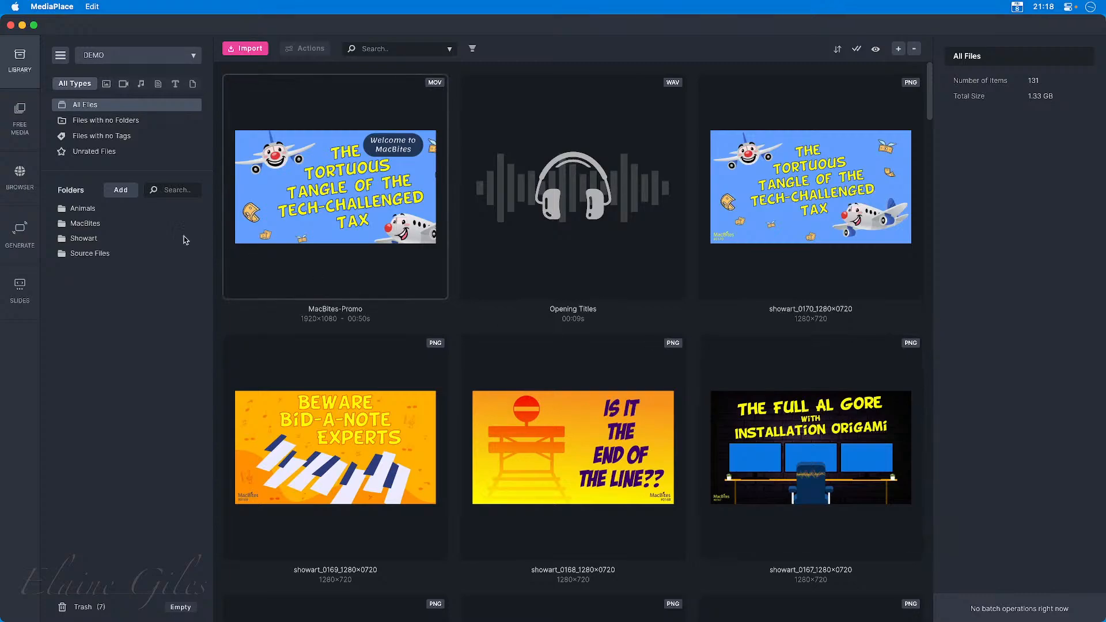
# Open the Source Files folder, then switch to Finder and bring the 02 - MediaPlace Update window into view.
pyautogui.click(103, 255)
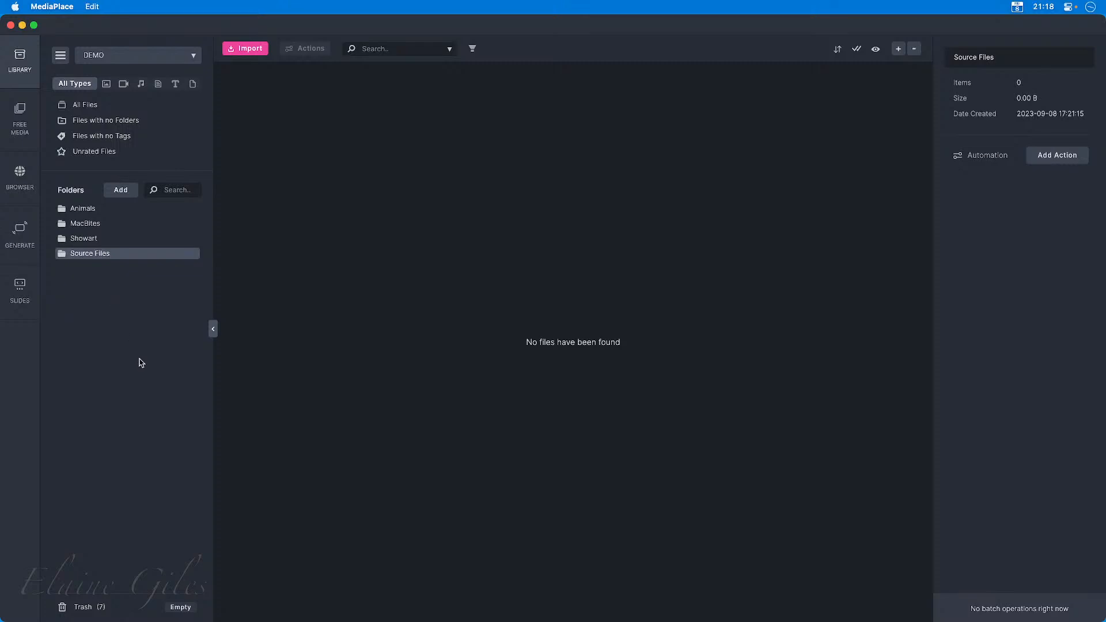
pyautogui.hotkey('alt', 'space')
pyautogui.write('find')
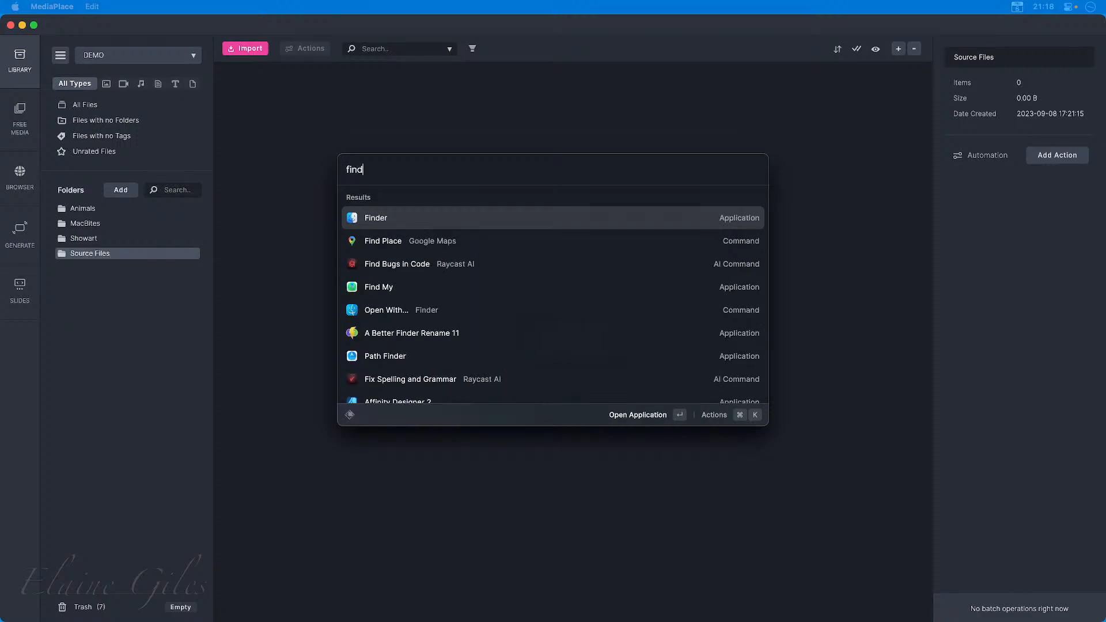
pyautogui.press('Return')
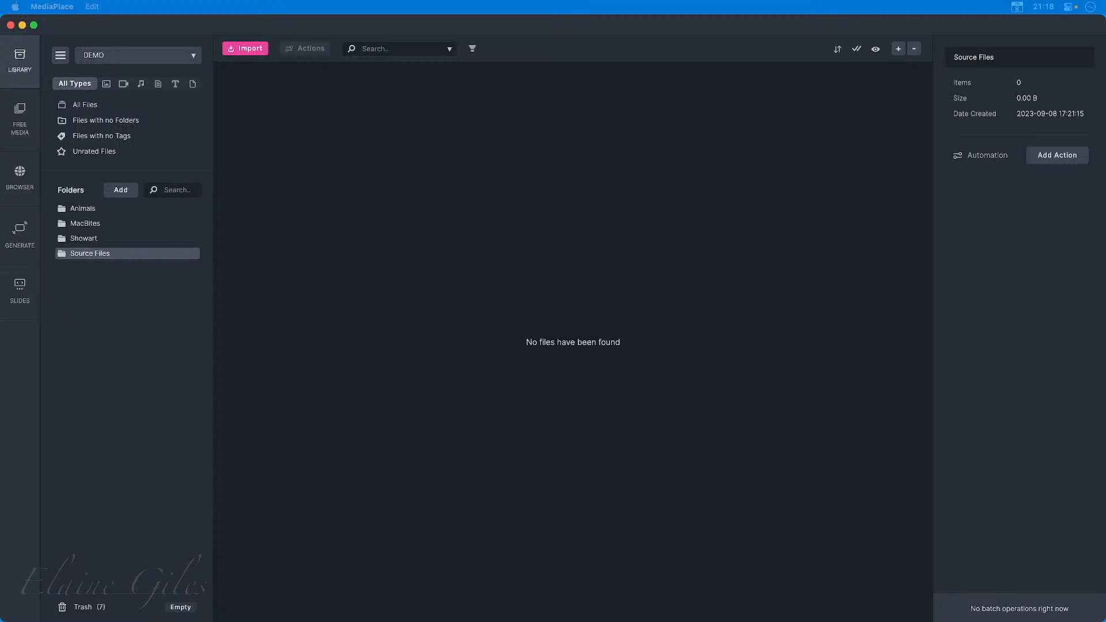
pyautogui.moveTo(0, 242); pyautogui.dragTo(461, 201)
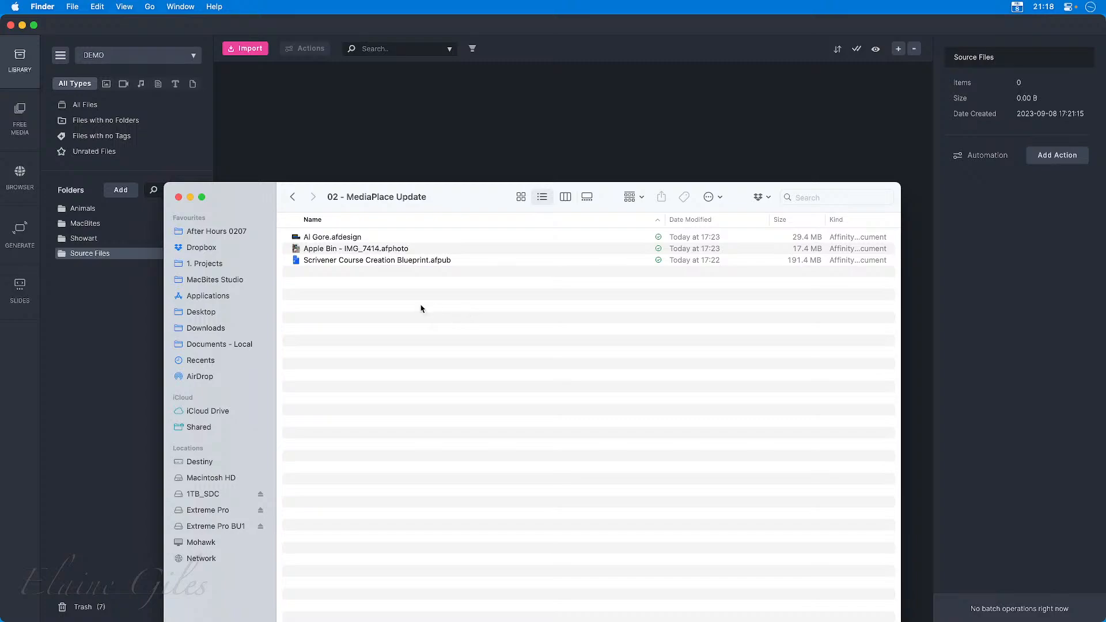
# Import Scrivener Course Creation Blueprint.afpub from the Finder window into MediaPlace's Source Files folder.
pyautogui.click(451, 261)
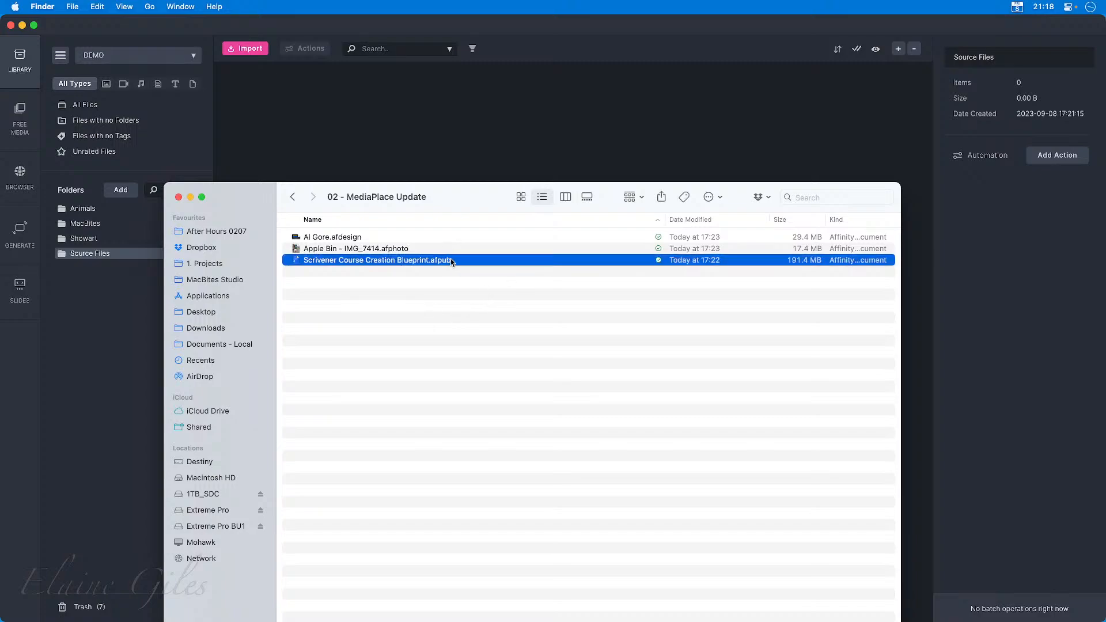
pyautogui.click(413, 247)
pyautogui.click(377, 236)
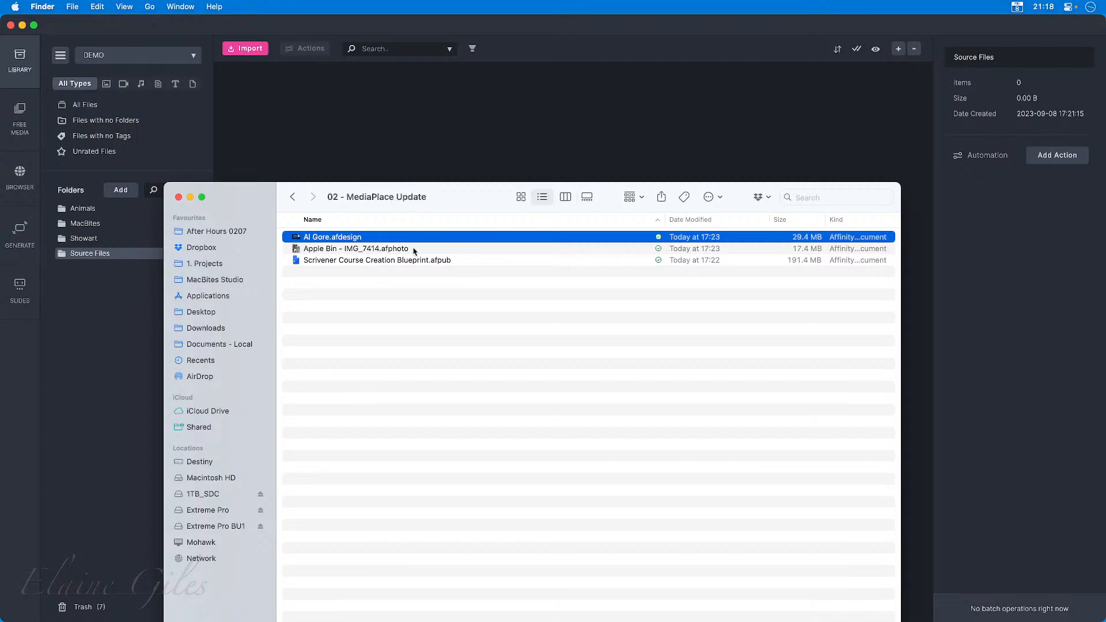
pyautogui.click(491, 261)
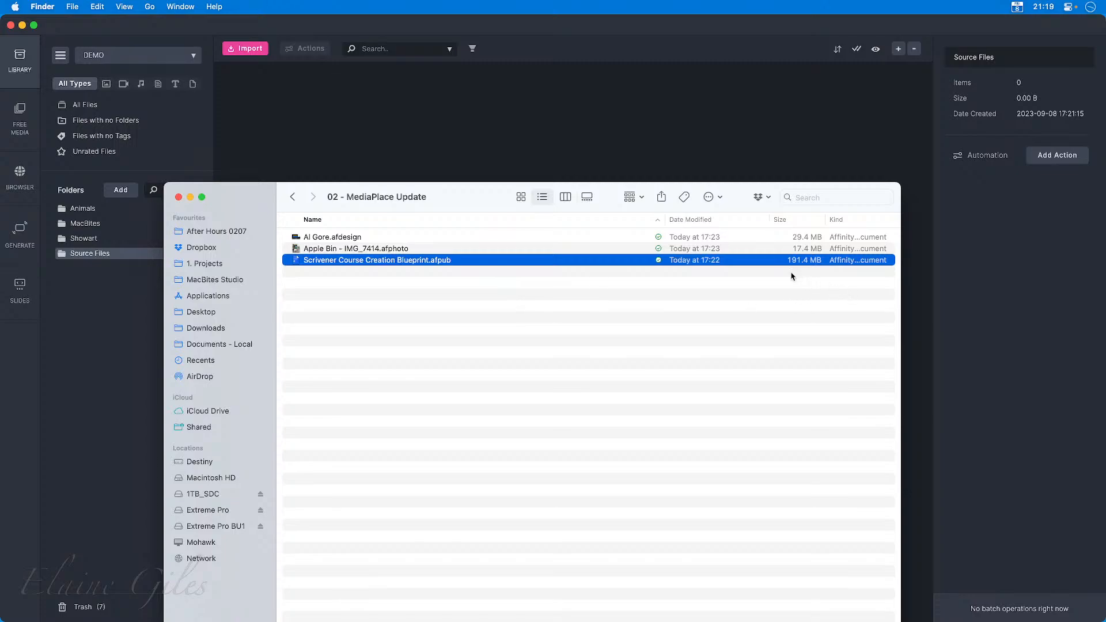
pyautogui.moveTo(464, 198); pyautogui.dragTo(0, 247)
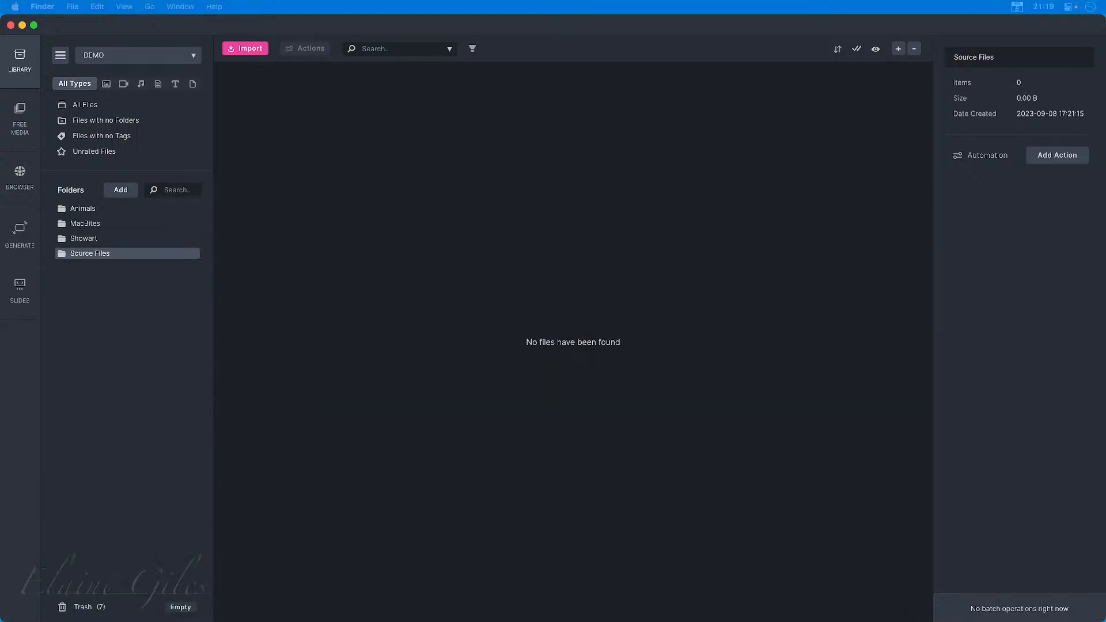
pyautogui.moveTo(0, 424); pyautogui.dragTo(536, 272)
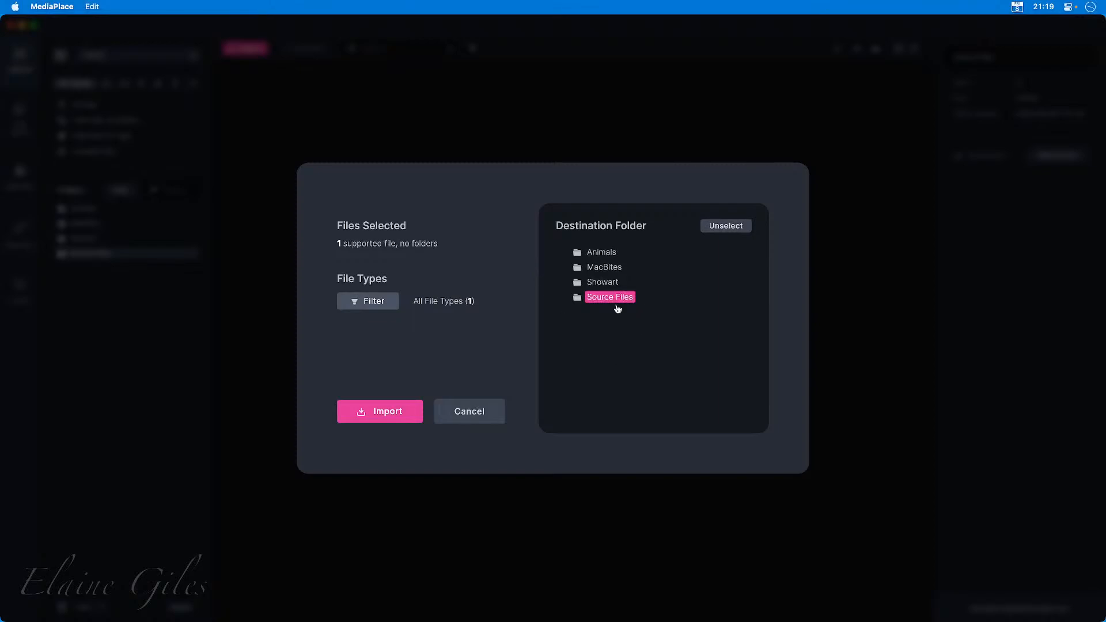
pyautogui.click(380, 413)
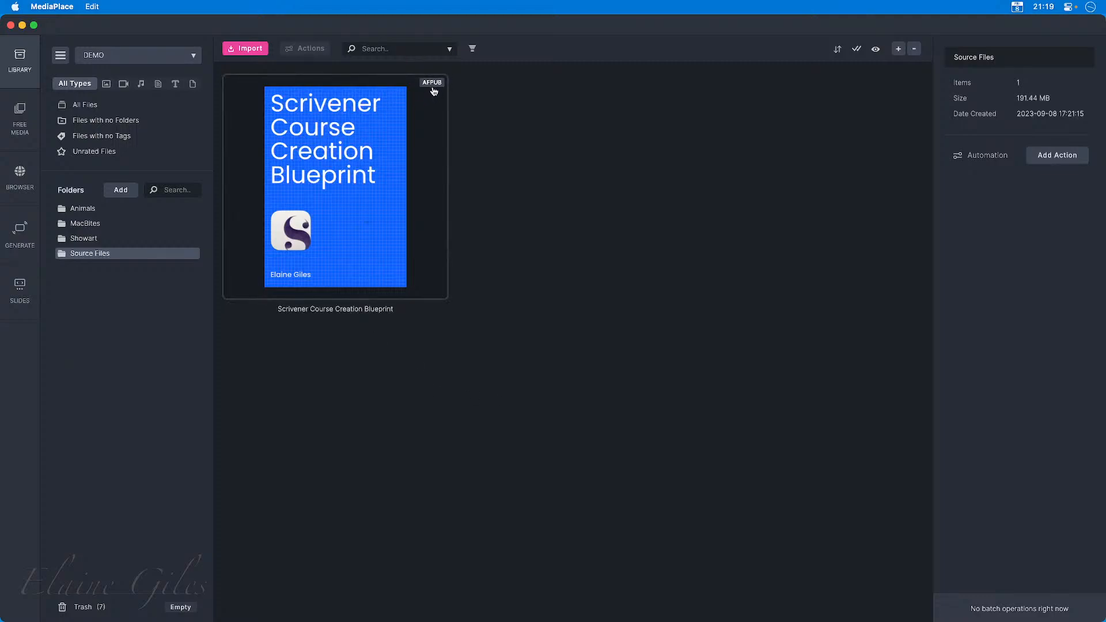
# Preview the Scrivener Course Creation Blueprint file at full window size, then close the preview and deselect the file.
pyautogui.click(346, 236)
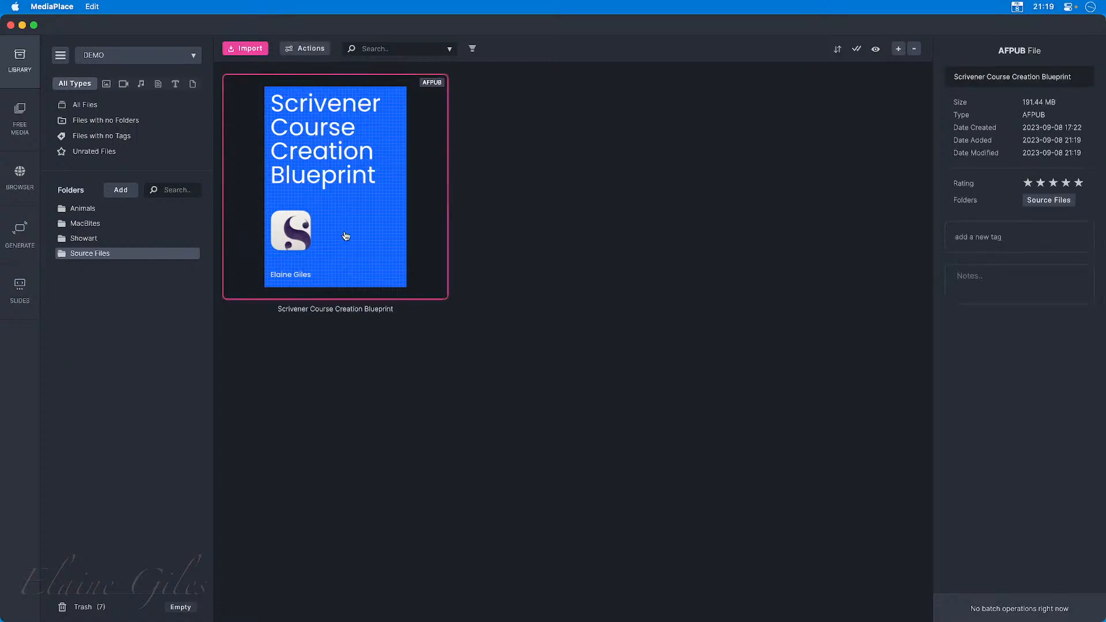
pyautogui.doubleClick(345, 236)
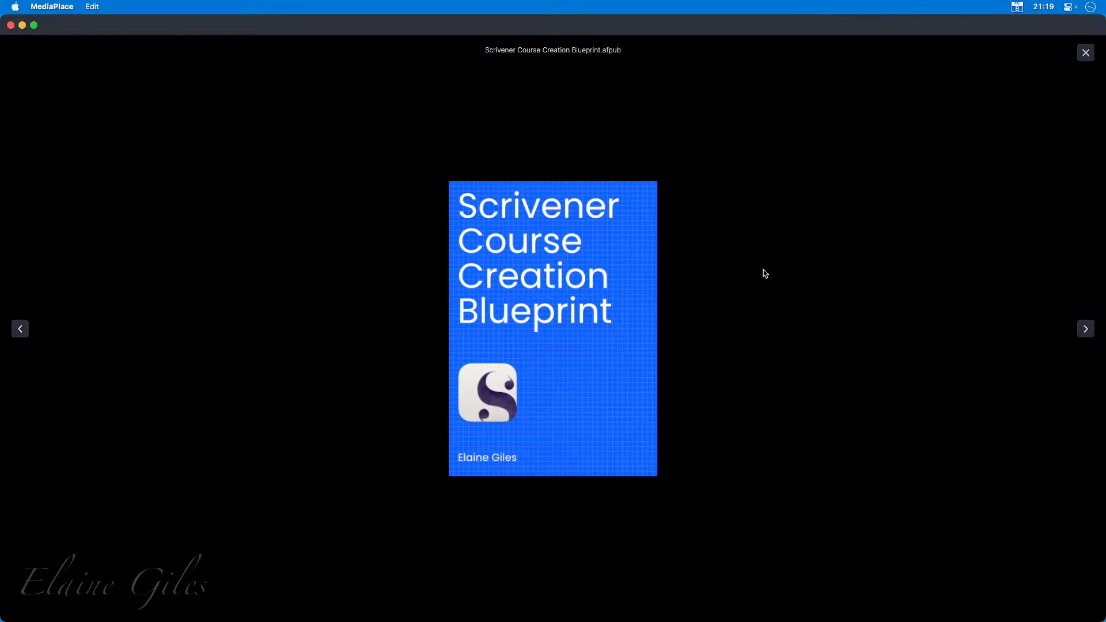
pyautogui.click(1086, 53)
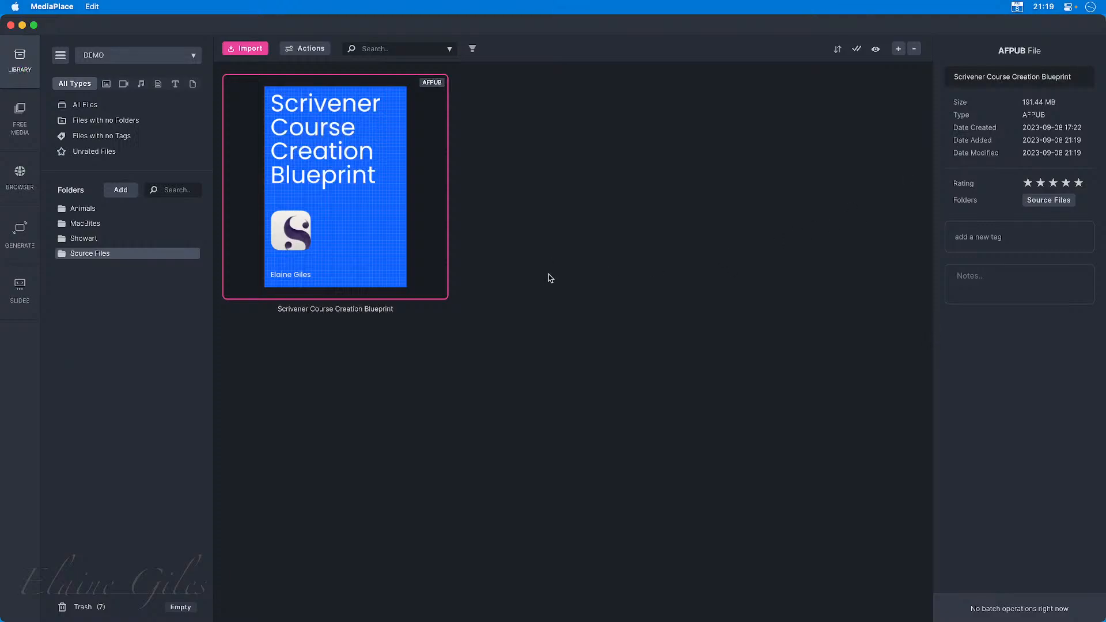
pyautogui.click(555, 351)
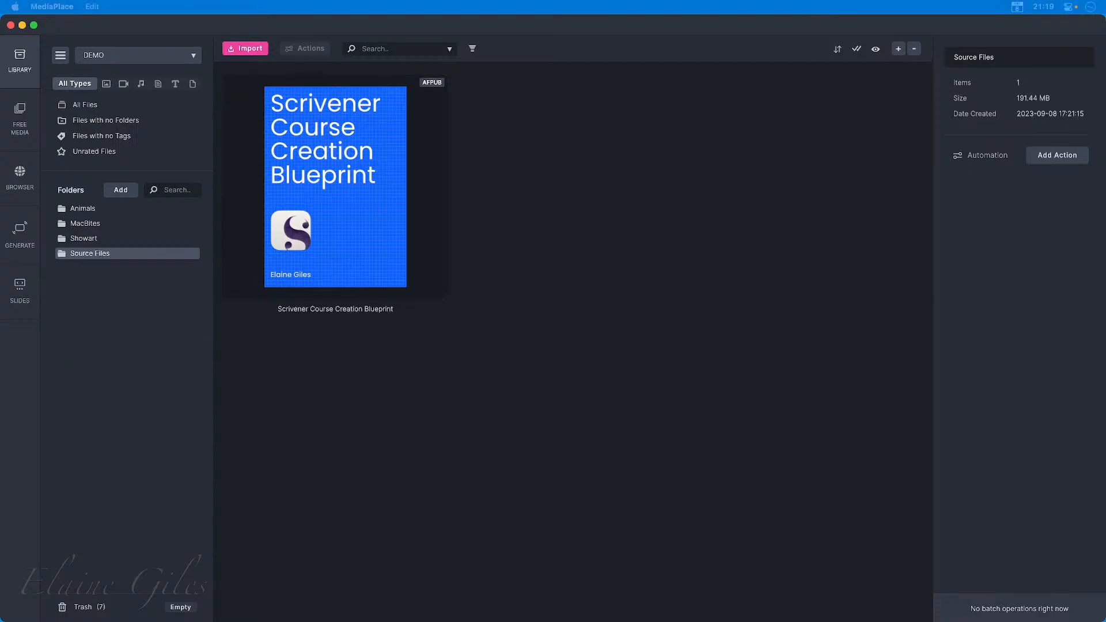
# Import Apple Bin - IMG_7414.afphoto and Al Gore.afdesign from Finder into the Source Files folder.
pyautogui.moveTo(749, 404); pyautogui.dragTo(700, 346)
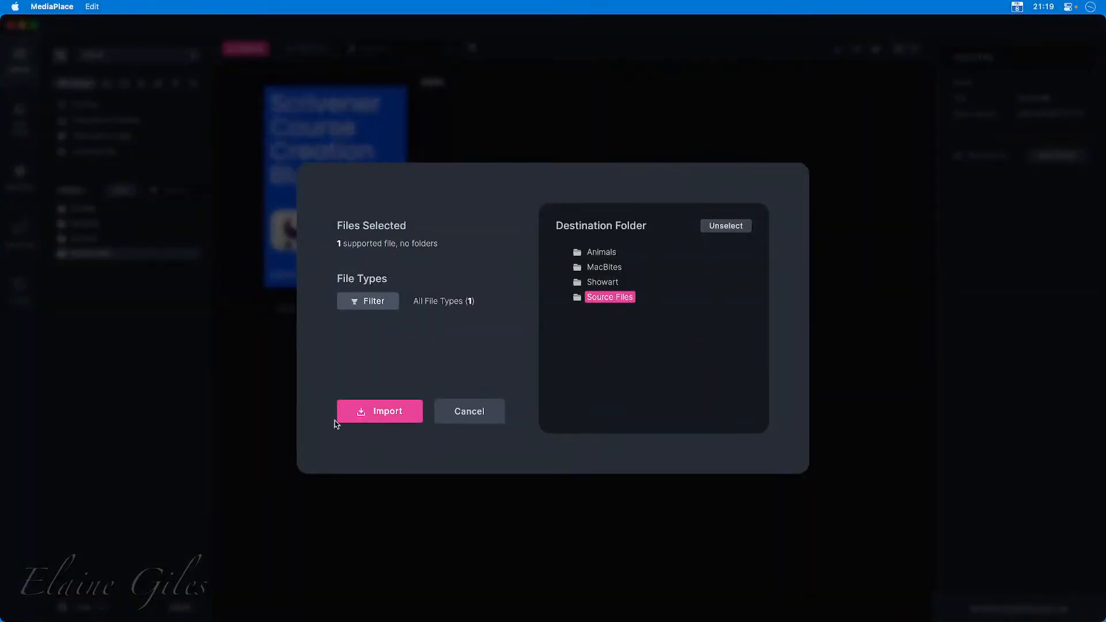
pyautogui.click(358, 414)
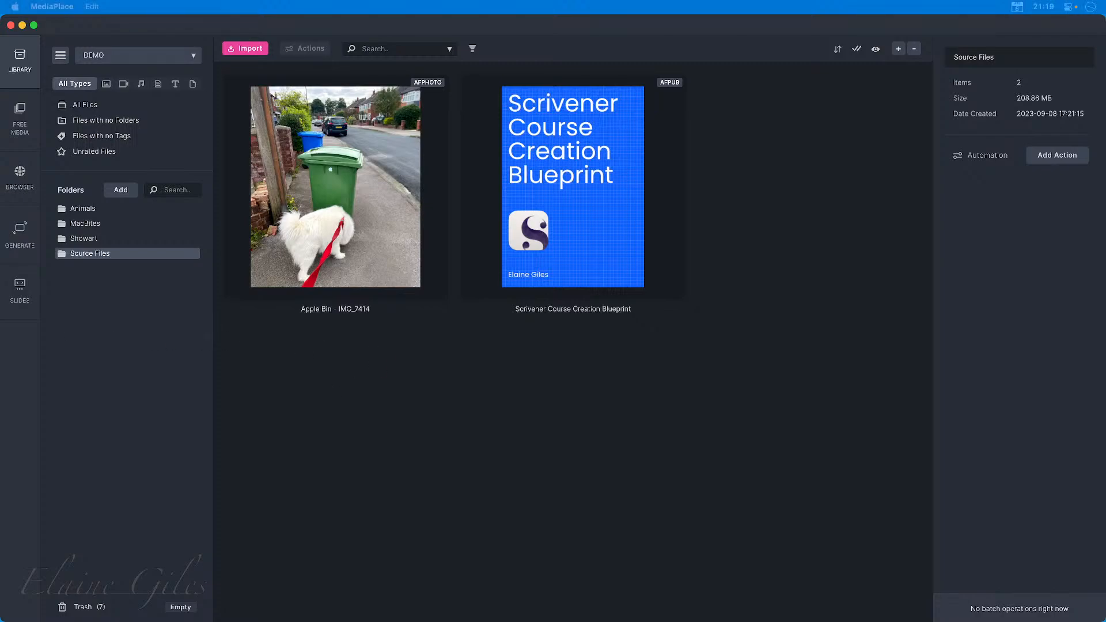
pyautogui.moveTo(0, 406); pyautogui.dragTo(392, 427)
pyautogui.click(373, 412)
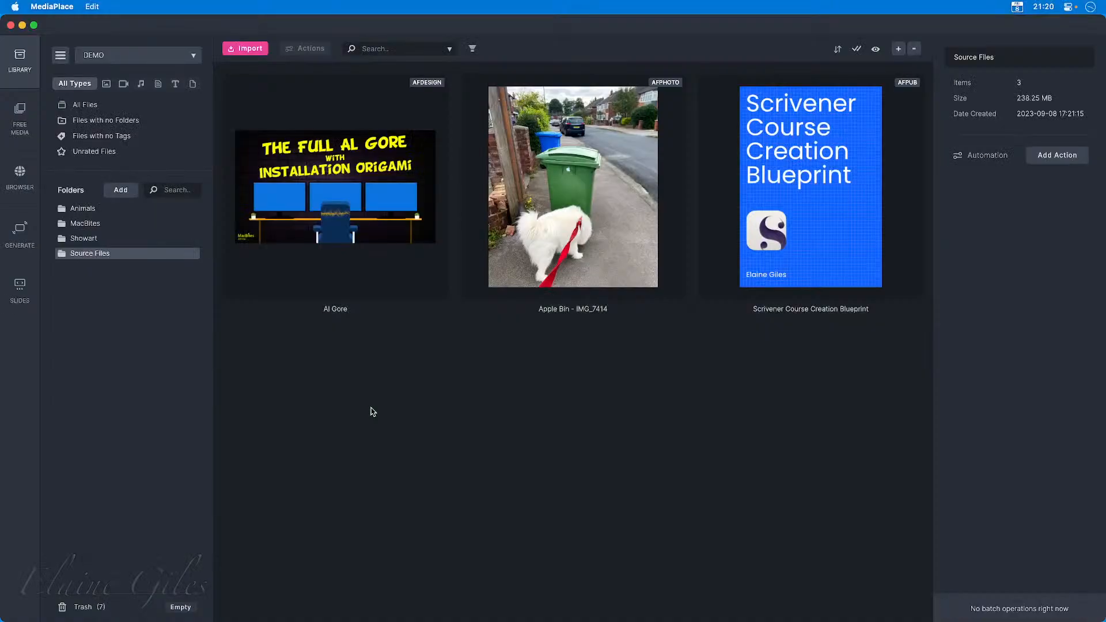
pyautogui.doubleClick(319, 199)
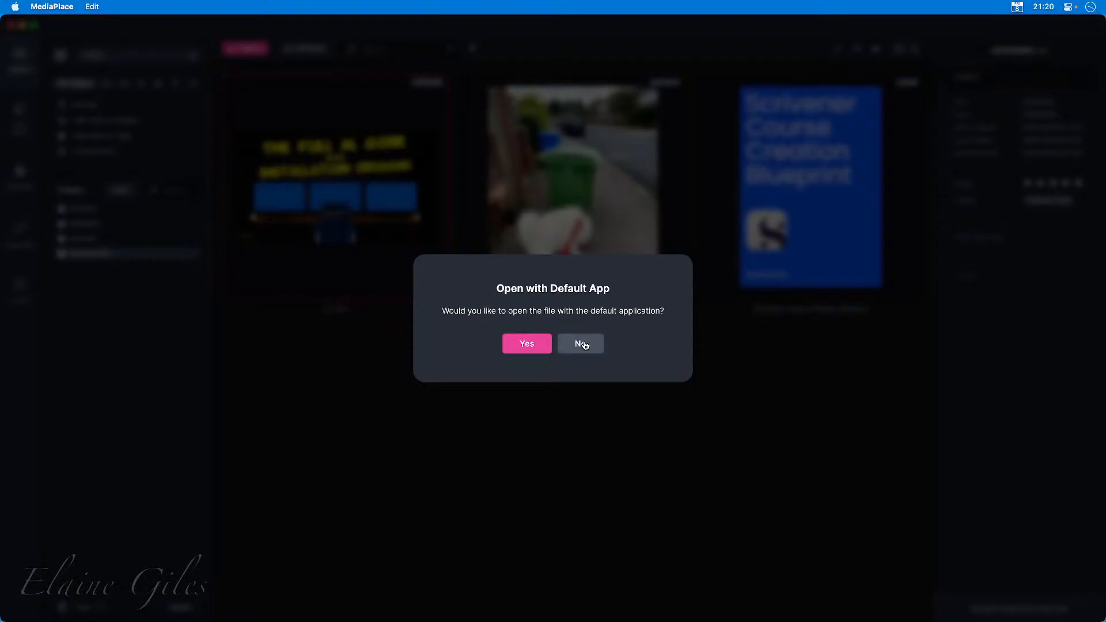
pyautogui.click(587, 344)
pyautogui.rightClick(288, 174)
pyautogui.click(284, 377)
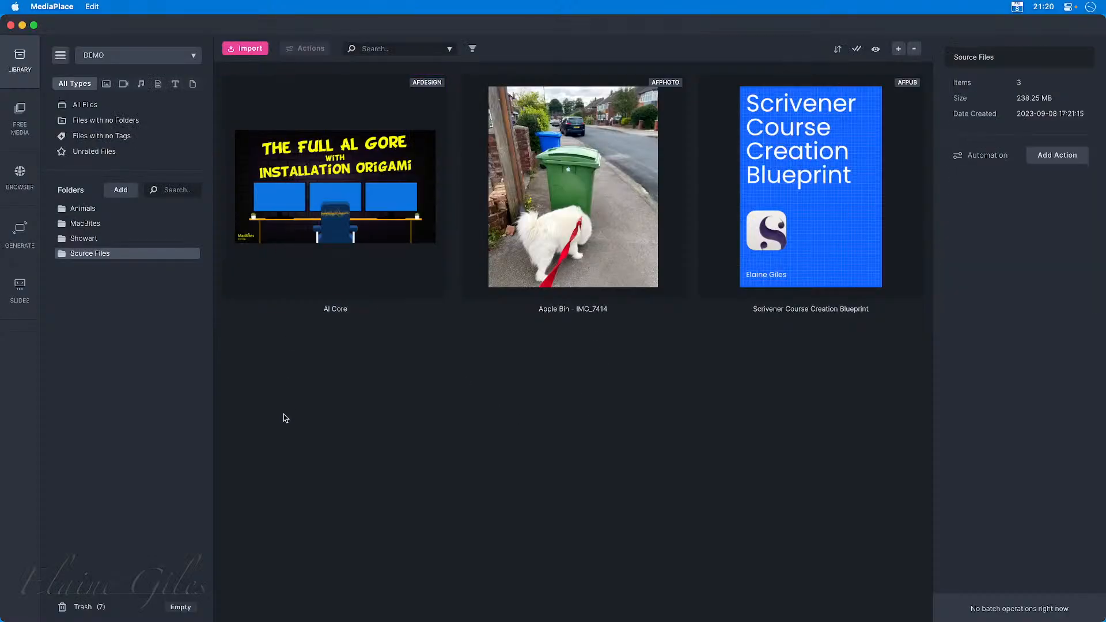
# Preview the three imported Affinity files one after another, starting with Al Gore, and close the preview.
pyautogui.click(326, 234)
pyautogui.press('space')
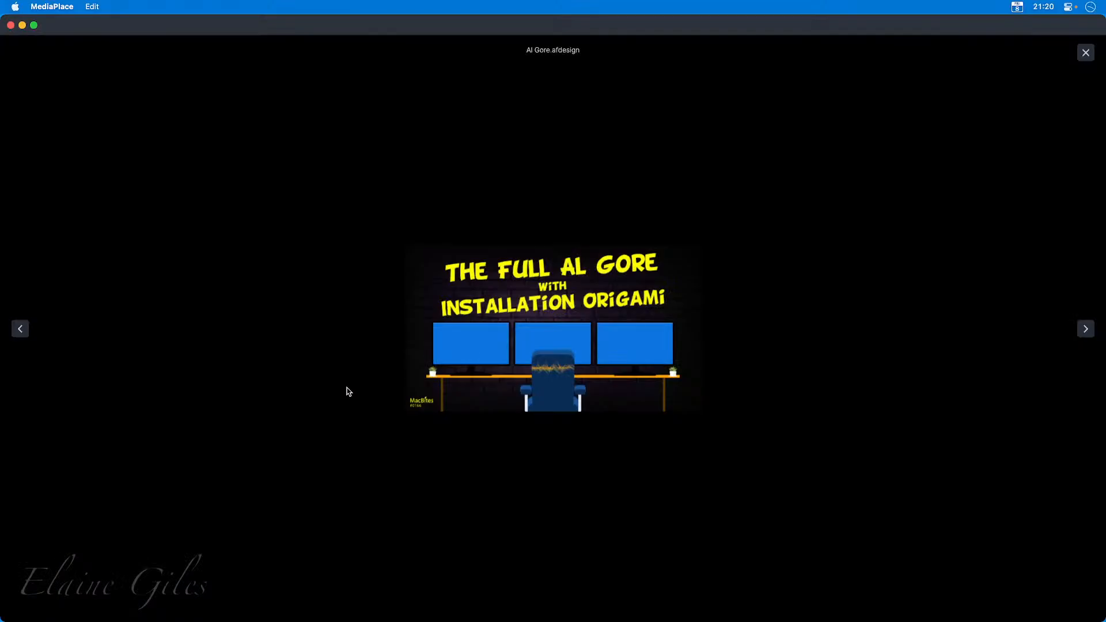
pyautogui.click(1086, 330)
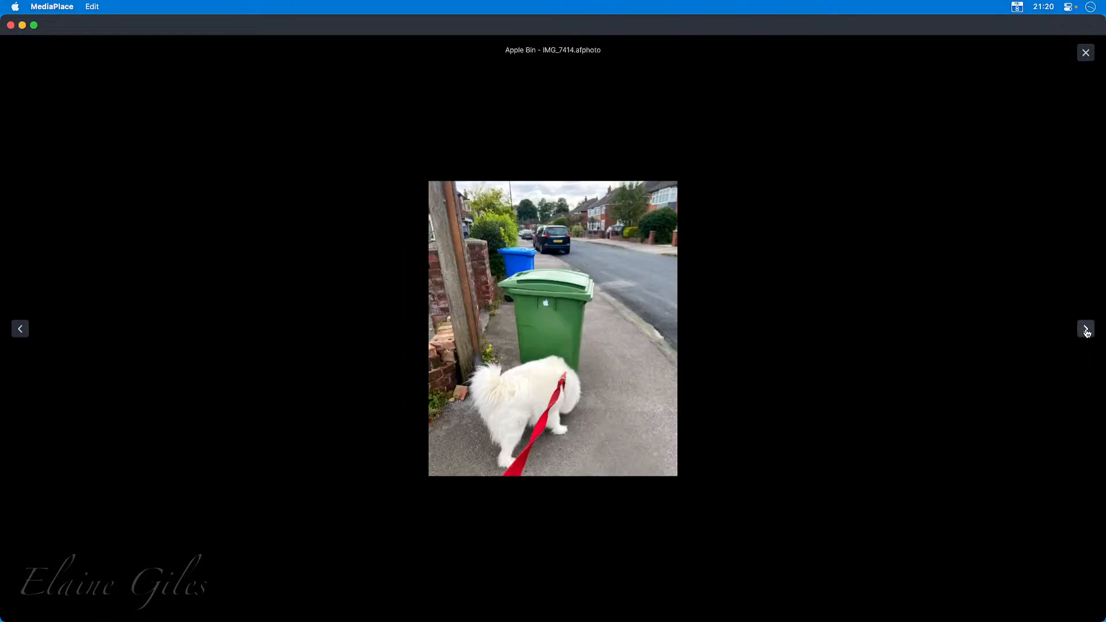
pyautogui.click(1086, 330)
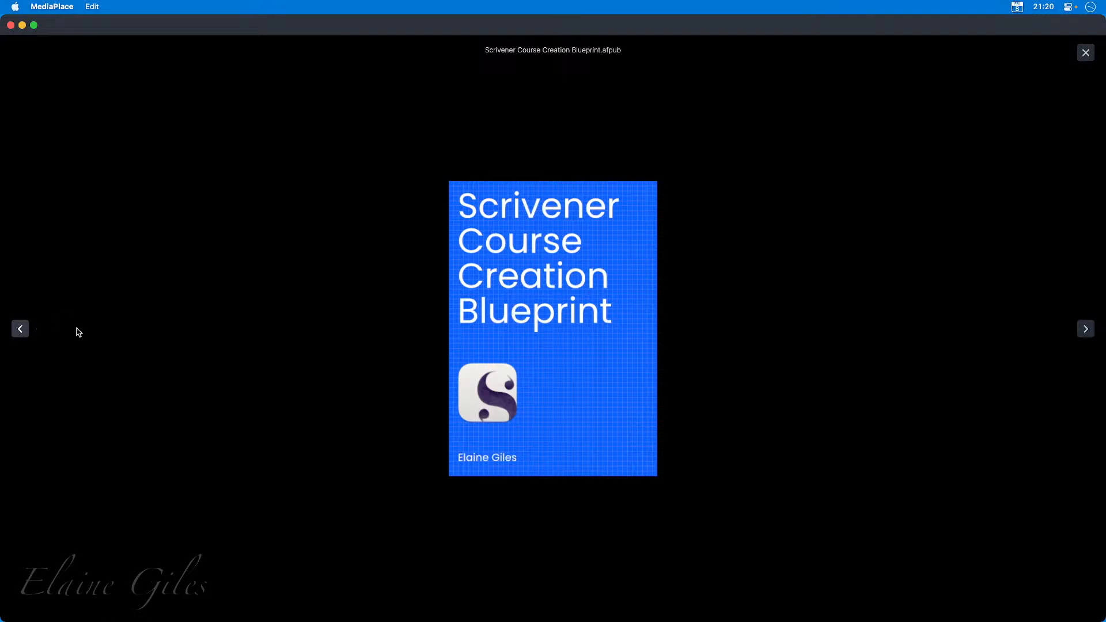
pyautogui.click(1086, 54)
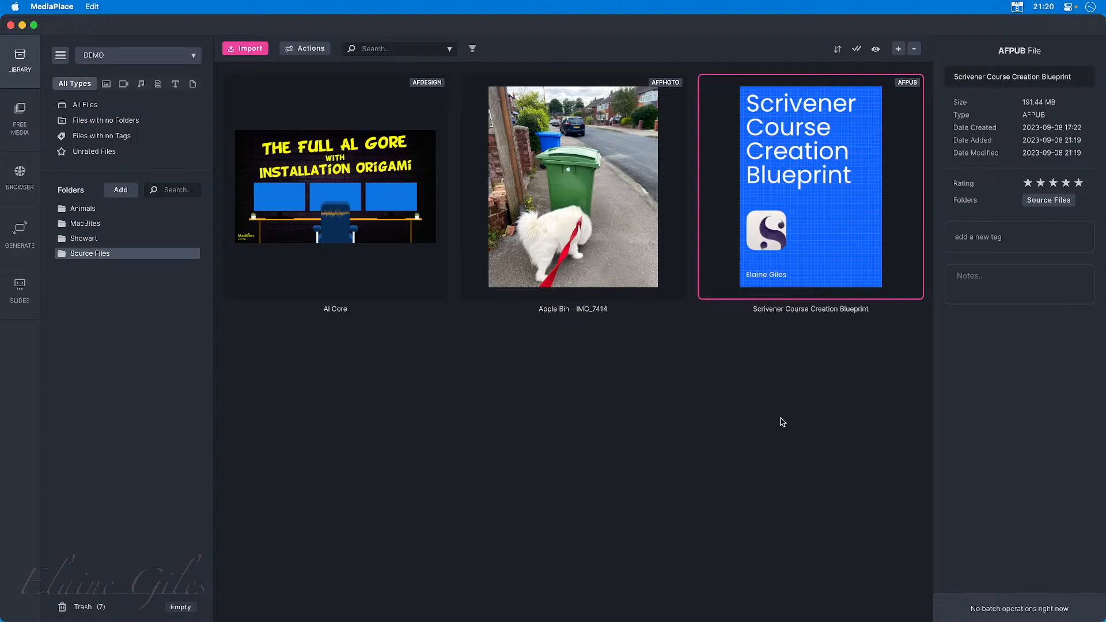
# Open Al Gore in its default app, Affinity Designer 2, and recolour the Title group to red FF2200.
pyautogui.doubleClick(370, 184)
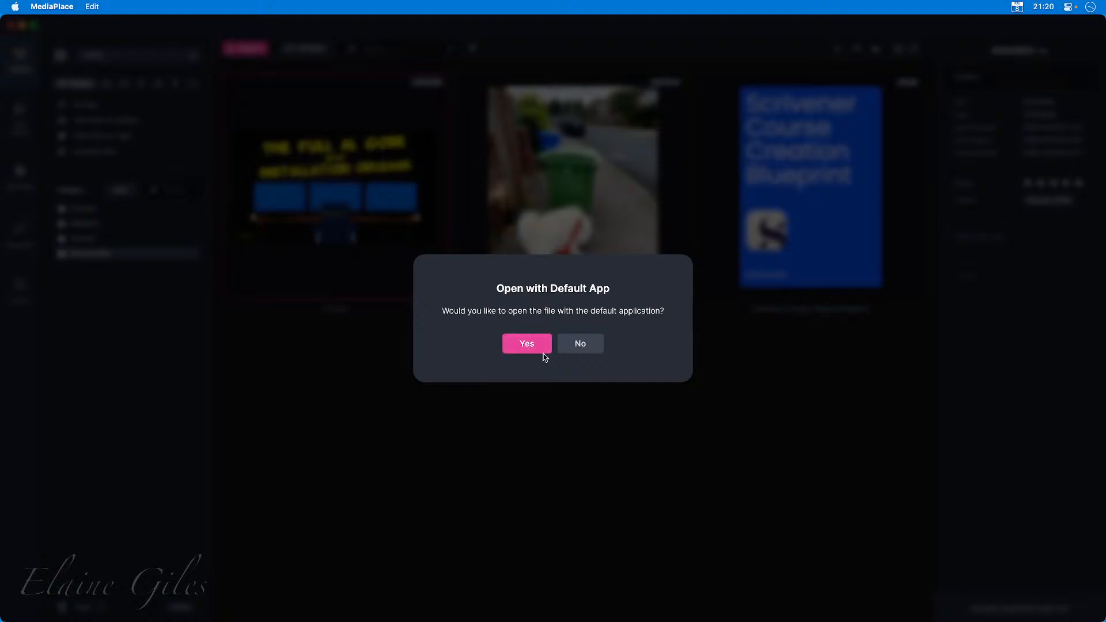
pyautogui.click(541, 349)
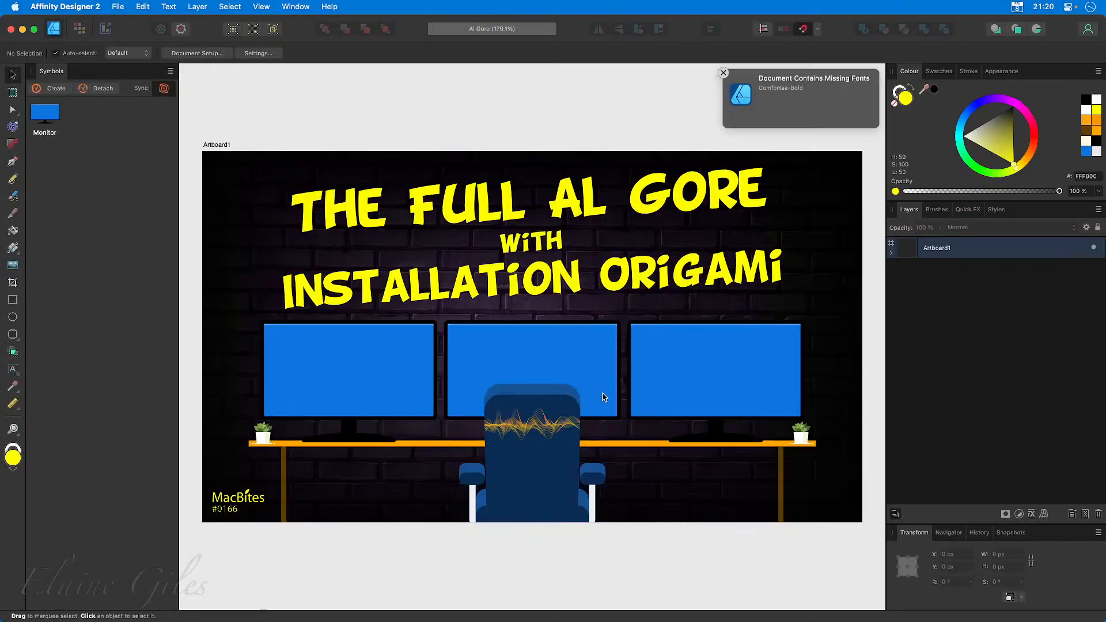
pyautogui.click(476, 201)
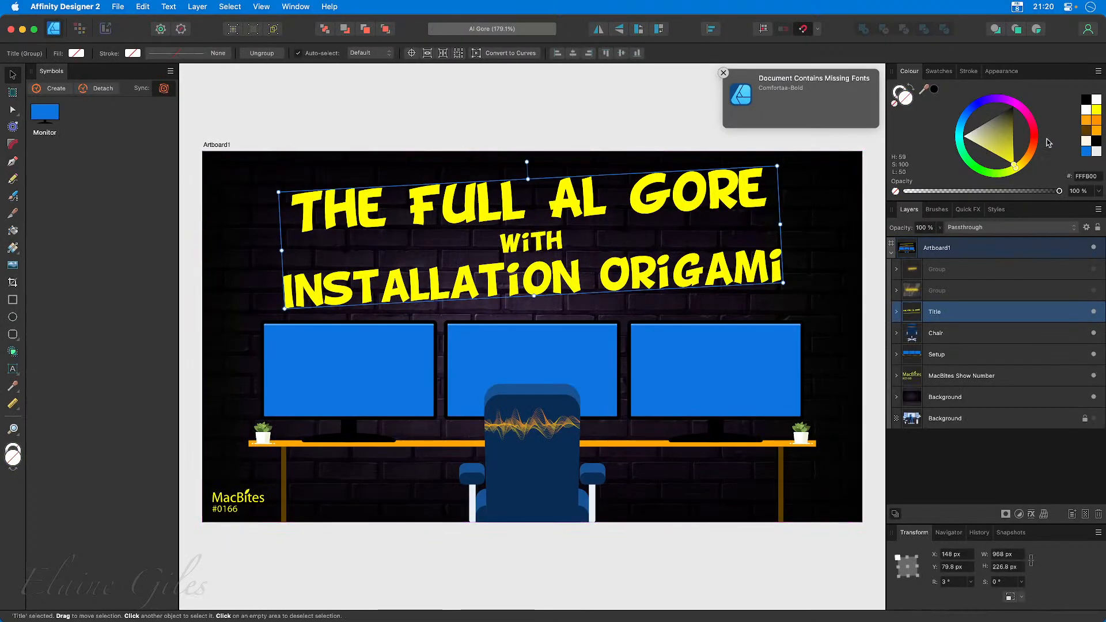
pyautogui.click(1099, 123)
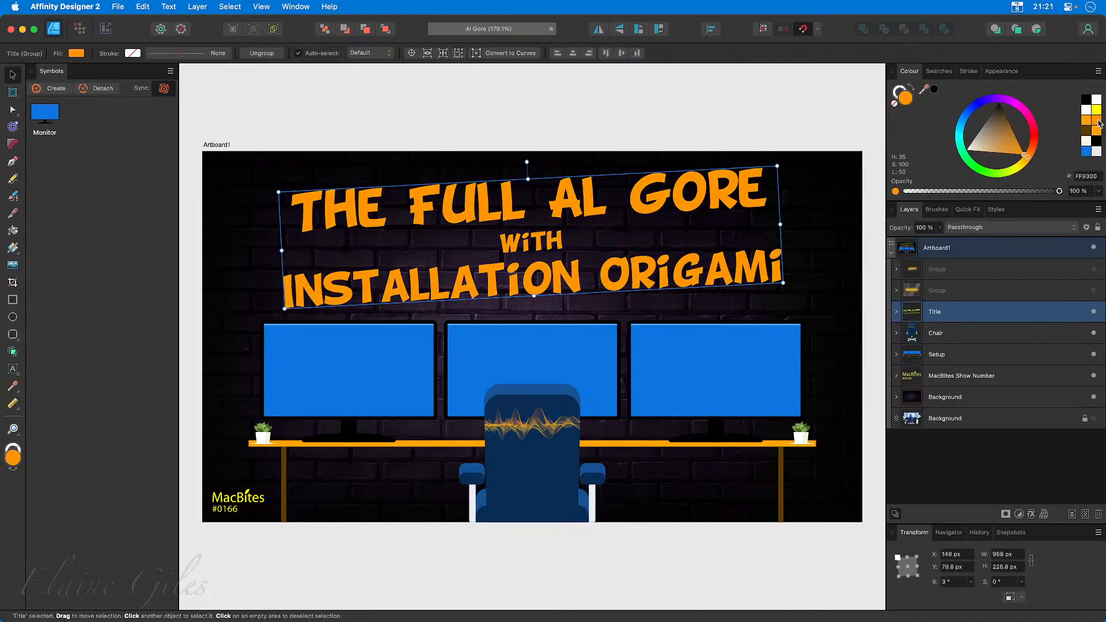
pyautogui.moveTo(1030, 159); pyautogui.dragTo(1032, 141)
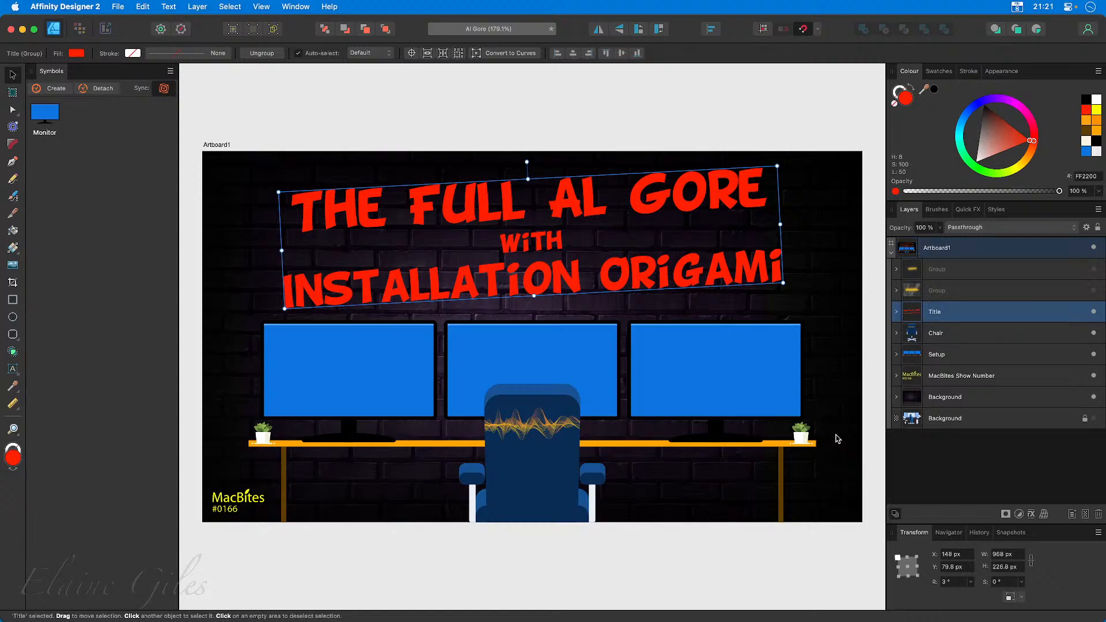
# Save the edited design, quit Affinity Designer 2, and refresh the Al Gore thumbnail in MediaPlace.
pyautogui.press('cmd+s')
pyautogui.press('super+q')
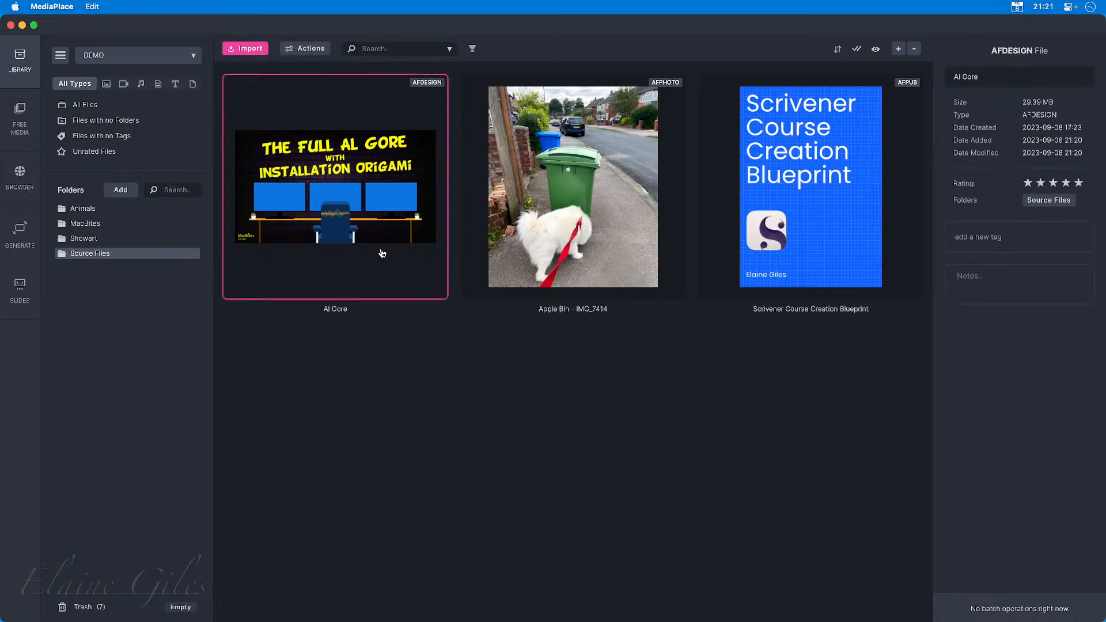
pyautogui.rightClick(347, 206)
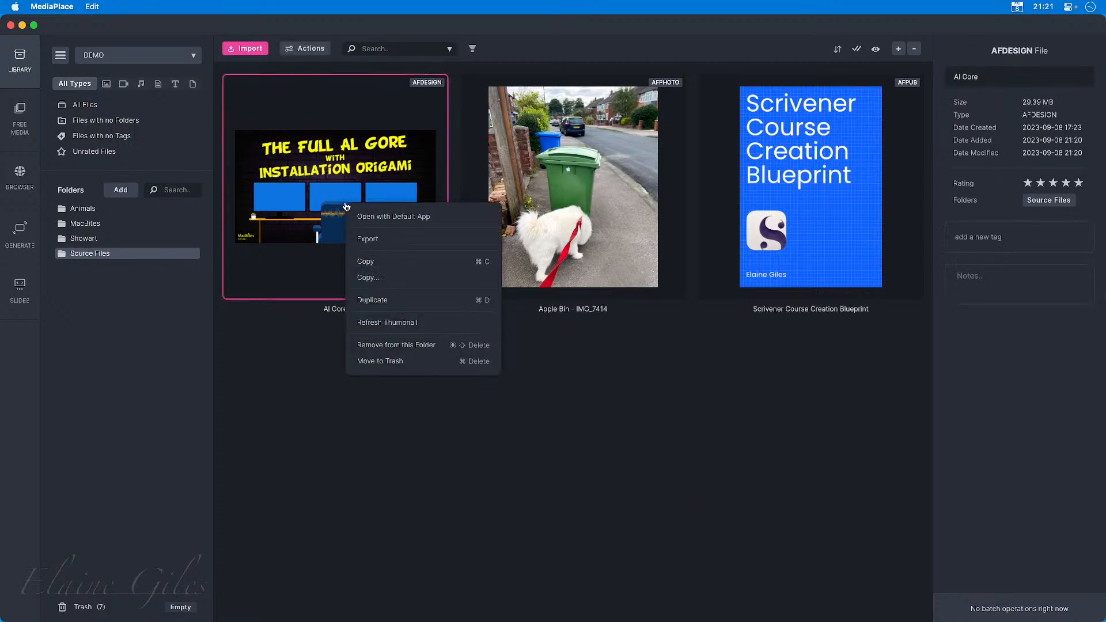
pyautogui.click(395, 324)
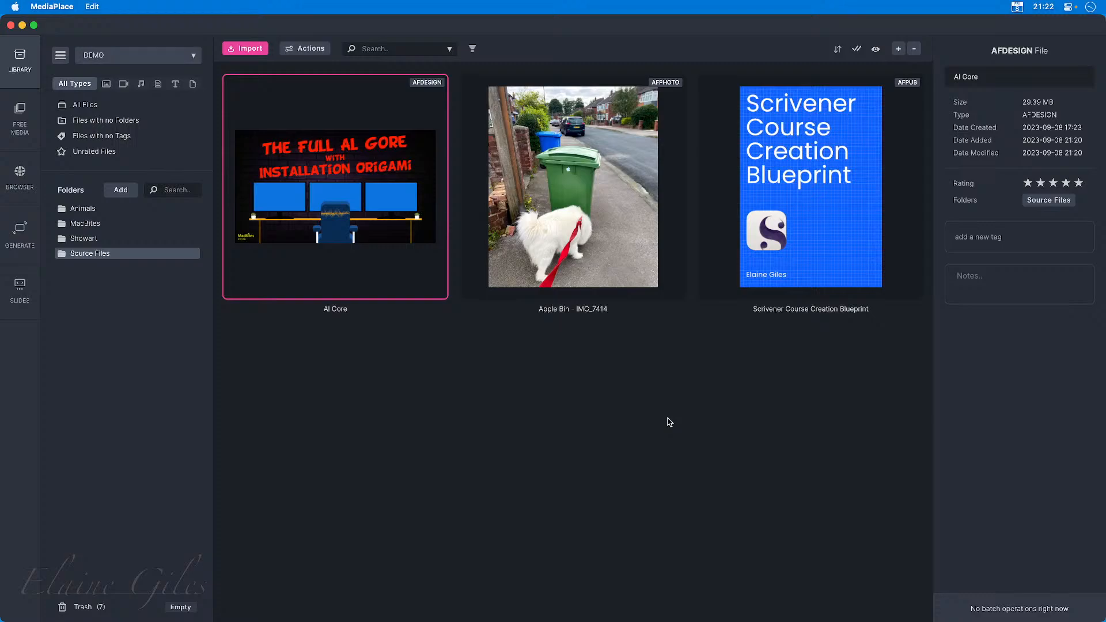
# Switch to the Bonus library and browse through its files.
pyautogui.click(137, 57)
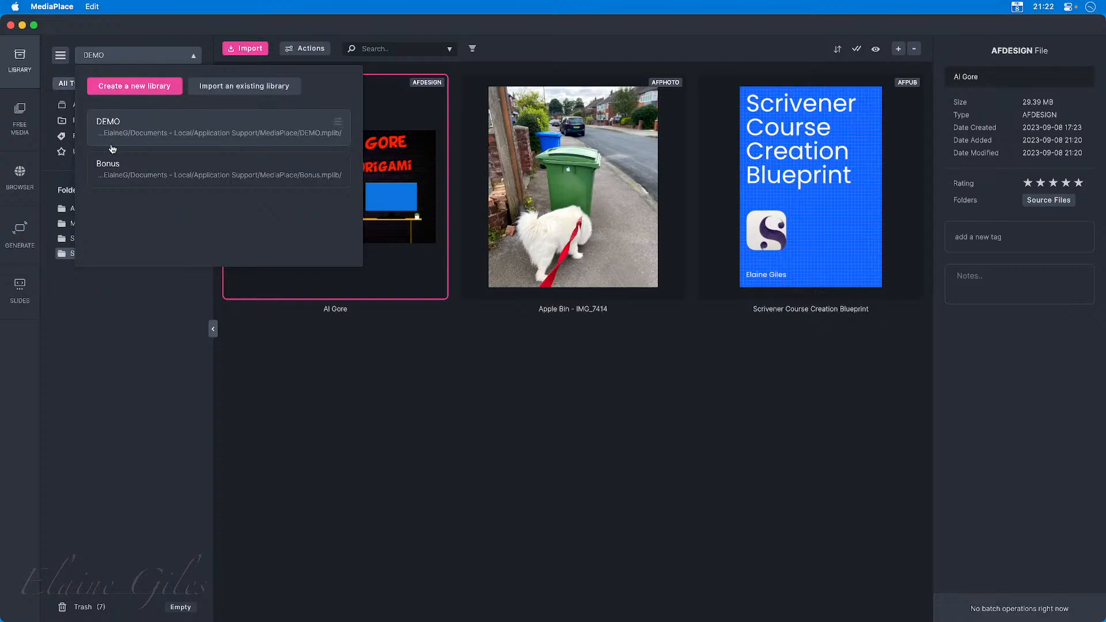
pyautogui.click(121, 170)
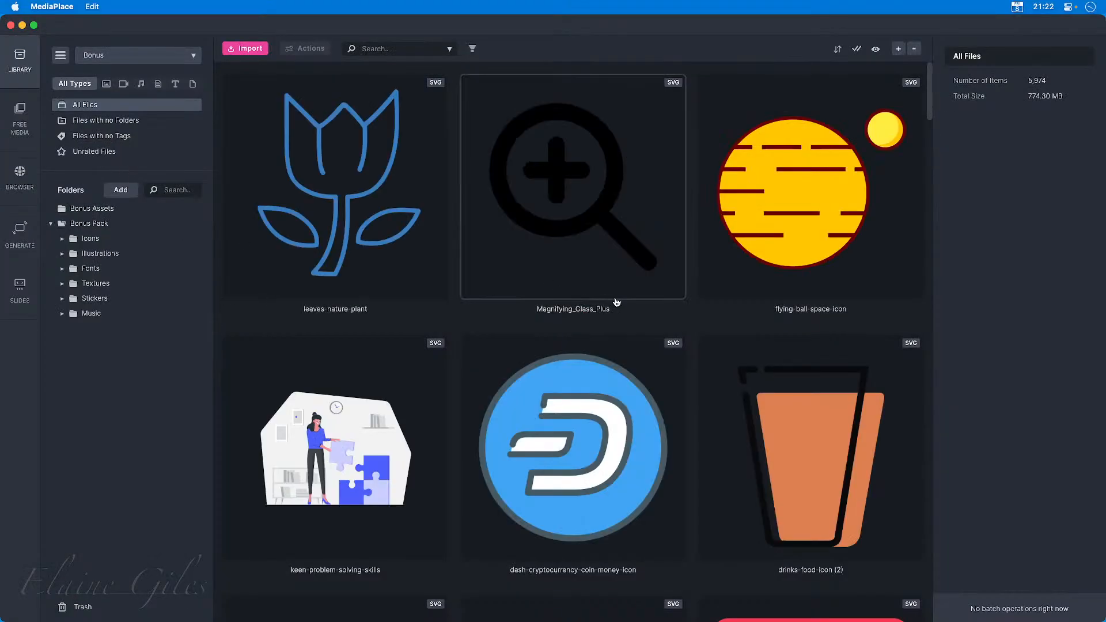
pyautogui.scroll(-10, 620, 306)
pyautogui.scroll(-10, 621, 304)
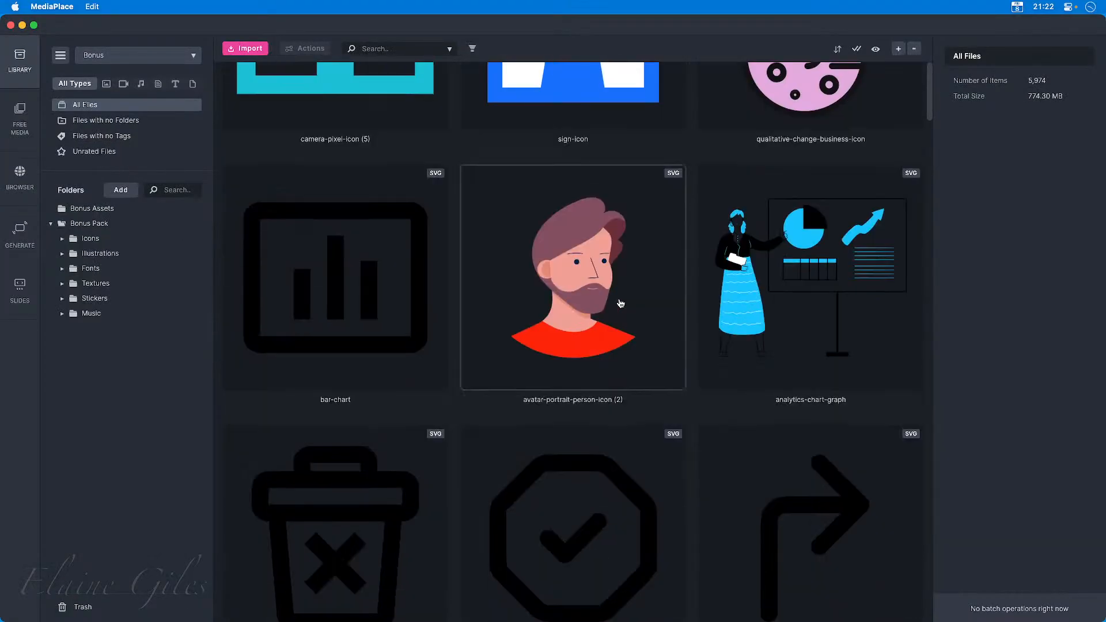
pyautogui.scroll(-10, 621, 304)
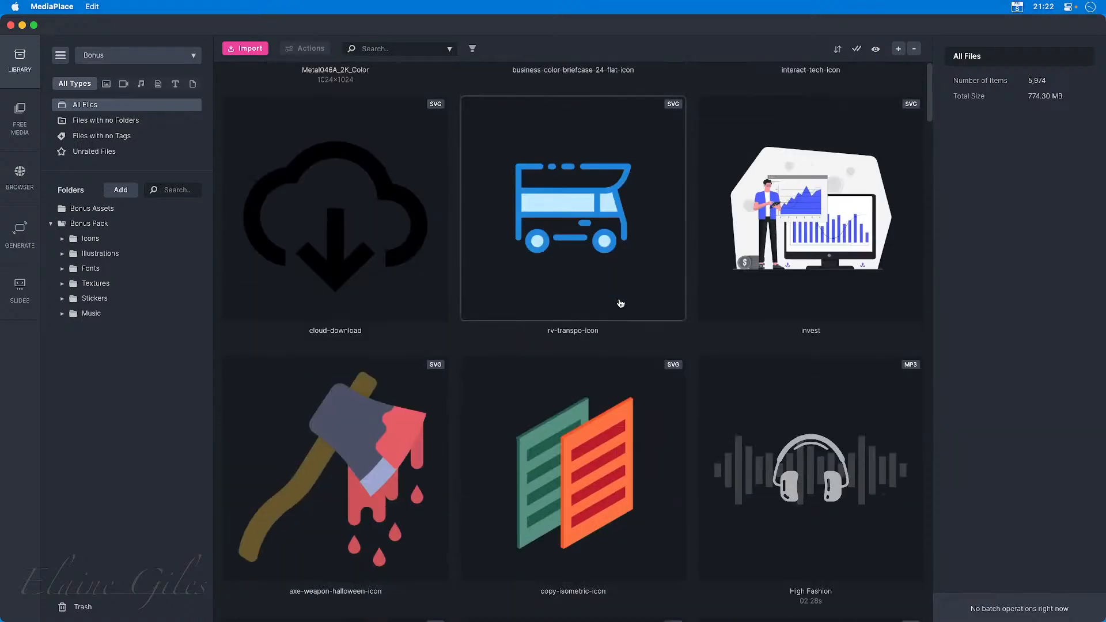
# Switch from the Bonus library back to the DEMO library.
pyautogui.scroll(20, 620, 303)
pyautogui.scroll(3, 620, 304)
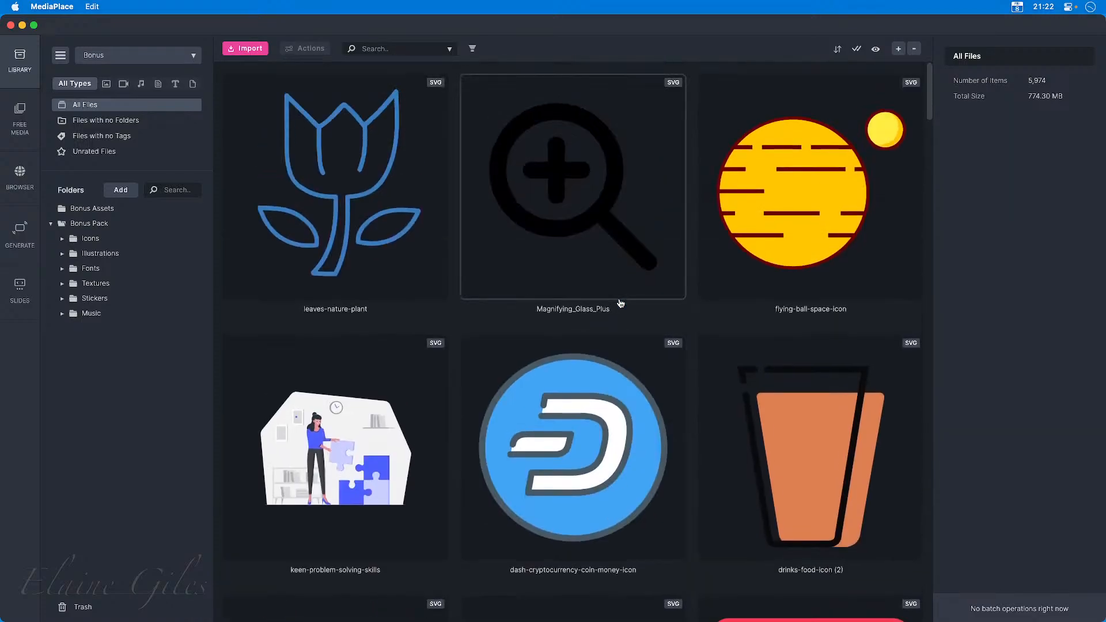
pyautogui.click(121, 57)
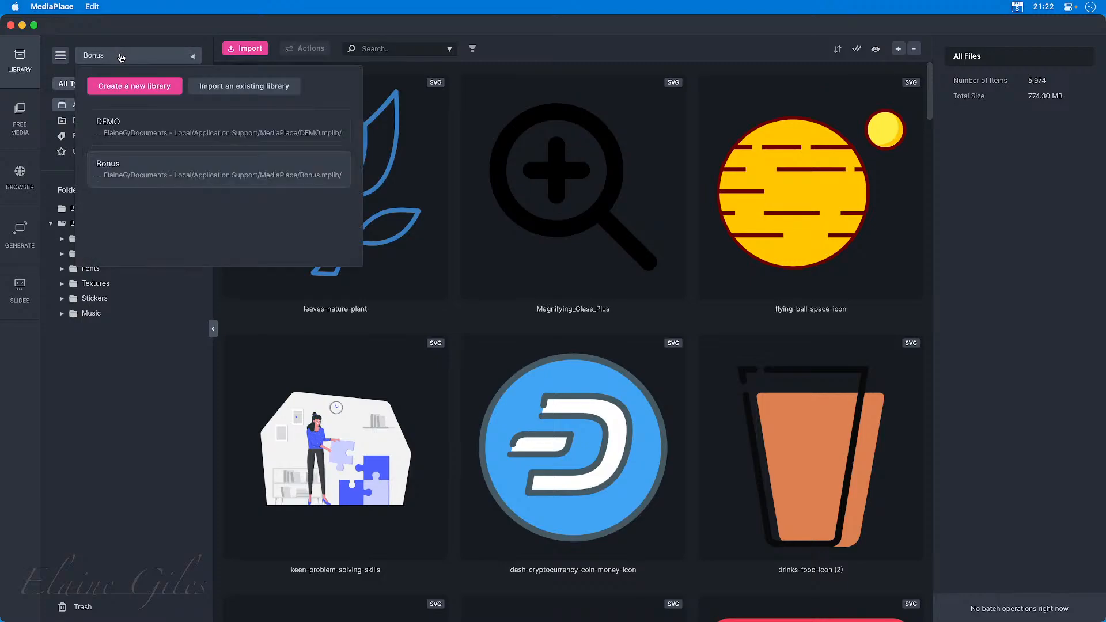
pyautogui.click(115, 128)
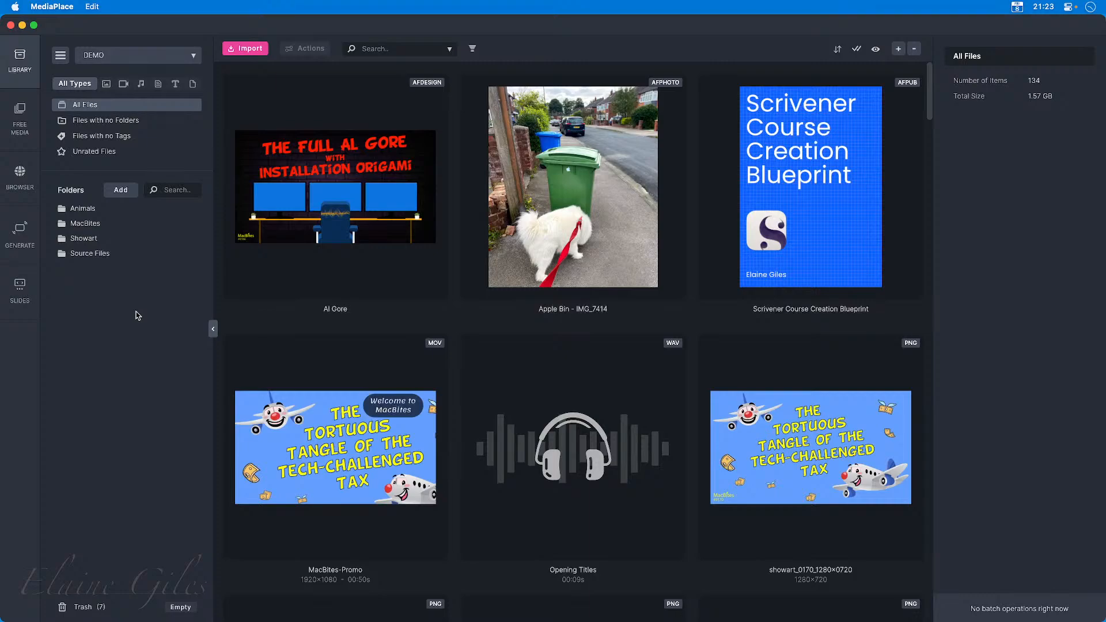
# Hide MediaPlace, bring it back to the front with the DEMO library showing, and quit it.
pyautogui.press('super+h')
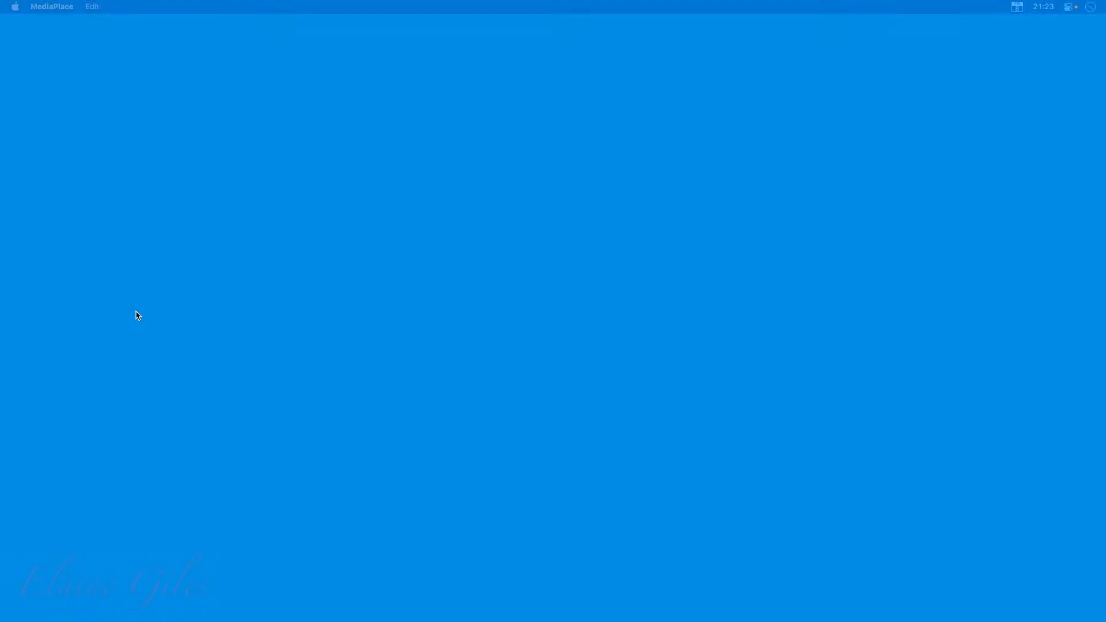
pyautogui.press('super+Tab')
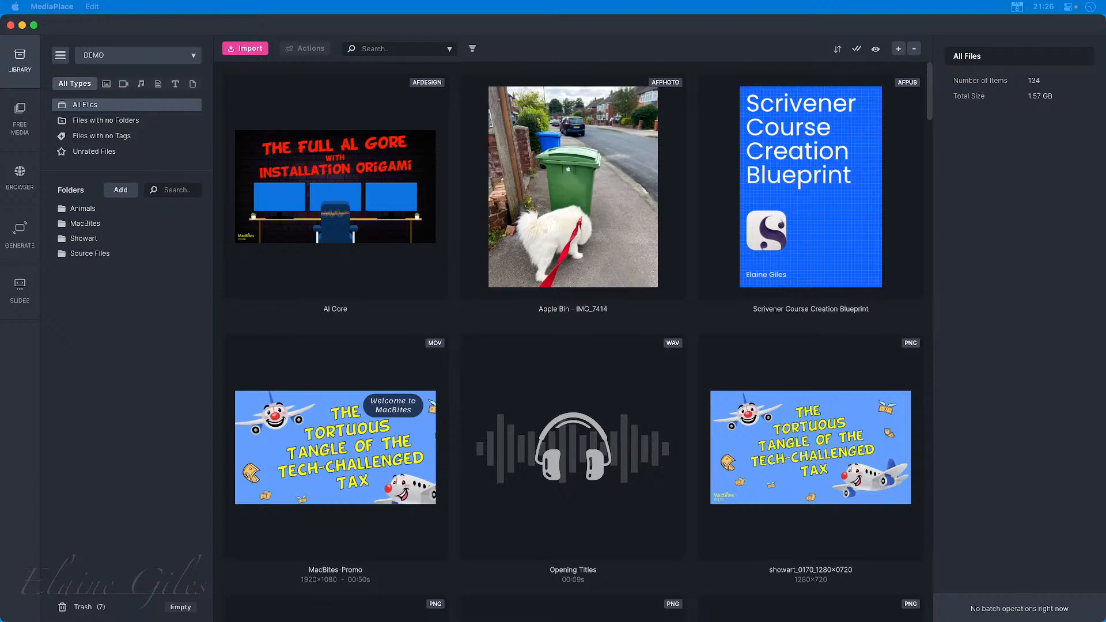
pyautogui.click(105, 407)
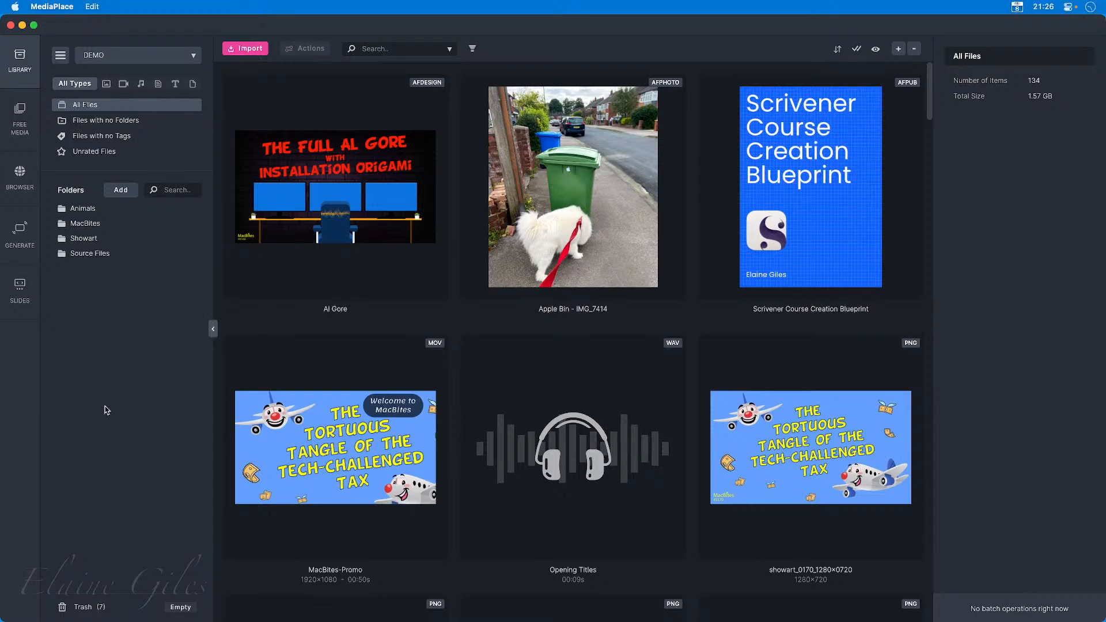
pyautogui.press('super+q')
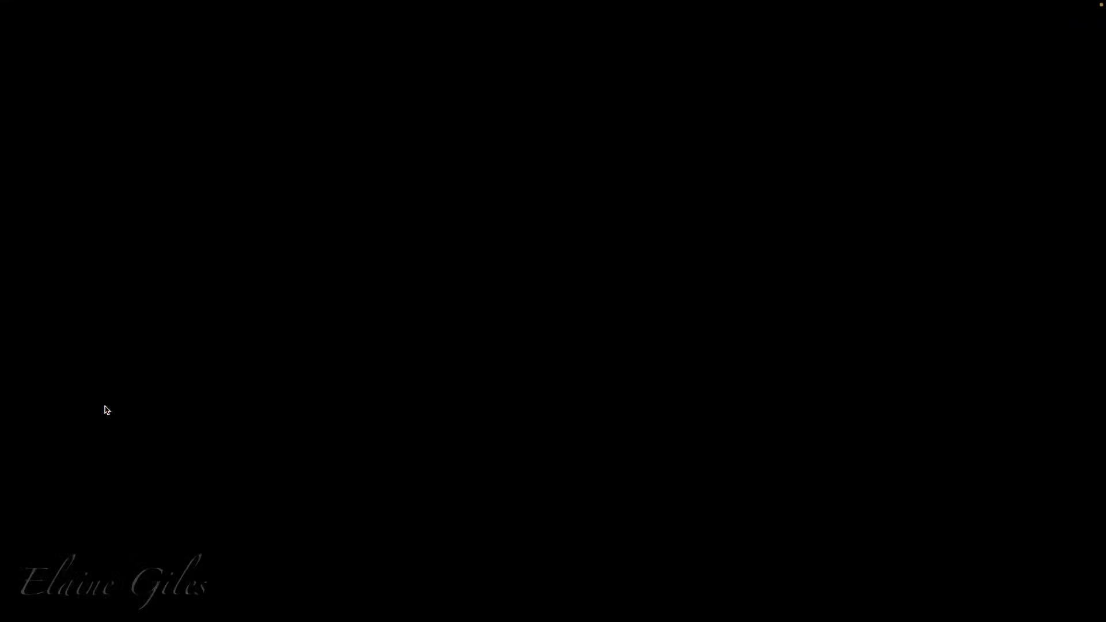
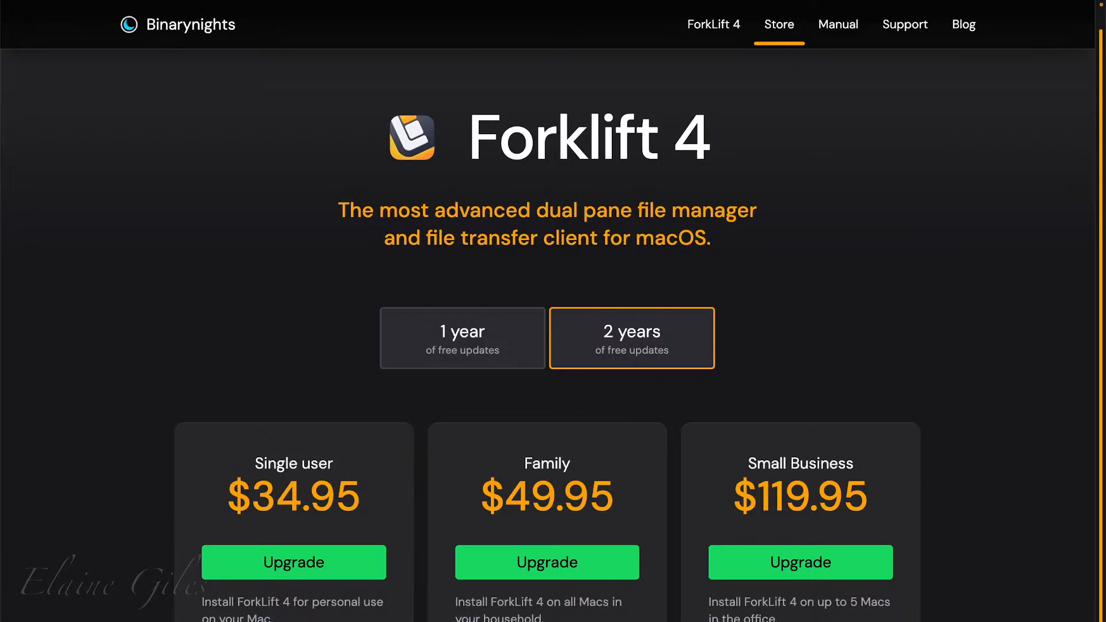
# Look over the ForkLift 4 licence prices on the Binarynights store page.
pyautogui.scroll(-7, 548, 311)
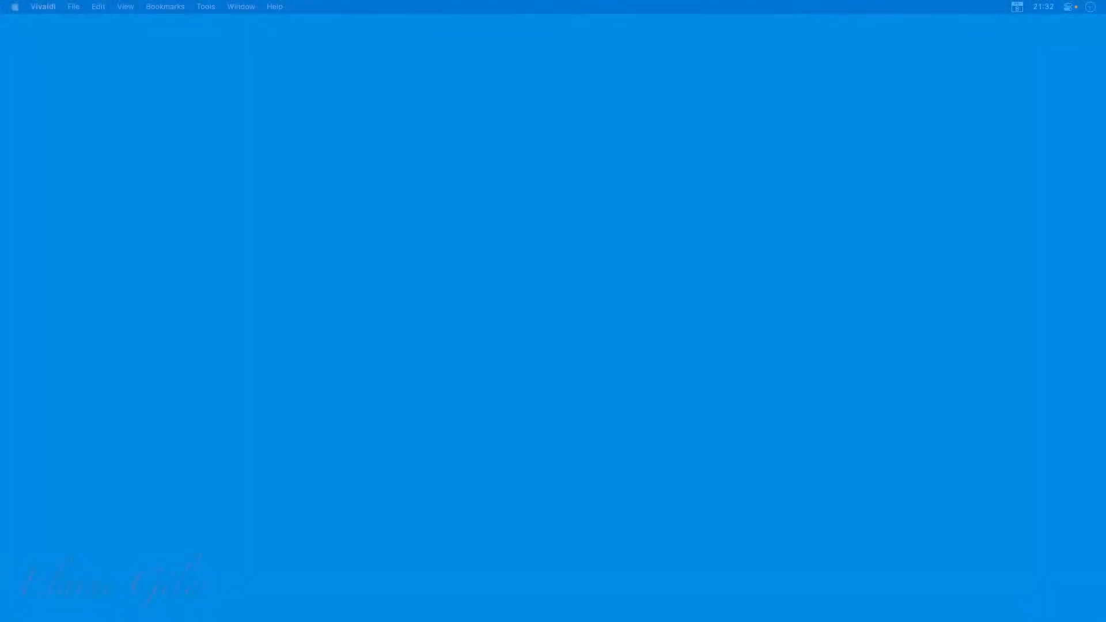
# Launch ForkLift and resize its two file panes to roughly equal widths.
pyautogui.hotkey('alt', 'space')
pyautogui.write('fork')
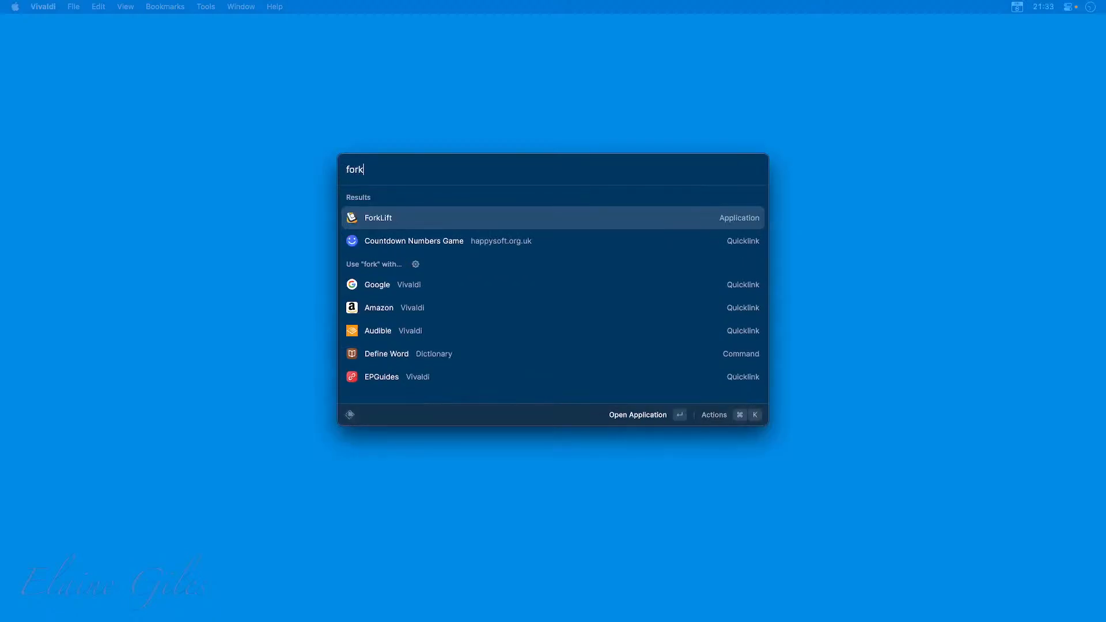
pyautogui.press('Return')
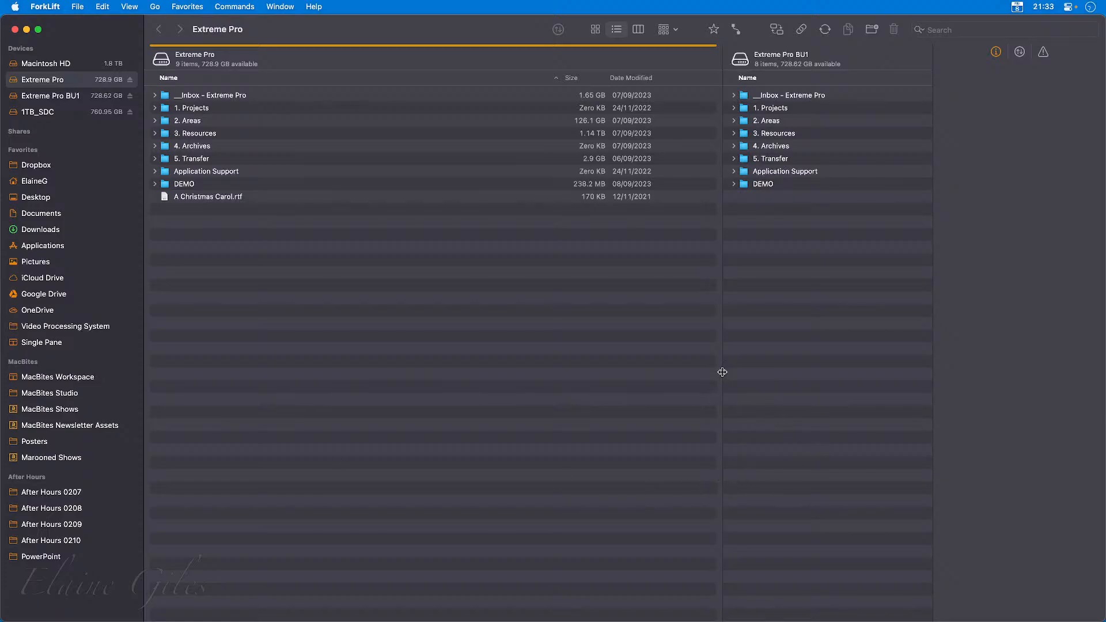
pyautogui.moveTo(723, 372); pyautogui.dragTo(540, 390)
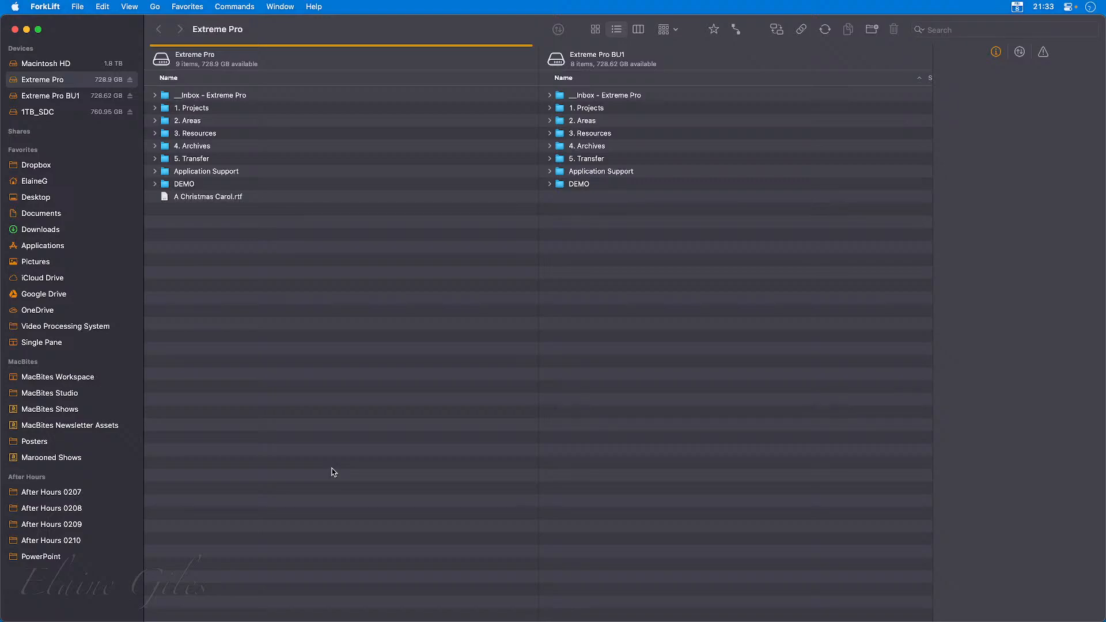
# Expand the Shares group to view the network shares and collapse it again.
pyautogui.click(133, 135)
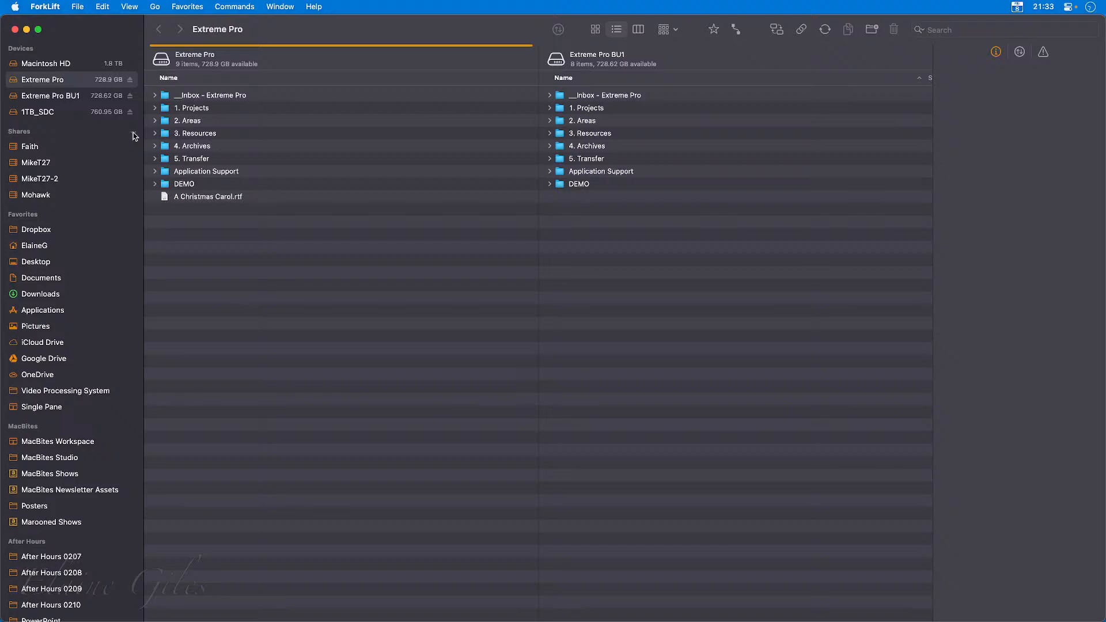
pyautogui.click(134, 136)
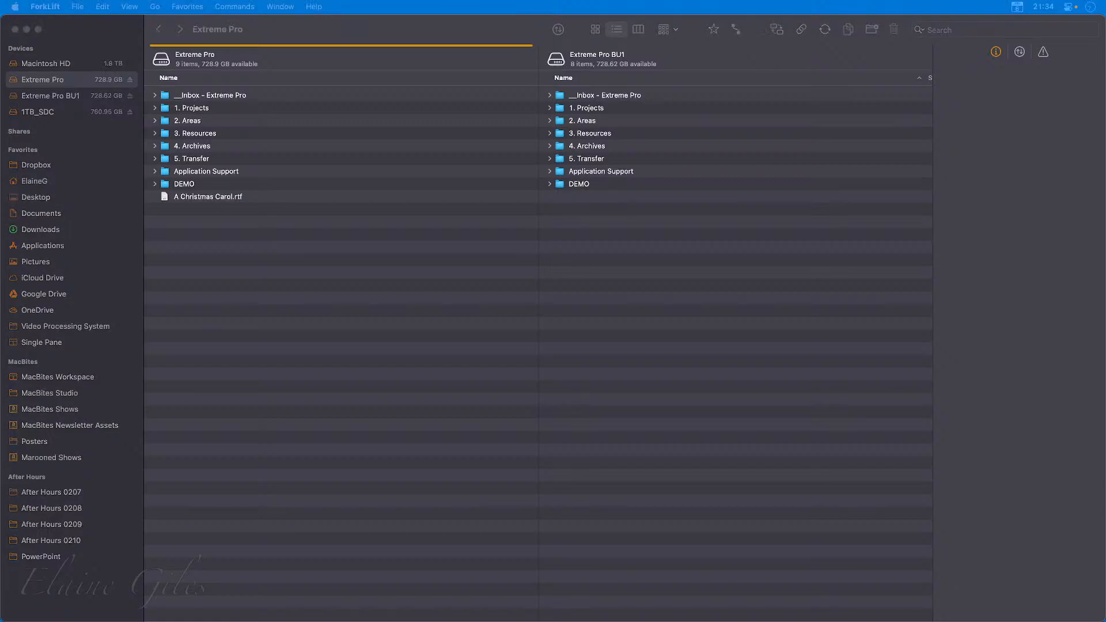
# Bring the Finder window onto this display, move it back off, and return to the maximized ForkLift window.
pyautogui.moveTo(0, 305); pyautogui.dragTo(565, 20)
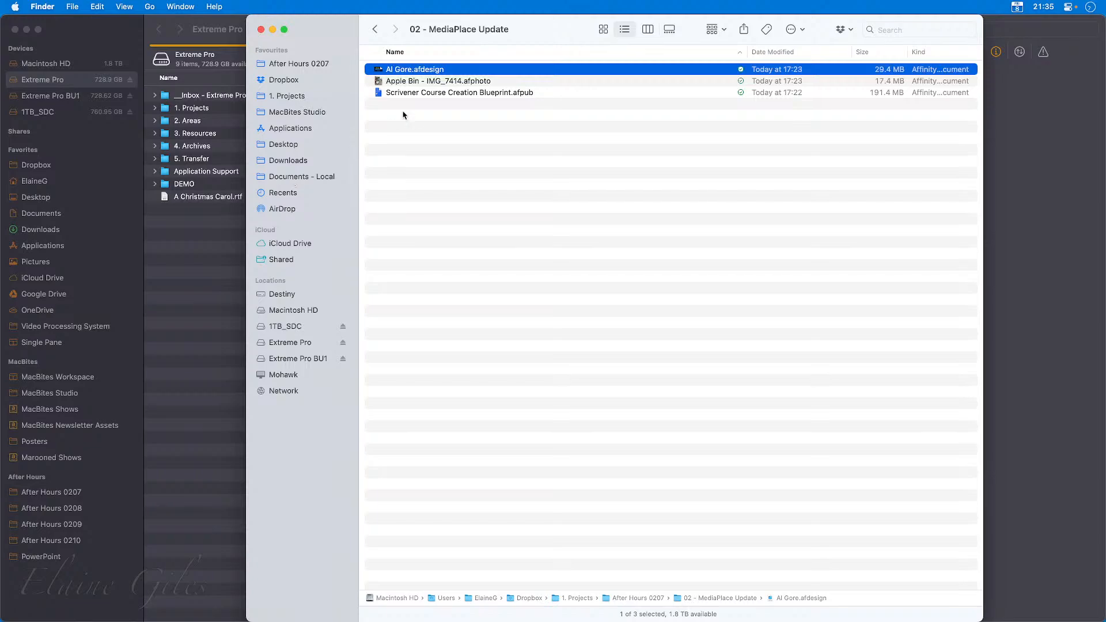
pyautogui.moveTo(563, 33); pyautogui.dragTo(0, 179)
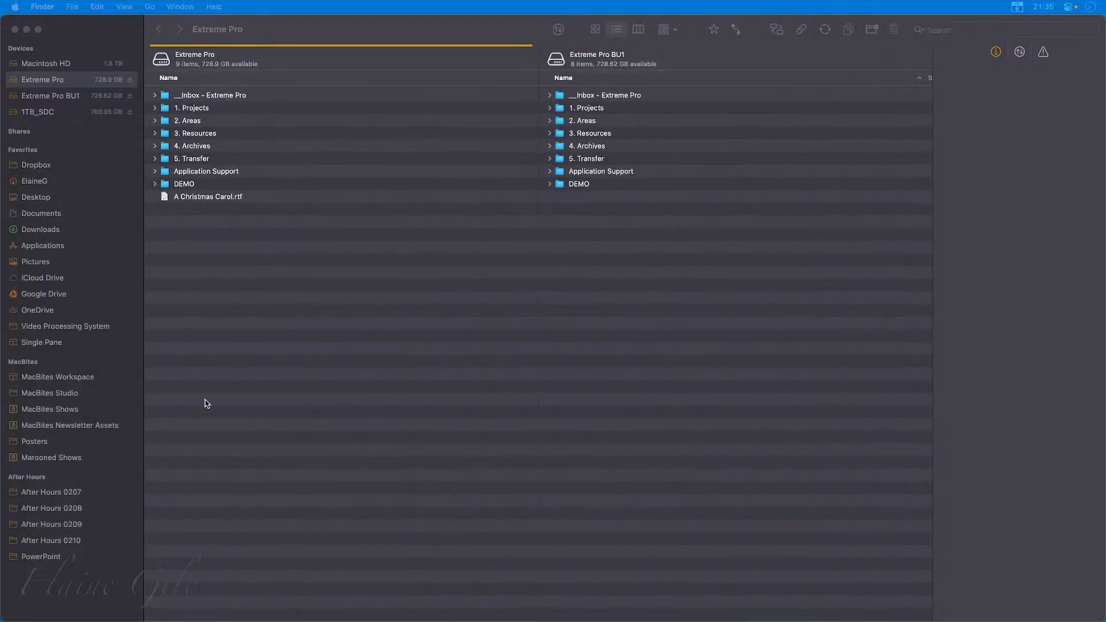
pyautogui.click(204, 239)
pyautogui.press('ctrl+alt+super+Right')
pyautogui.hotkey('ctrl', 'alt', 'Return')
pyautogui.click(221, 265)
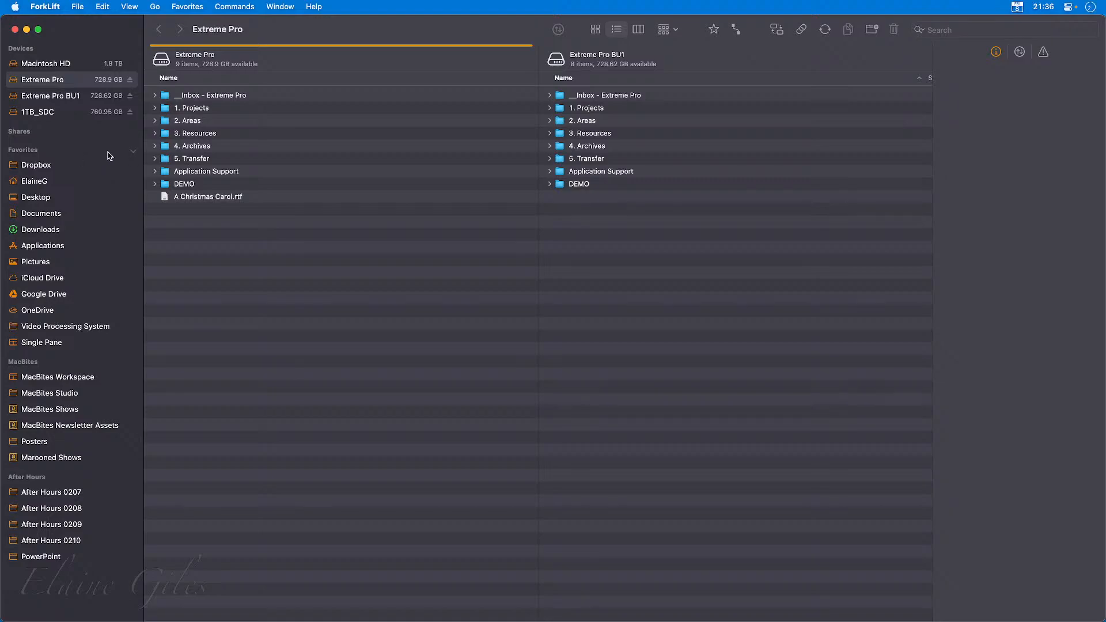
# Collapse the Favorites group and expand it again.
pyautogui.click(132, 153)
pyautogui.click(132, 153)
# Copy A Christmas Carol.rtf from Extreme Pro to Extreme Pro BU1, and file it in the __Inbox folder on each drive.
pyautogui.moveTo(200, 202); pyautogui.dragTo(601, 110)
pyautogui.press('super+z')
pyautogui.moveTo(213, 201); pyautogui.dragTo(205, 95)
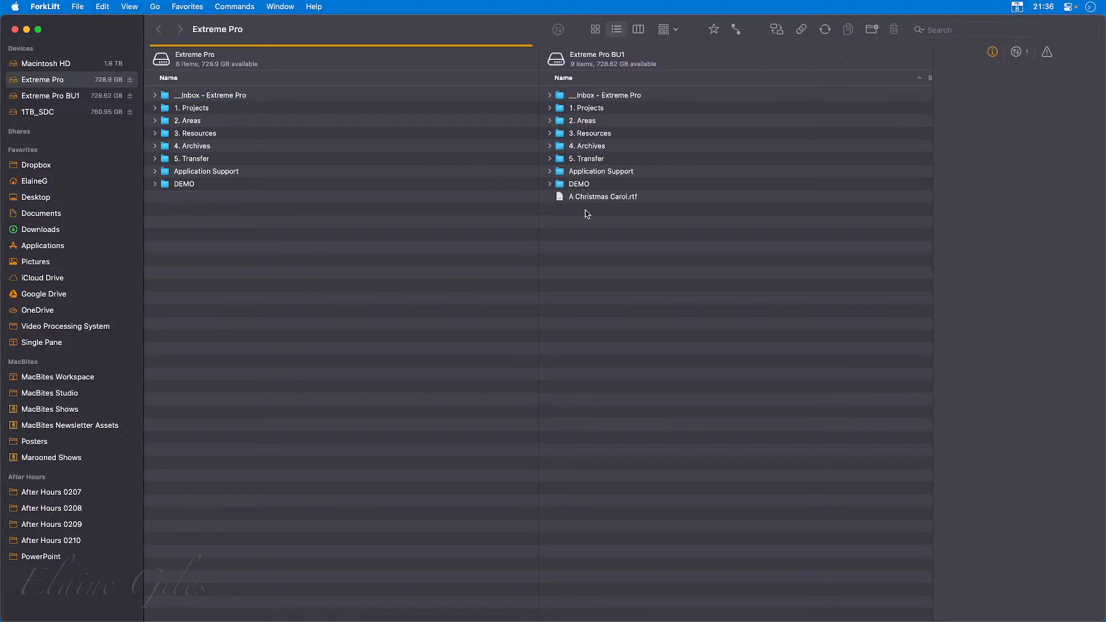
pyautogui.moveTo(599, 197); pyautogui.dragTo(594, 95)
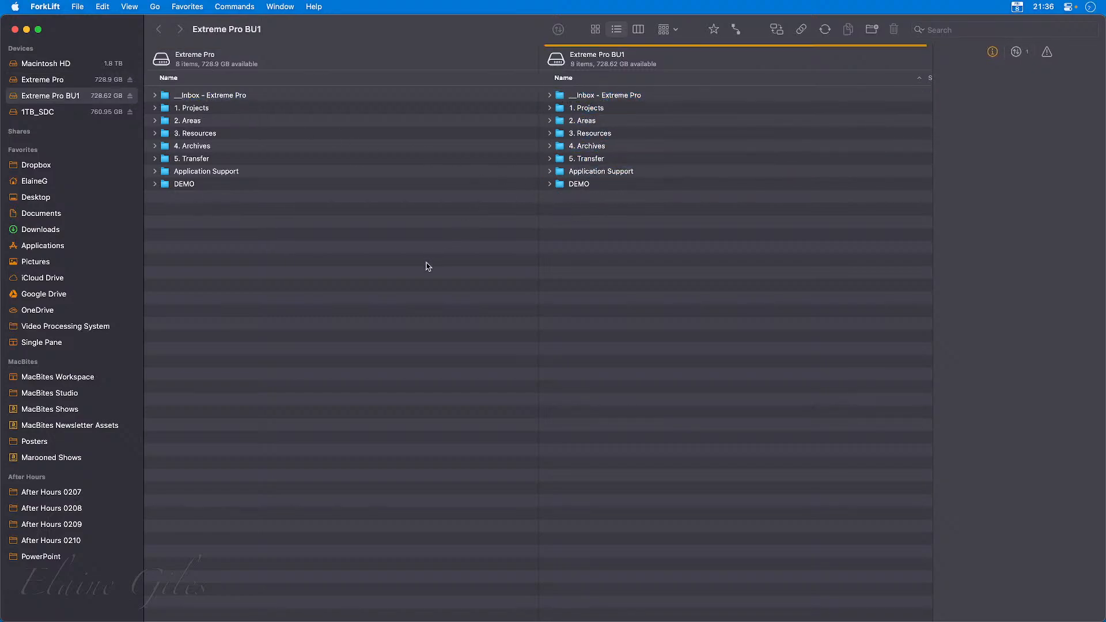
# Open the DEMO folder on Extreme Pro in its own pane.
pyautogui.click(416, 266)
pyautogui.click(212, 188)
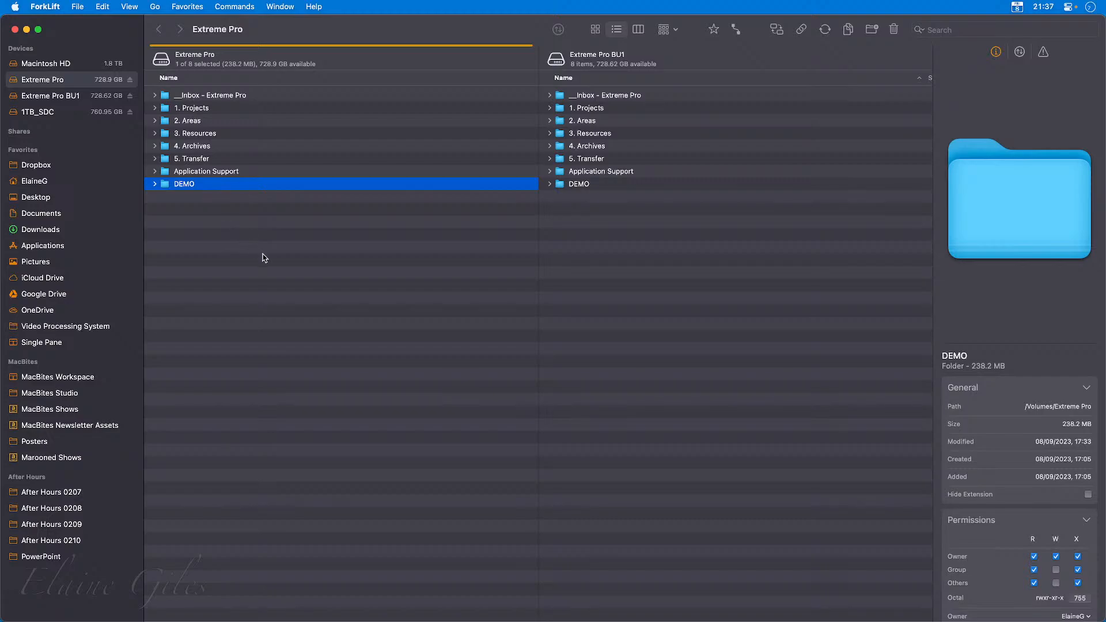
pyautogui.click(290, 301)
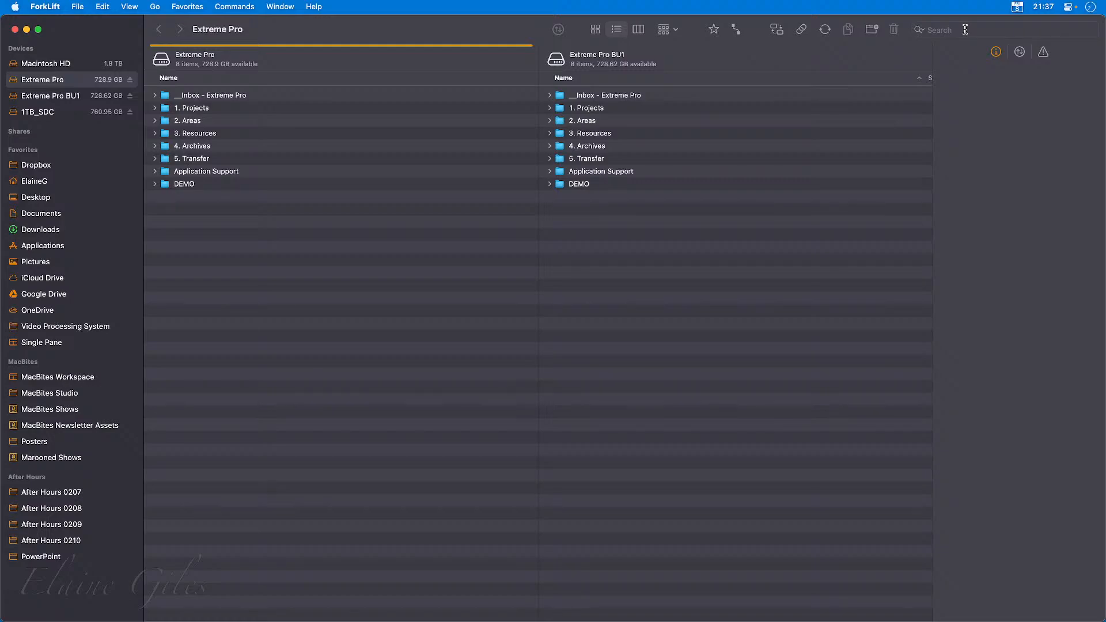
pyautogui.doubleClick(213, 186)
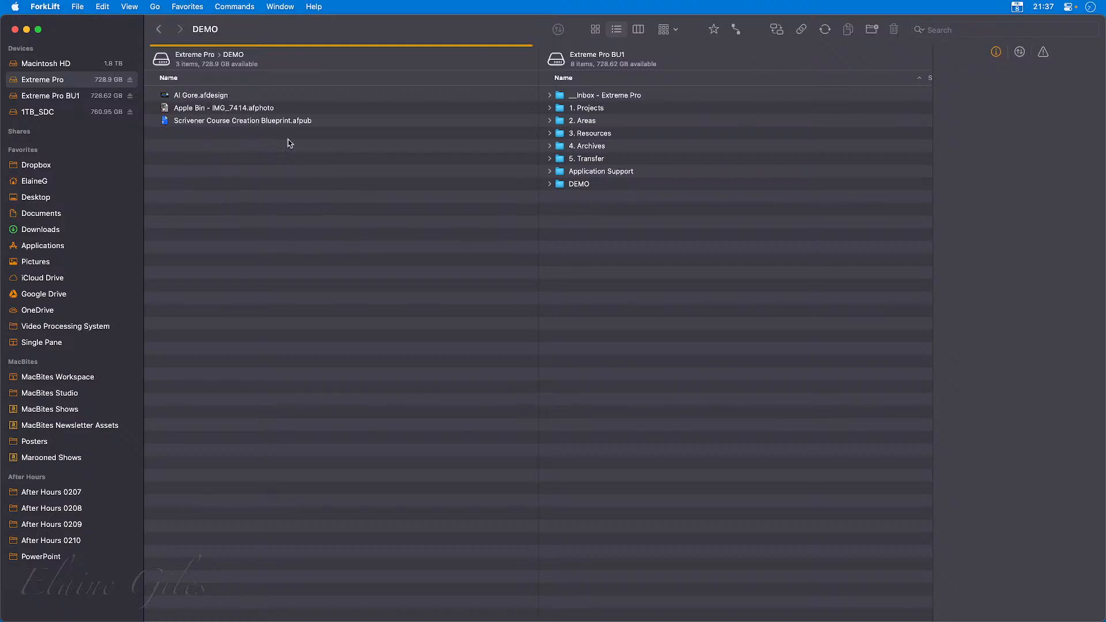
# Search the DEMO folder for "Apple" and clear the search.
pyautogui.click(981, 30)
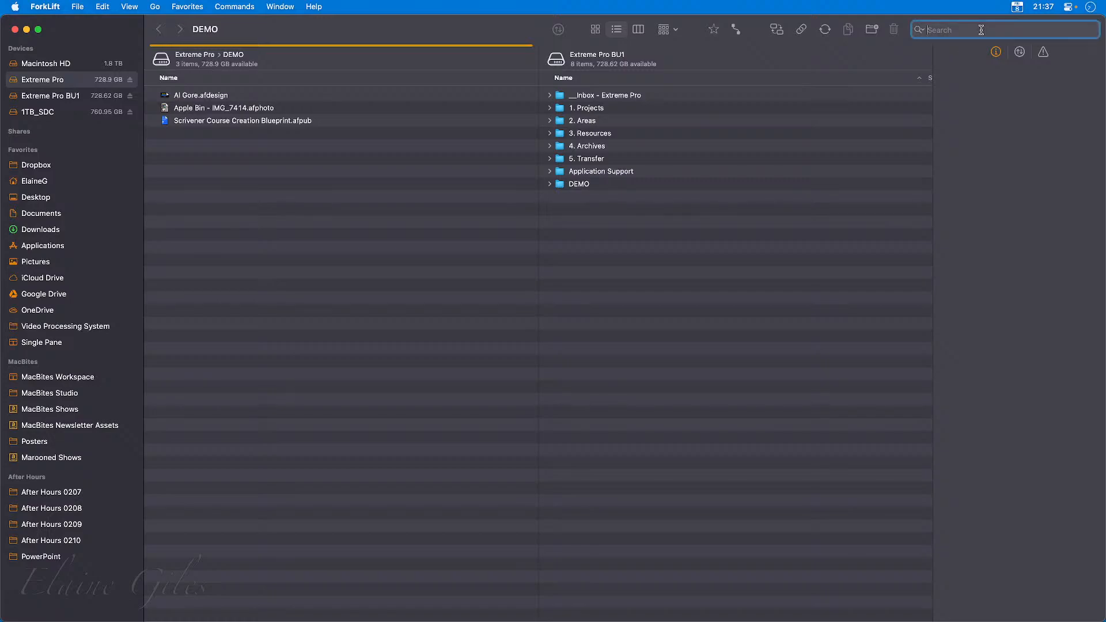
pyautogui.write('Apple')
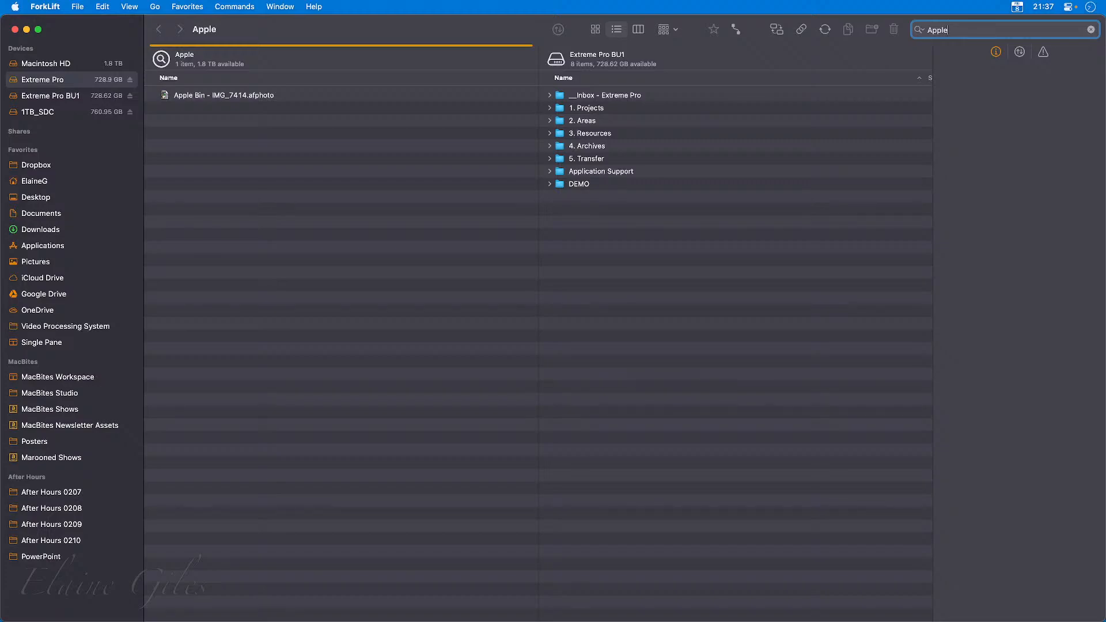
pyautogui.click(1090, 30)
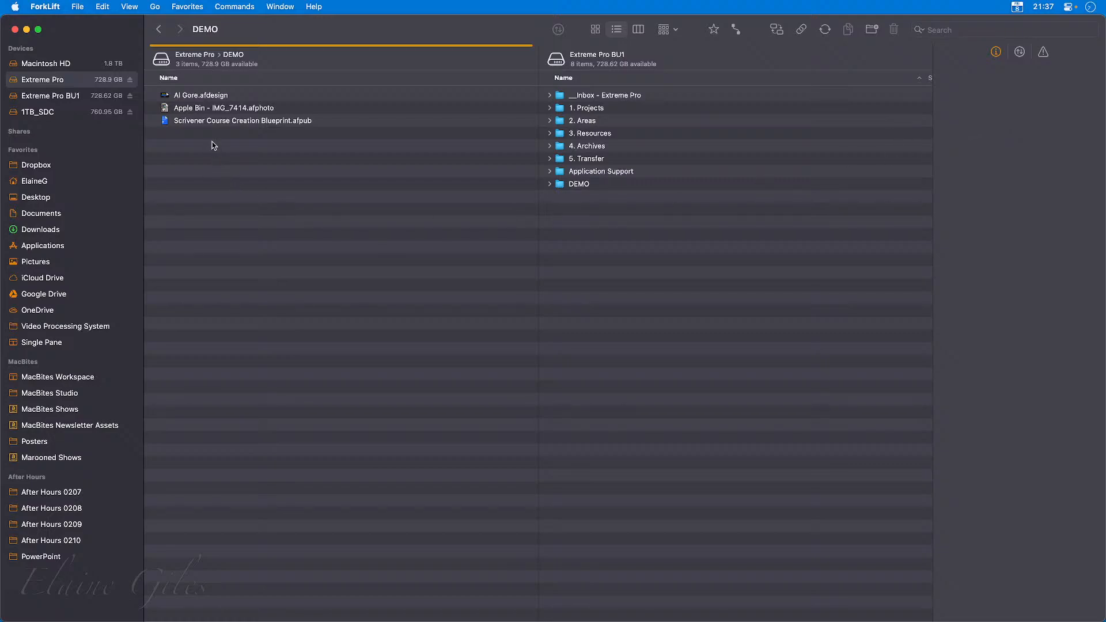
# Preview the three Affinity files in the DEMO folder: Al Gore.afdesign, Apple Bin - IMG_7414.afphoto and Scrivener Course Creation Blueprint.afpub.
pyautogui.click(216, 97)
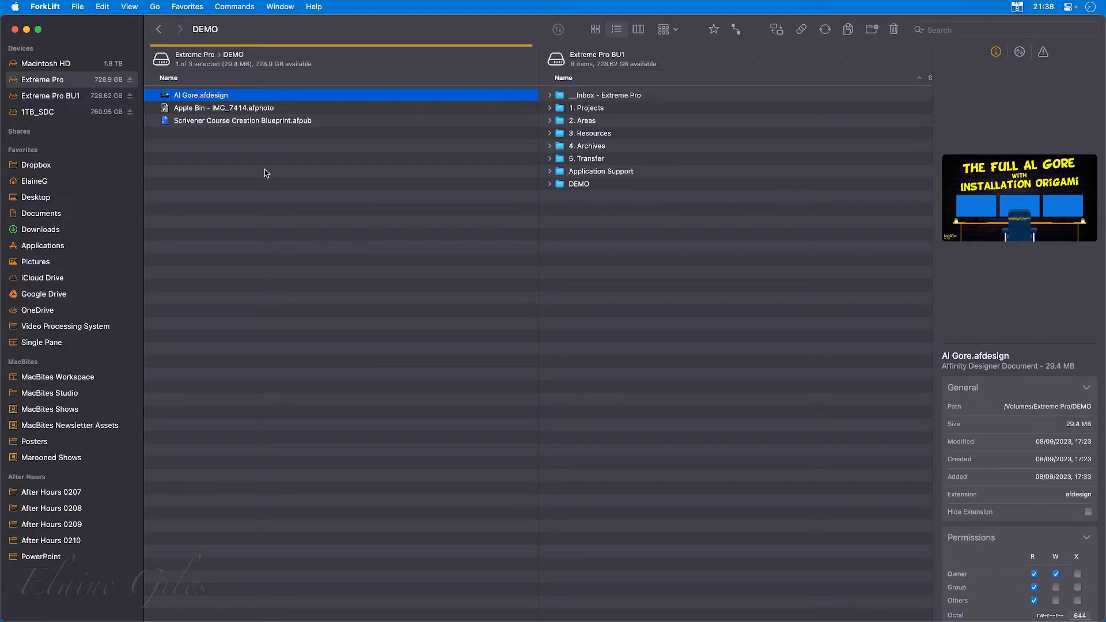
pyautogui.click(239, 123)
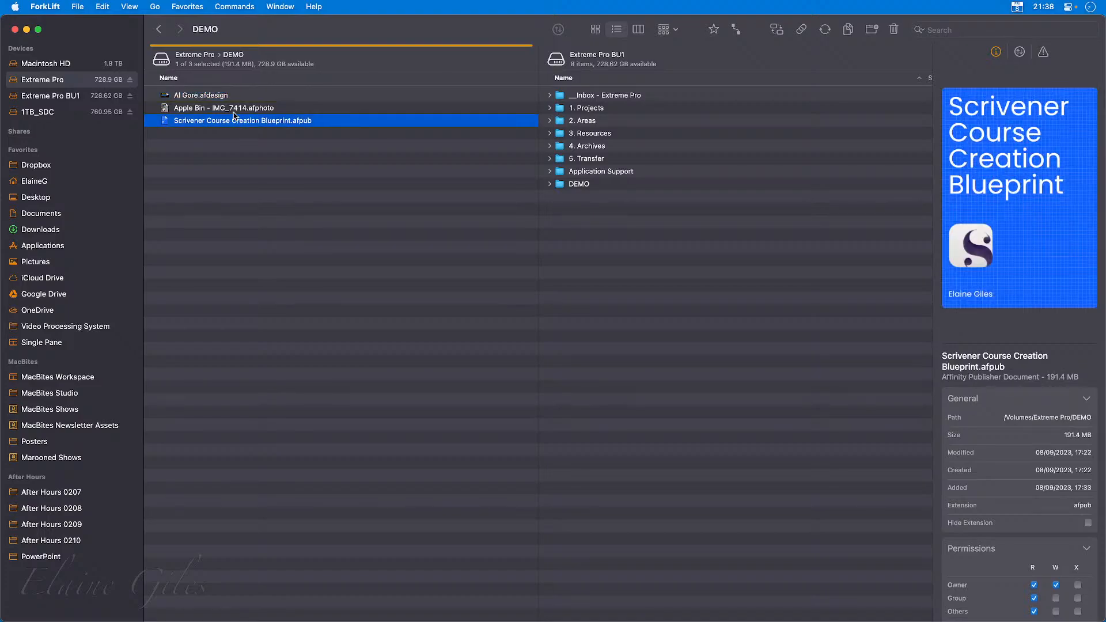
pyautogui.click(235, 111)
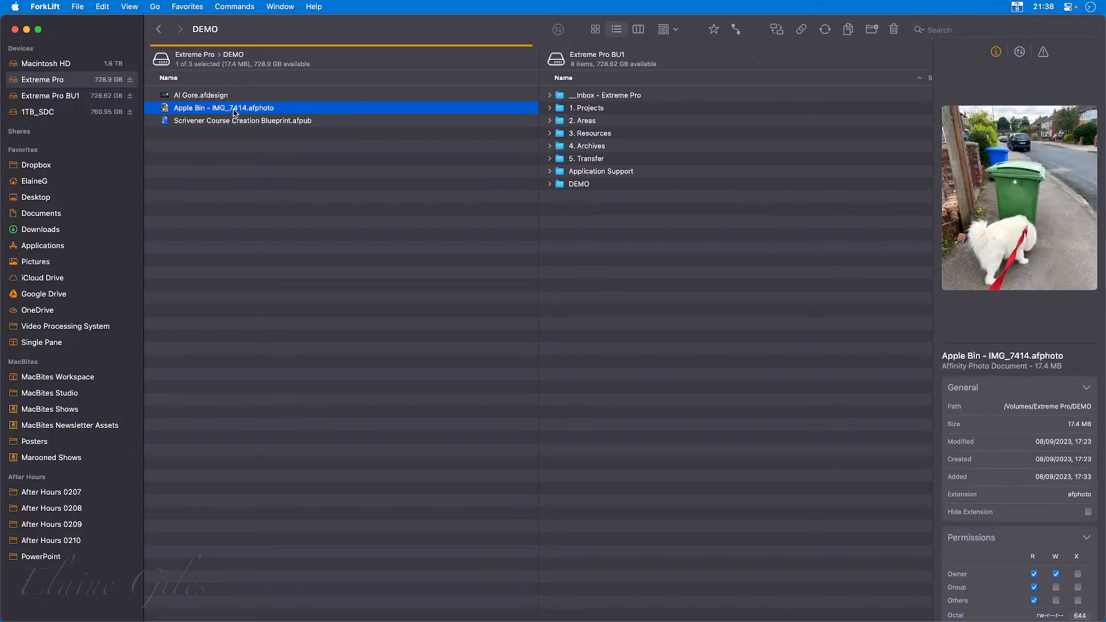
pyautogui.click(239, 97)
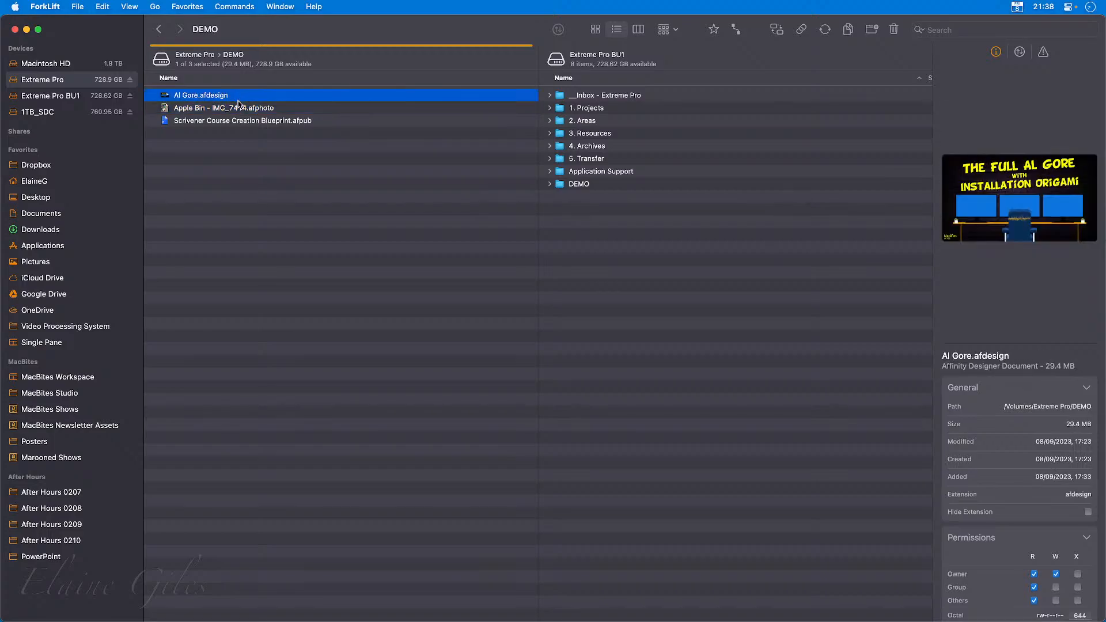
pyautogui.click(236, 123)
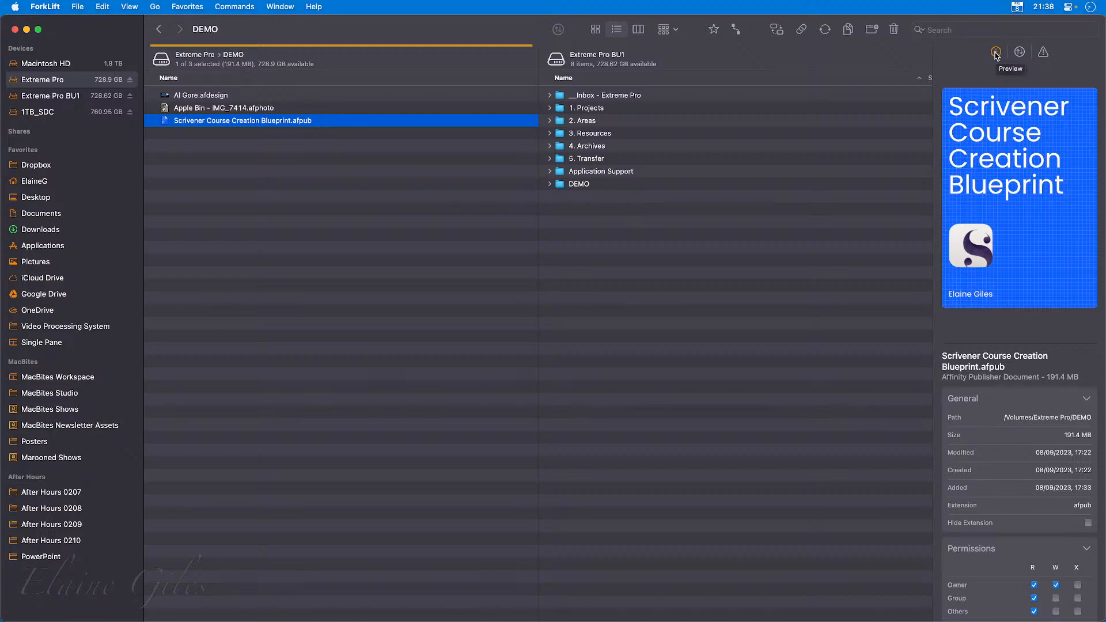
# View the current activities and clear the log of past copy and move operations.
pyautogui.click(1020, 54)
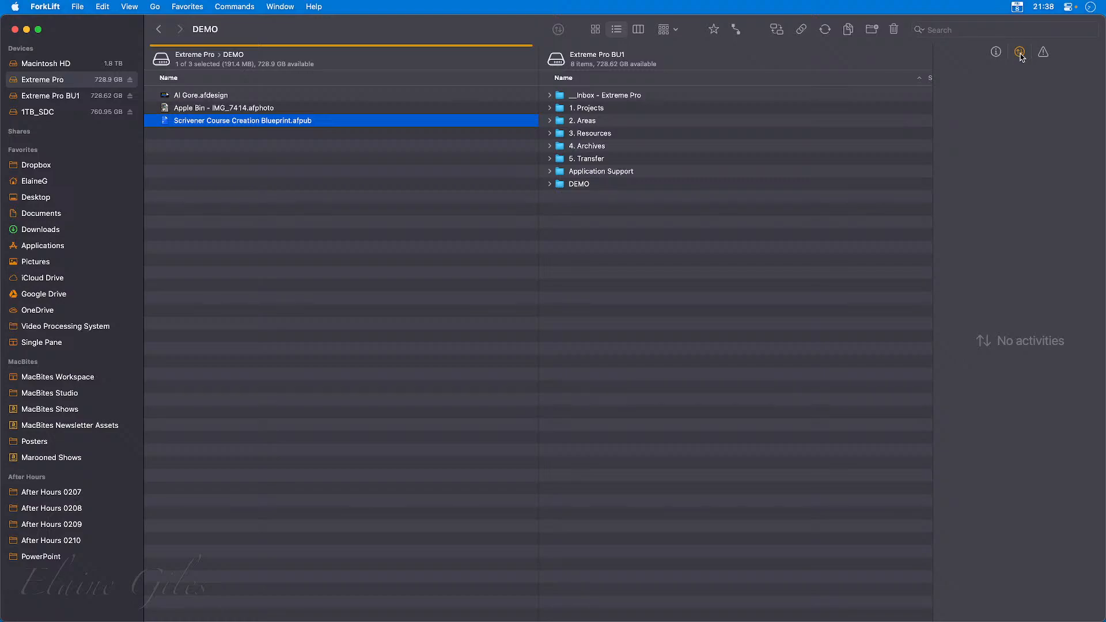
pyautogui.click(1044, 55)
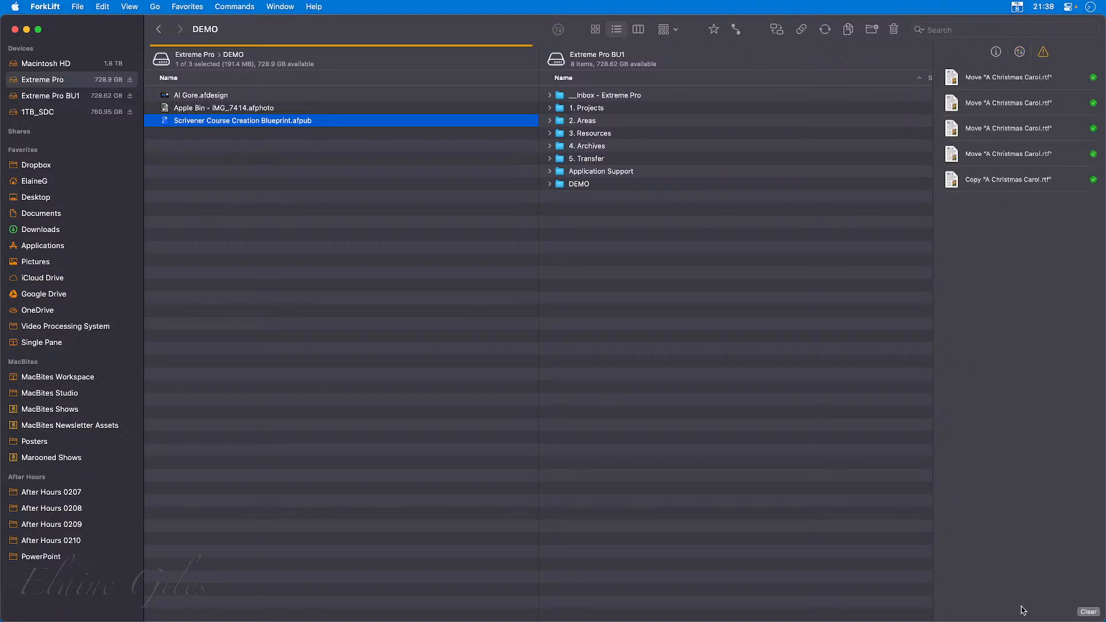
pyautogui.click(1090, 611)
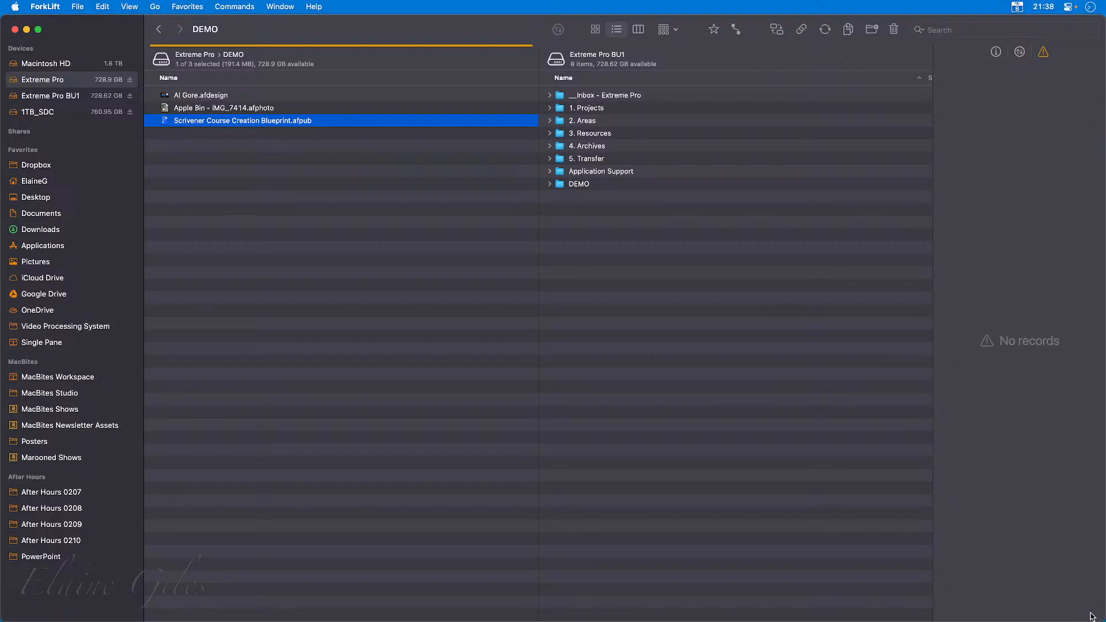
# Return to the file preview and show Scrivener Course Creation Blueprint.afpub in it.
pyautogui.click(996, 53)
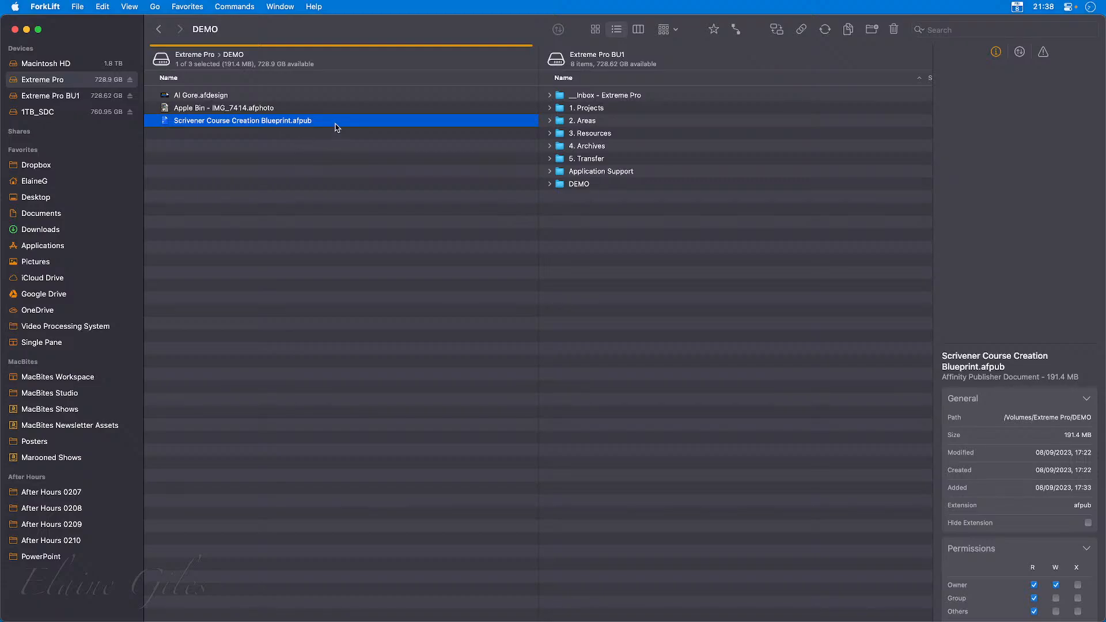
pyautogui.click(289, 157)
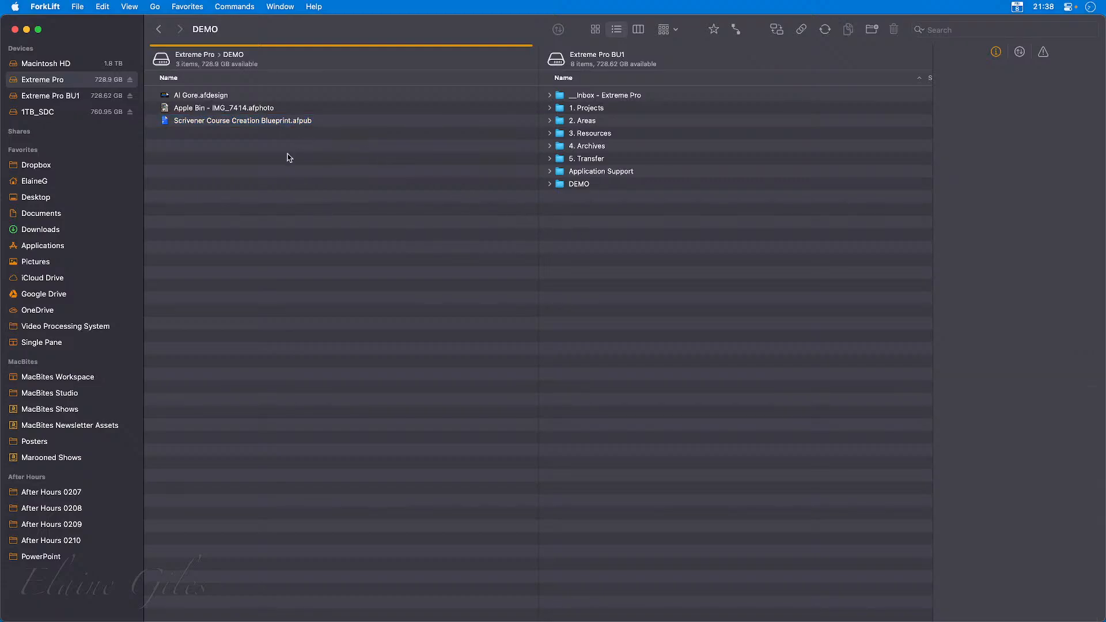
pyautogui.click(279, 122)
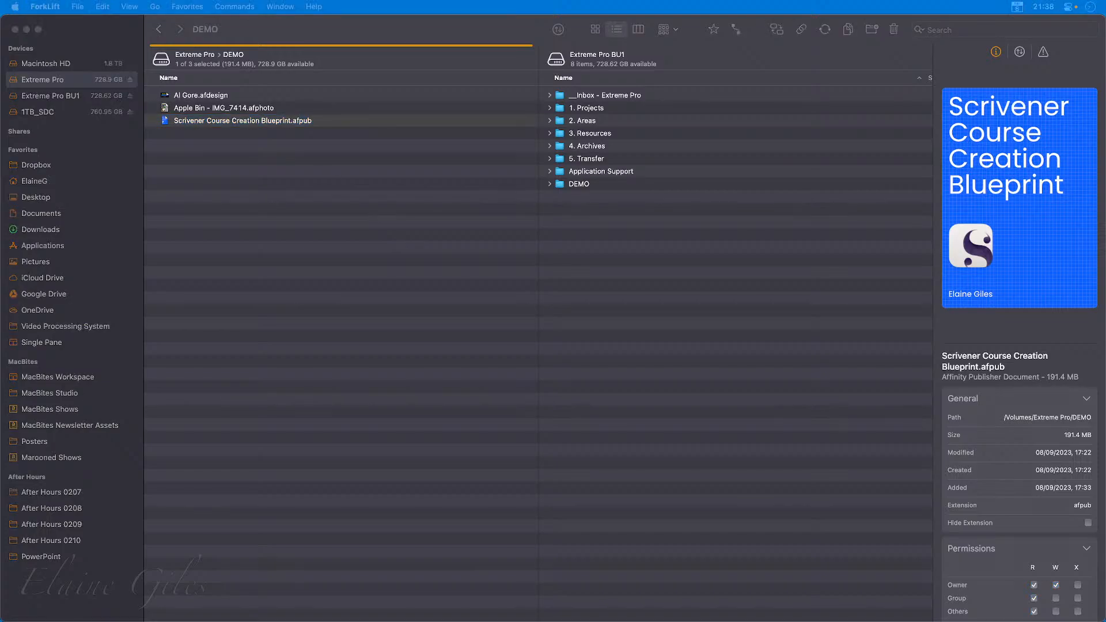
# Switch to Finder, close its 02 - MediaPlace Update window, and return to ForkLift.
pyautogui.press('super+Tab')
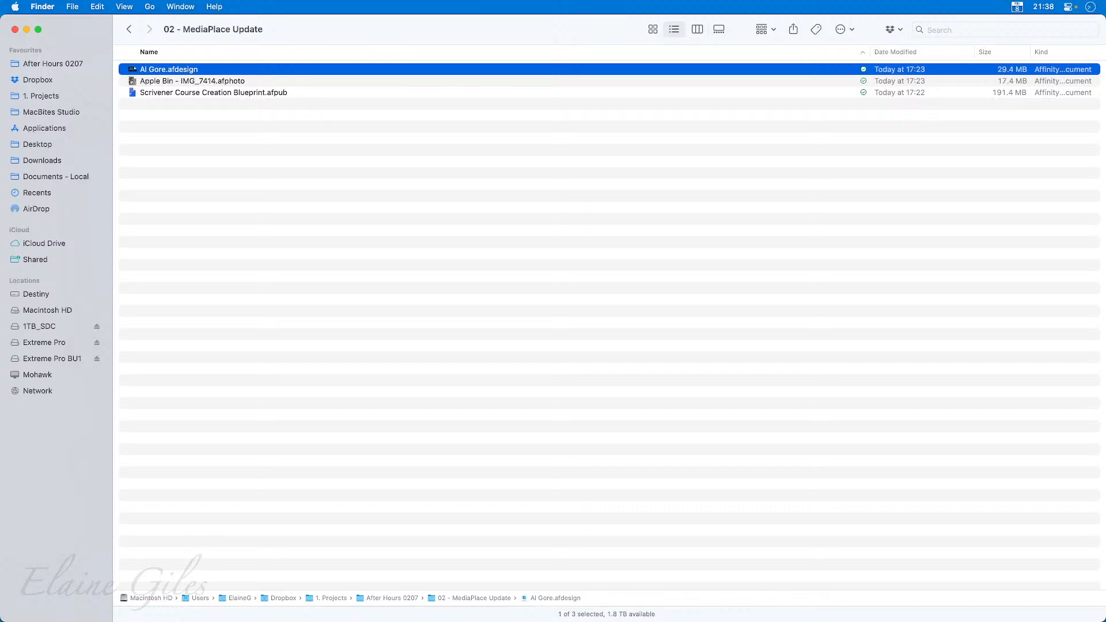
pyautogui.press('super+w')
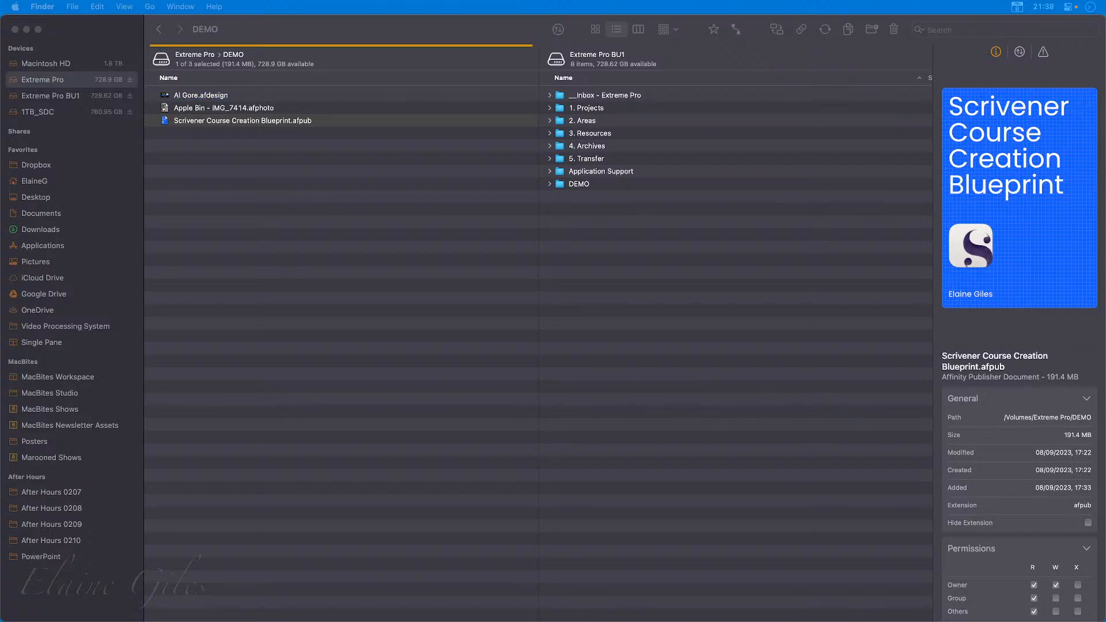
pyautogui.click(378, 29)
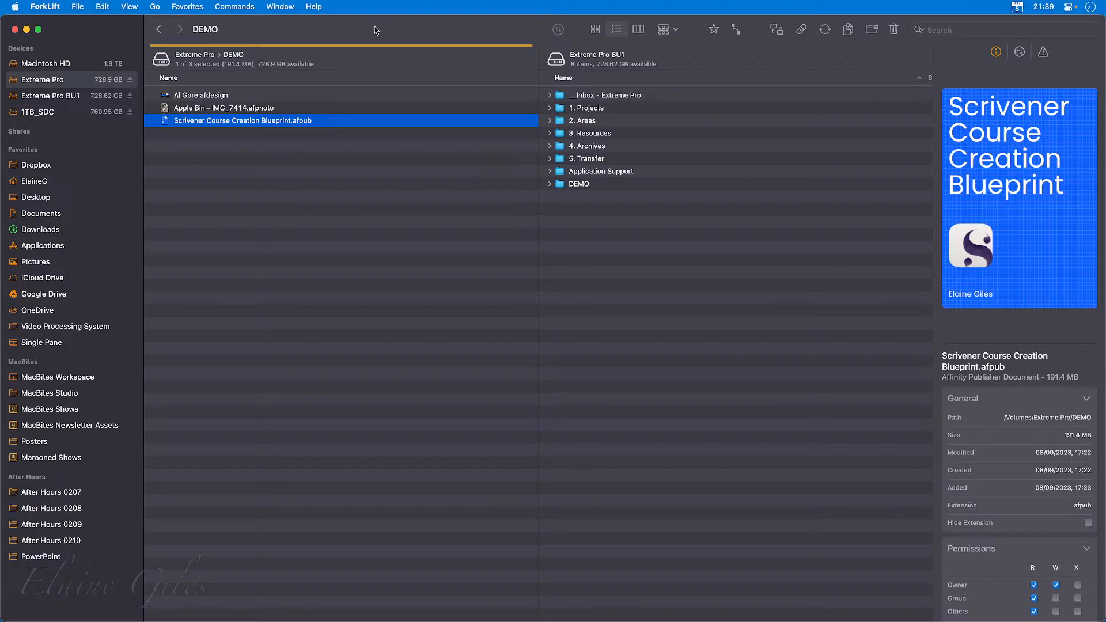
# Open ForkLift's settings, review the General options, and close the settings.
pyautogui.press('super+comma')
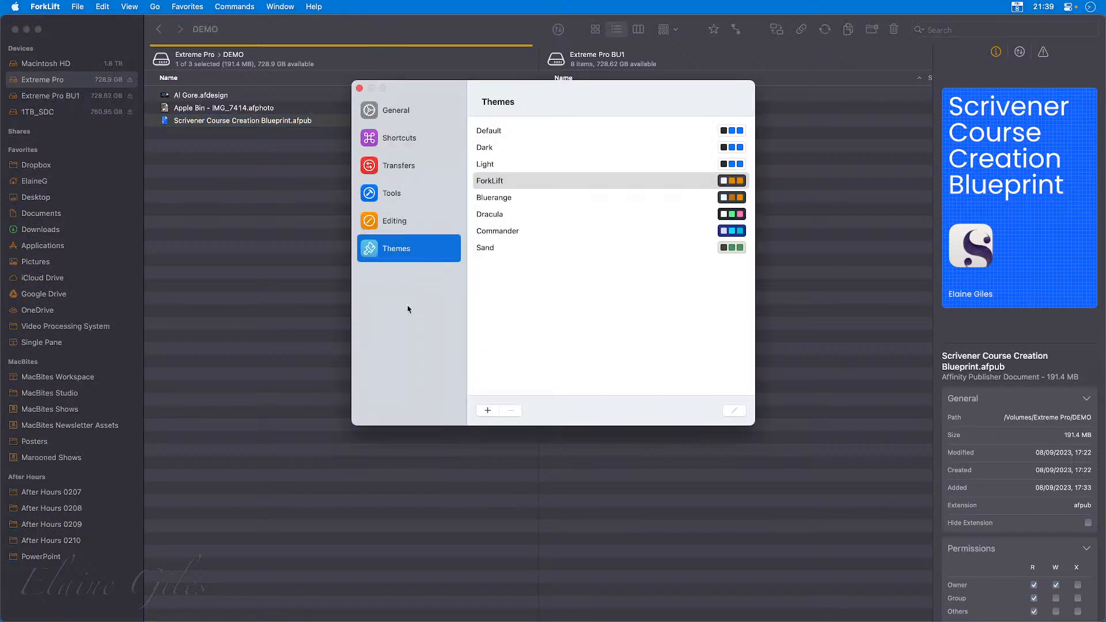
pyautogui.click(405, 113)
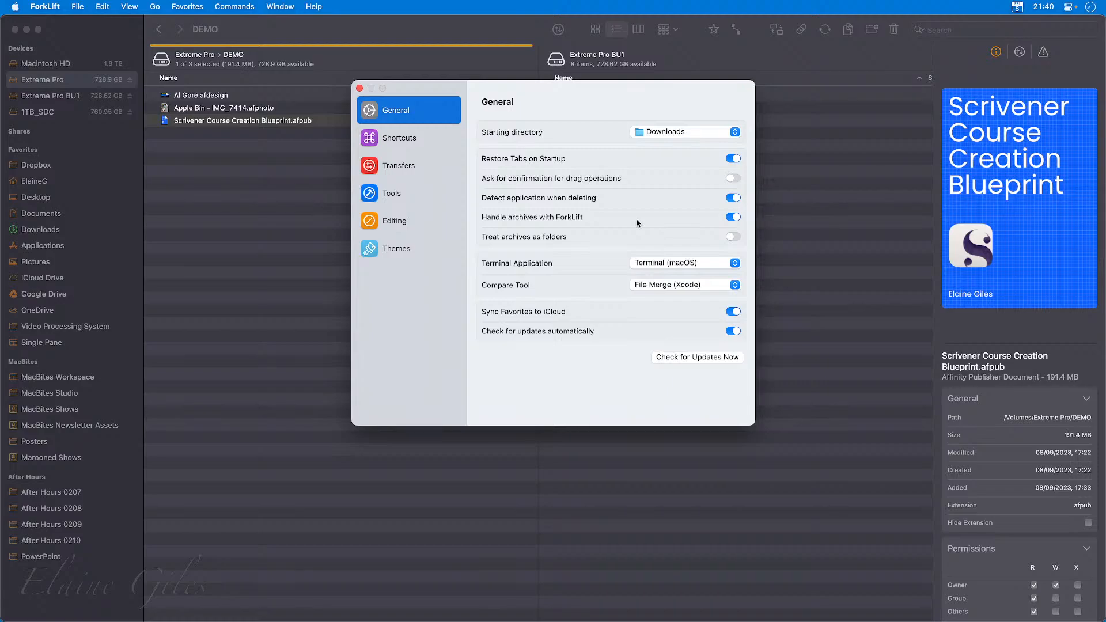
pyautogui.click(359, 88)
# Compress the three files in the DEMO folder into one zip archive and preview the archive's contents.
pyautogui.moveTo(336, 199); pyautogui.dragTo(207, 93)
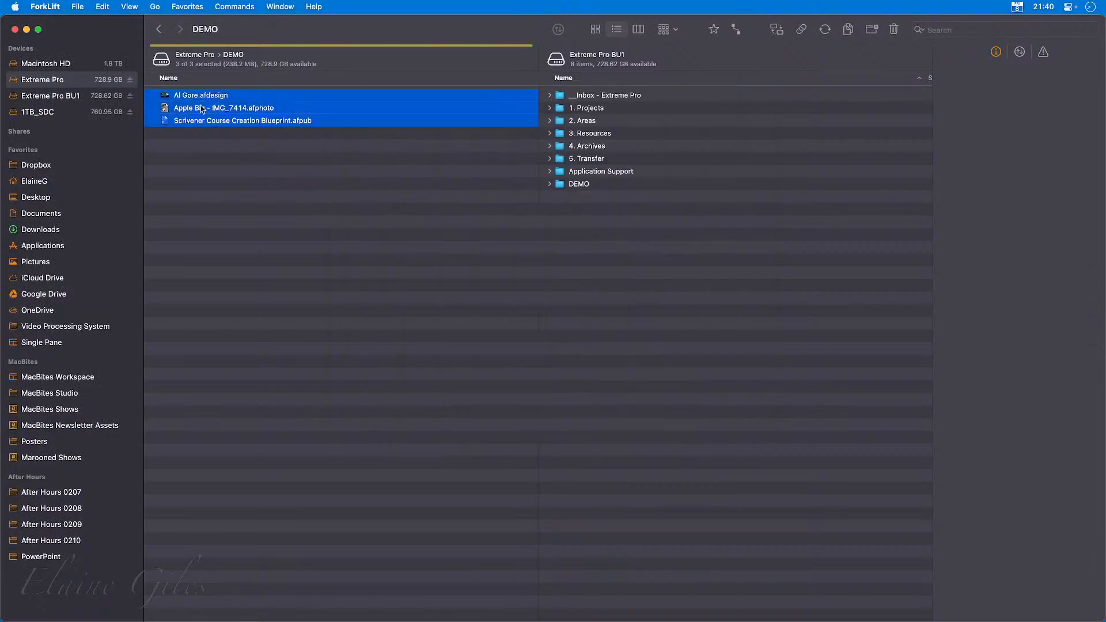
pyautogui.rightClick(200, 108)
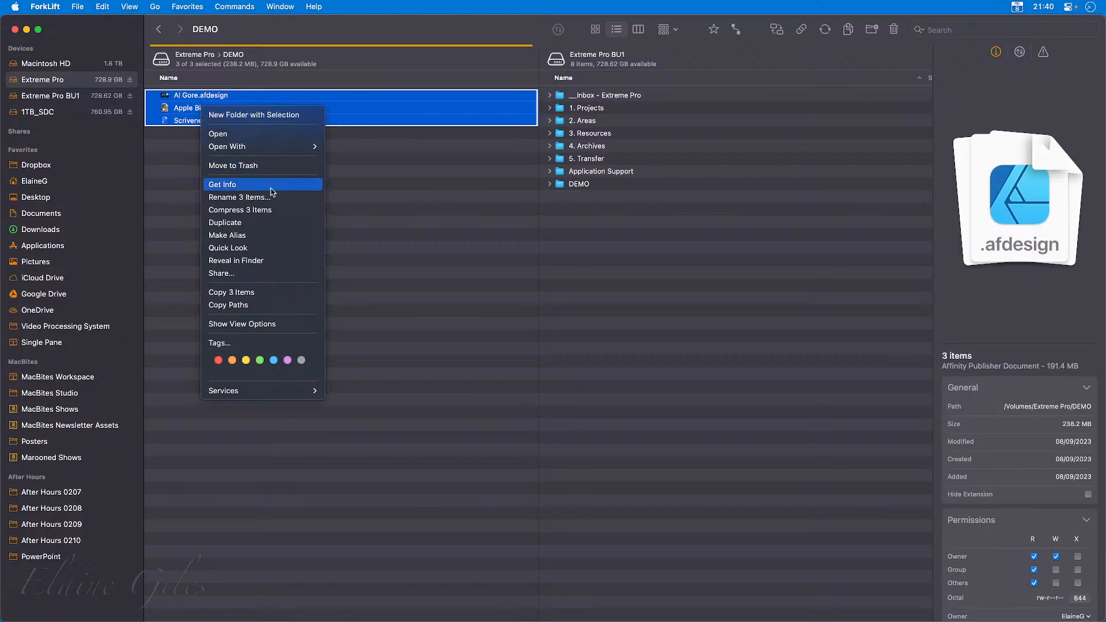
pyautogui.click(271, 211)
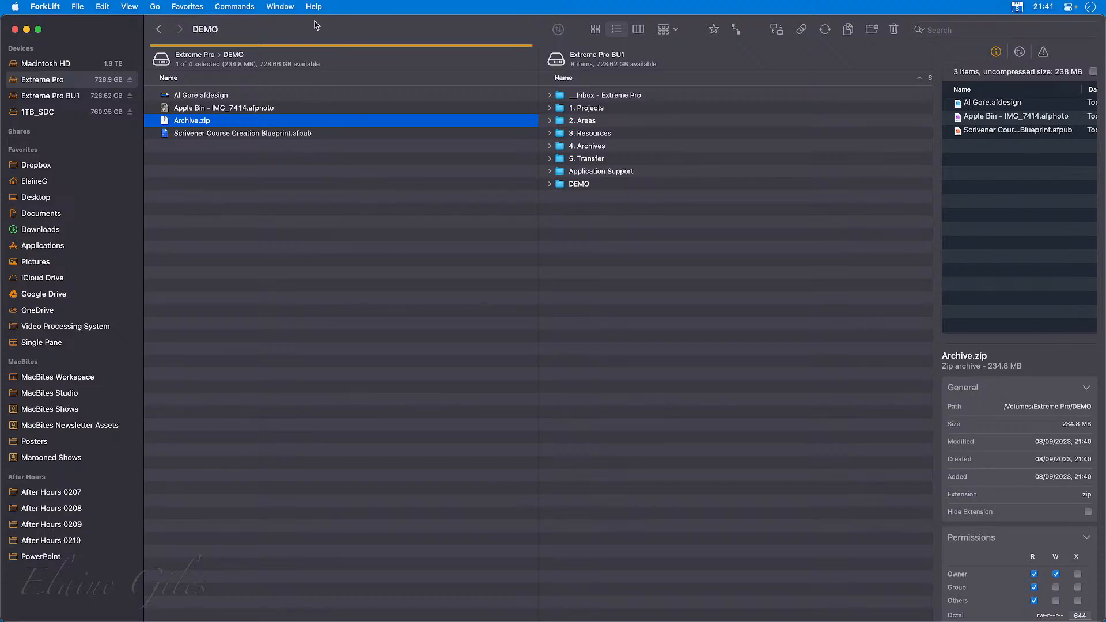
pyautogui.press('space')
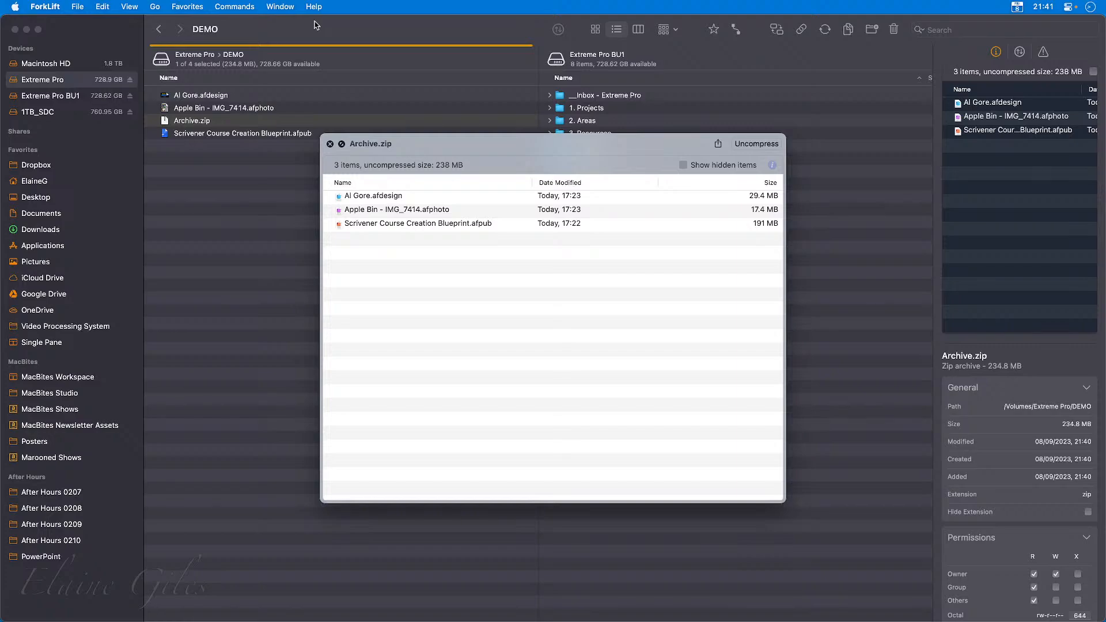
pyautogui.press('space')
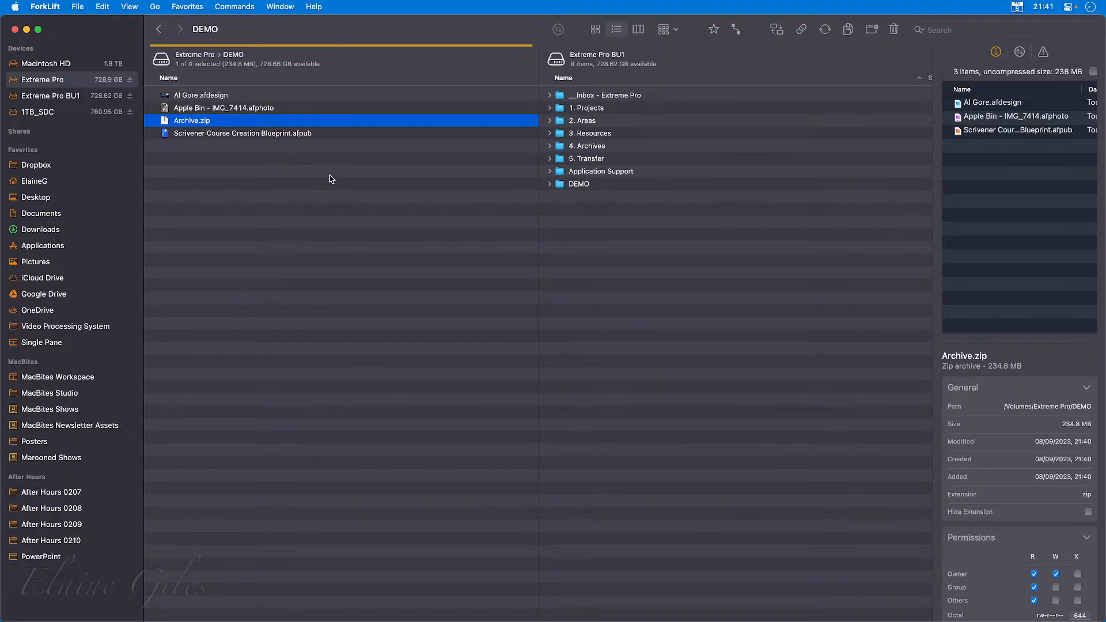
# Open the settings and view the available choices for Terminal Application and Compare Tool.
pyautogui.press('cmd+comma')
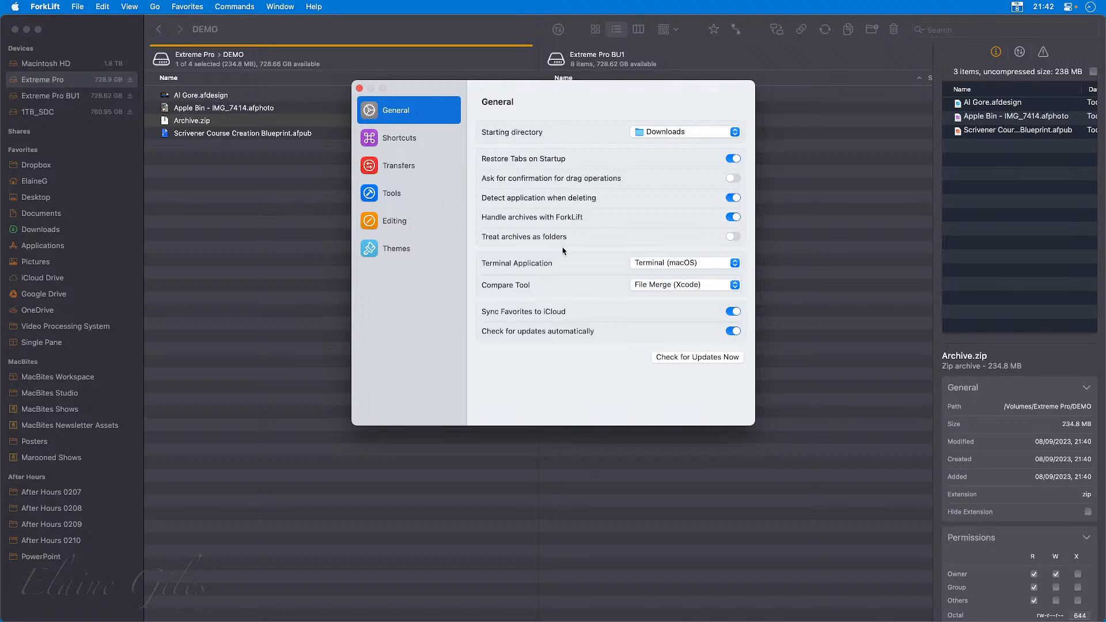
pyautogui.click(648, 266)
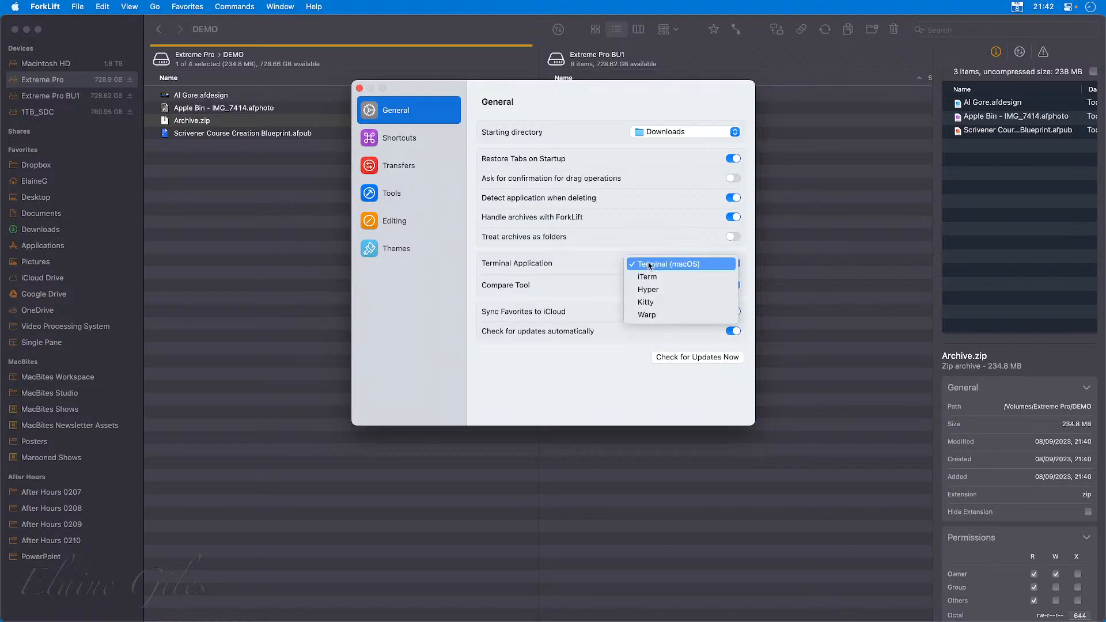
pyautogui.click(735, 263)
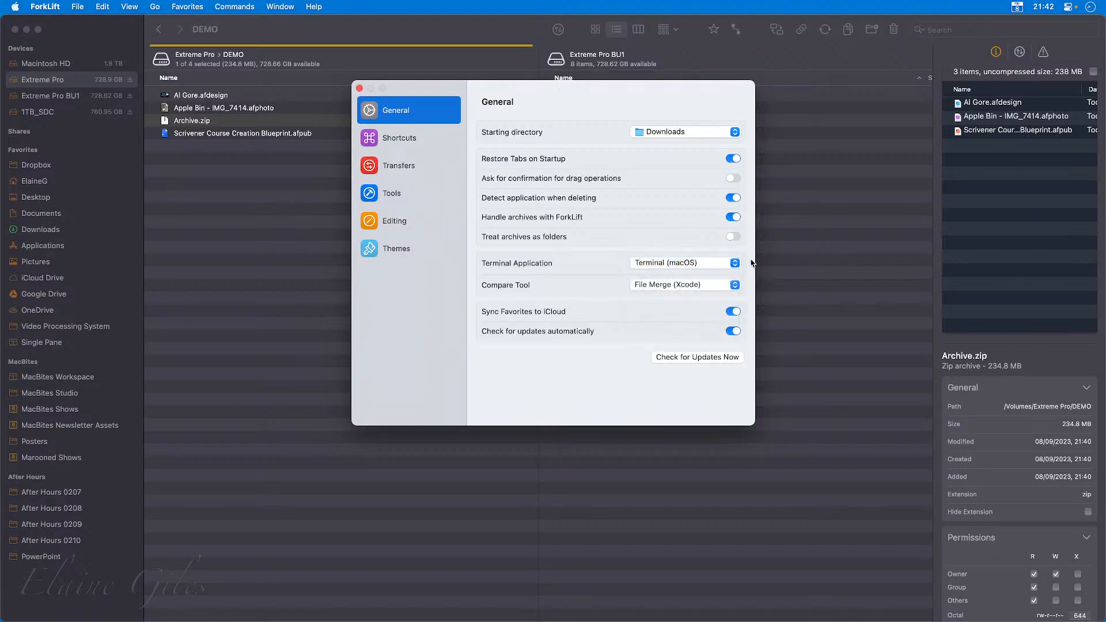
pyautogui.click(735, 287)
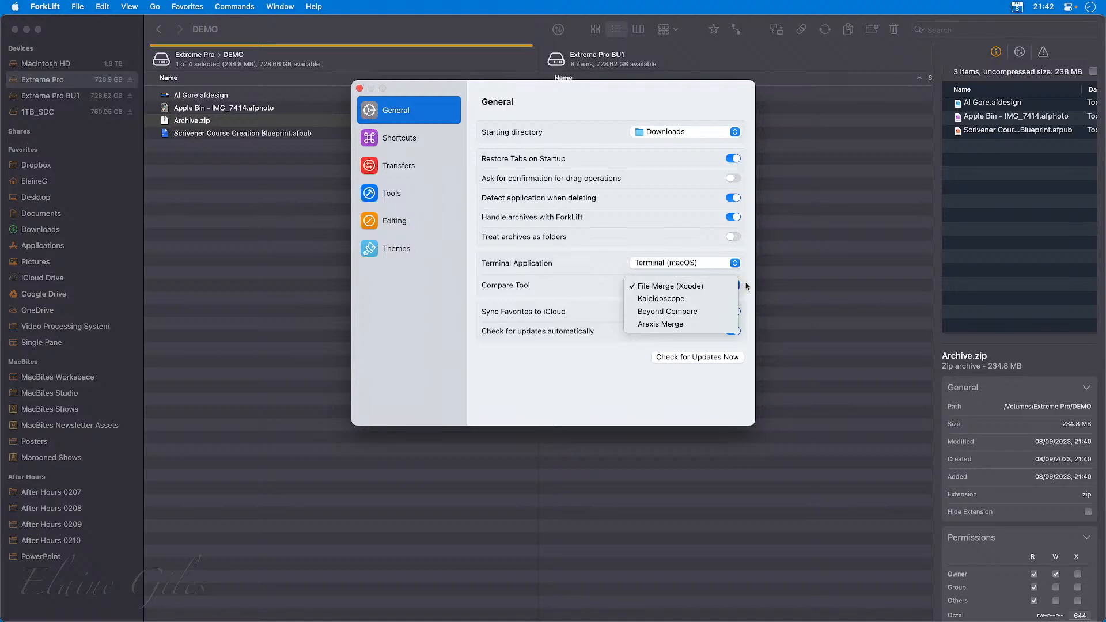
pyautogui.click(748, 287)
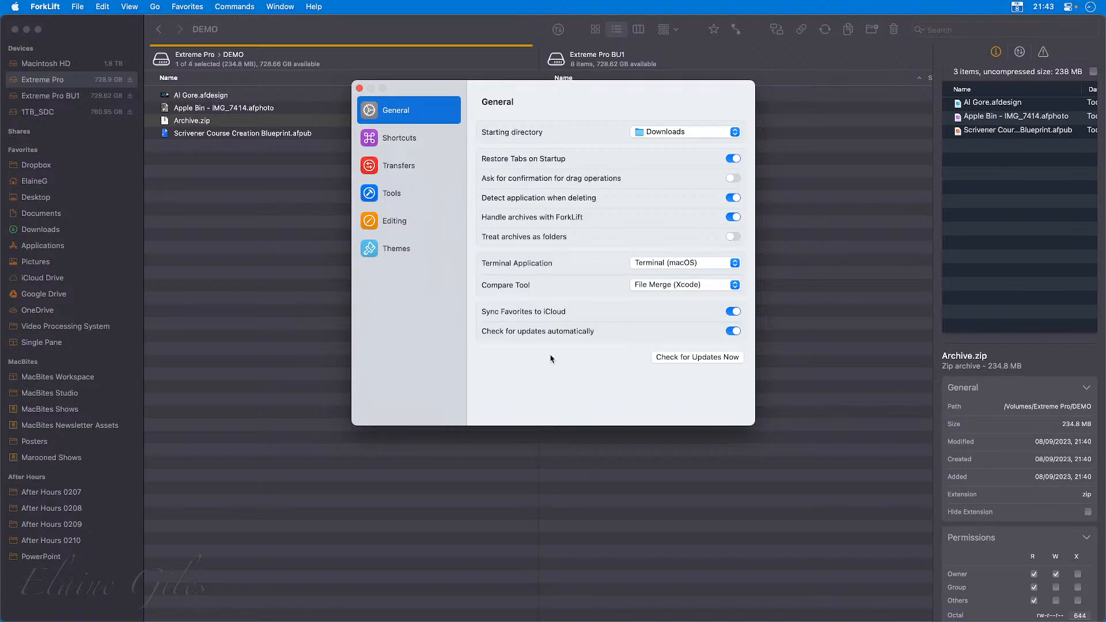
# Look through the keyboard shortcut assignments in the settings, from the ForkLift menu to the View menu commands.
pyautogui.click(407, 143)
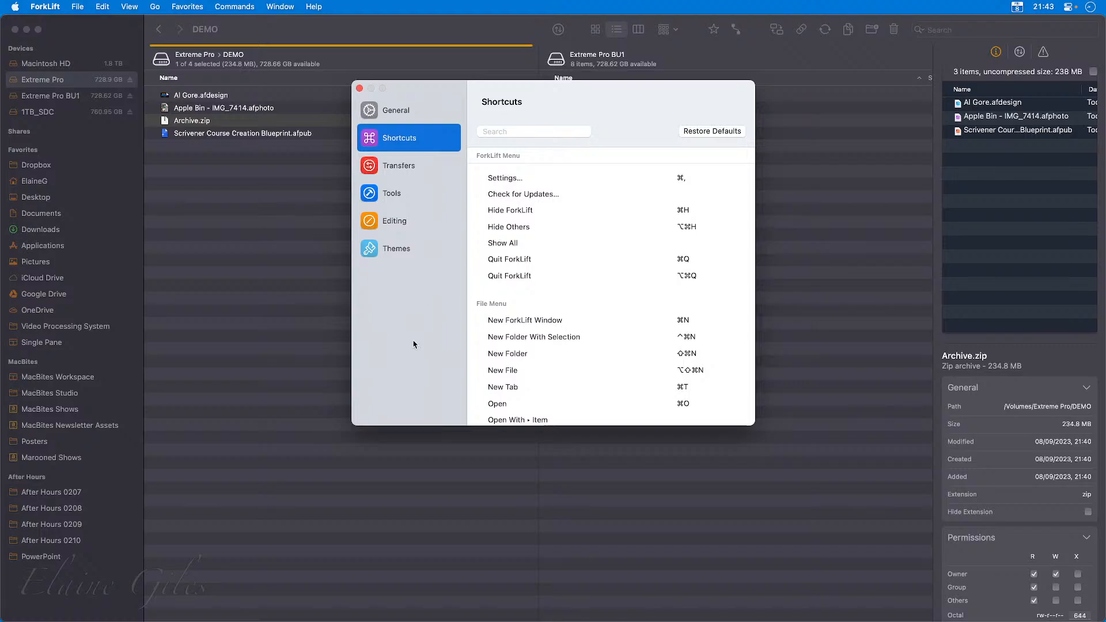
pyautogui.scroll(-3, 539, 368)
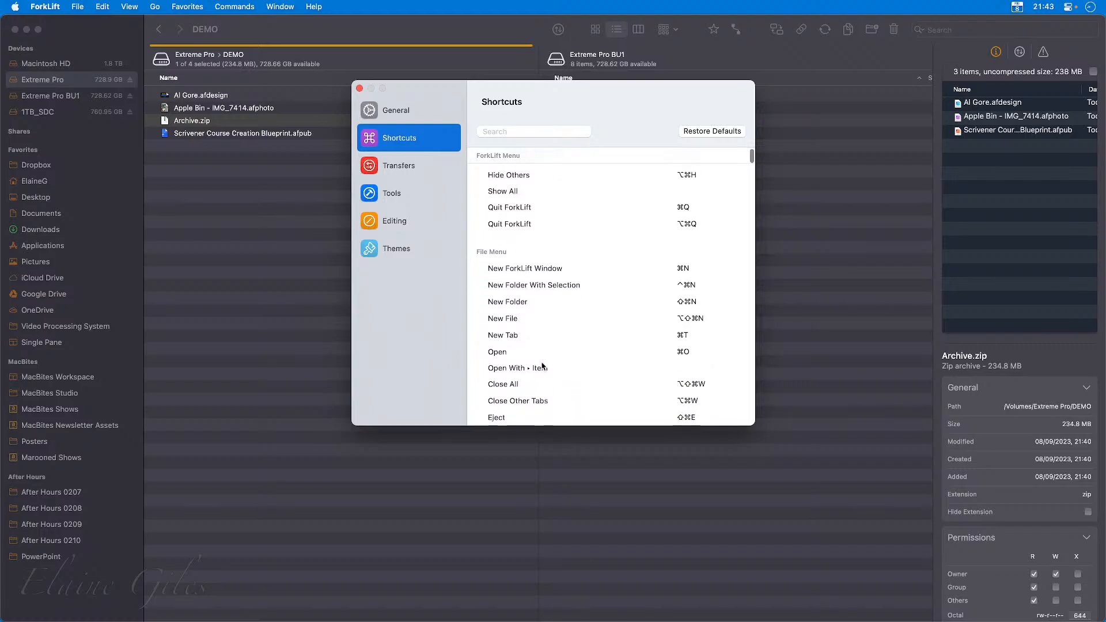
pyautogui.scroll(-5, 542, 366)
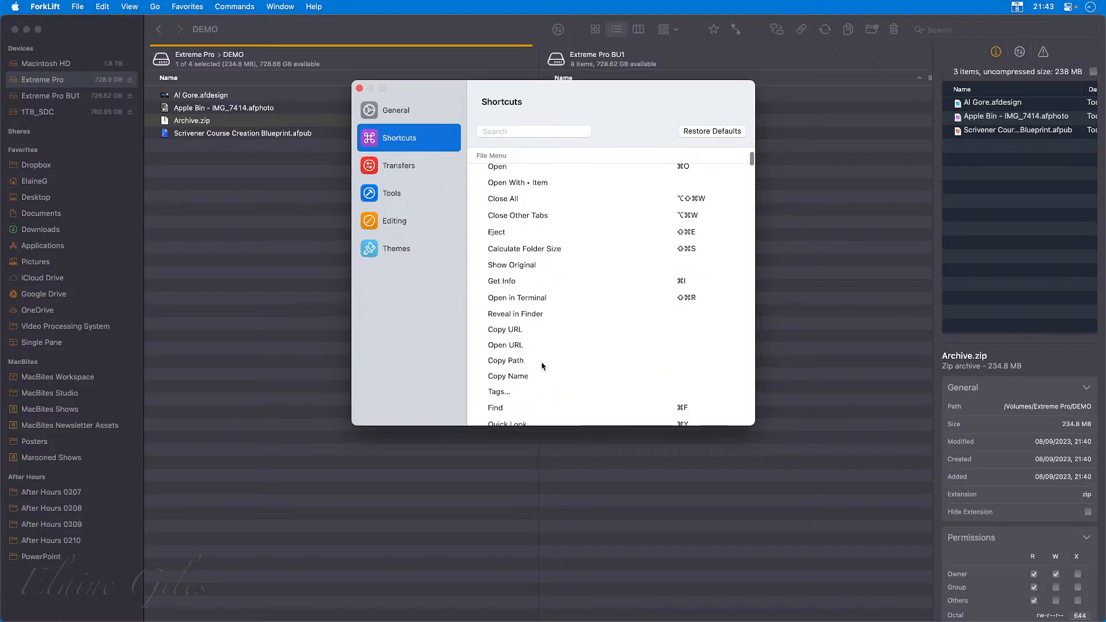
pyautogui.scroll(-3, 542, 366)
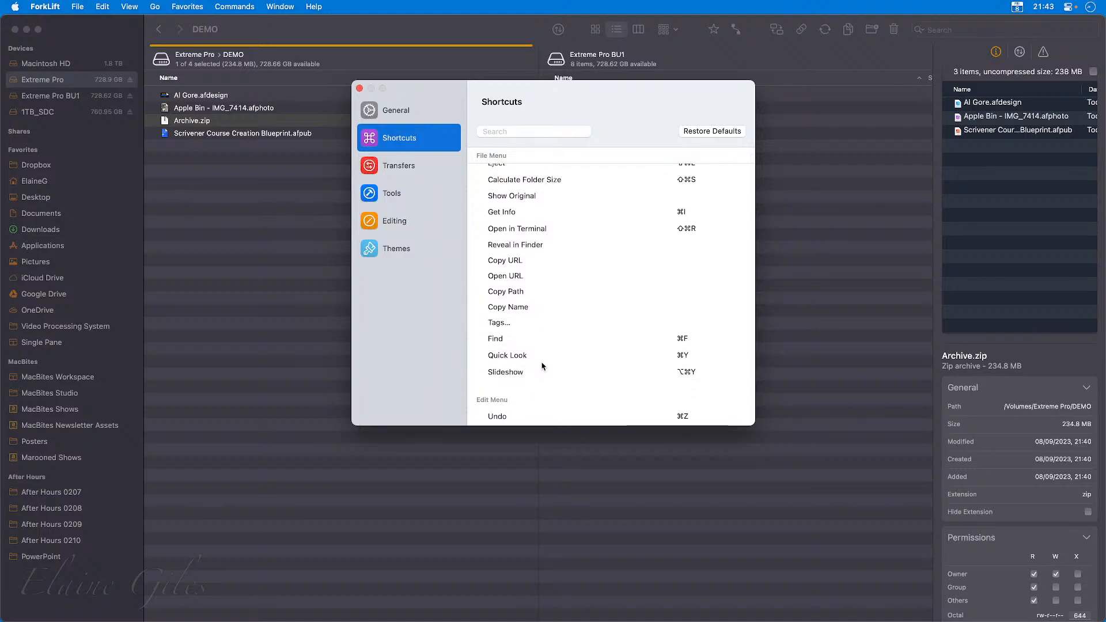
pyautogui.scroll(-3, 542, 365)
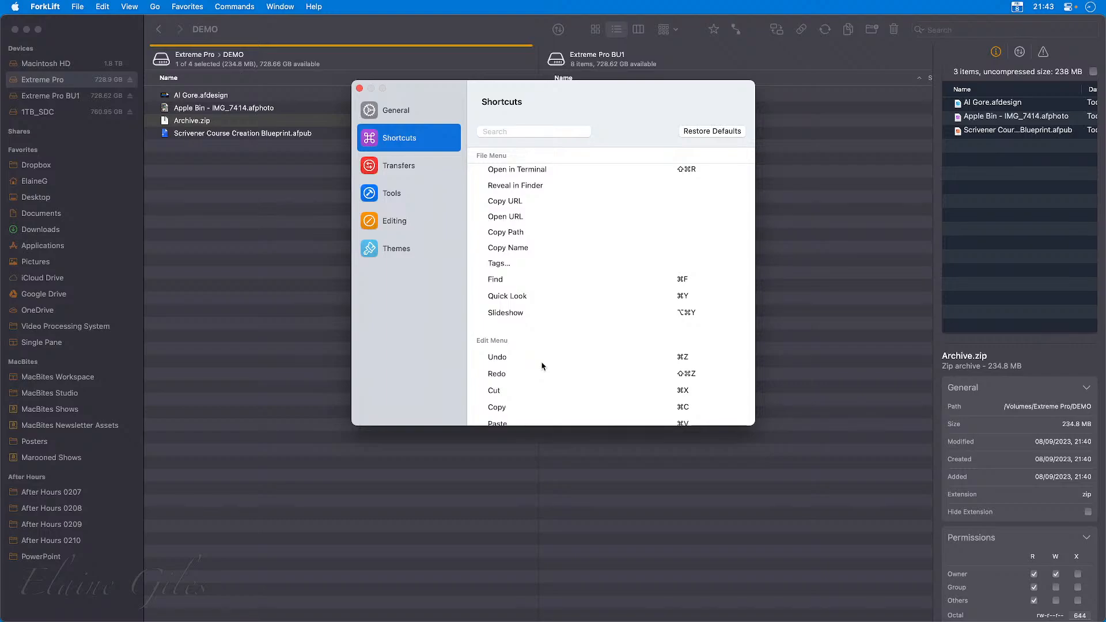
pyautogui.scroll(-10, 542, 365)
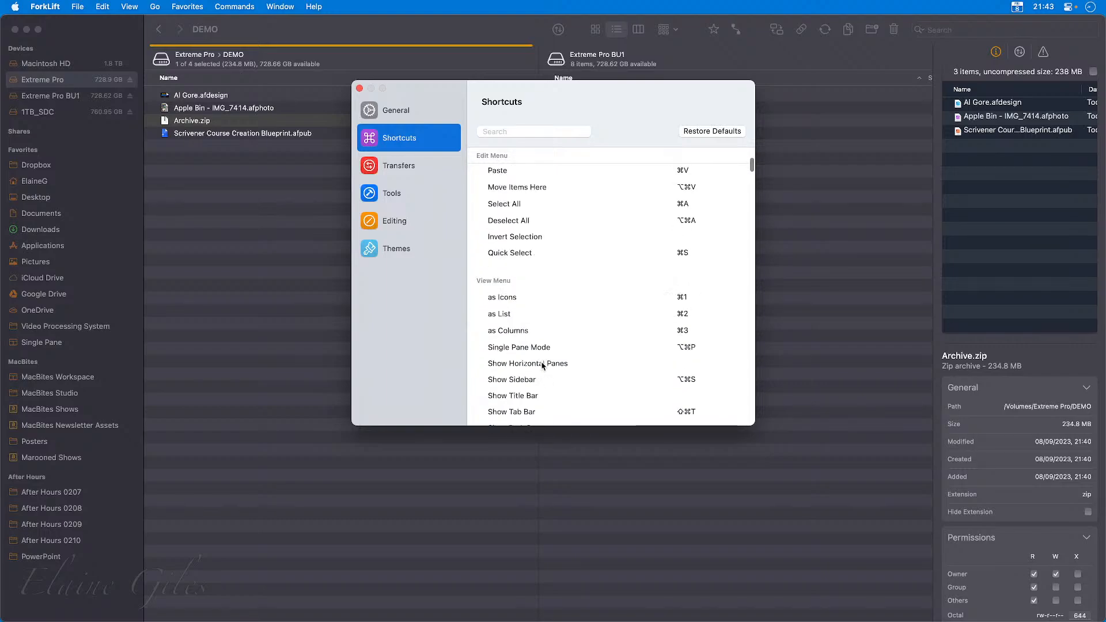
pyautogui.scroll(-12, 541, 366)
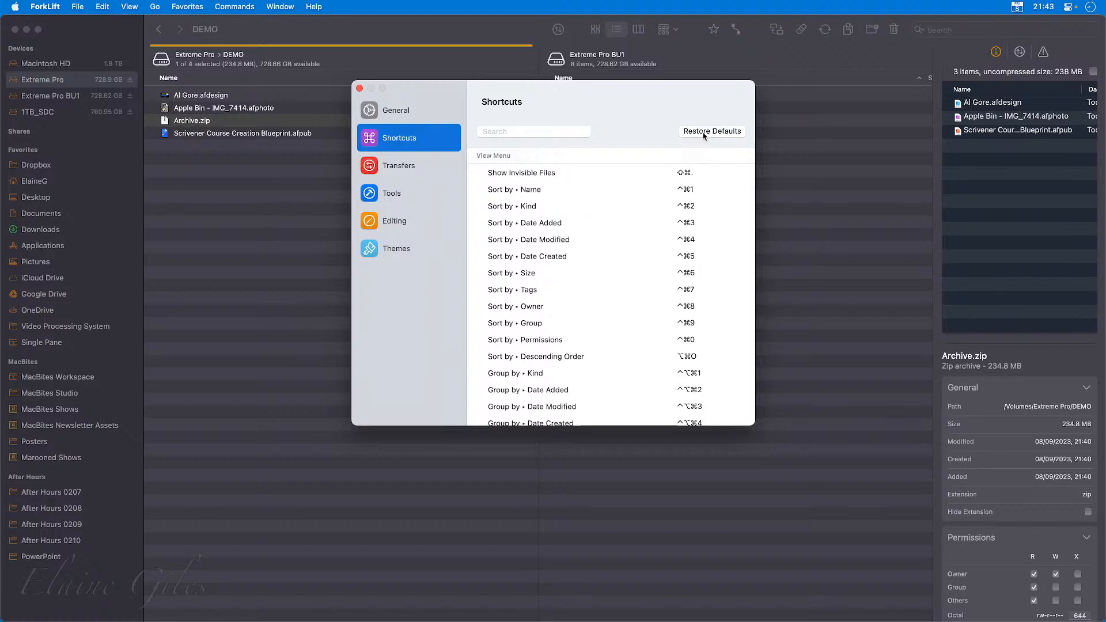
# Search the keyboard shortcuts for "sync" and clear the search.
pyautogui.click(506, 131)
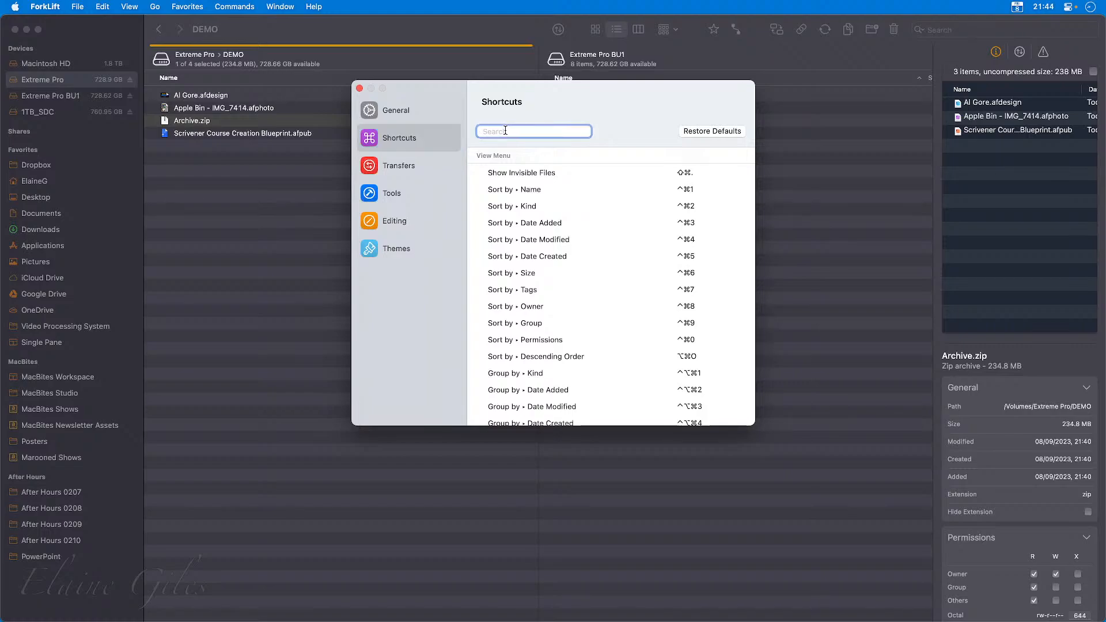
pyautogui.write('sync')
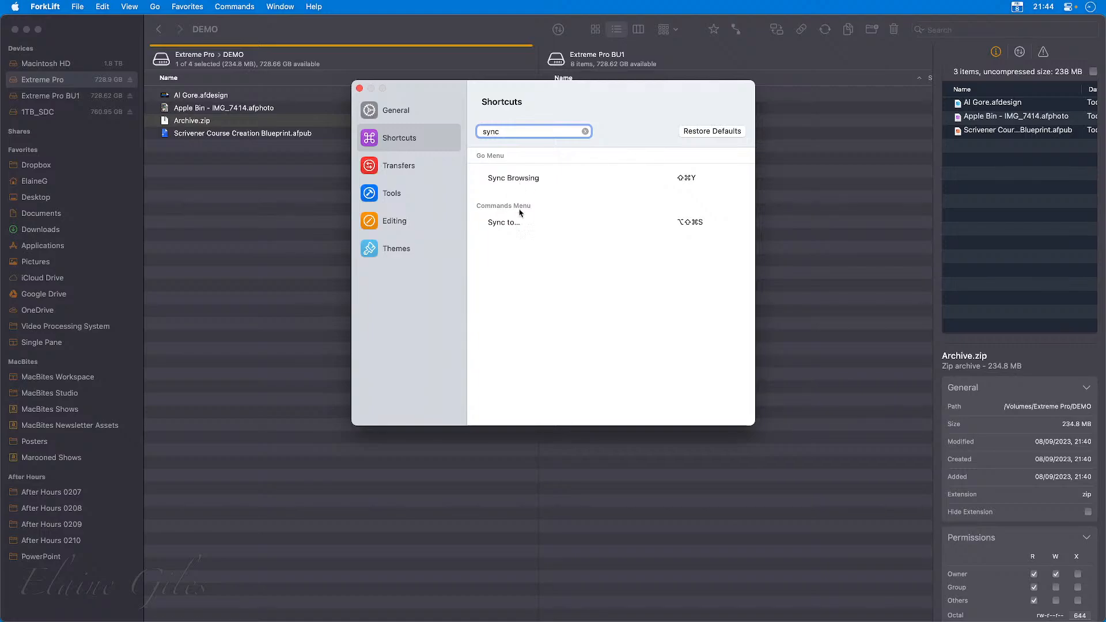
pyautogui.click(585, 131)
# View the Transfers settings and the available choices for the Replace policy.
pyautogui.click(401, 165)
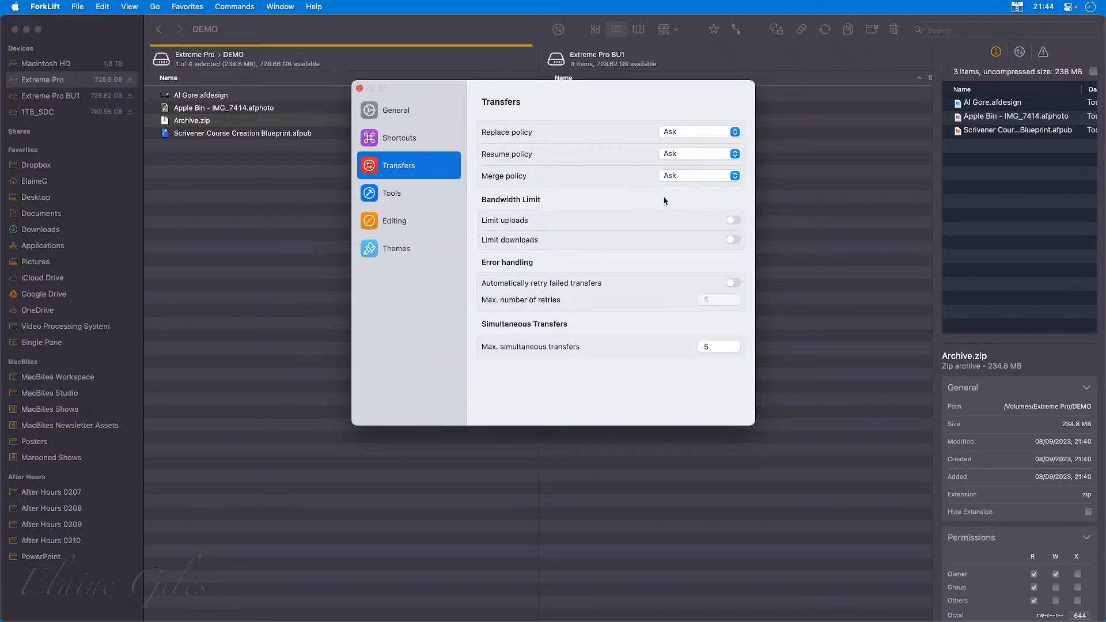
pyautogui.click(725, 133)
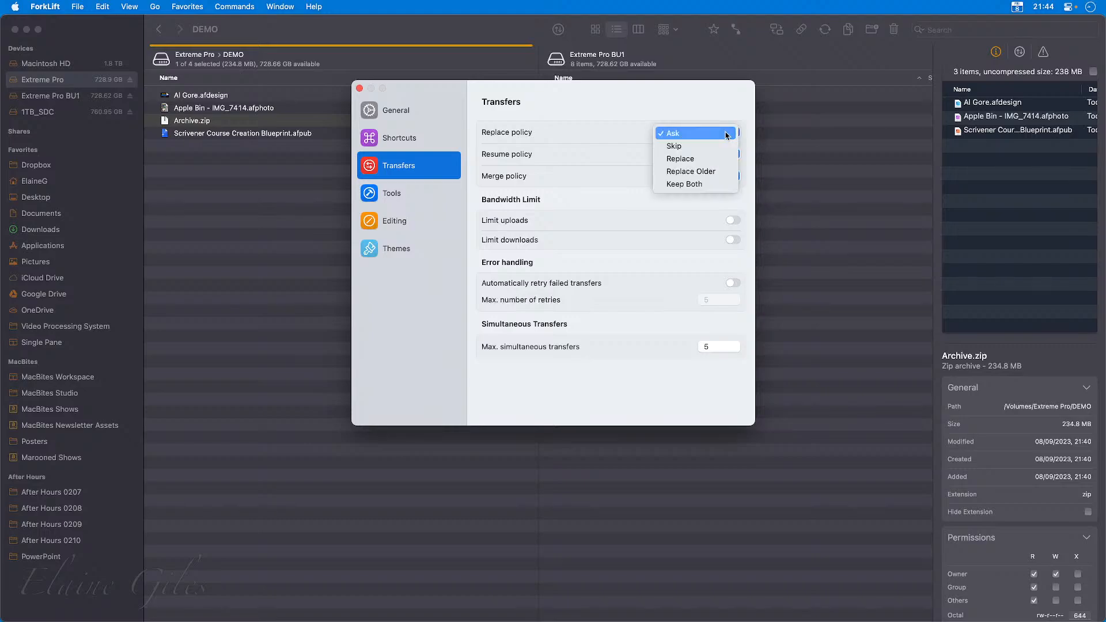
pyautogui.click(704, 101)
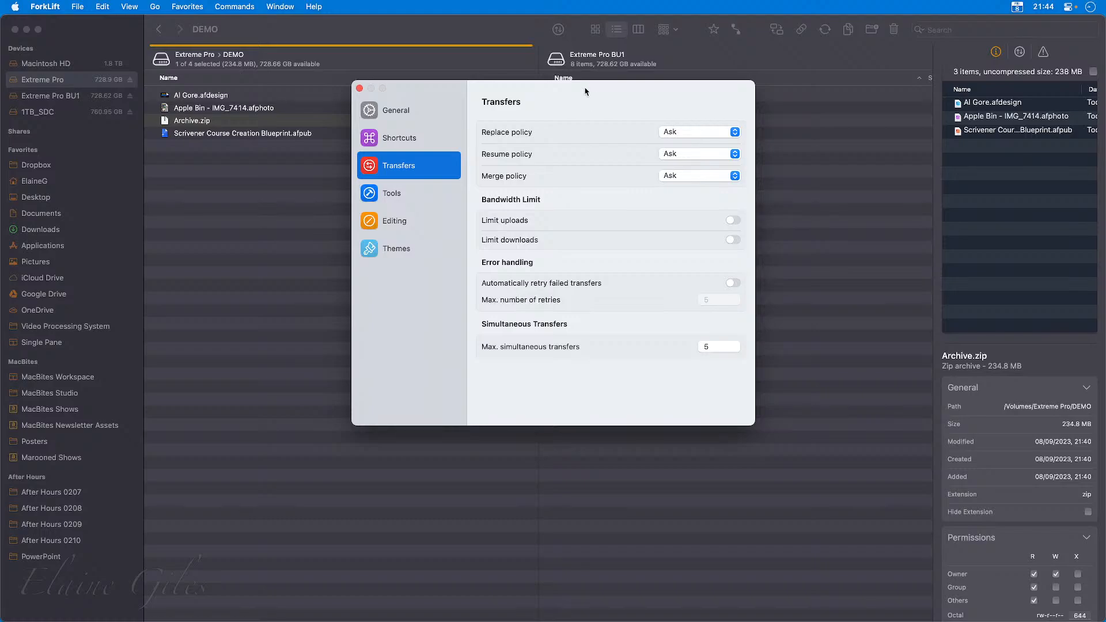
# View the Tools and Editing sections of the settings.
pyautogui.click(400, 193)
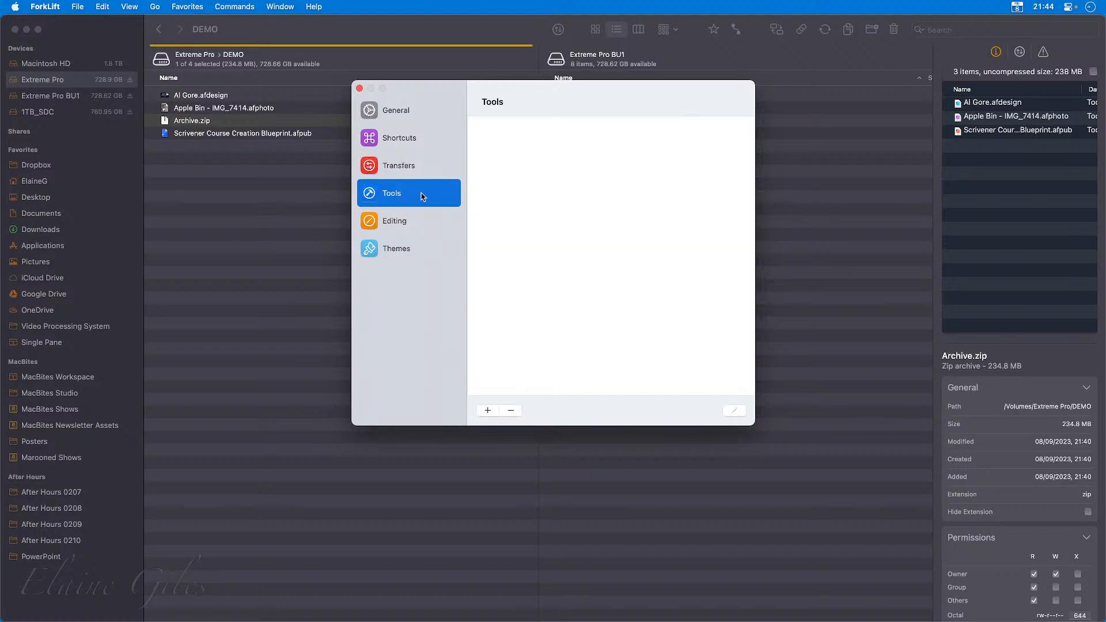
pyautogui.click(412, 229)
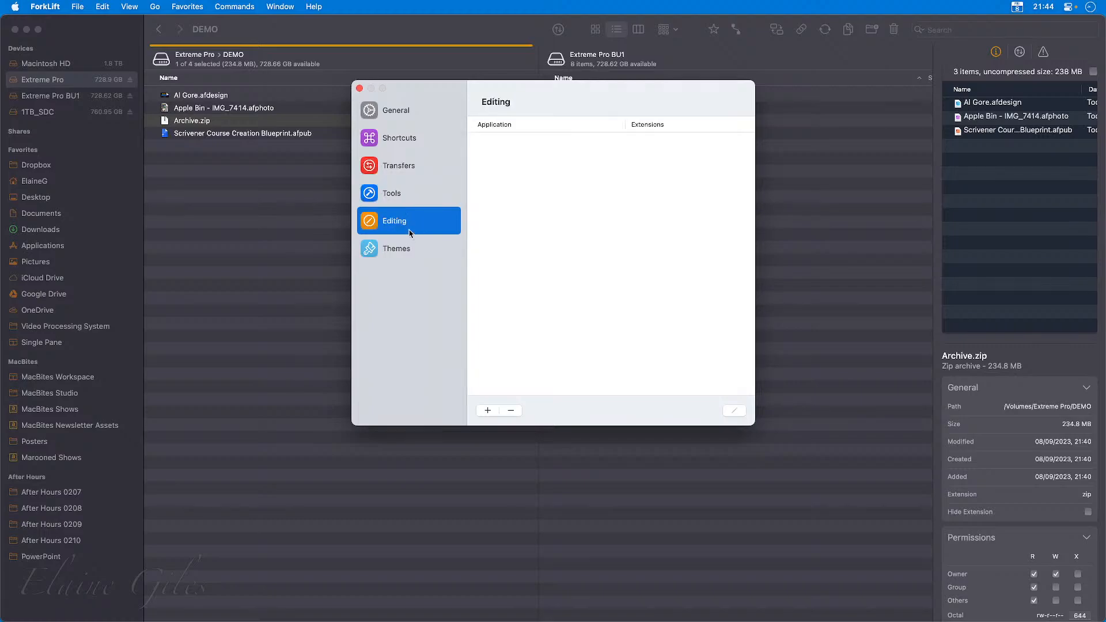
pyautogui.click(420, 206)
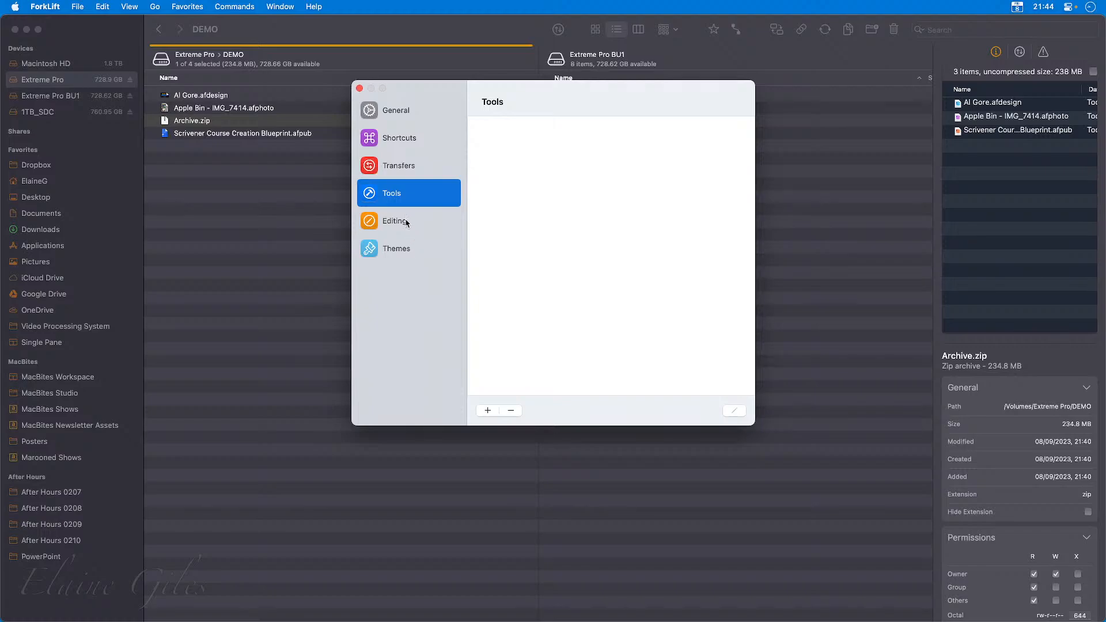
# Try the themes Default, Dark, Light, ForkLift, Bluerange, Dracula and Commander in turn, and finish with Sand applied.
pyautogui.click(414, 253)
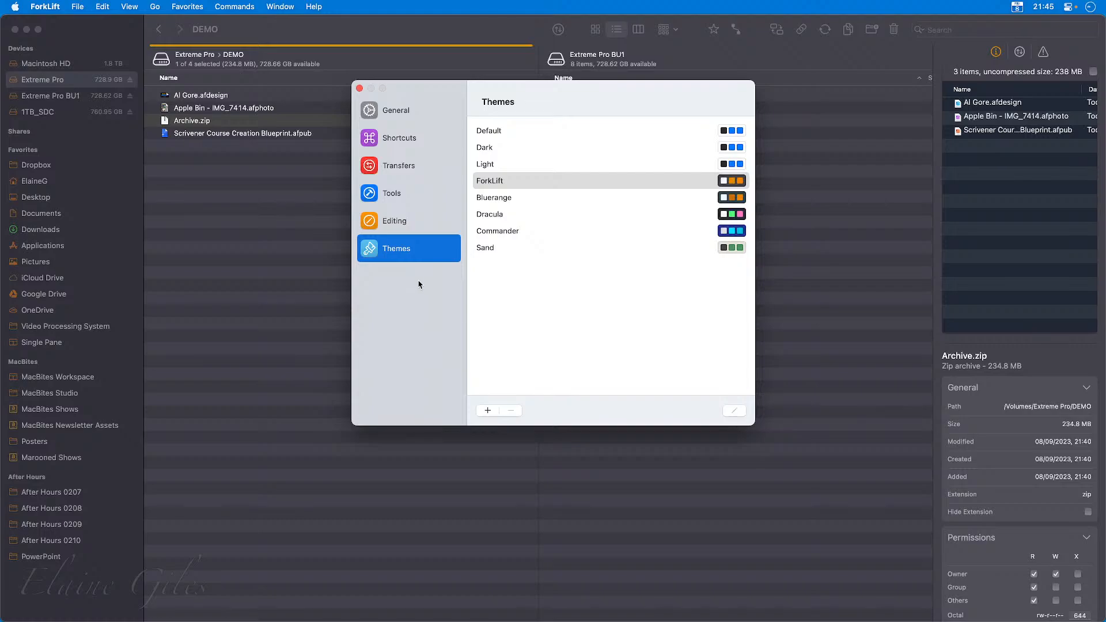
pyautogui.click(498, 131)
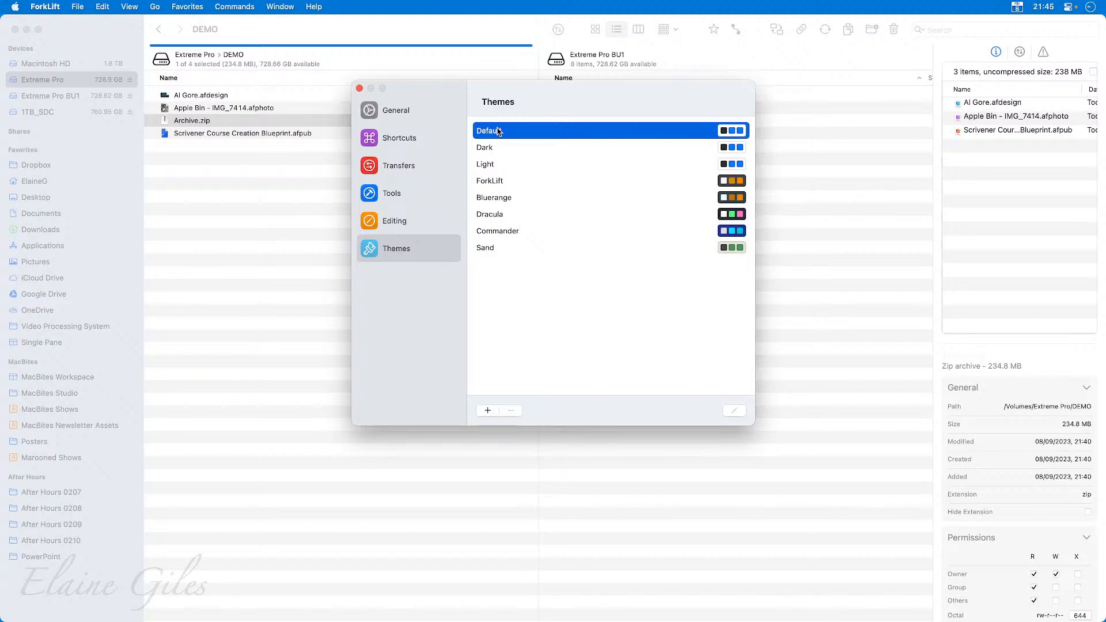
pyautogui.click(498, 148)
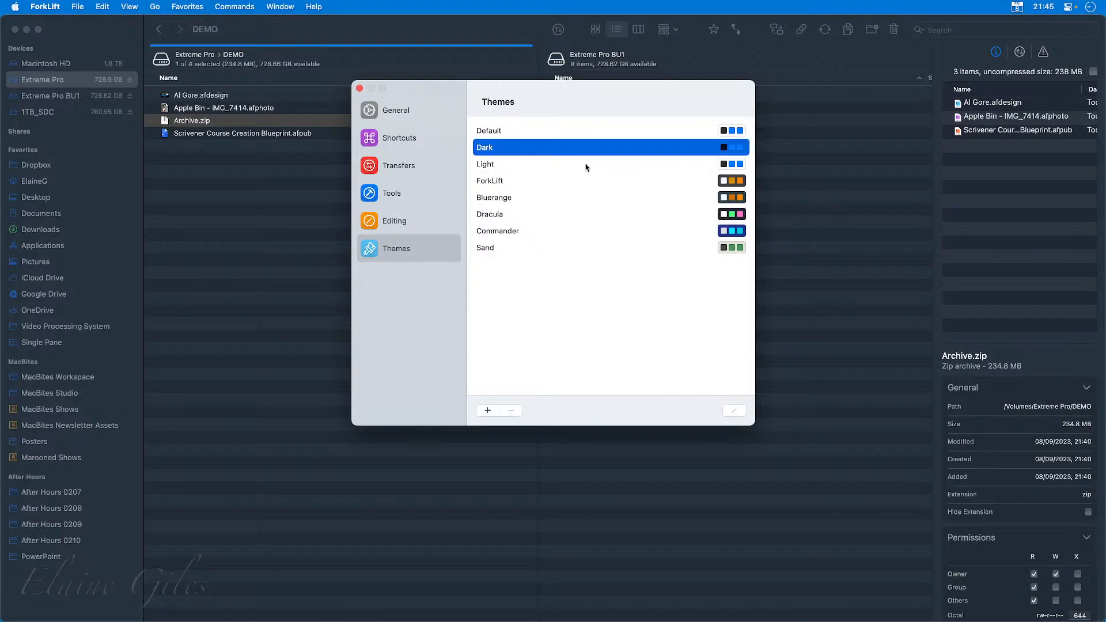
pyautogui.click(509, 164)
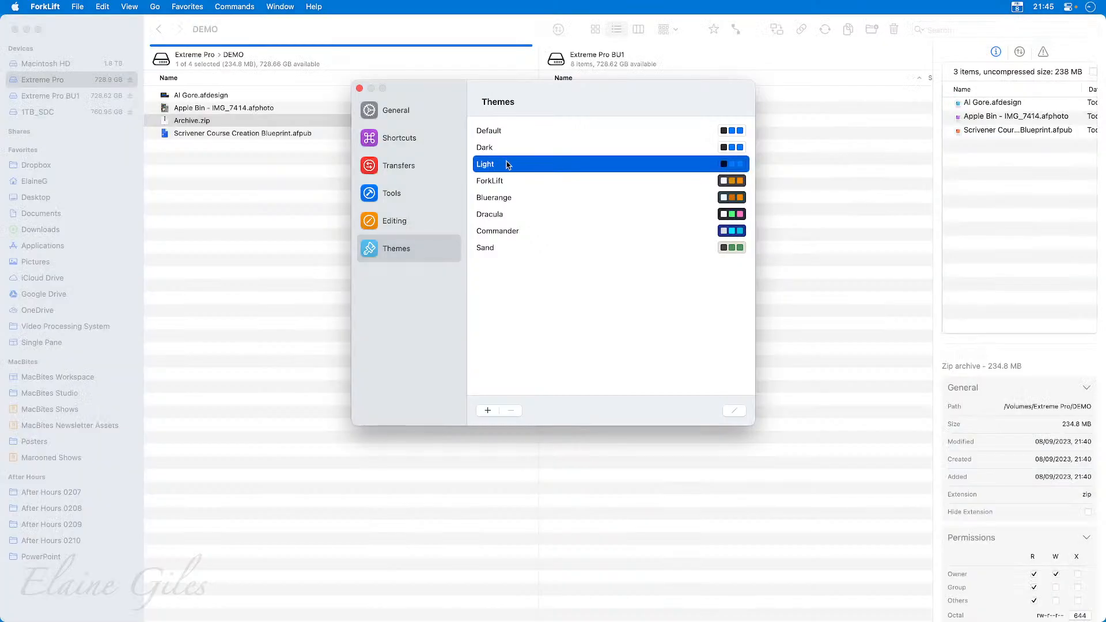
pyautogui.click(503, 181)
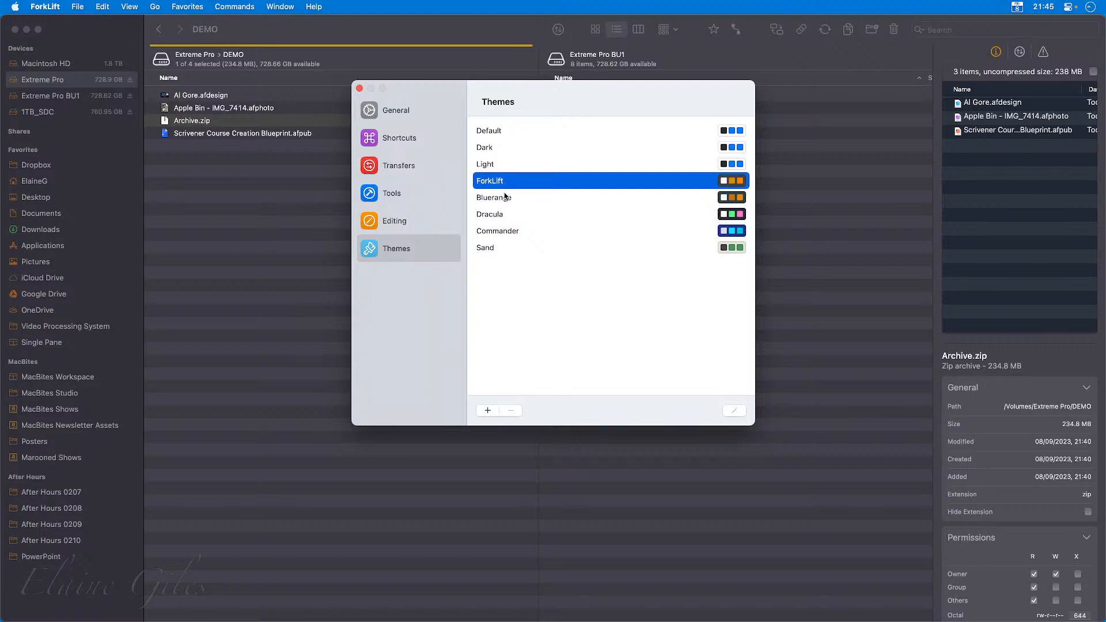
pyautogui.click(501, 202)
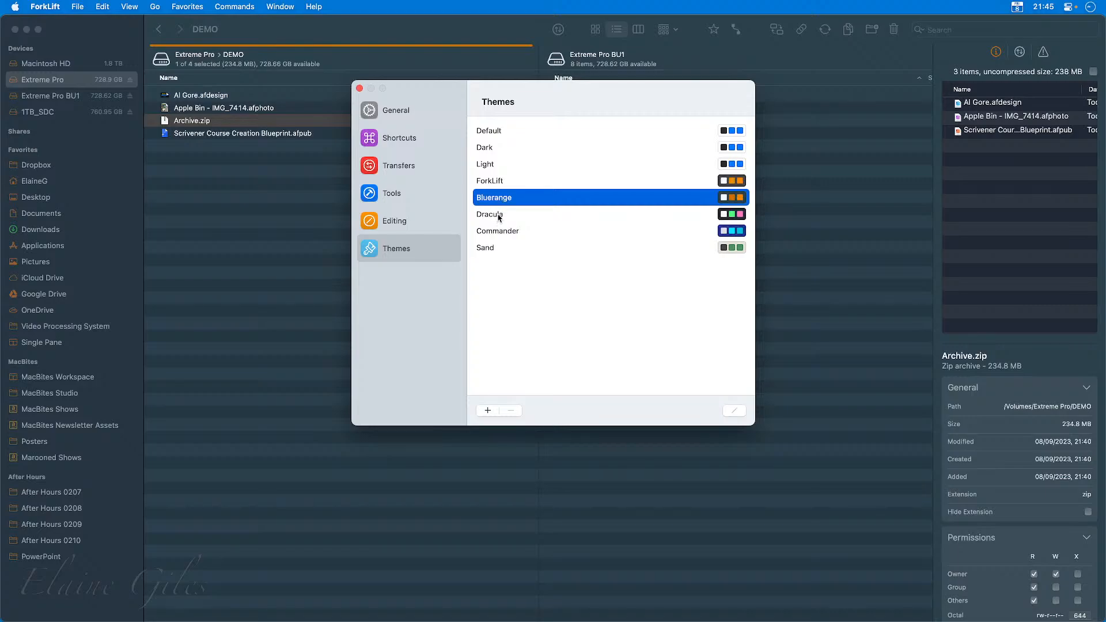
pyautogui.click(499, 216)
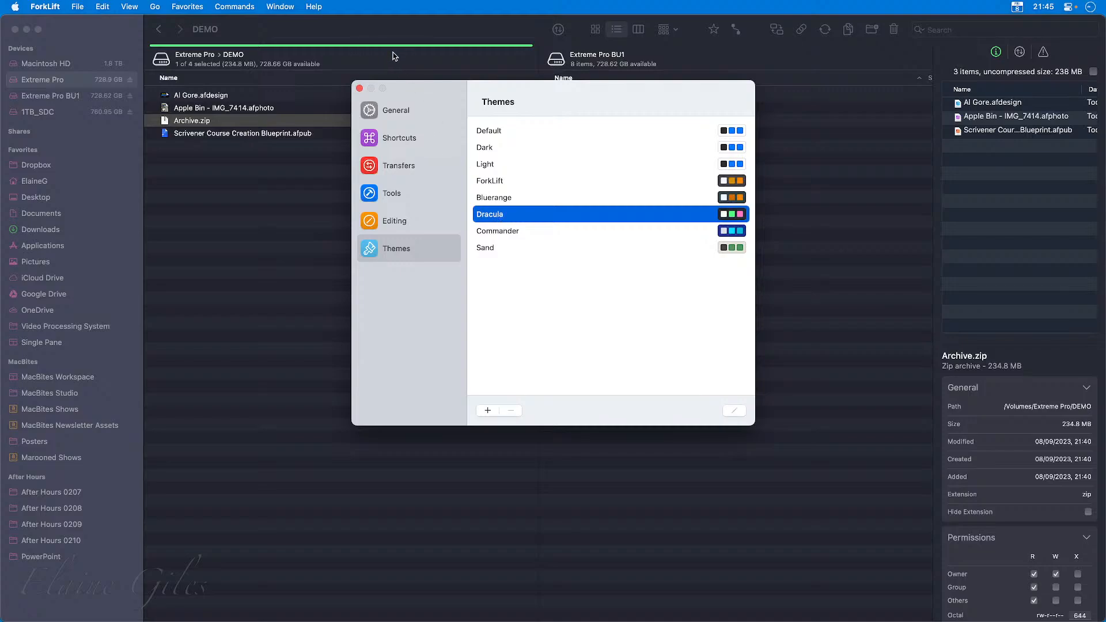
pyautogui.click(505, 232)
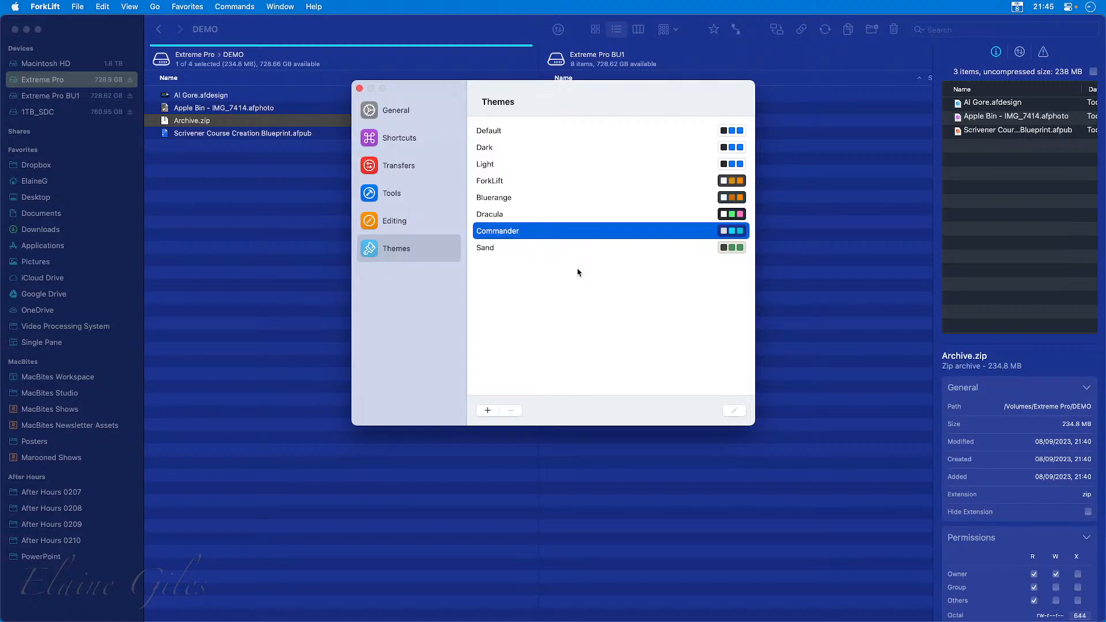
pyautogui.click(529, 249)
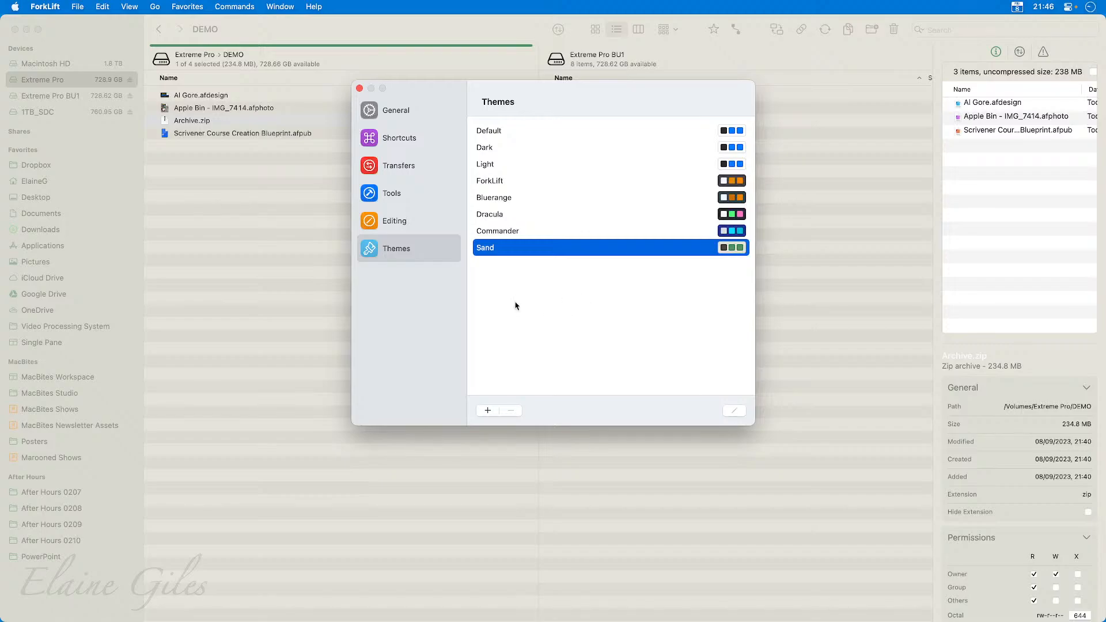
# Try out a custom theme based on Sand with a green base color, and discard it.
pyautogui.click(487, 410)
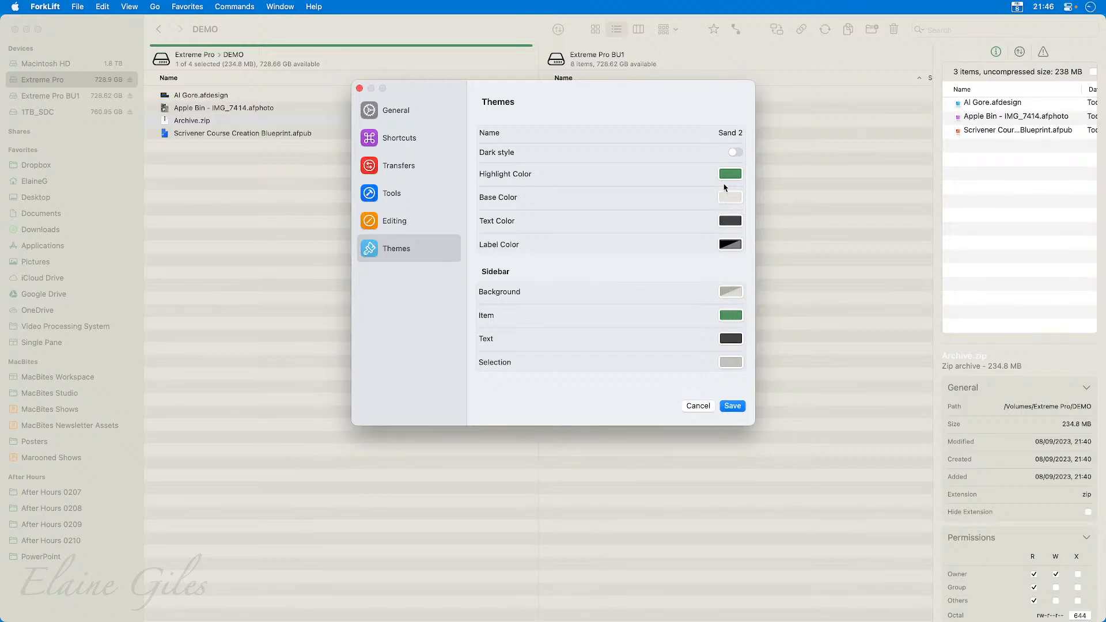
pyautogui.click(727, 199)
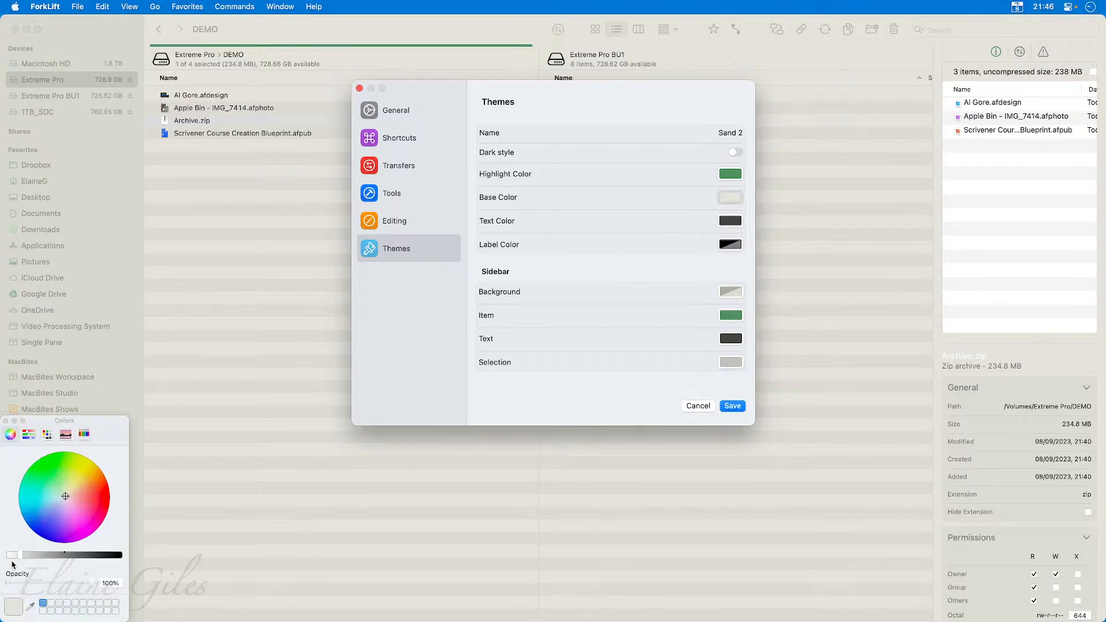
pyautogui.moveTo(20, 558); pyautogui.dragTo(31, 557)
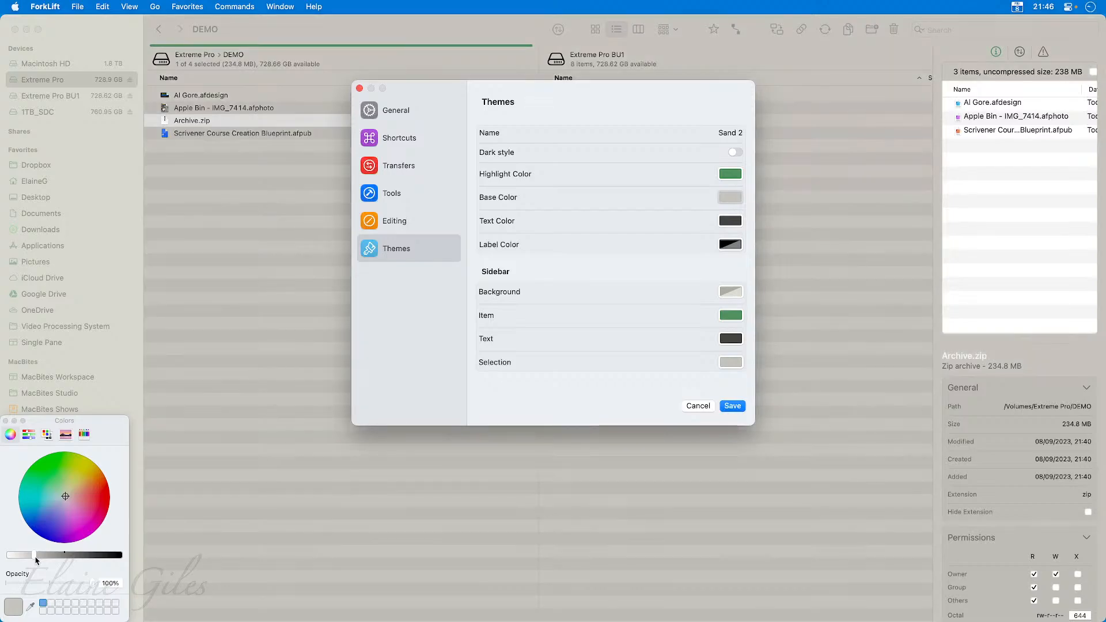
pyautogui.click(59, 485)
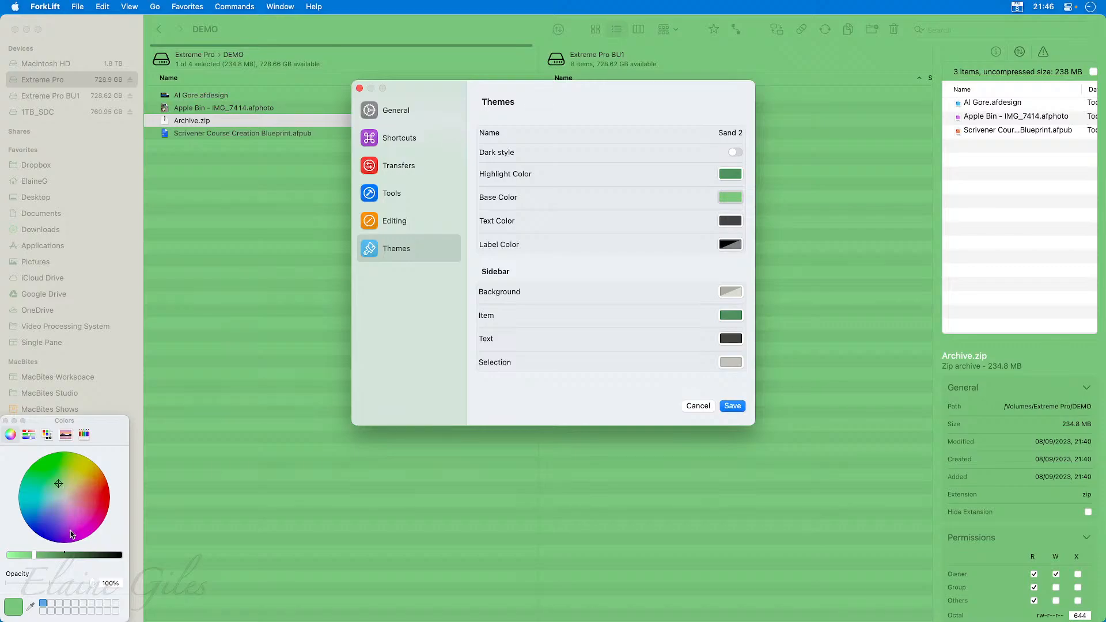
pyautogui.click(8, 423)
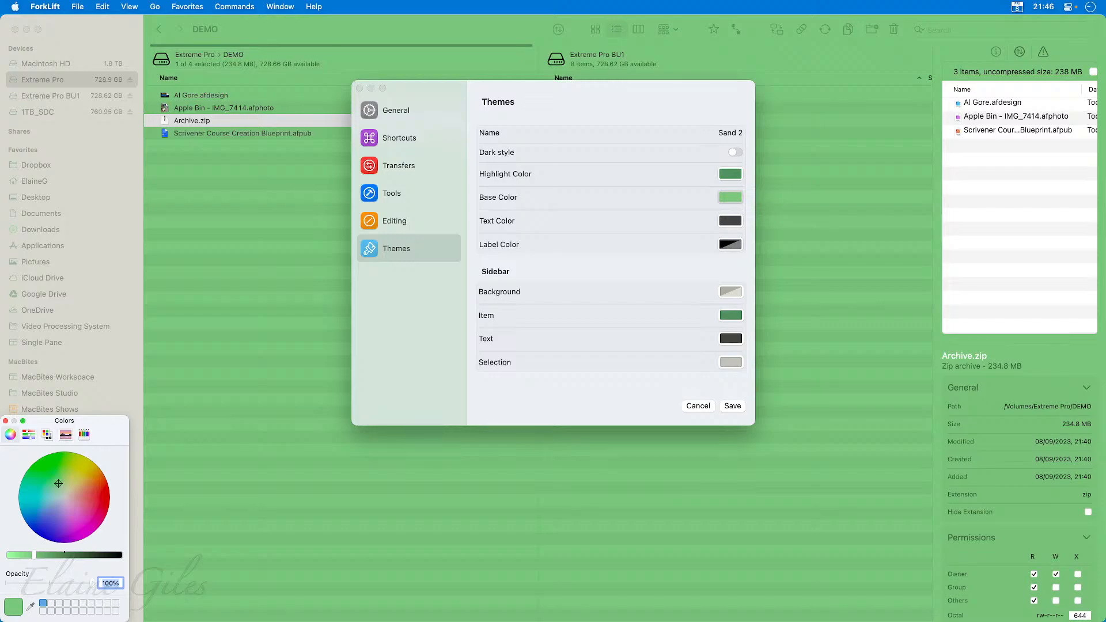
pyautogui.click(6, 422)
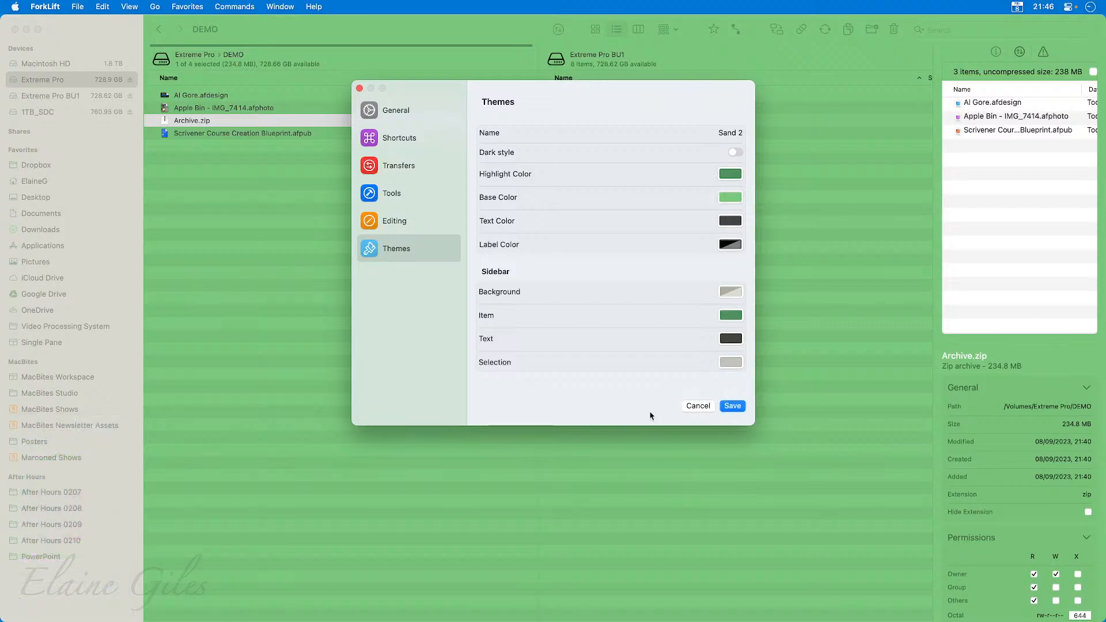
pyautogui.click(697, 406)
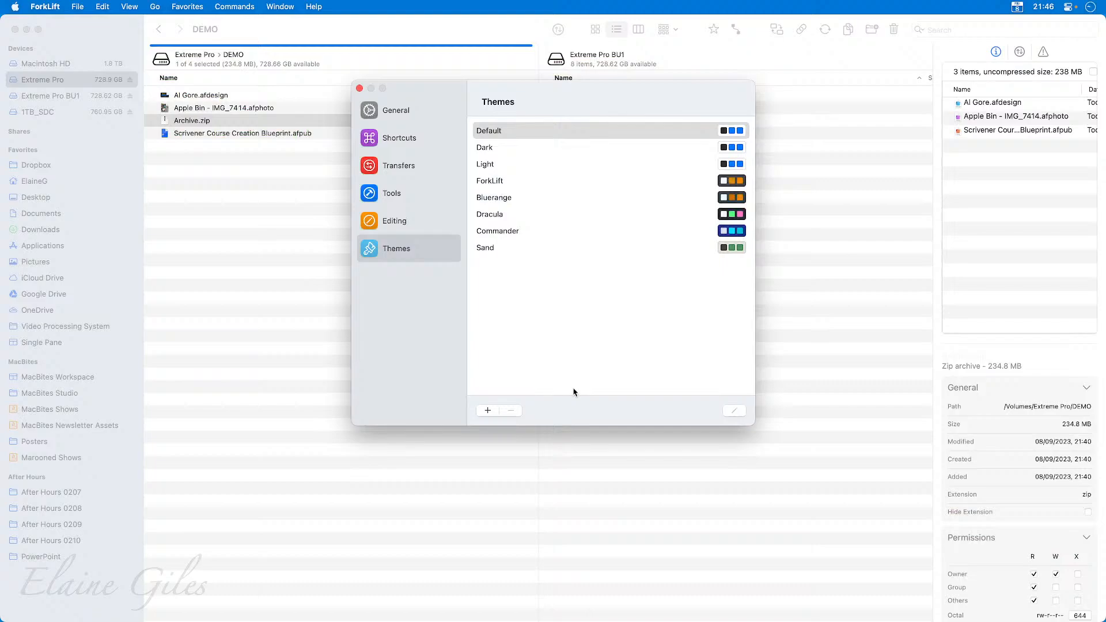
# Apply the ForkLift theme, close the settings and deselect Archive.zip.
pyautogui.click(570, 182)
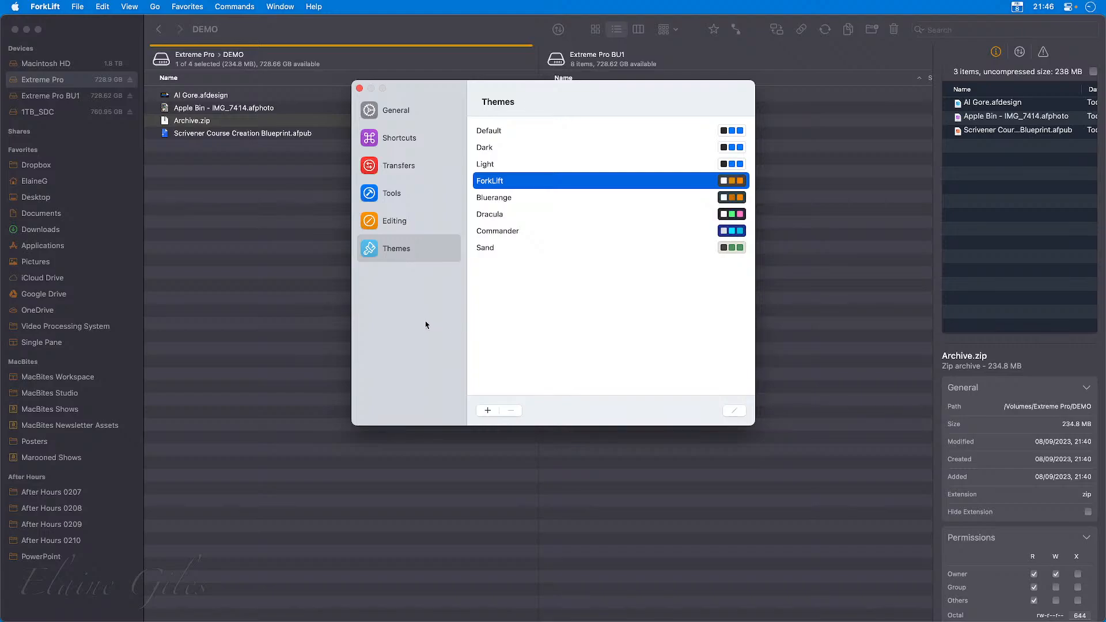
pyautogui.click(359, 88)
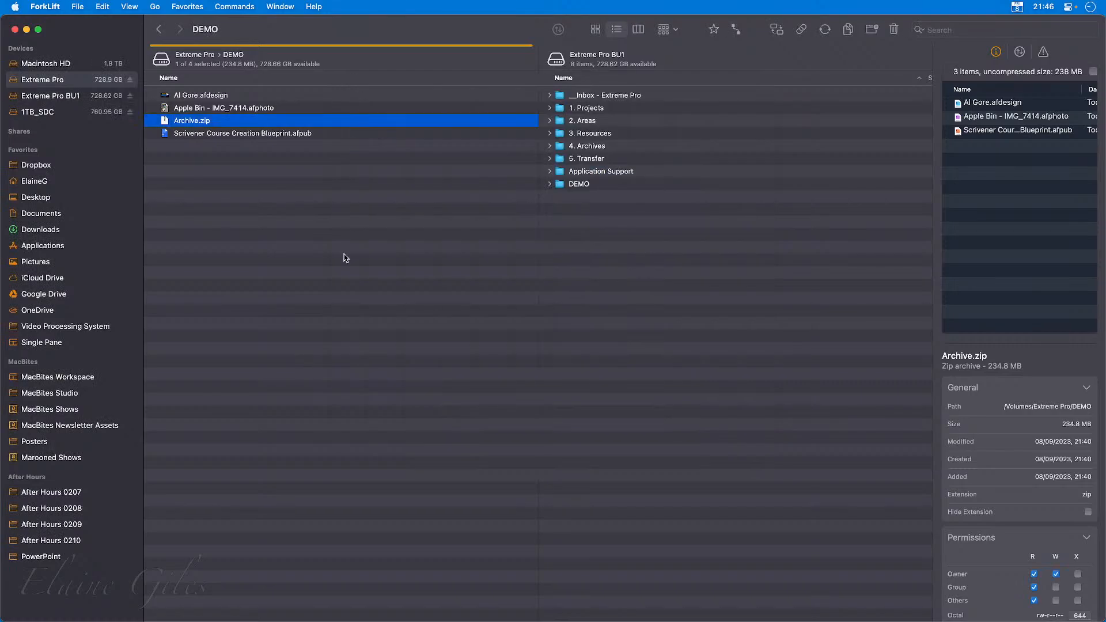
pyautogui.click(324, 177)
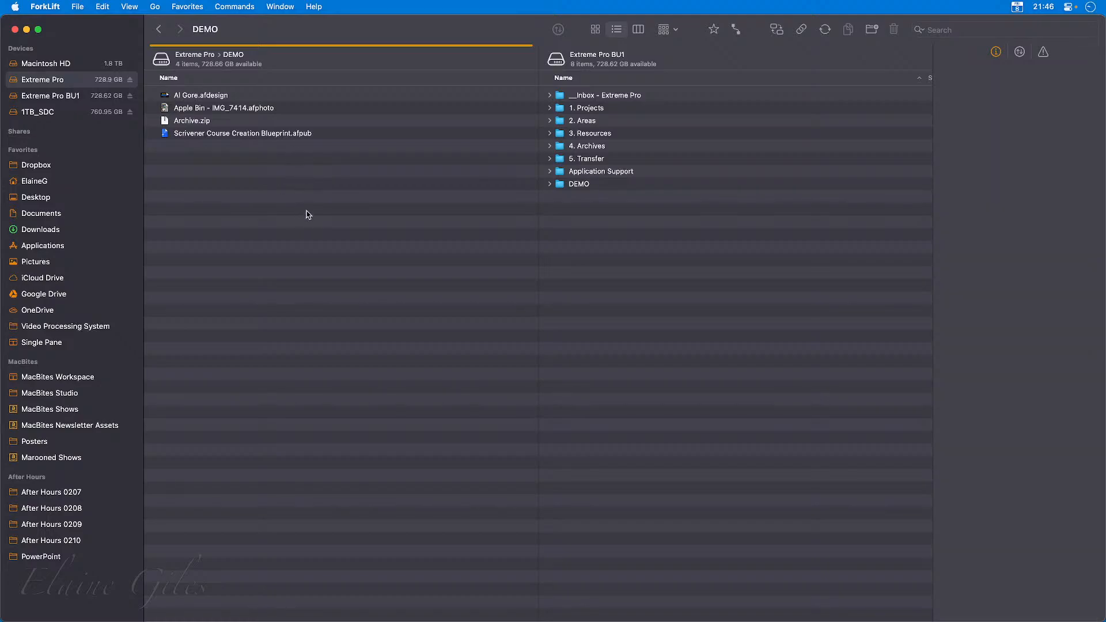
# Show the DEMO folder in icon view, list view and column view in turn.
pyautogui.click(596, 33)
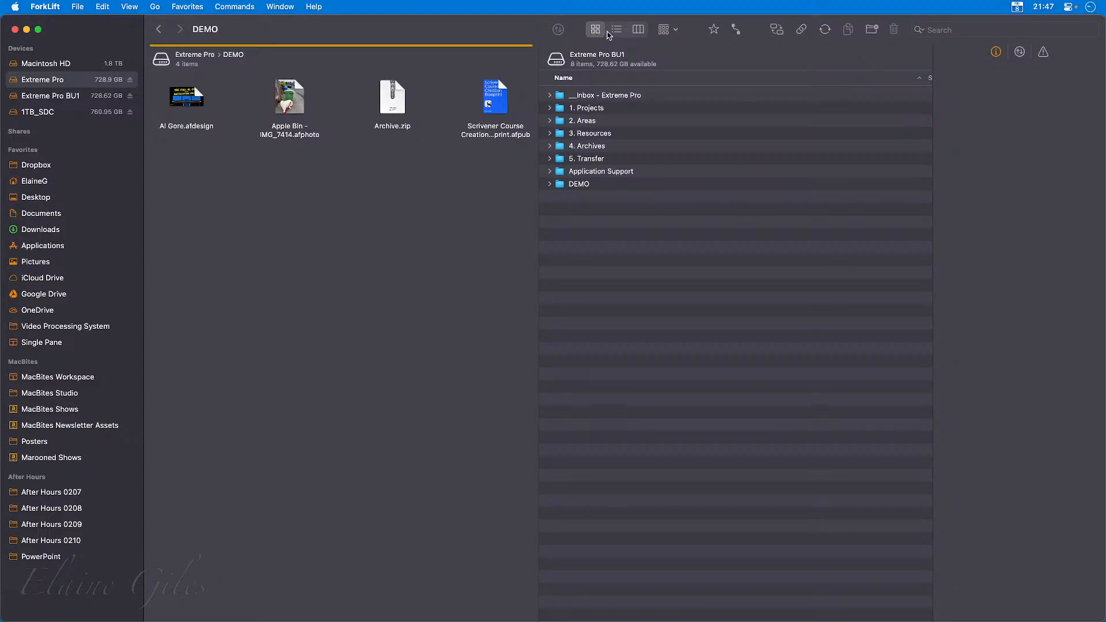
pyautogui.click(617, 33)
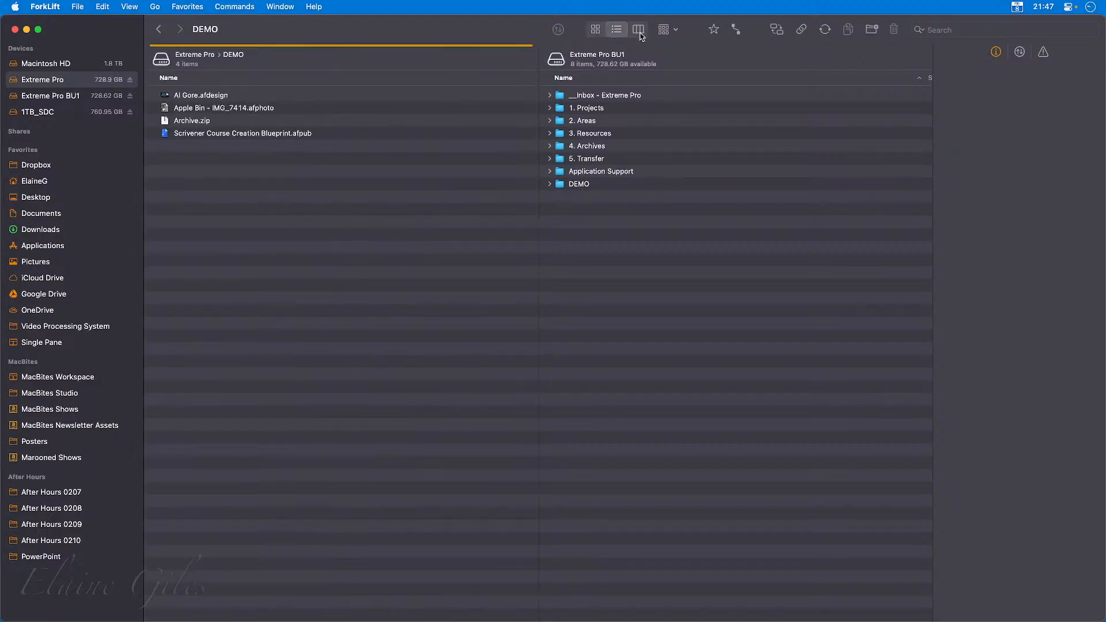
pyautogui.click(640, 34)
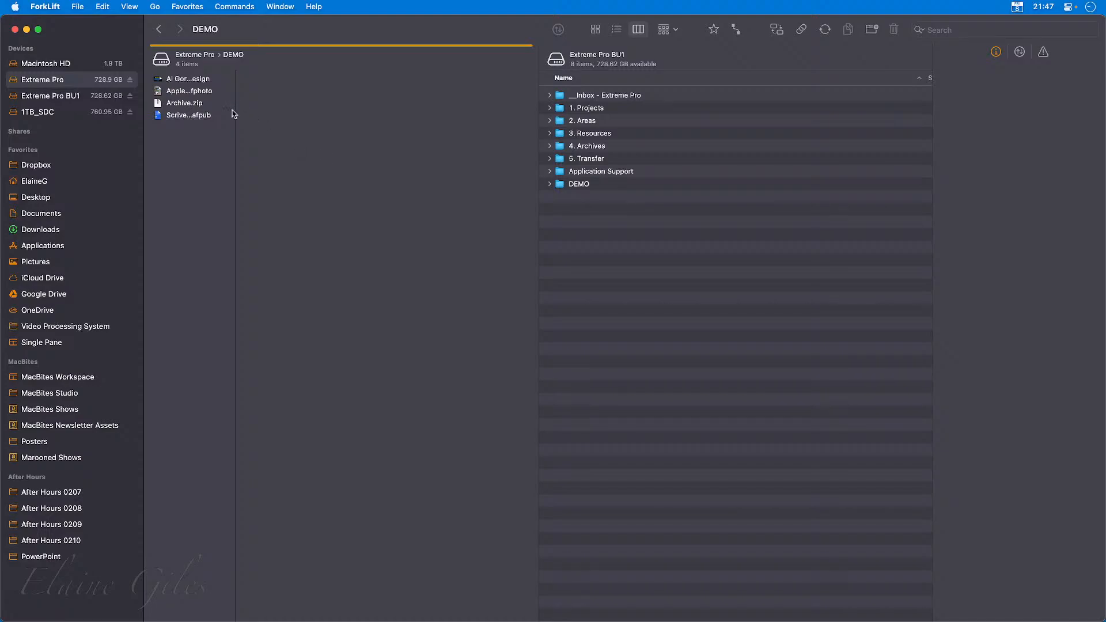
# Go up to Extreme Pro, widen its column to fit the full folder names, and select the DEMO folder.
pyautogui.click(195, 54)
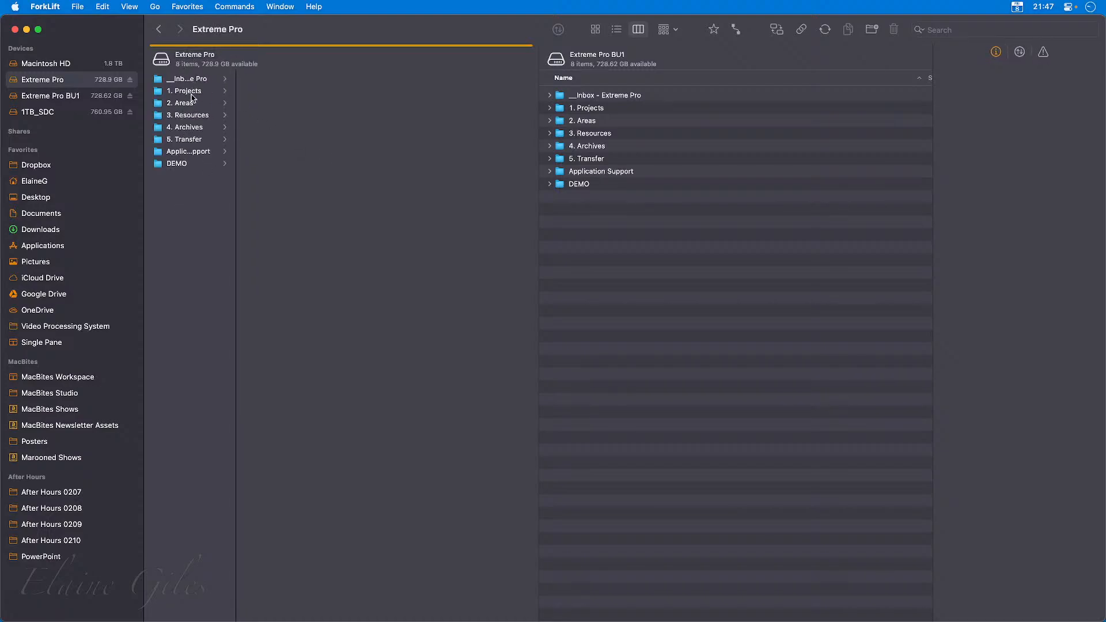
pyautogui.moveTo(235, 174); pyautogui.dragTo(266, 178)
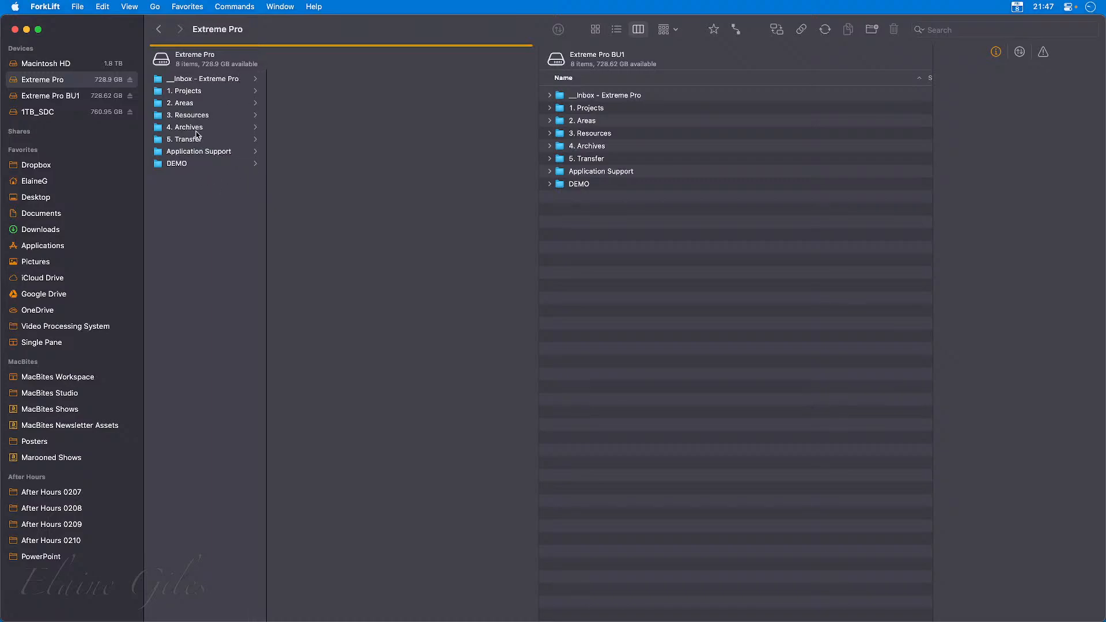
pyautogui.click(182, 167)
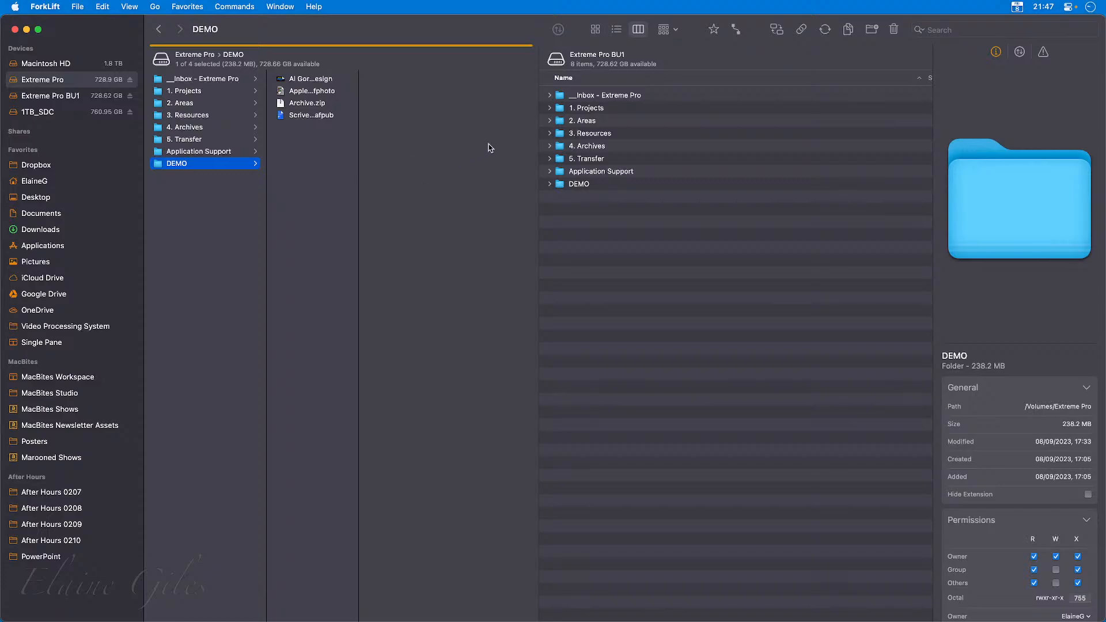
# Switch the Extreme Pro pane to list view grouped by Kind, and open the DEMO folder.
pyautogui.click(666, 30)
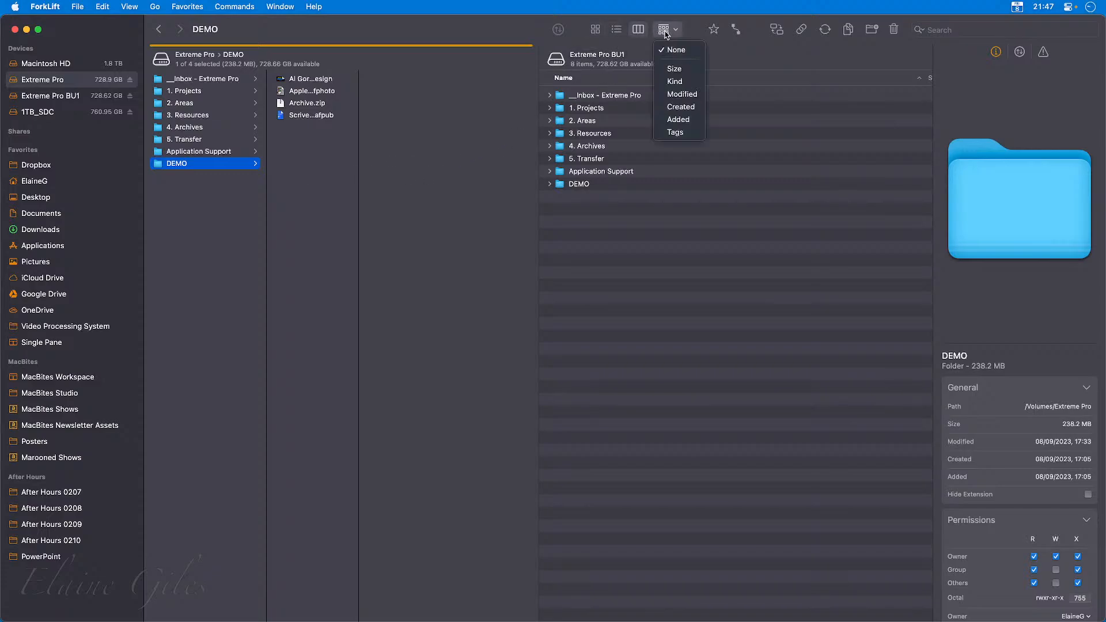
pyautogui.click(617, 32)
pyautogui.click(617, 33)
pyautogui.click(680, 32)
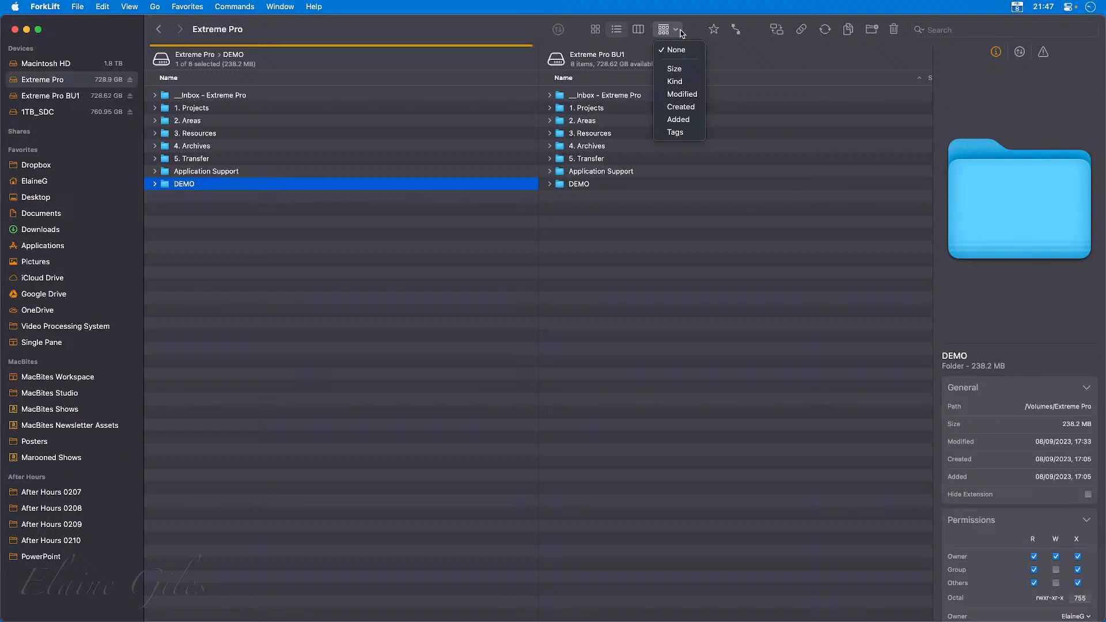
pyautogui.click(687, 82)
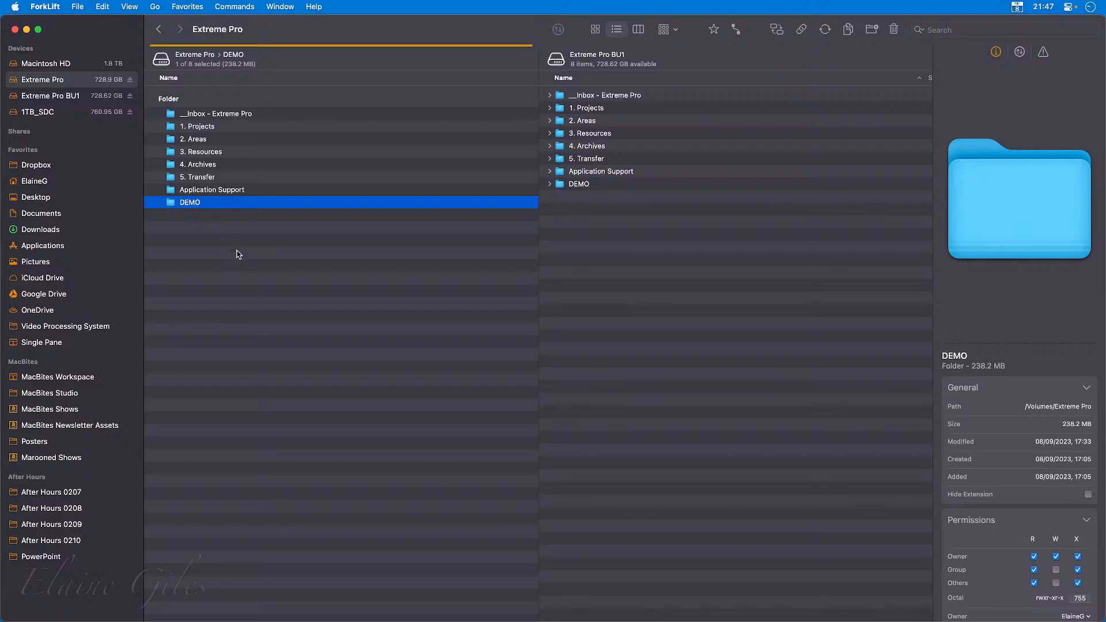
pyautogui.doubleClick(189, 204)
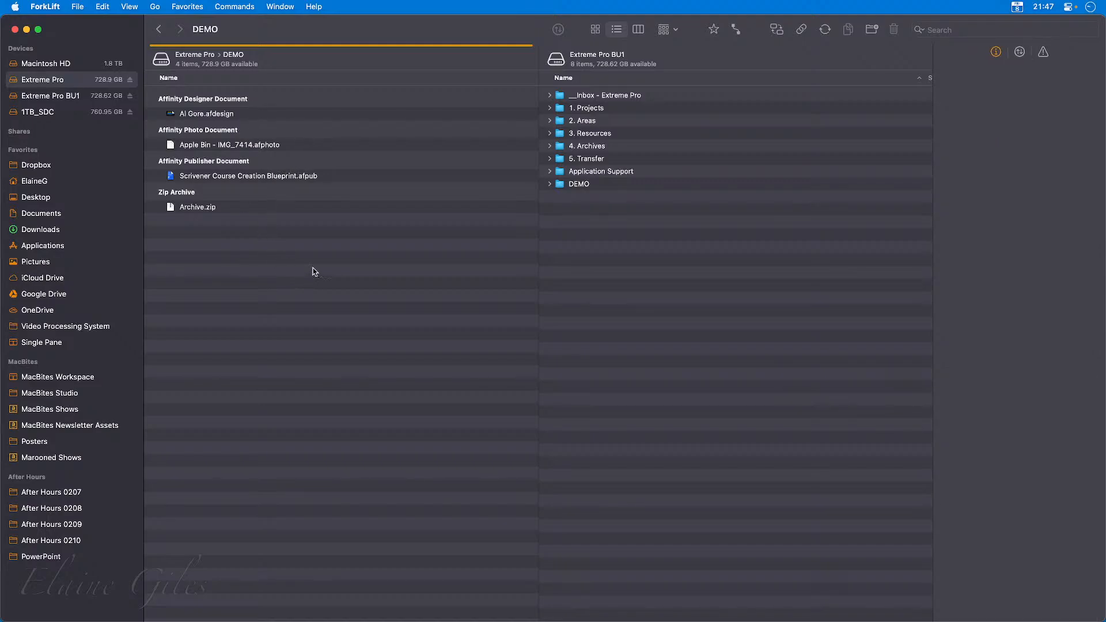
# Try grouping the DEMO files by Modified and by Added in turn.
pyautogui.click(670, 36)
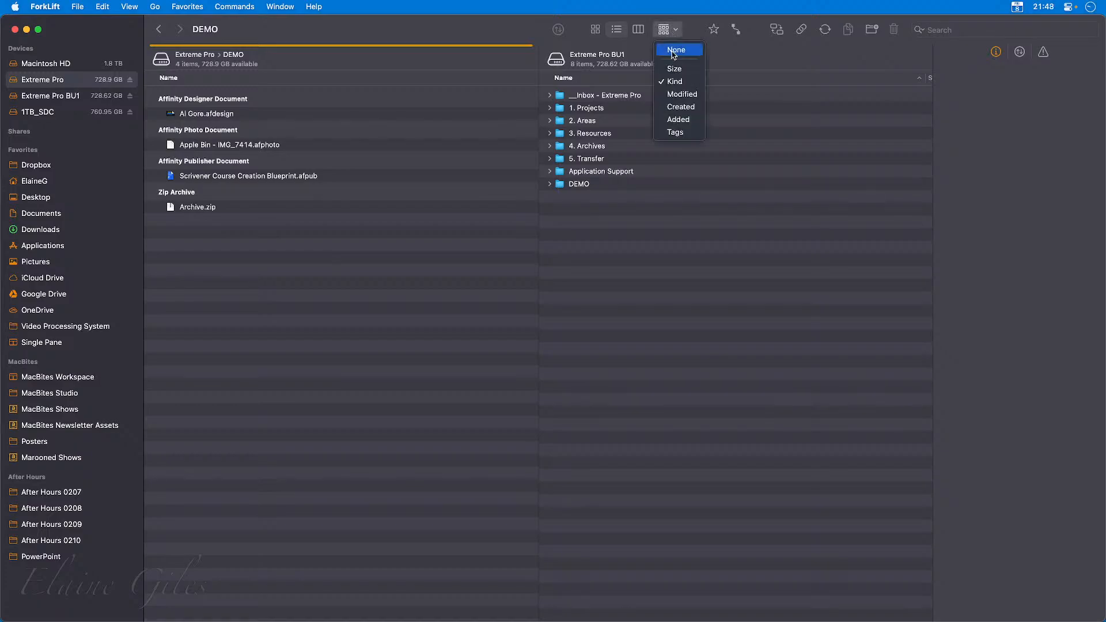
pyautogui.click(671, 94)
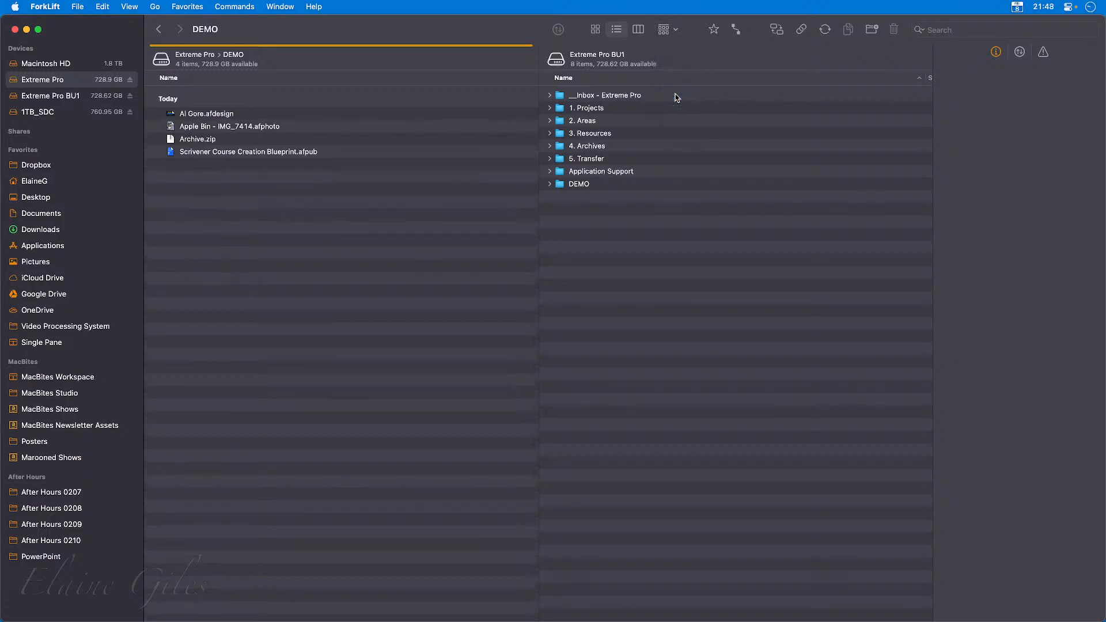
pyautogui.click(676, 31)
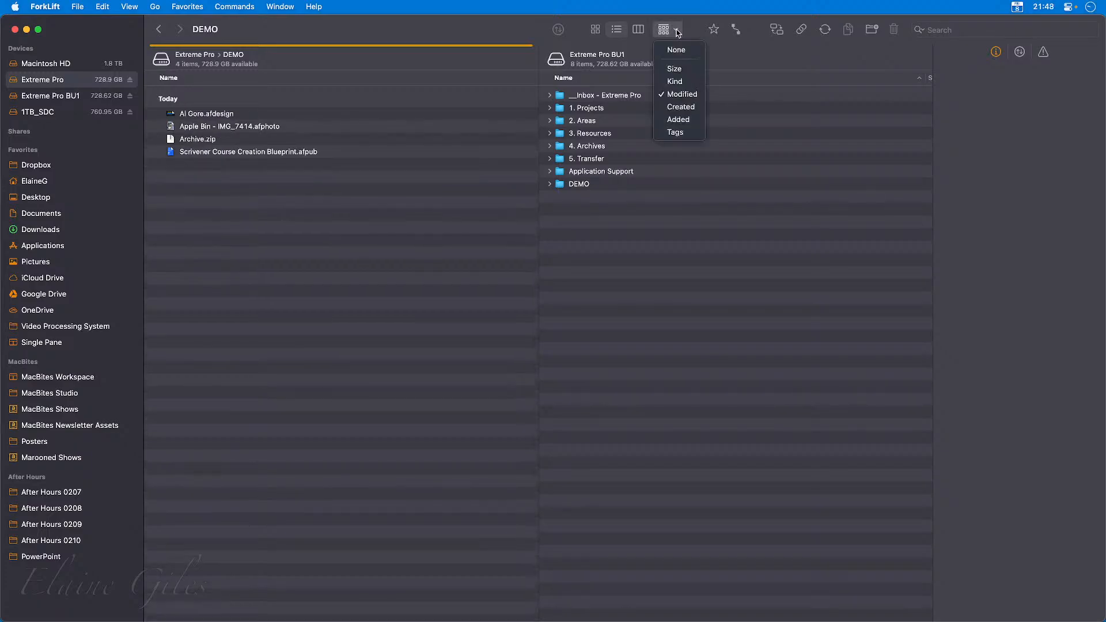
pyautogui.click(677, 121)
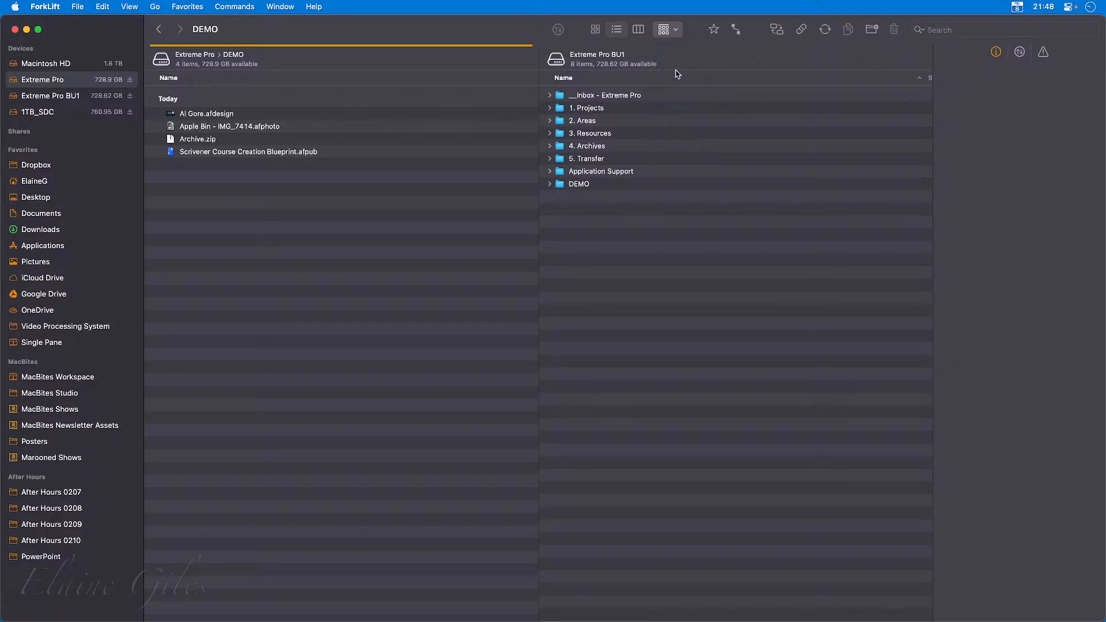
# Group the DEMO files by Tags and give Archive.zip the green tag.
pyautogui.click(676, 30)
pyautogui.click(673, 138)
pyautogui.click(341, 151)
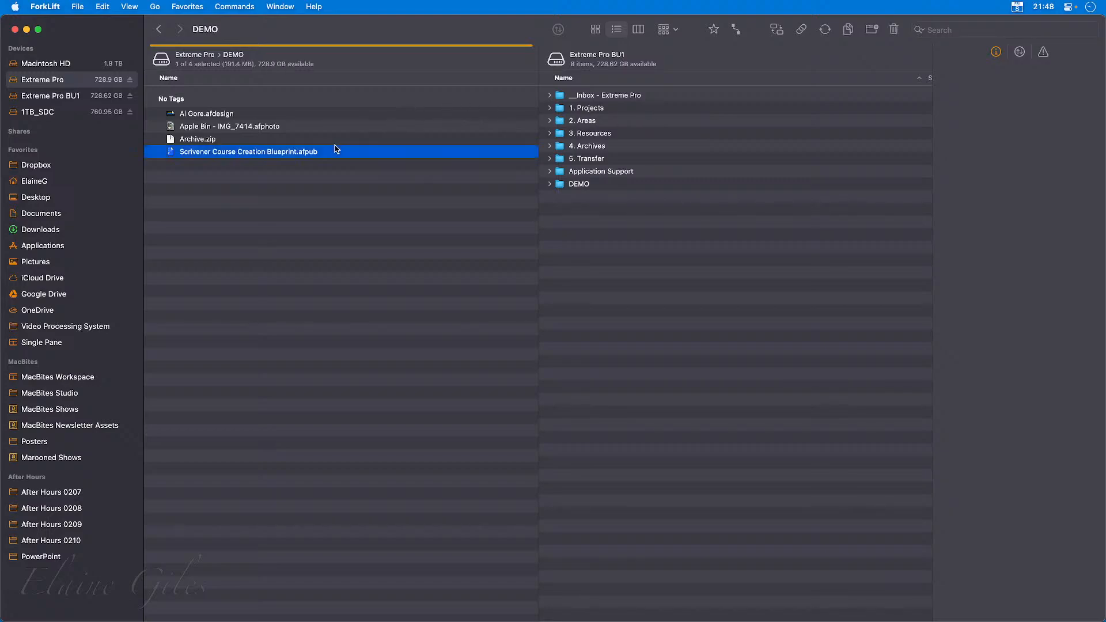
pyautogui.click(319, 141)
pyautogui.rightClick(319, 143)
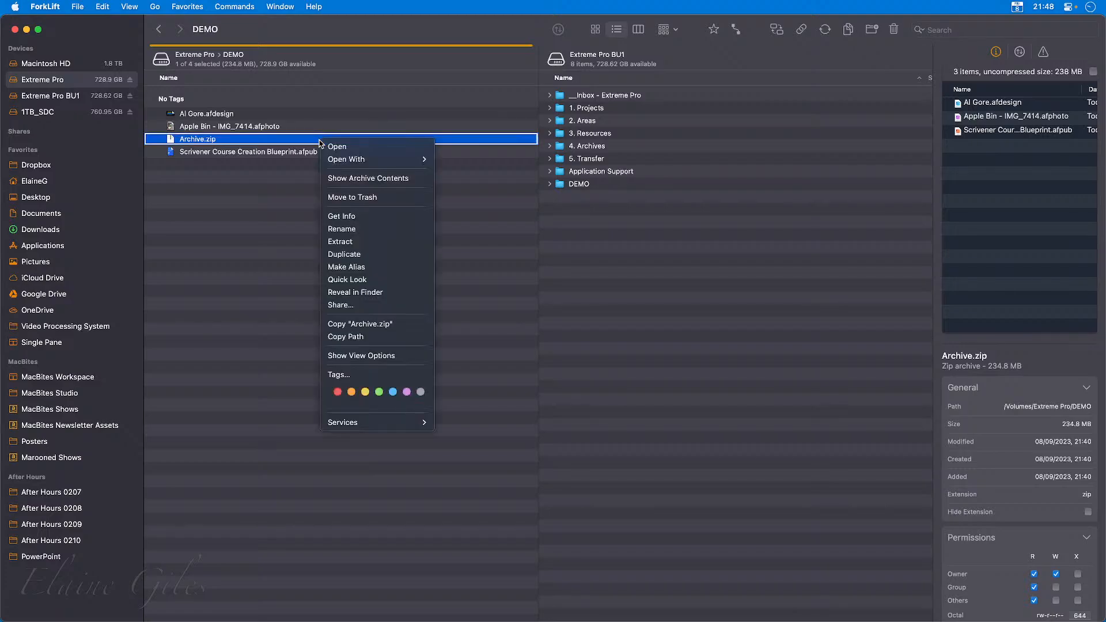
pyautogui.click(372, 390)
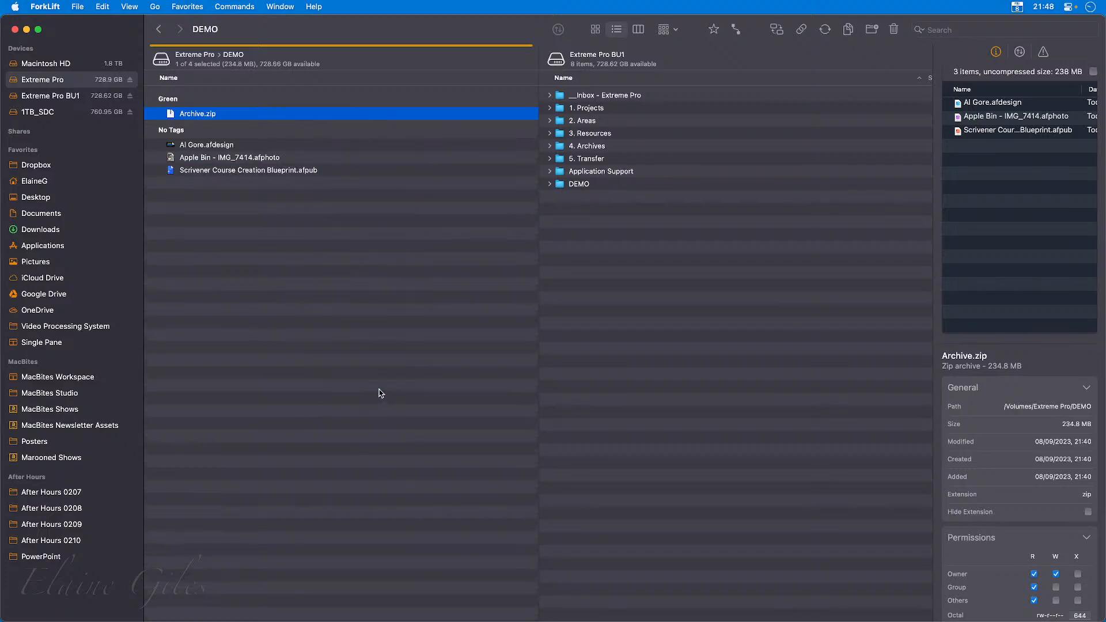
pyautogui.click(296, 252)
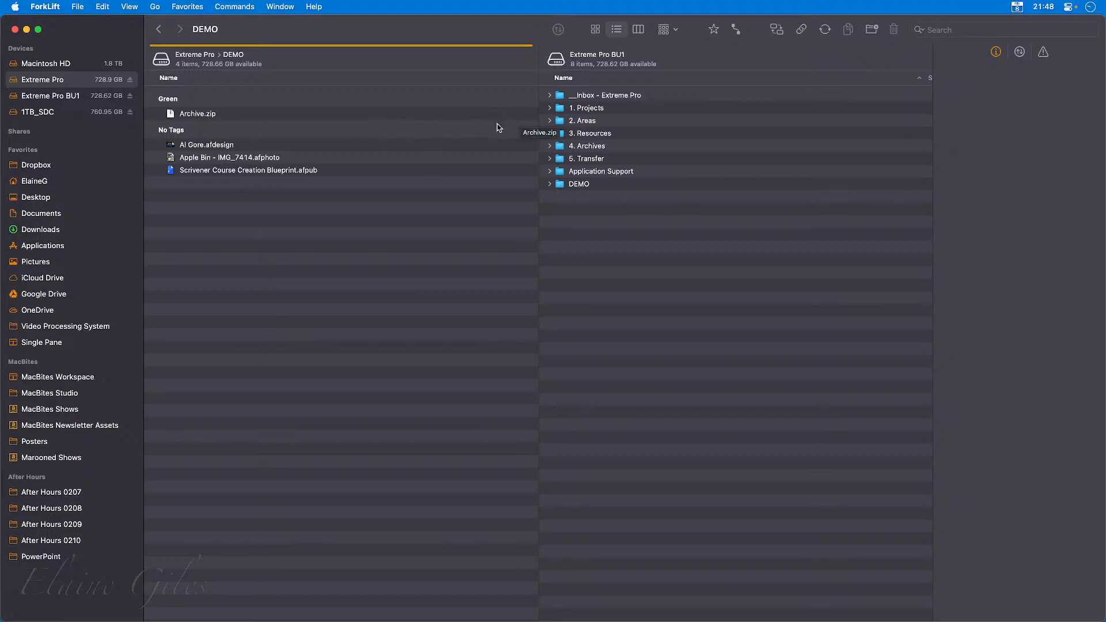
# Copy Archive.zip from the DEMO folder to the Extreme Pro BU1 drive.
pyautogui.moveTo(197, 113); pyautogui.dragTo(641, 277)
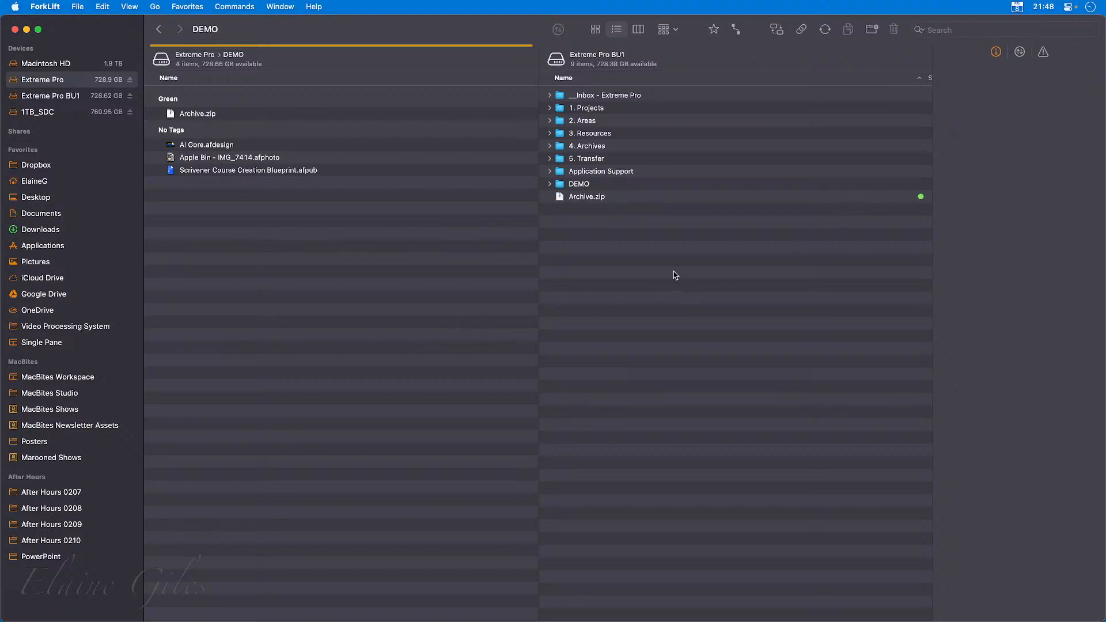
pyautogui.moveTo(587, 198); pyautogui.dragTo(339, 252)
pyautogui.click(578, 340)
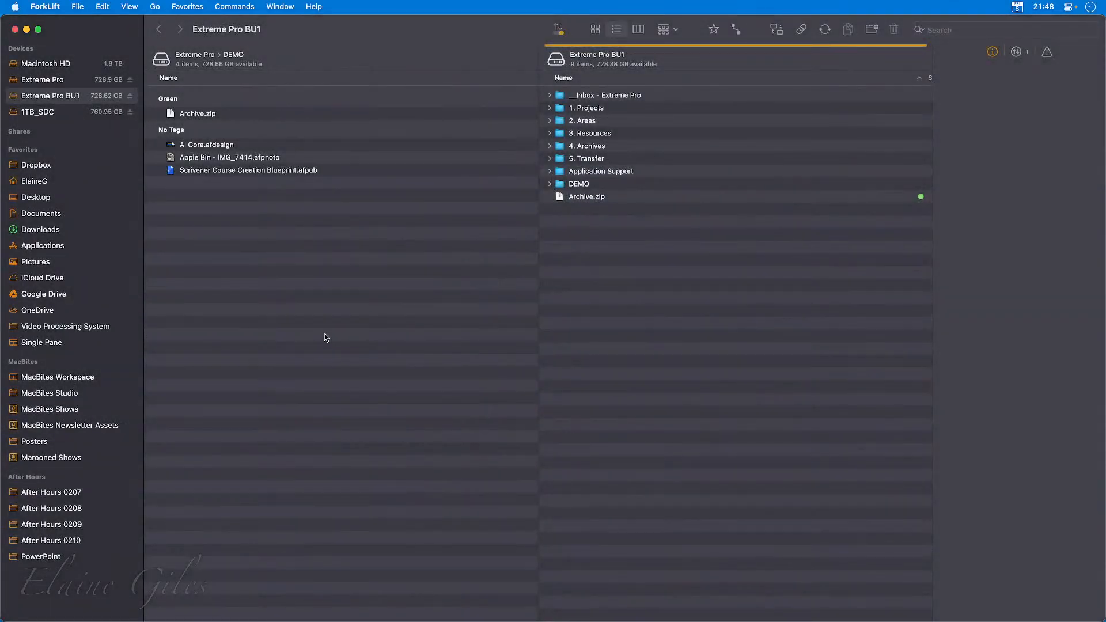
pyautogui.click(430, 288)
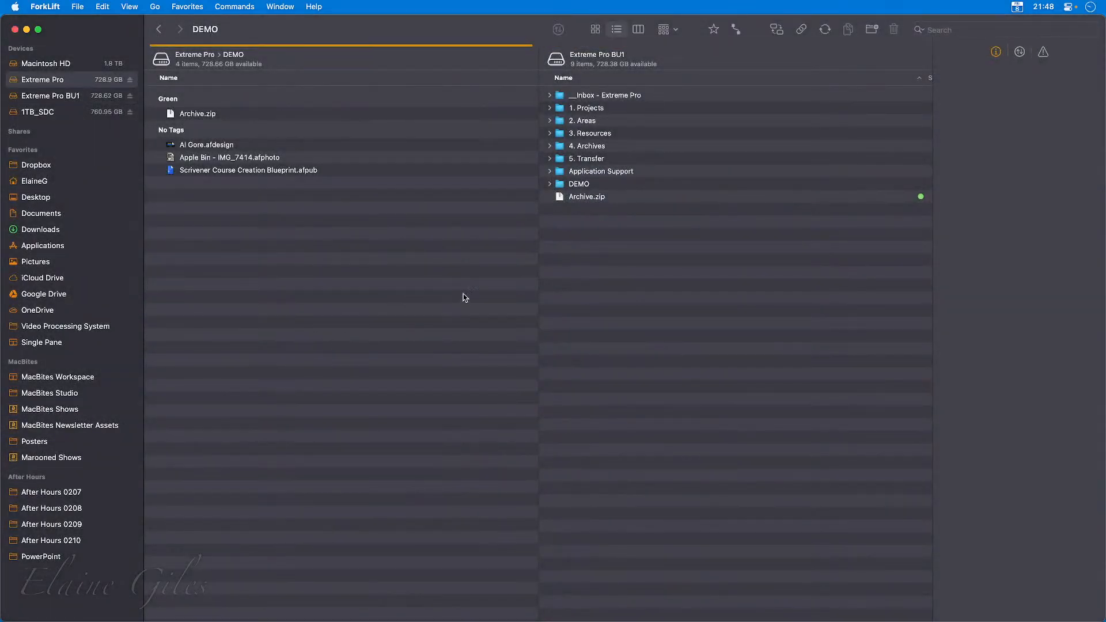
# Narrow the Name column in both panes so that the Size and Date Modified columns fit.
pyautogui.hscroll(8, 463, 297)
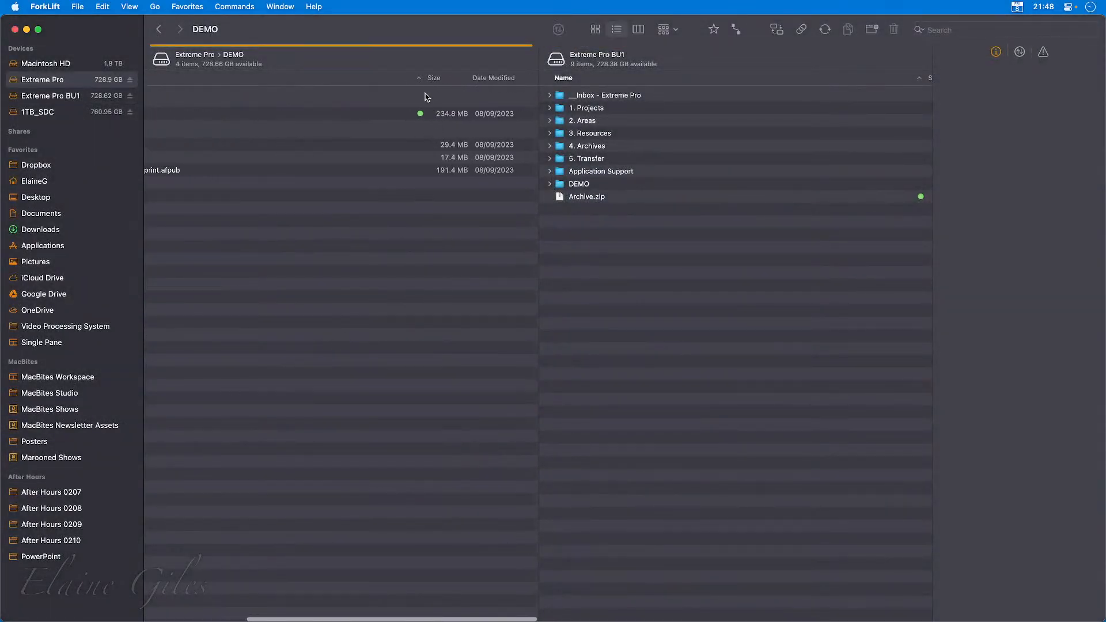
pyautogui.hscroll(-8, 300, 90)
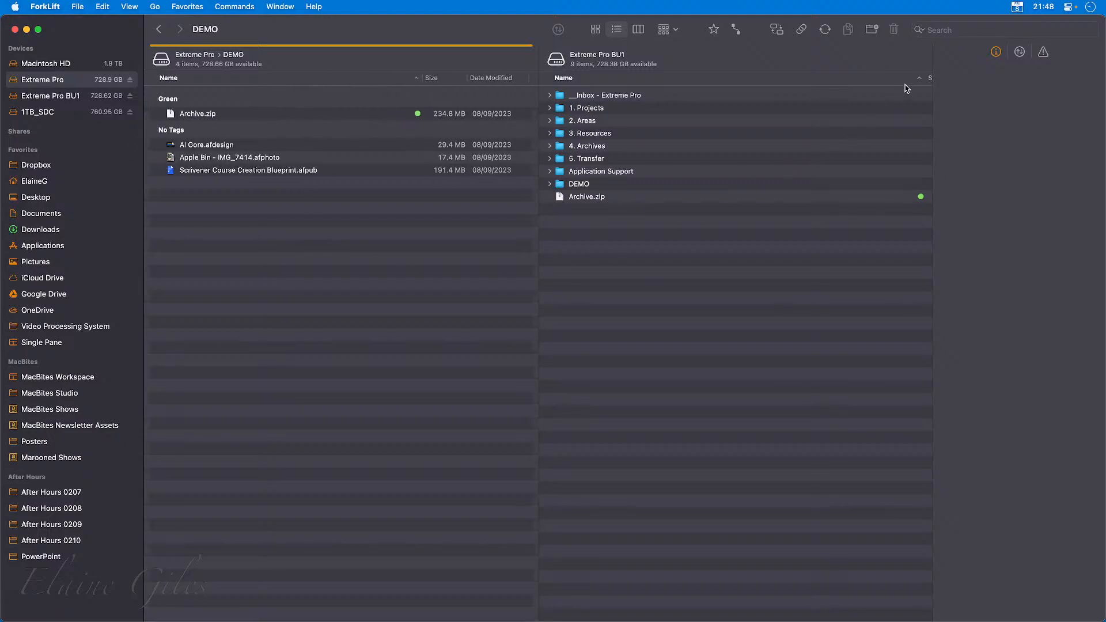
pyautogui.moveTo(928, 80); pyautogui.dragTo(822, 86)
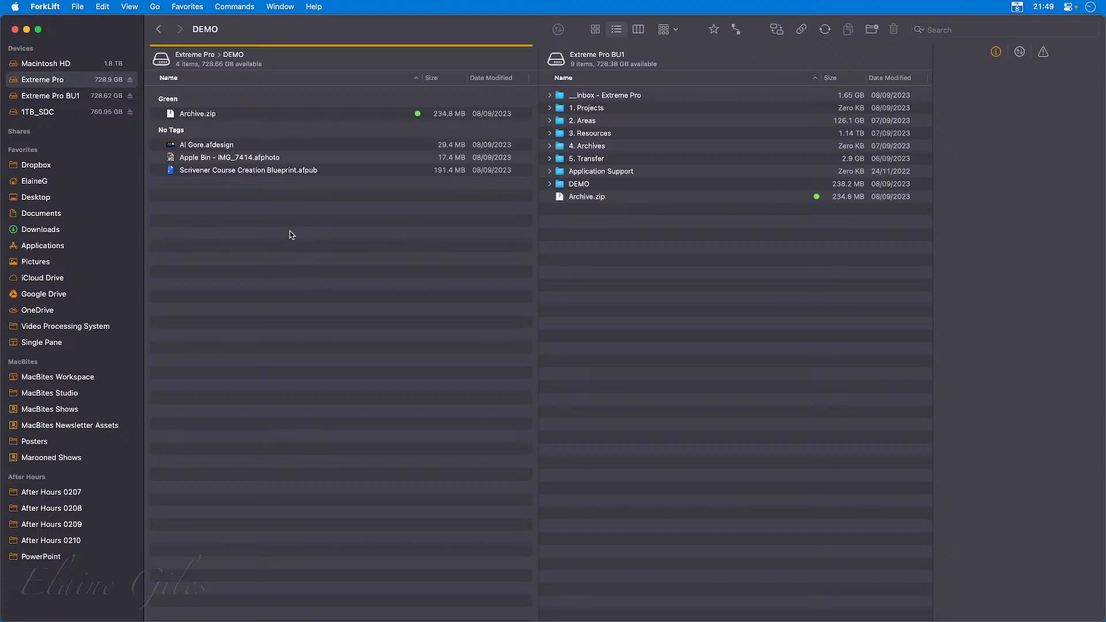
# Remove the grouping from the files in the DEMO folder by setting it to None.
pyautogui.click(674, 30)
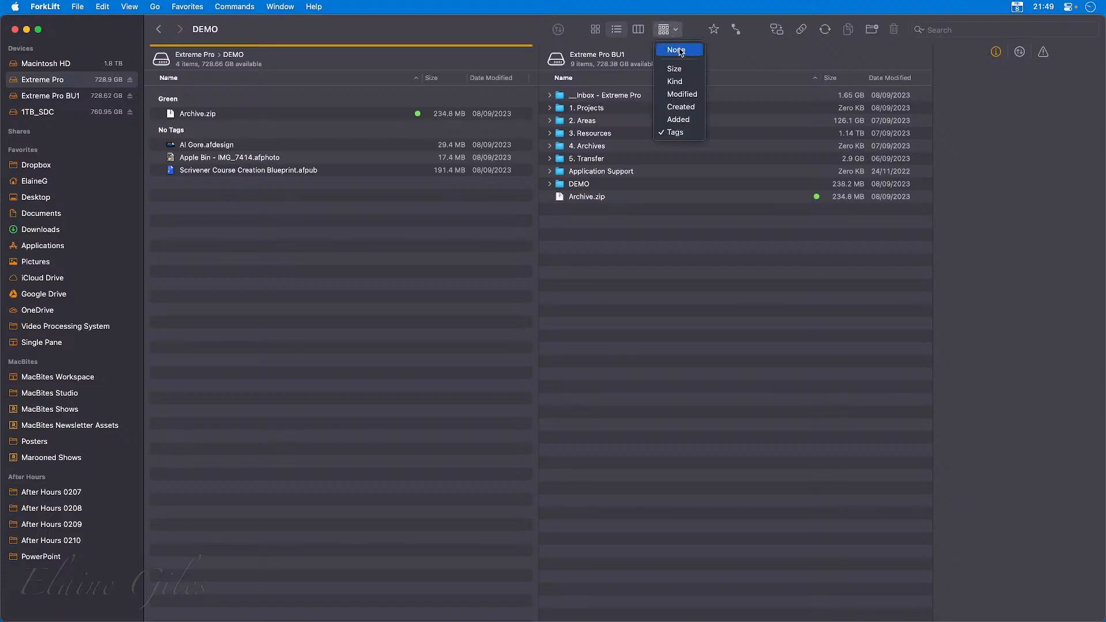
pyautogui.click(677, 50)
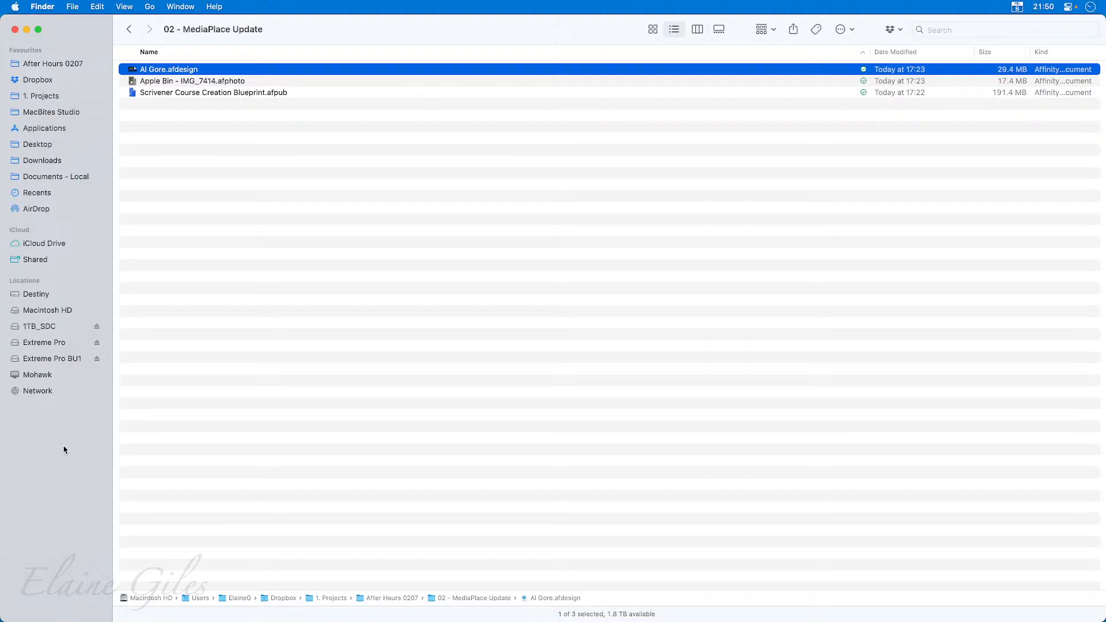
# Switch to Finder, look into its Dropbox folder and shift the window aside to compare its sidebar with ForkLift's.
pyautogui.click(60, 84)
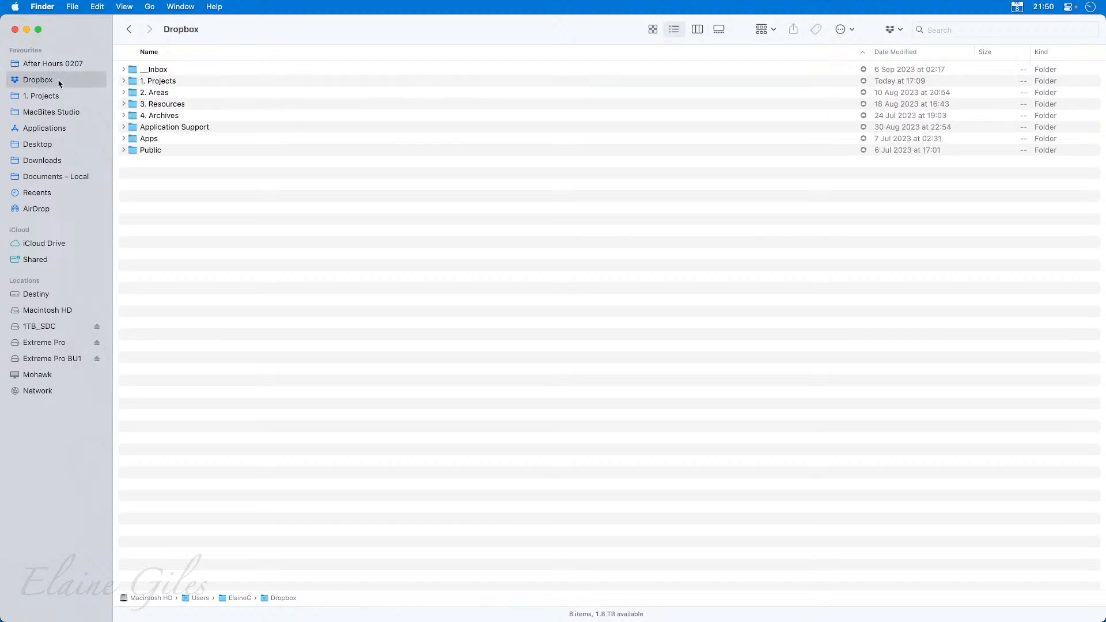
pyautogui.click(130, 32)
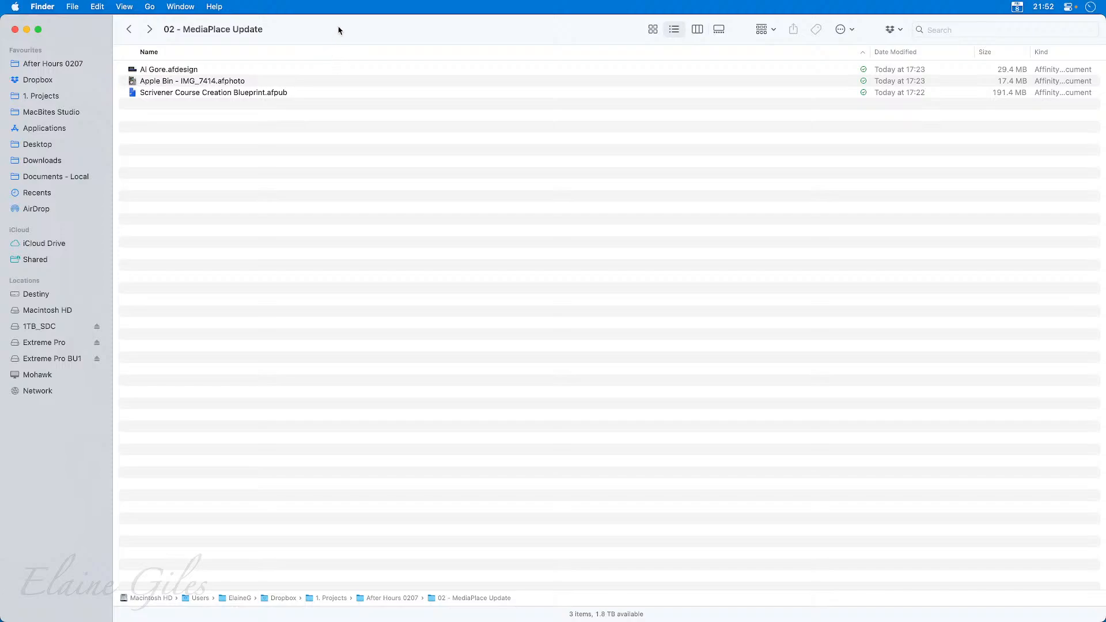
pyautogui.moveTo(340, 30); pyautogui.dragTo(467, 12)
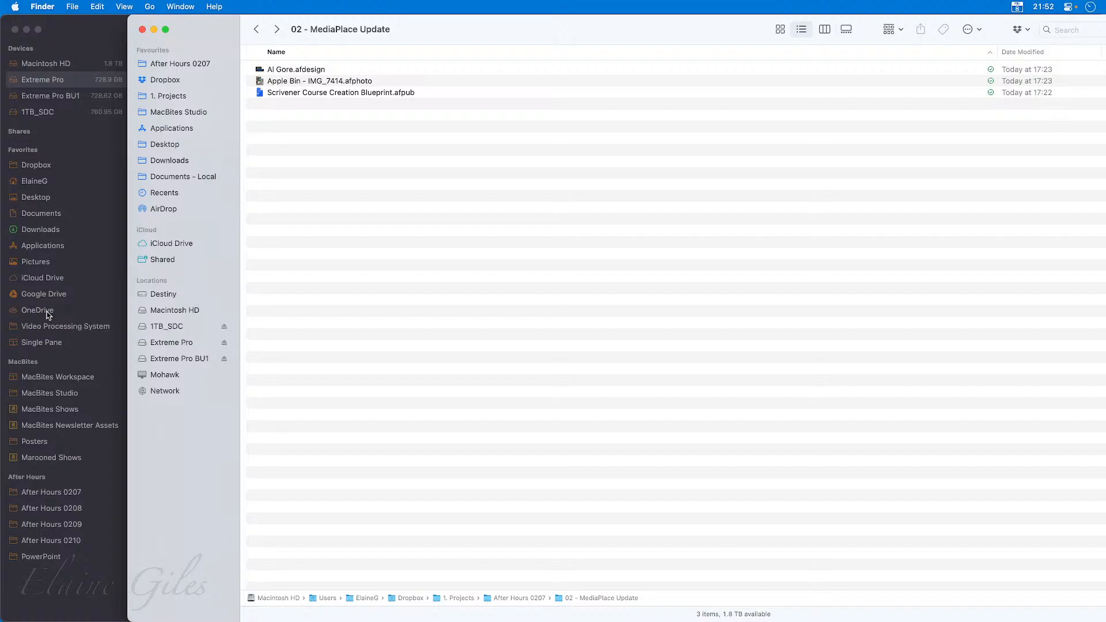
pyautogui.moveTo(555, 26); pyautogui.dragTo(0, 223)
pyautogui.click(380, 28)
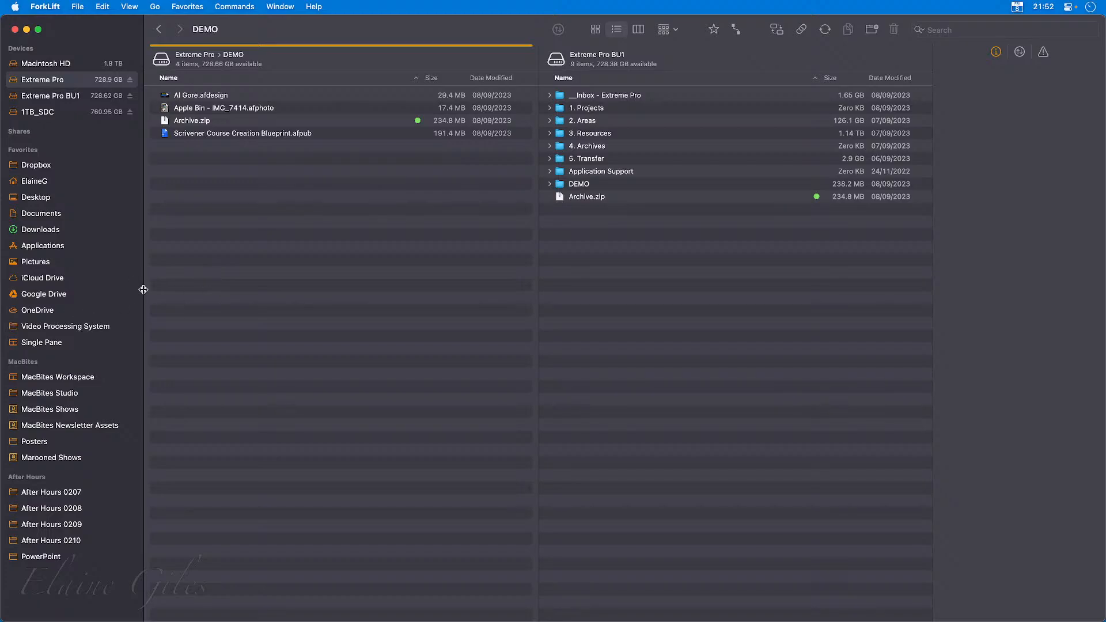
# Connect to the Google Drive and OneDrive cloud accounts from the favorites.
pyautogui.click(62, 295)
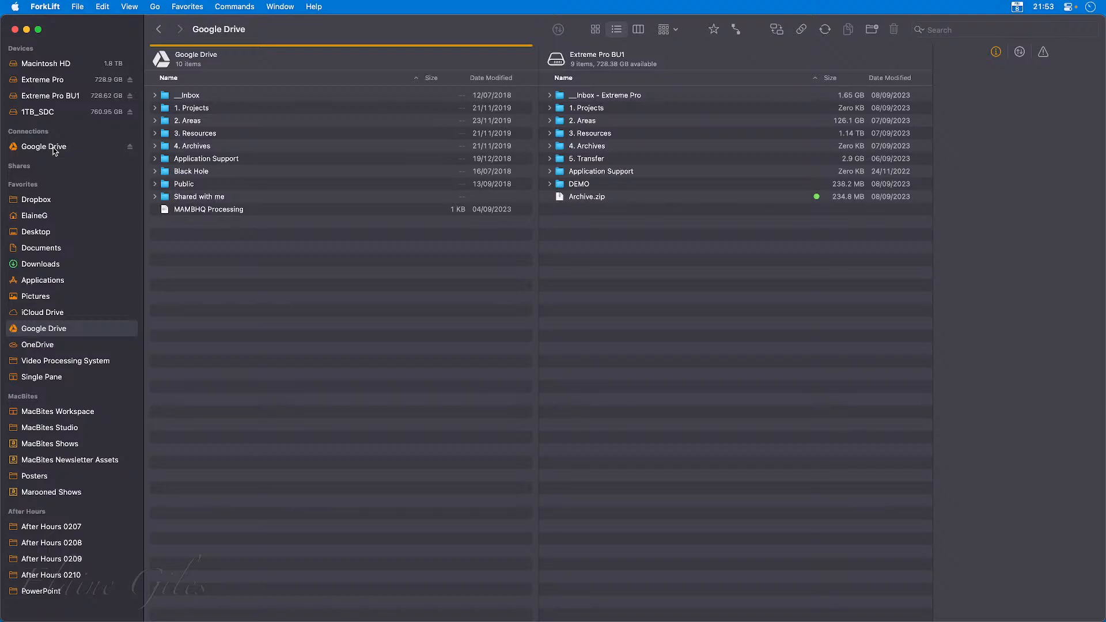
pyautogui.click(40, 345)
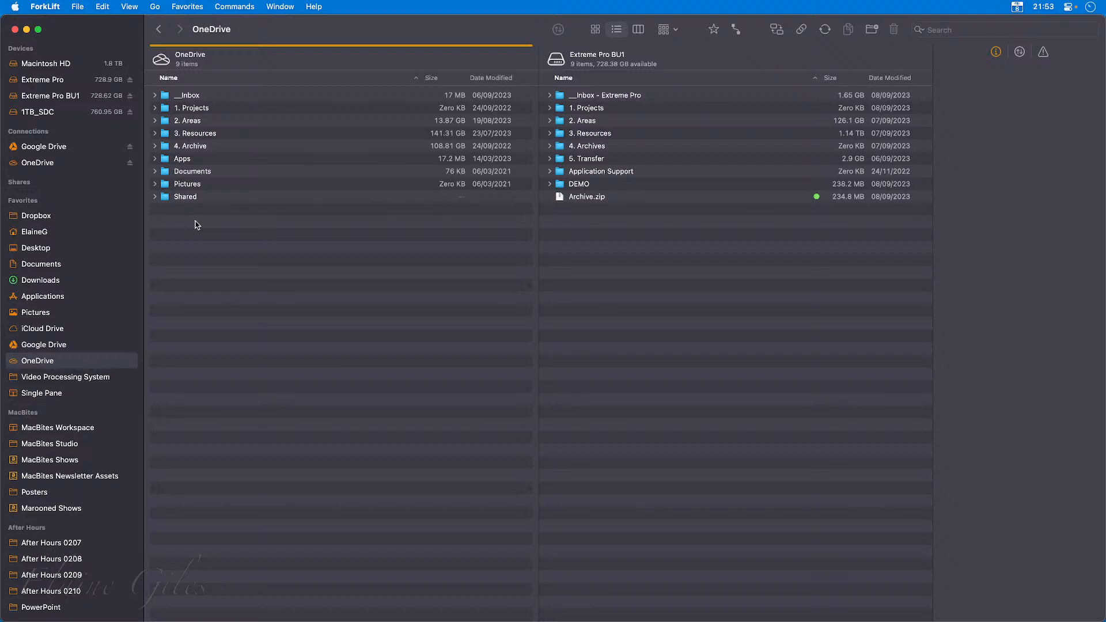
# Move the MAMBHQ Processing file into the __Inbox folder on Google Drive.
pyautogui.click(46, 146)
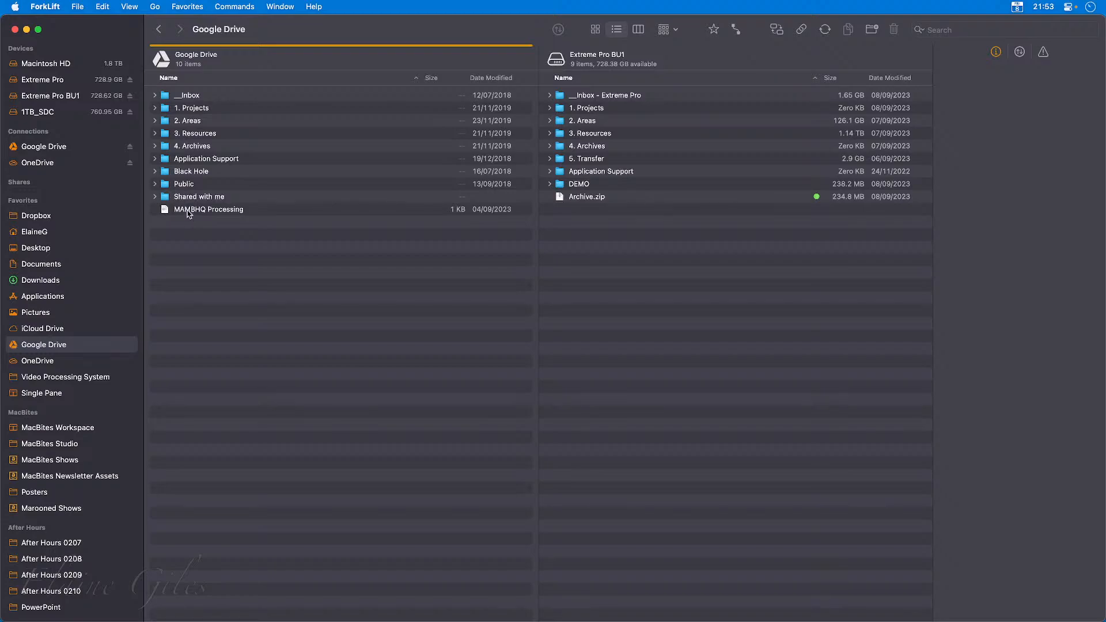
pyautogui.moveTo(189, 212); pyautogui.dragTo(190, 95)
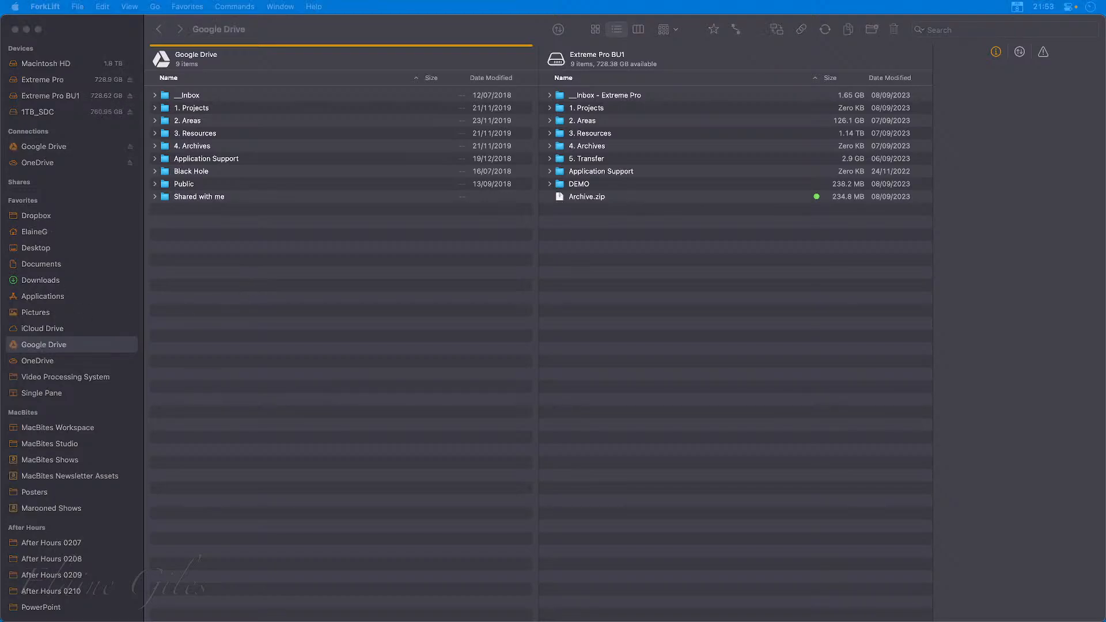
pyautogui.click(323, 283)
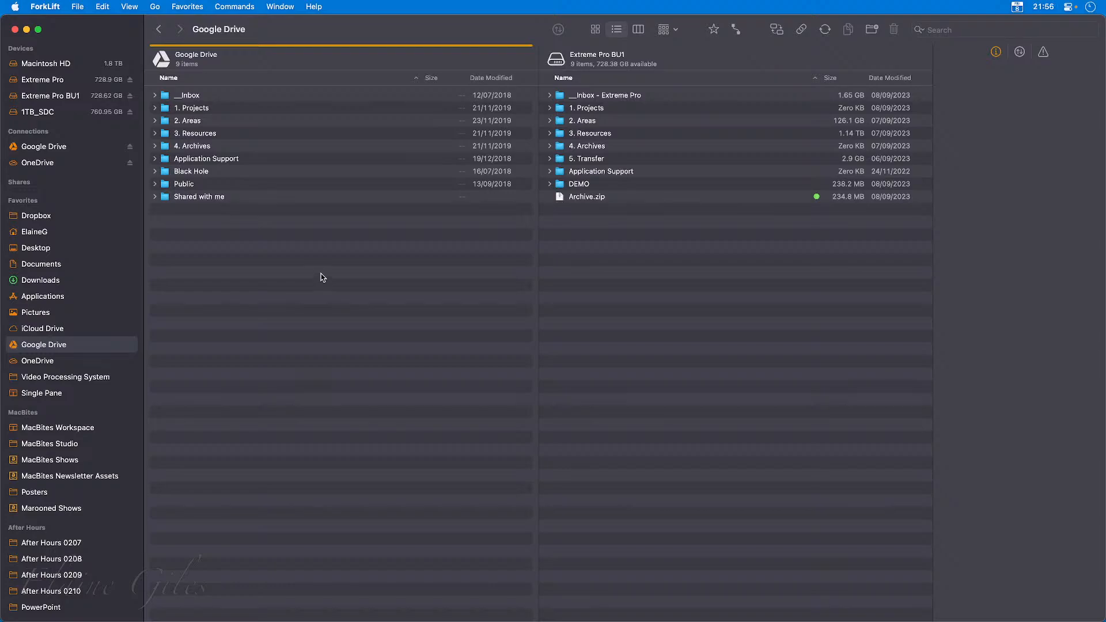
# Launch Dropzone and send Archive.zip from the Extreme Pro BU1 drive to its Drops folder target.
pyautogui.click(236, 172)
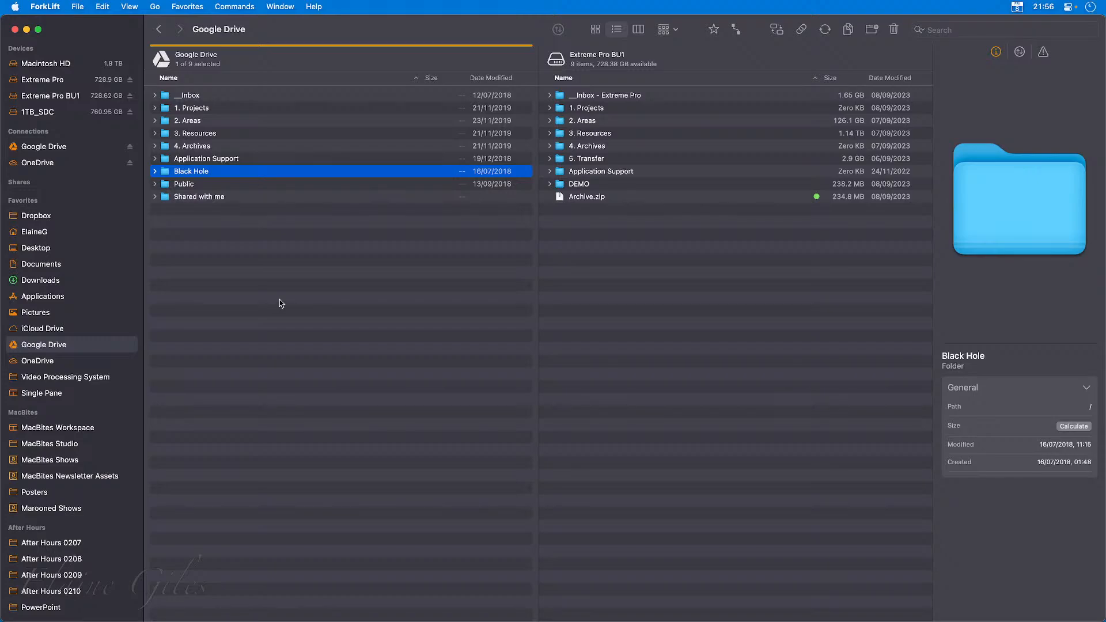
pyautogui.hotkey('alt', 'space')
pyautogui.write('dz')
pyautogui.press('Return')
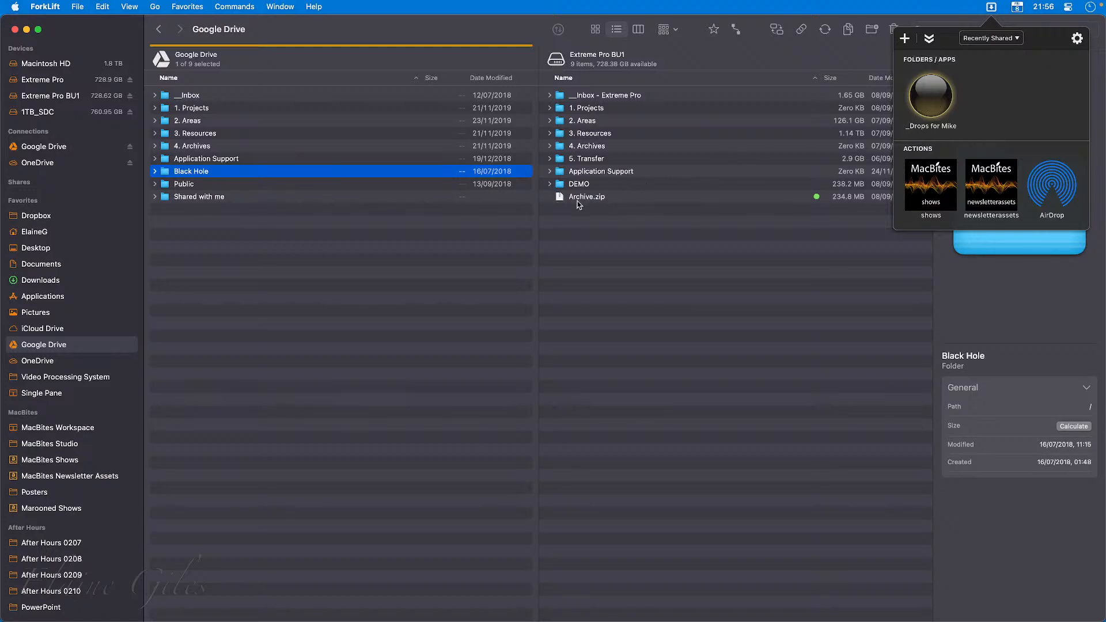
pyautogui.moveTo(577, 198); pyautogui.dragTo(936, 100)
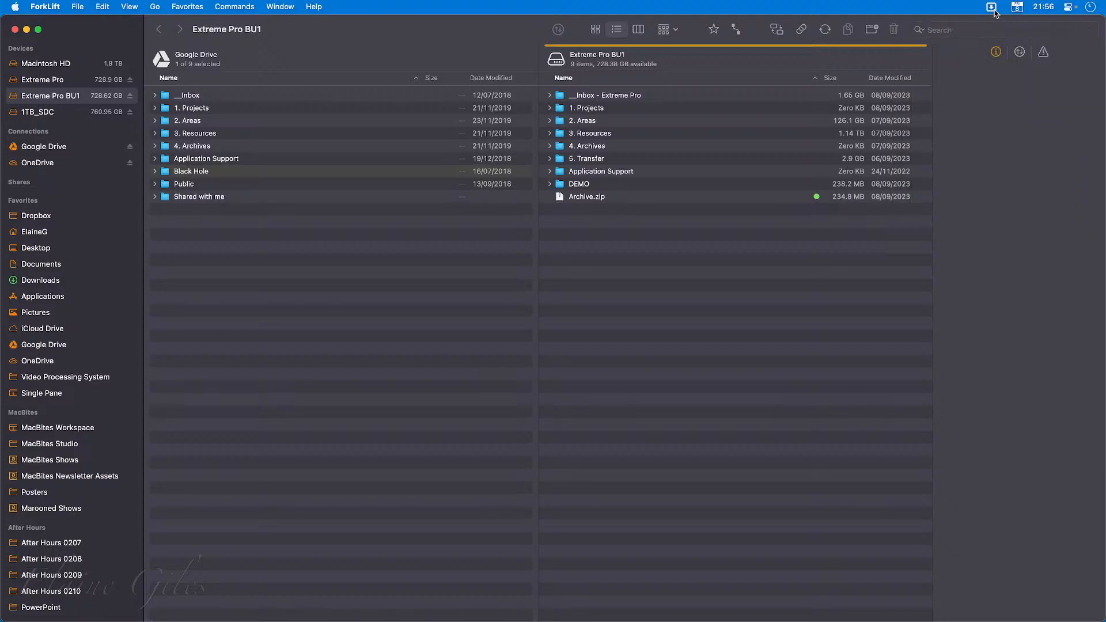
pyautogui.click(992, 8)
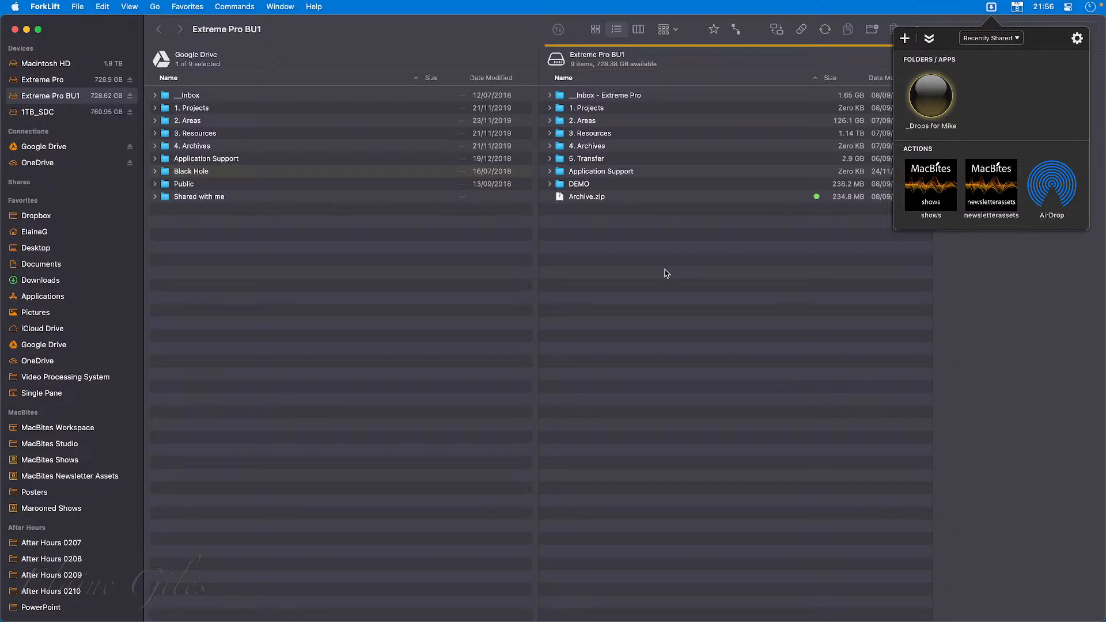
pyautogui.click(254, 266)
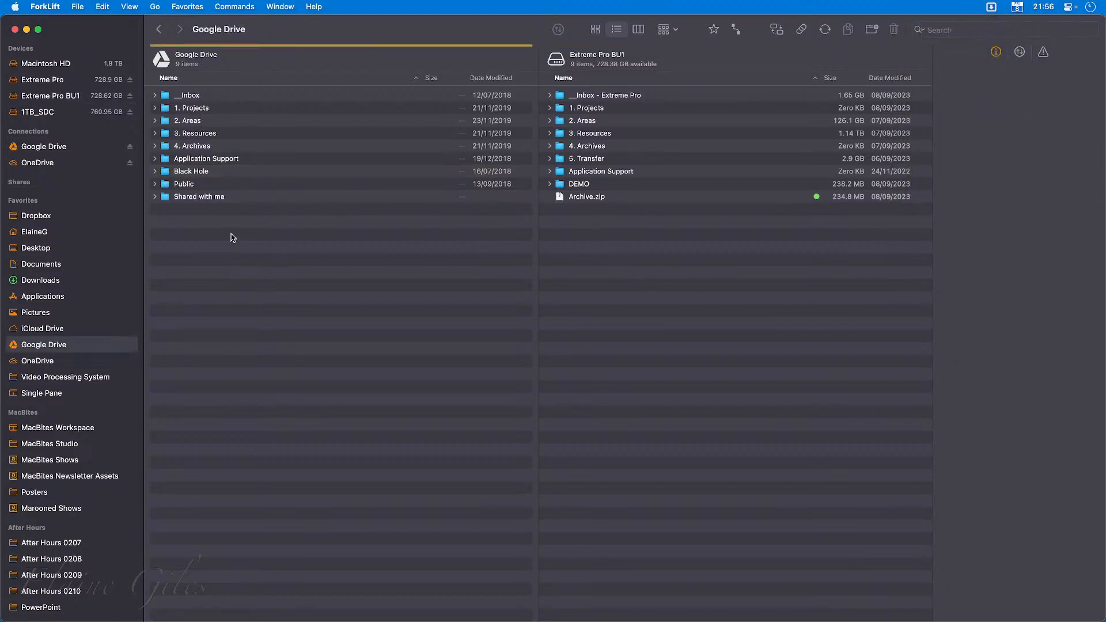
# Browse to Black Hole within Dropbox's 3. Resources folder and expand its zz_Configuration folder.
pyautogui.click(61, 218)
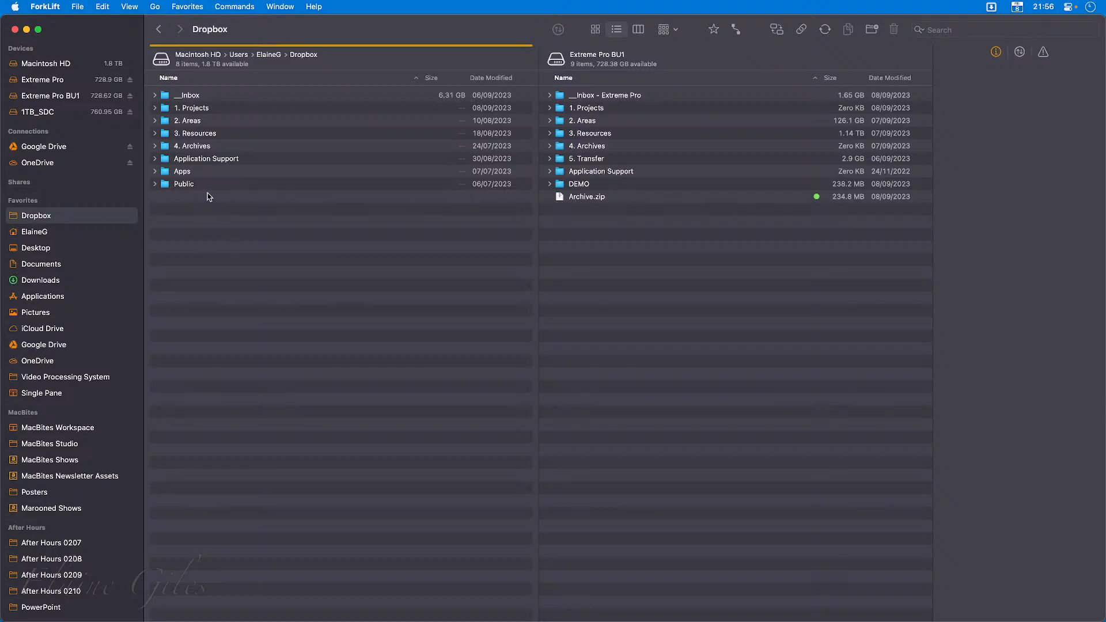
pyautogui.doubleClick(209, 135)
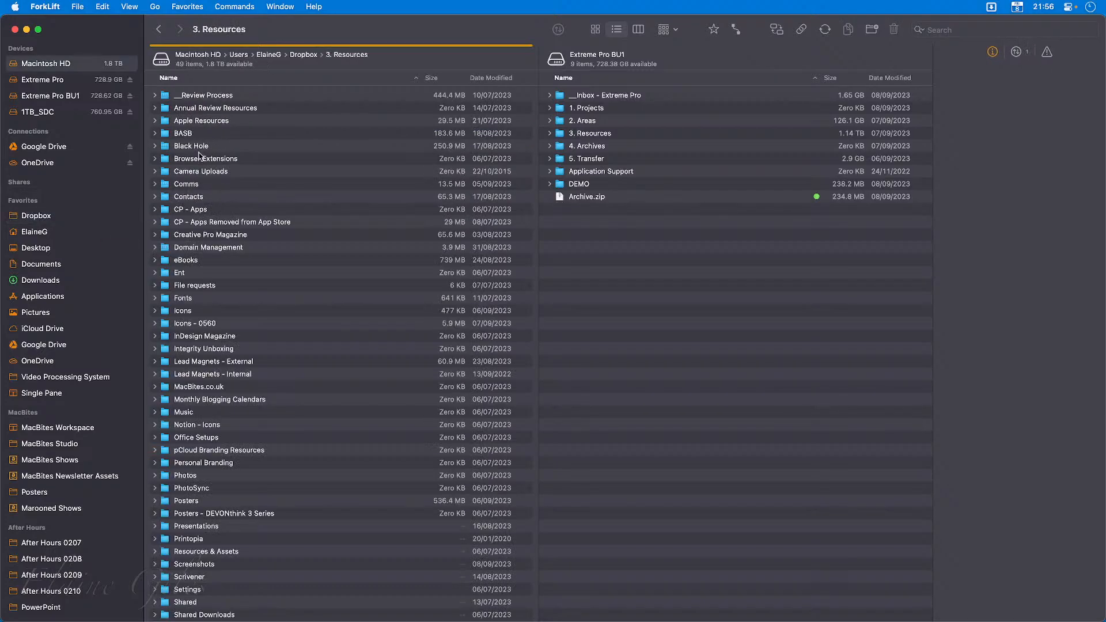
pyautogui.doubleClick(199, 147)
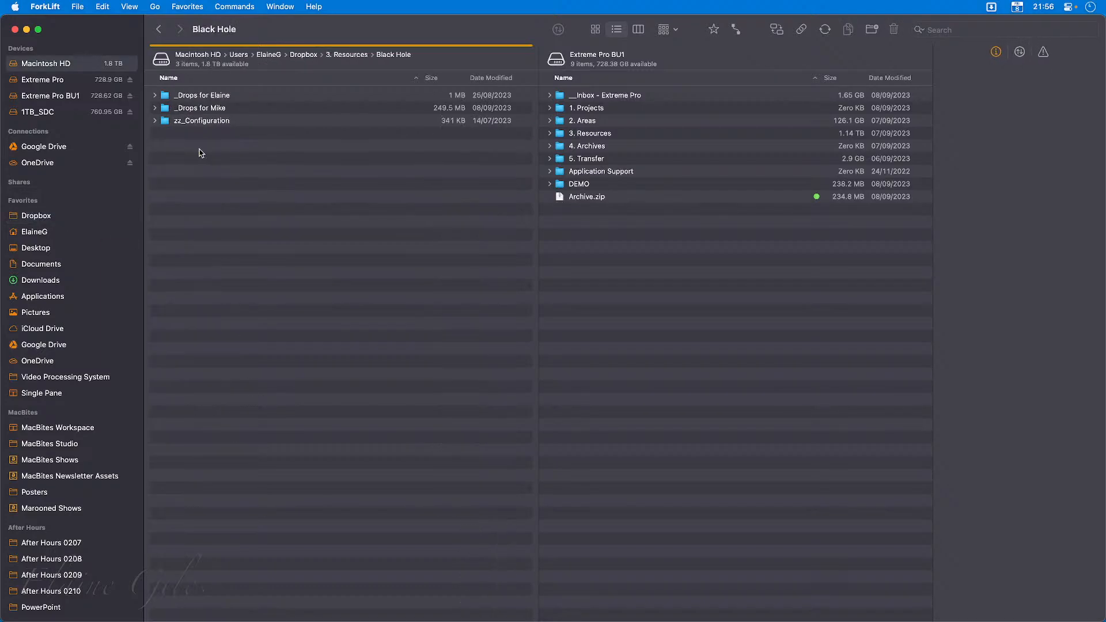
pyautogui.click(241, 97)
pyautogui.click(240, 109)
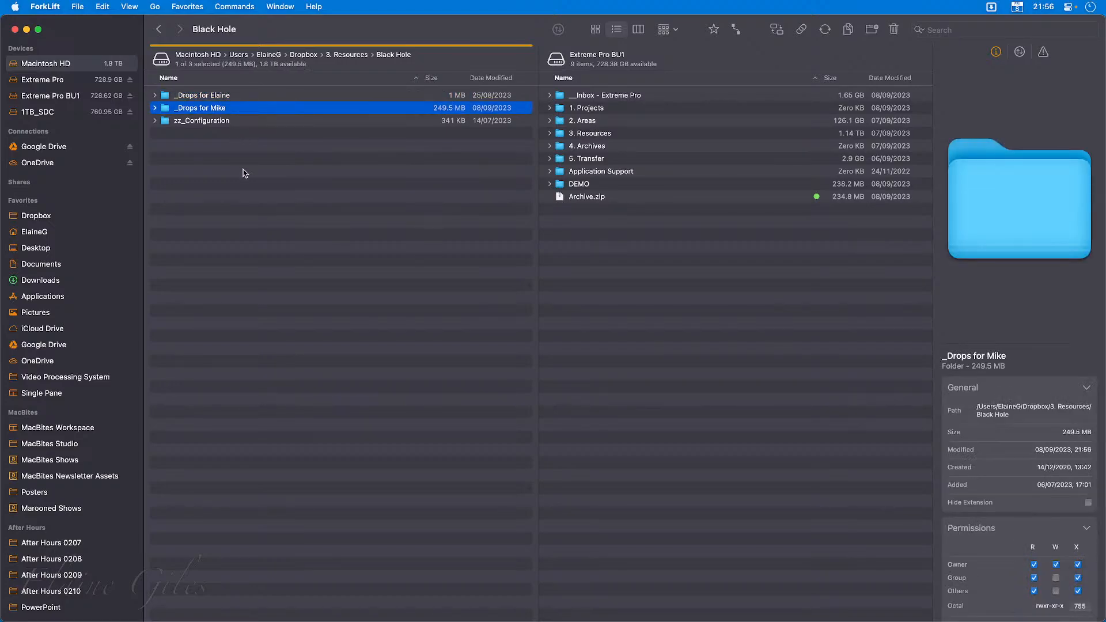
pyautogui.click(211, 123)
pyautogui.click(154, 122)
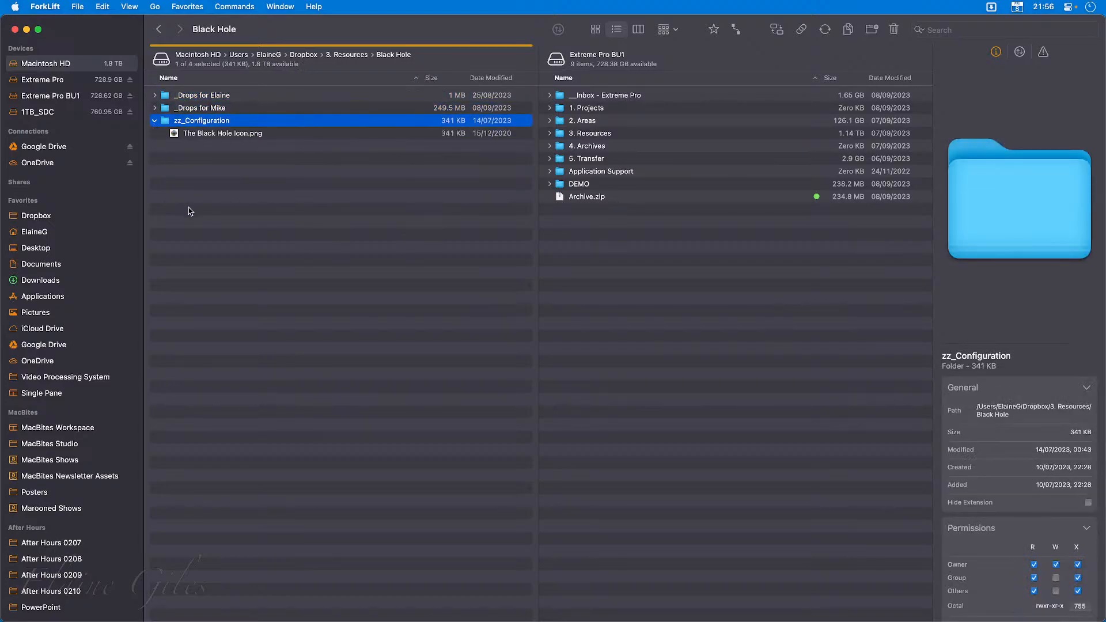
pyautogui.click(252, 147)
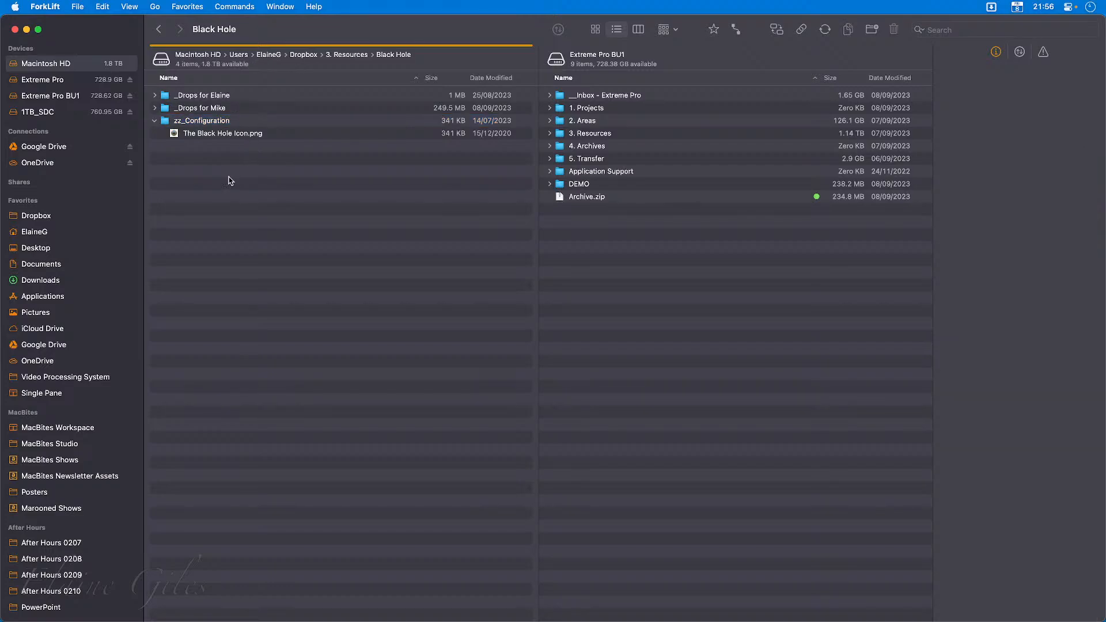
# Preview The Black Hole Icon.png with Quick Look, collapse zz_Configuration and return to the Dropbox folder.
pyautogui.click(237, 134)
pyautogui.press('space')
pyautogui.press('space')
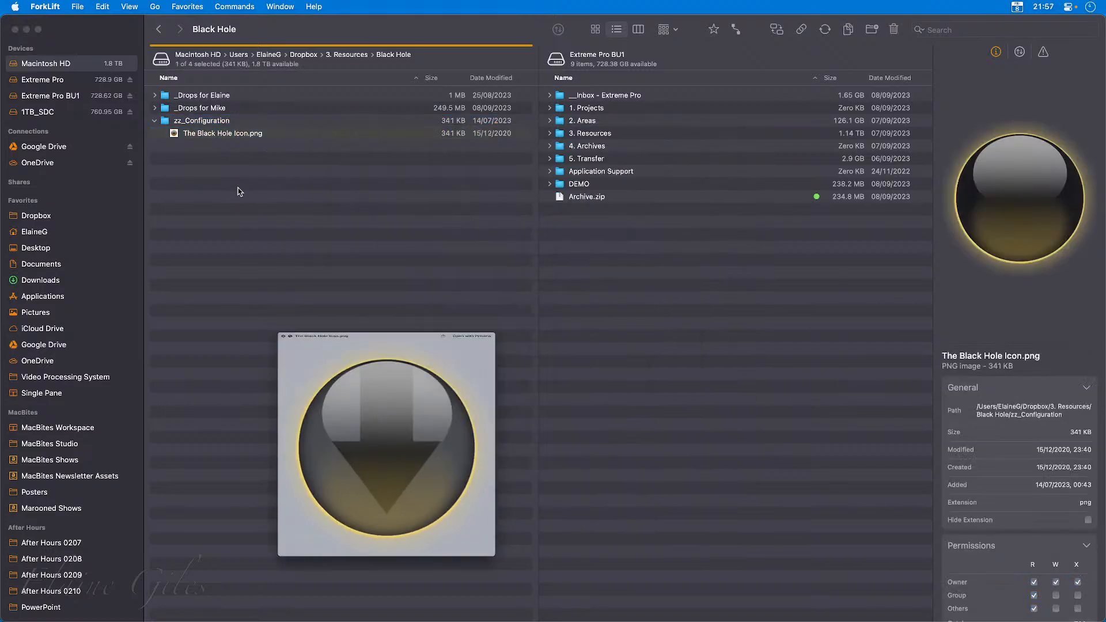
pyautogui.click(154, 121)
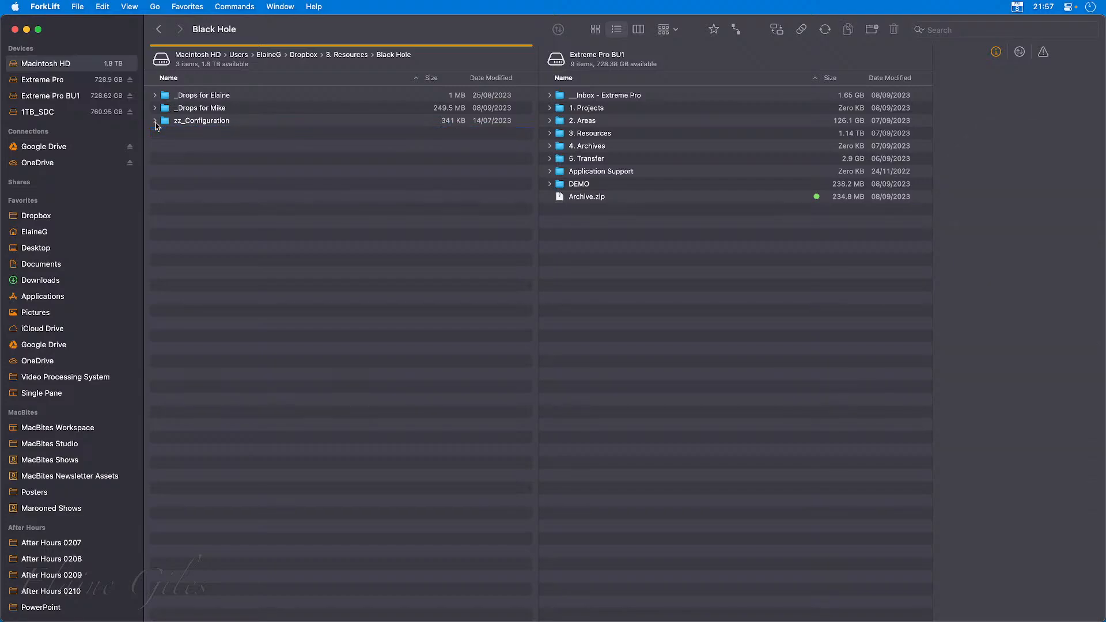
pyautogui.click(306, 55)
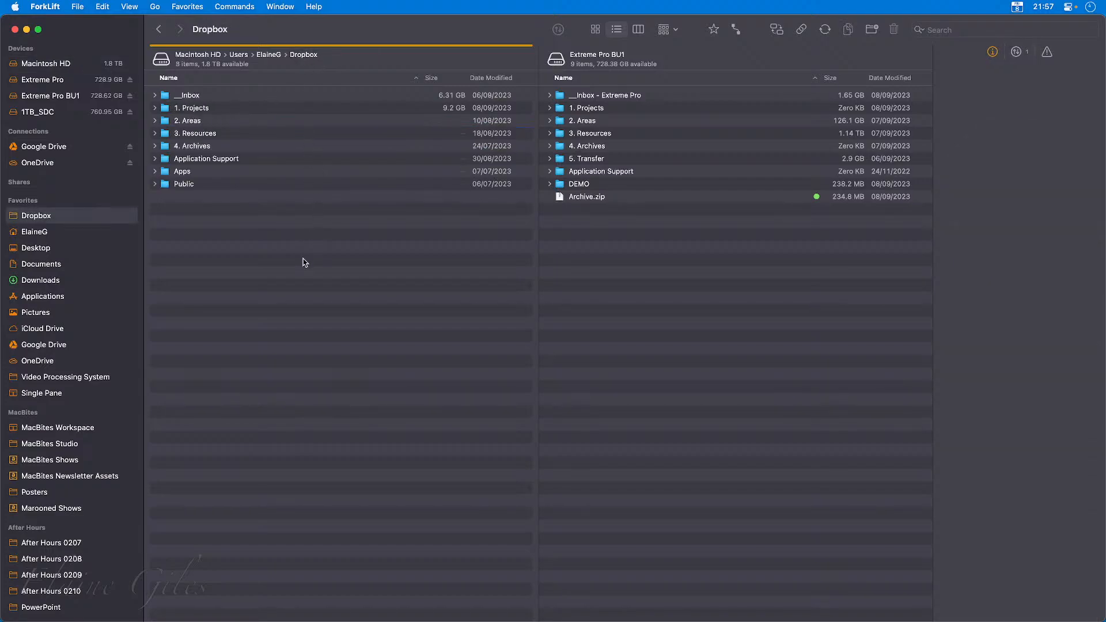
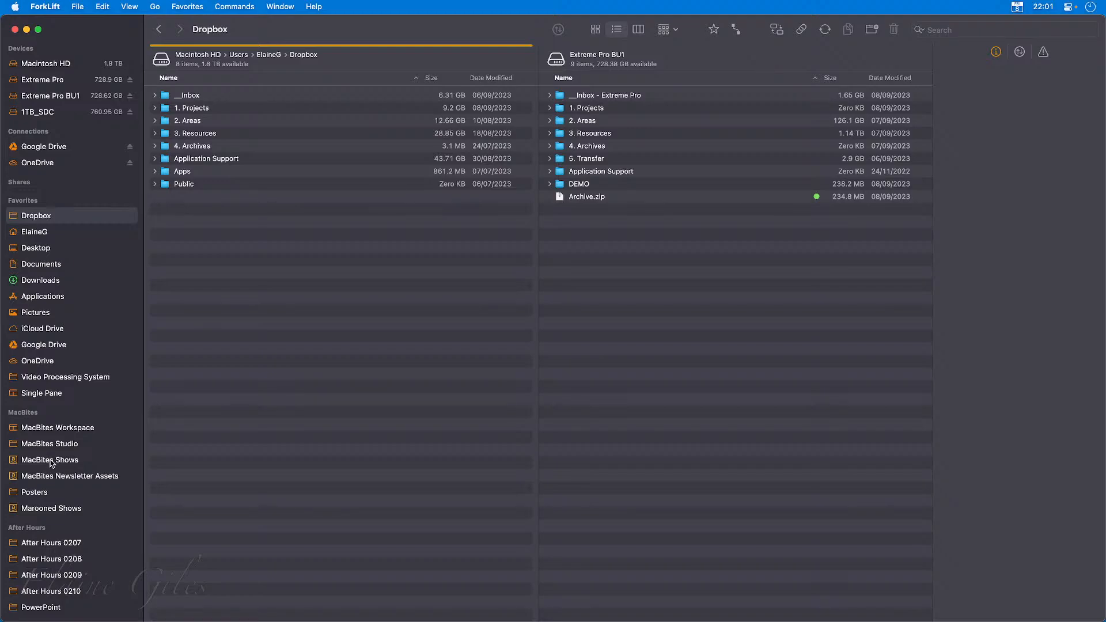
# Open the MacBites Shows connection and select the MacBites_0172.m4a and MacBites_0172.mp3 episode files.
pyautogui.click(51, 460)
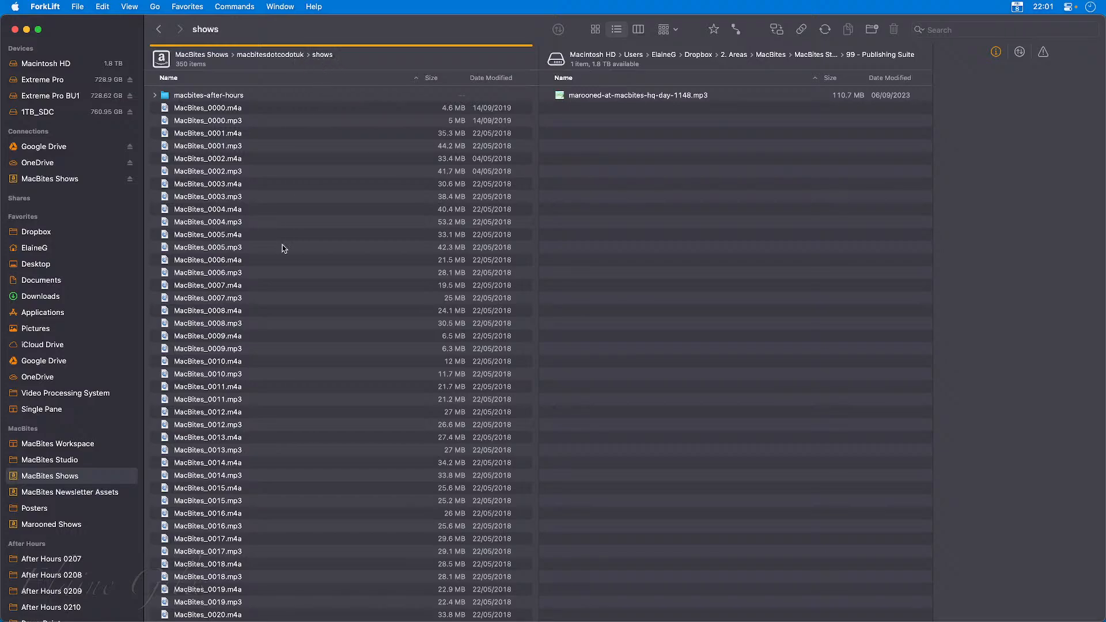
pyautogui.scroll(-20, 241, 466)
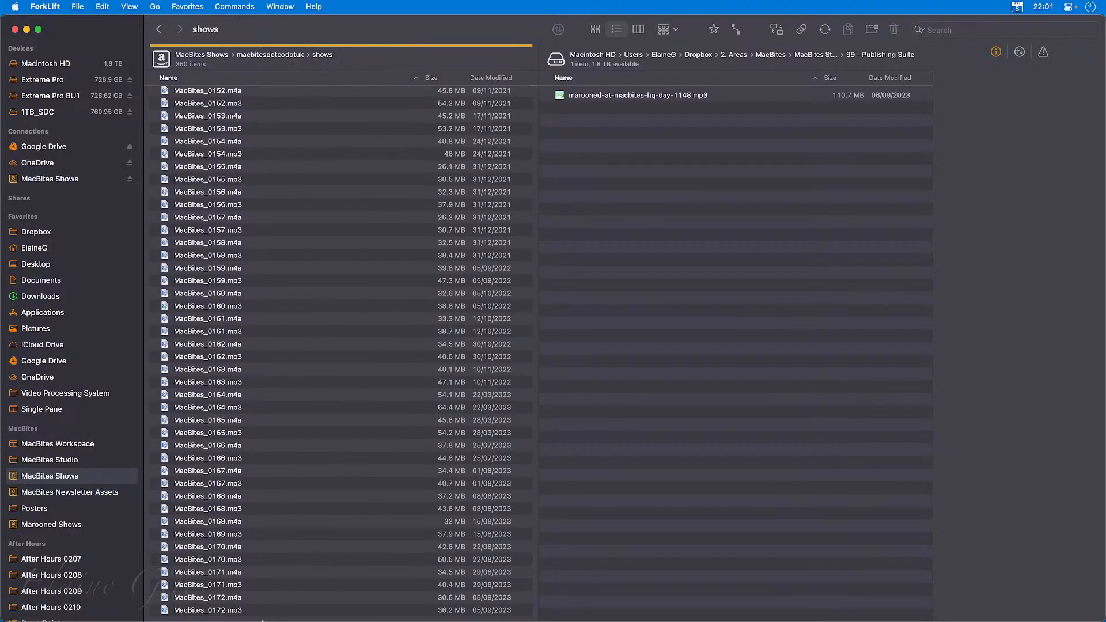
pyautogui.click(259, 601)
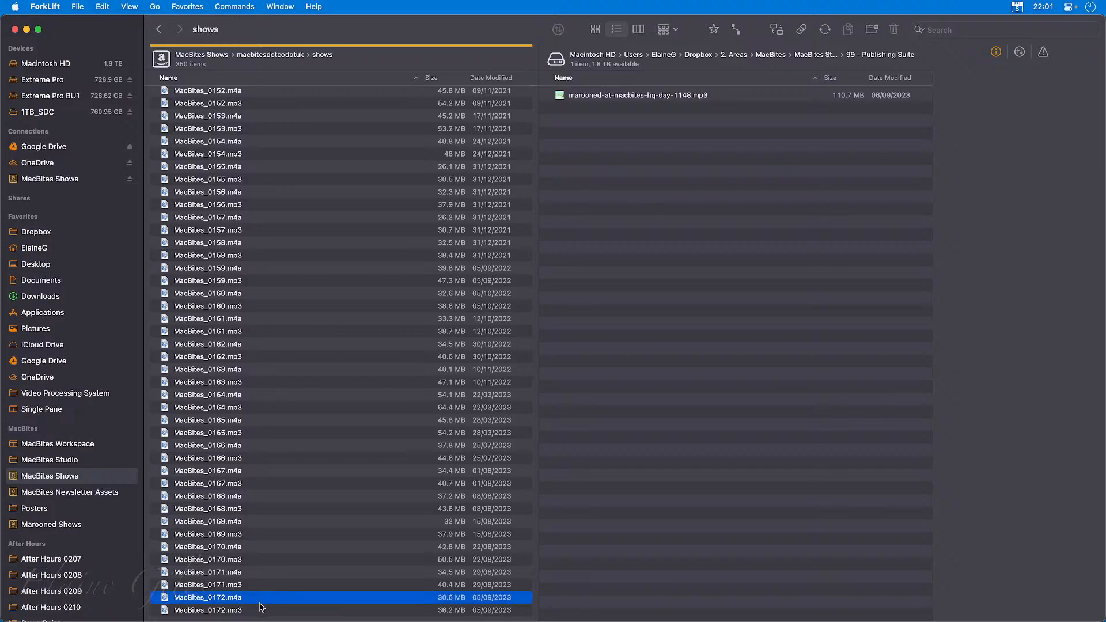
pyautogui.keyDown('shift'); pyautogui.click(260, 609); pyautogui.keyUp('shift')
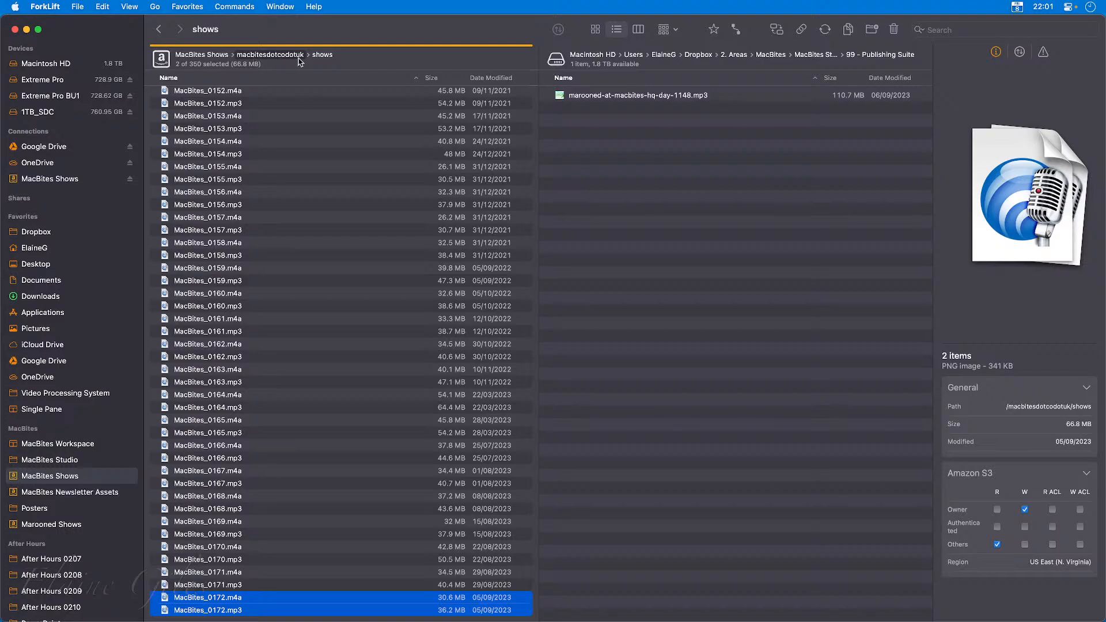
# Open MacBites Newsletter Assets and check the previews of advent-header-09.jpg, advent-header-02.jpg, advent-header-01.jpg and advent-header-03.jpg.
pyautogui.click(63, 494)
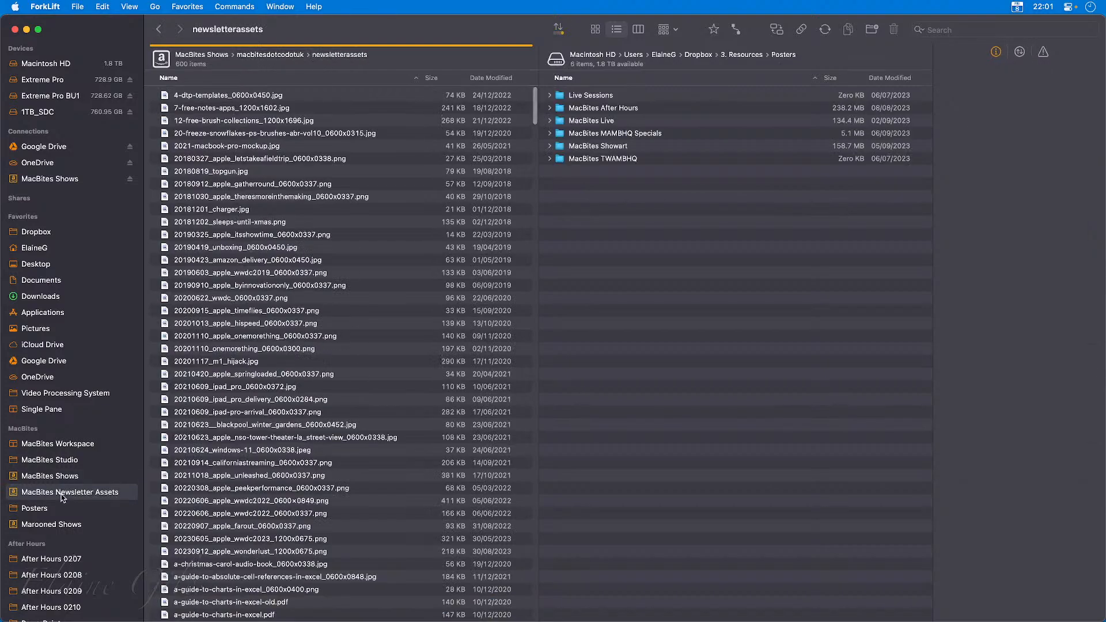
pyautogui.scroll(-3, 334, 492)
pyautogui.scroll(-15, 335, 492)
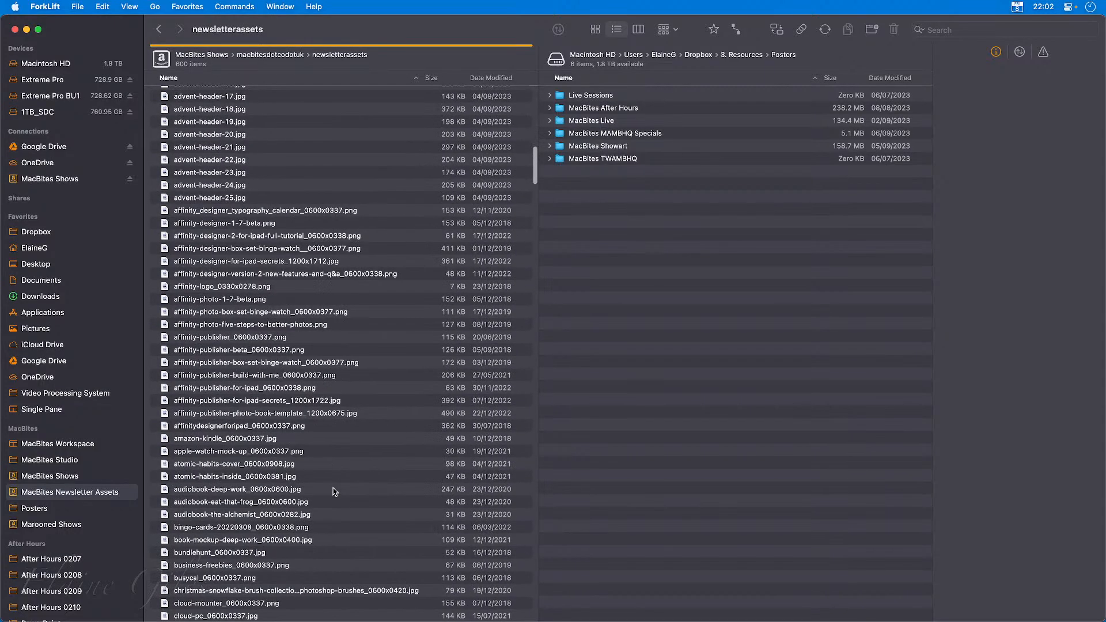
pyautogui.scroll(10, 334, 492)
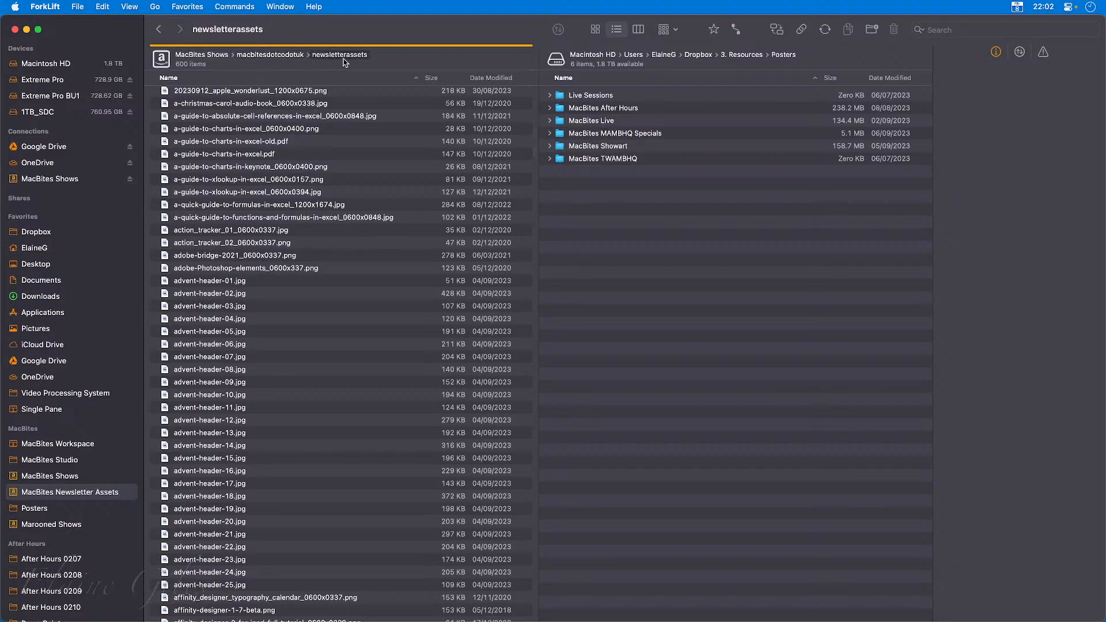
pyautogui.click(288, 382)
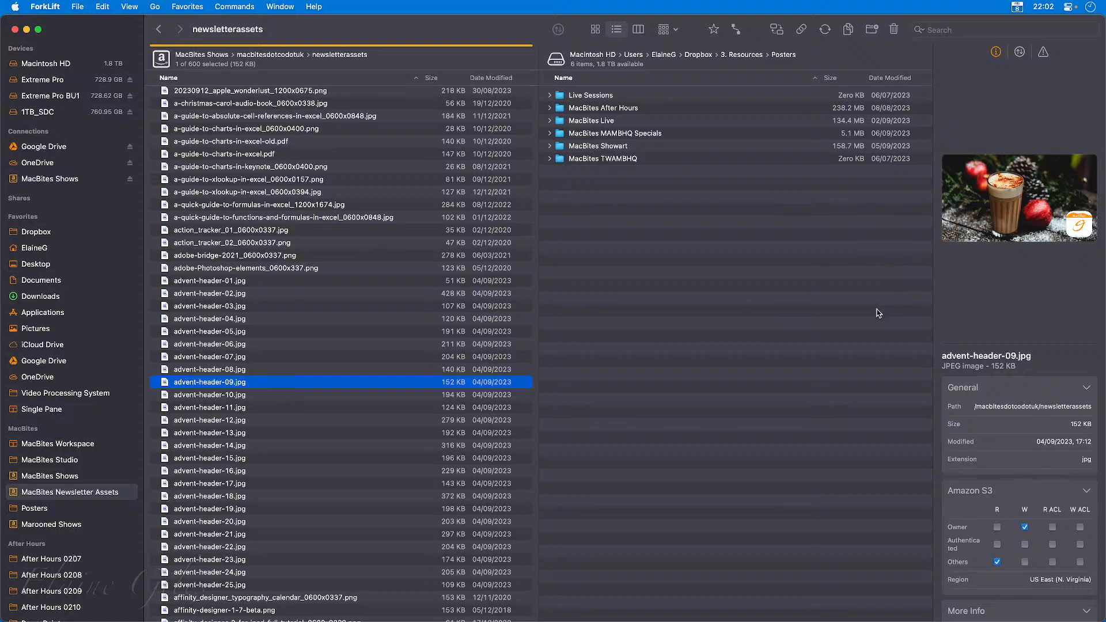
pyautogui.click(300, 292)
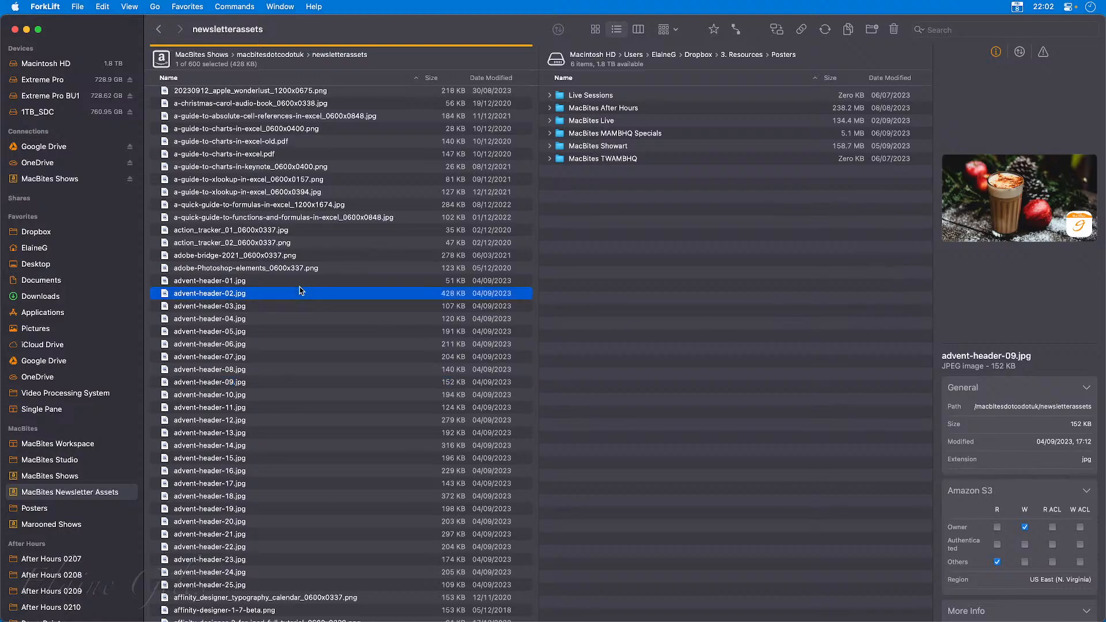
pyautogui.click(300, 284)
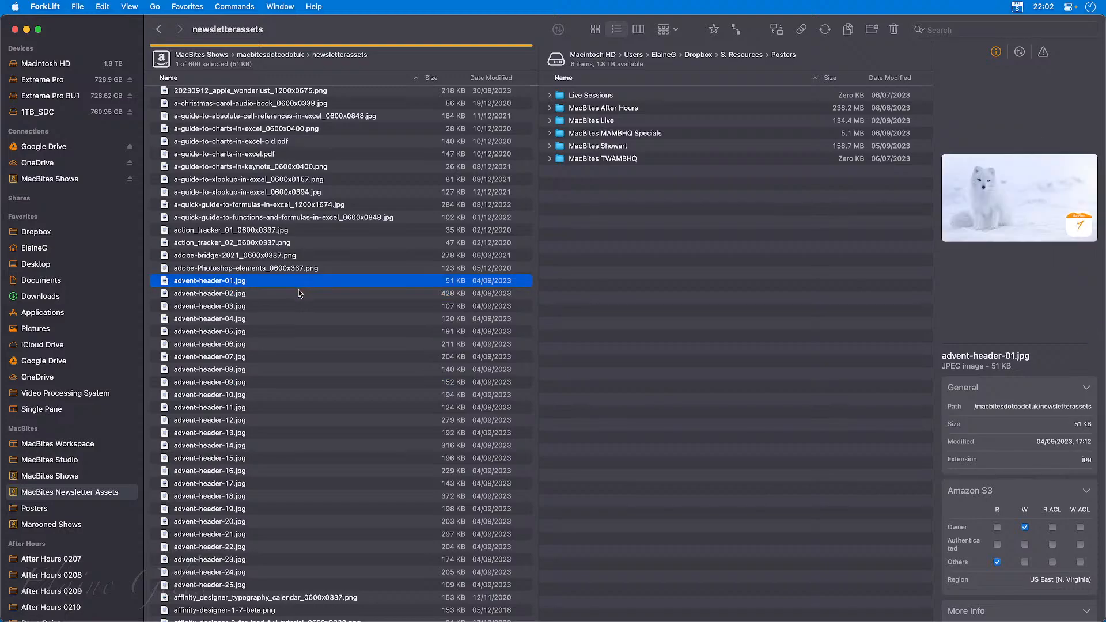
pyautogui.click(286, 307)
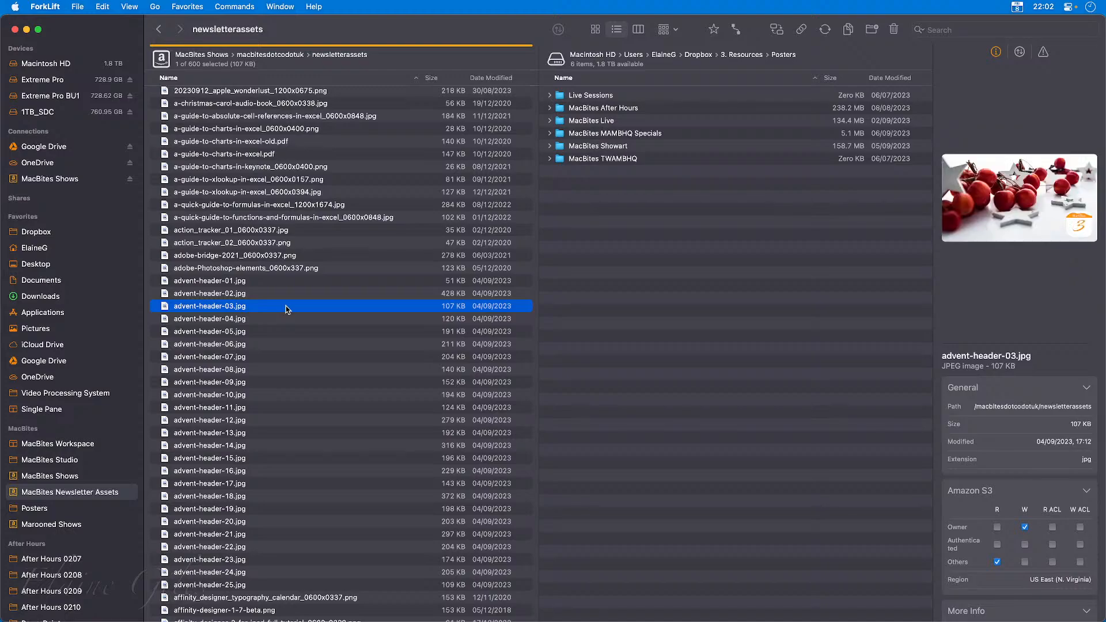
# Preview advent-header-03.jpg at full size with Quick Look, close it and look through the surrounding newsletter assets.
pyautogui.press('space')
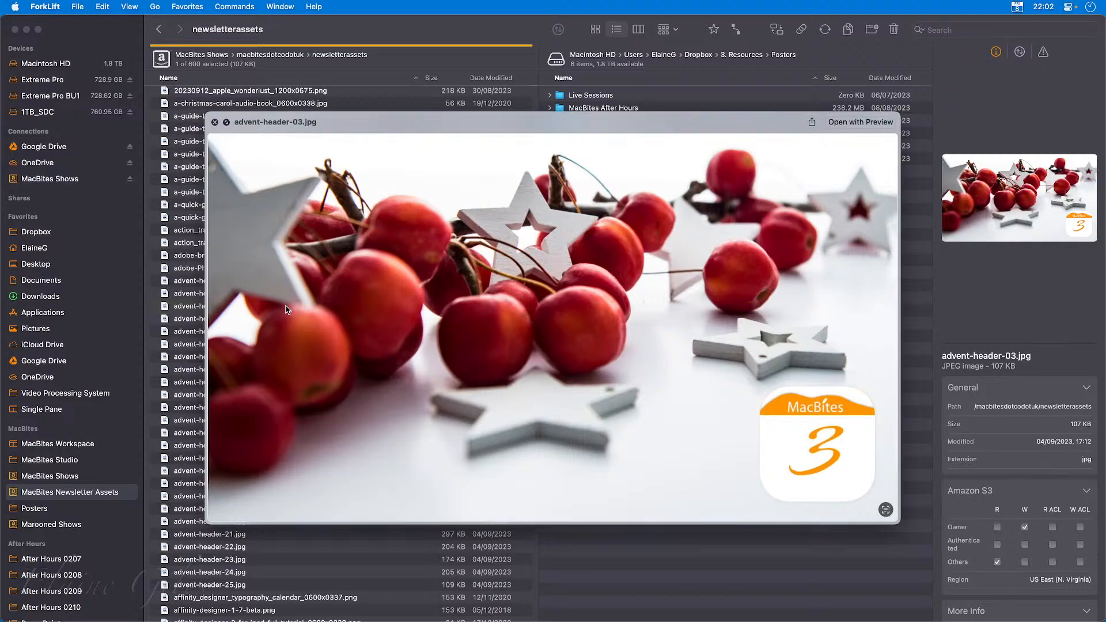
pyautogui.press('space')
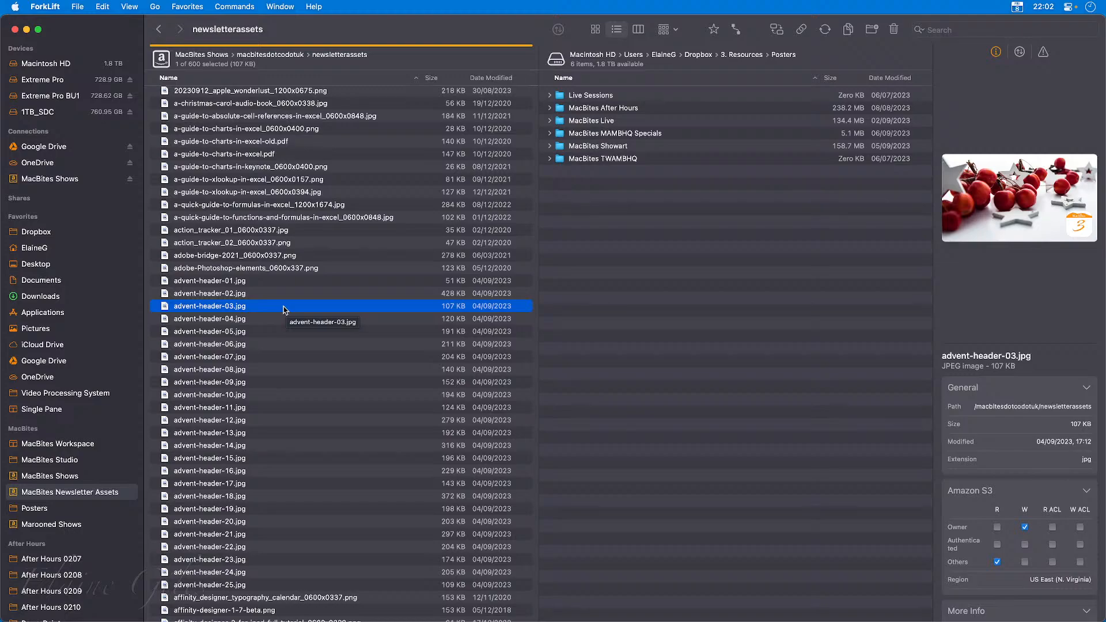
pyautogui.scroll(10, 341, 313)
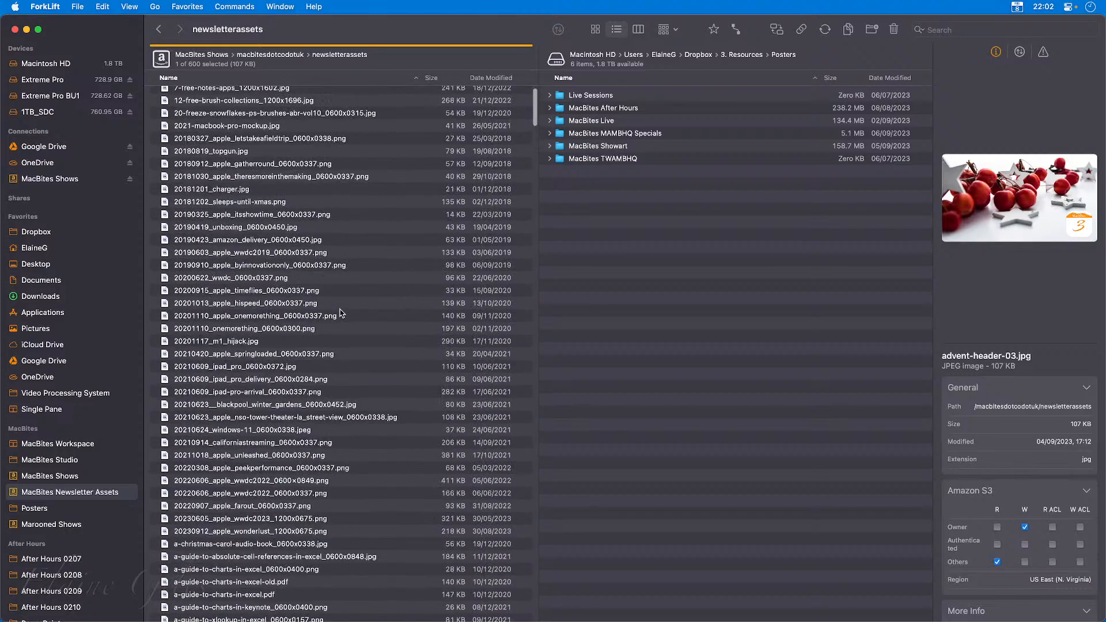
pyautogui.scroll(-7, 340, 313)
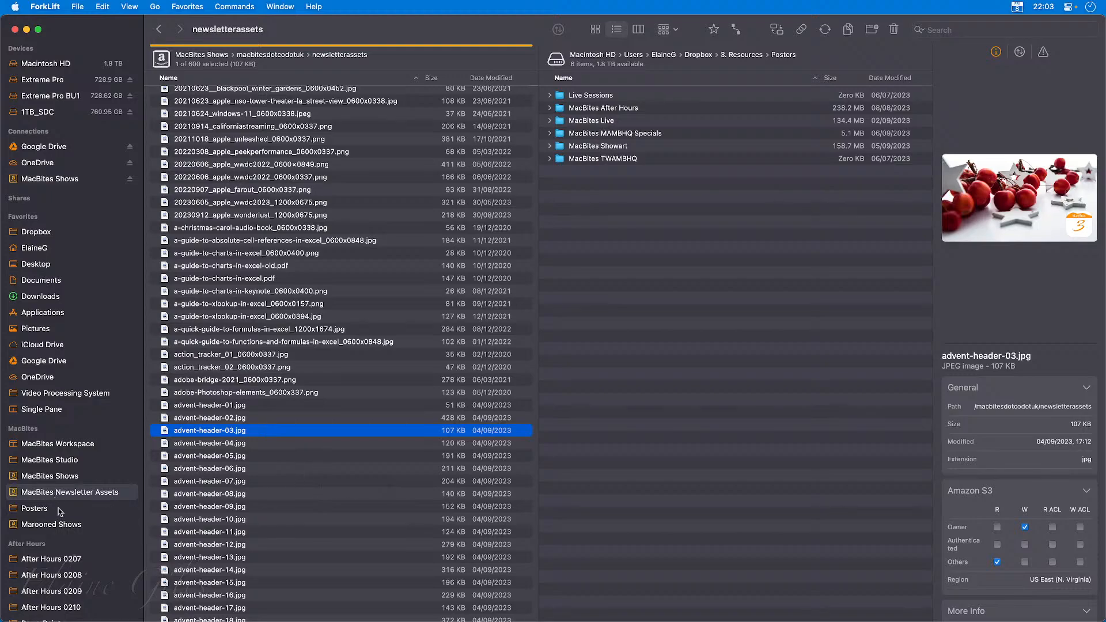
# Open the Marooned Shows connection and select the latest episode, marooned-at-macbites-hq-day-1148.mp3.
pyautogui.click(63, 527)
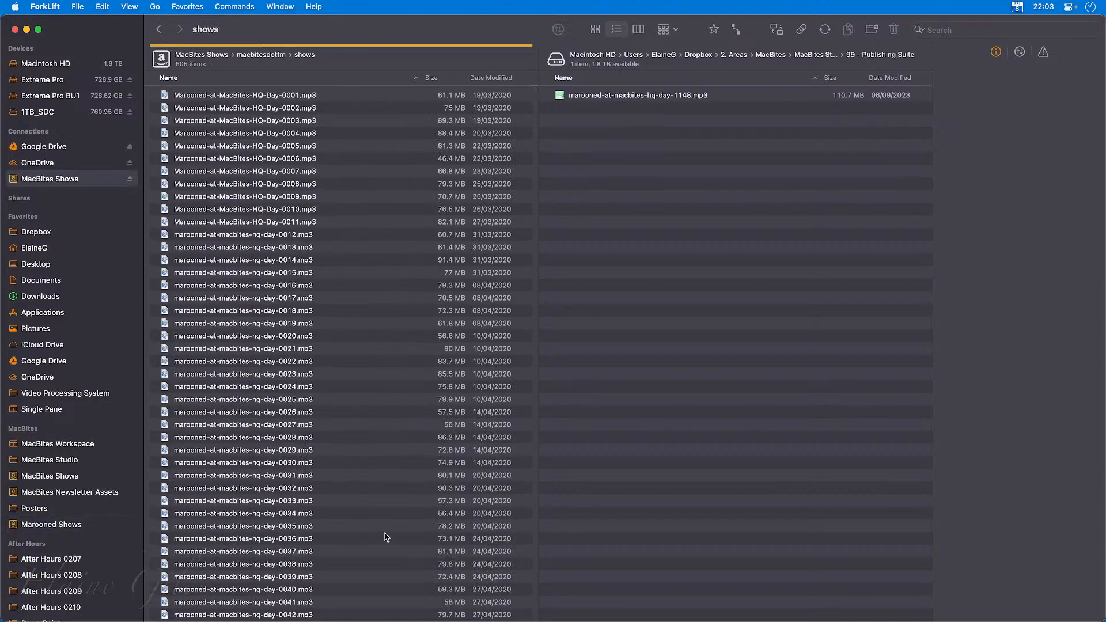
pyautogui.scroll(-10, 385, 536)
pyautogui.scroll(-20, 385, 536)
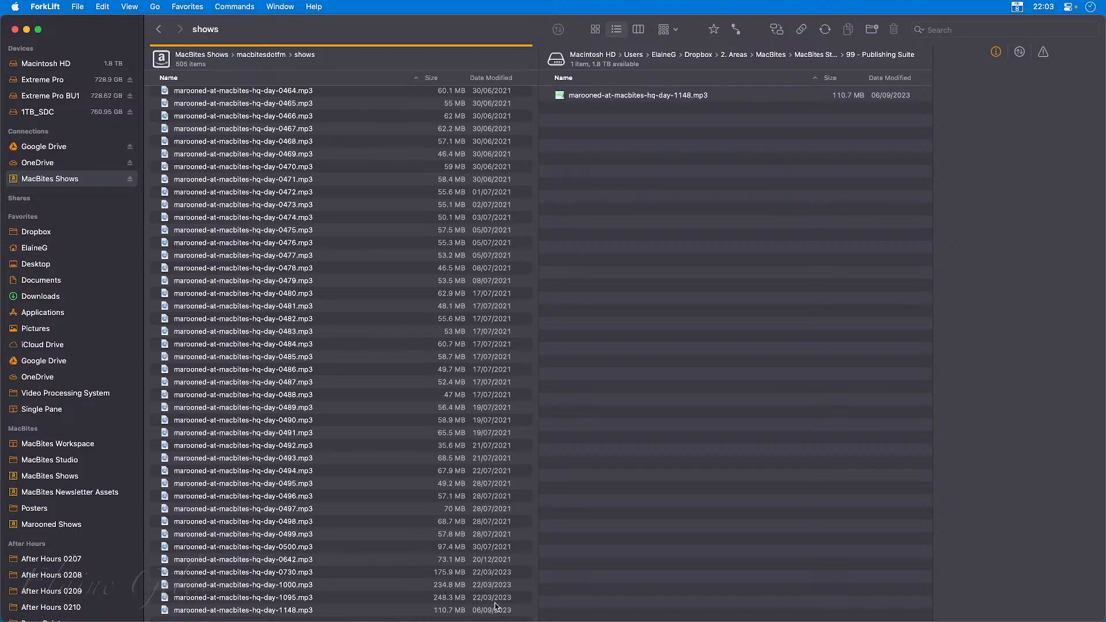
pyautogui.click(332, 614)
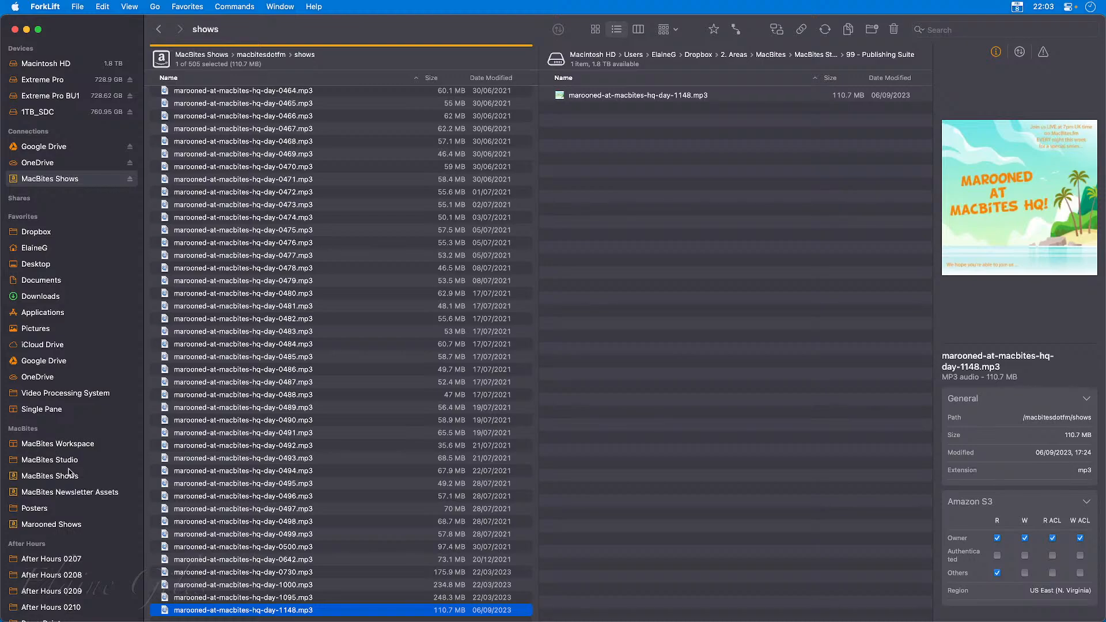
# Open the PowerPoint favourite, select all the folders listed above its files from ____Templates to After Hours - 0206 - 20230901, and clear the selection.
pyautogui.scroll(-1, 85, 481)
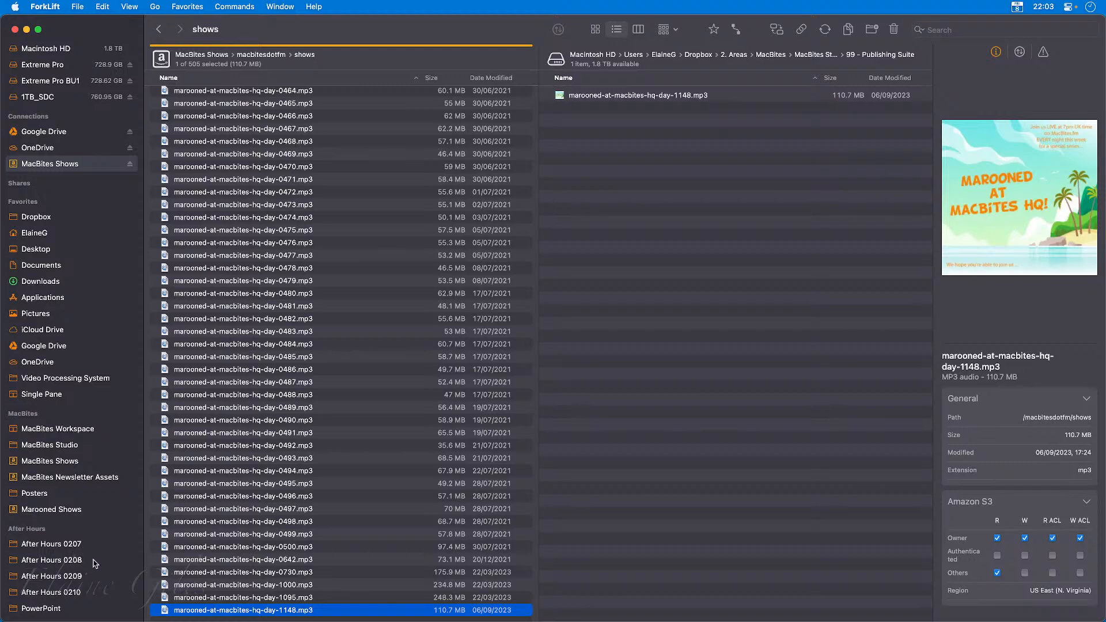
pyautogui.click(55, 609)
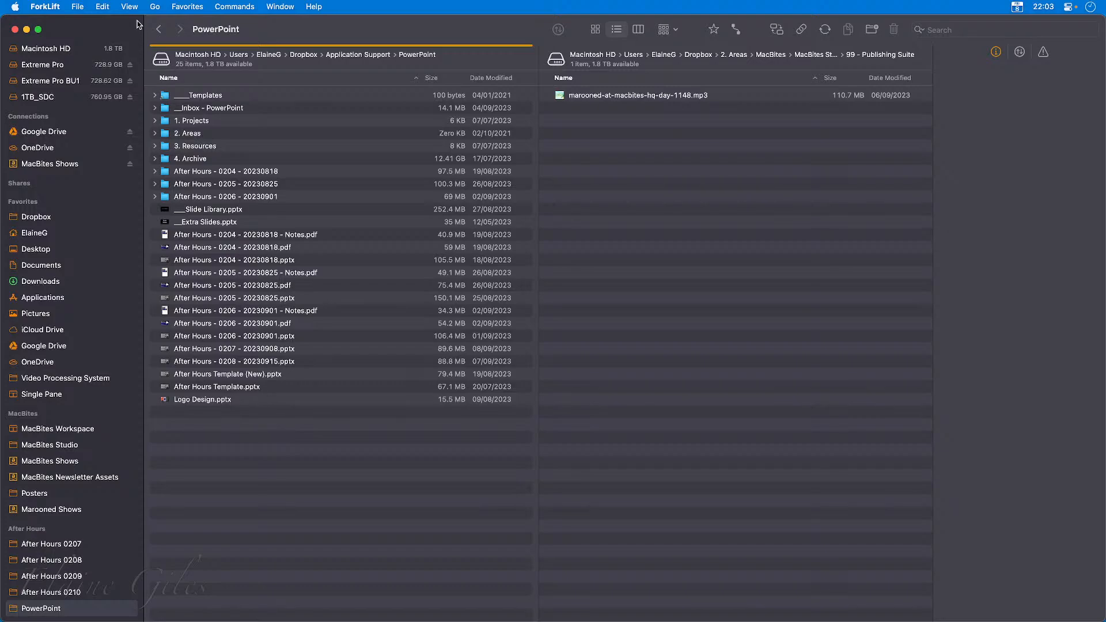
pyautogui.click(134, 5)
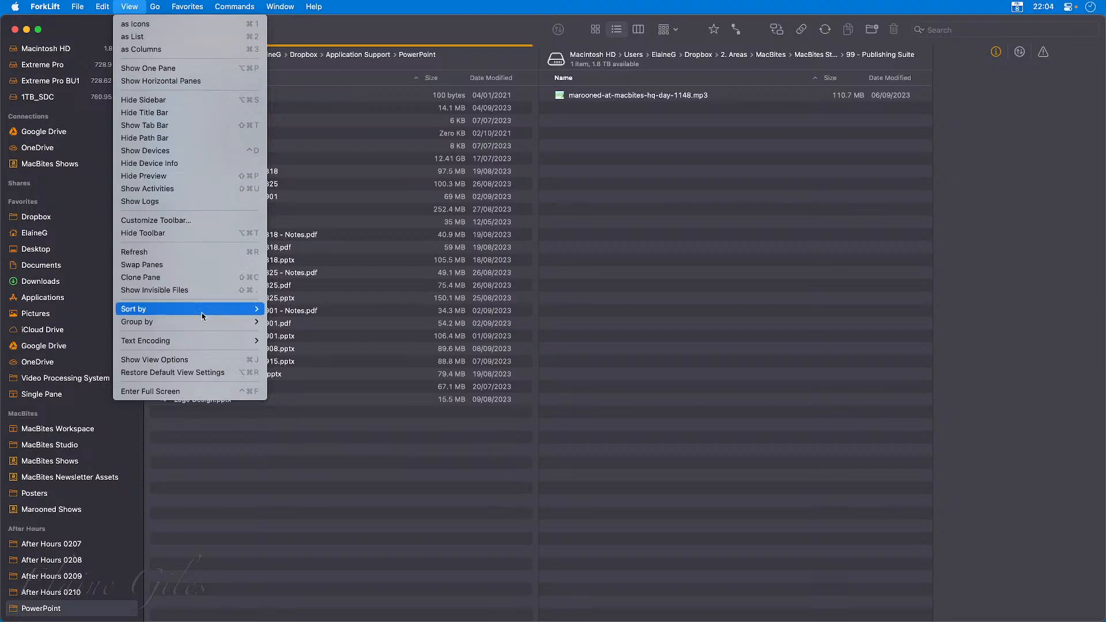
pyautogui.moveTo(205, 314)
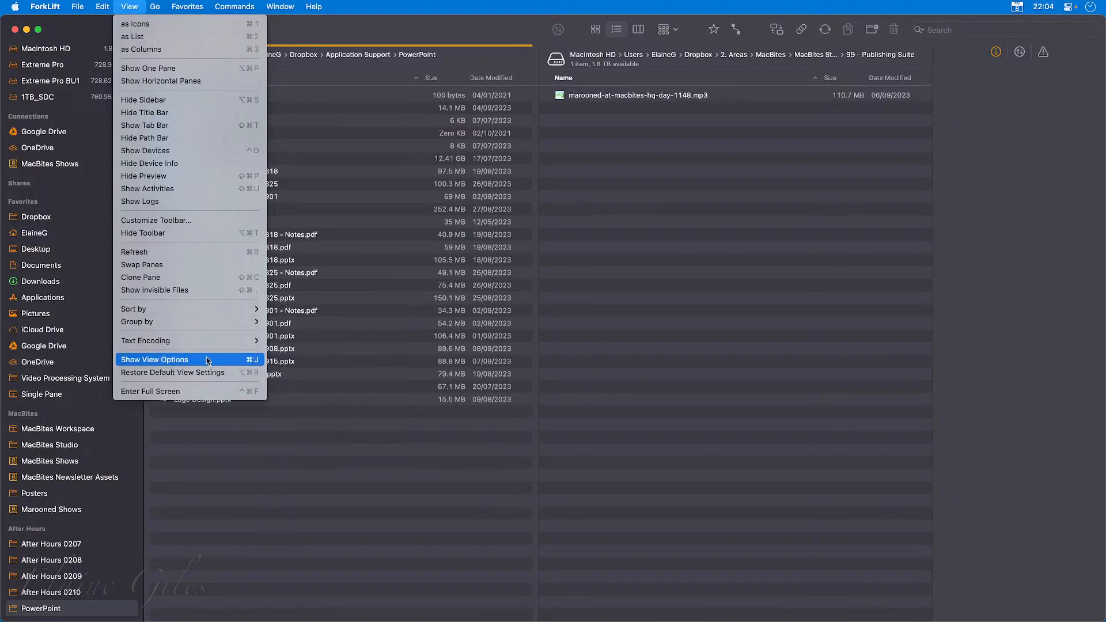
pyautogui.click(256, 502)
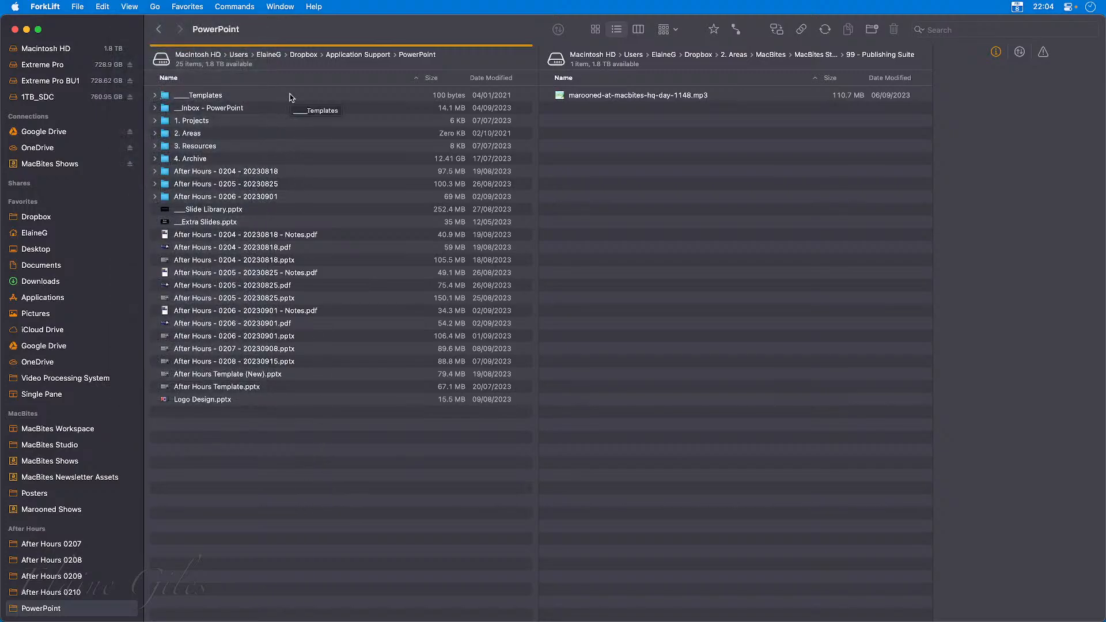
pyautogui.moveTo(291, 100); pyautogui.dragTo(260, 214)
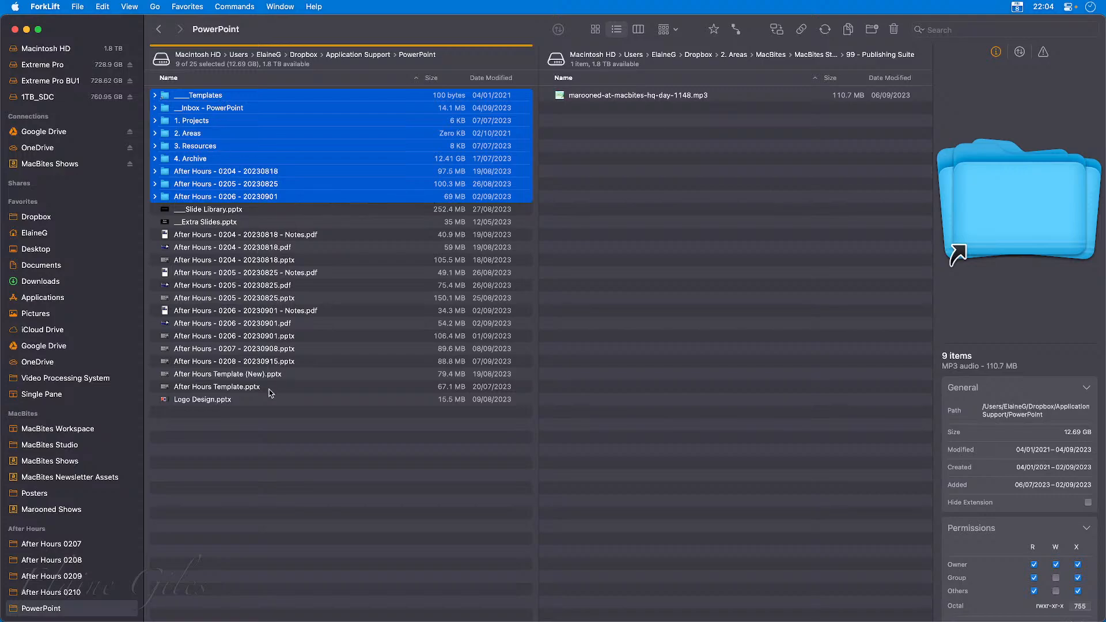
pyautogui.click(284, 461)
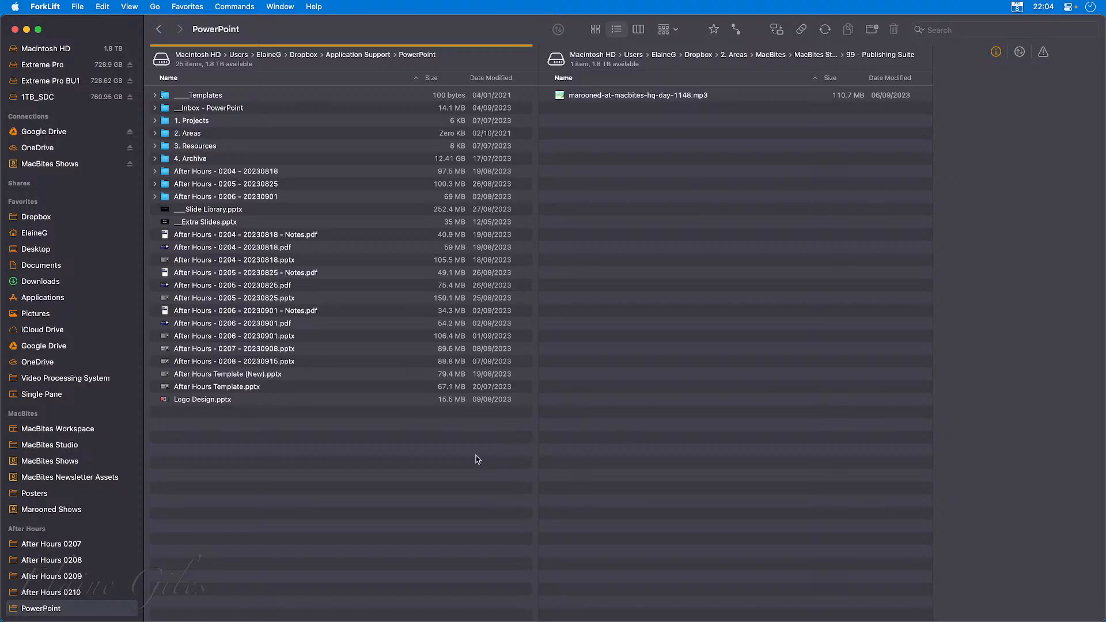
# Switch the window to a single pane and restore the dual-pane layout.
pyautogui.click(127, 6)
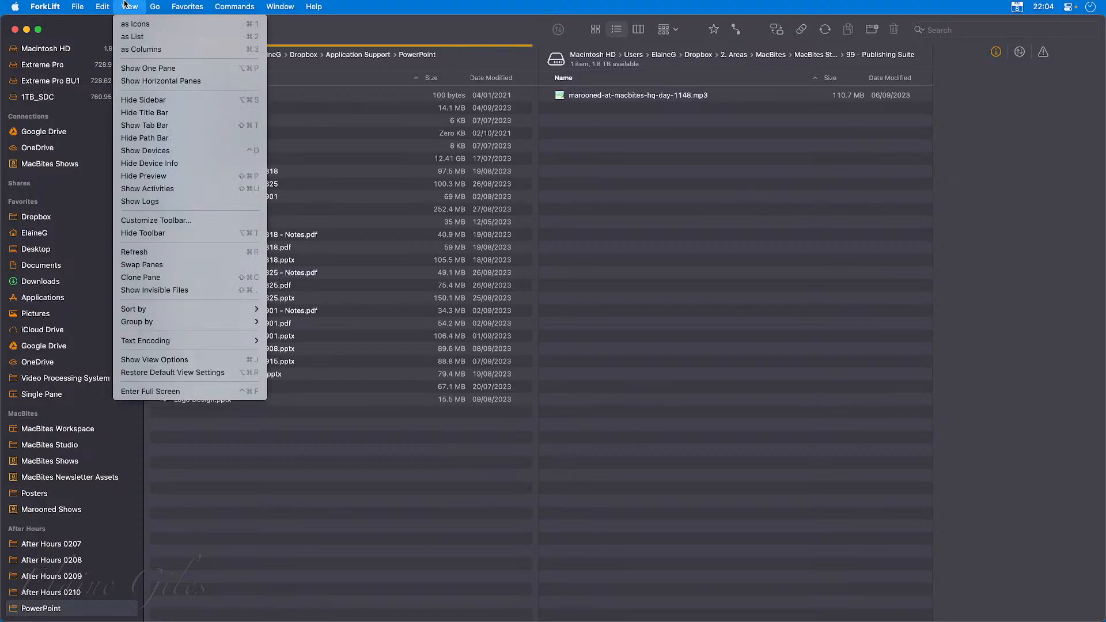
pyautogui.click(156, 71)
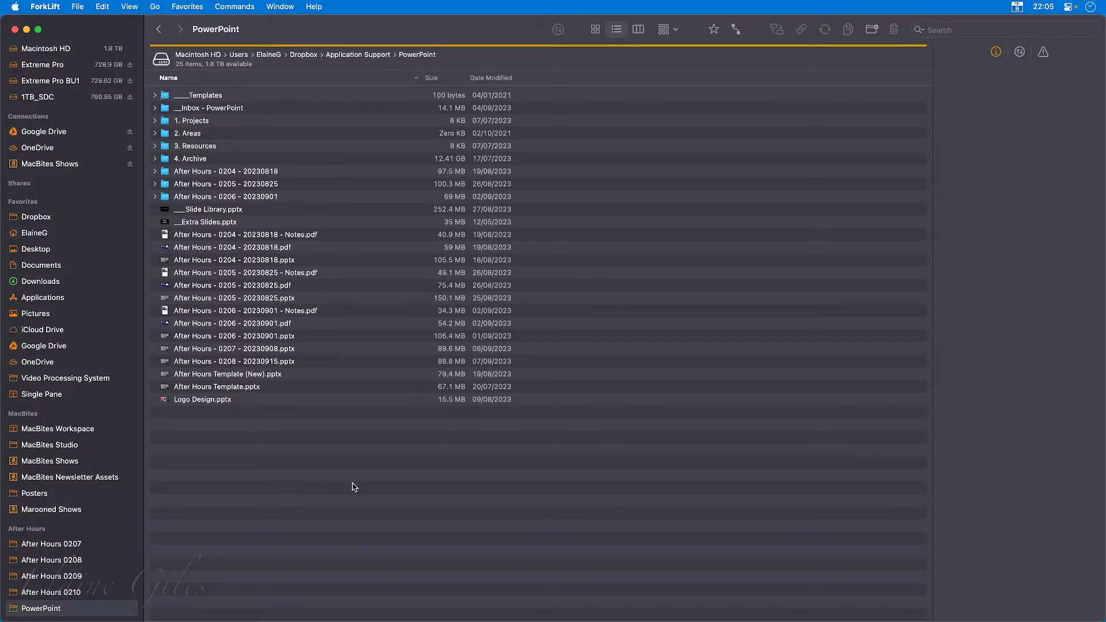
pyautogui.press('super+u')
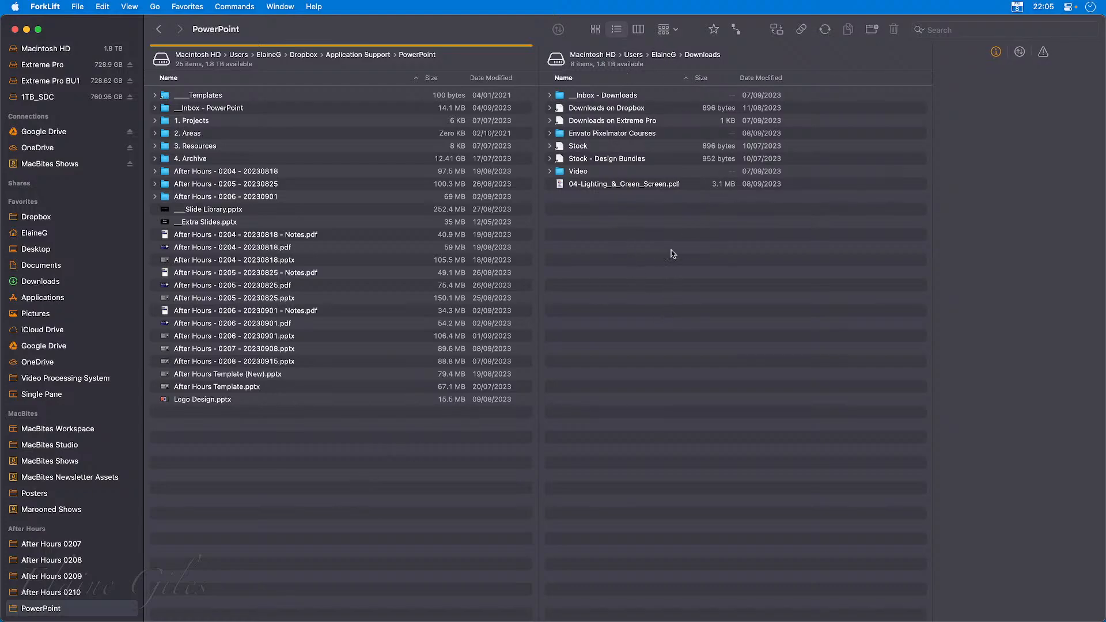
# Show Extreme Pro and Extreme Pro BU1 side by side and move Archive.zip into BU1's __Inbox - Extreme Pro folder.
pyautogui.click(44, 65)
pyautogui.click(642, 269)
pyautogui.click(58, 82)
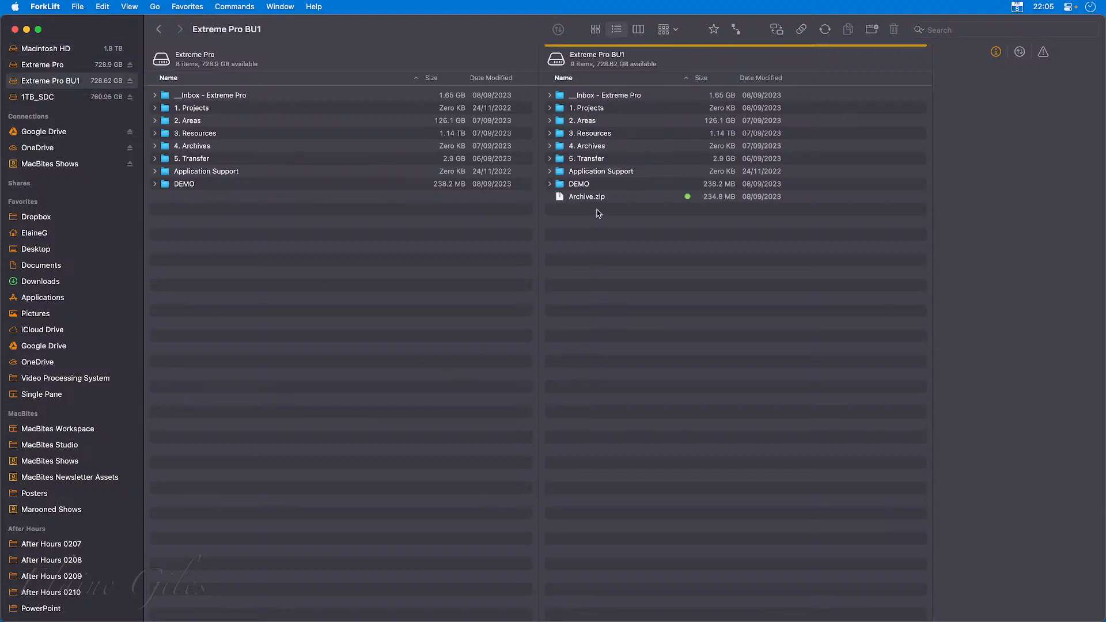
pyautogui.moveTo(593, 198); pyautogui.dragTo(602, 98)
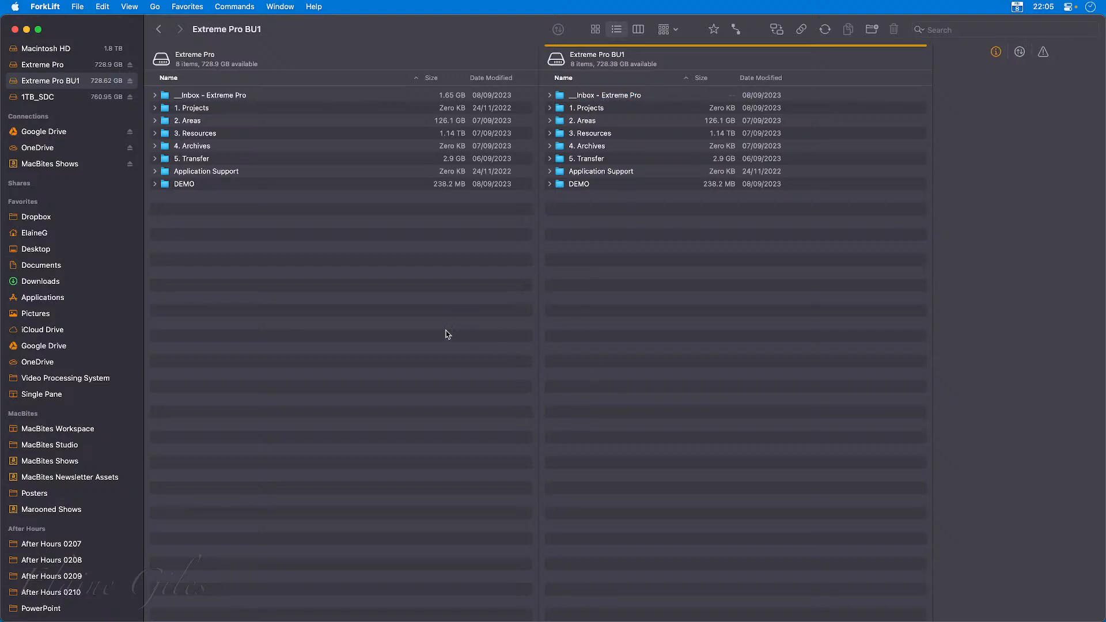
# Add a second tab to the Extreme Pro pane and display the Posters favourite in it.
pyautogui.click(463, 362)
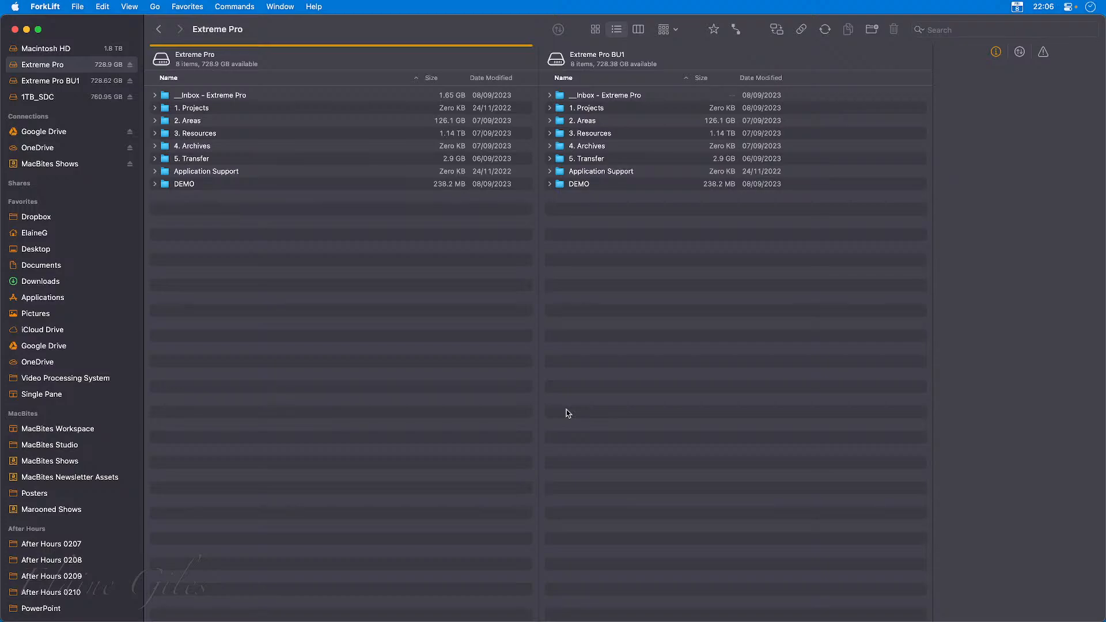
pyautogui.press('super+t')
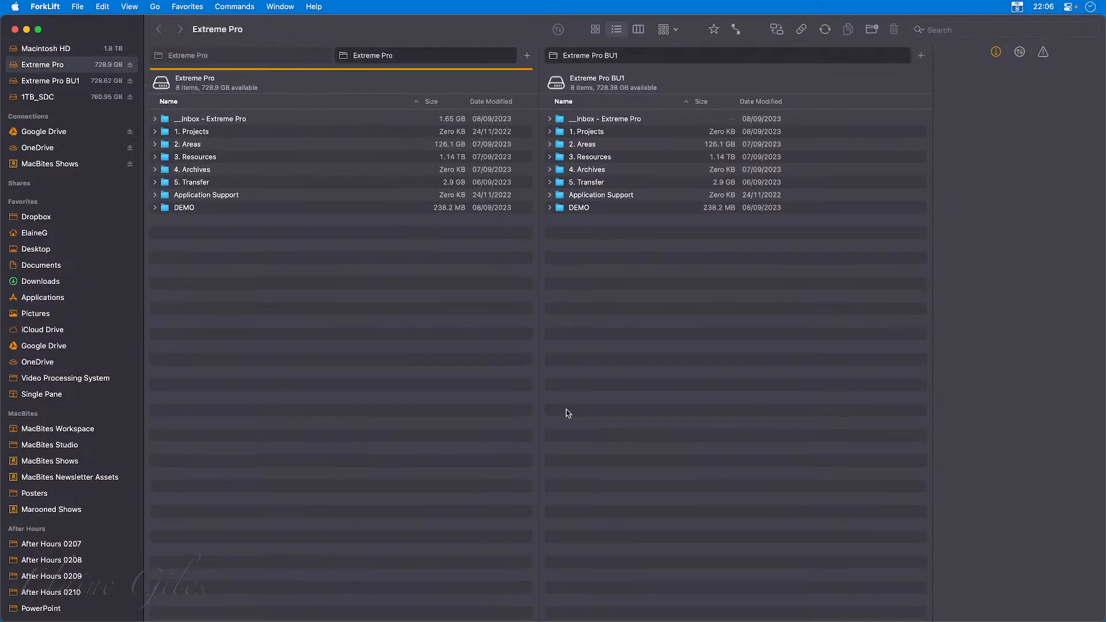
pyautogui.click(289, 61)
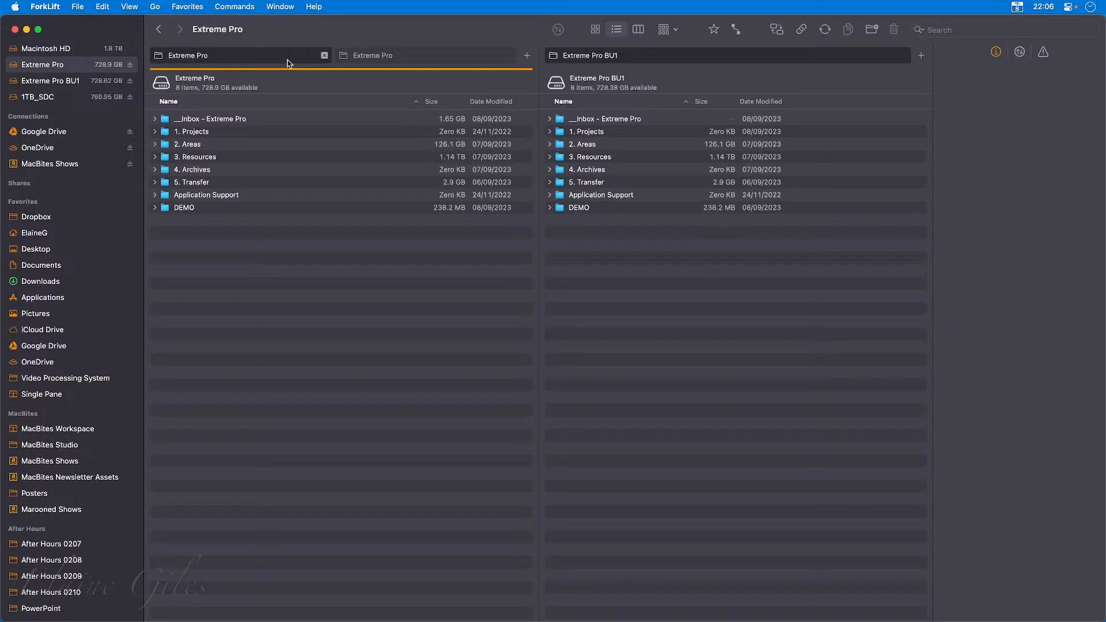
pyautogui.click(383, 61)
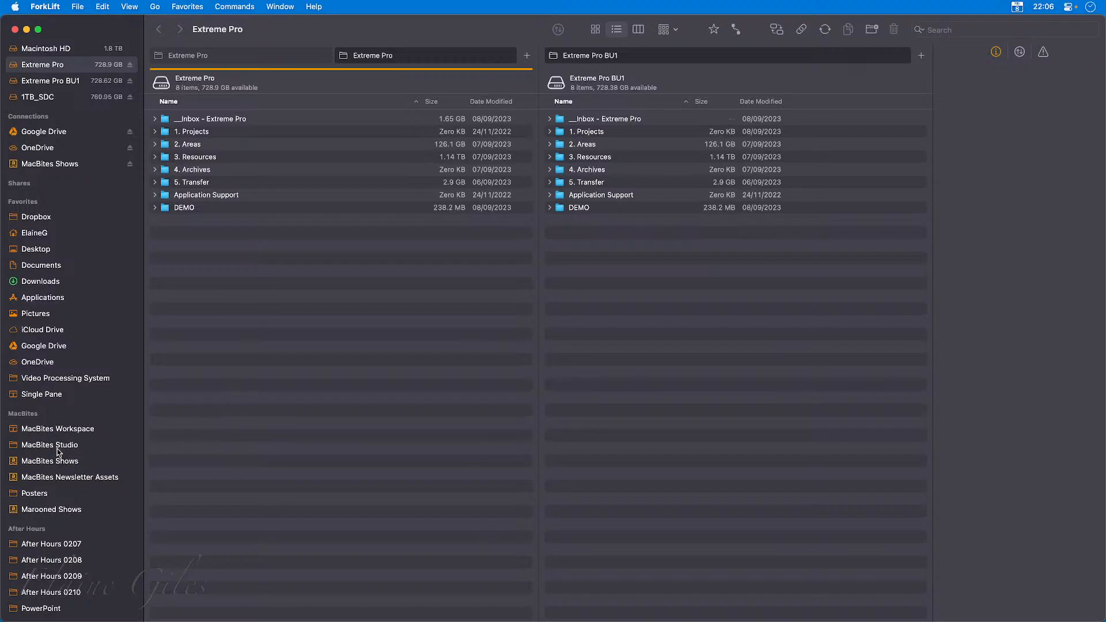
pyautogui.click(44, 493)
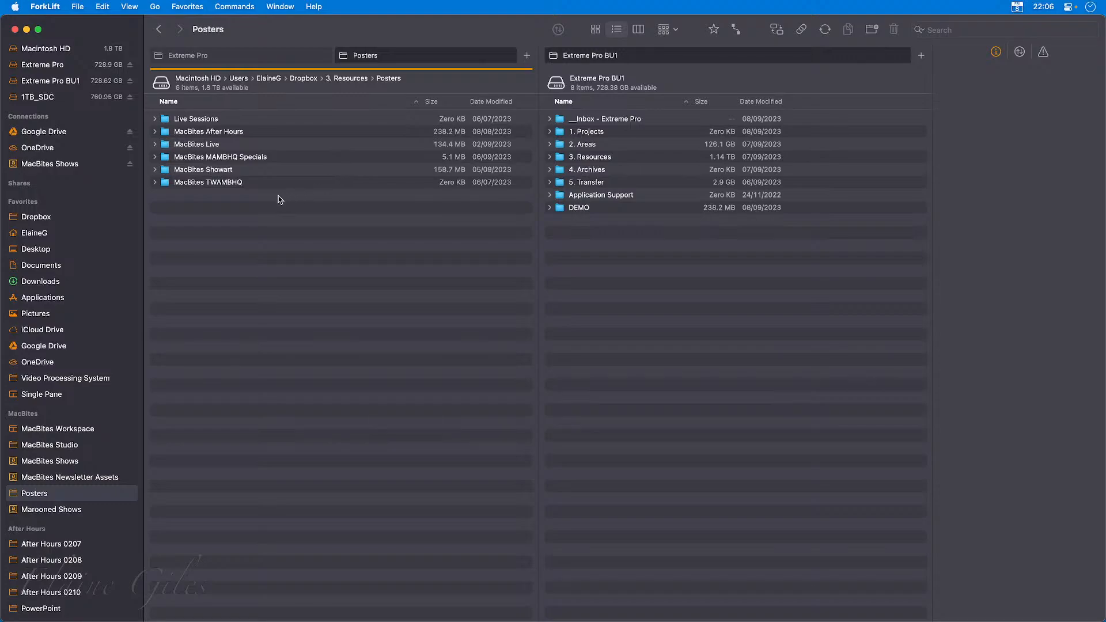
# Switch between the Extreme Pro and Posters tabs, and add three more Posters tabs plus a second Extreme Pro BU1 tab.
pyautogui.click(252, 54)
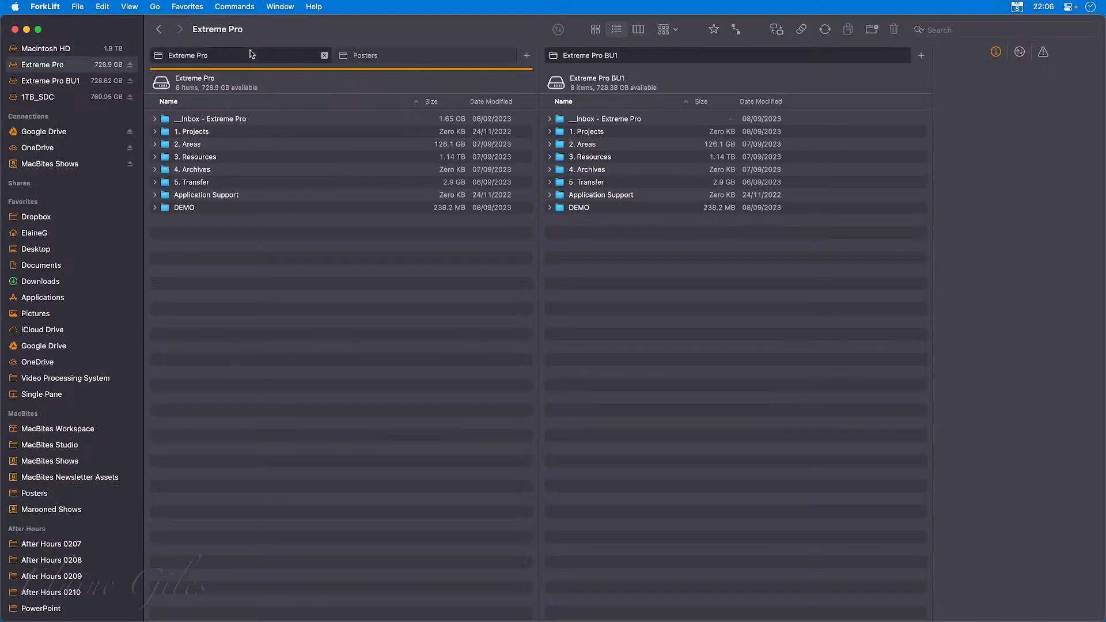
pyautogui.click(400, 60)
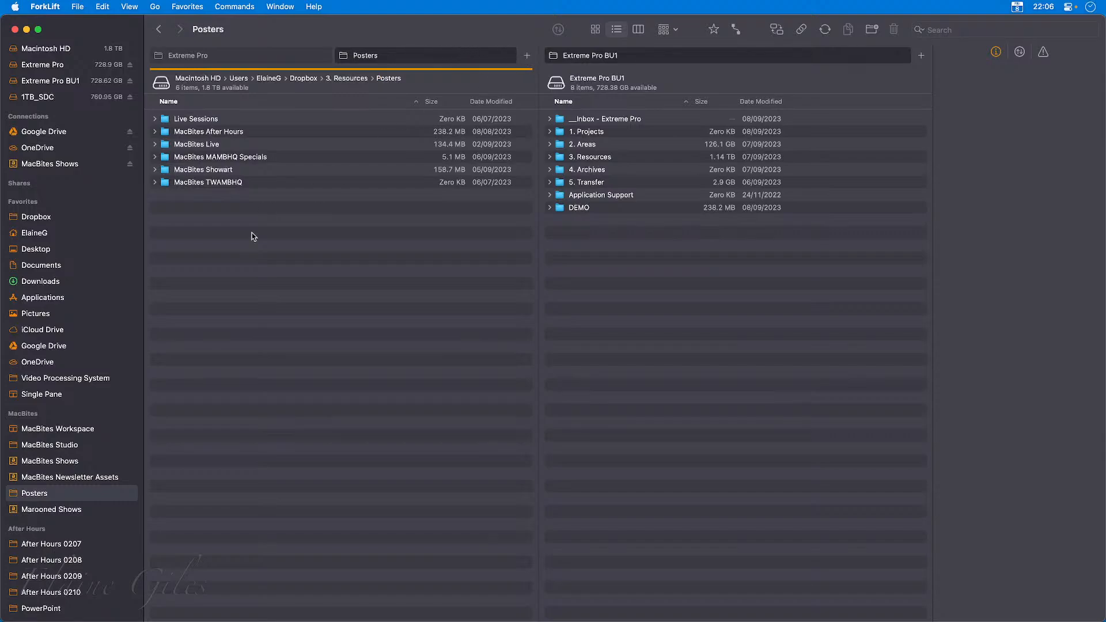
pyautogui.press('super+t')
pyautogui.press('super+t')
pyautogui.press('super+t')
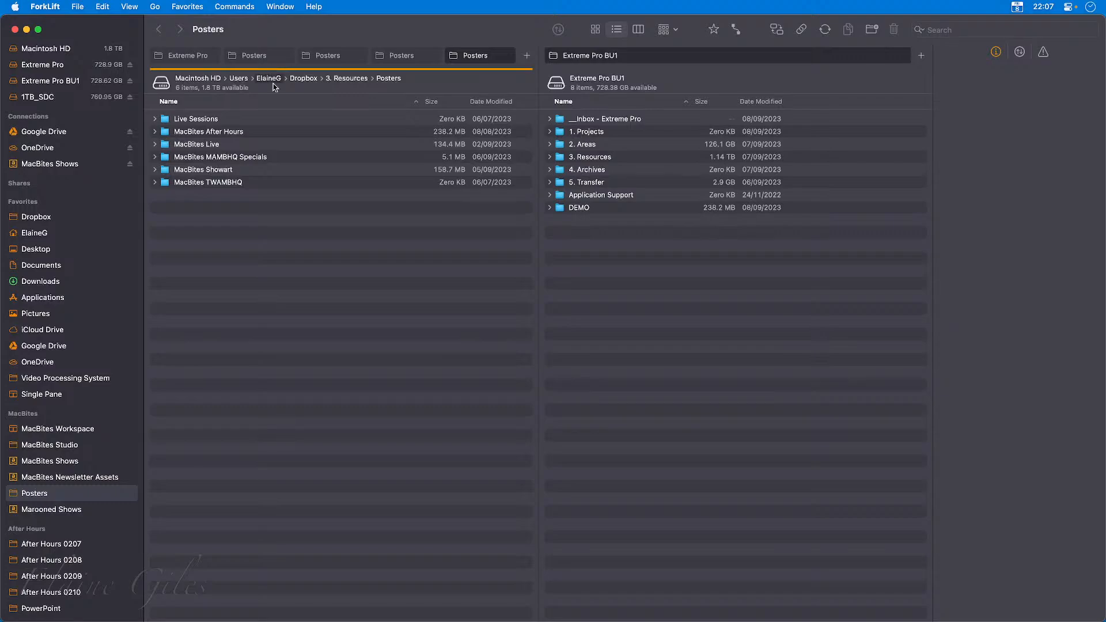
pyautogui.click(921, 55)
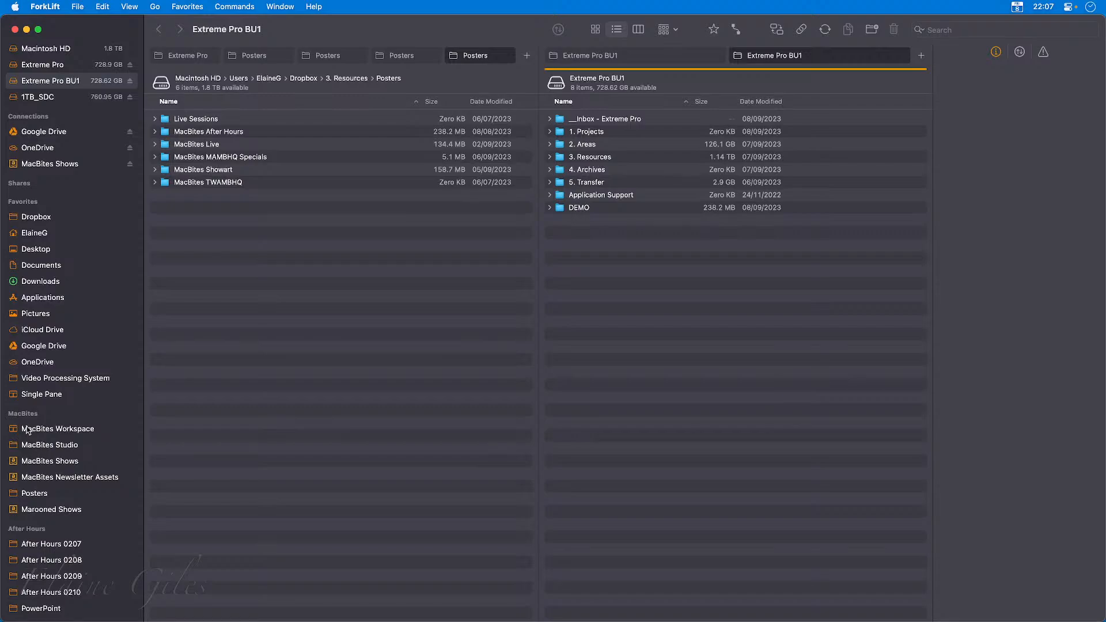
# Open MacBites Workspace with evenly sized panes and examine its Audio Hijack, __ Inbox - MacBites Studio, 99 - Publishing Suite and newsletterassets tabs.
pyautogui.click(14, 432)
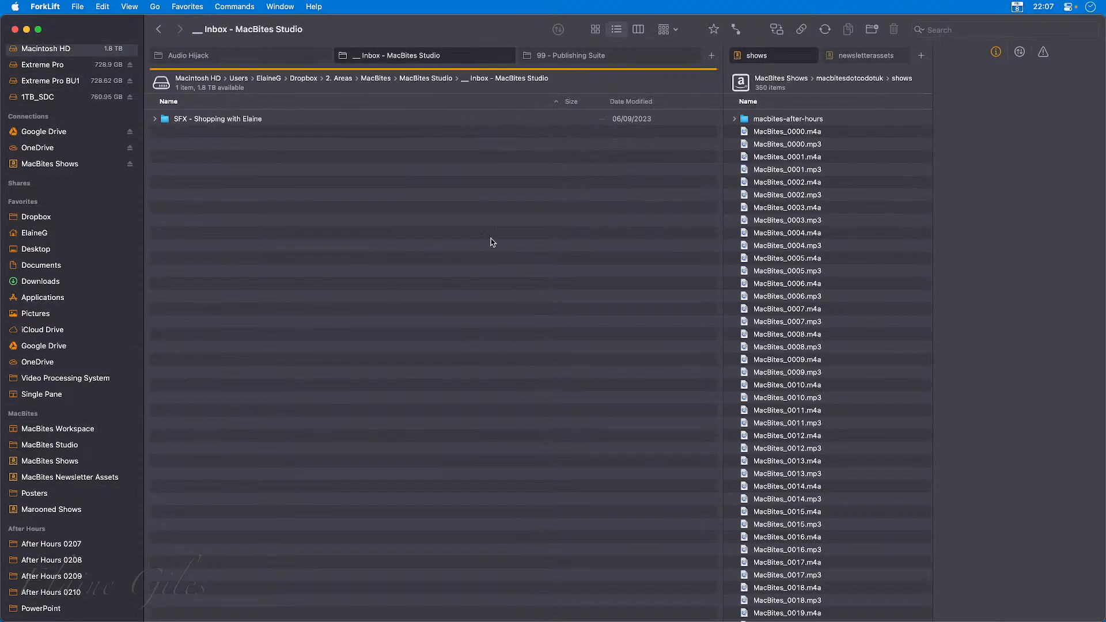
pyautogui.moveTo(723, 159); pyautogui.dragTo(542, 161)
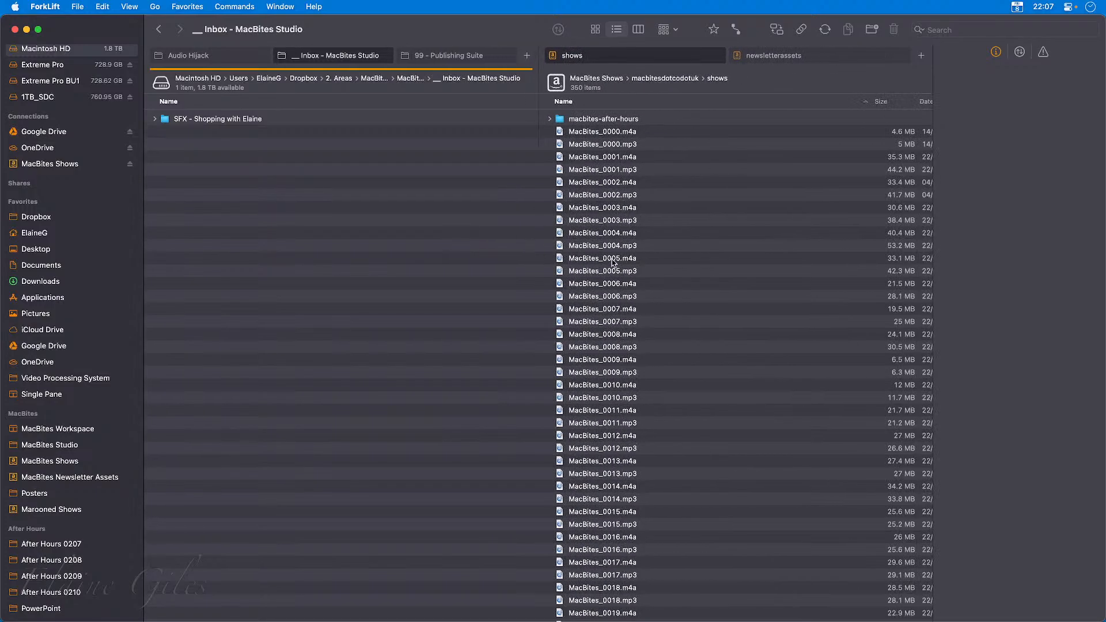
pyautogui.click(197, 57)
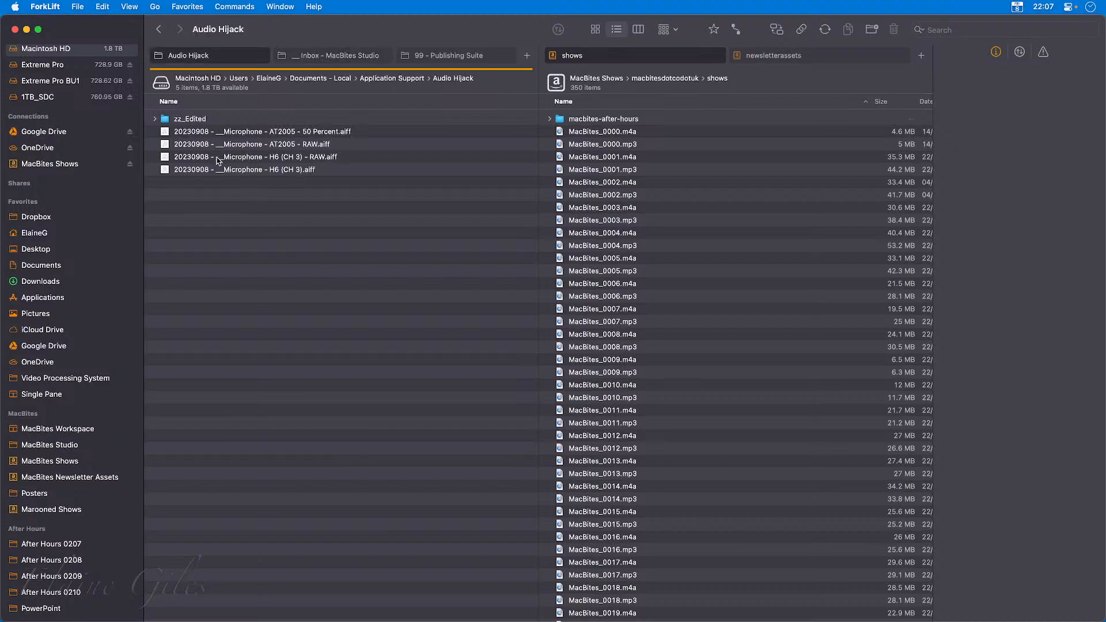
pyautogui.click(336, 60)
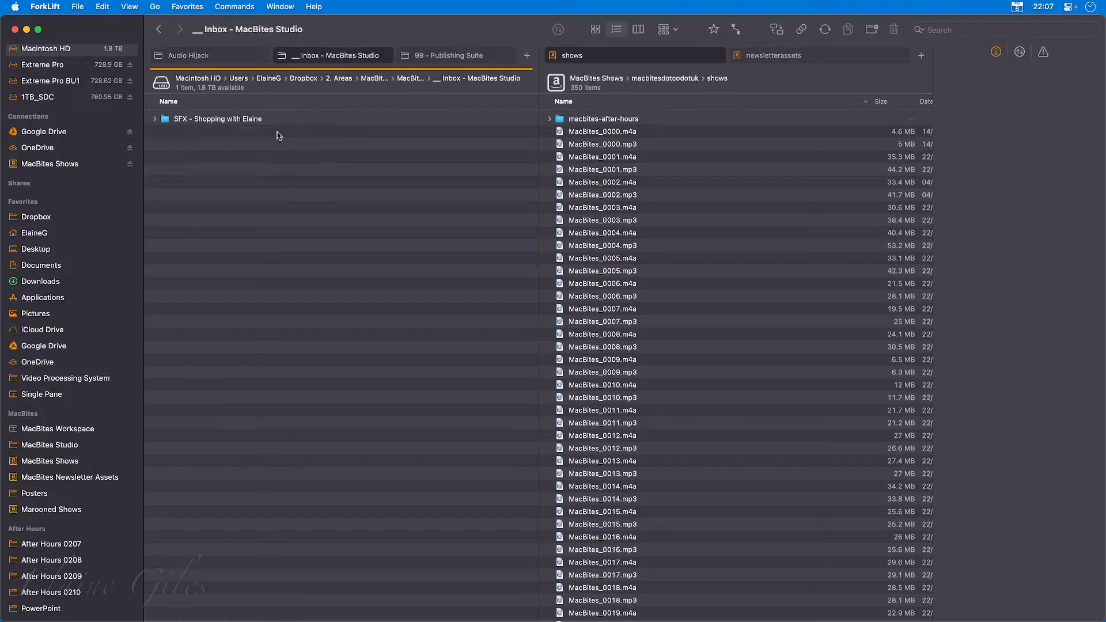
pyautogui.click(464, 56)
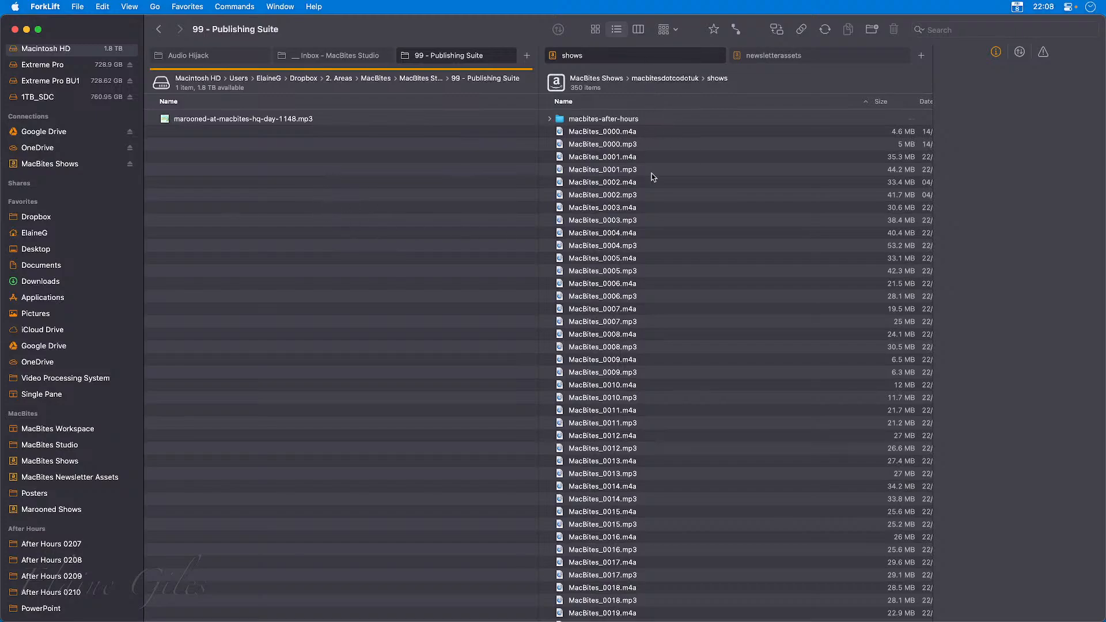
pyautogui.click(330, 120)
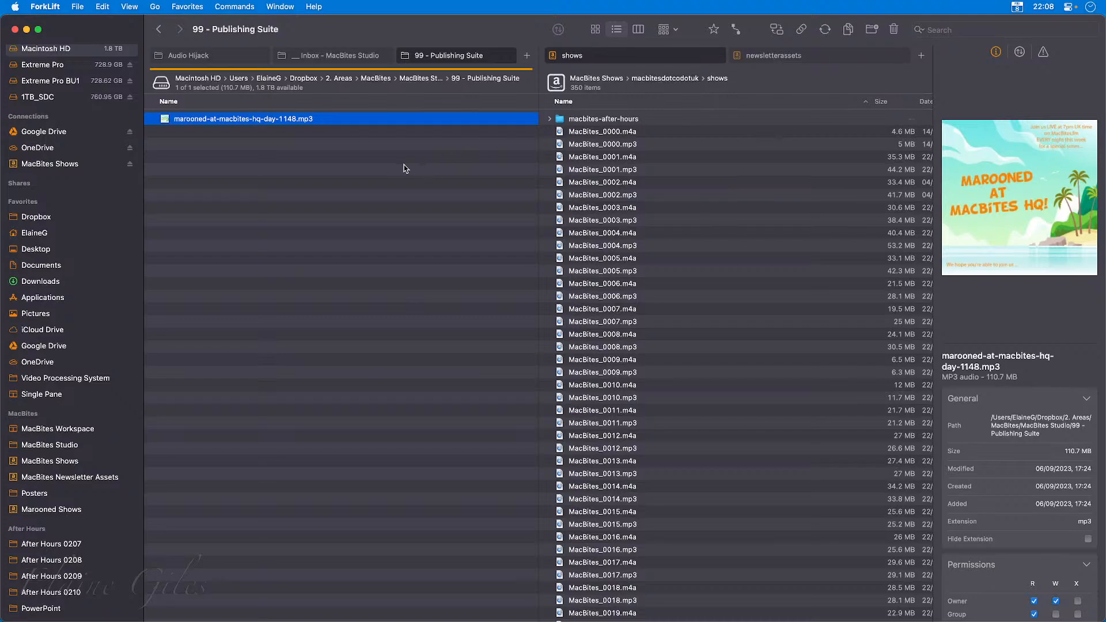
pyautogui.click(783, 56)
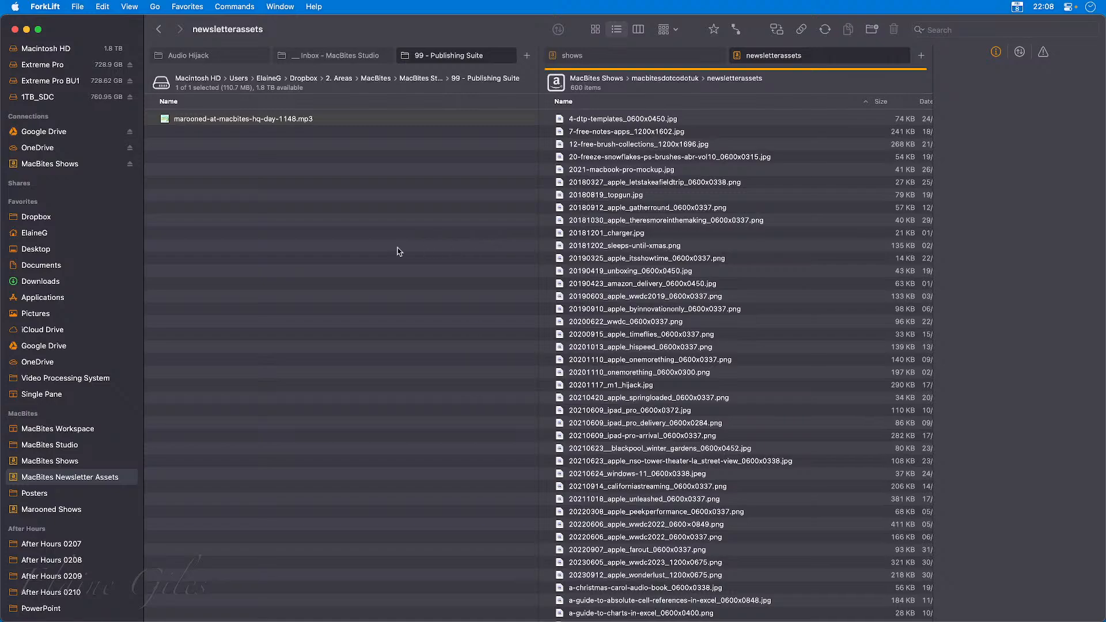
pyautogui.click(508, 56)
pyautogui.click(508, 56)
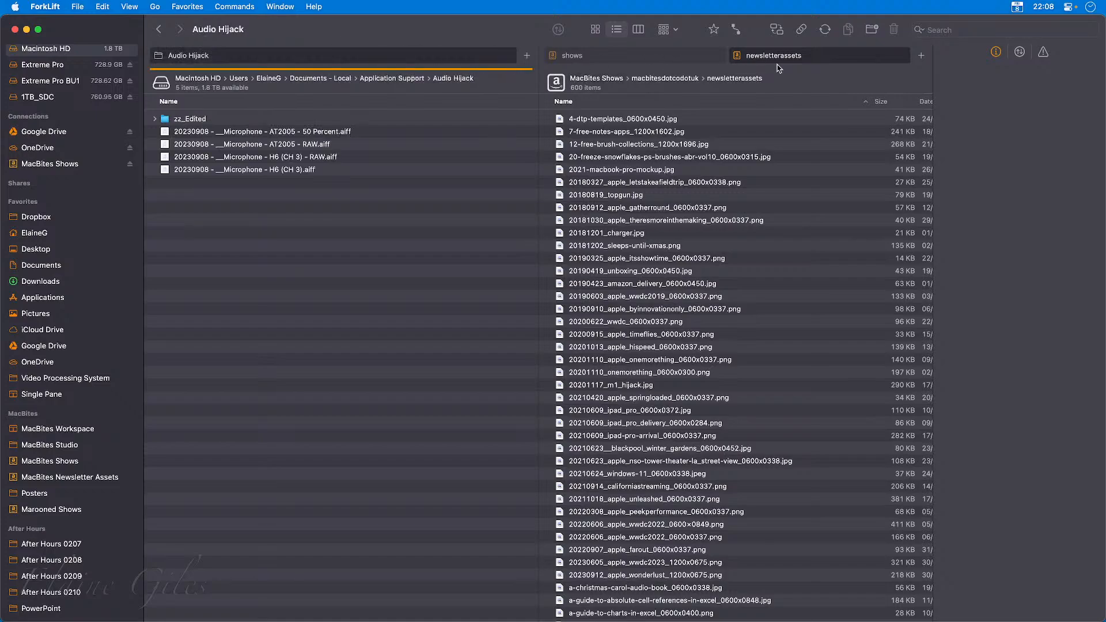
pyautogui.click(719, 56)
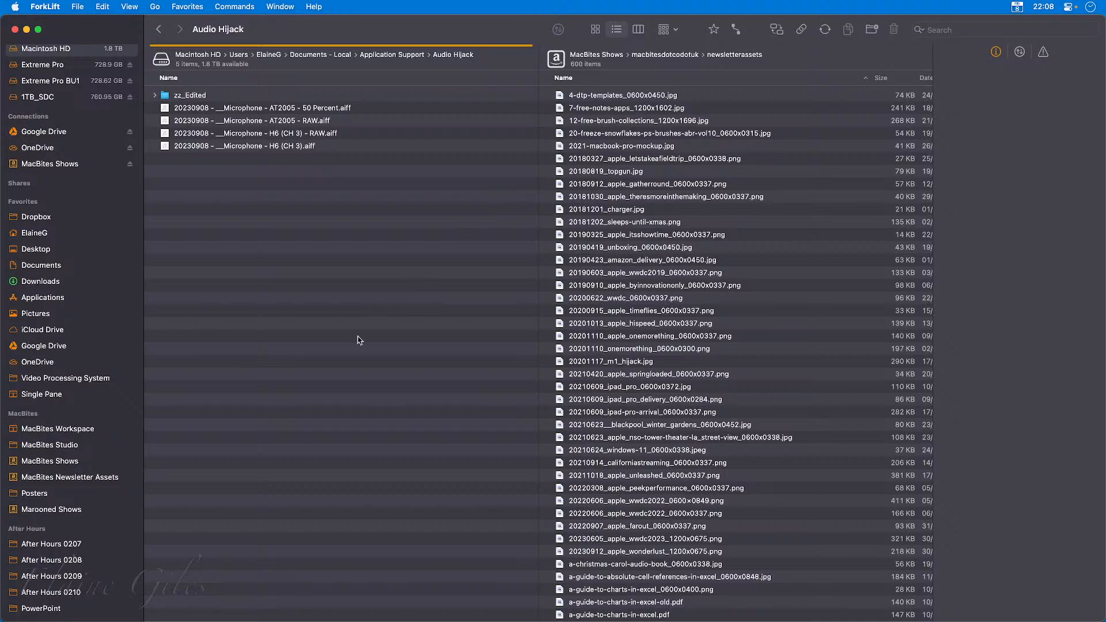
# Reopen MacBites Workspace, keep only the 99 - Publishing Suite and newsletterassets tabs, and make both panes equally wide.
pyautogui.click(58, 429)
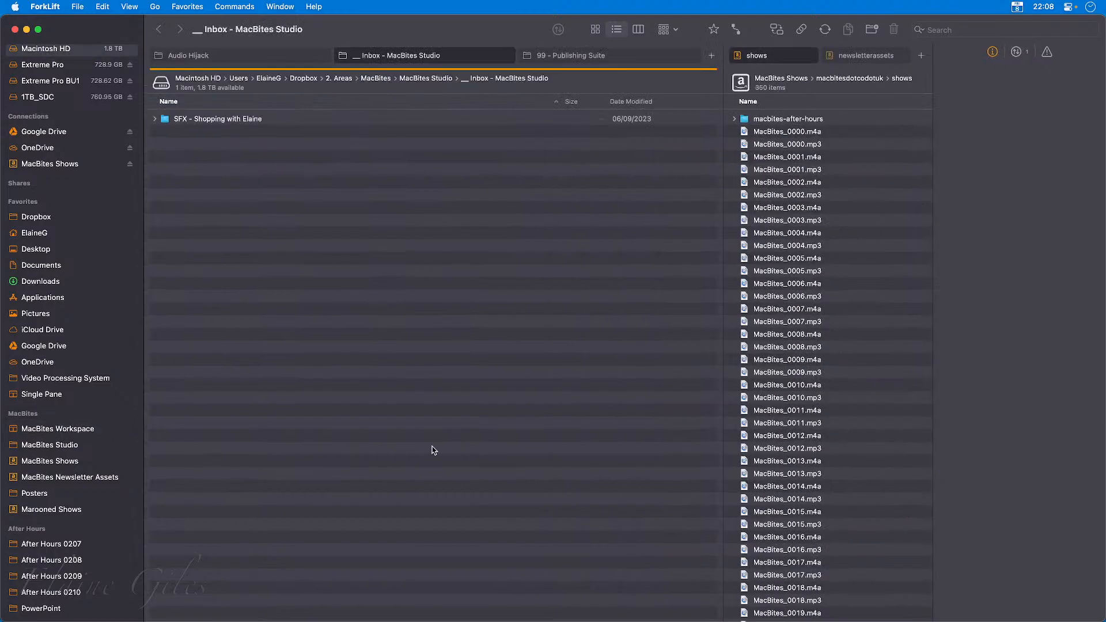
pyautogui.click(326, 56)
pyautogui.click(416, 56)
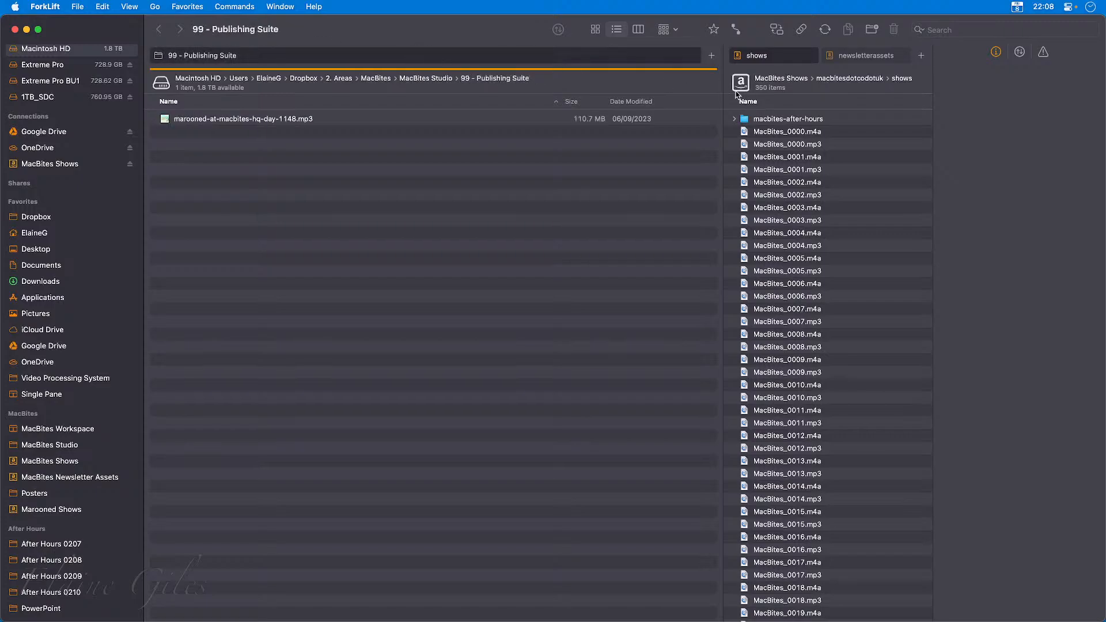
pyautogui.click(812, 55)
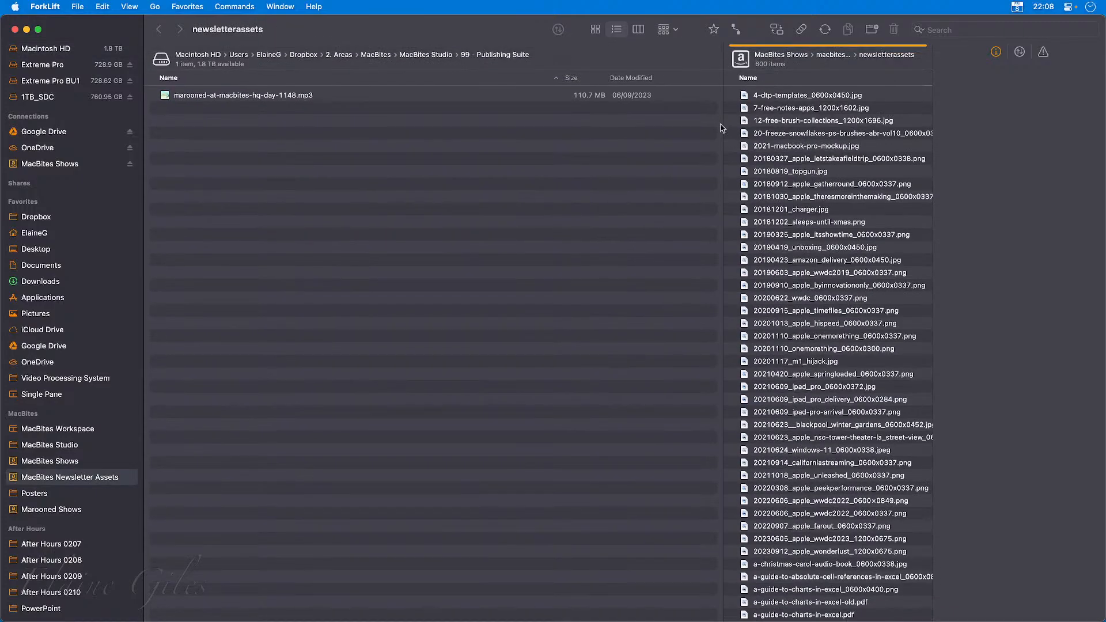
pyautogui.moveTo(720, 129); pyautogui.dragTo(546, 137)
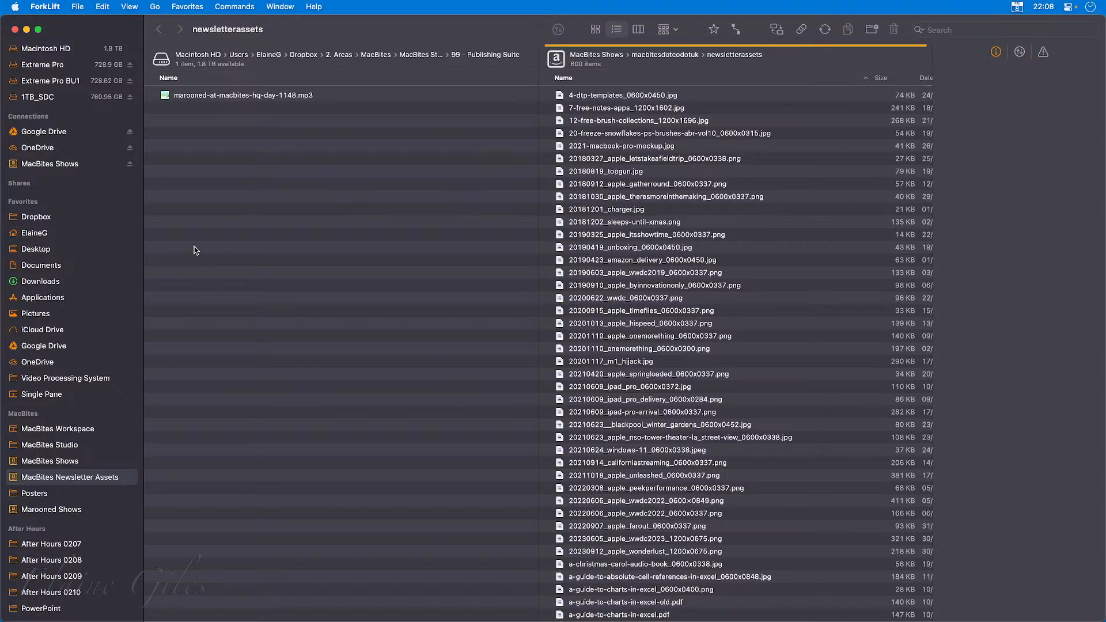
# Replace newsletterassets with the Downloads favourite and swap the two panes.
pyautogui.click(71, 282)
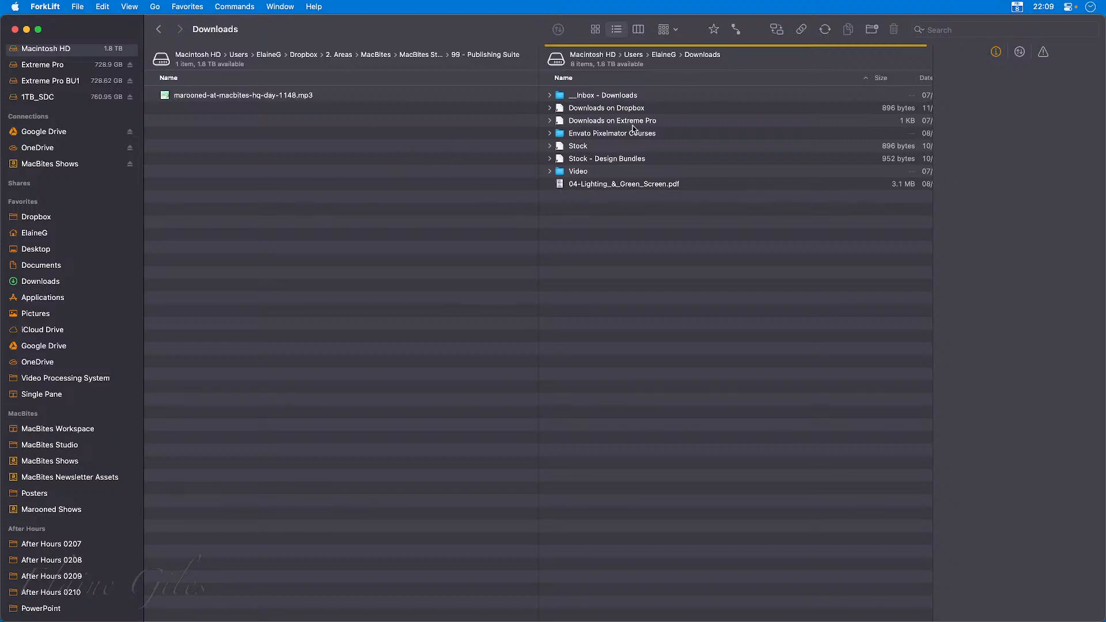
pyautogui.click(777, 30)
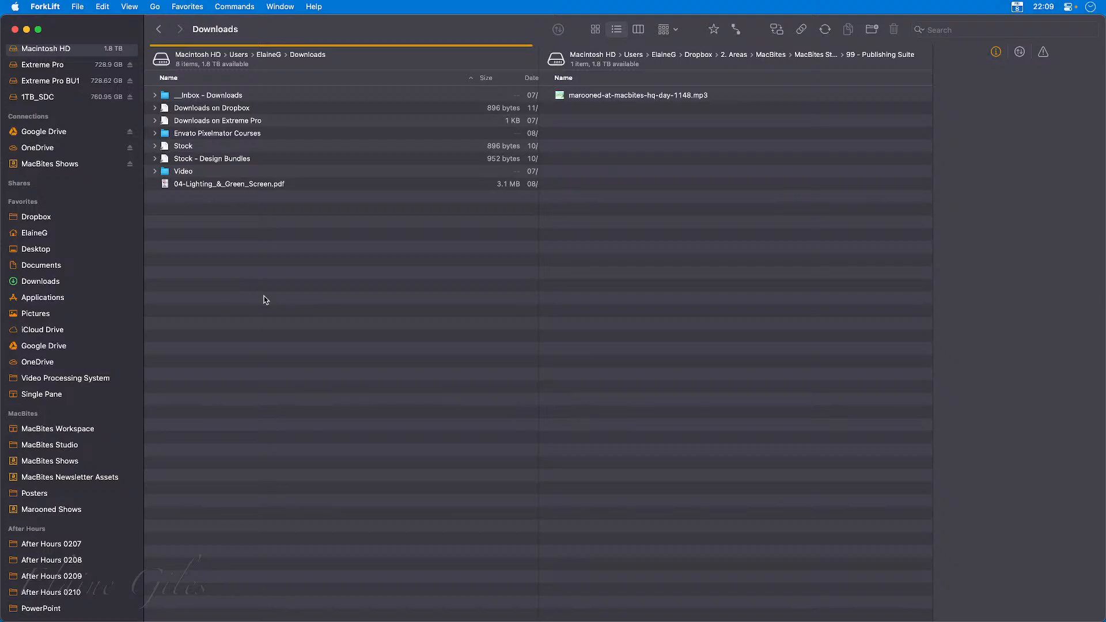
# Add two tabs beside Downloads, one showing Desktop and one showing the Google Drive favourite.
pyautogui.press('super+t')
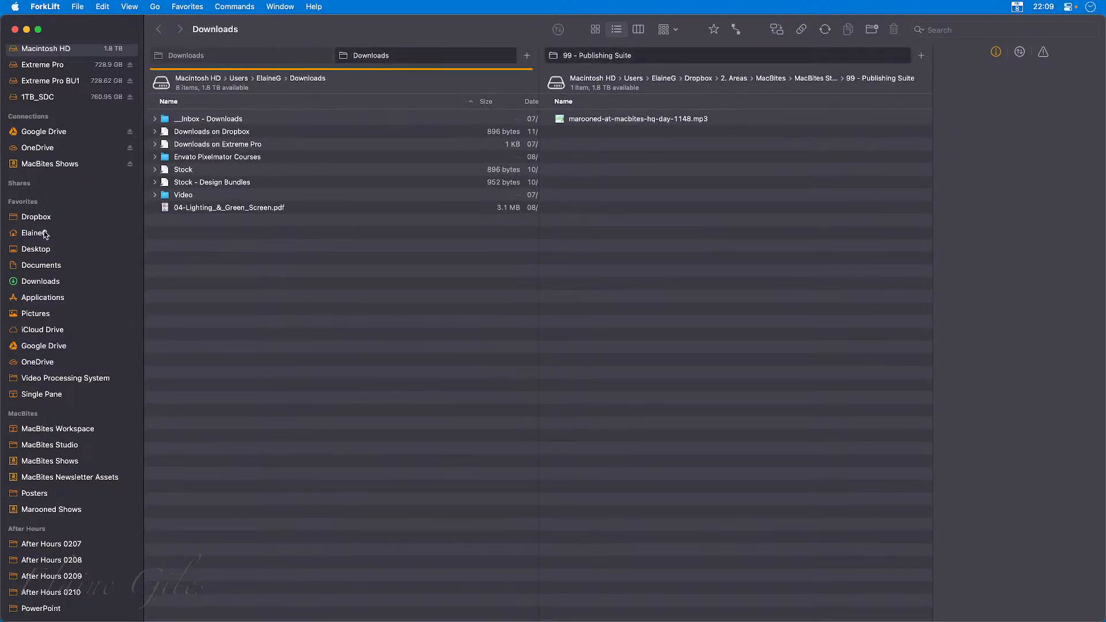
pyautogui.click(49, 249)
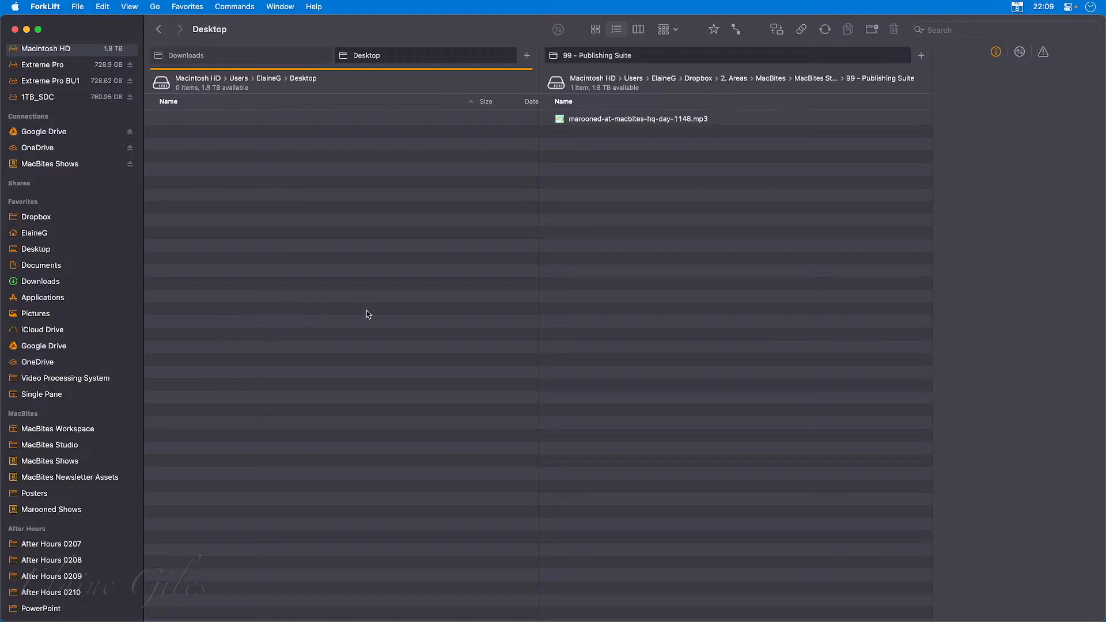
pyautogui.press('super+t')
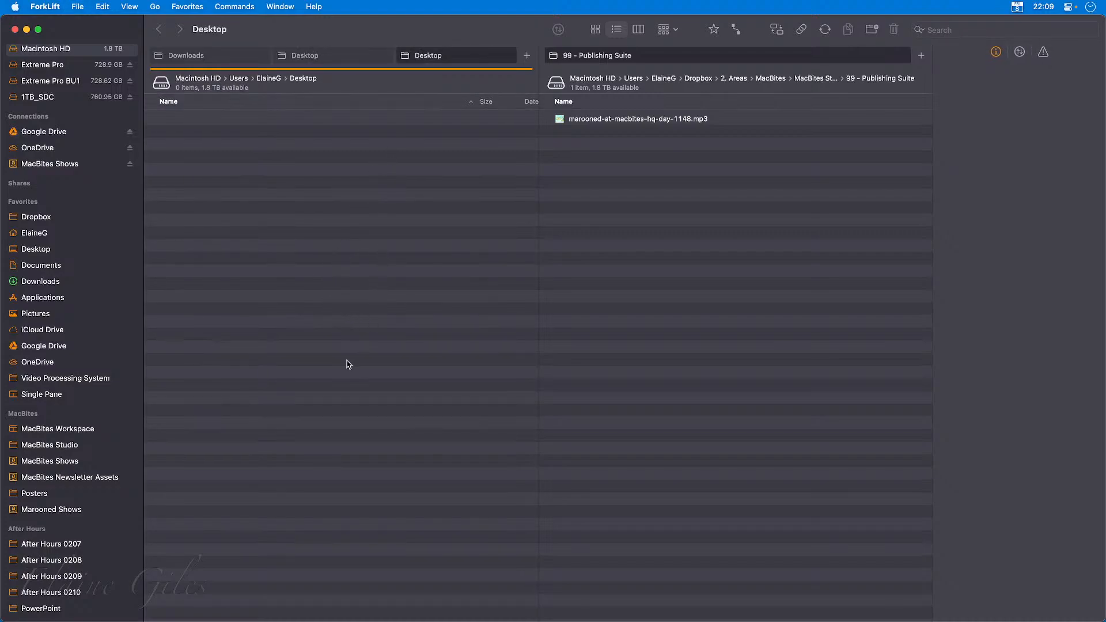
pyautogui.click(60, 347)
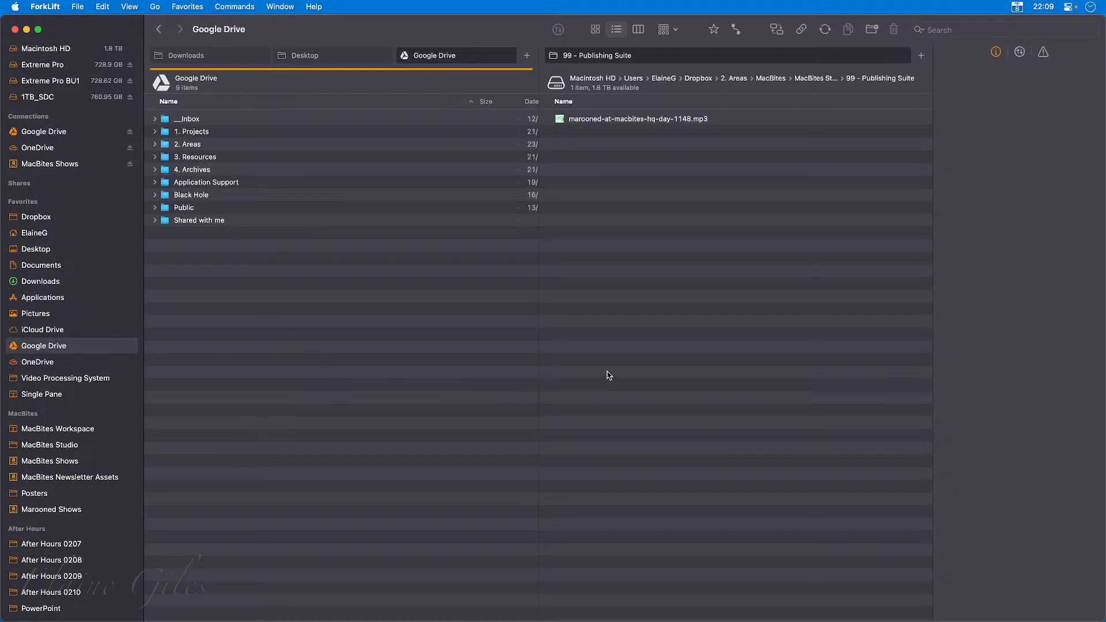
# Open the MacBites Shows favourite in the 99 - Publishing Suite pane and add a second tab there for MacBites Newsletter Assets.
pyautogui.click(670, 330)
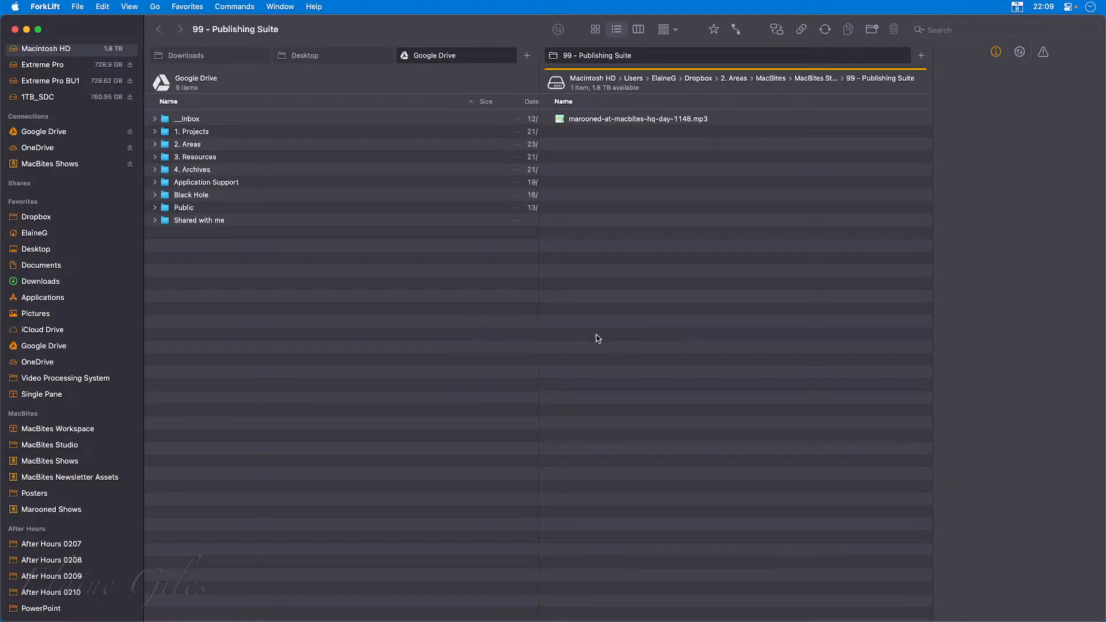
pyautogui.click(77, 465)
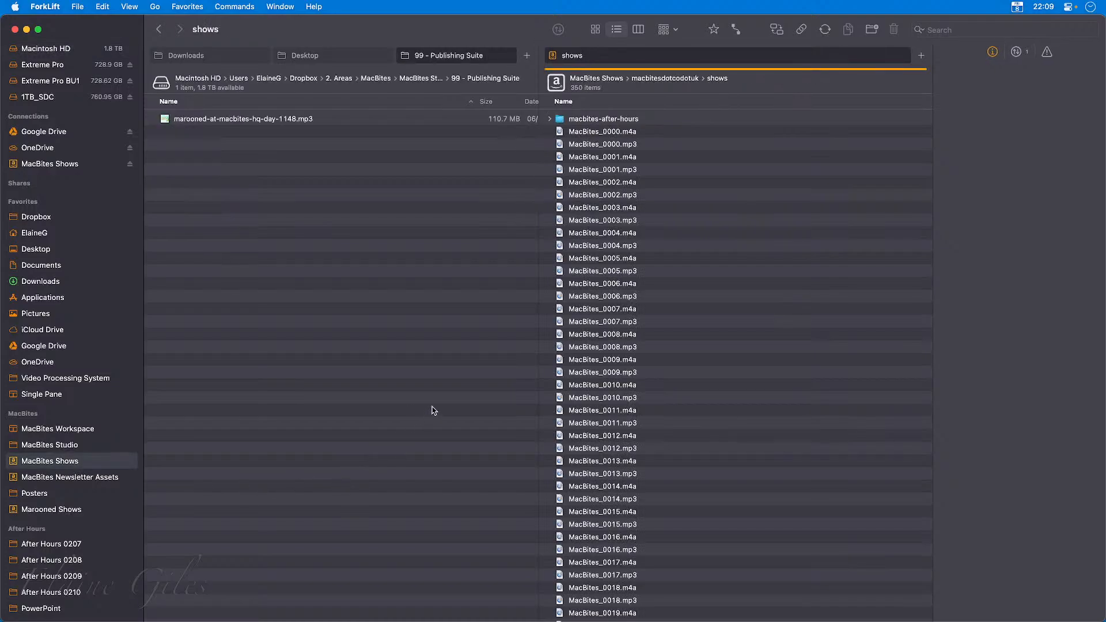
pyautogui.press('super+t')
pyautogui.click(70, 478)
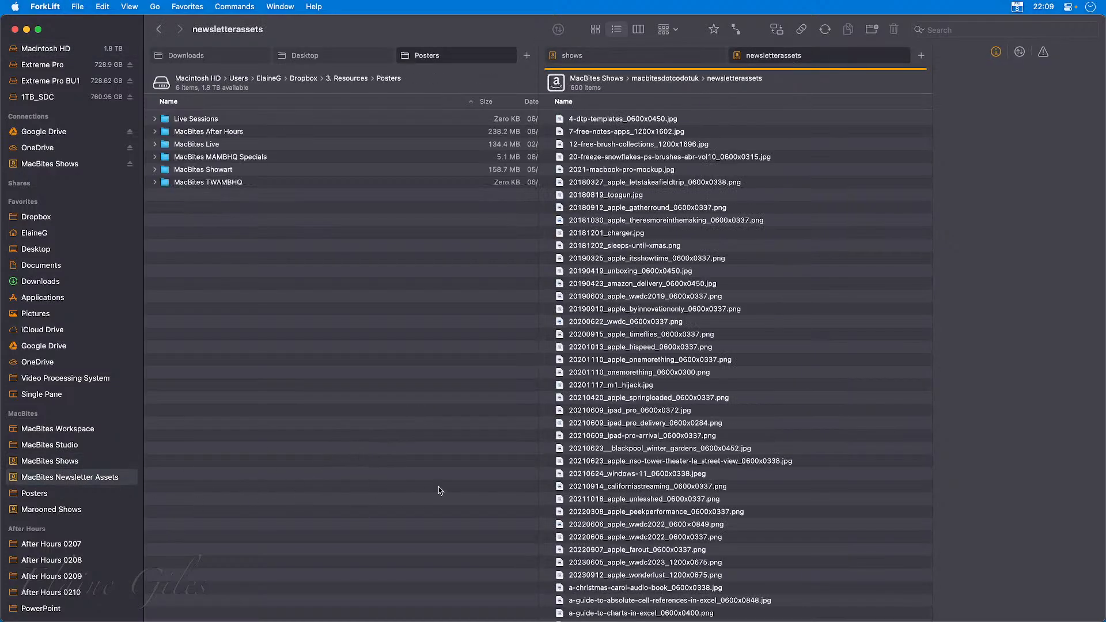
# Add a fourth tab showing Marooned Shows to the Downloads pane and view that pane's Downloads and Desktop tabs.
pyautogui.press('Tab')
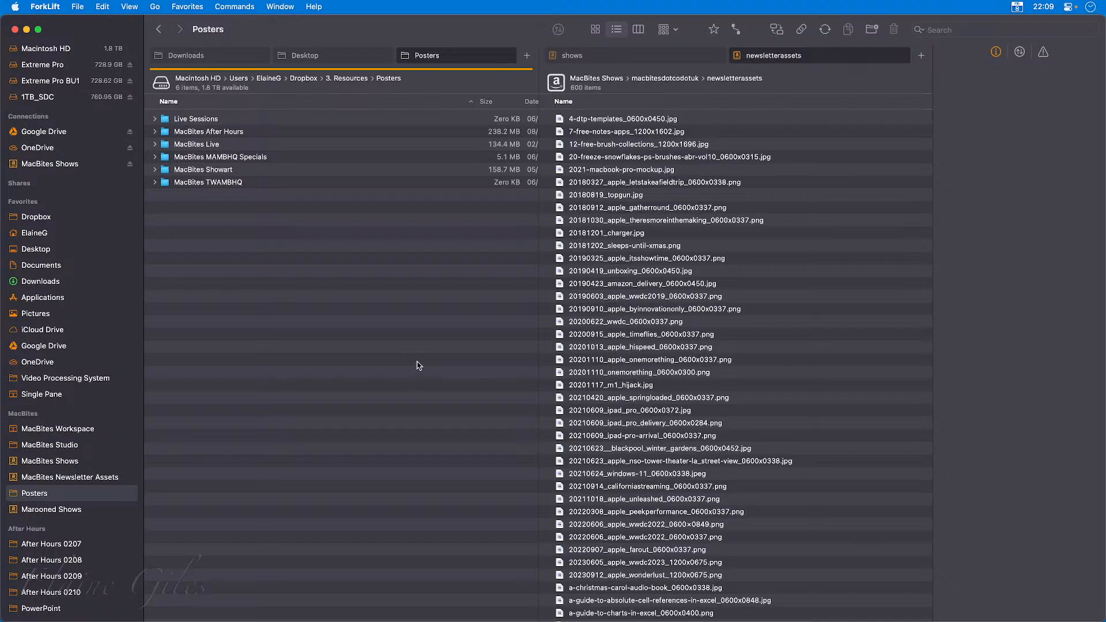
pyautogui.press('super+t')
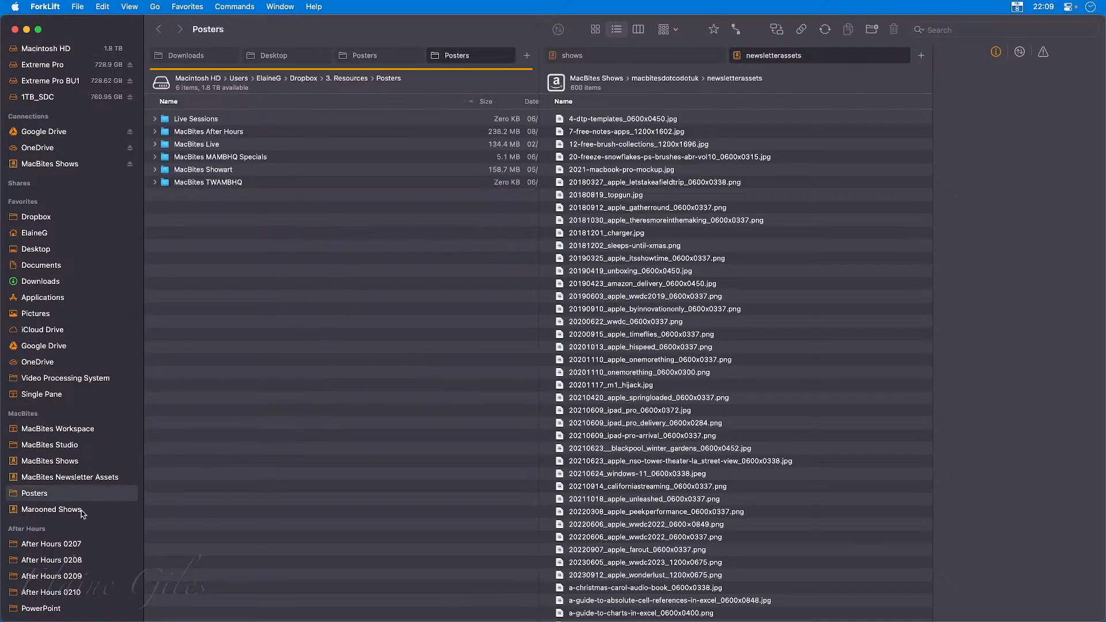
pyautogui.click(81, 511)
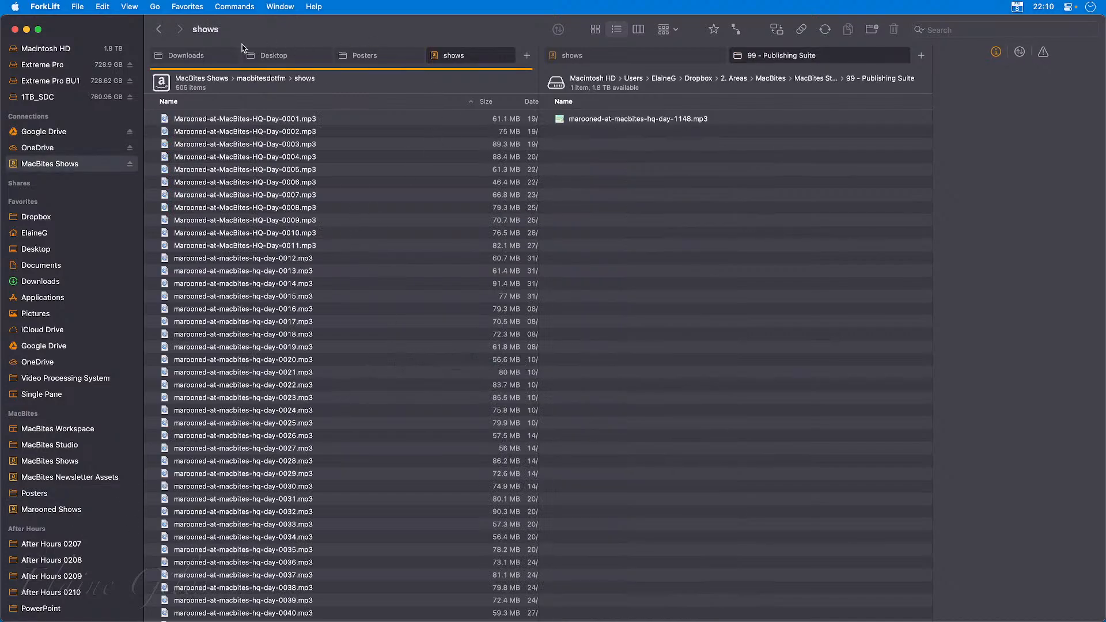
pyautogui.click(211, 57)
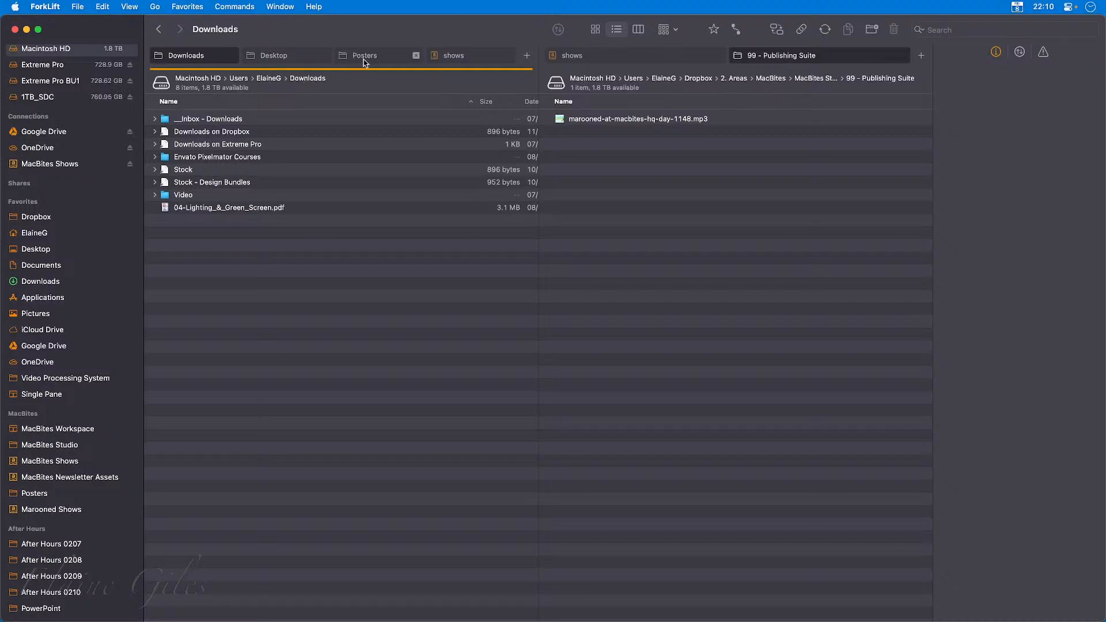
pyautogui.click(300, 60)
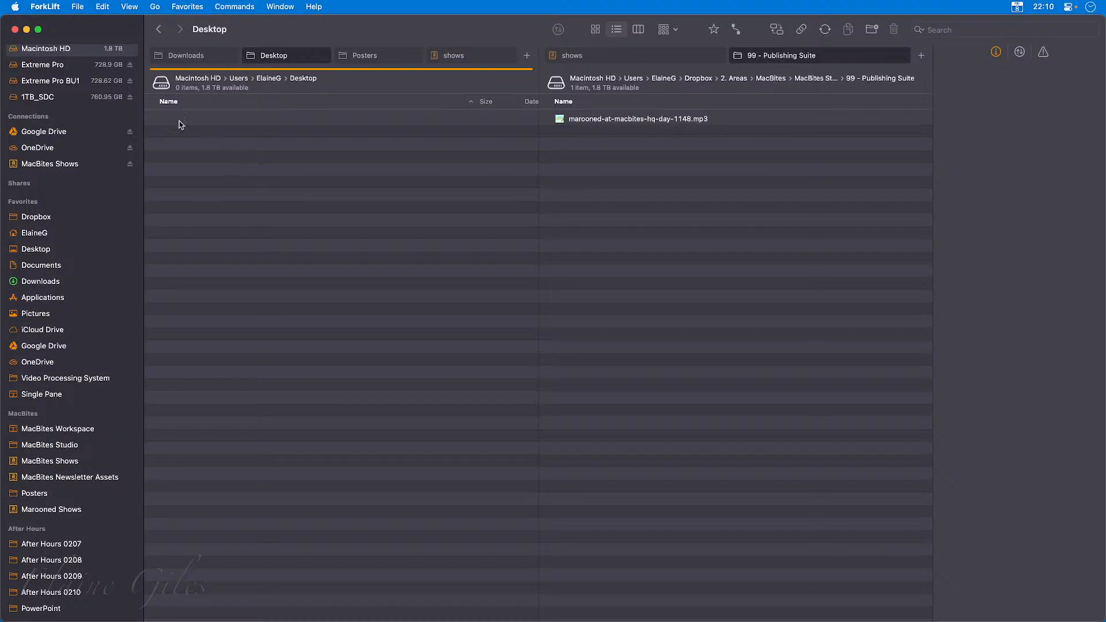
# Save the current pane and tab layout as a workspace named MAMBHQ in the MacBites favourite group.
pyautogui.click(132, 6)
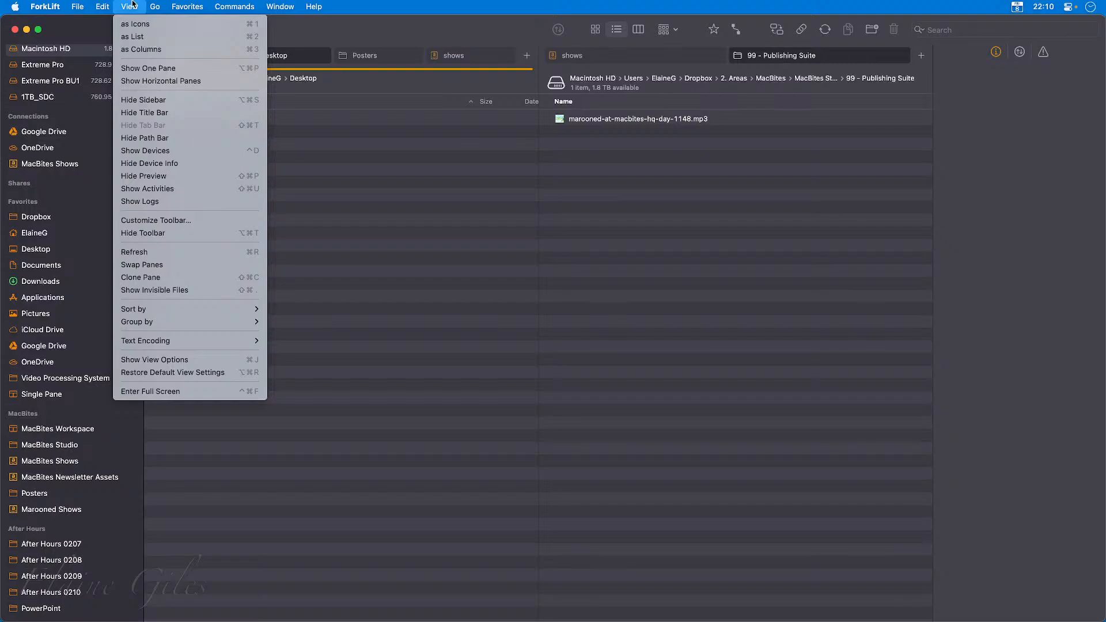
pyautogui.moveTo(204, 3)
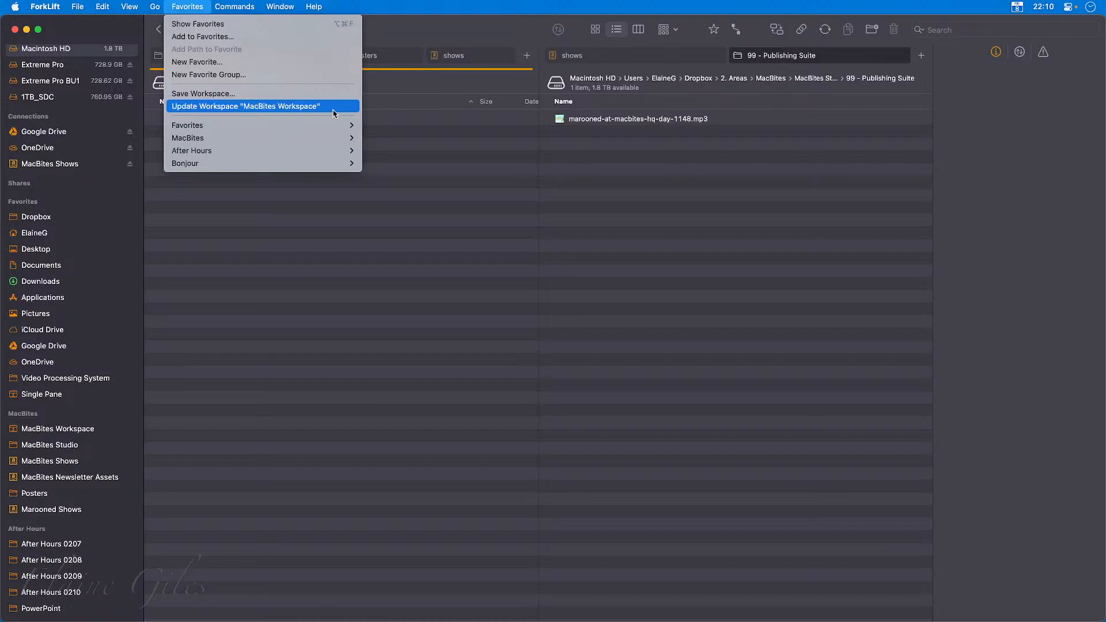
pyautogui.click(285, 96)
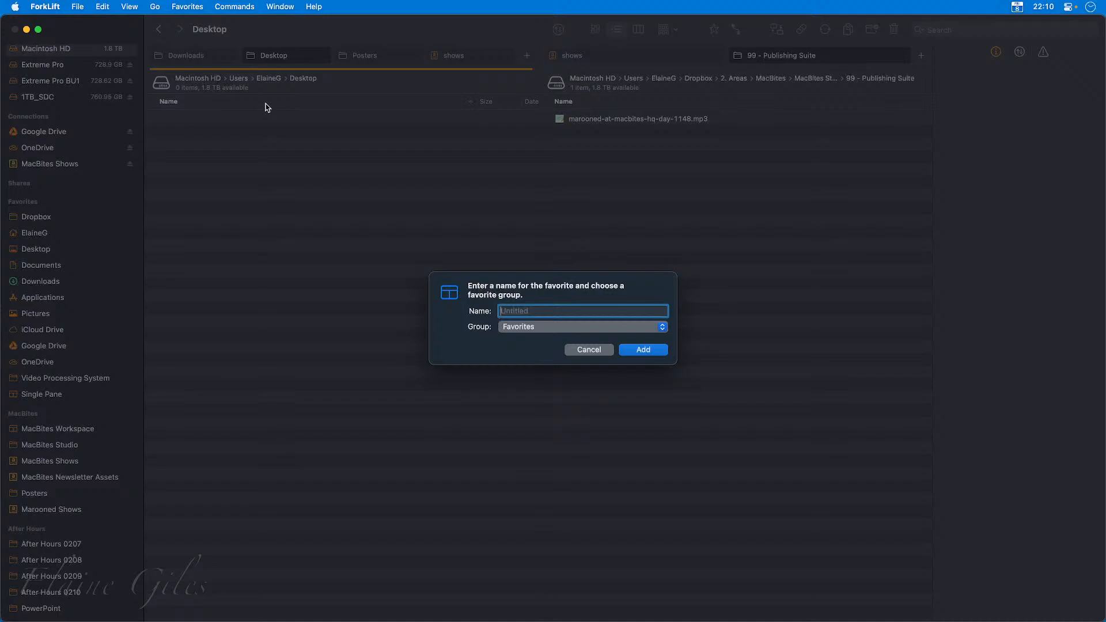
pyautogui.write('MAMBHQ')
pyautogui.click(512, 332)
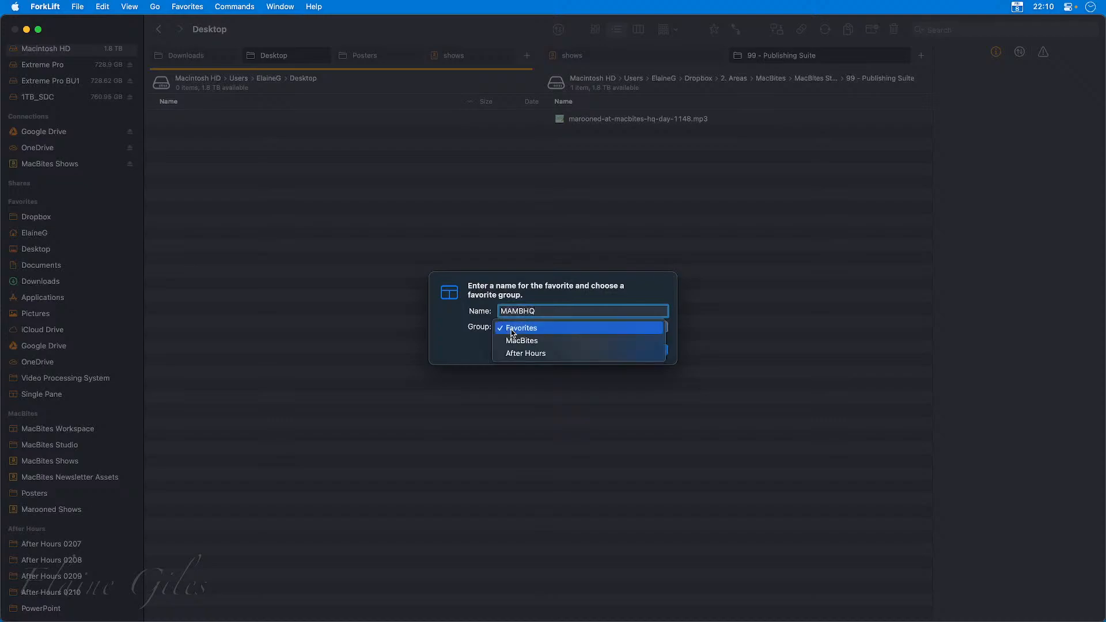
pyautogui.click(537, 341)
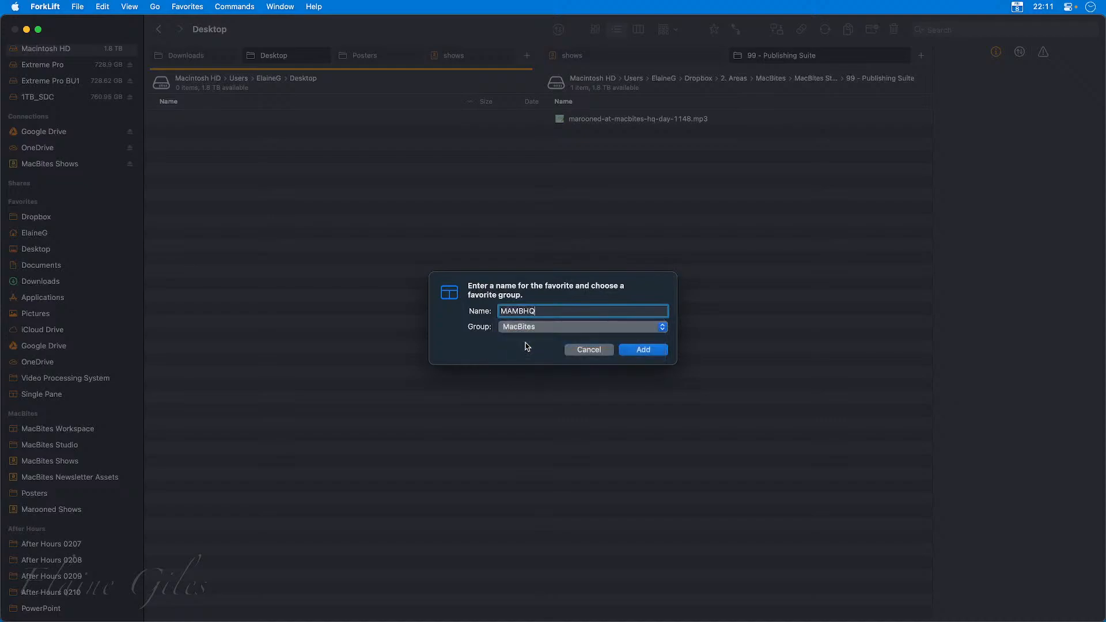
pyautogui.click(644, 351)
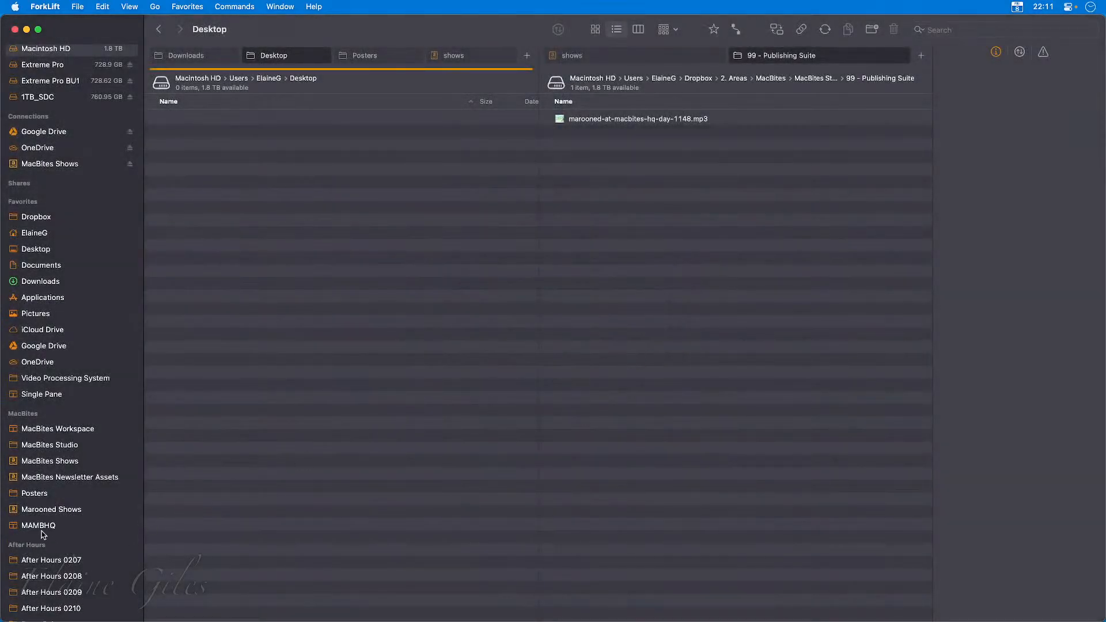
# Switch to MacBites Workspace, over to MAMBHQ and back to MacBites Workspace to compare the two saved layouts.
pyautogui.click(56, 432)
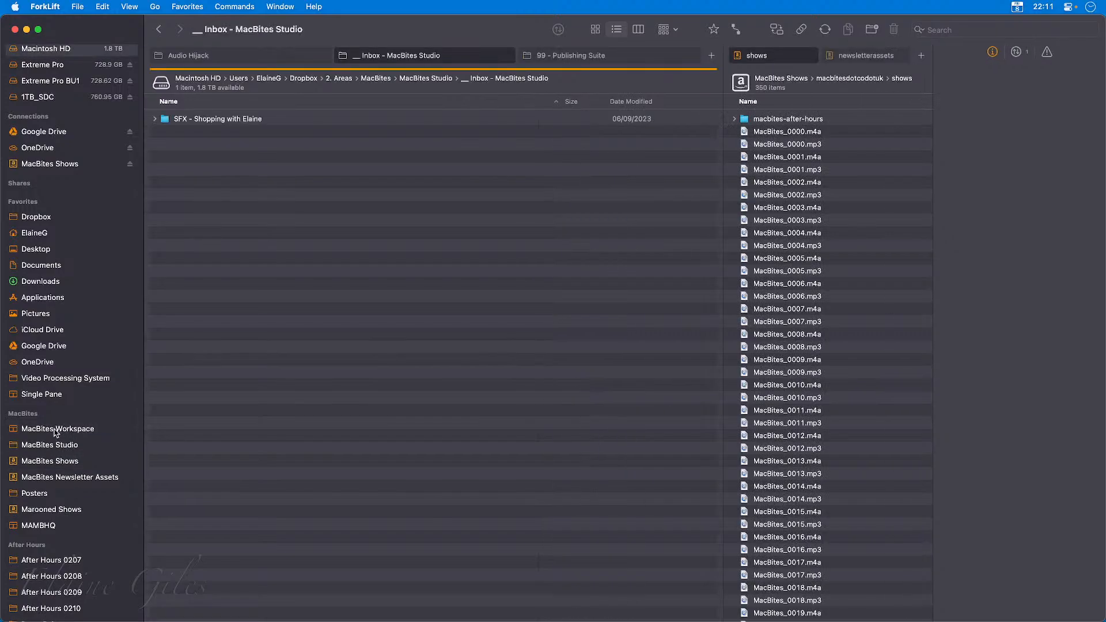
pyautogui.click(47, 526)
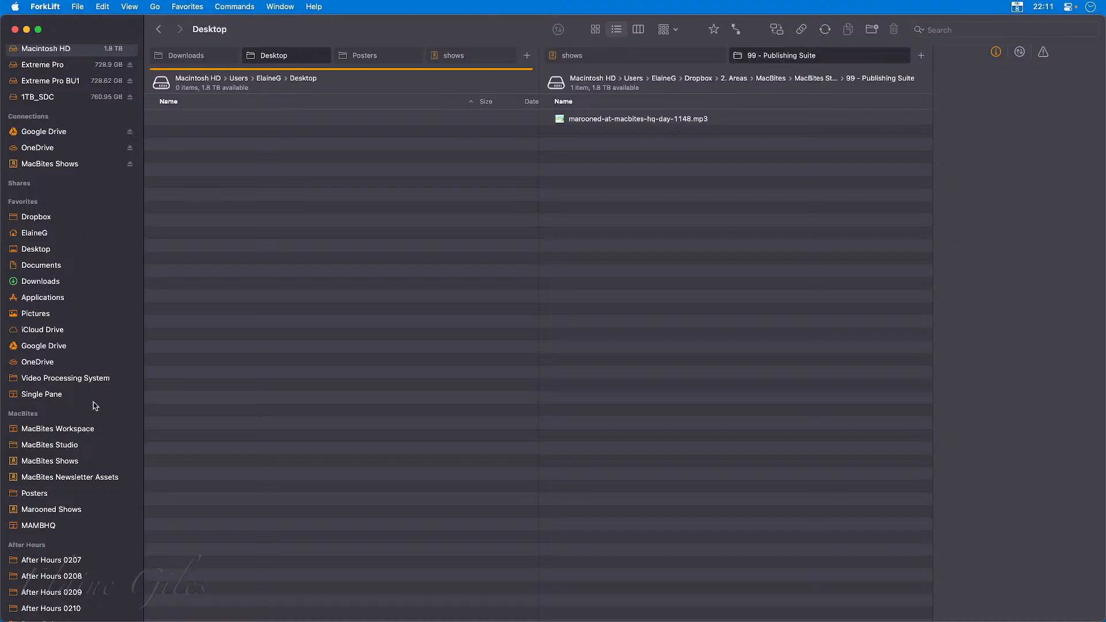
pyautogui.click(78, 431)
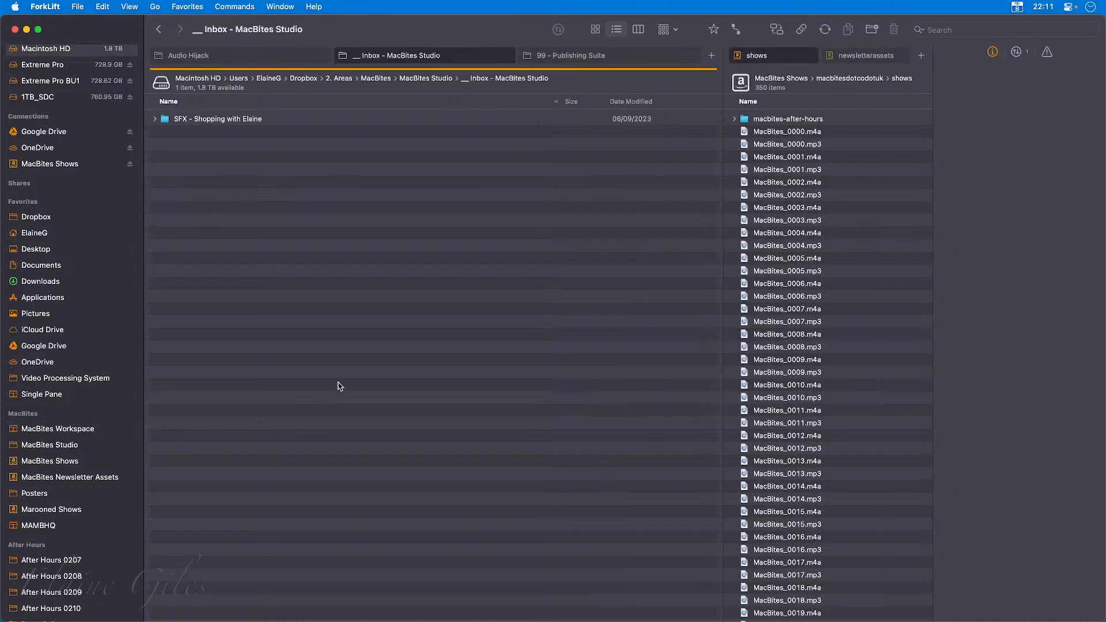
# Make the two panes equally wide, update MacBites Workspace with that layout, and check it by switching to MAMBHQ and back.
pyautogui.moveTo(723, 191); pyautogui.dragTo(547, 210)
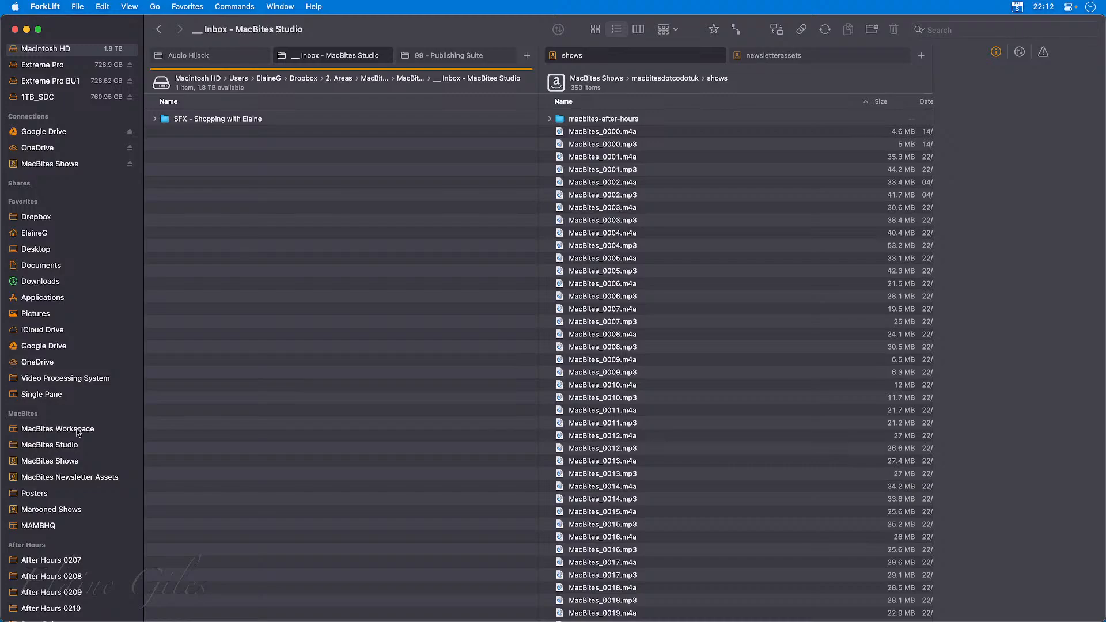
pyautogui.click(196, 6)
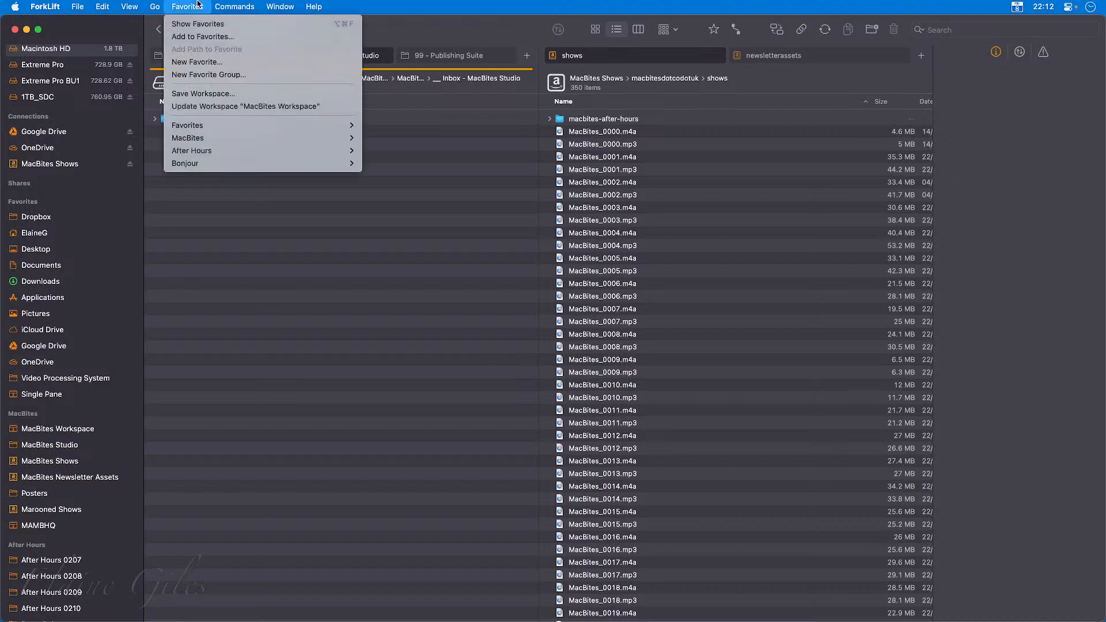
pyautogui.click(232, 106)
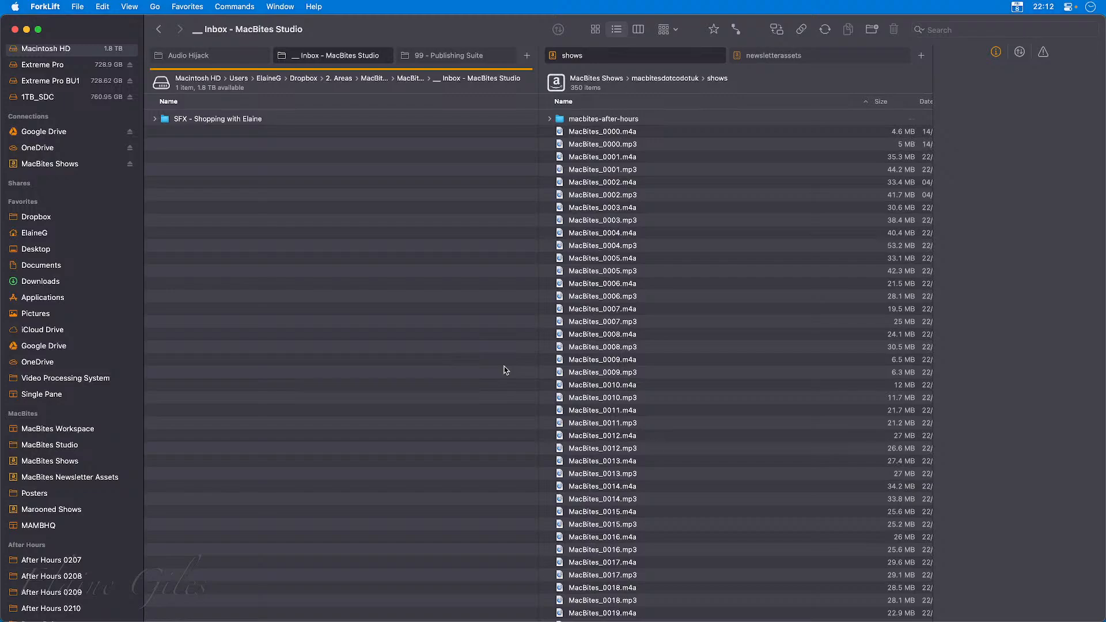
pyautogui.click(52, 525)
pyautogui.click(73, 428)
# Collapse the After Hours, Favorites and Connections sidebar groups and update MacBites Workspace.
pyautogui.scroll(1, 133, 553)
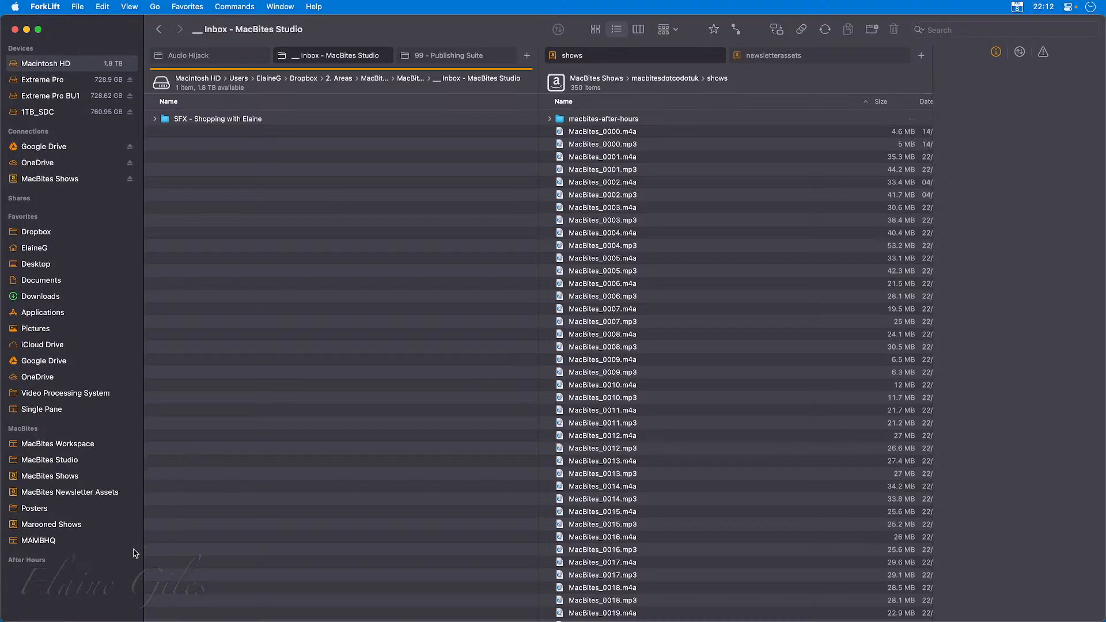
pyautogui.click(131, 221)
pyautogui.click(132, 132)
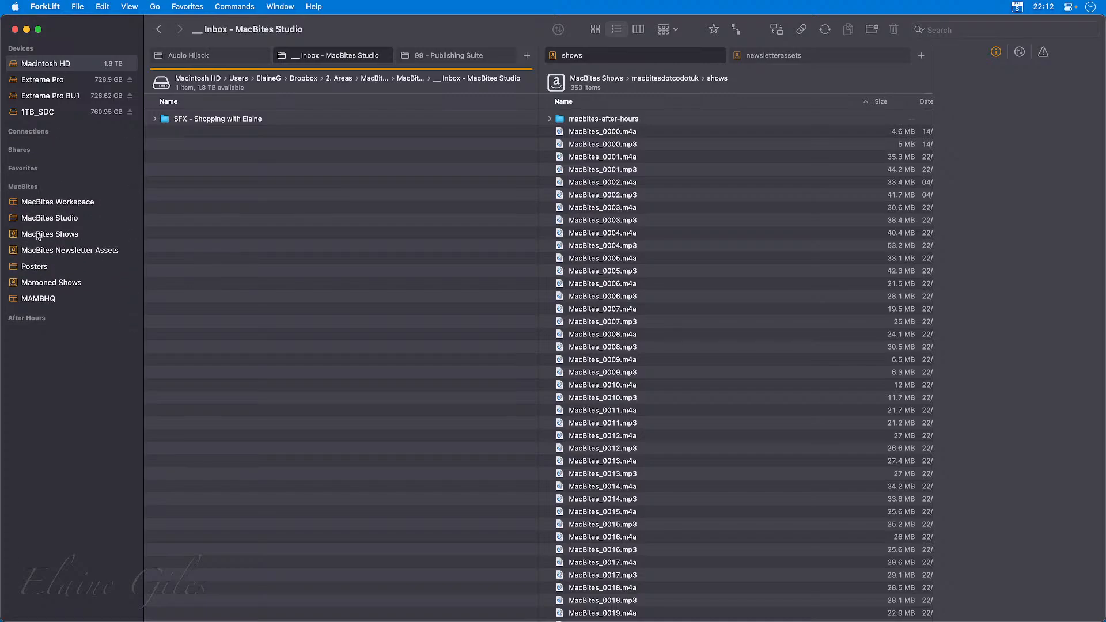
pyautogui.click(186, 6)
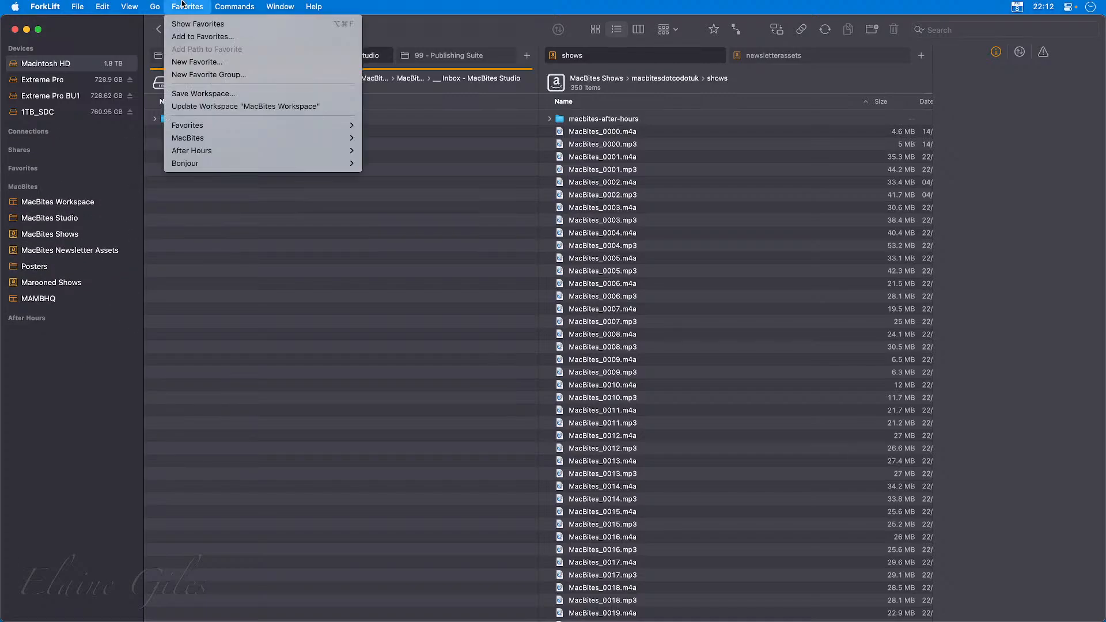
pyautogui.click(219, 107)
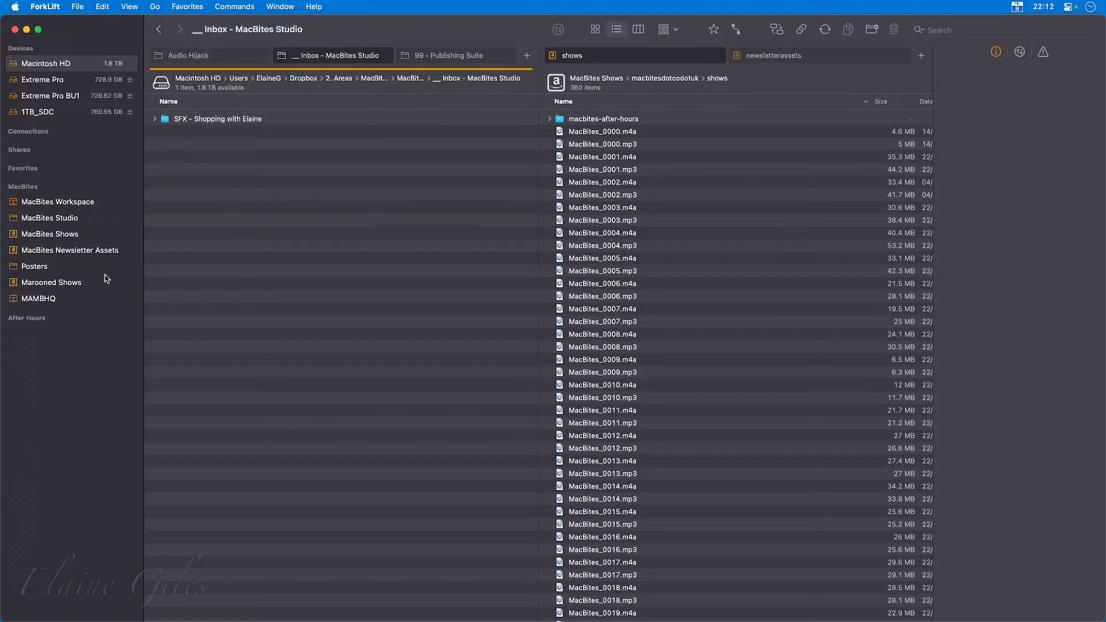
# Alternate between MAMBHQ and MacBites Workspace with the Favorites group collapsed and expanded to check whether workspaces store the sidebar state.
pyautogui.click(39, 299)
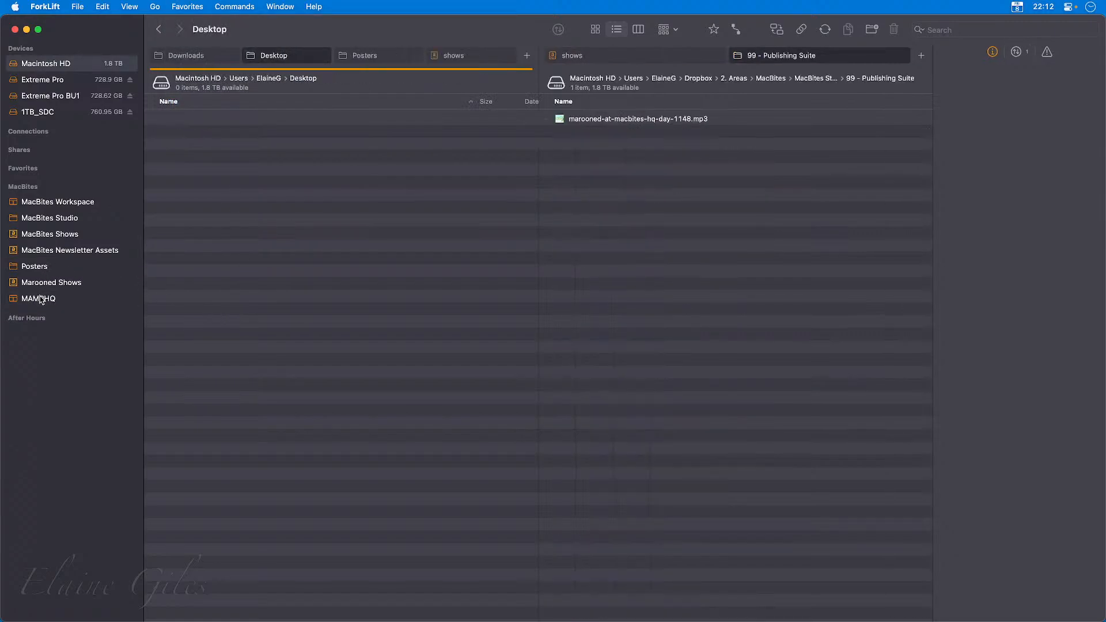
pyautogui.click(38, 203)
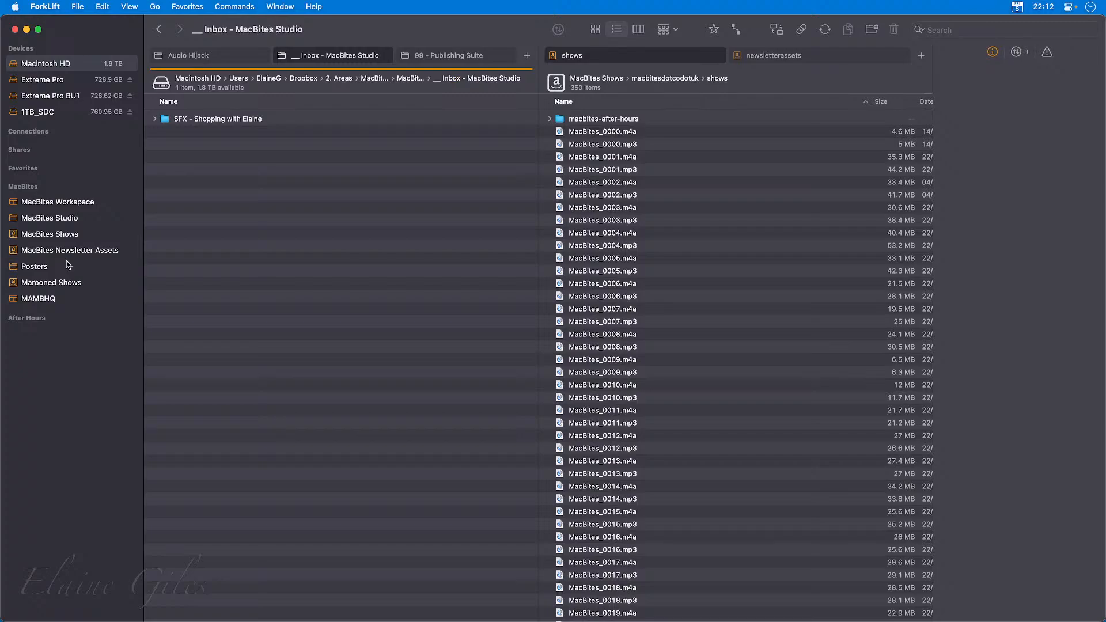
pyautogui.click(133, 169)
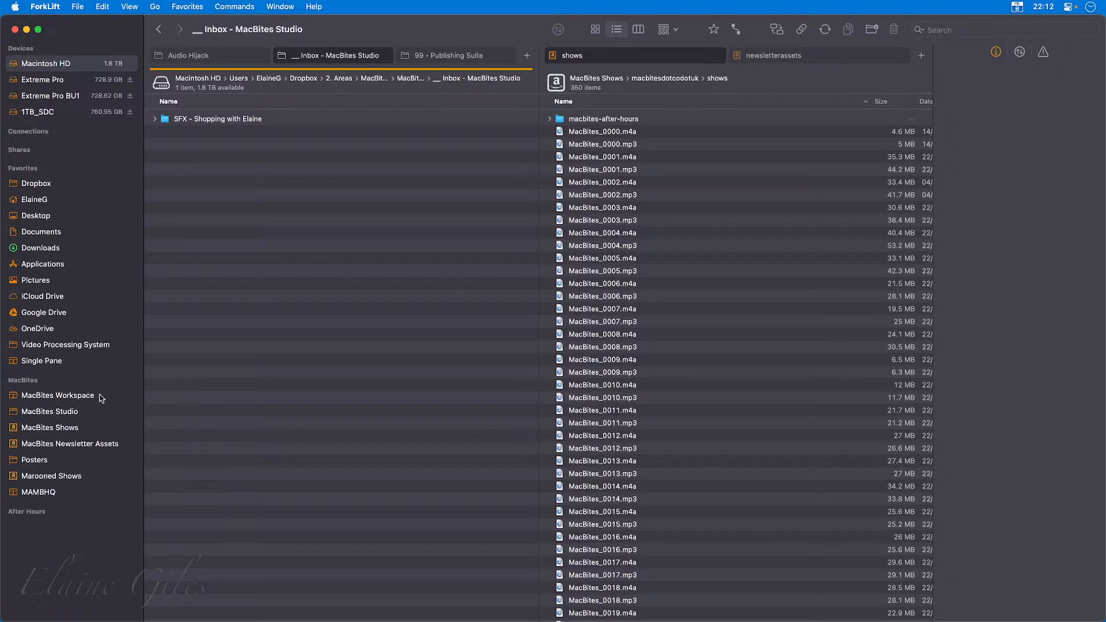
pyautogui.click(59, 494)
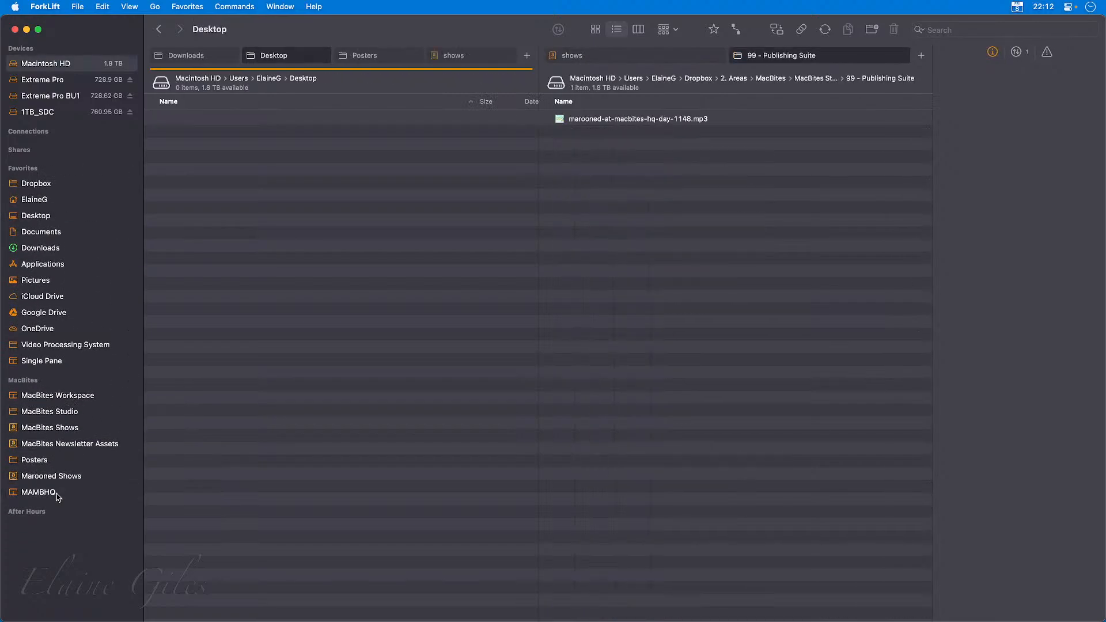
pyautogui.click(72, 398)
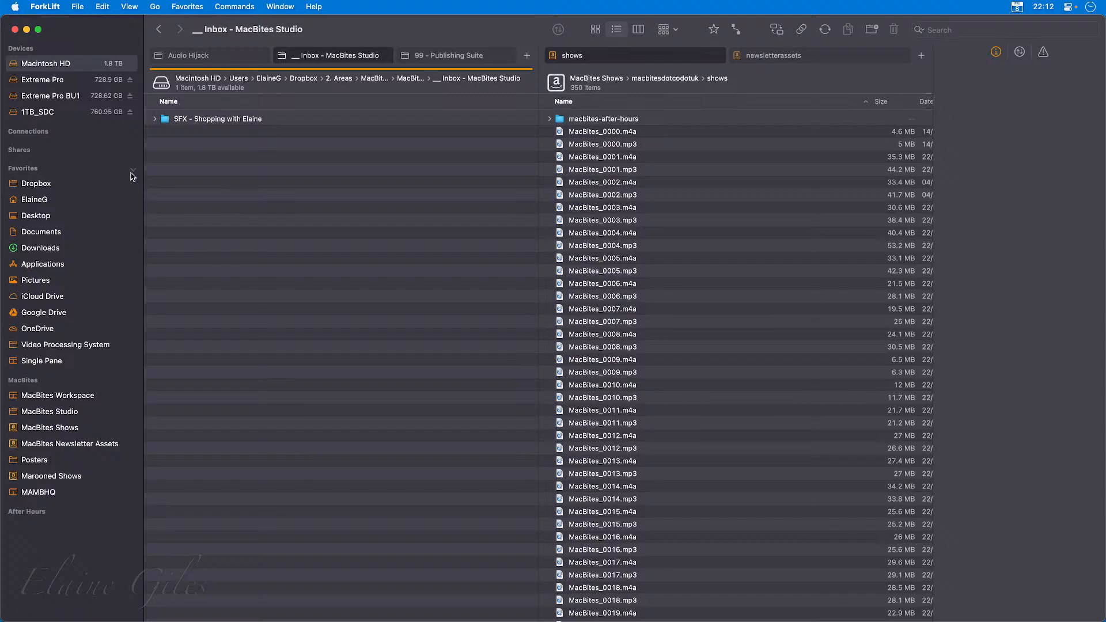
# Collapse the Favorites and MacBites sidebar groups, and expand the After Hours, MacBites and Favorites groups.
pyautogui.click(134, 171)
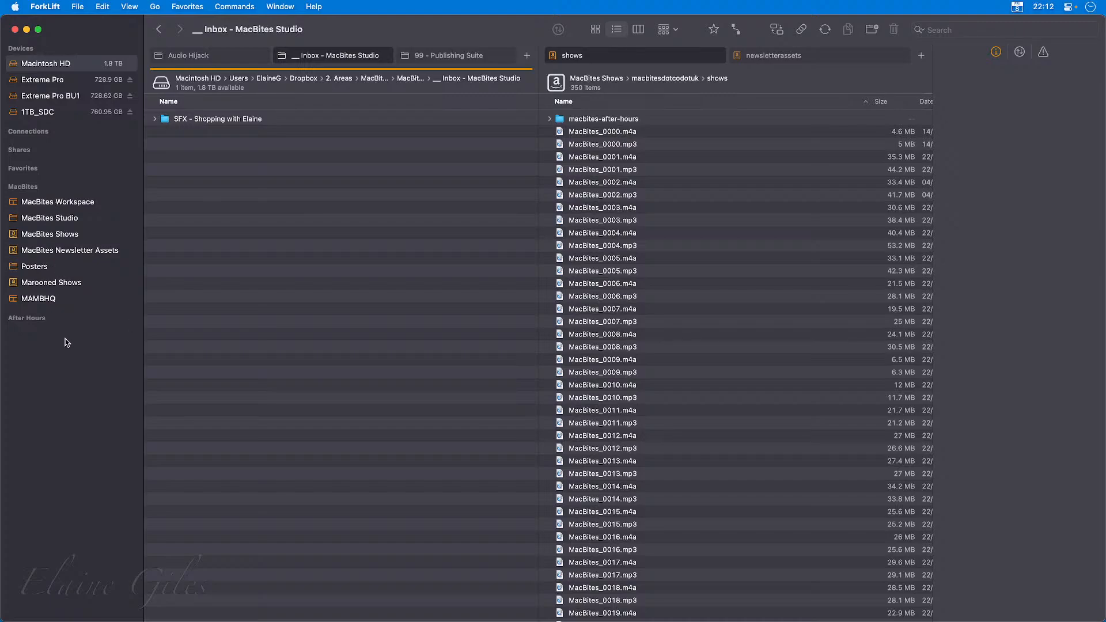
pyautogui.click(133, 188)
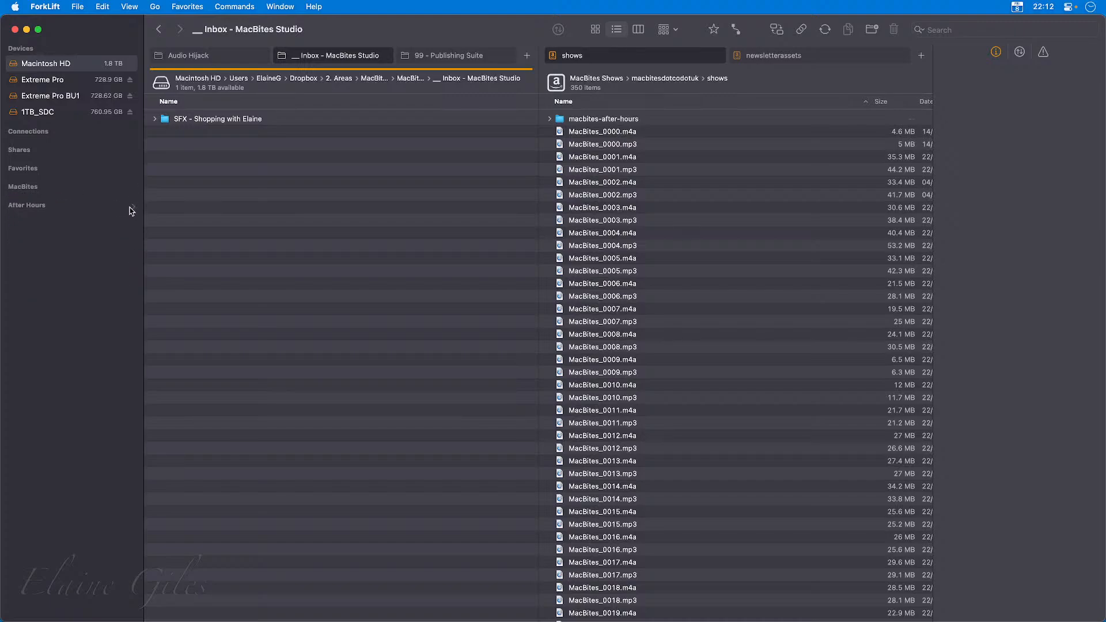
pyautogui.click(133, 205)
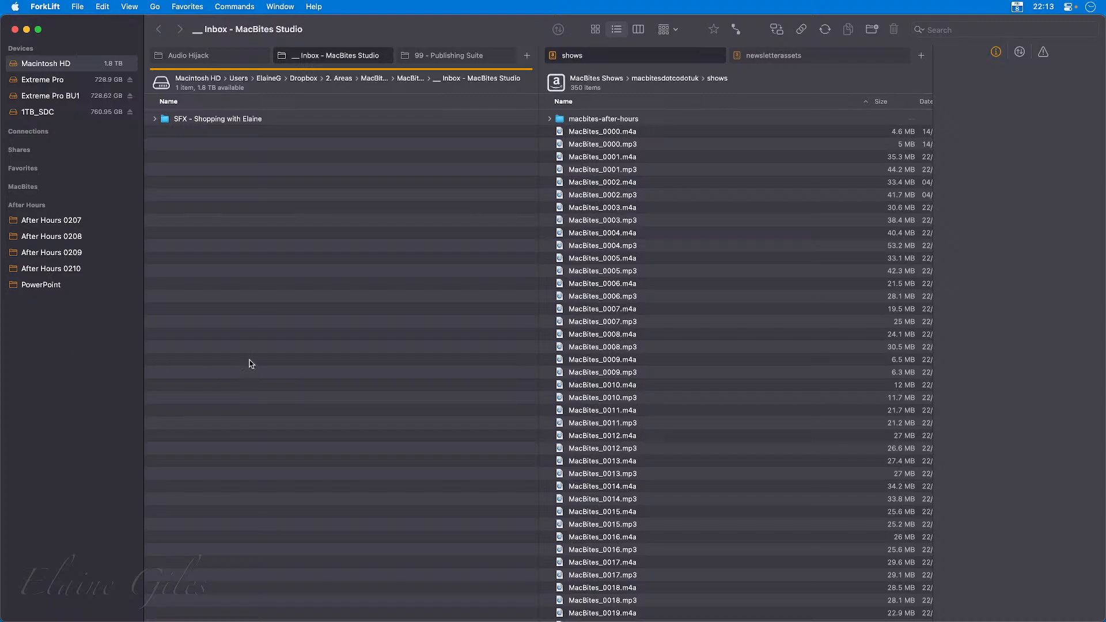
pyautogui.click(132, 188)
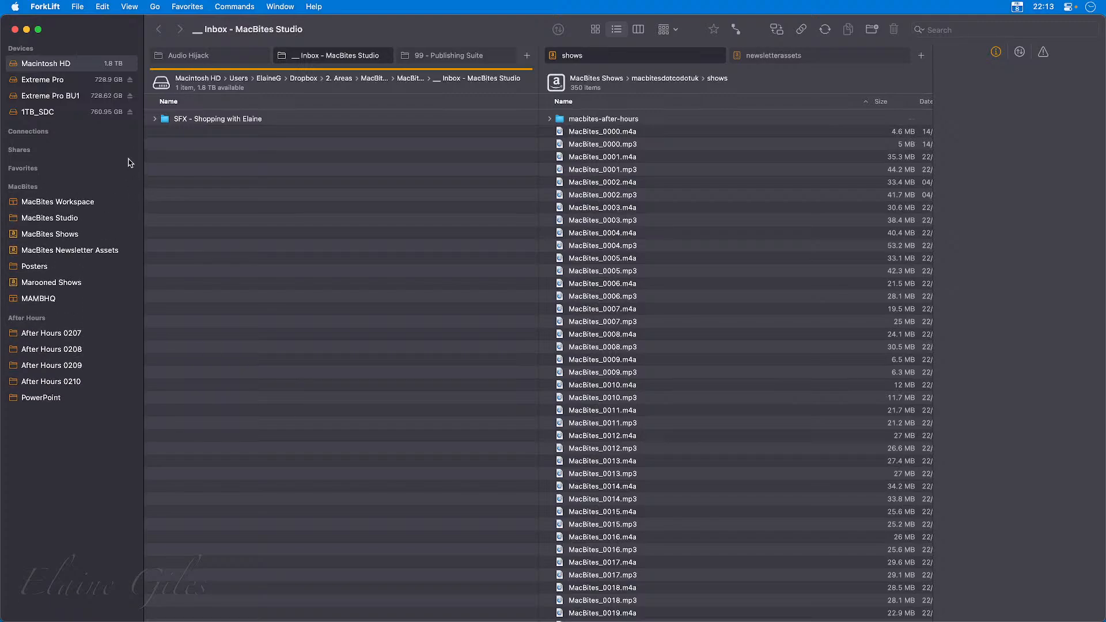
pyautogui.click(132, 168)
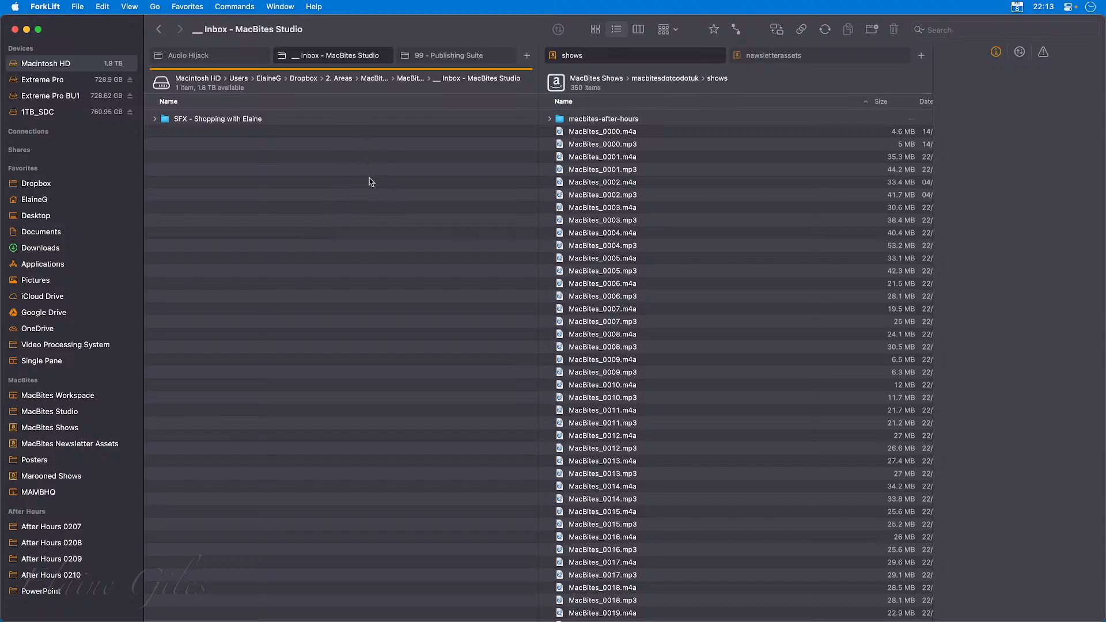
# Open the DEMO folder on Extreme Pro and add it as a favourite in the MacBites group under its default name.
pyautogui.click(52, 79)
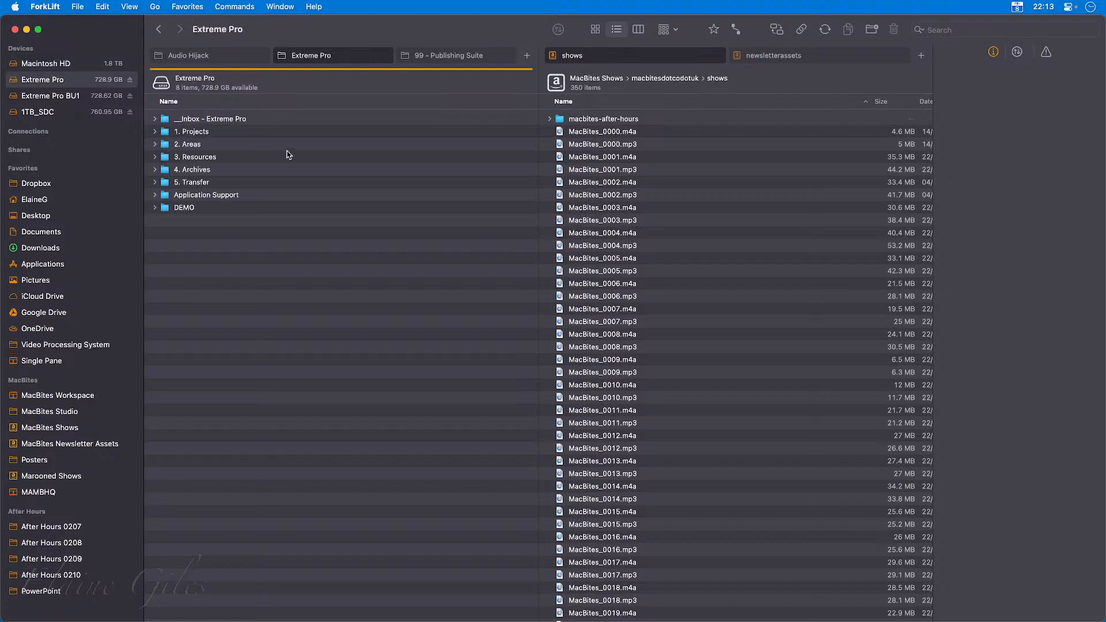
pyautogui.doubleClick(197, 207)
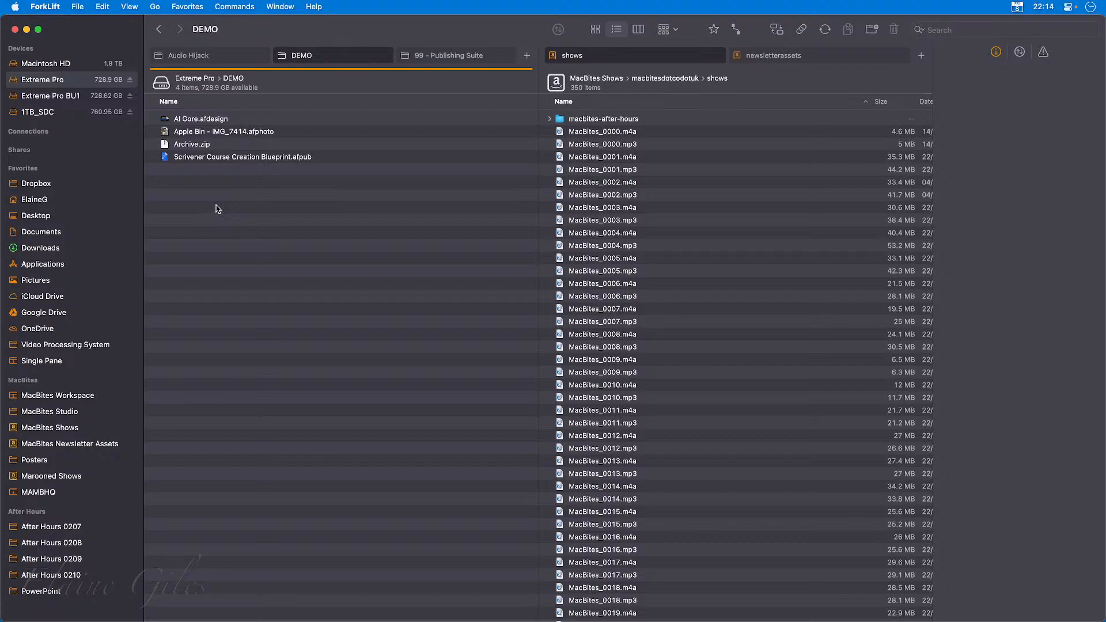
pyautogui.click(188, 5)
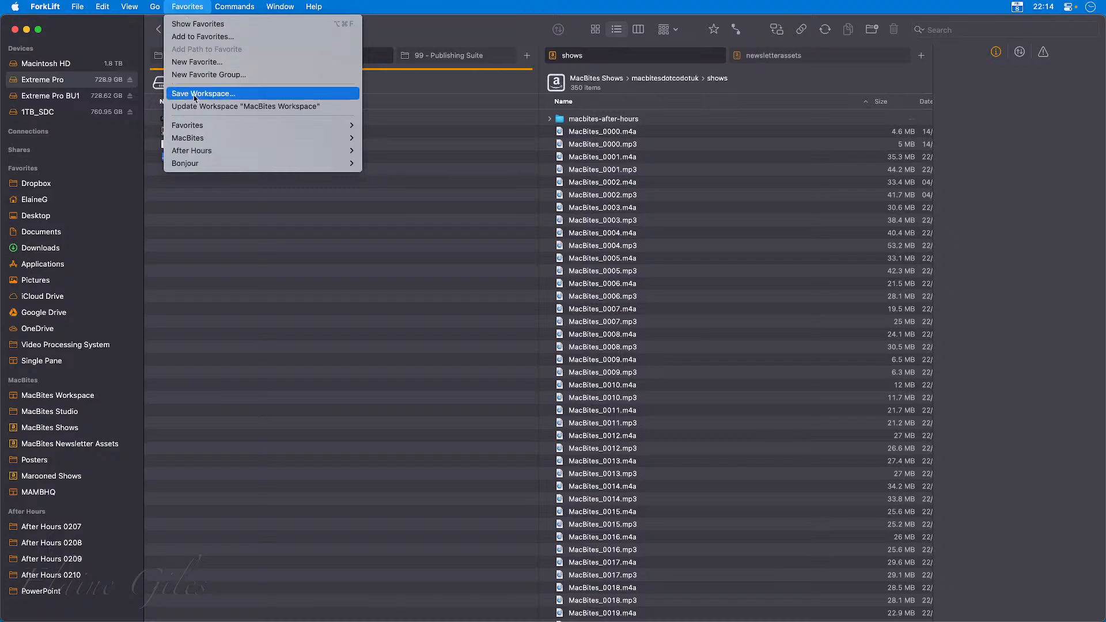
pyautogui.moveTo(202, 125)
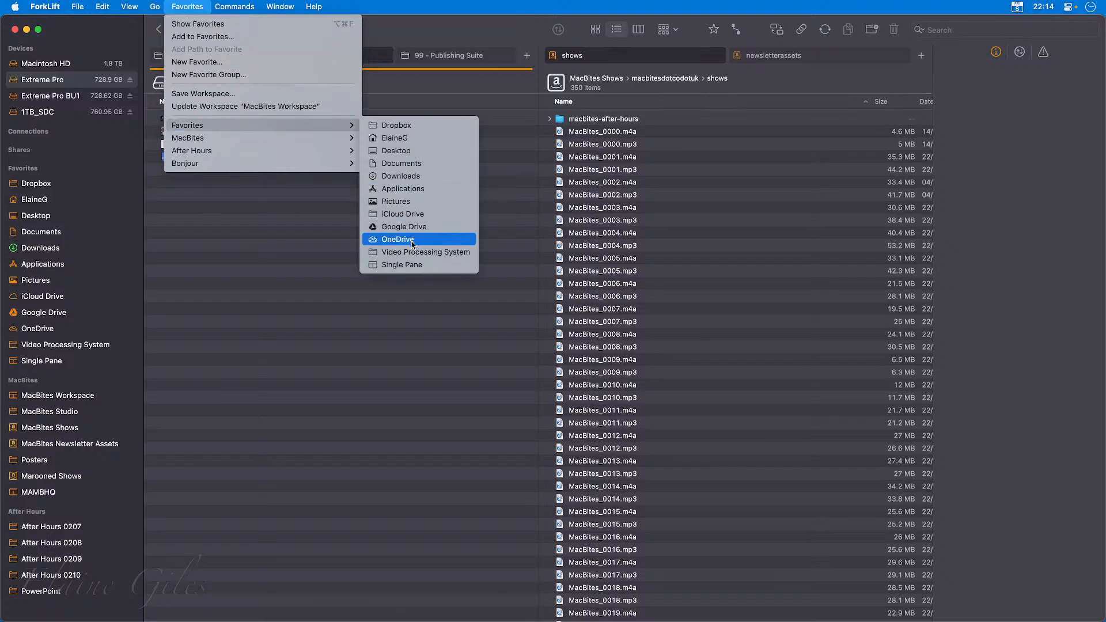
pyautogui.moveTo(306, 140)
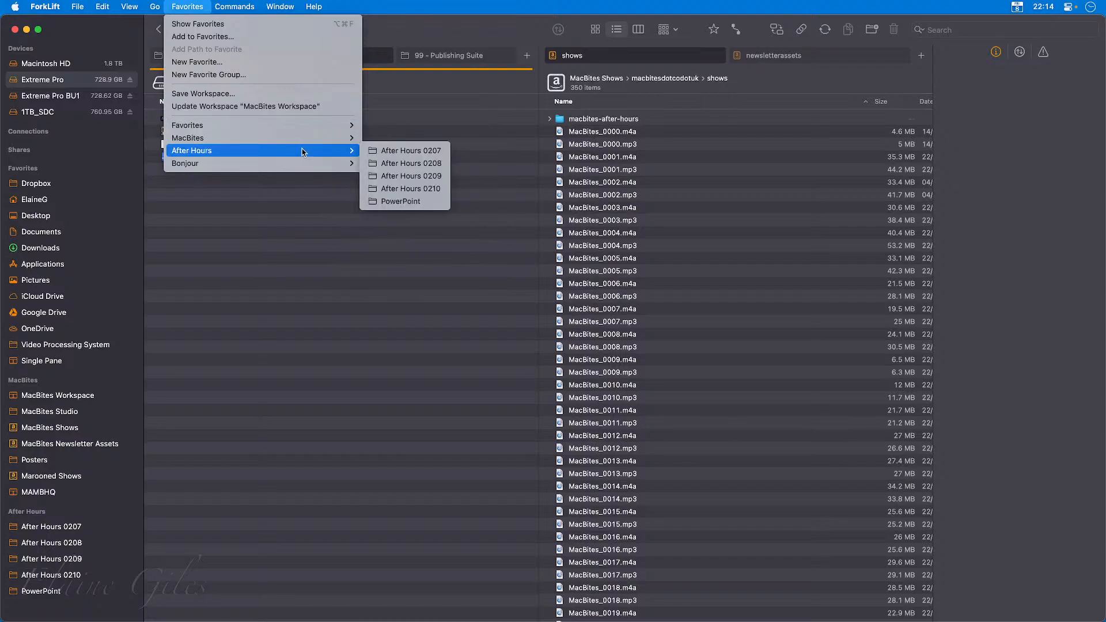
pyautogui.click(260, 38)
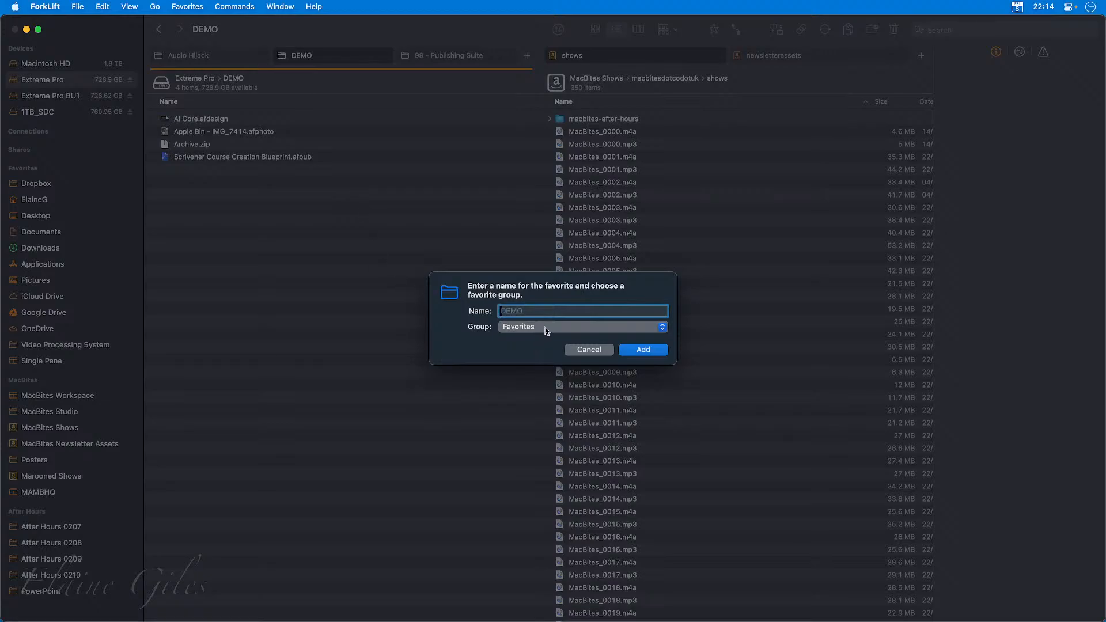
pyautogui.click(551, 327)
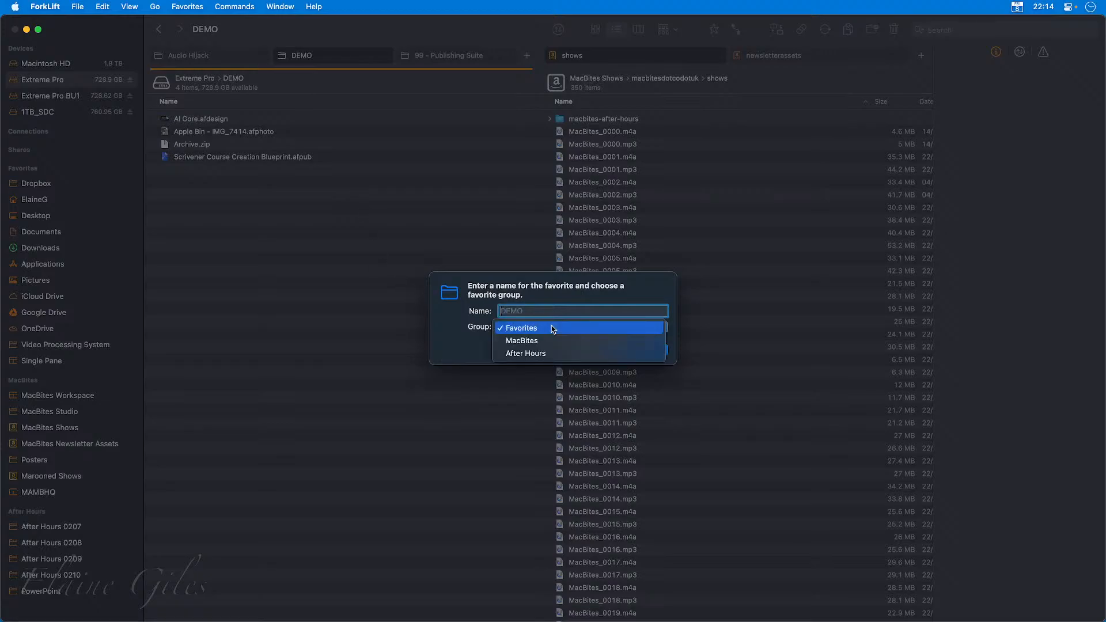
pyautogui.click(550, 341)
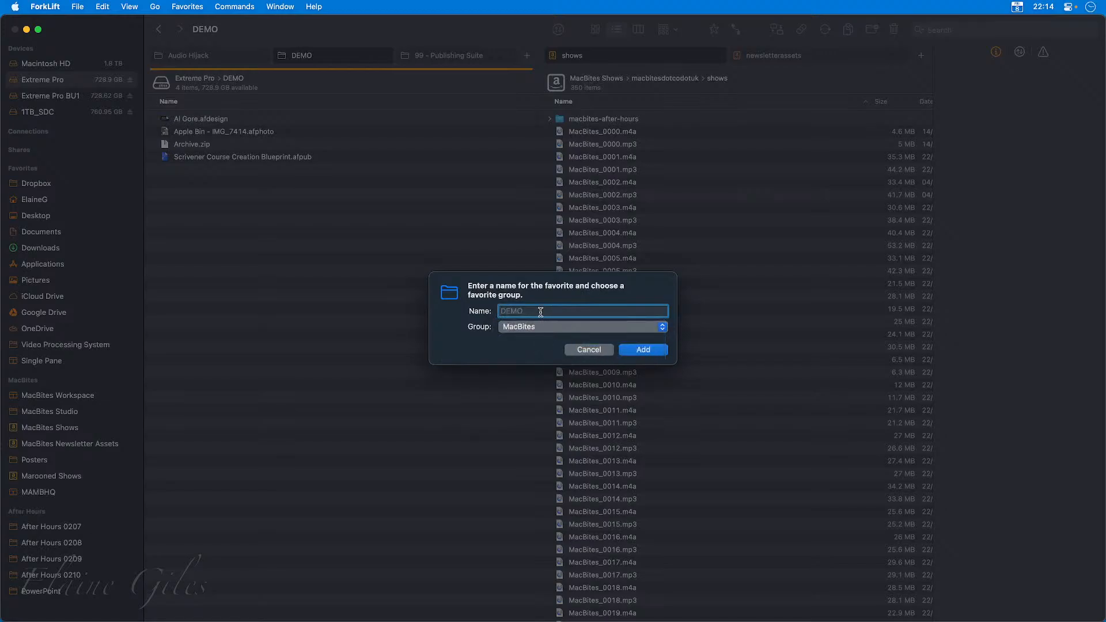
pyautogui.click(639, 350)
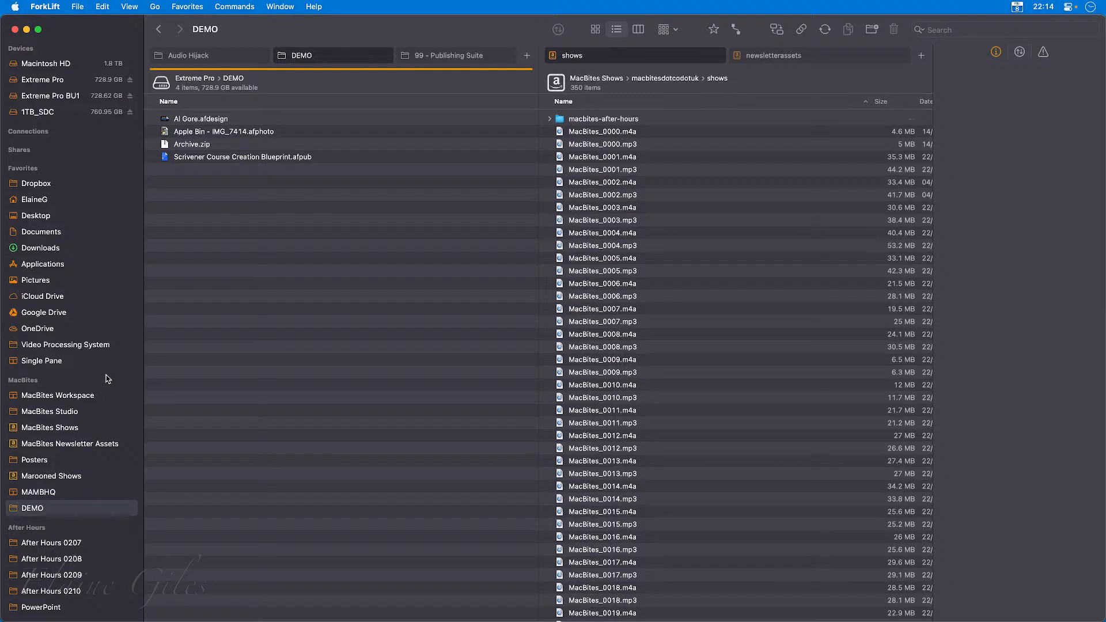
# Review the available themes in the application settings and the version details in the About window.
pyautogui.click(64, 6)
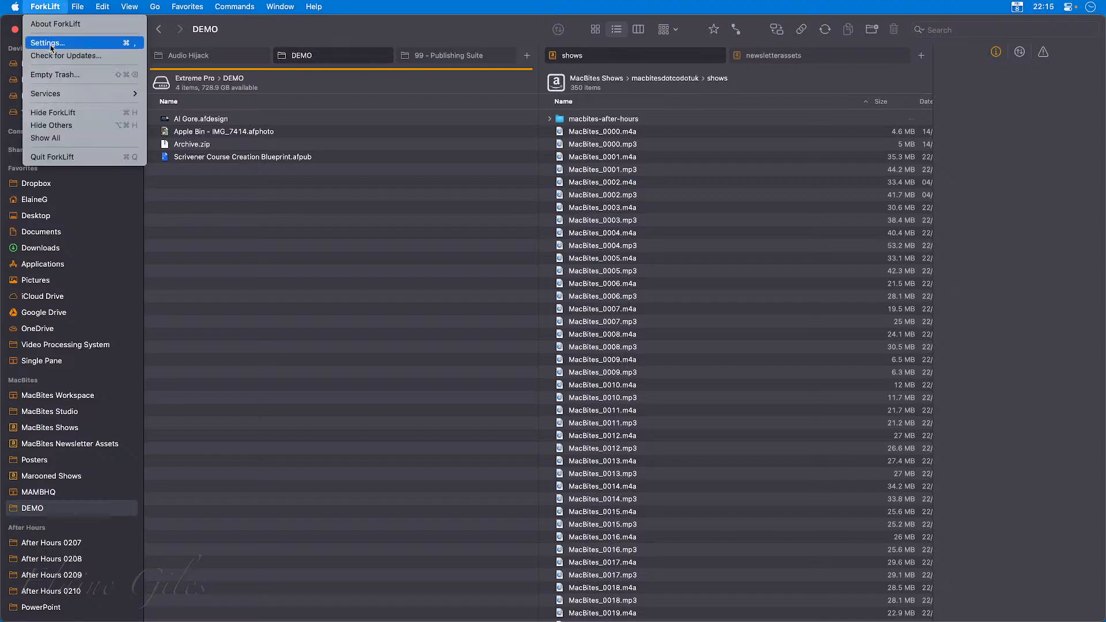
pyautogui.click(340, 206)
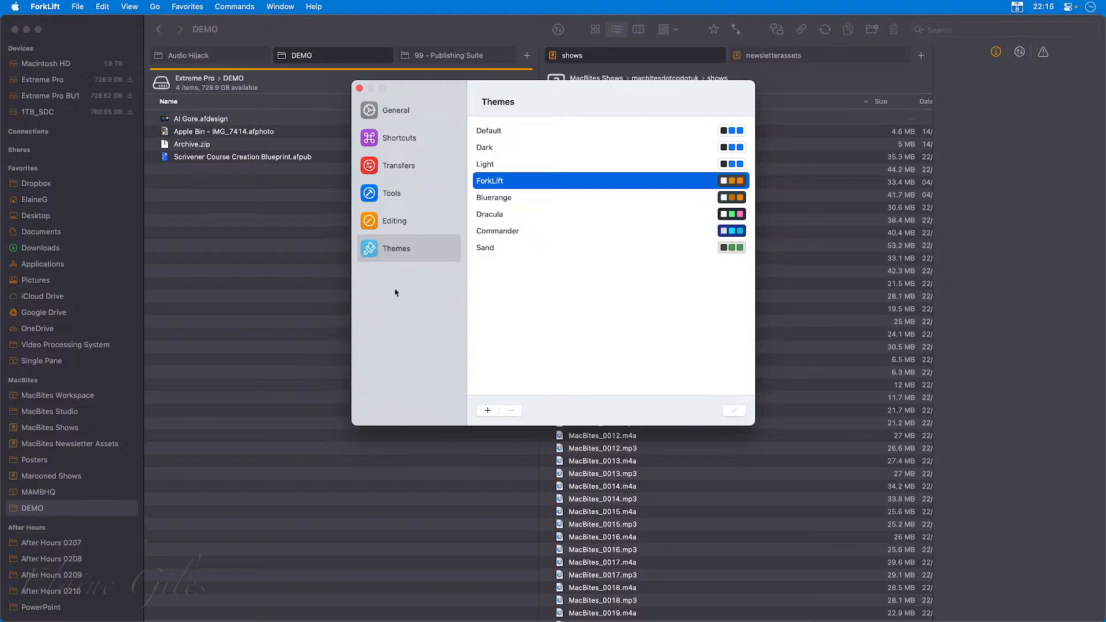
pyautogui.click(359, 88)
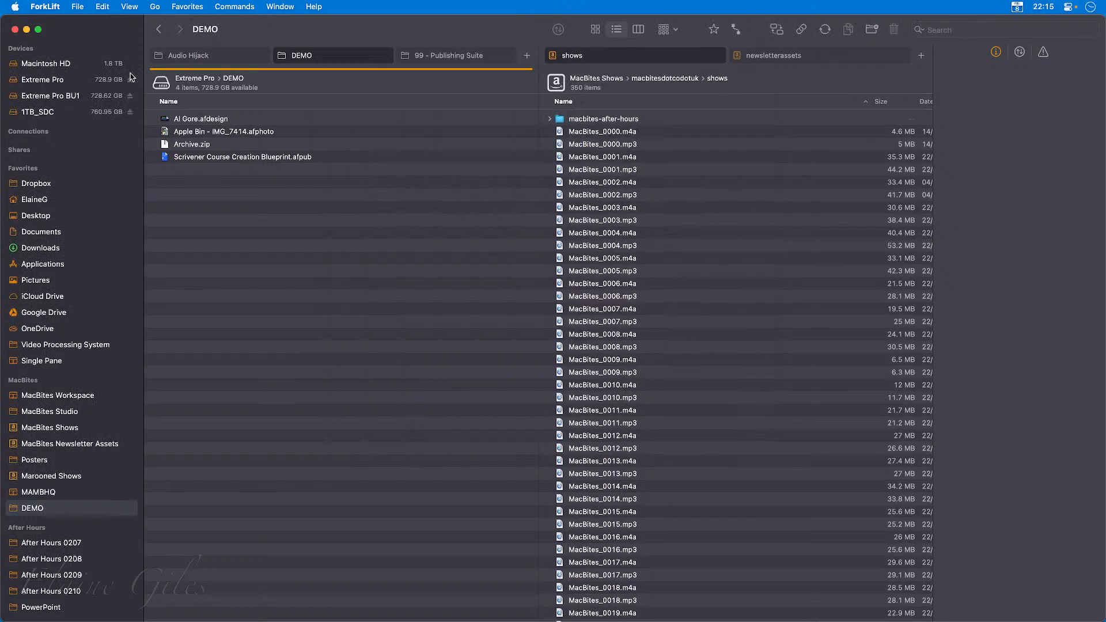
pyautogui.click(51, 6)
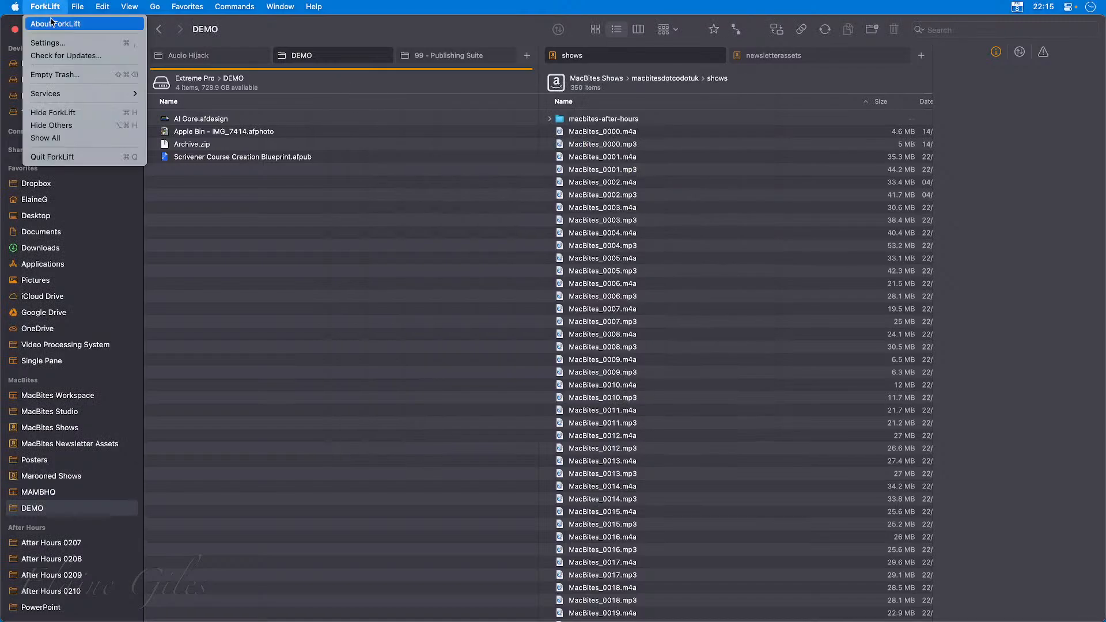
pyautogui.click(51, 23)
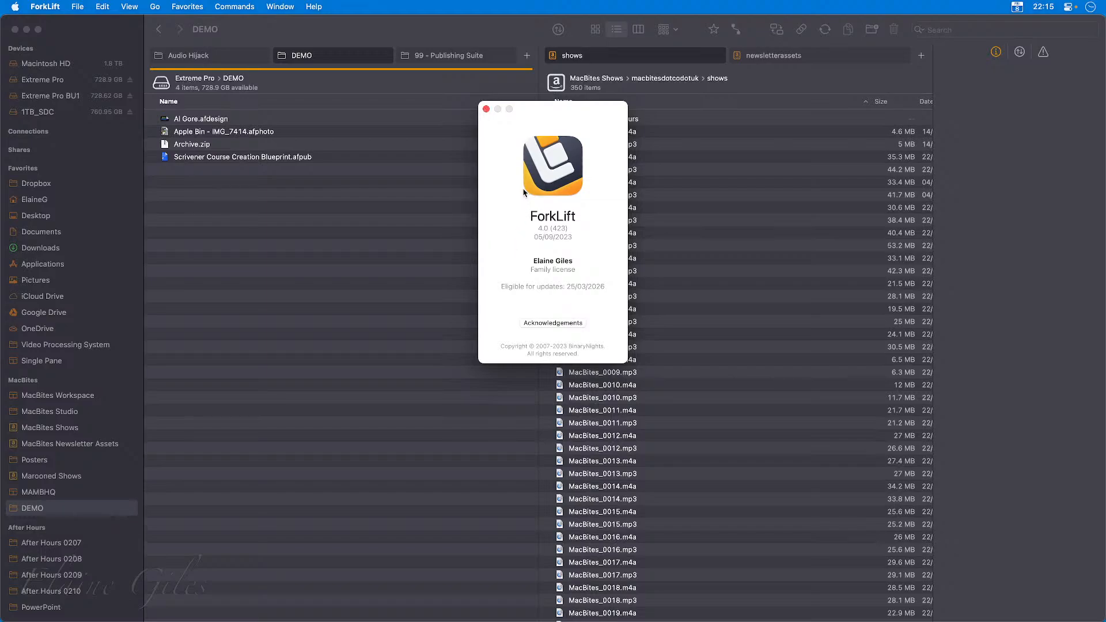
pyautogui.click(486, 109)
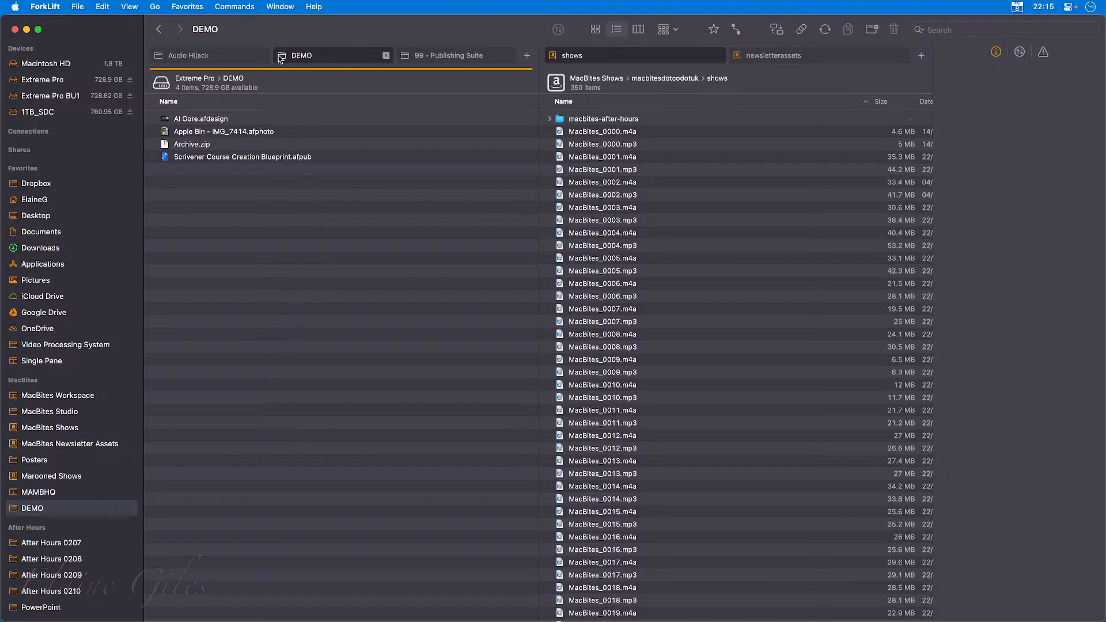
# Close the DEMO, 99 - Publishing Suite and newsletterassets tabs, leaving one tab in each pane.
pyautogui.click(386, 56)
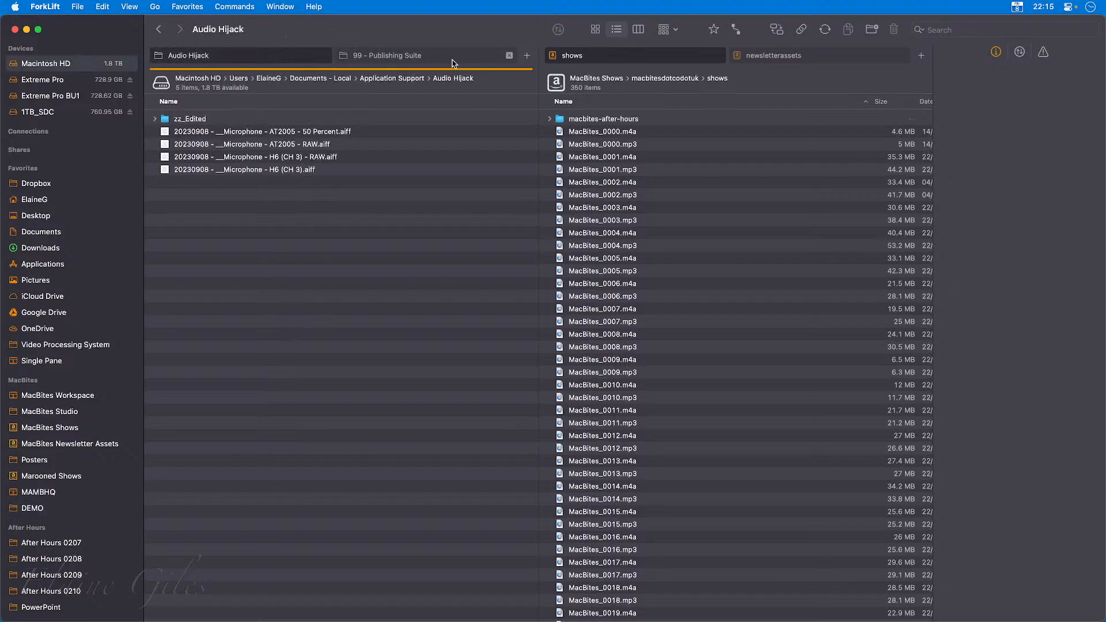
pyautogui.click(509, 56)
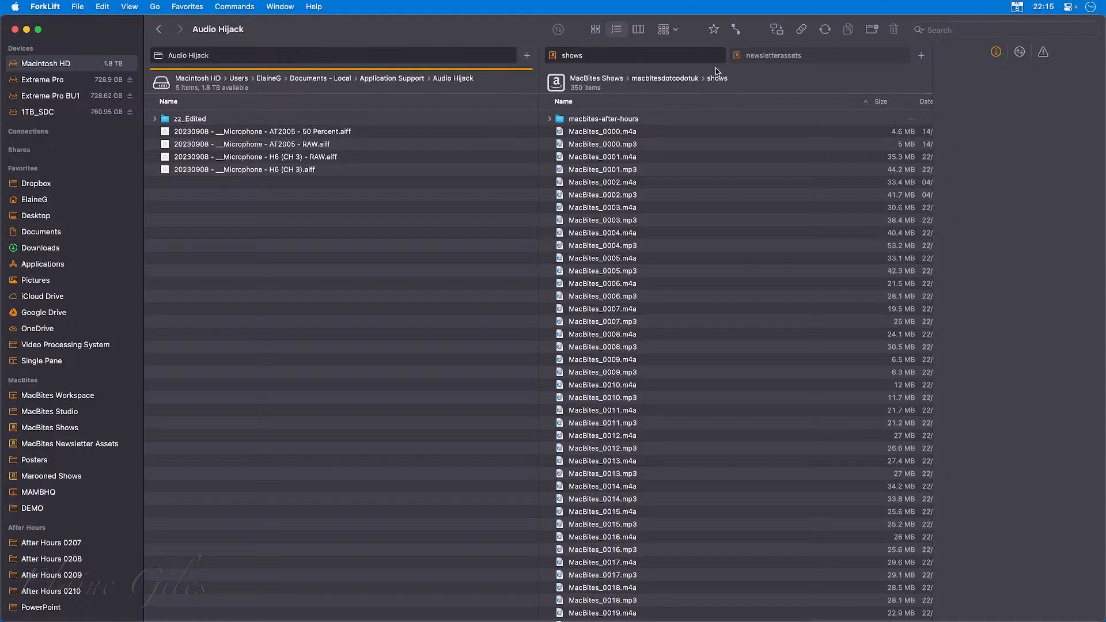
pyautogui.click(903, 56)
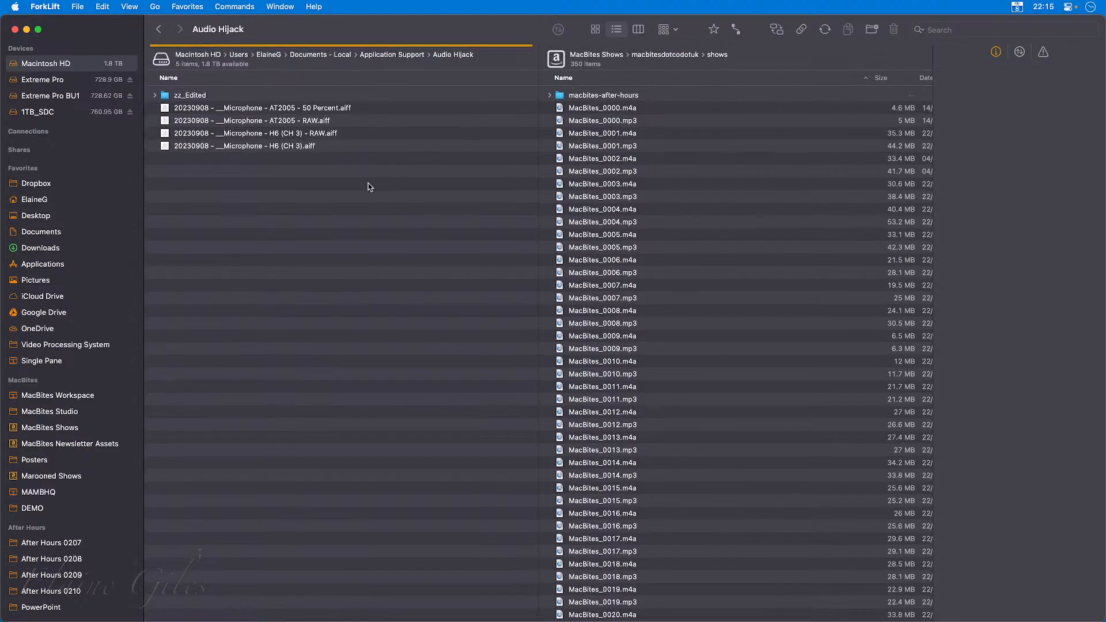
# Show the Extreme Pro drive in the first pane and Extreme Pro BU1 in the second pane.
pyautogui.click(57, 88)
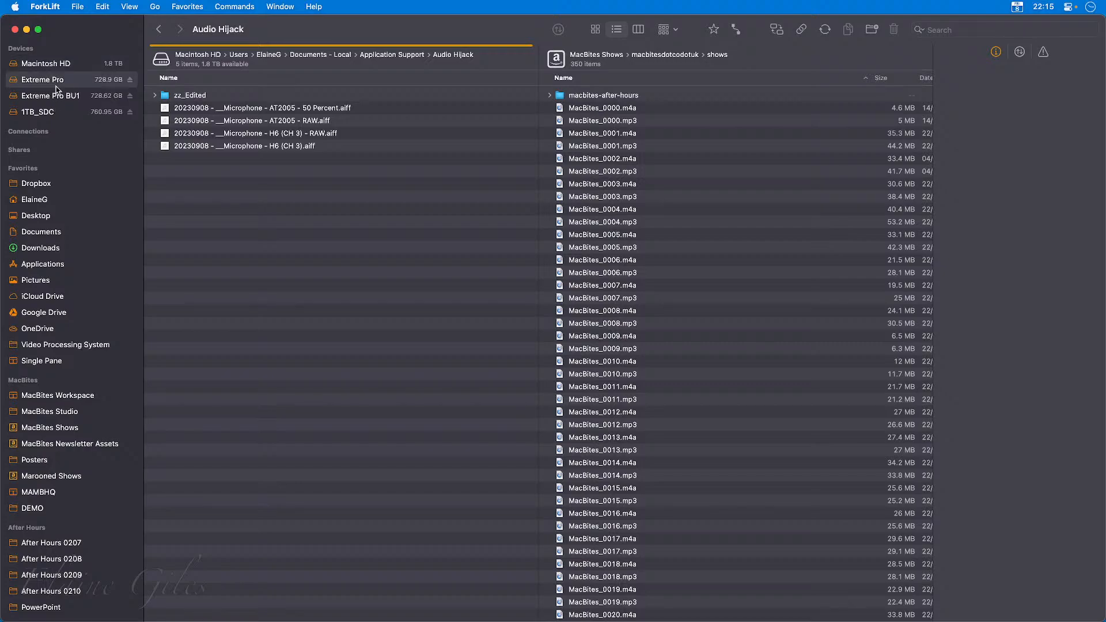
pyautogui.click(746, 324)
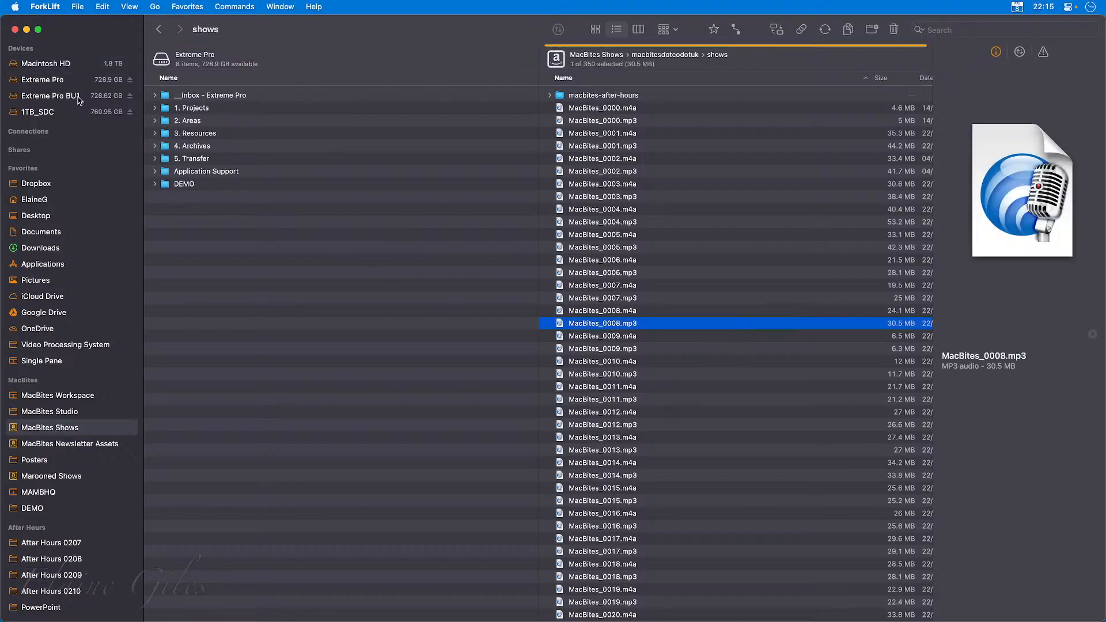
pyautogui.click(58, 96)
pyautogui.click(327, 266)
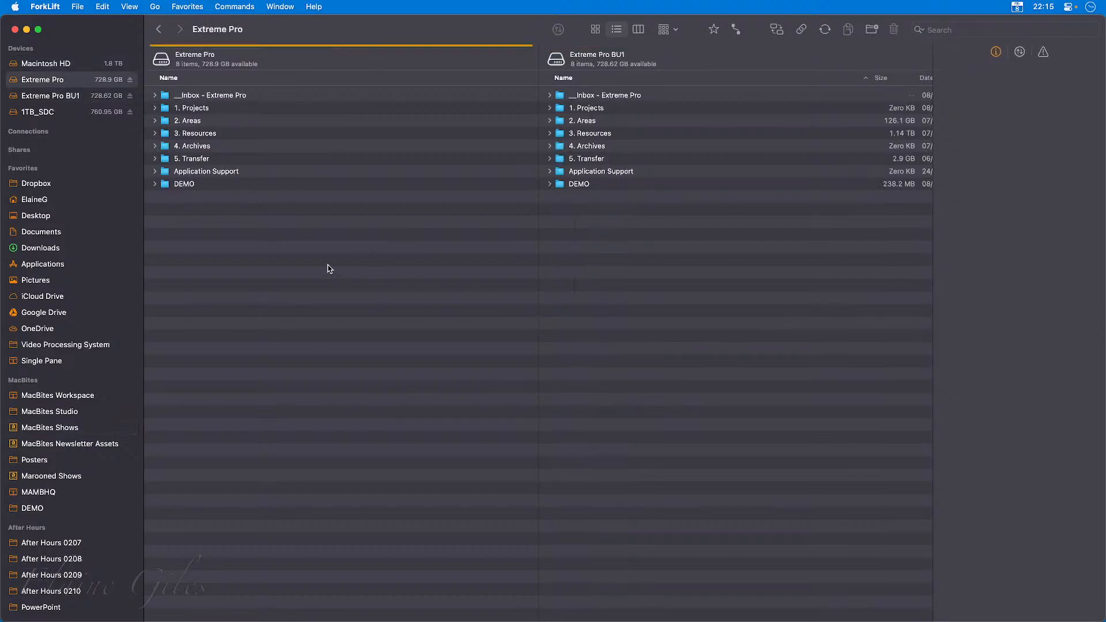
# Delete all files in the DEMO folder on Extreme Pro BU1 and return to the drive's top level.
pyautogui.click(214, 185)
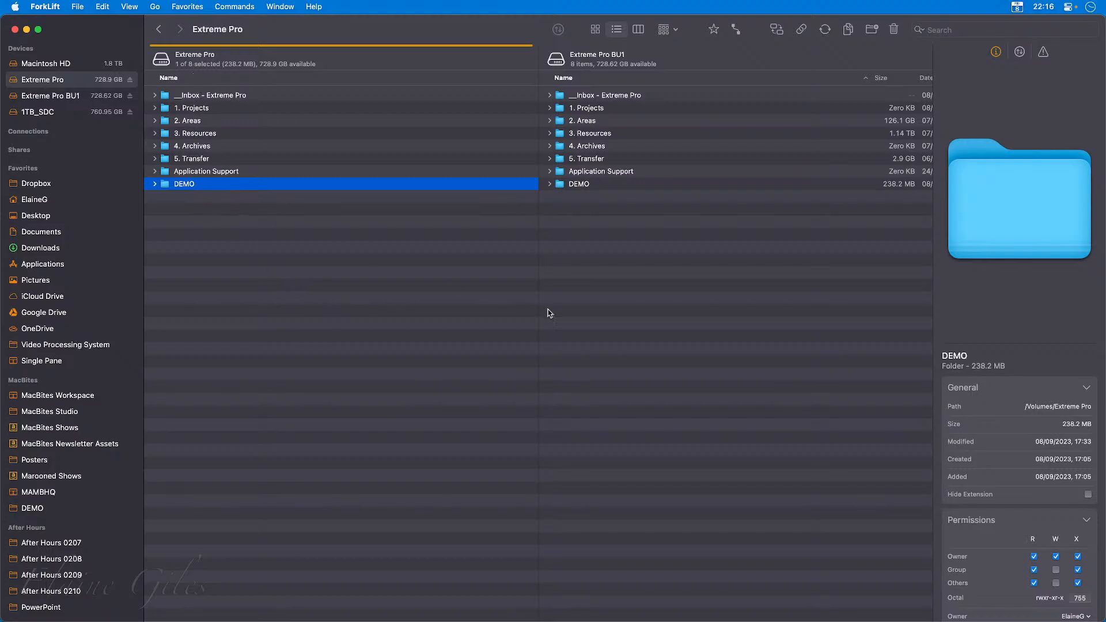
pyautogui.doubleClick(577, 185)
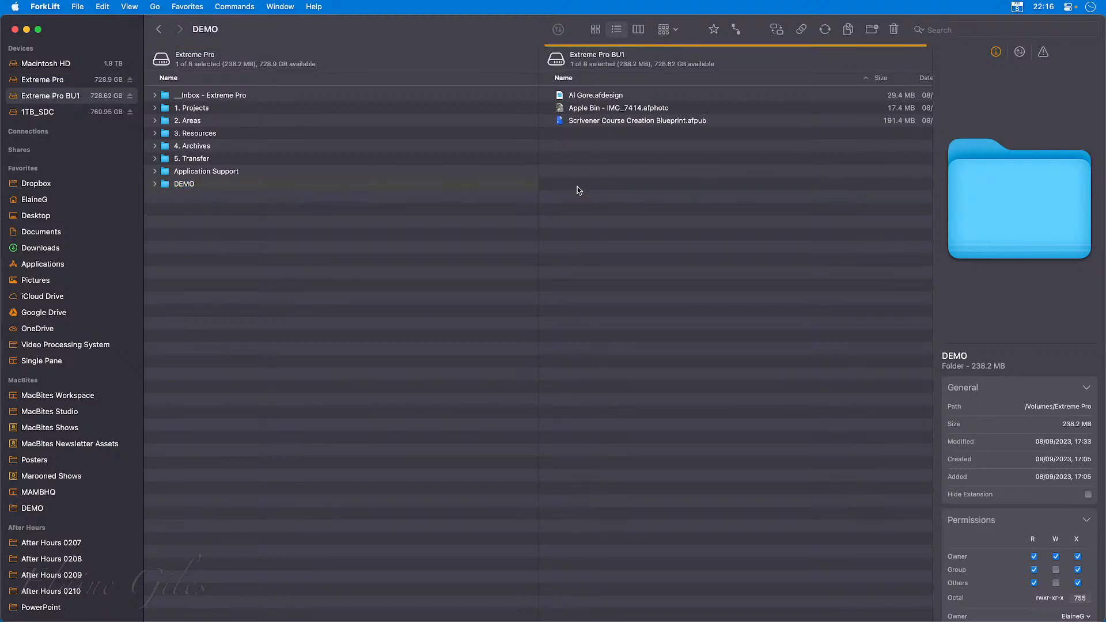
pyautogui.press('super+a')
pyautogui.press('super+BackSpace')
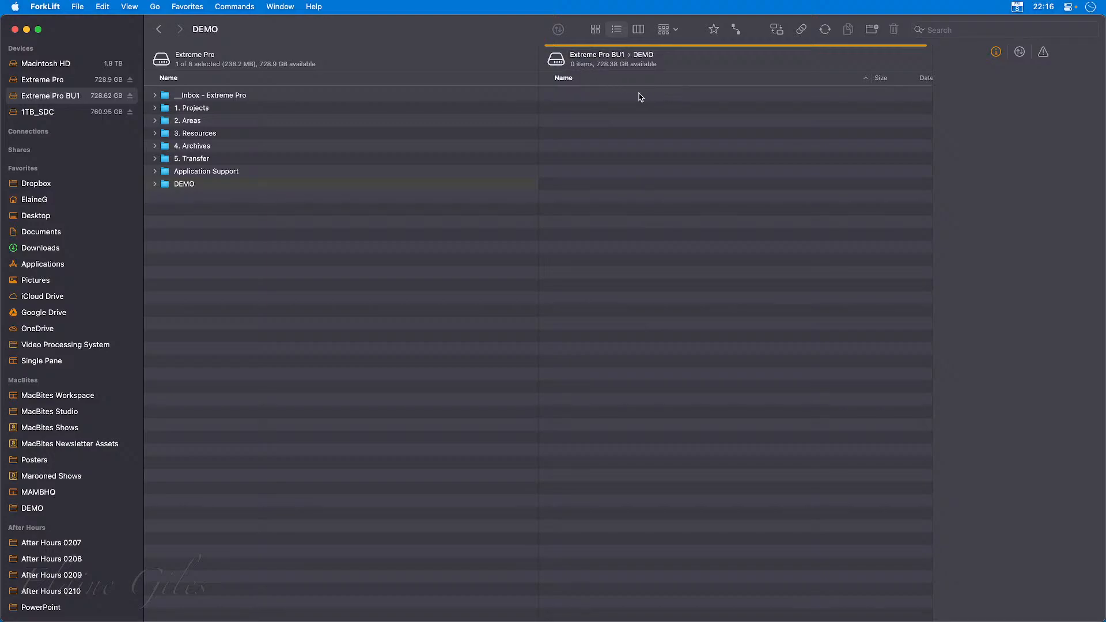
pyautogui.press('super+Up')
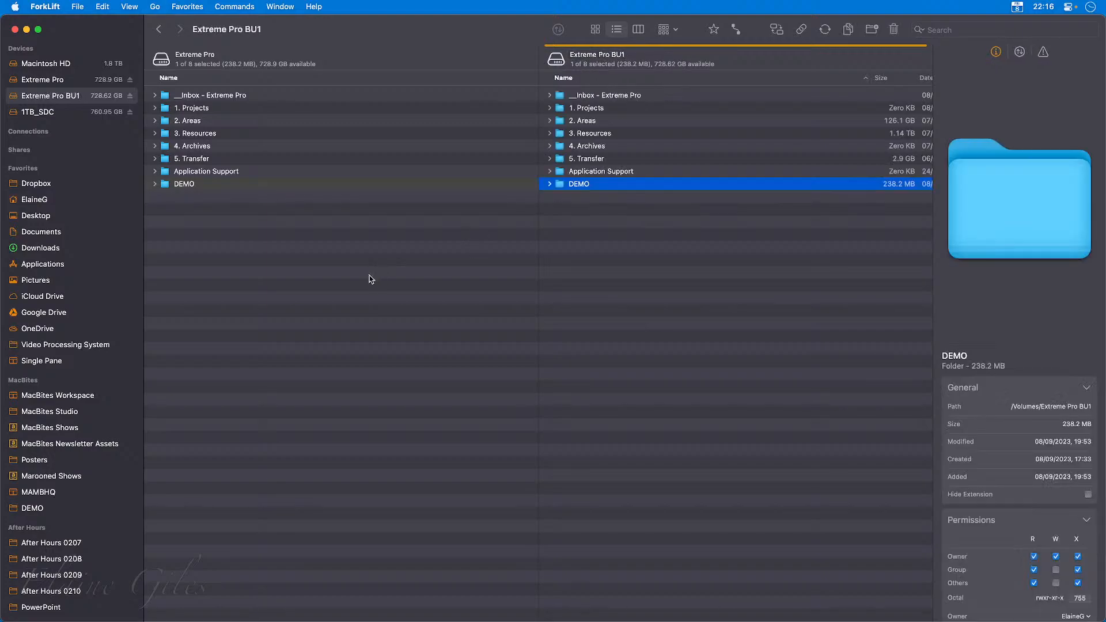
pyautogui.click(372, 284)
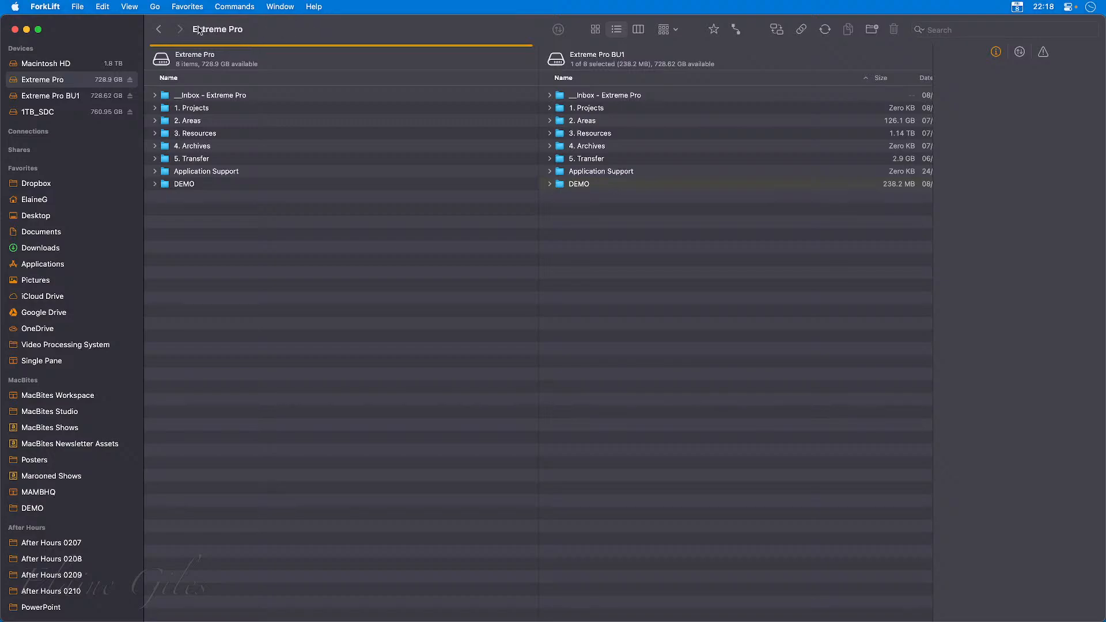
# Load MacBites Workspace and MAMBHQ in turn in a new separate window, and close that window.
pyautogui.click(81, 7)
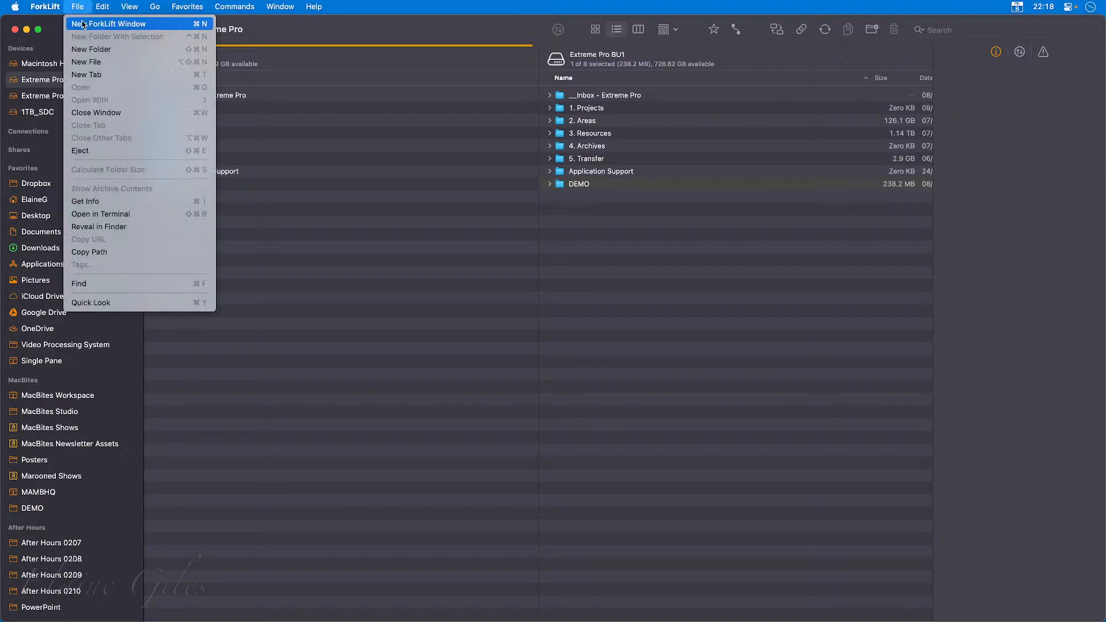
pyautogui.click(108, 24)
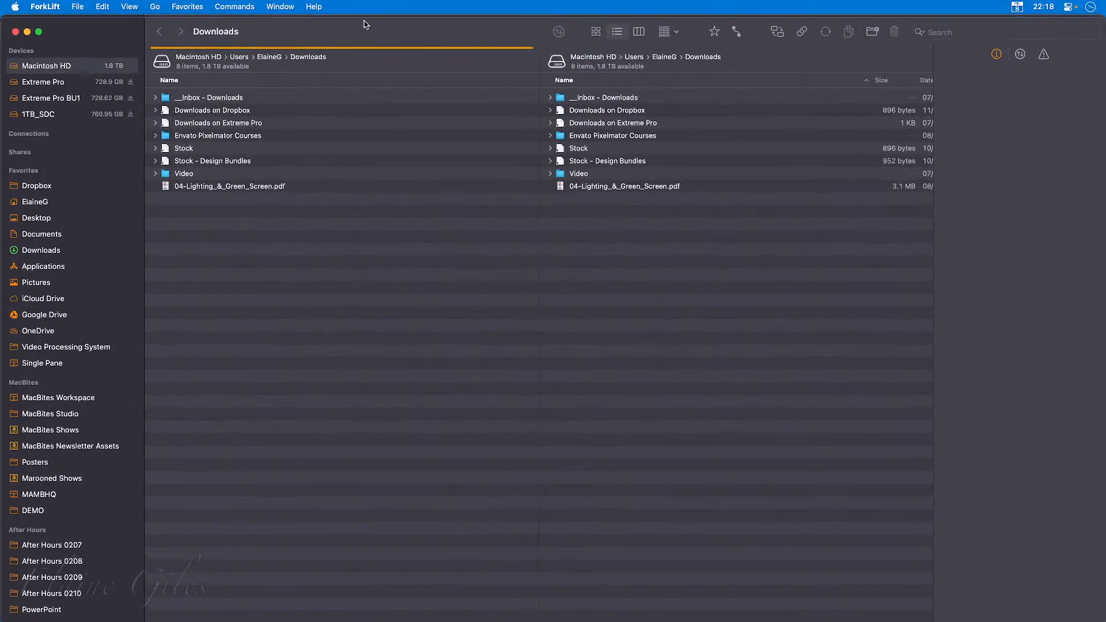
pyautogui.moveTo(363, 25); pyautogui.dragTo(584, 71)
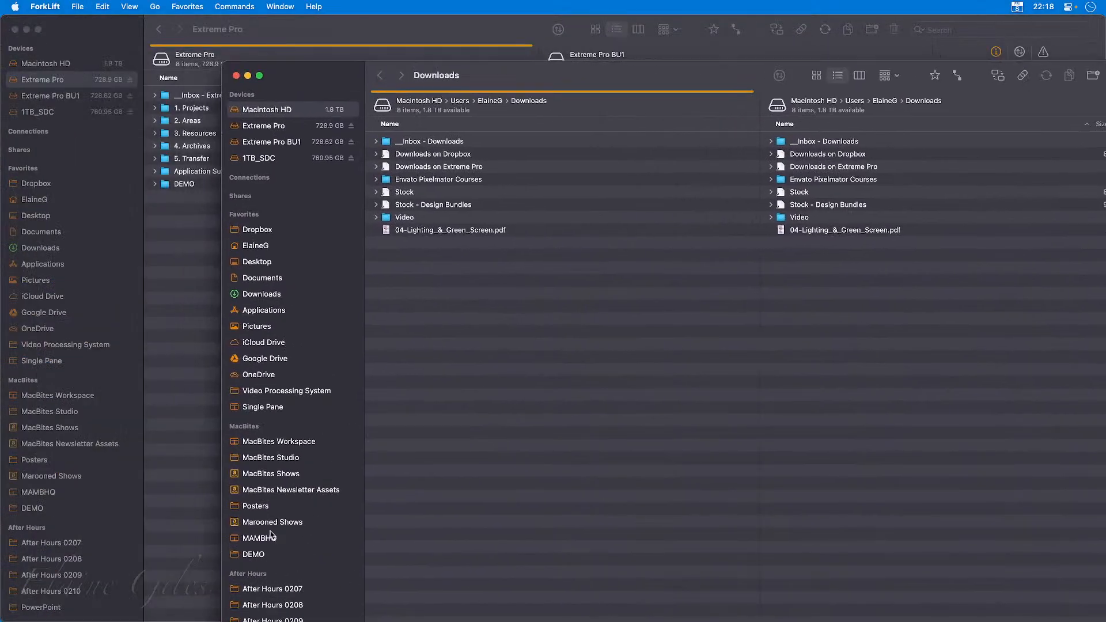
pyautogui.click(279, 442)
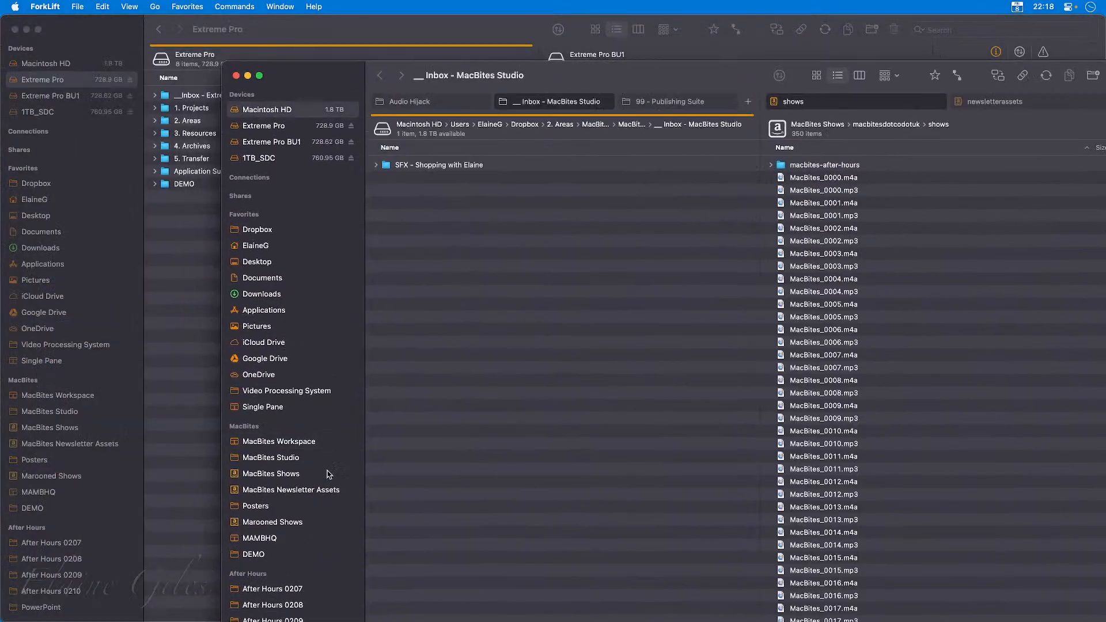
pyautogui.click(271, 538)
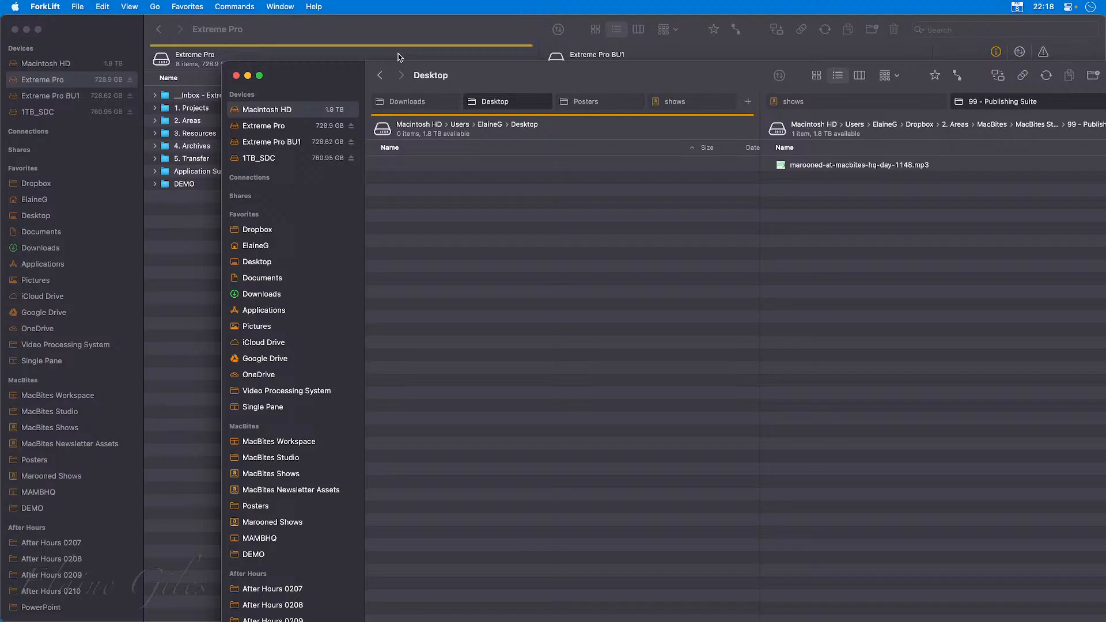
pyautogui.click(235, 75)
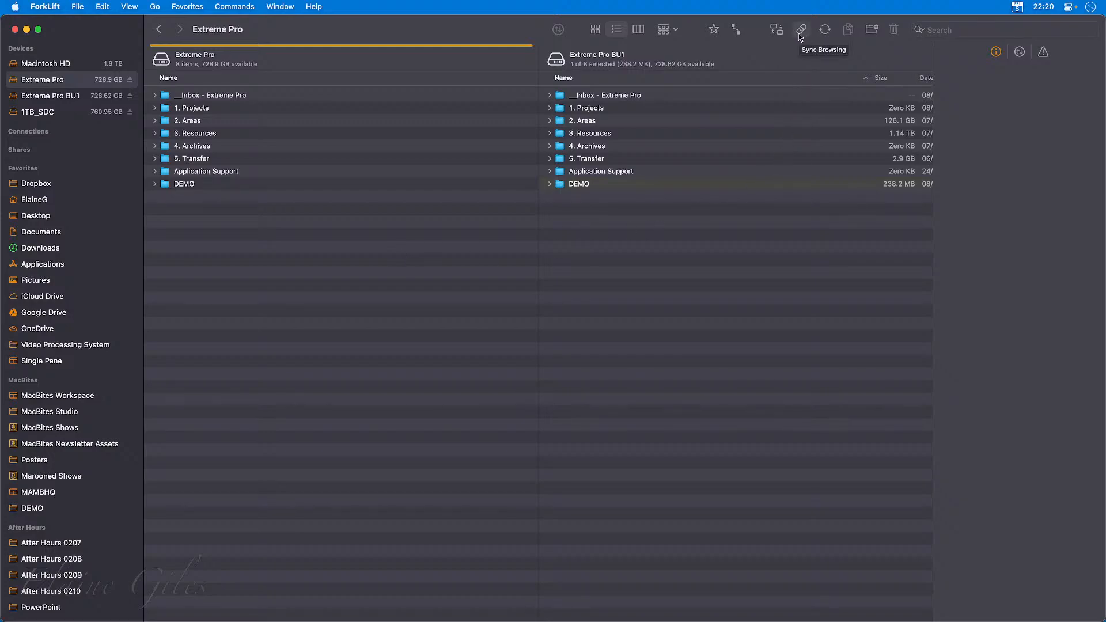
# Look over the items available for customising the toolbar, leaving the toolbar as it is.
pyautogui.rightClick(514, 25)
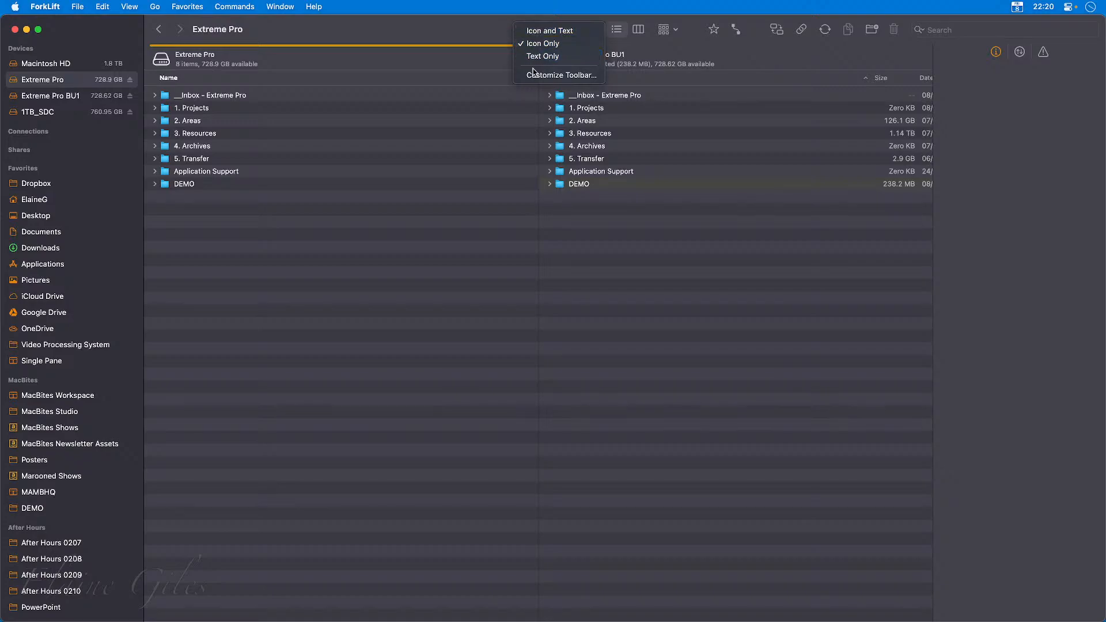
pyautogui.click(535, 77)
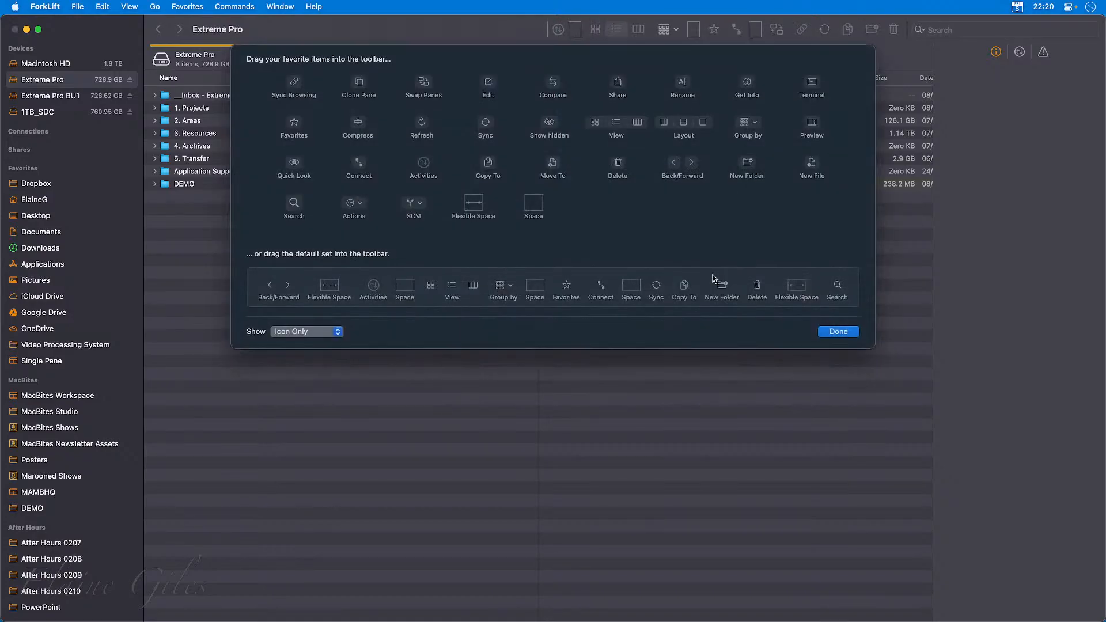
pyautogui.click(839, 332)
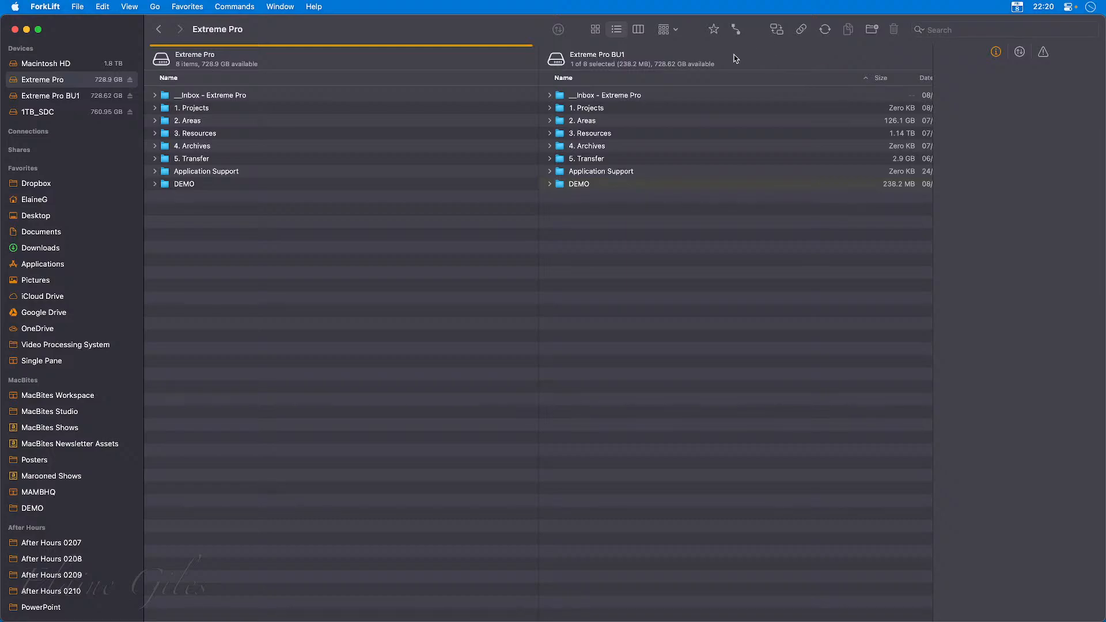
# Examine the connection protocols and the options for Microsoft OneDrive without connecting.
pyautogui.click(735, 30)
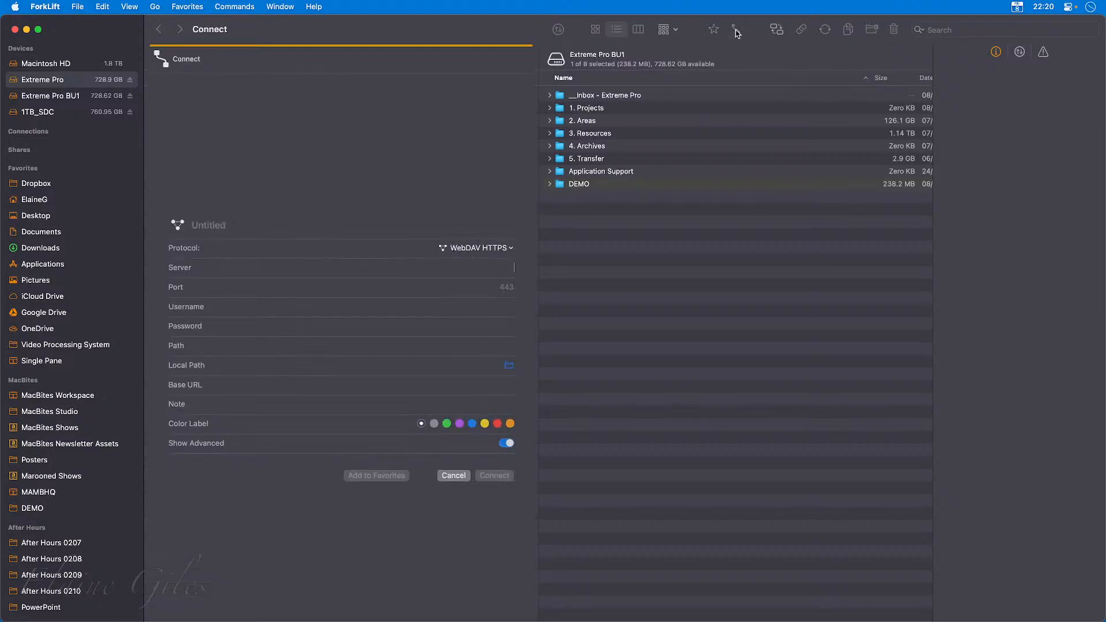
pyautogui.click(511, 249)
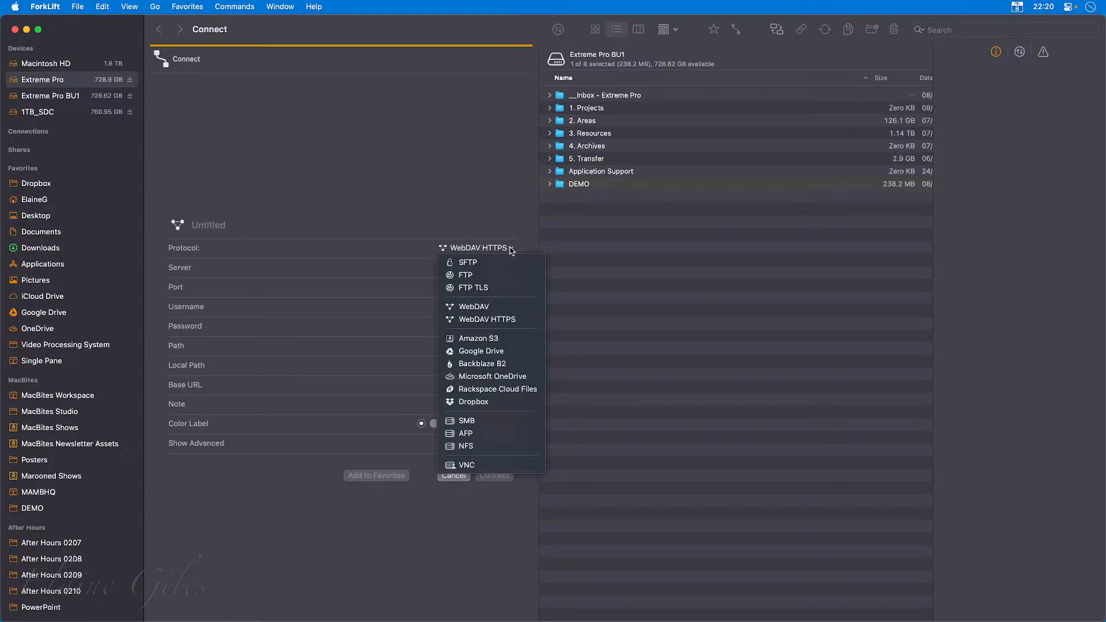
pyautogui.click(503, 382)
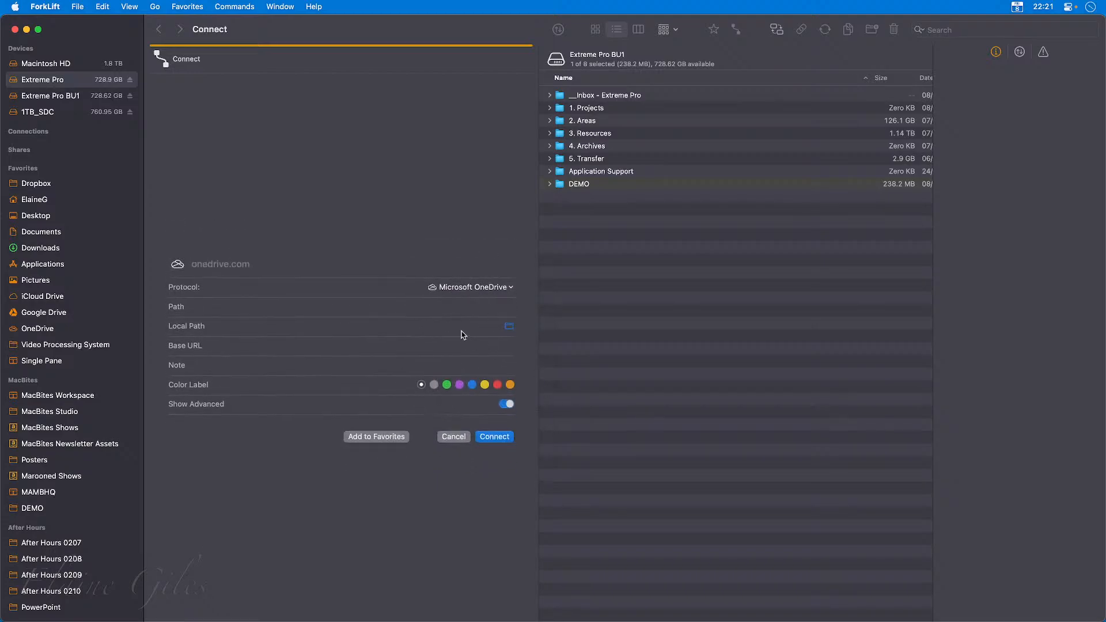
pyautogui.click(453, 439)
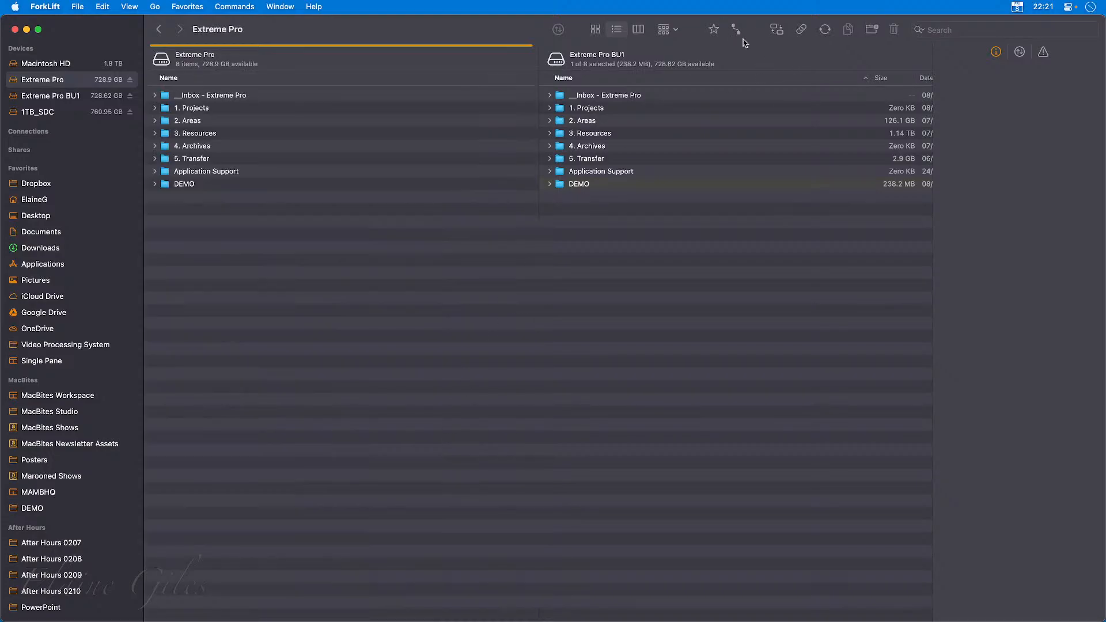
# Turn on Sync Browsing and test it by opening DEMO on Extreme Pro and returning to the drive's top level.
pyautogui.click(801, 32)
pyautogui.doubleClick(184, 185)
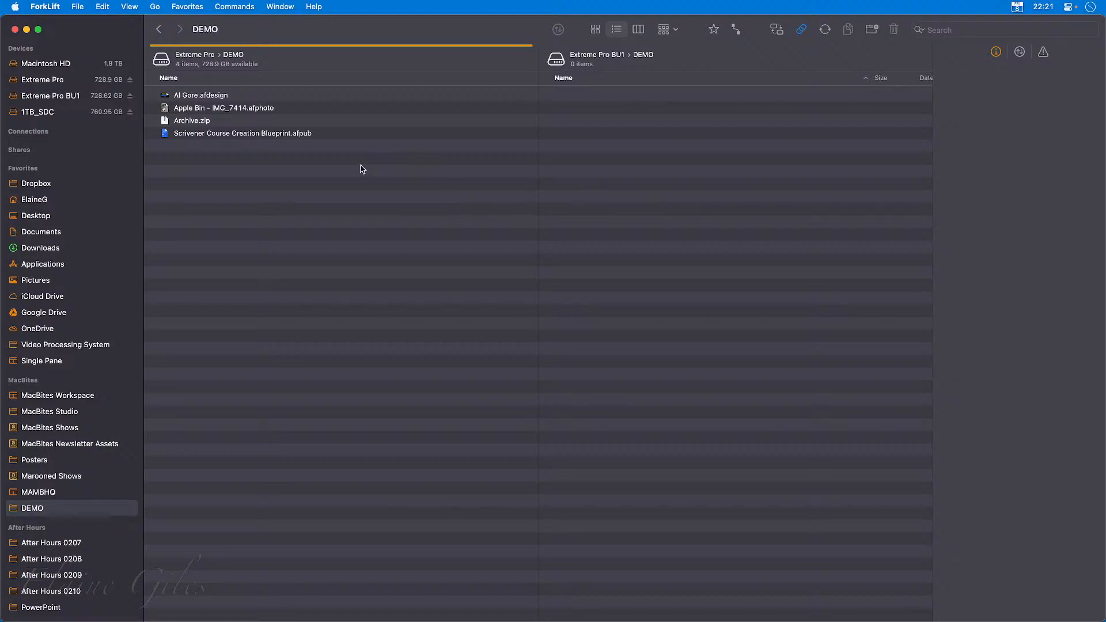
pyautogui.press('super+Up')
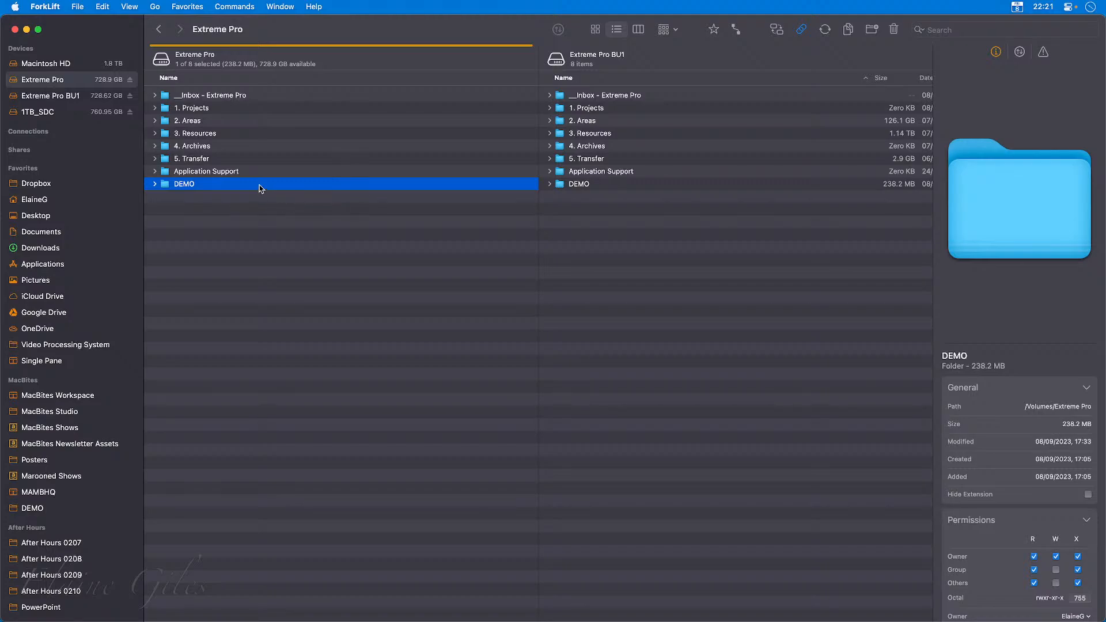
# Browse into 2. Areas > MacBites on Extreme Pro with both panes synchronised.
pyautogui.click(155, 121)
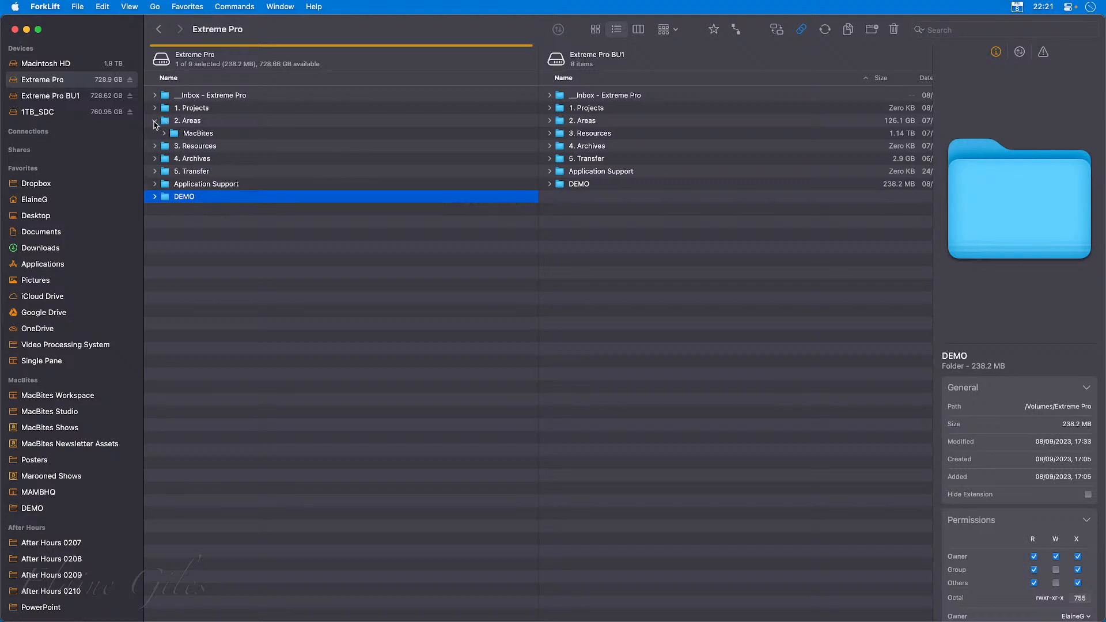
pyautogui.click(154, 121)
pyautogui.doubleClick(205, 121)
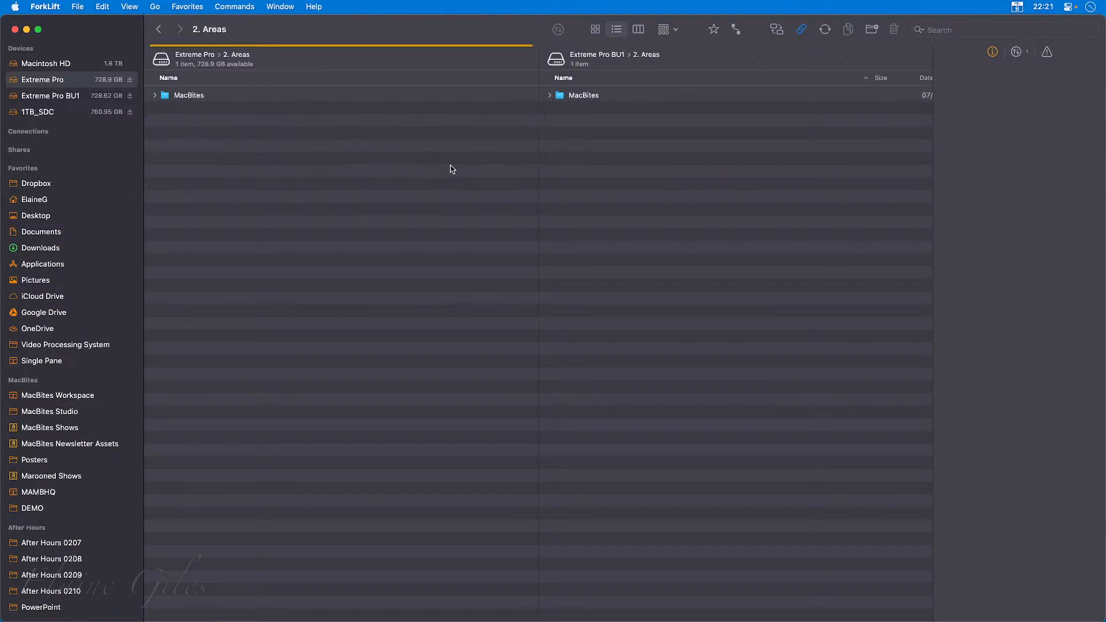
pyautogui.doubleClick(195, 96)
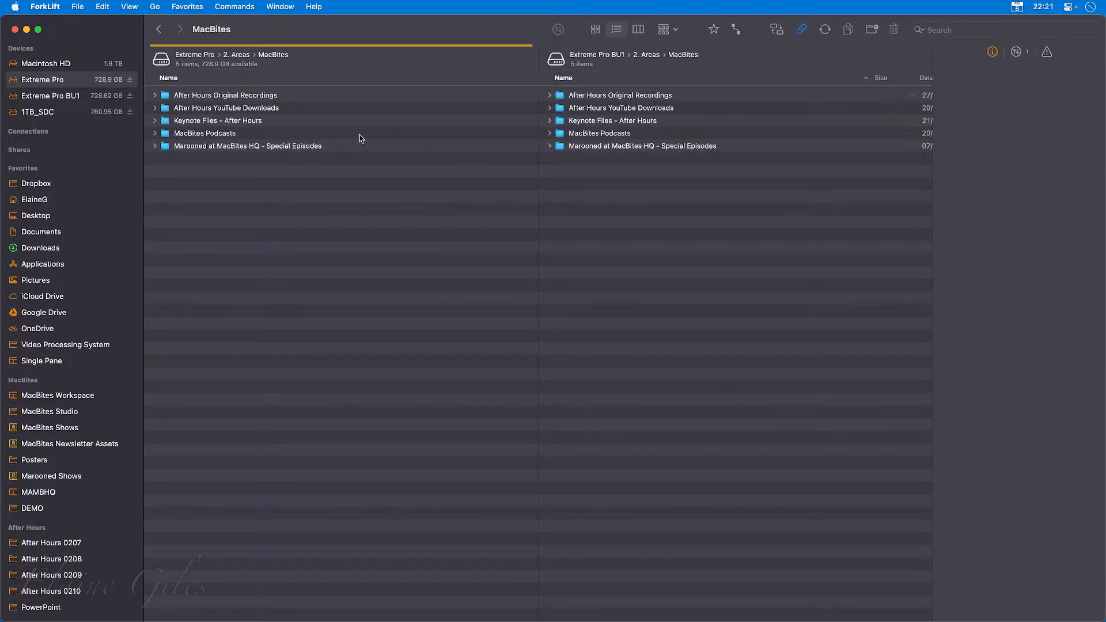
# Open the DEMO folder from the top level of Extreme Pro and review its synchronisation preview and options without running it.
pyautogui.click(161, 29)
pyautogui.click(160, 29)
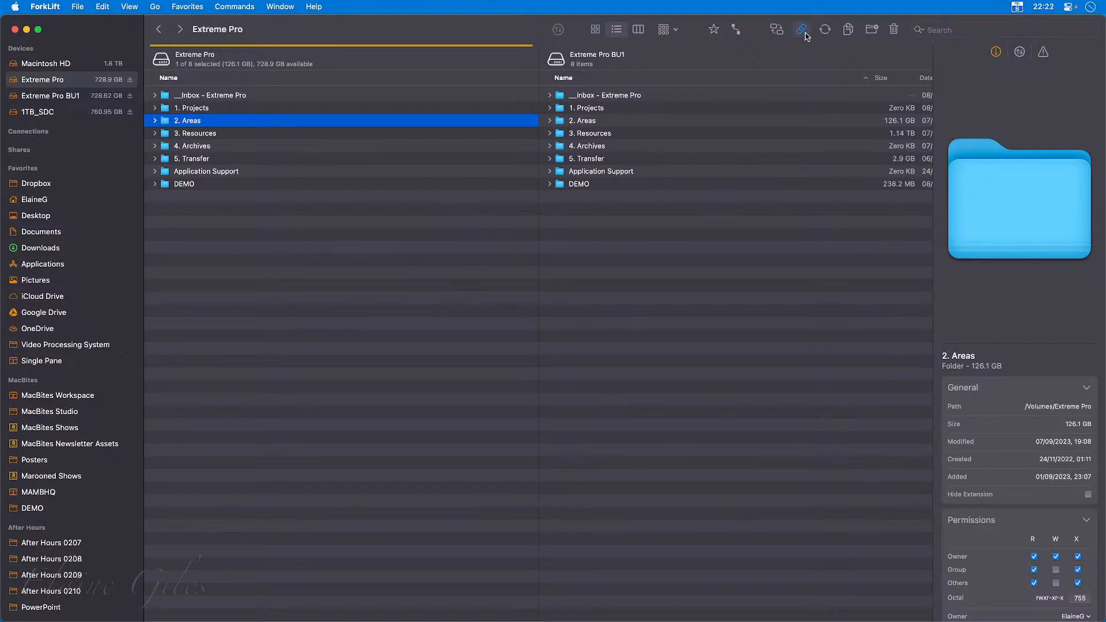
pyautogui.doubleClick(321, 185)
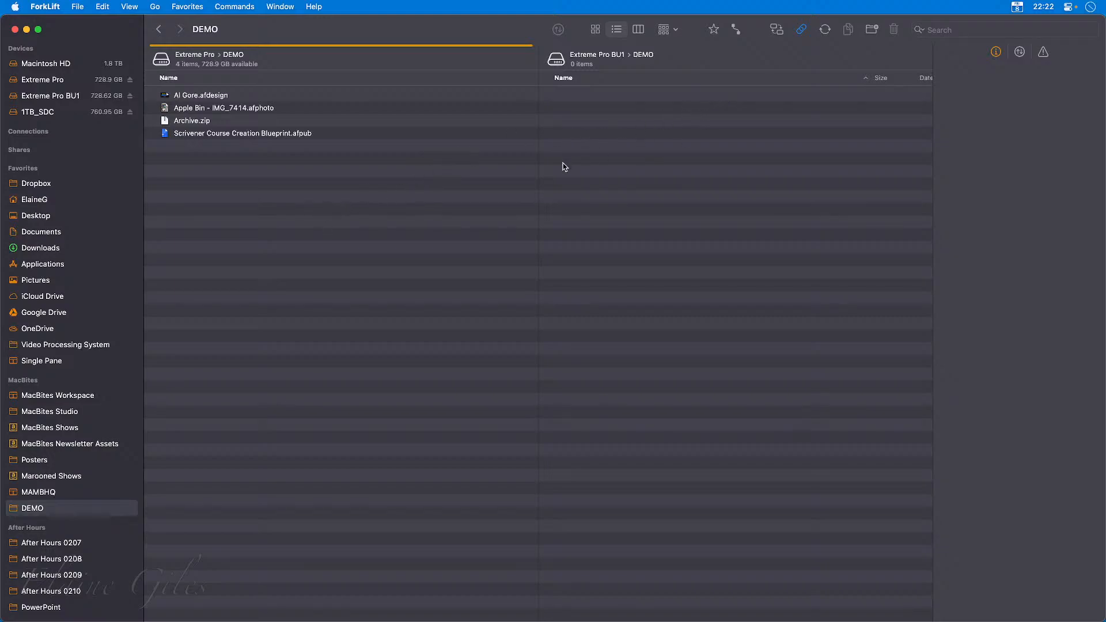
pyautogui.click(825, 30)
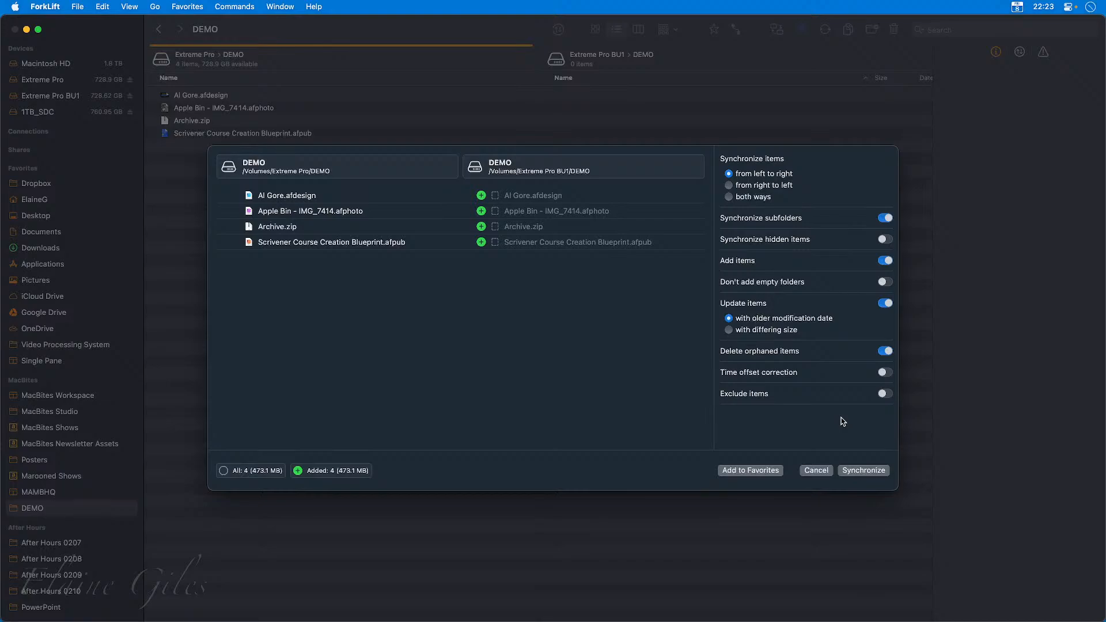
pyautogui.click(818, 472)
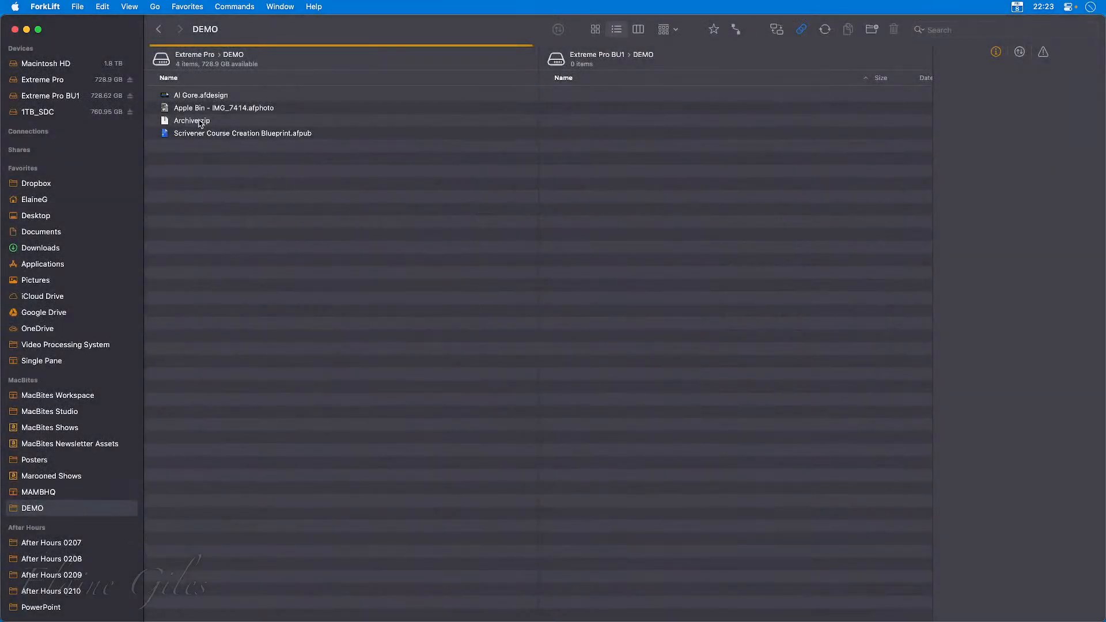
# Copy Archive.zip from DEMO on Extreme Pro into DEMO on Extreme Pro BU1.
pyautogui.click(200, 123)
pyautogui.moveTo(204, 124); pyautogui.dragTo(638, 176)
pyautogui.click(586, 130)
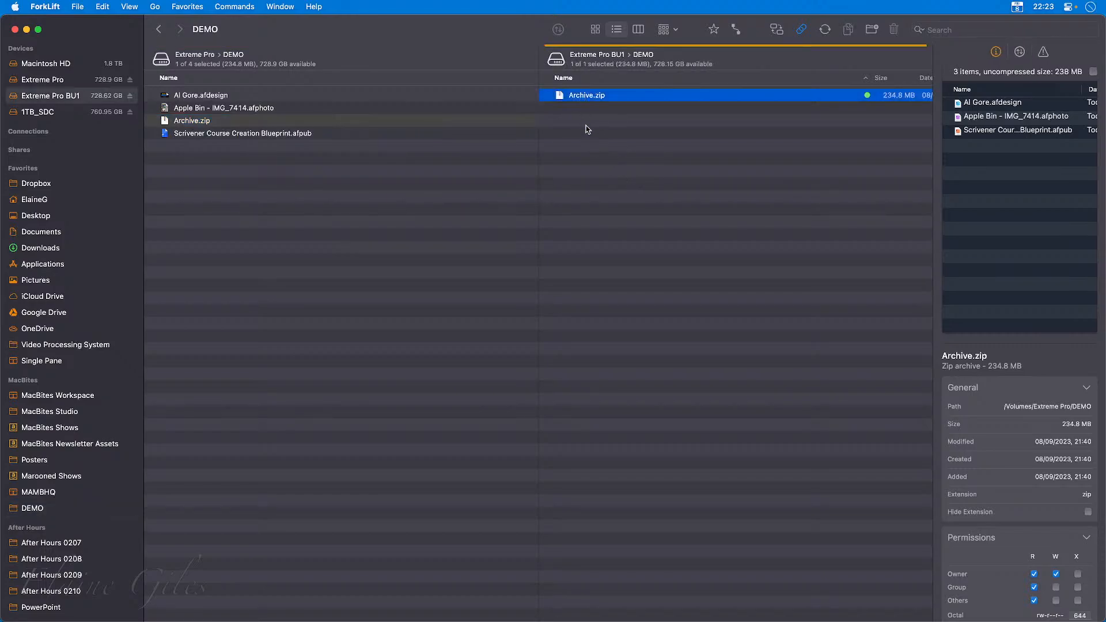
# Rename the copied Archive.zip on Extreme Pro BU1 as Archive DEMO.zip.
pyautogui.press('Return')
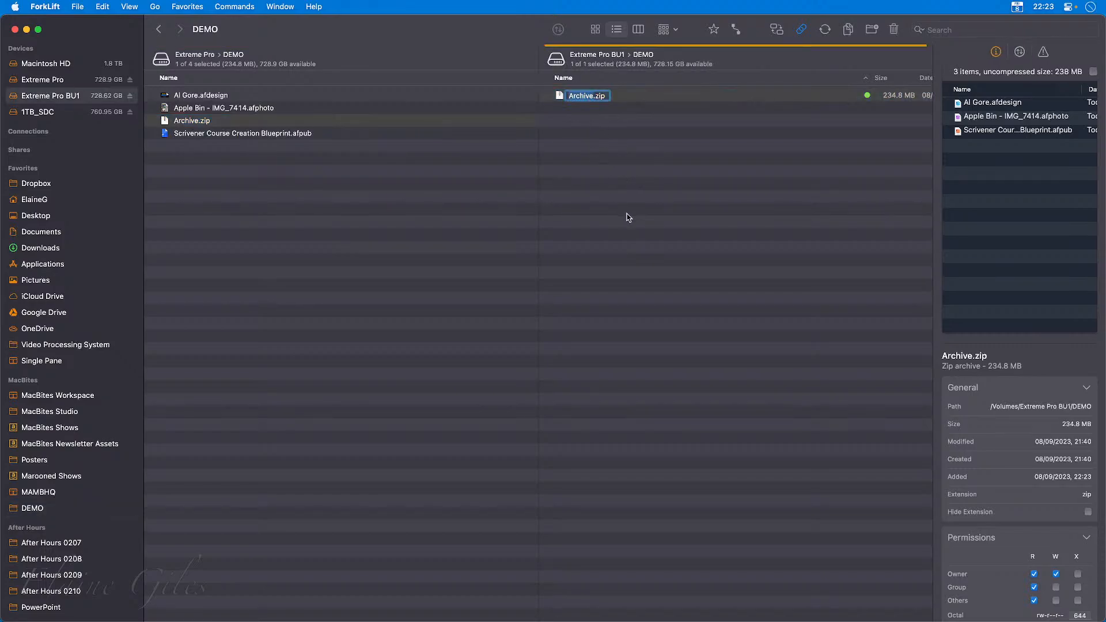
pyautogui.press('Right')
pyautogui.write('DEMO')
pyautogui.press('Return')
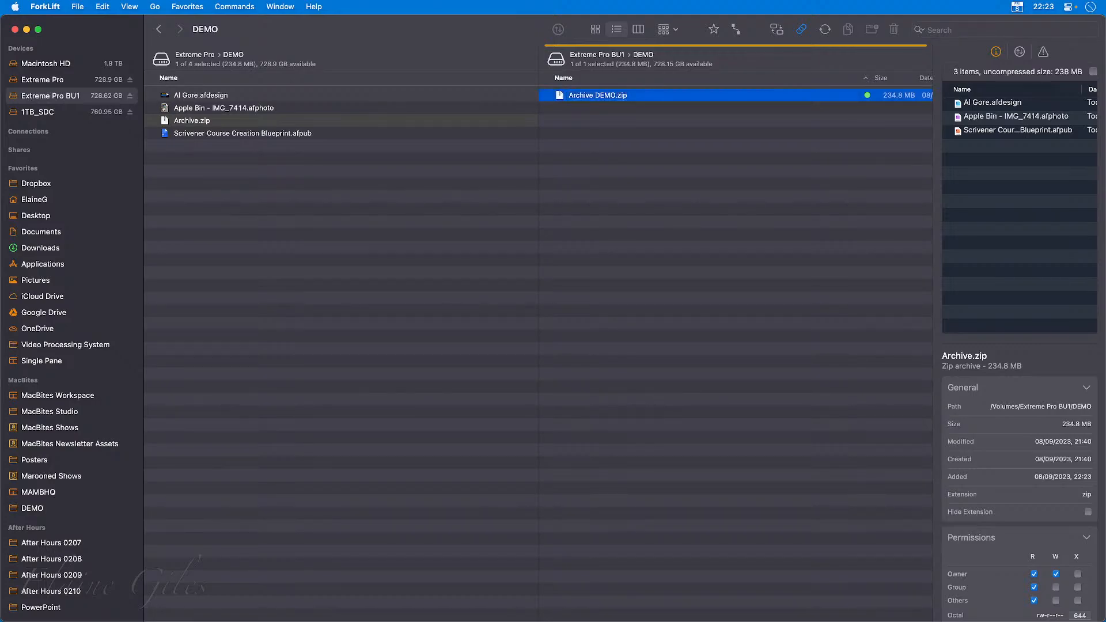
# Preview synchronising the two DEMO folders from left to right, and run the synchronisation both ways instead.
pyautogui.click(825, 29)
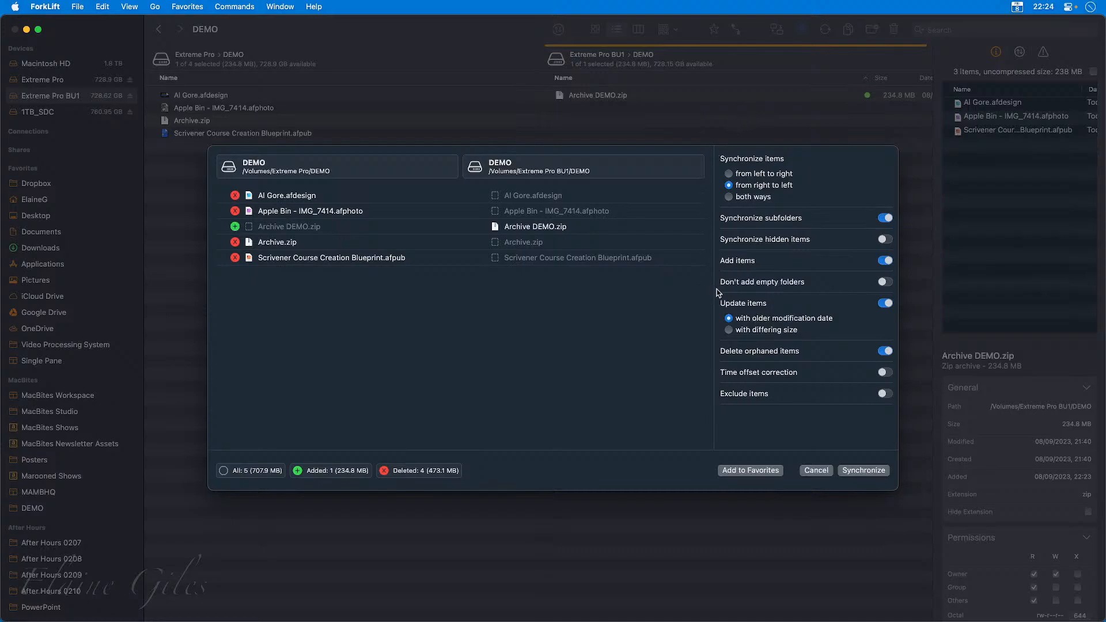
pyautogui.click(729, 174)
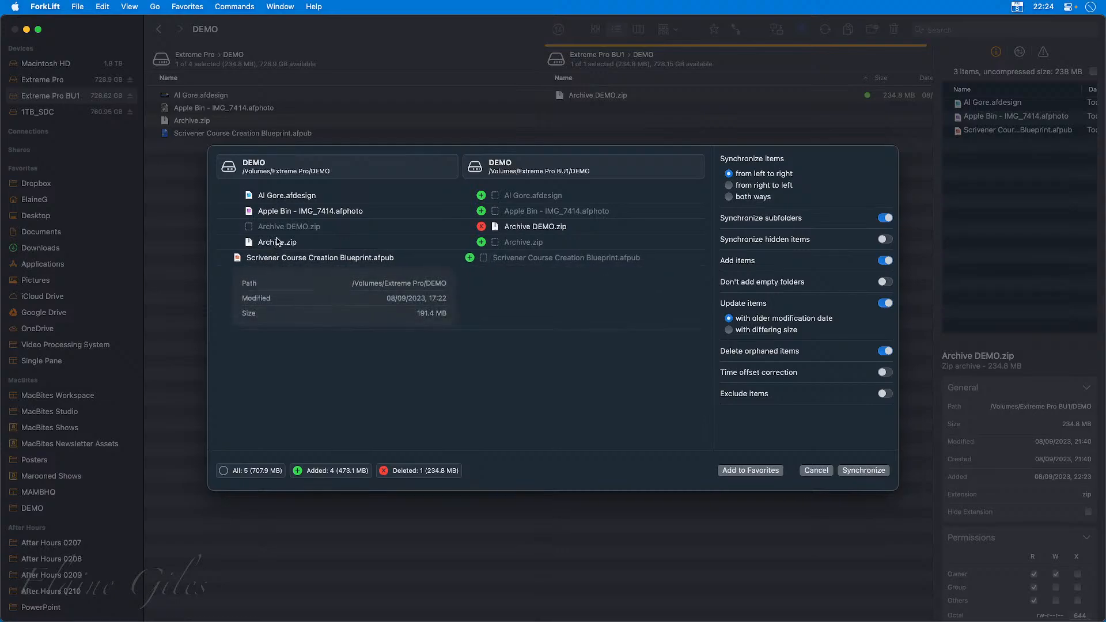
pyautogui.click(621, 422)
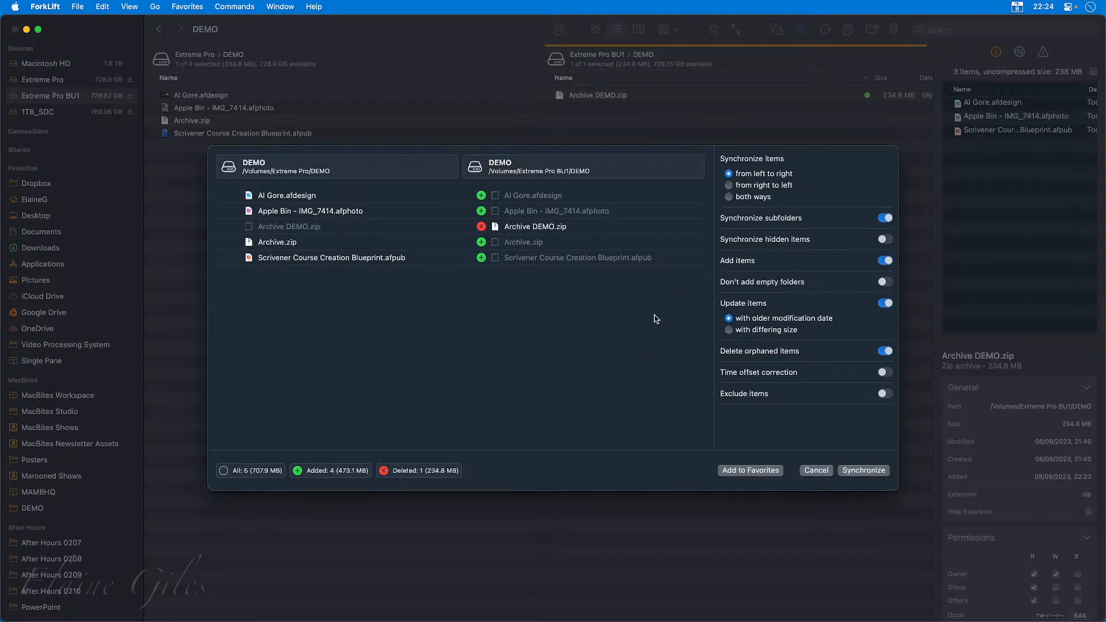
pyautogui.click(730, 197)
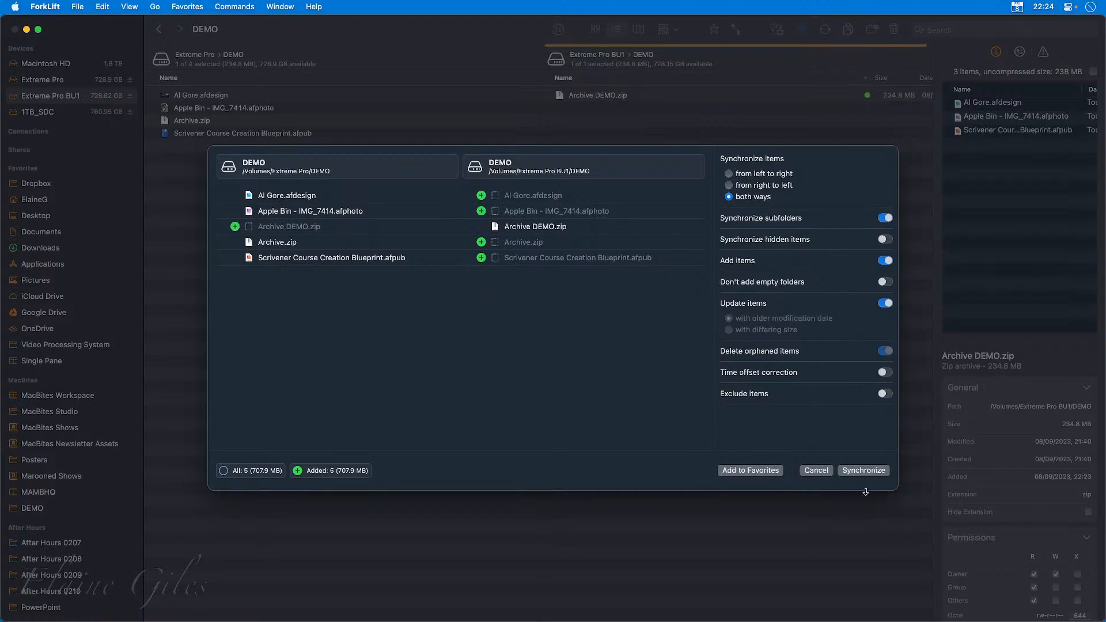
pyautogui.click(871, 473)
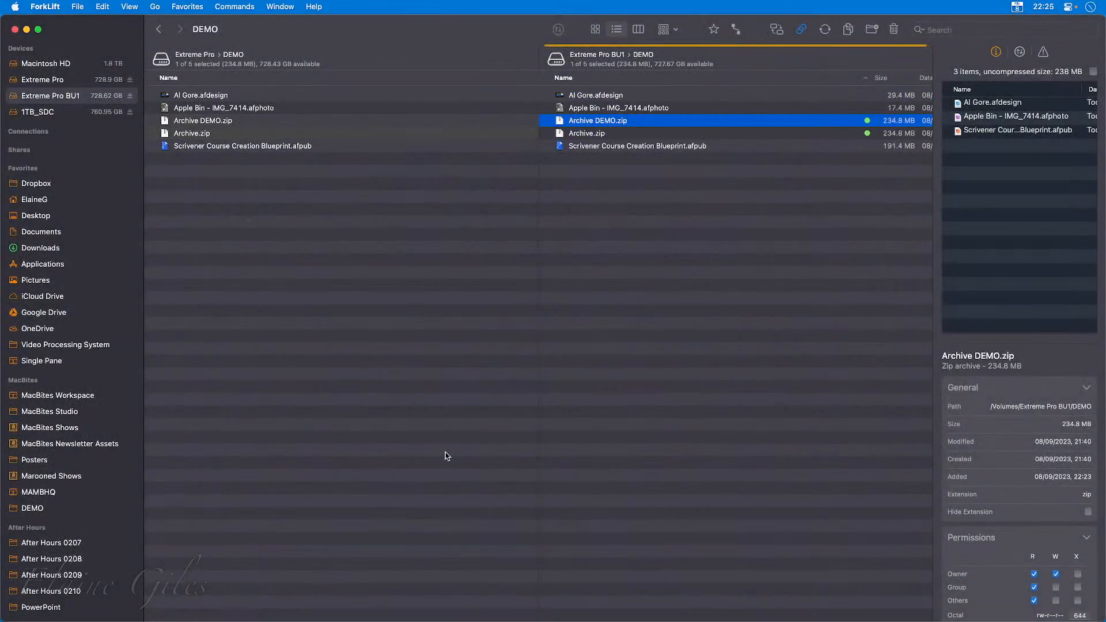
# Delete Archive DEMO.zip from the DEMO folder on Extreme Pro.
pyautogui.click(631, 224)
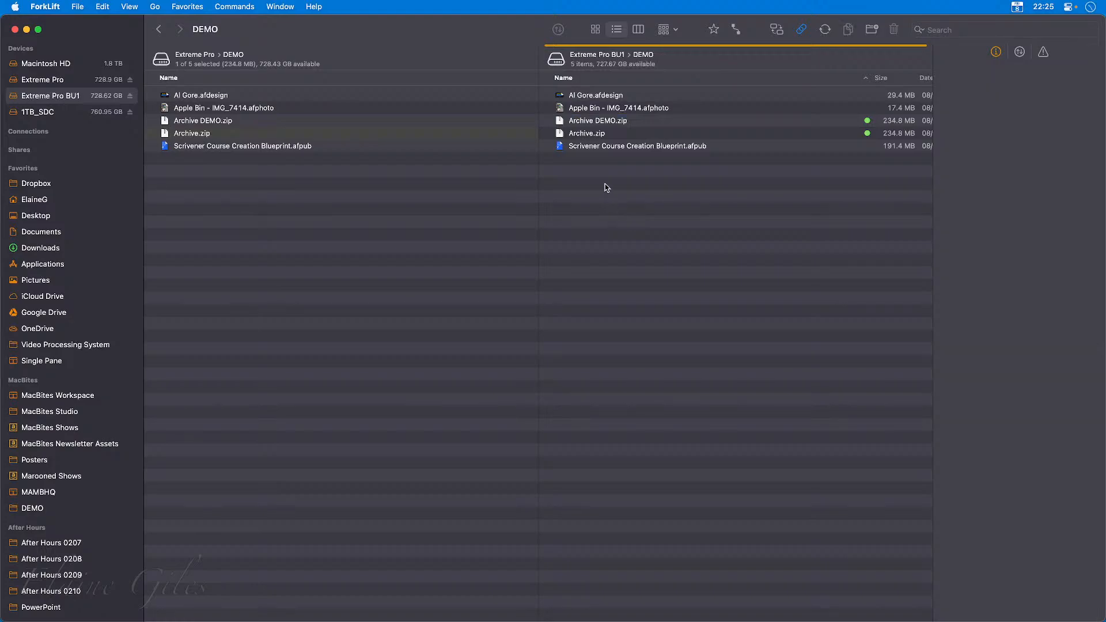
pyautogui.click(634, 120)
pyautogui.click(324, 122)
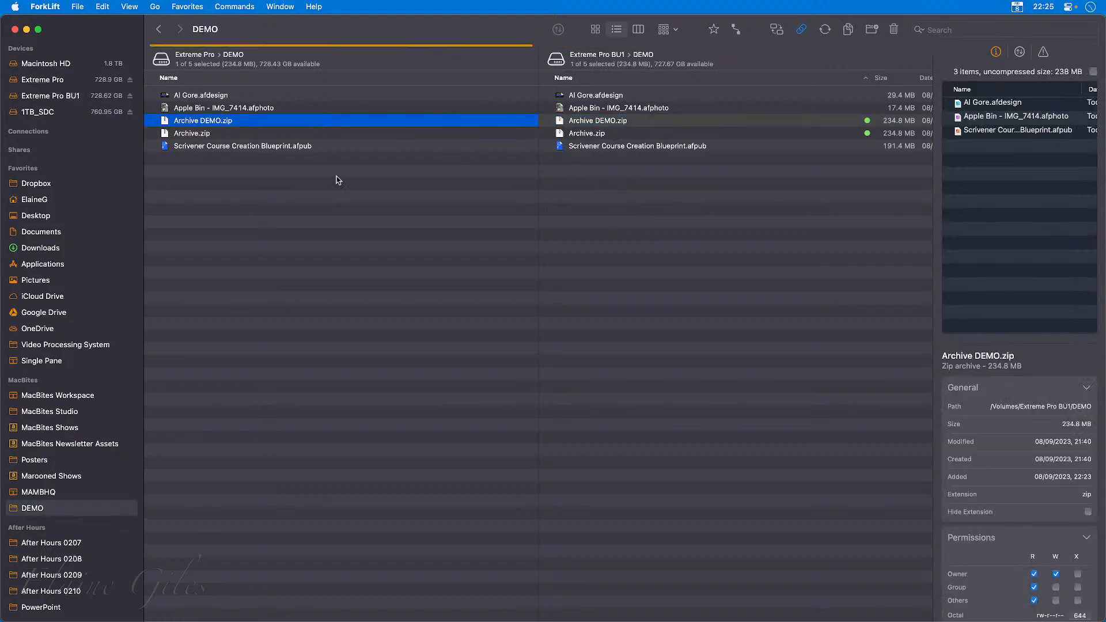
pyautogui.press('super+BackSpace')
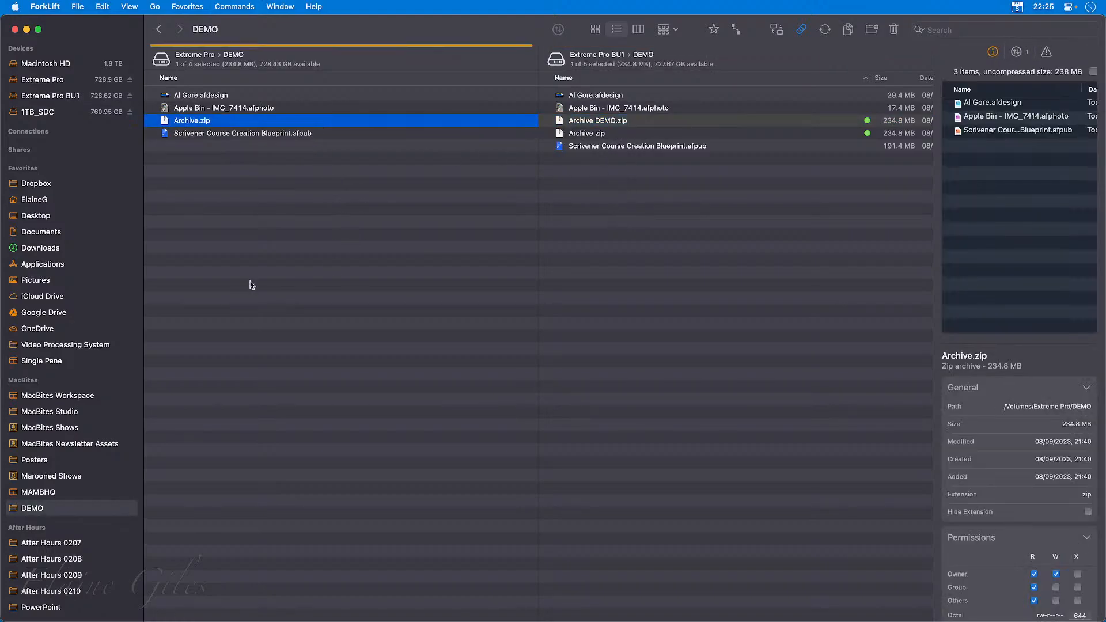
# Compare the sync directions and the orphan deletion setting, and synchronise DEMO from left to right with Delete orphaned items enabled.
pyautogui.click(825, 30)
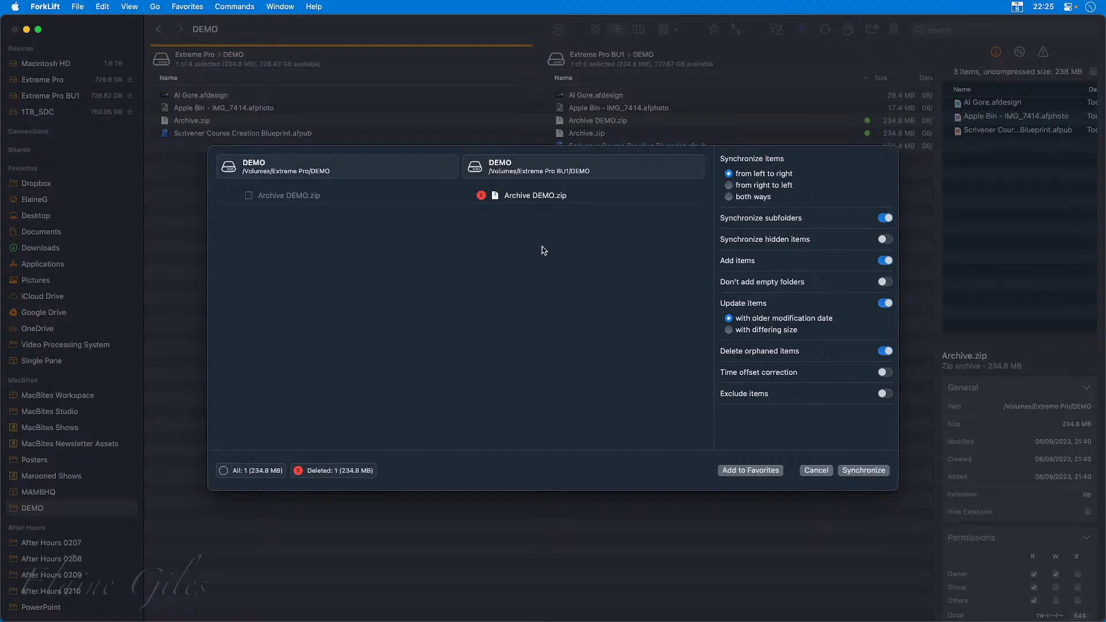
pyautogui.click(729, 184)
pyautogui.click(749, 174)
pyautogui.click(885, 352)
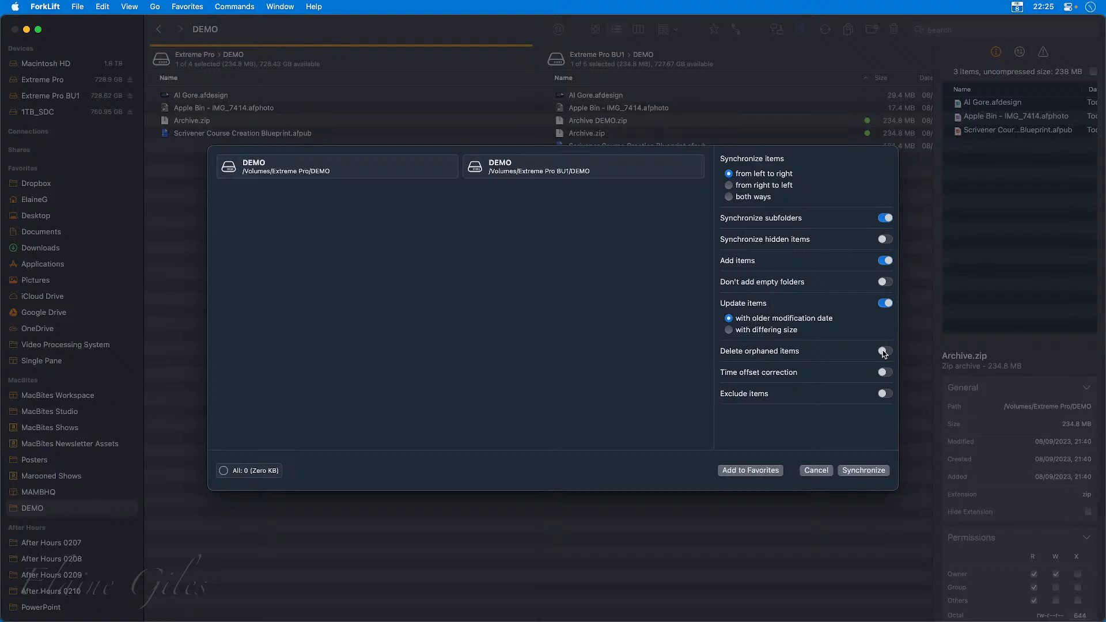
pyautogui.click(885, 352)
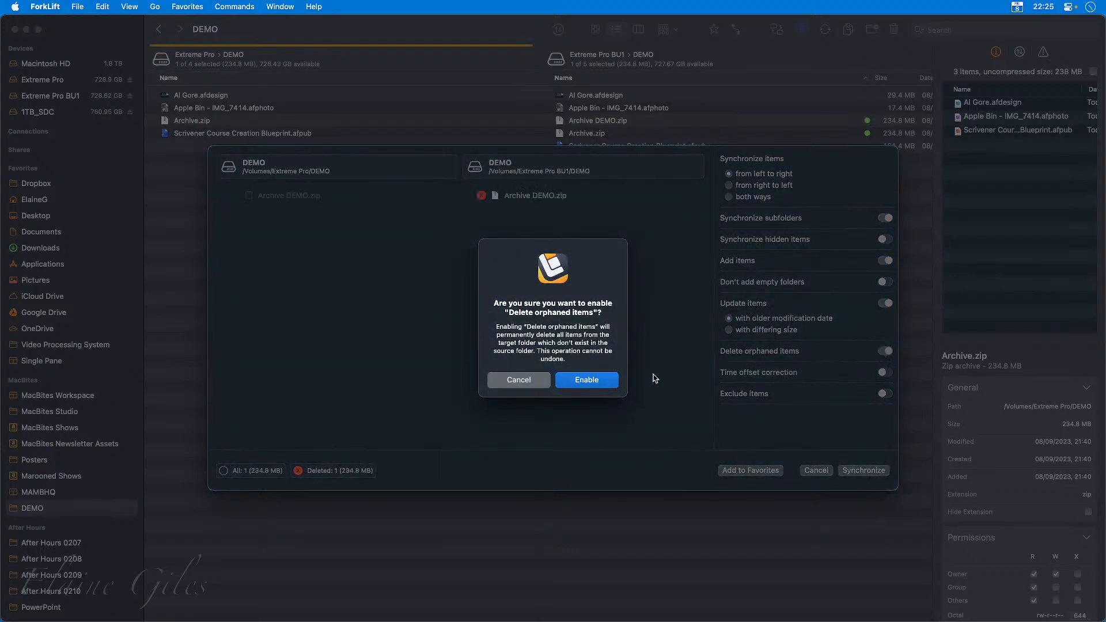
pyautogui.click(583, 382)
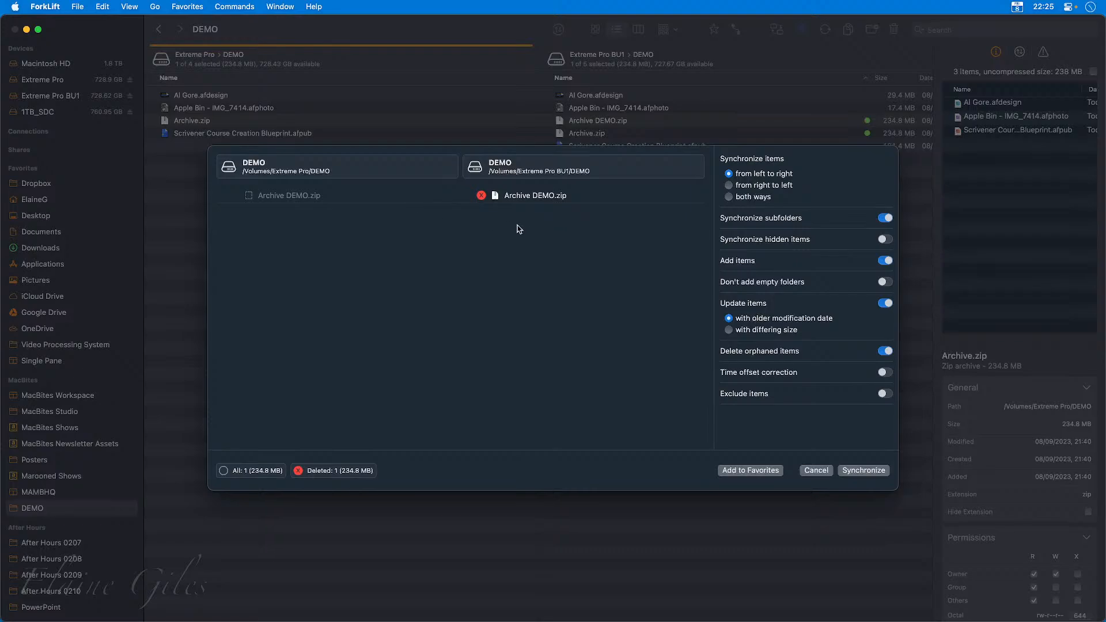
pyautogui.click(857, 471)
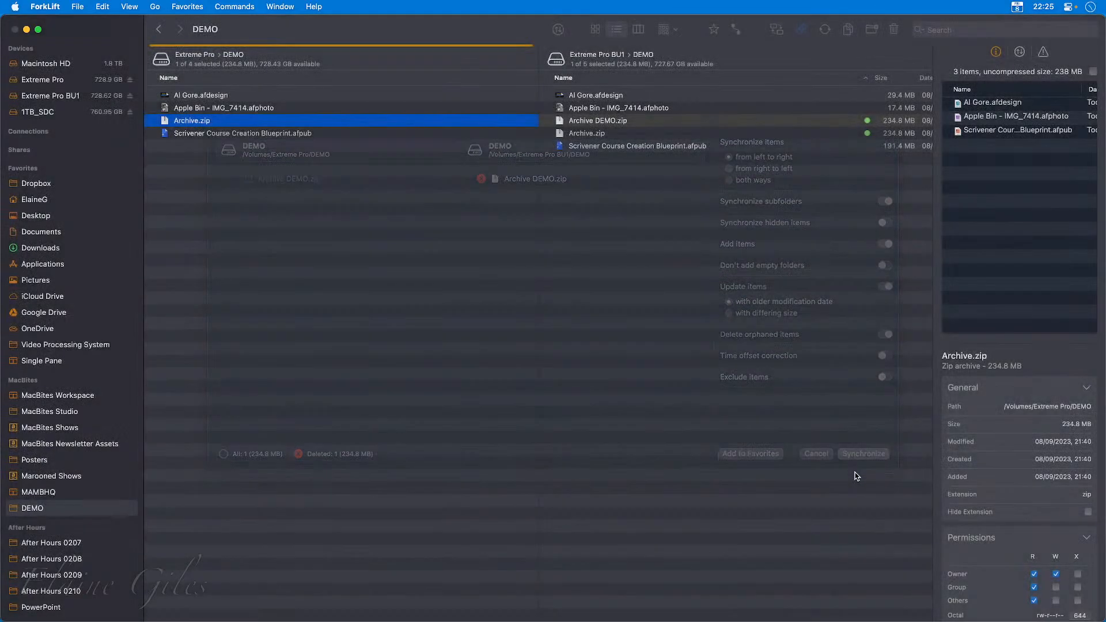
pyautogui.click(623, 186)
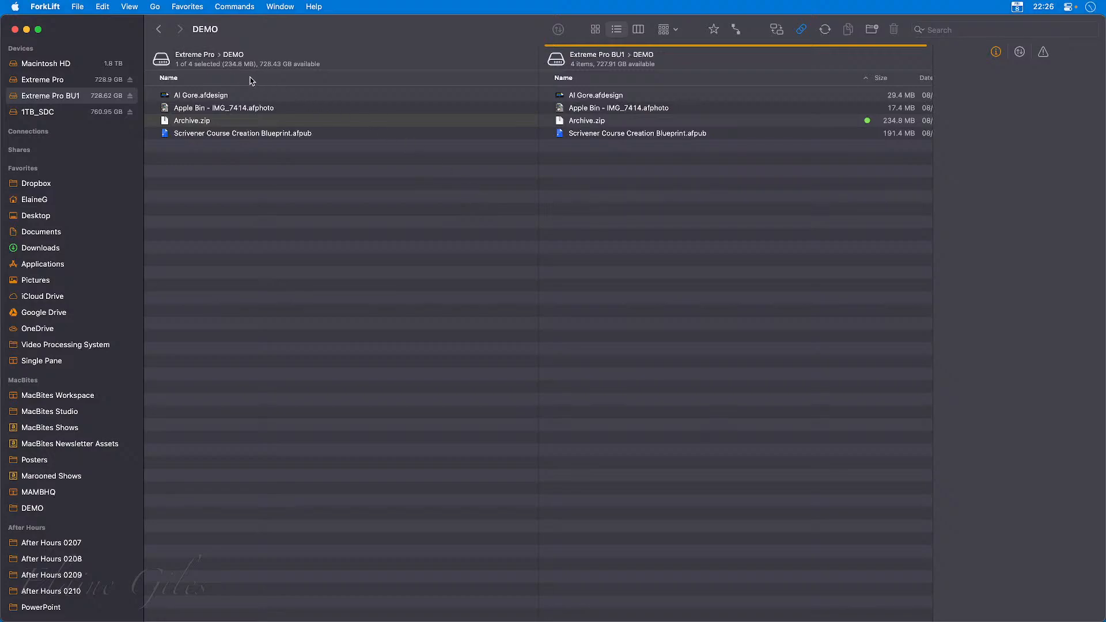
# Synchronise the whole Extreme Pro drive to Extreme Pro BU1 from left to right, deleting orphaned items, and hide ForkLift.
pyautogui.click(204, 53)
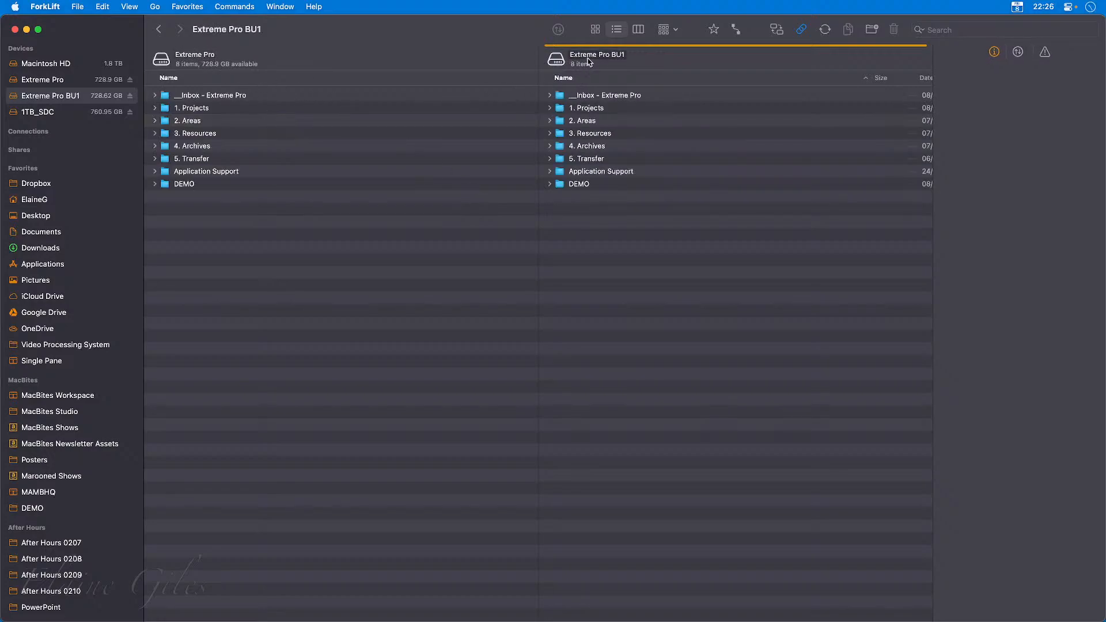
pyautogui.click(234, 194)
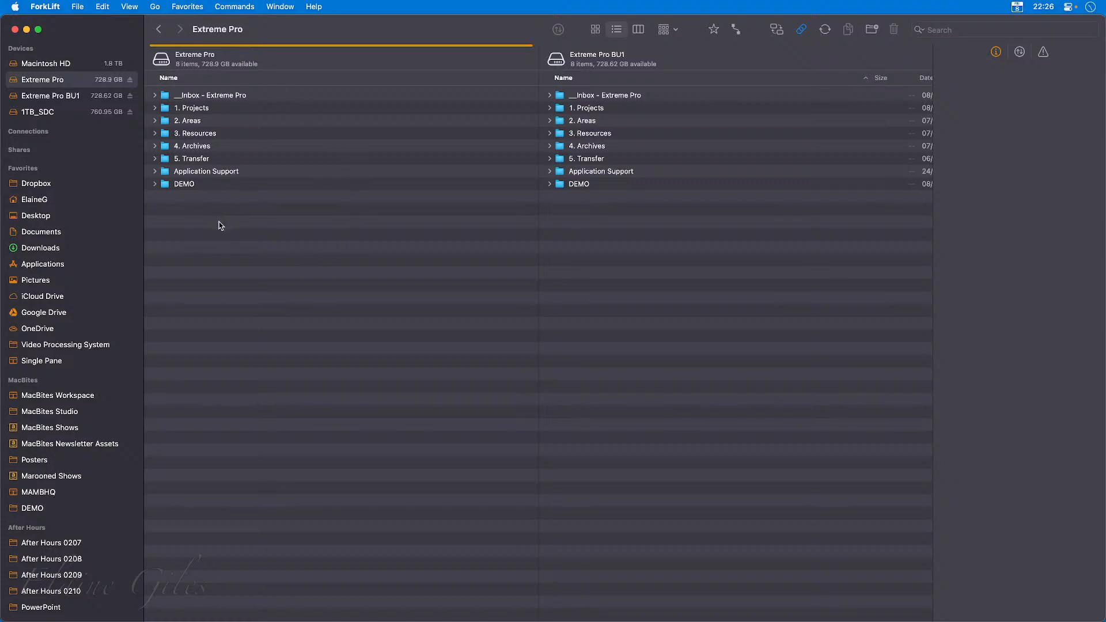
pyautogui.click(826, 30)
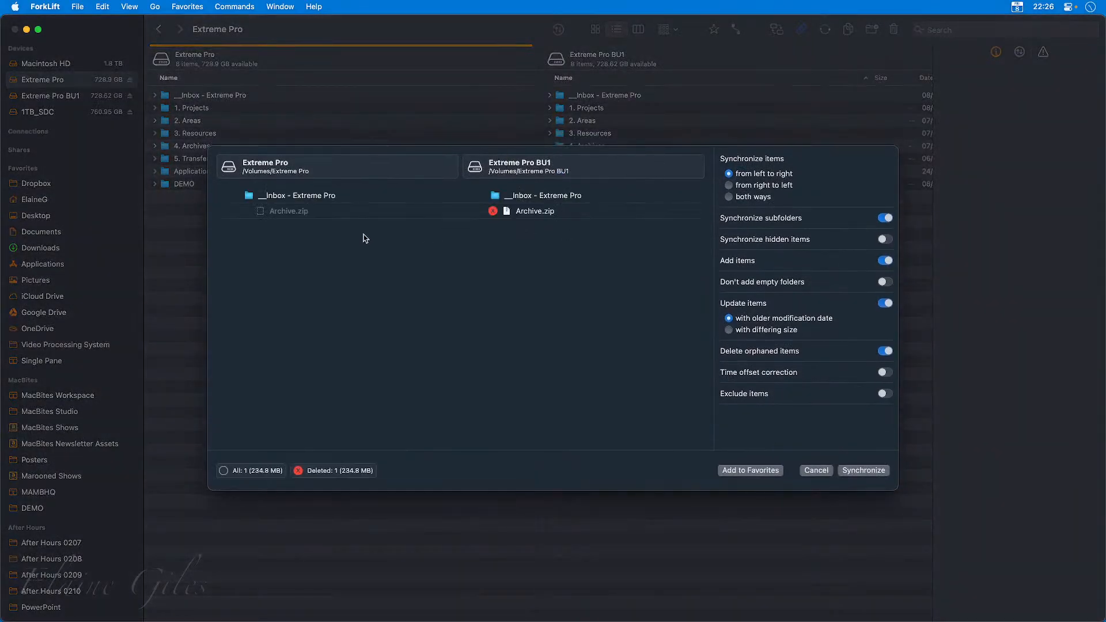
pyautogui.moveTo(295, 219)
pyautogui.click(863, 470)
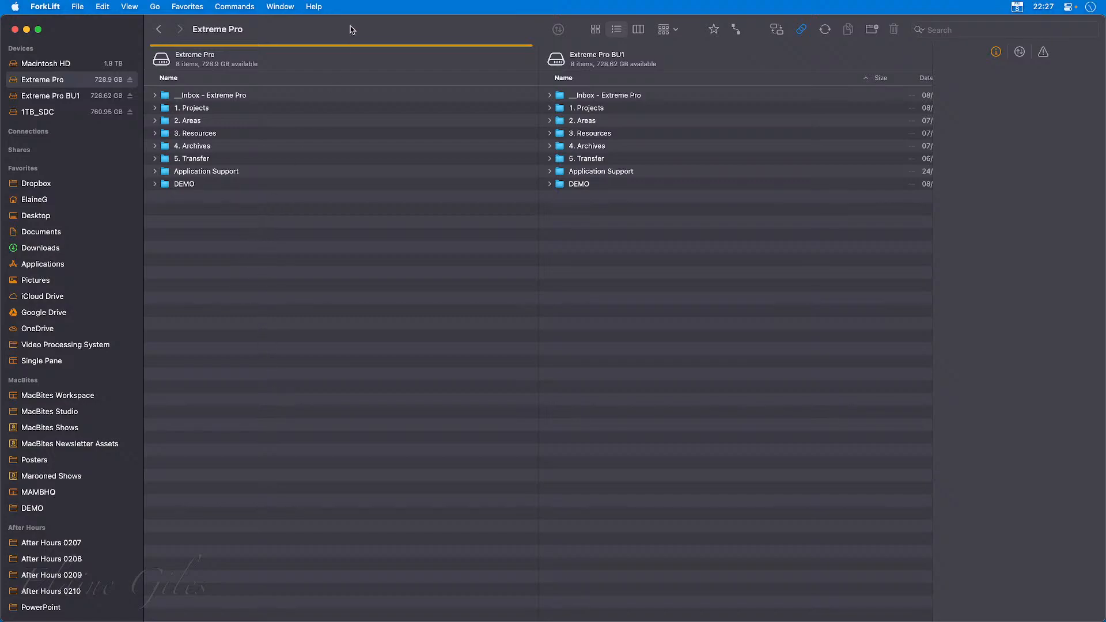
pyautogui.press('super+h')
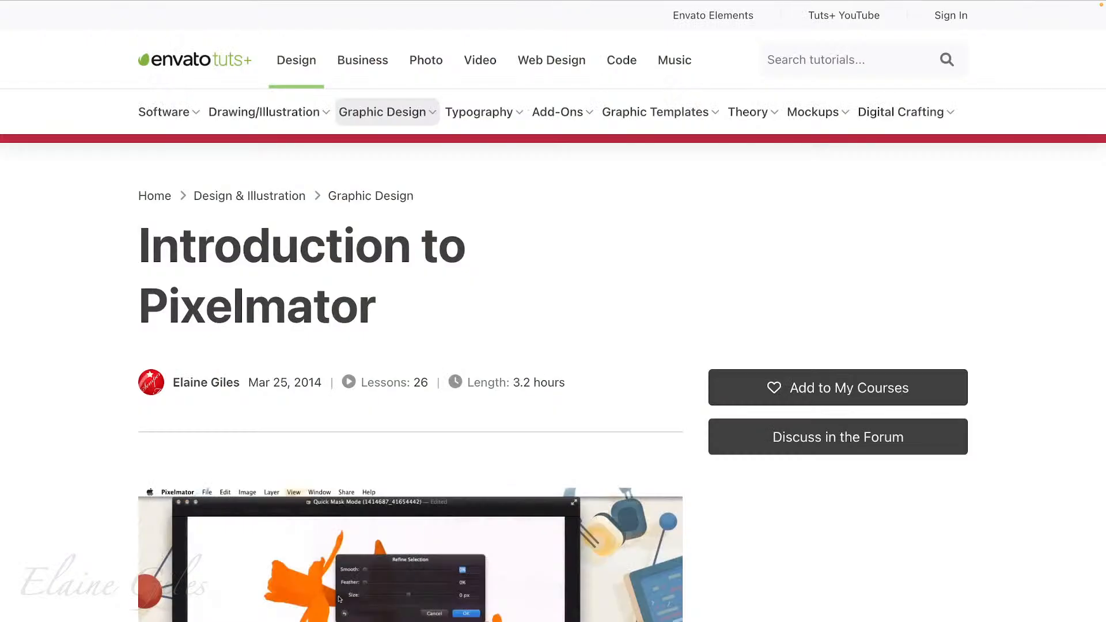
# Look through the Introduction to Pixelmator course page, from the lesson list to the instructor's biography.
pyautogui.scroll(-7, 554, 311)
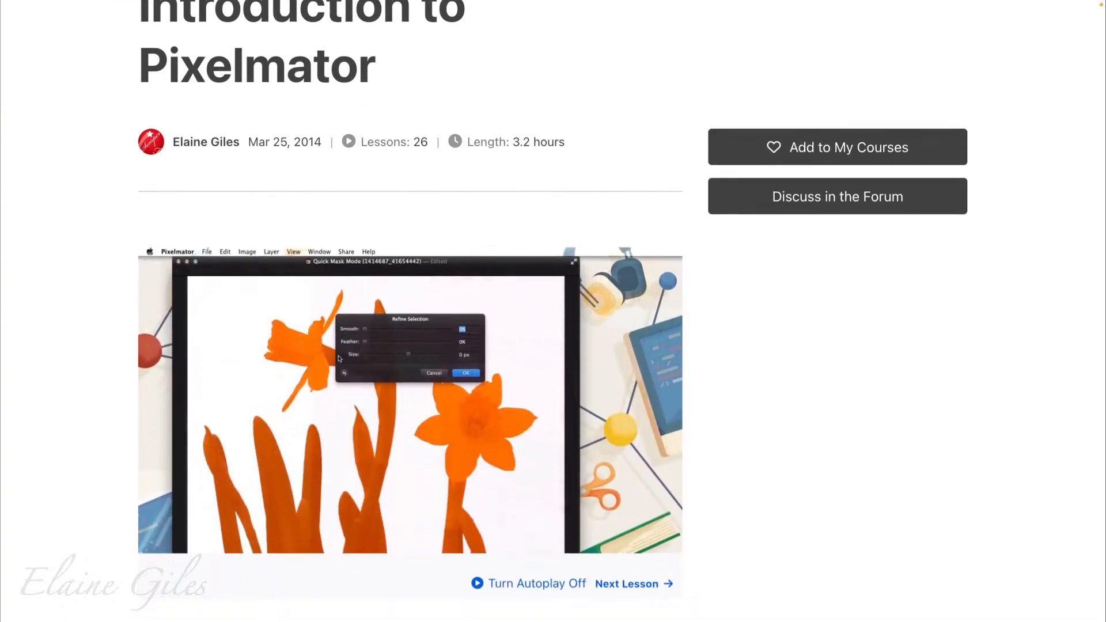
pyautogui.scroll(-12, 409, 311)
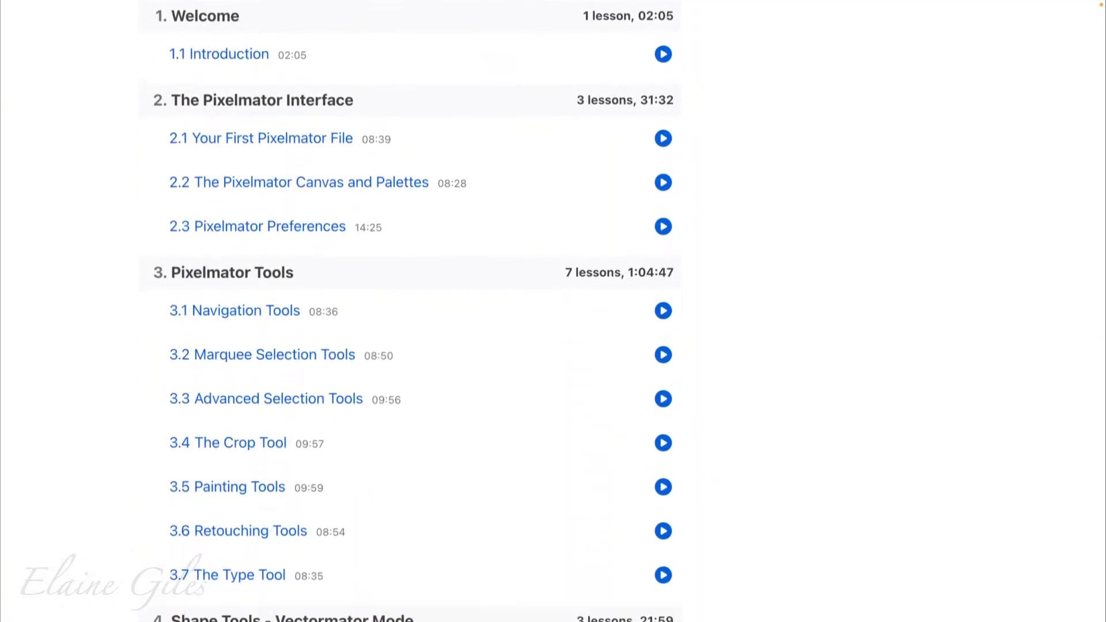
pyautogui.scroll(-12, 409, 311)
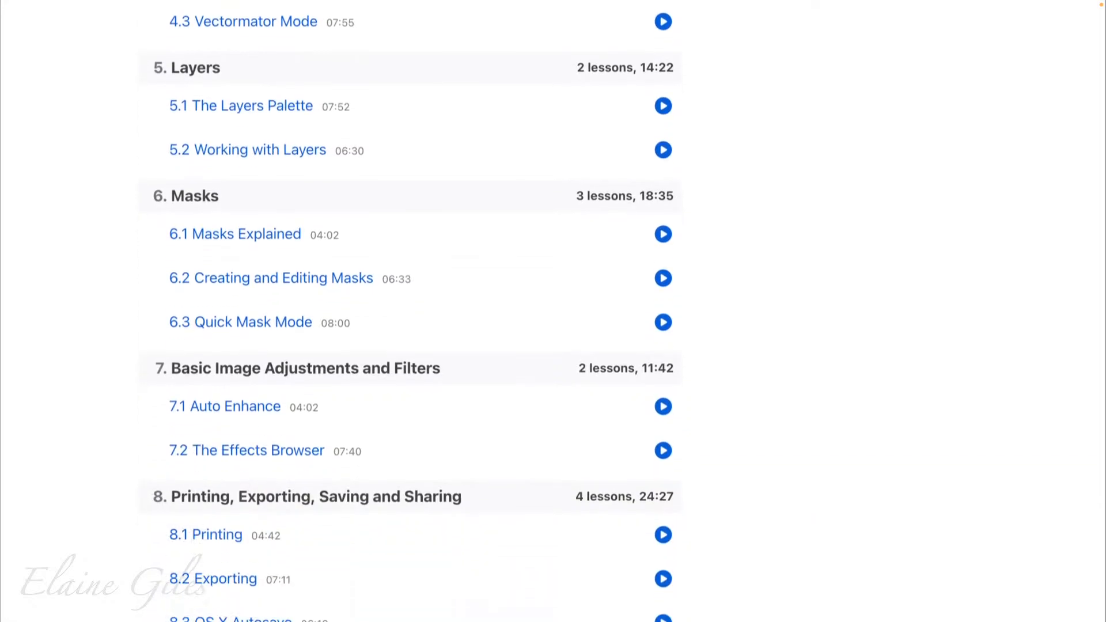
pyautogui.scroll(-7, 409, 311)
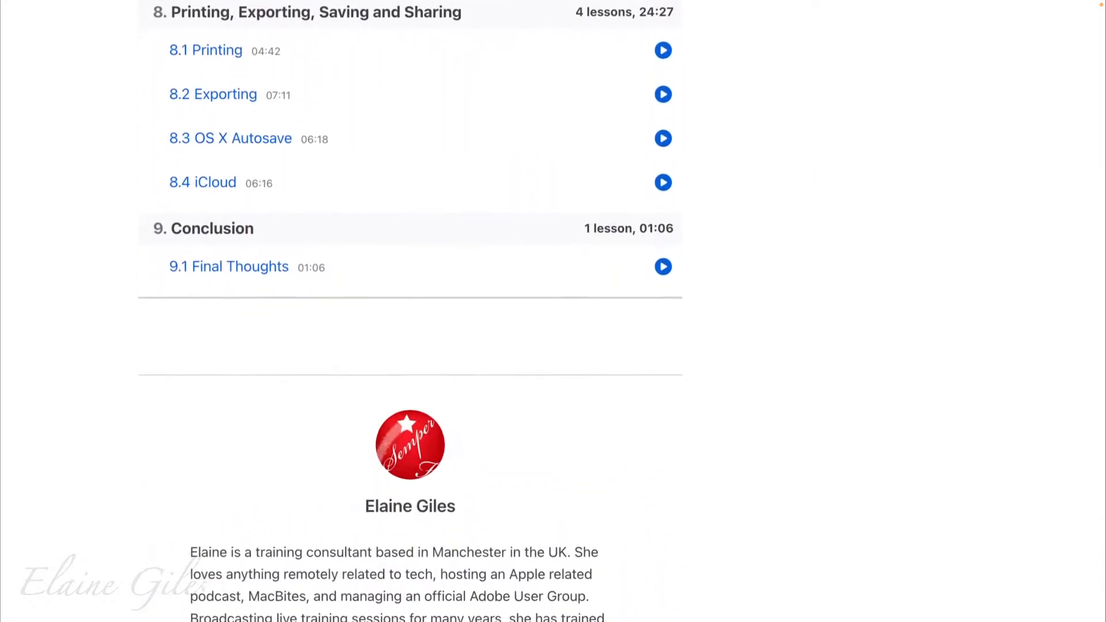
pyautogui.scroll(-4, 409, 311)
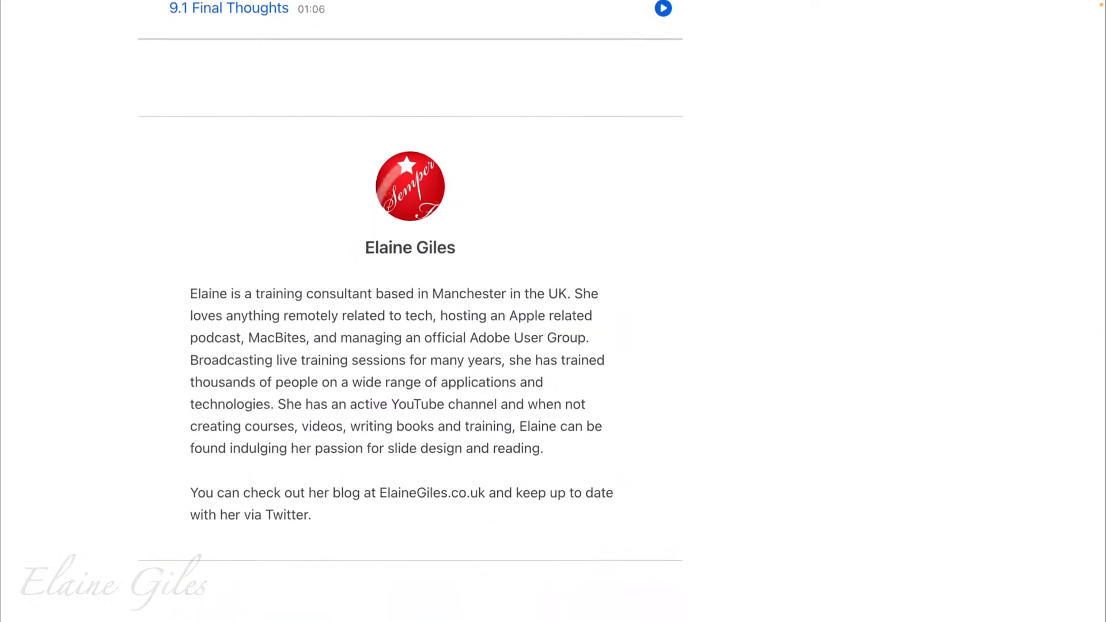
pyautogui.scroll(-1, 409, 311)
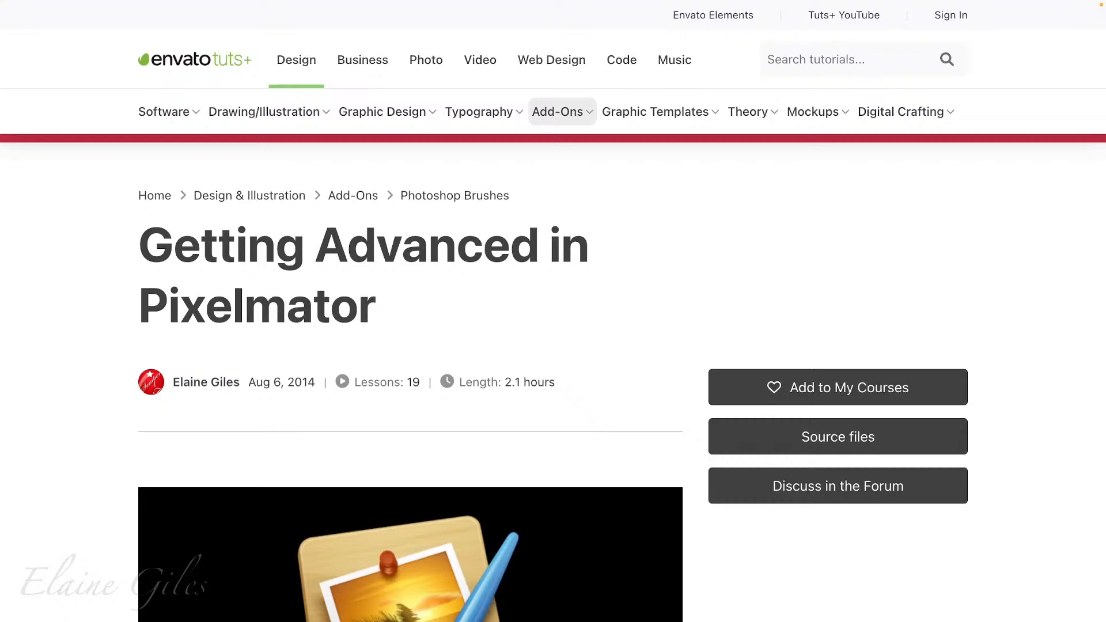
# Review the course description and lesson list of Getting Advanced in Pixelmator through to its conclusion section.
pyautogui.scroll(-4, 553, 311)
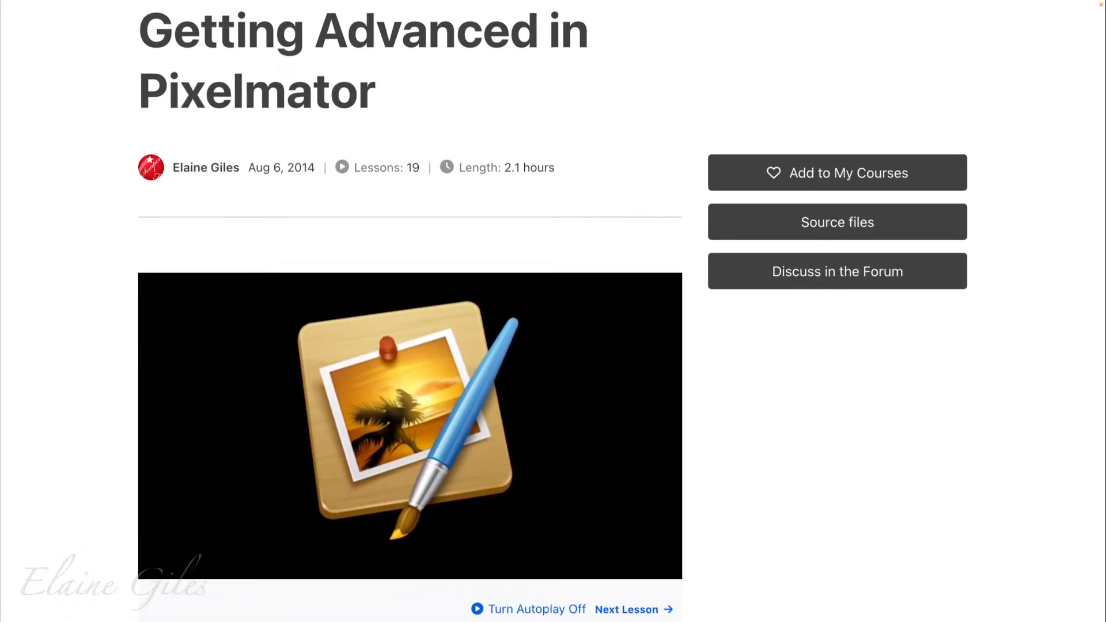
pyautogui.scroll(-9, 553, 311)
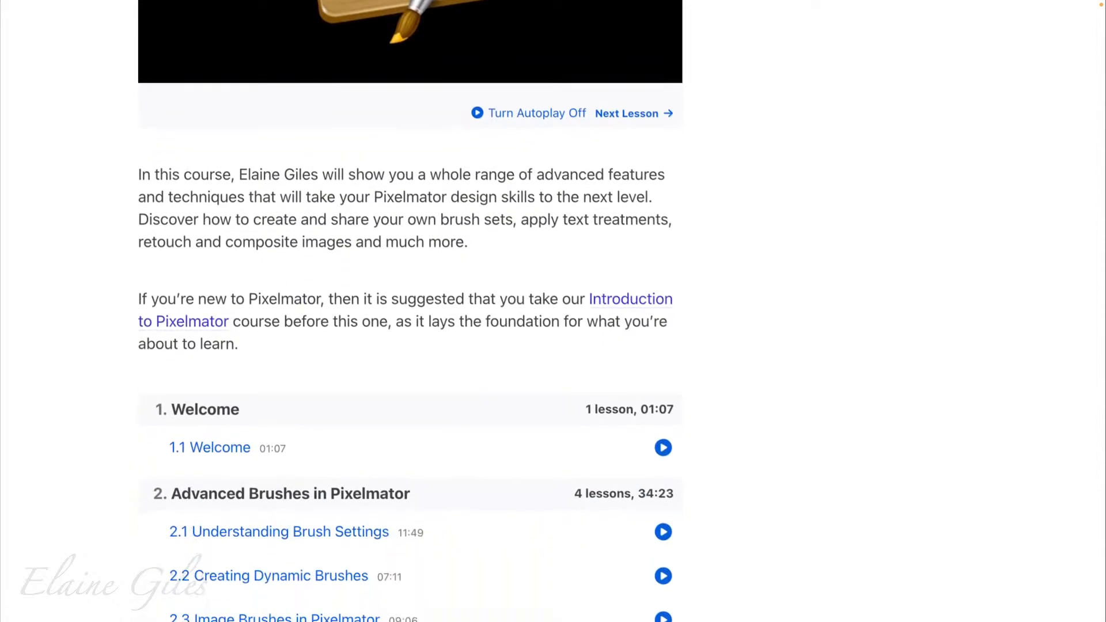
pyautogui.scroll(-8, 553, 311)
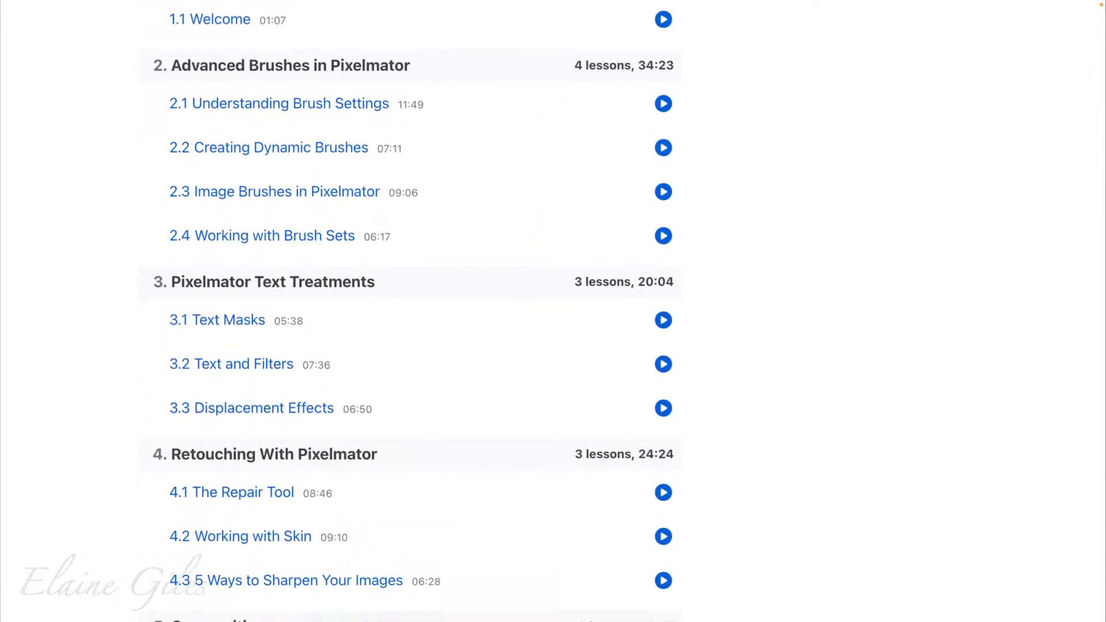
pyautogui.scroll(-5, 410, 311)
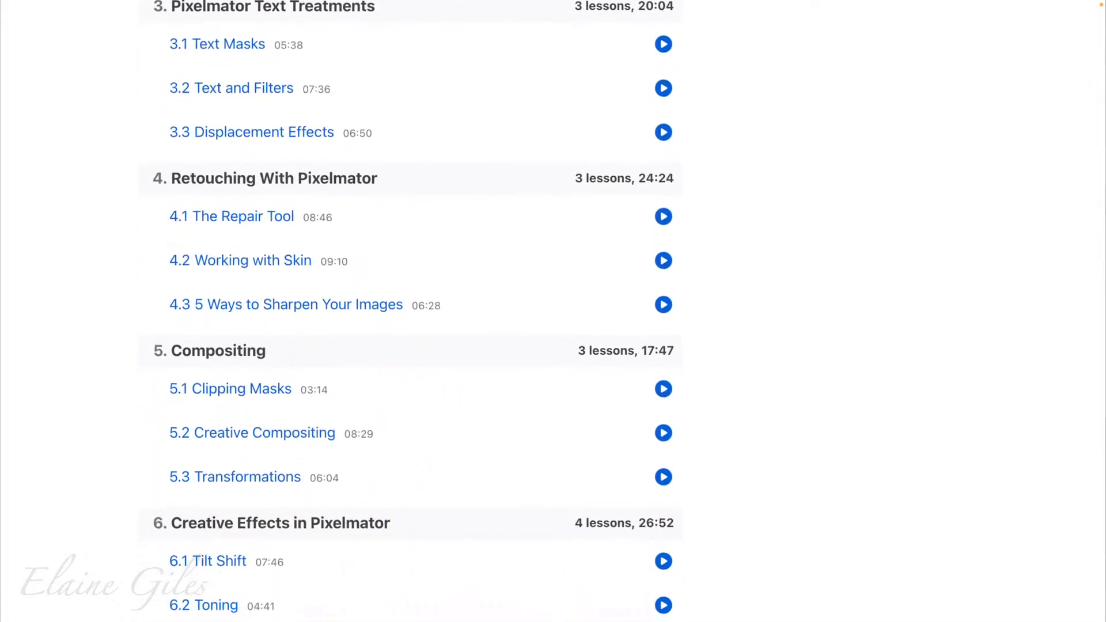
pyautogui.scroll(-3, 410, 311)
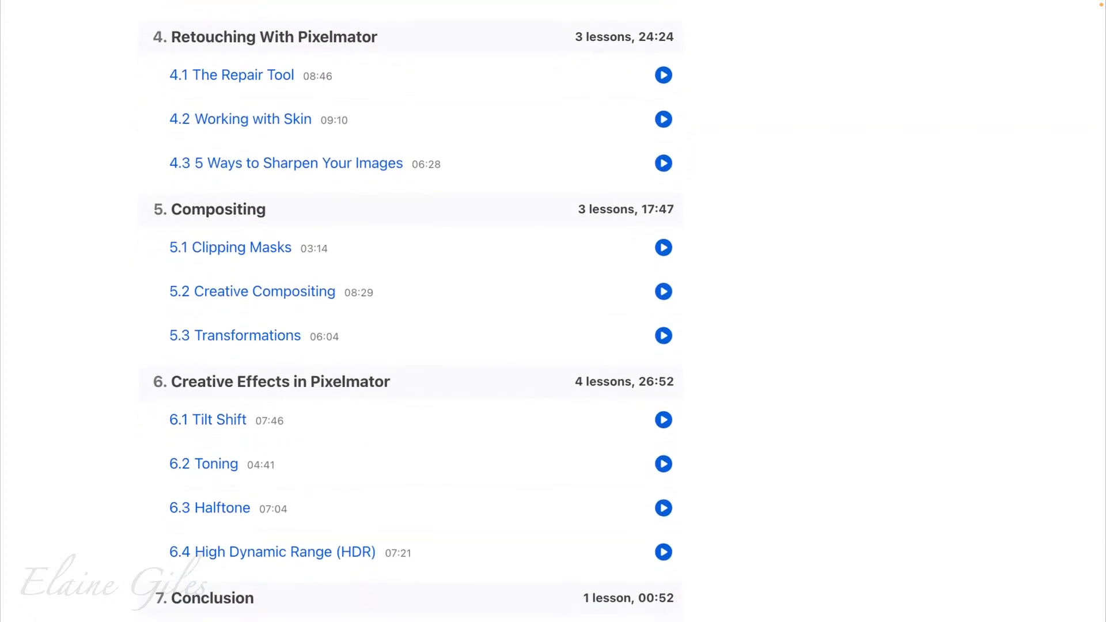
pyautogui.scroll(-1, 410, 311)
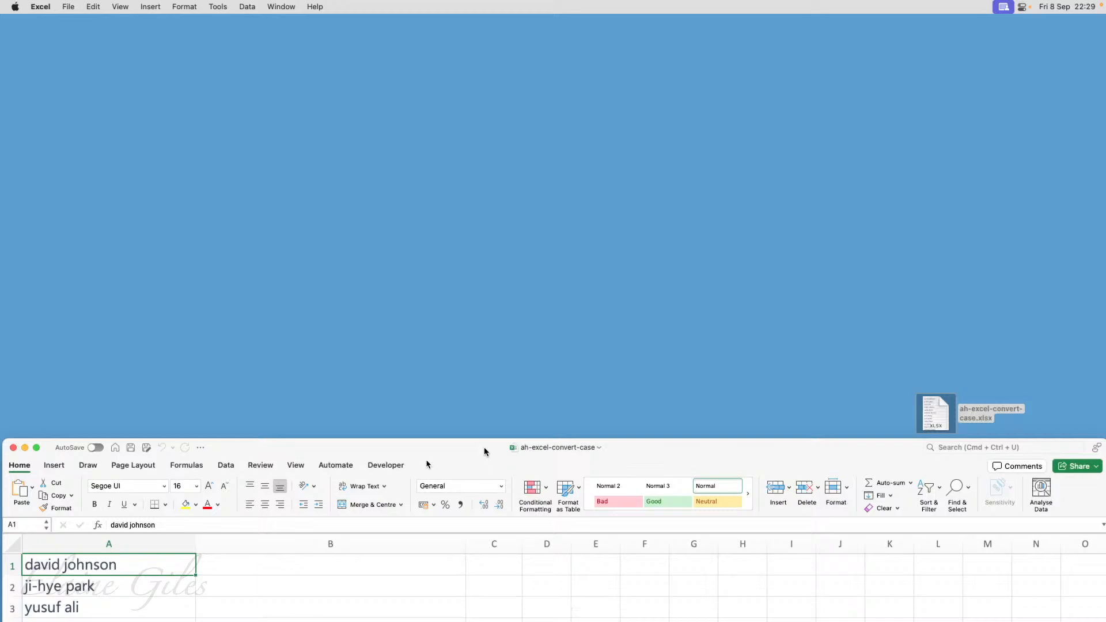
# Switch to Excel and move the ah-excel-convert-case workbook window up so the whole list of names fits on screen.
pyautogui.moveTo(484, 447); pyautogui.dragTo(479, 20)
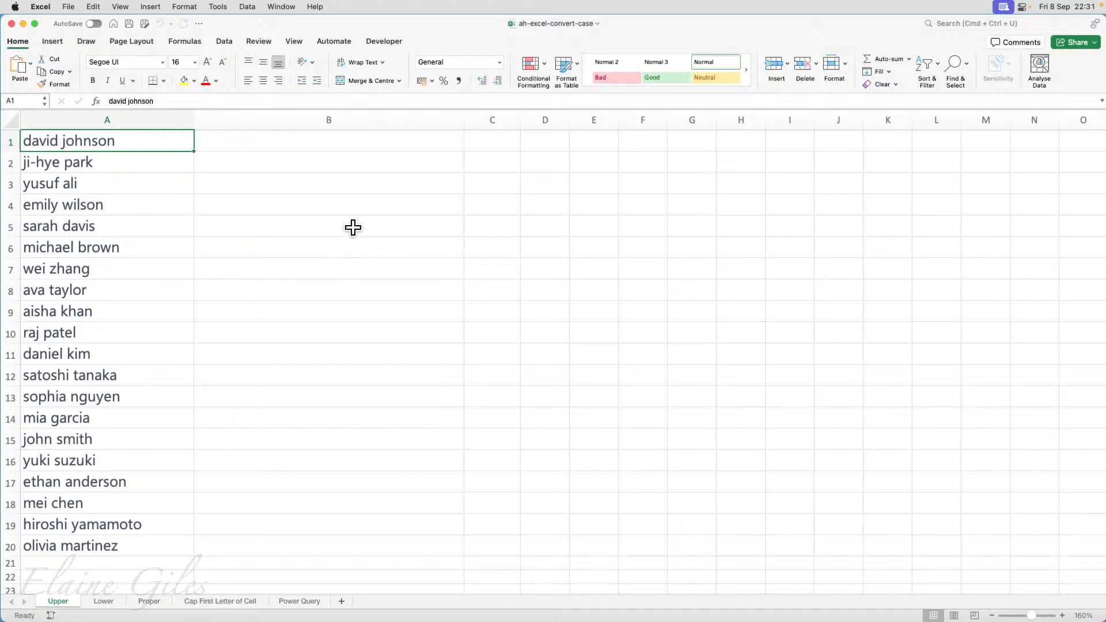
# Enter =UPPER(A1) in B1 of the Upper sheet and fill the formula down to B20.
pyautogui.click(314, 145)
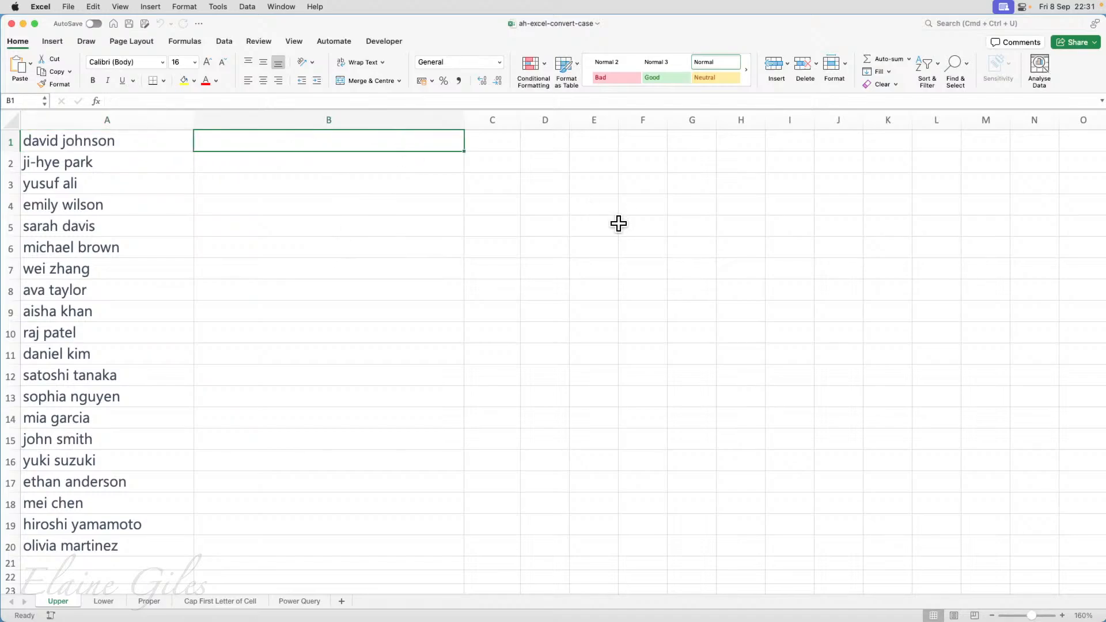
pyautogui.write('=u')
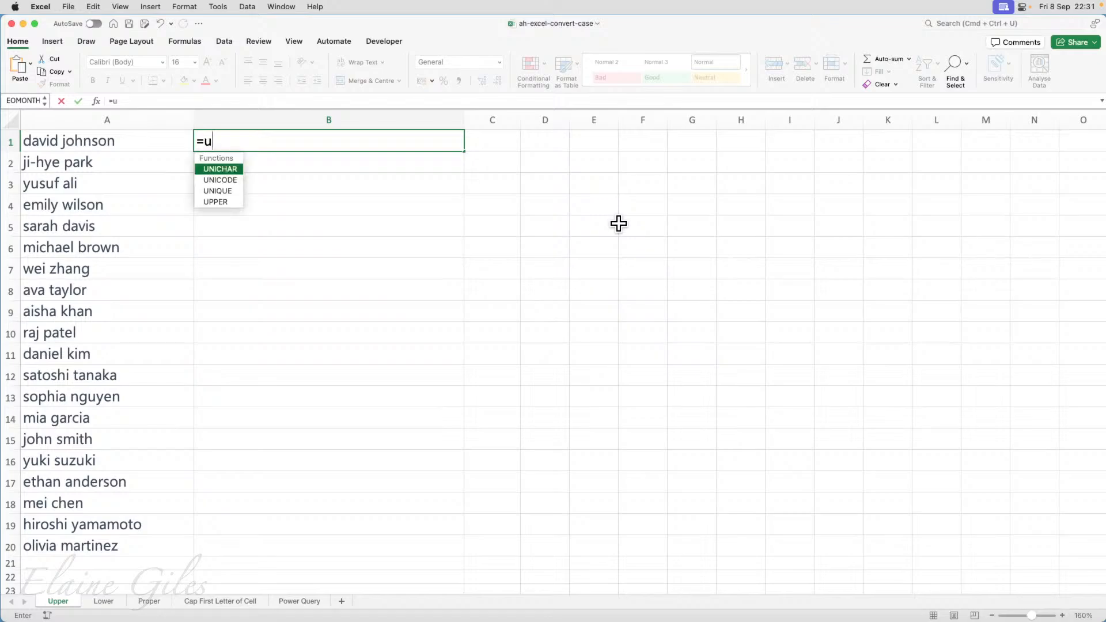
pyautogui.write('pper(')
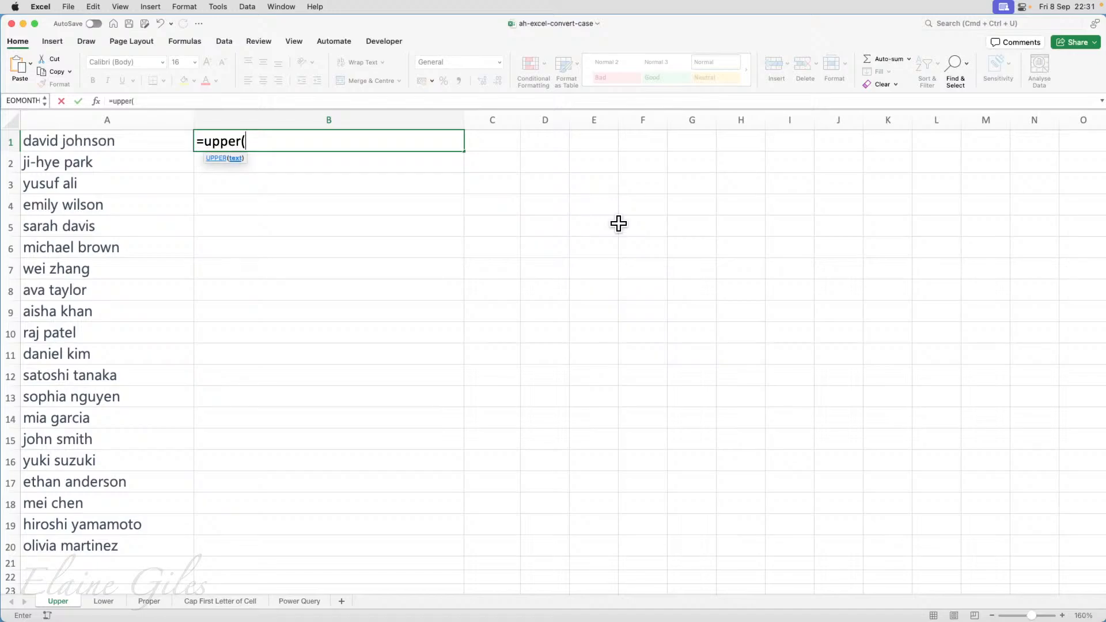
pyautogui.click(68, 141)
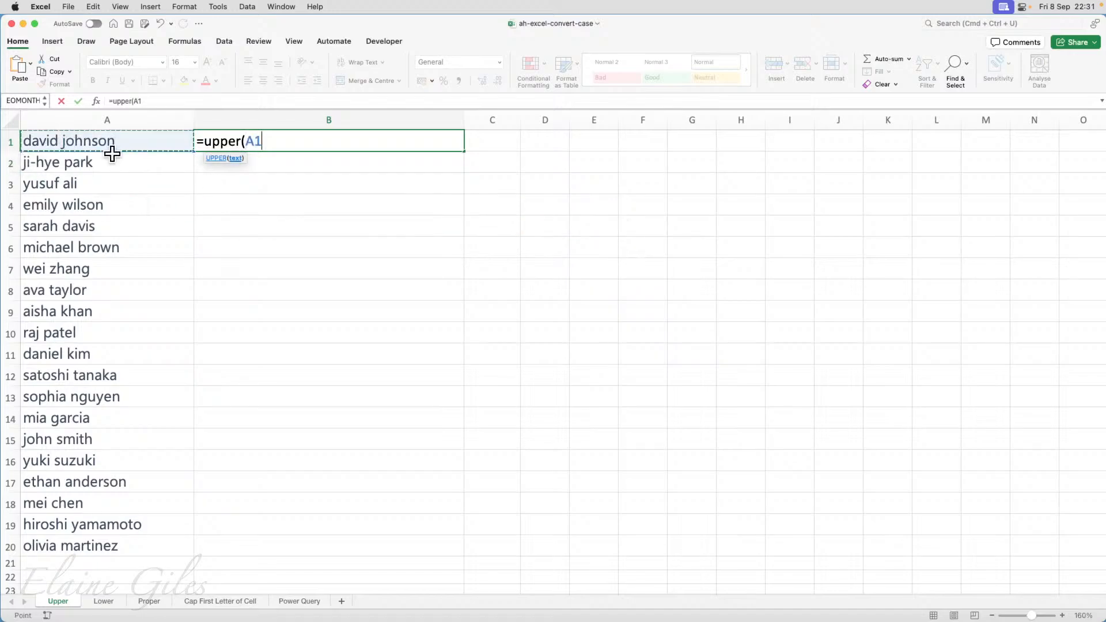
pyautogui.write(')')
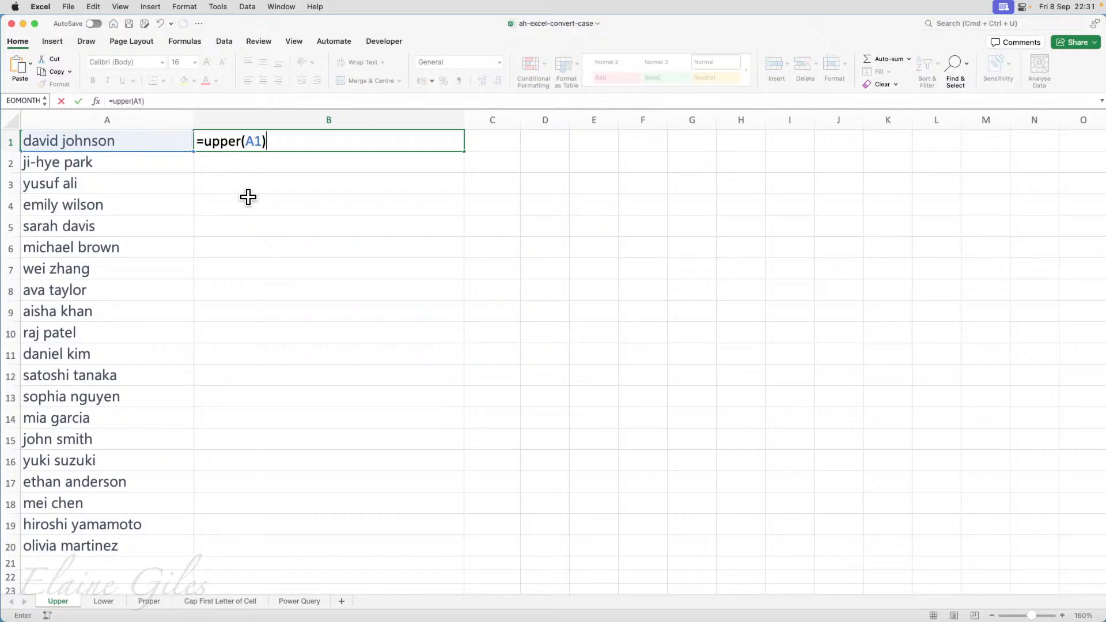
pyautogui.press('Return')
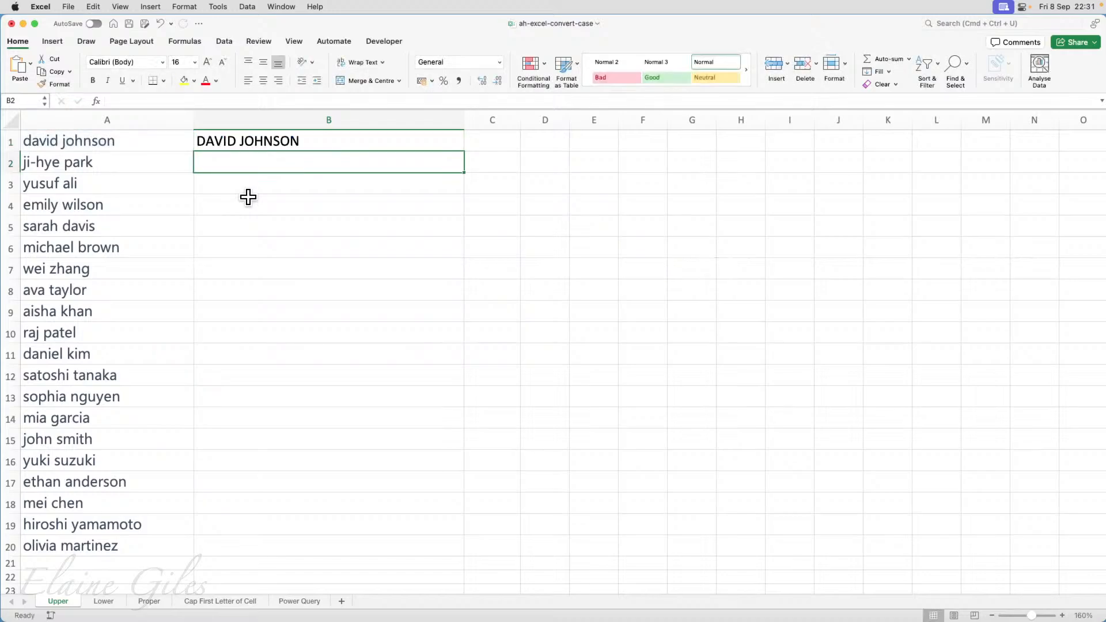
pyautogui.click(342, 141)
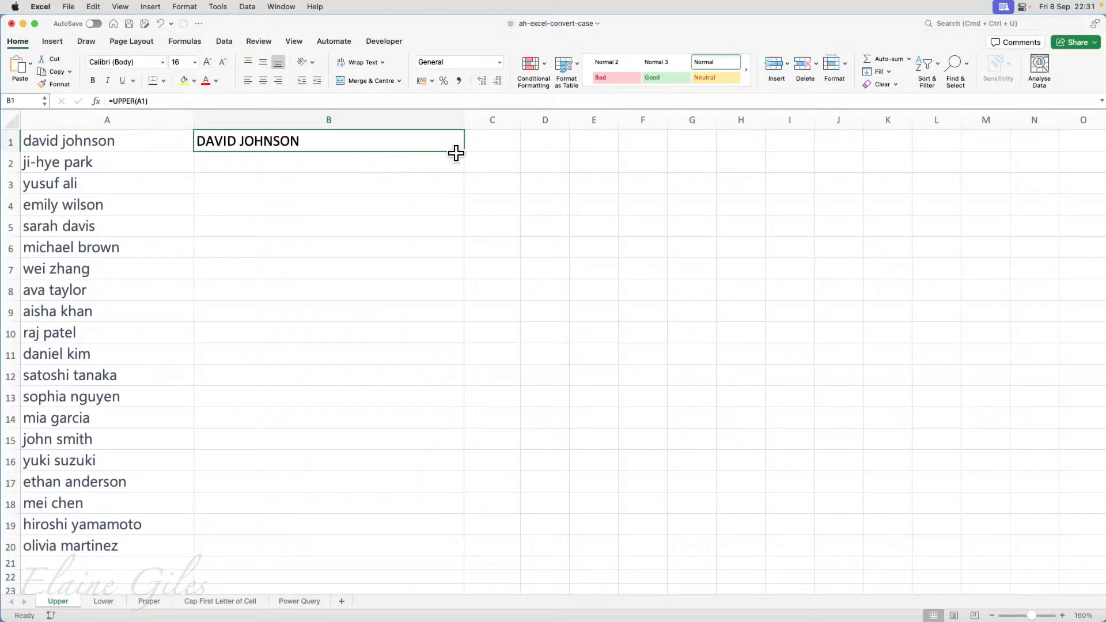
pyautogui.moveTo(464, 152); pyautogui.dragTo(418, 562)
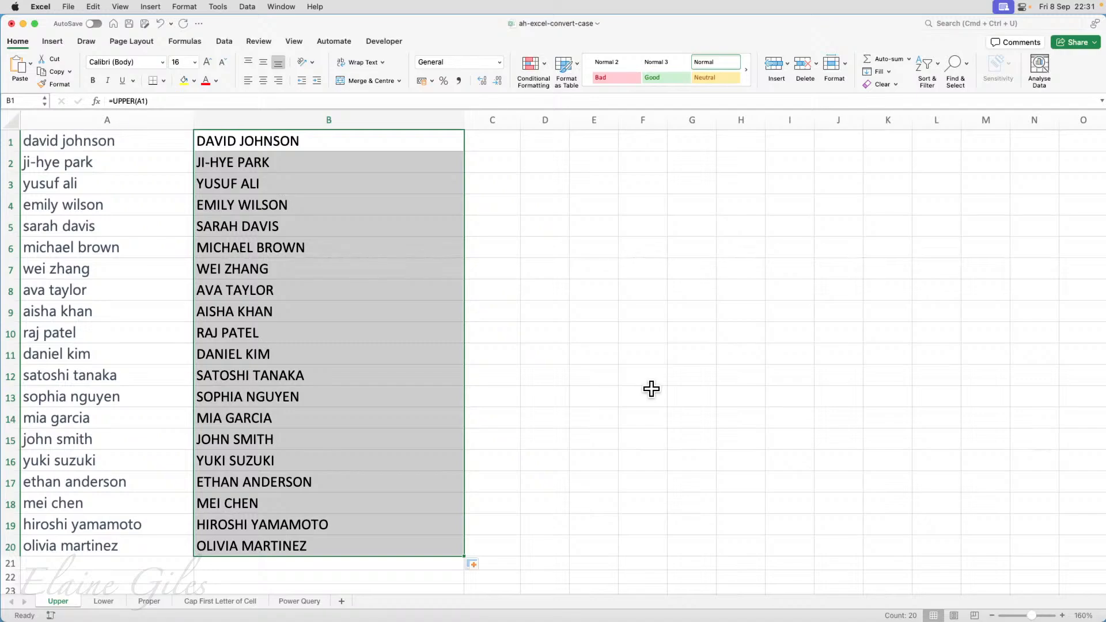
# Copy the upper-case names in B1:B20 and paste them as values over the original names starting at A1.
pyautogui.press('super+c')
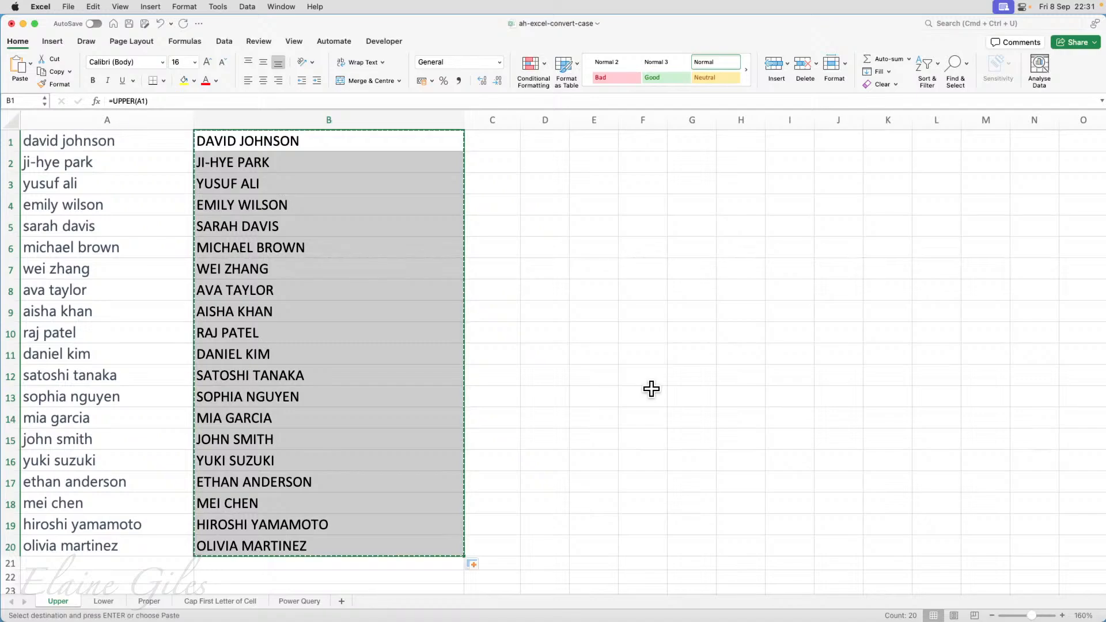
pyautogui.click(141, 147)
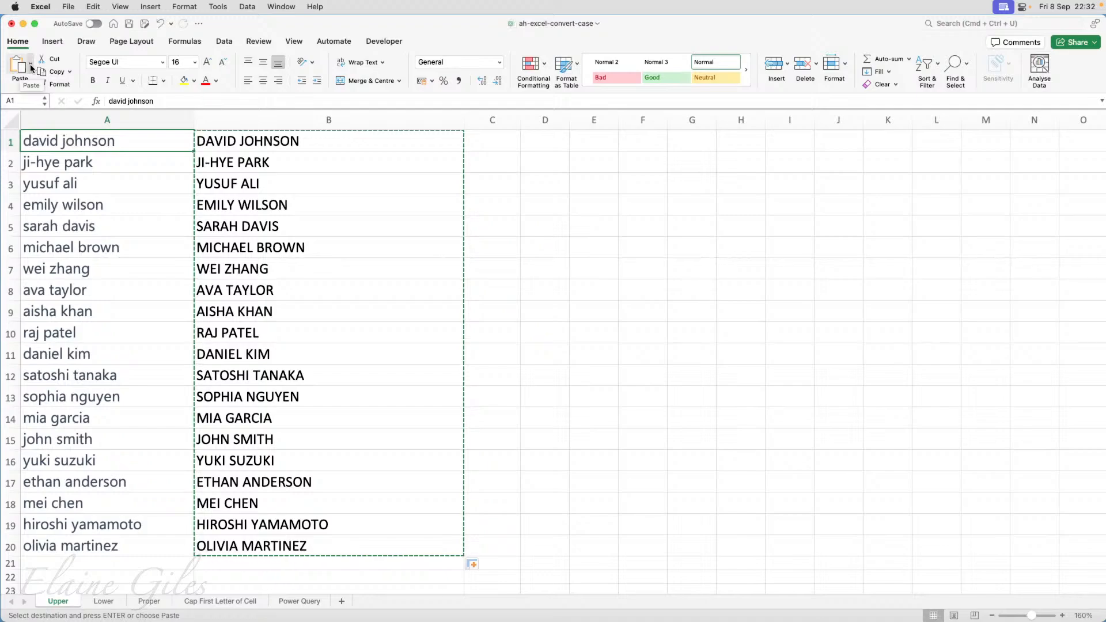
pyautogui.click(31, 67)
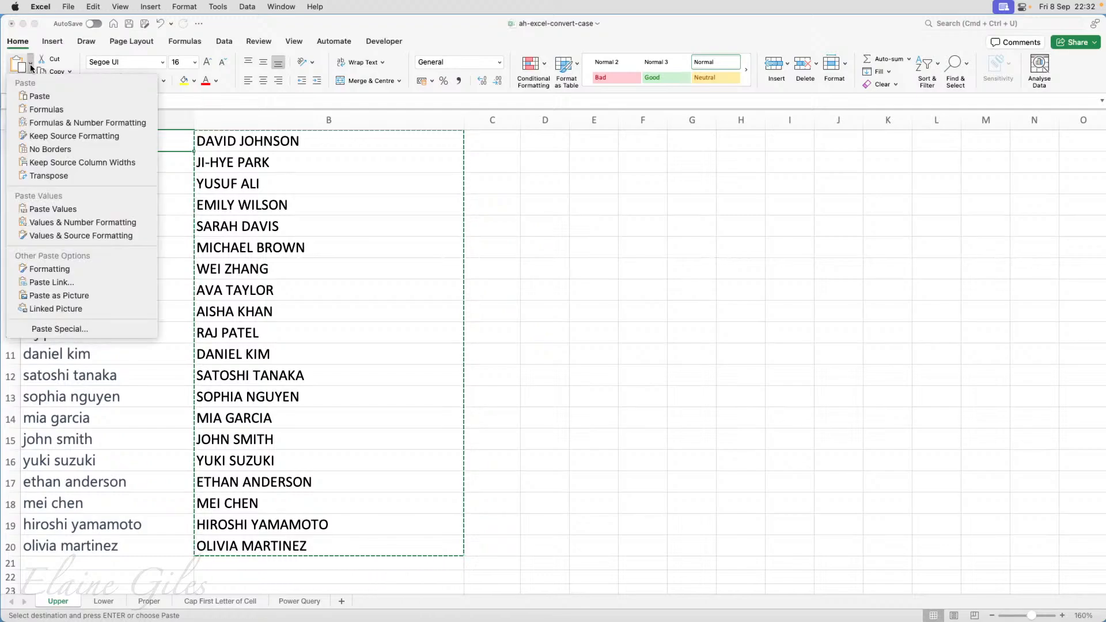
pyautogui.click(76, 210)
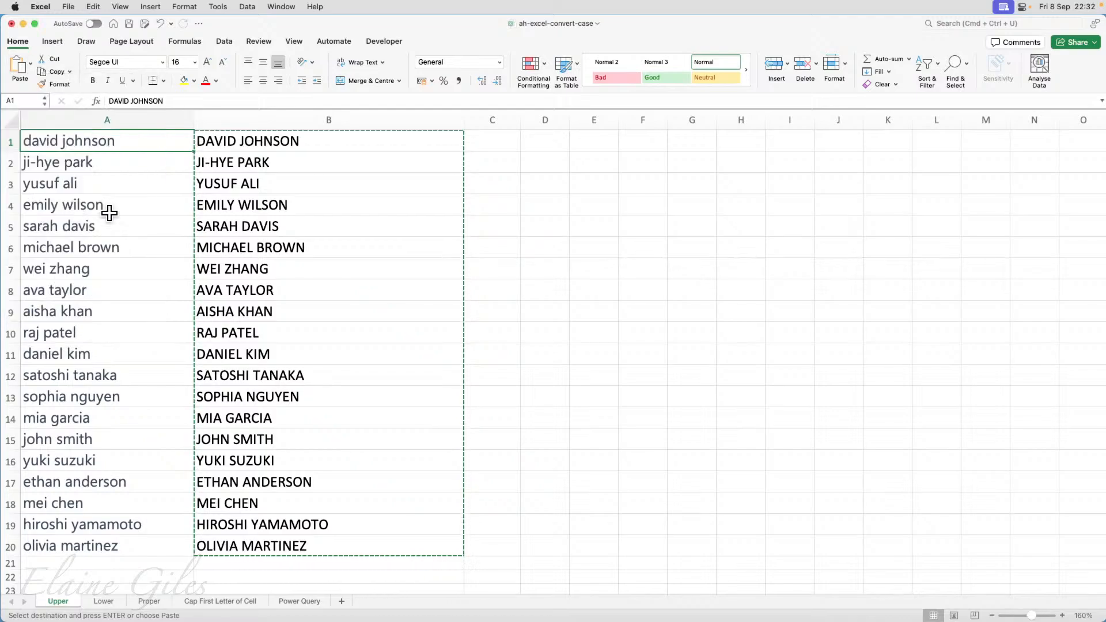
# Clear the helper formulas from B1:B20 and check that the column A names hold plain upper-case text.
pyautogui.moveTo(356, 148); pyautogui.dragTo(304, 547)
pyautogui.press('Delete')
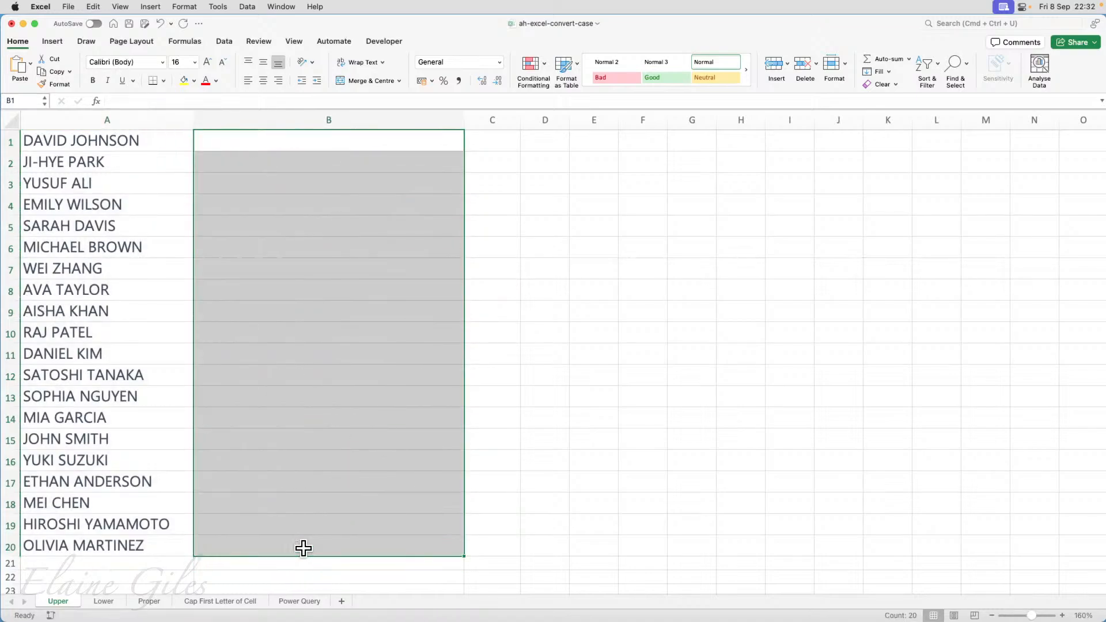
pyautogui.click(113, 171)
pyautogui.click(93, 222)
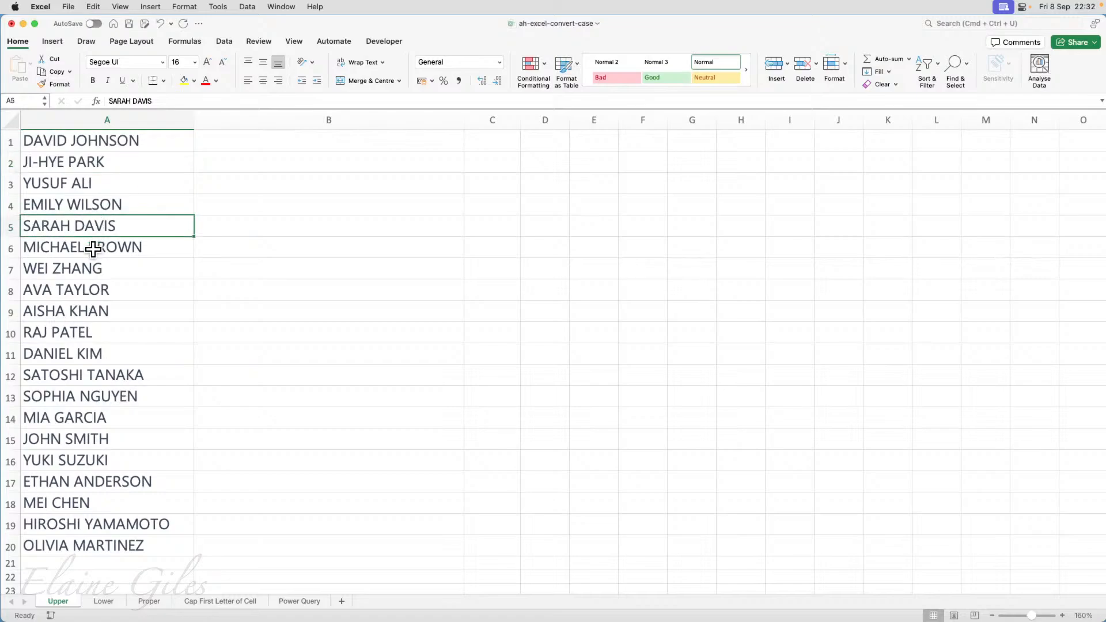
pyautogui.click(93, 262)
pyautogui.click(92, 295)
pyautogui.click(95, 334)
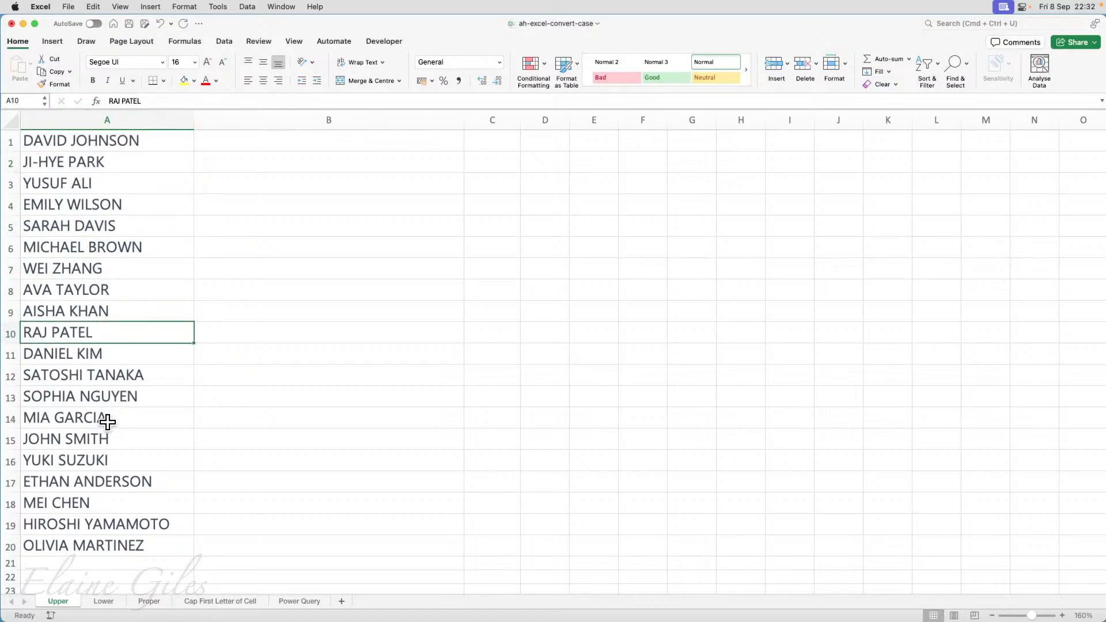
# On the Lower sheet, enter =E1 & "/" & LOWER(A2) in B2 to build the first event's full URL.
pyautogui.click(104, 602)
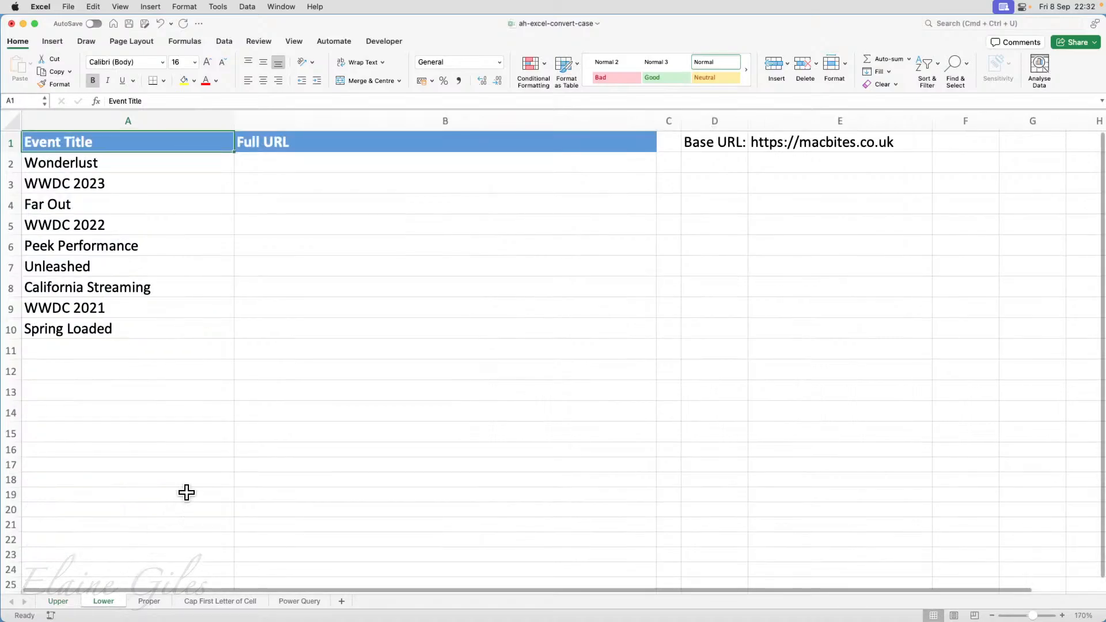
pyautogui.click(298, 170)
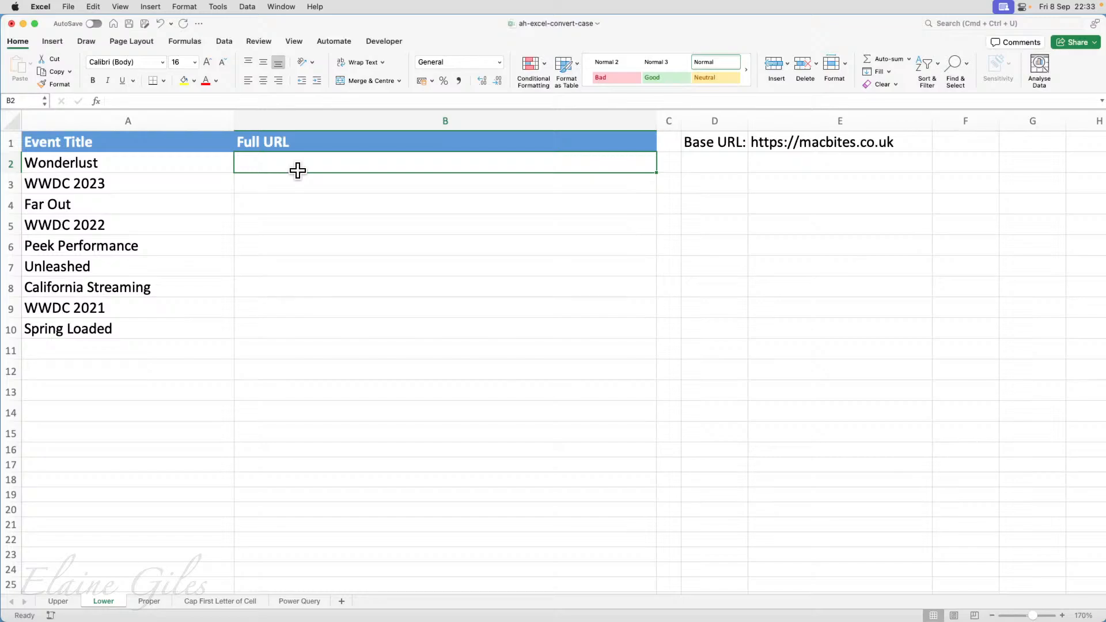
pyautogui.write('=')
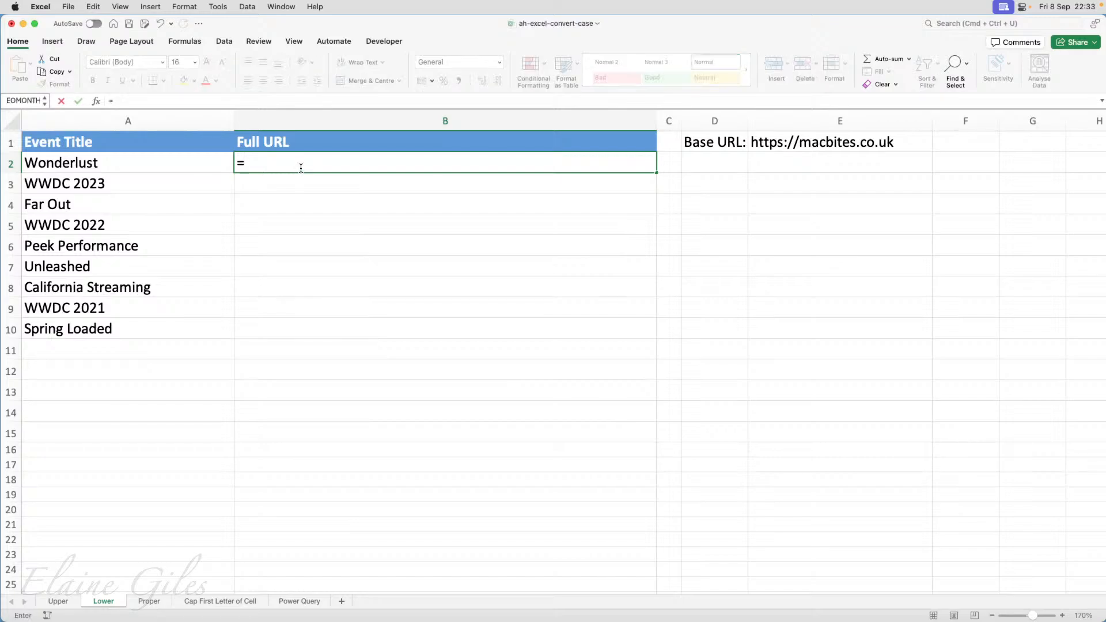
pyautogui.click(844, 137)
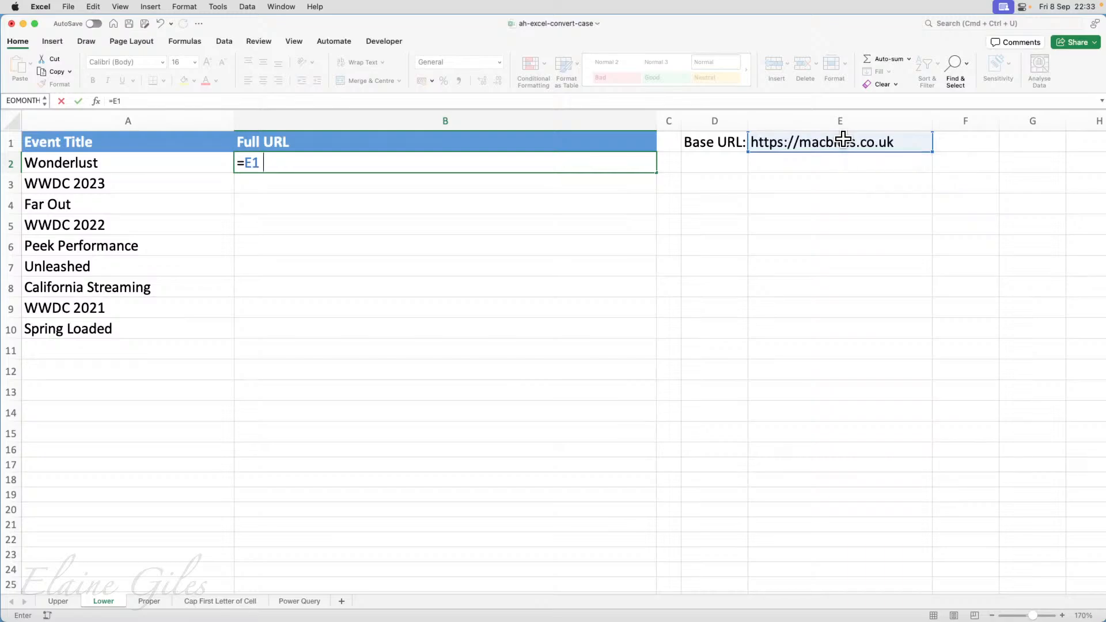
pyautogui.write('&')
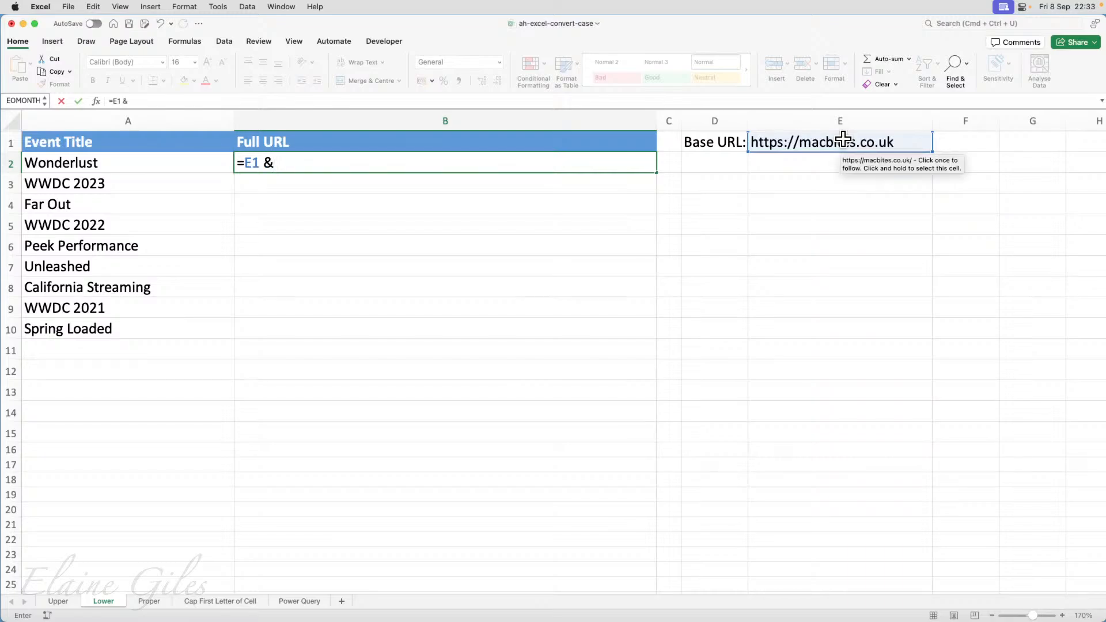
pyautogui.write(' "/')
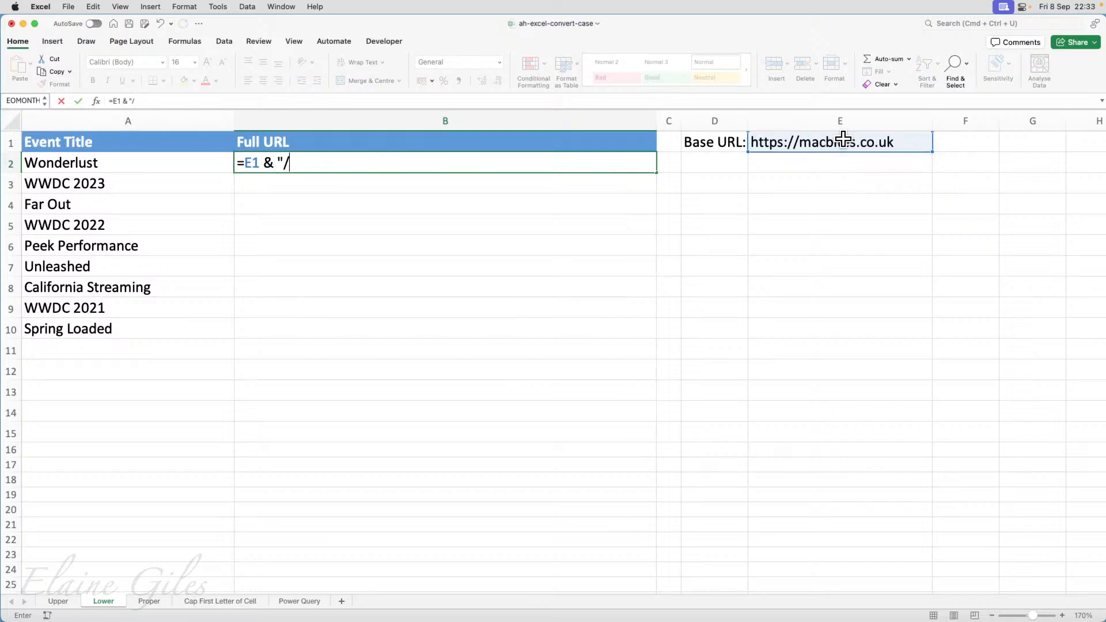
pyautogui.write('" & lower(')
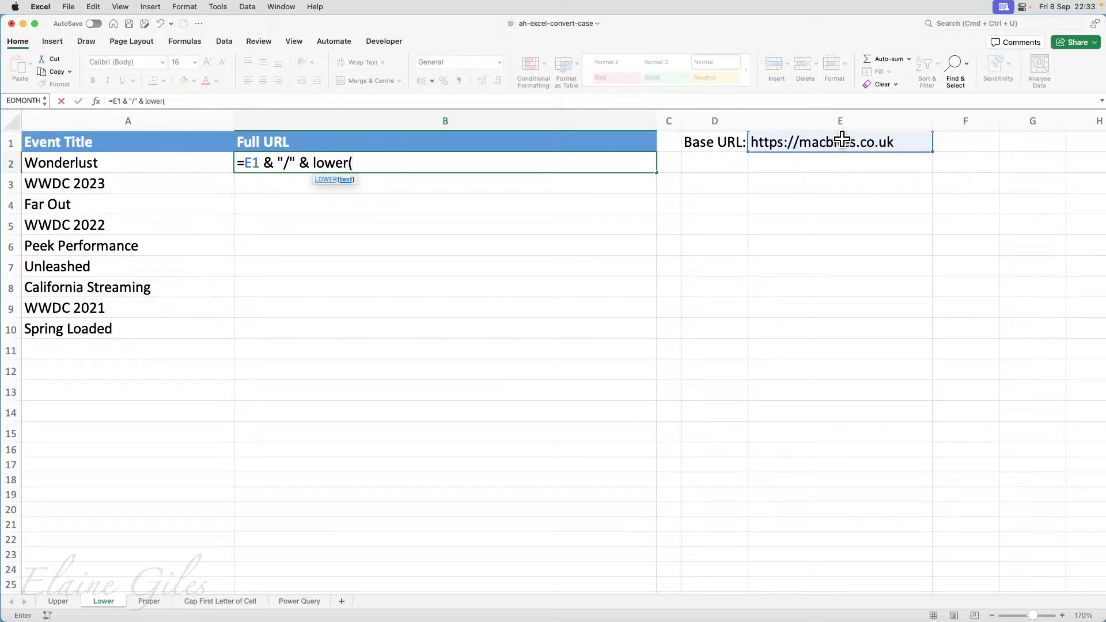
pyautogui.click(199, 167)
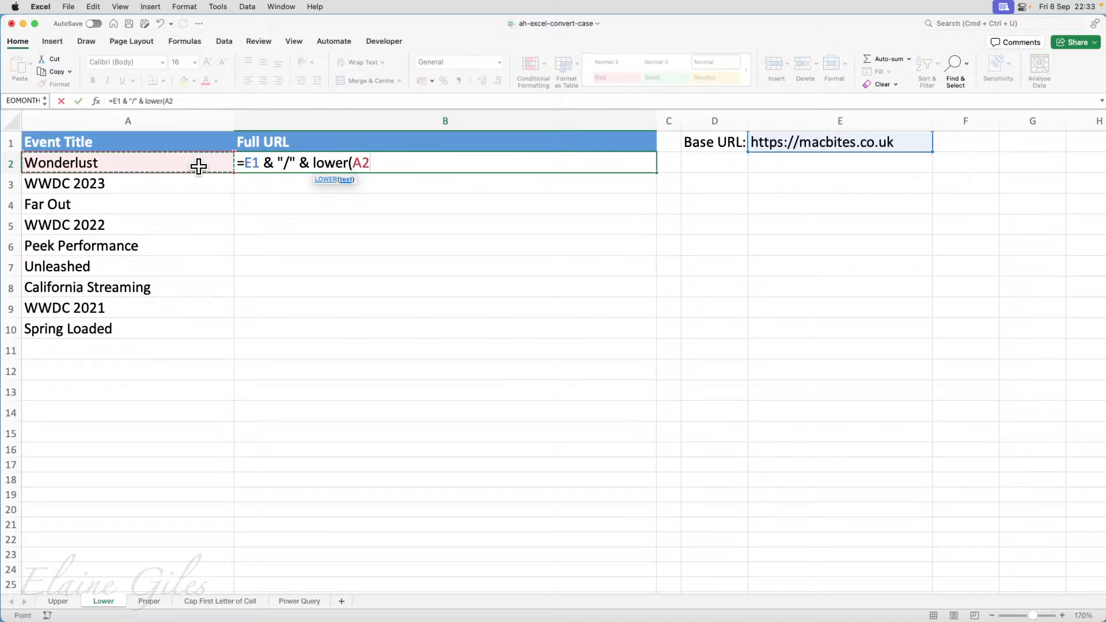
pyautogui.write('_')
pyautogui.press('BackSpace')
pyautogui.write(')')
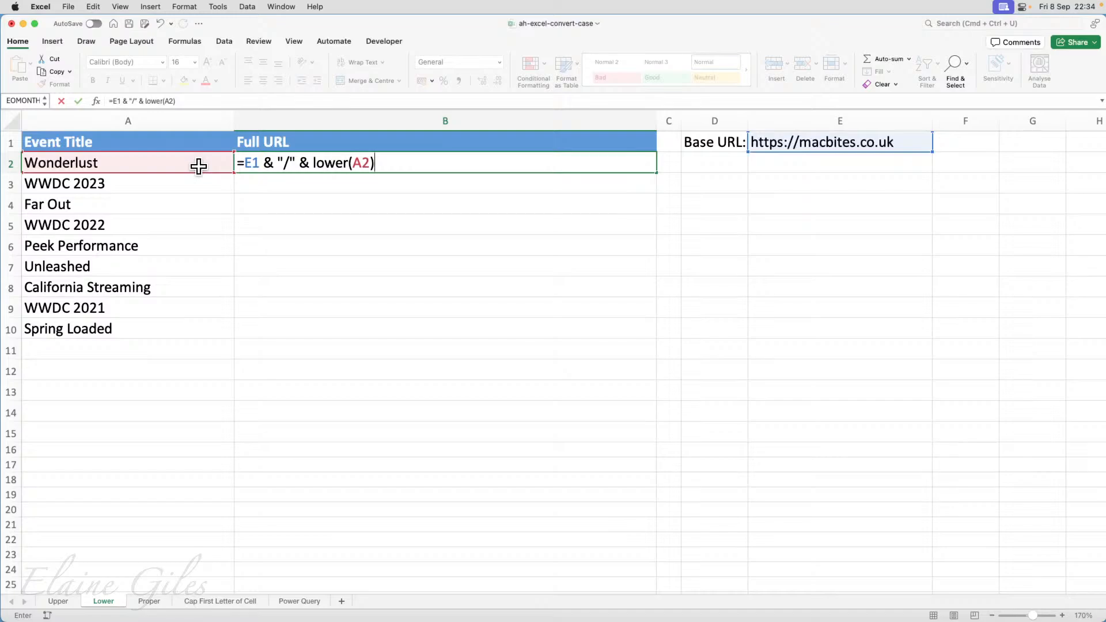
pyautogui.press('Return')
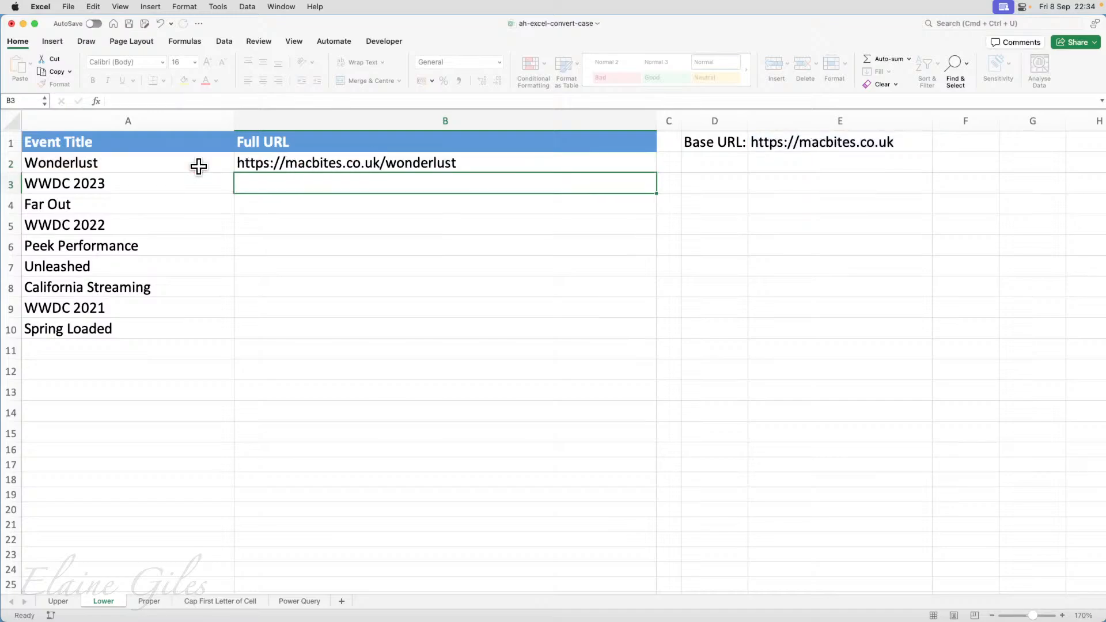
pyautogui.press('Up')
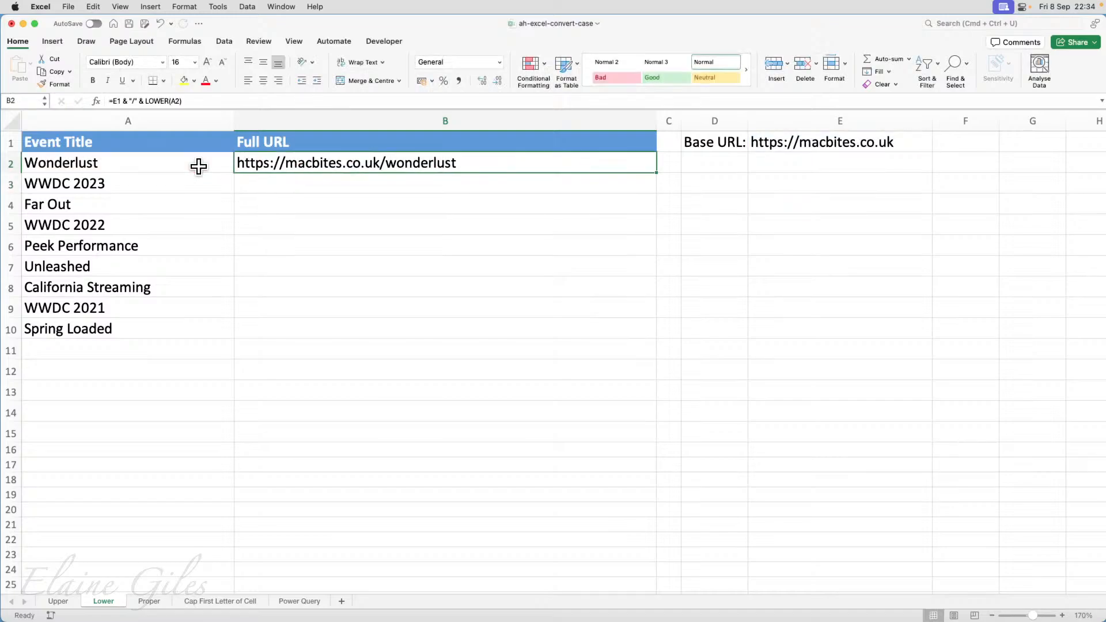
pyautogui.doubleClick(908, 141)
pyautogui.write('/')
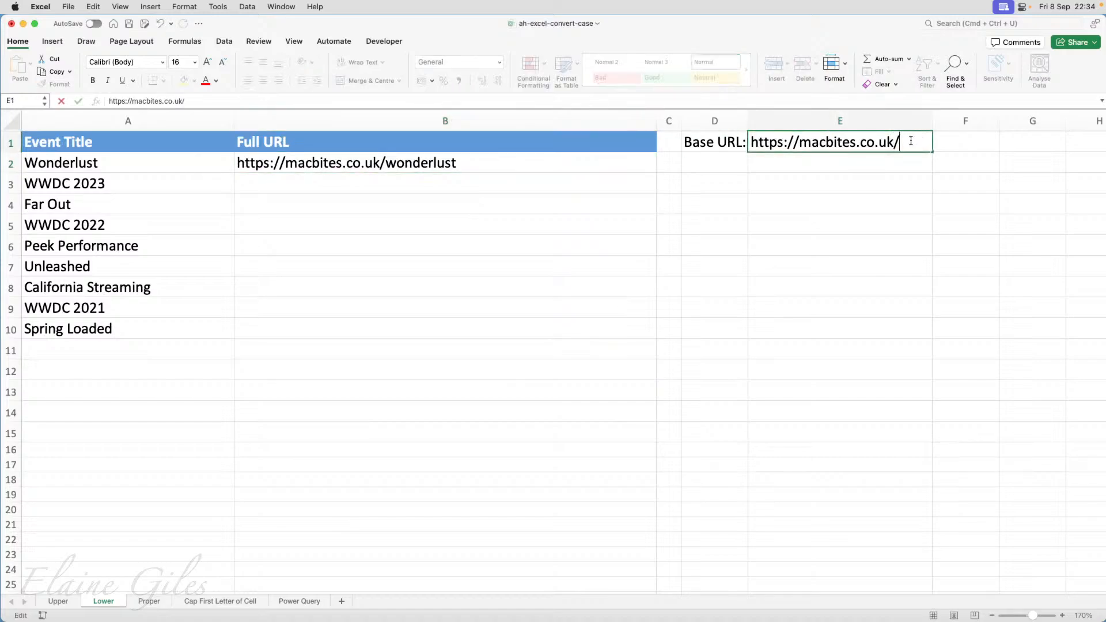
pyautogui.press('Return')
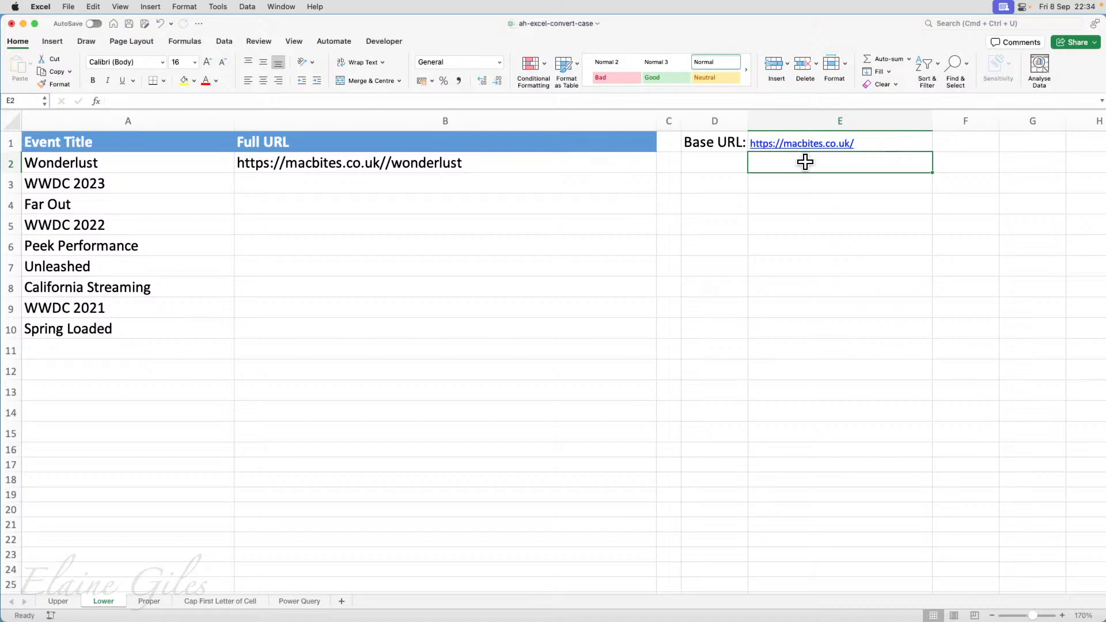
# Remove the "/" text from the formula in B2, leaving =E1 & LOWER(A2).
pyautogui.click(301, 163)
pyautogui.doubleClick(301, 163)
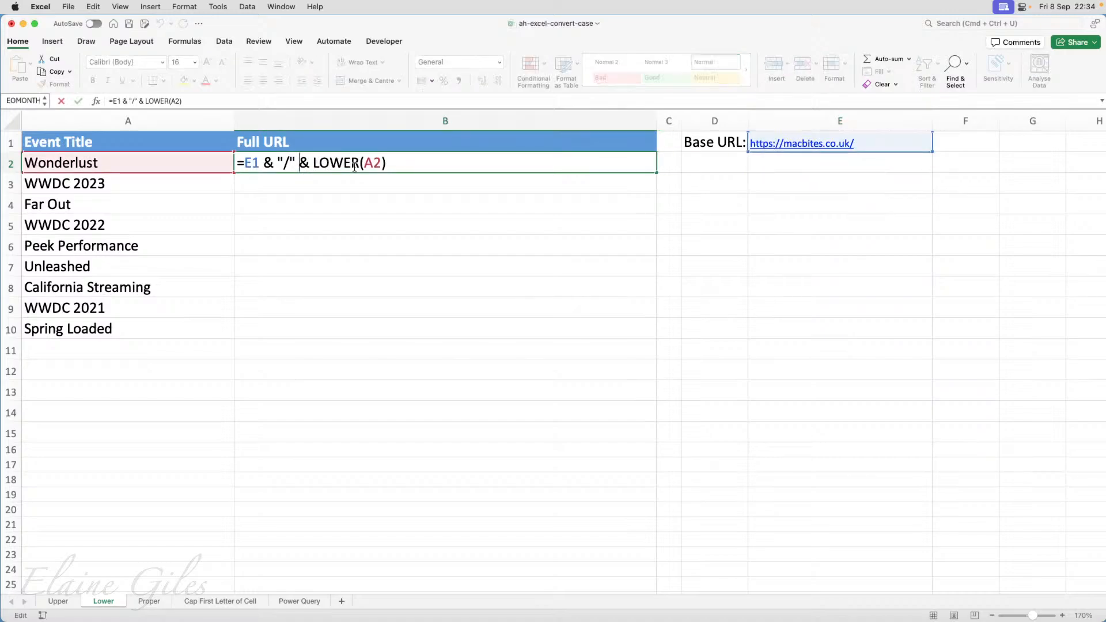
pyautogui.press('BackSpace')
pyautogui.press('BackSpace')
pyautogui.press('BackSpace')
pyautogui.press('BackSpace')
pyautogui.press('BackSpace')
pyautogui.press('BackSpace')
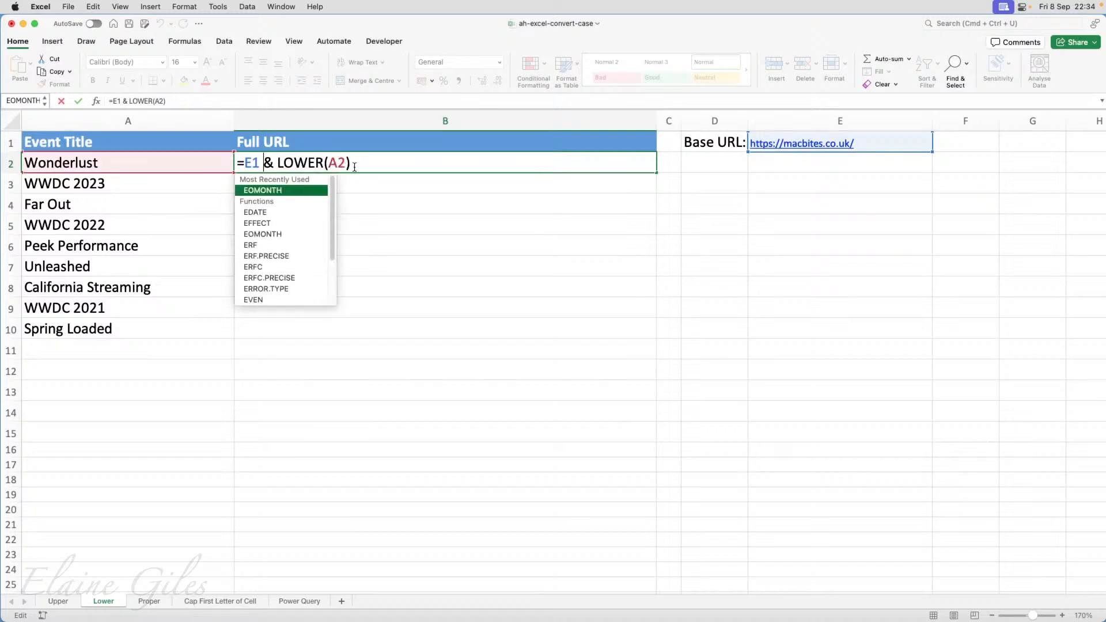
pyautogui.click(399, 163)
# Make the base URL reference in B2 absolute as $E$1 and fill the formula down to B10.
pyautogui.click(251, 163)
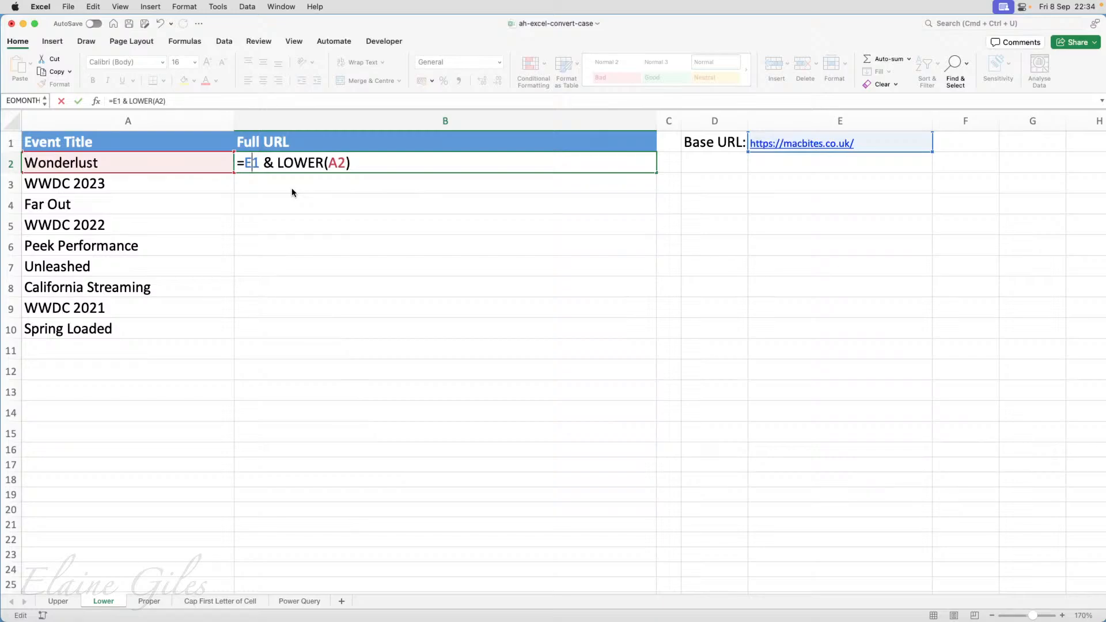
pyautogui.press('F4')
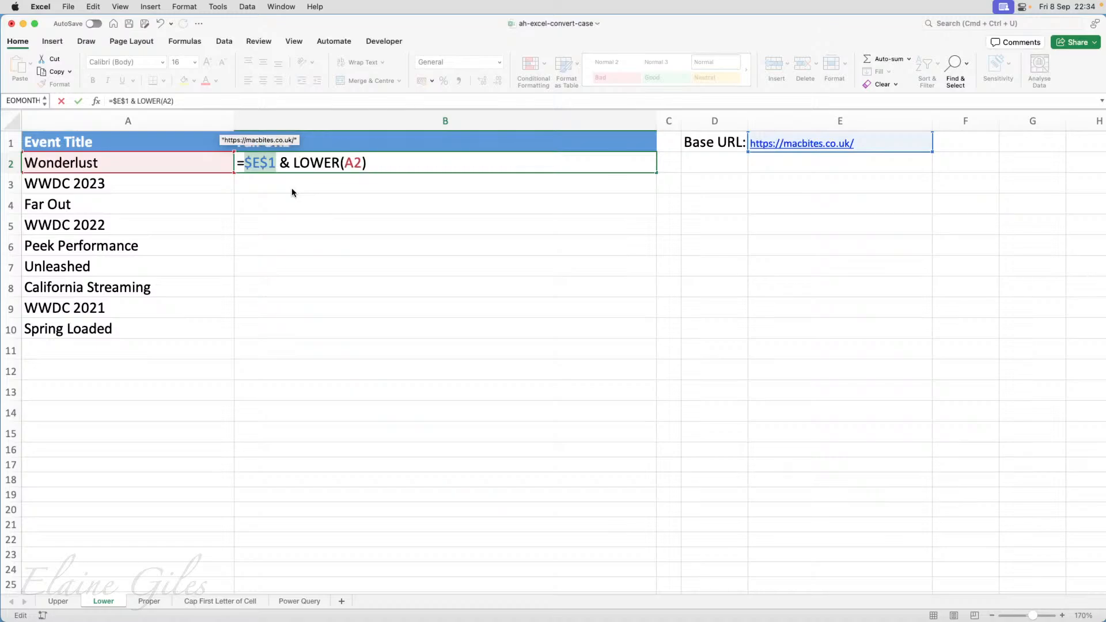
pyautogui.press('Return')
pyautogui.click(339, 167)
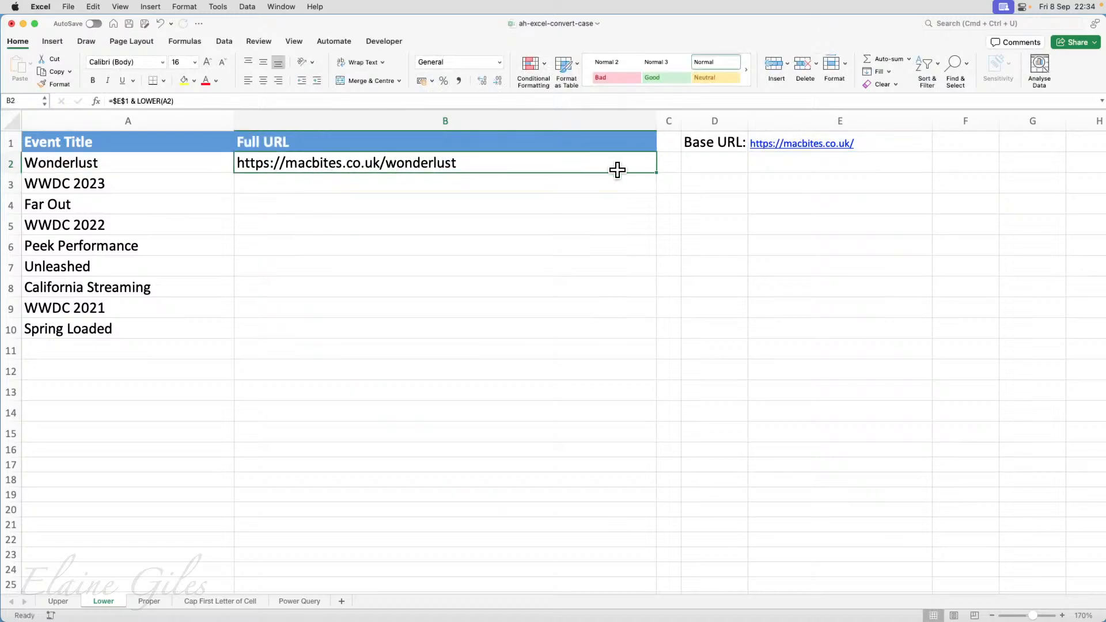
pyautogui.moveTo(657, 173); pyautogui.dragTo(653, 335)
pyautogui.click(548, 241)
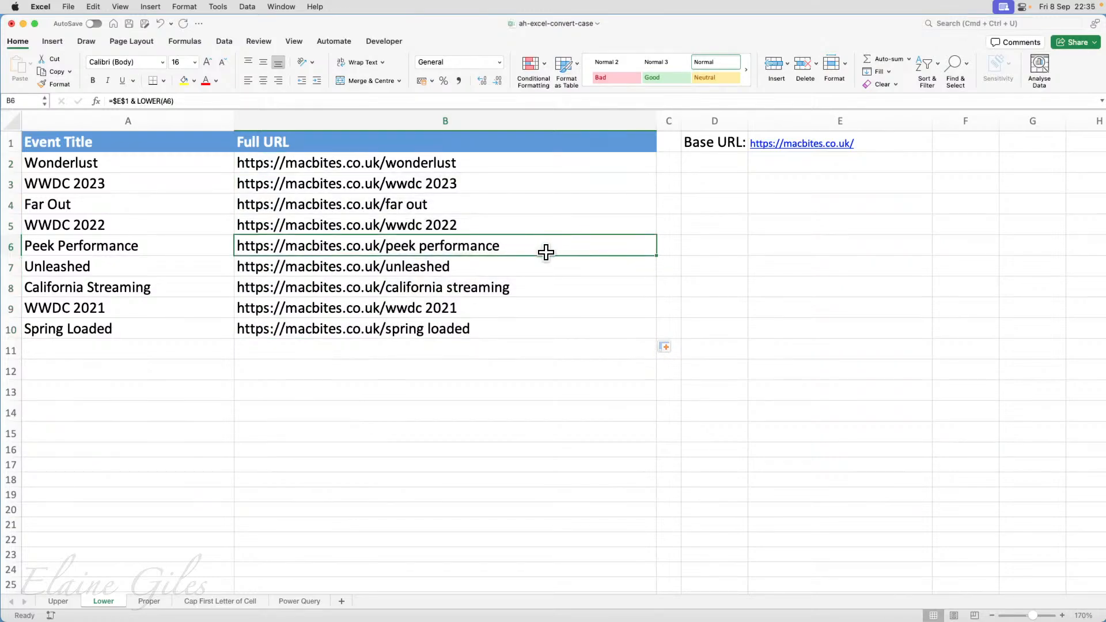
pyautogui.click(445, 179)
pyautogui.click(441, 164)
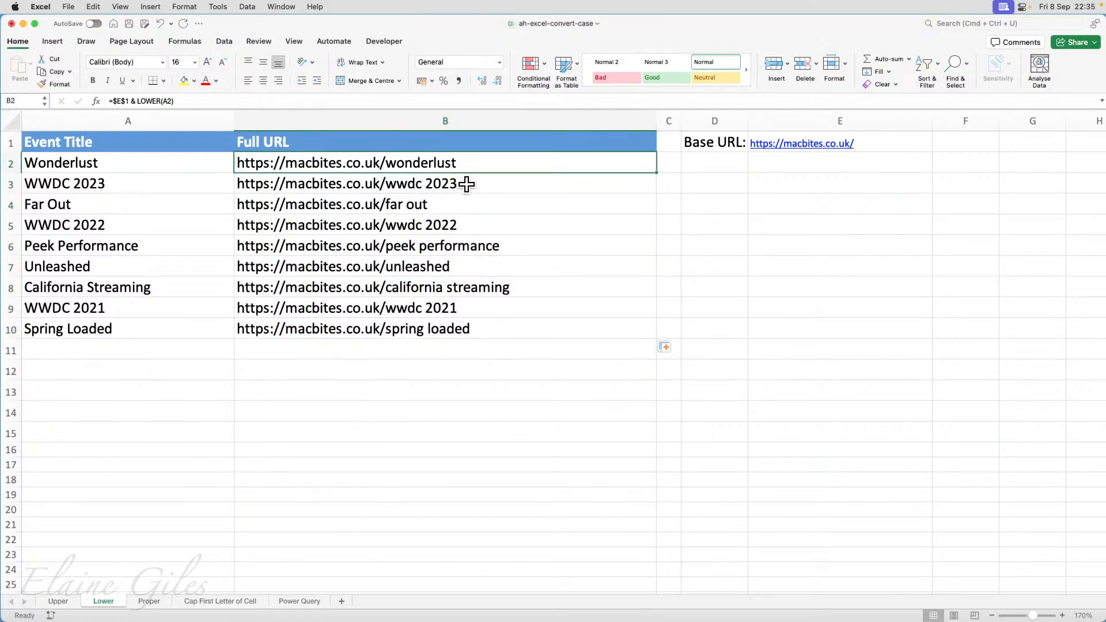
# Wrap the A2 reference in B2 in SUBSTITUTE to swap spaces for hyphens, making the formula =$E$1 & LOWER(SUBSTITUTE(A2," ","-")).
pyautogui.click(104, 188)
pyautogui.click(99, 205)
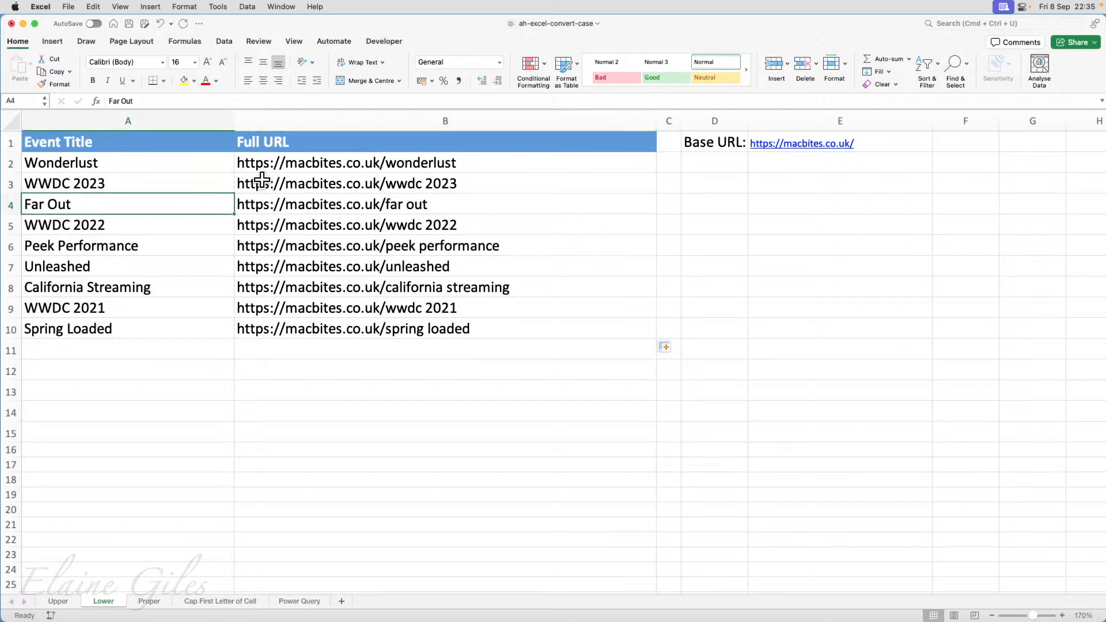
pyautogui.click(302, 166)
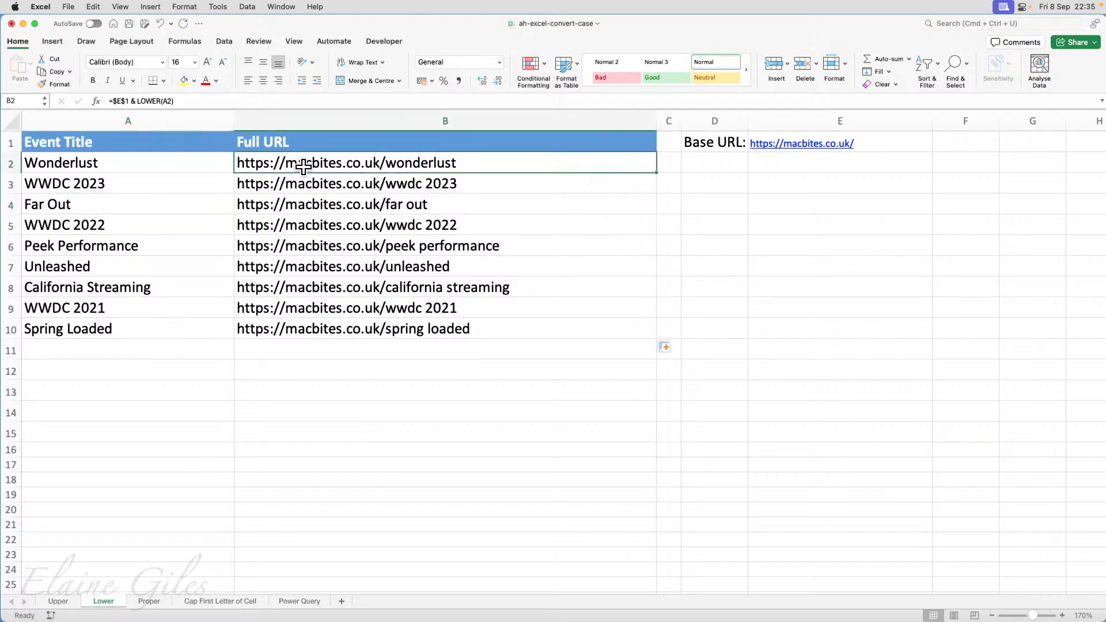
pyautogui.doubleClick(341, 164)
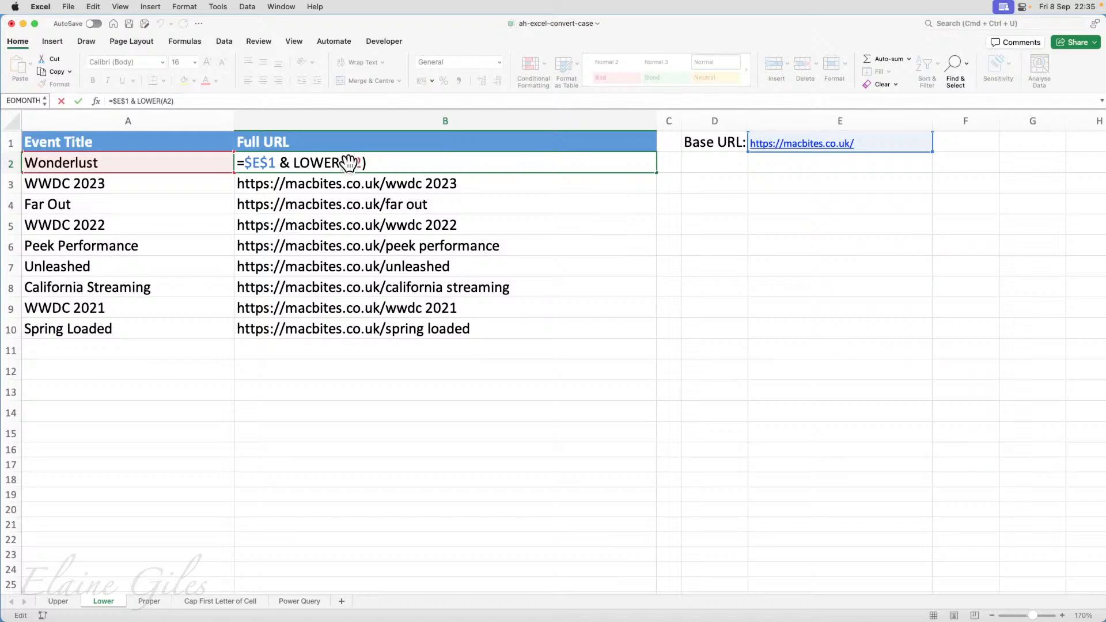
pyautogui.click(348, 164)
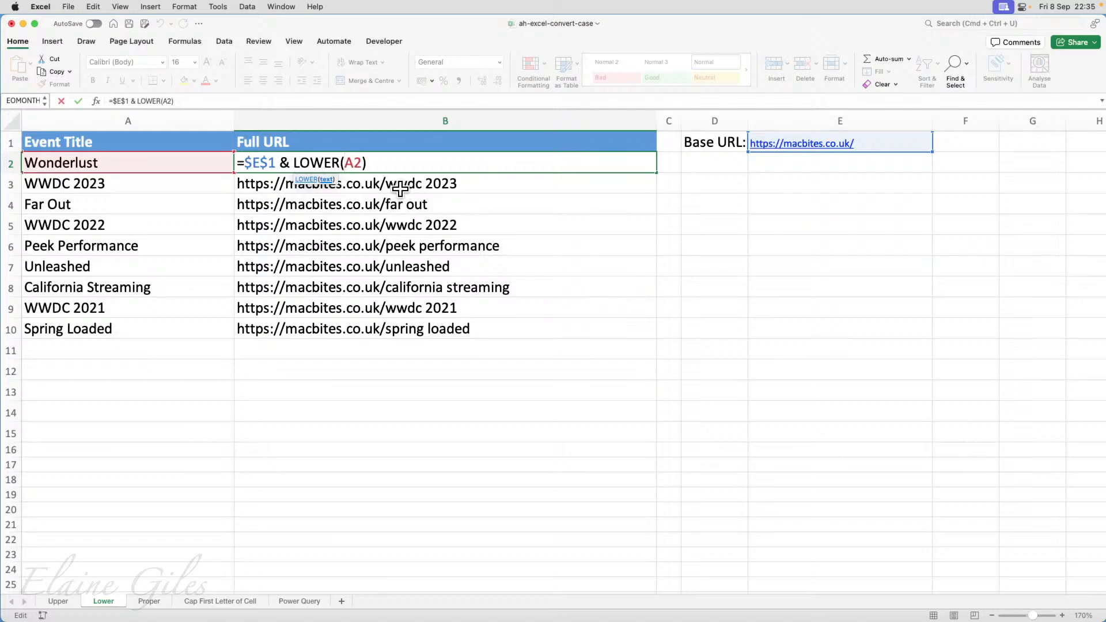
pyautogui.write('sub')
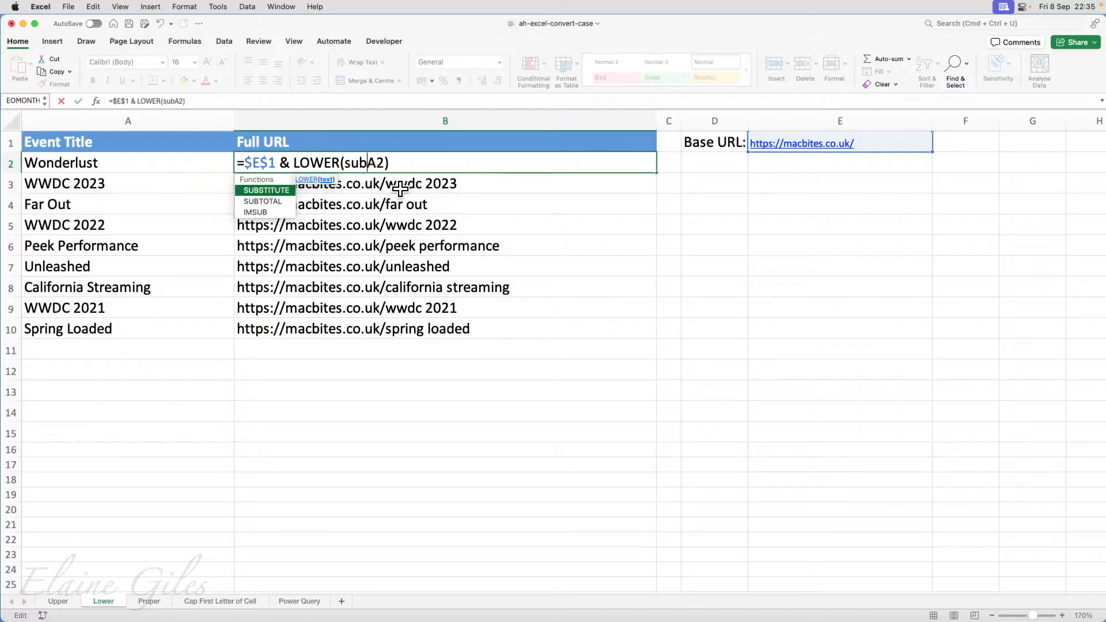
pyautogui.press('Tab')
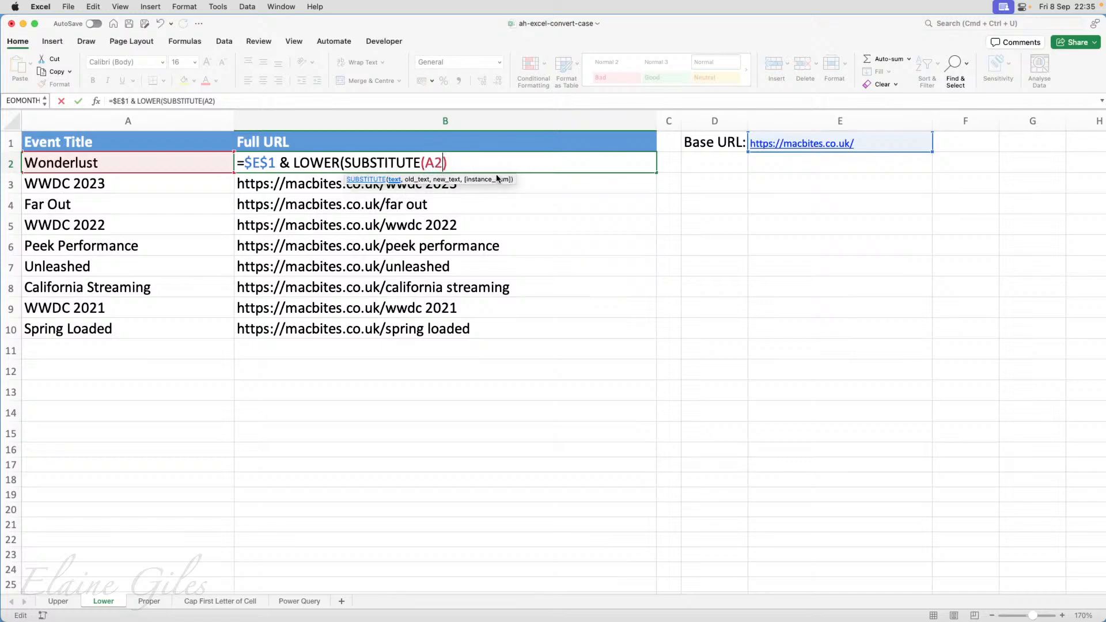
pyautogui.write('," ","-")')
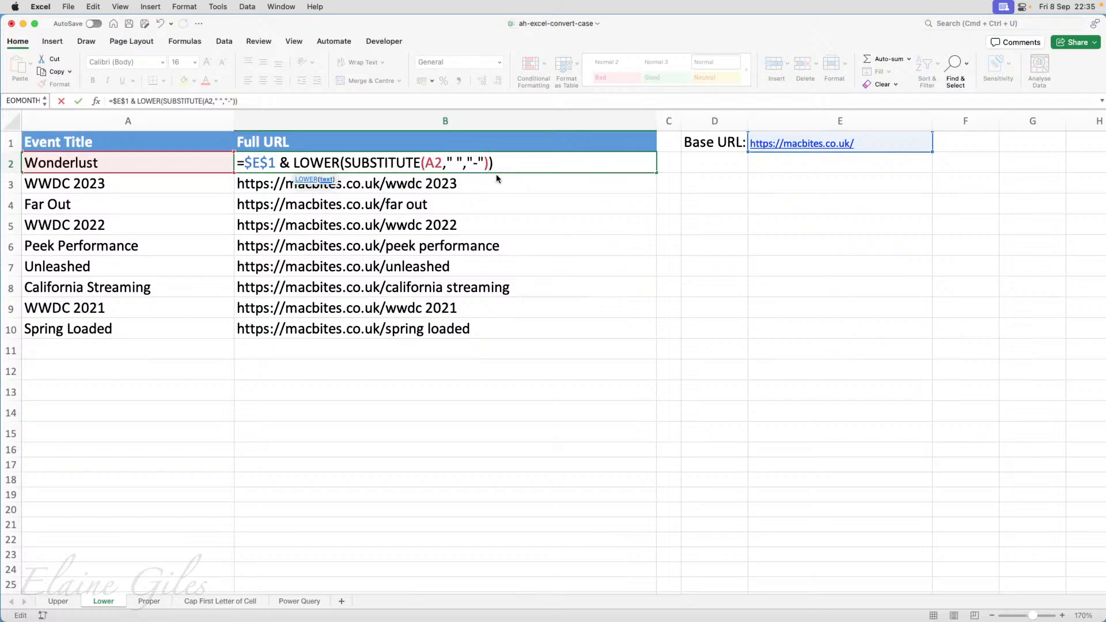
pyautogui.moveTo(346, 163); pyautogui.dragTo(488, 164)
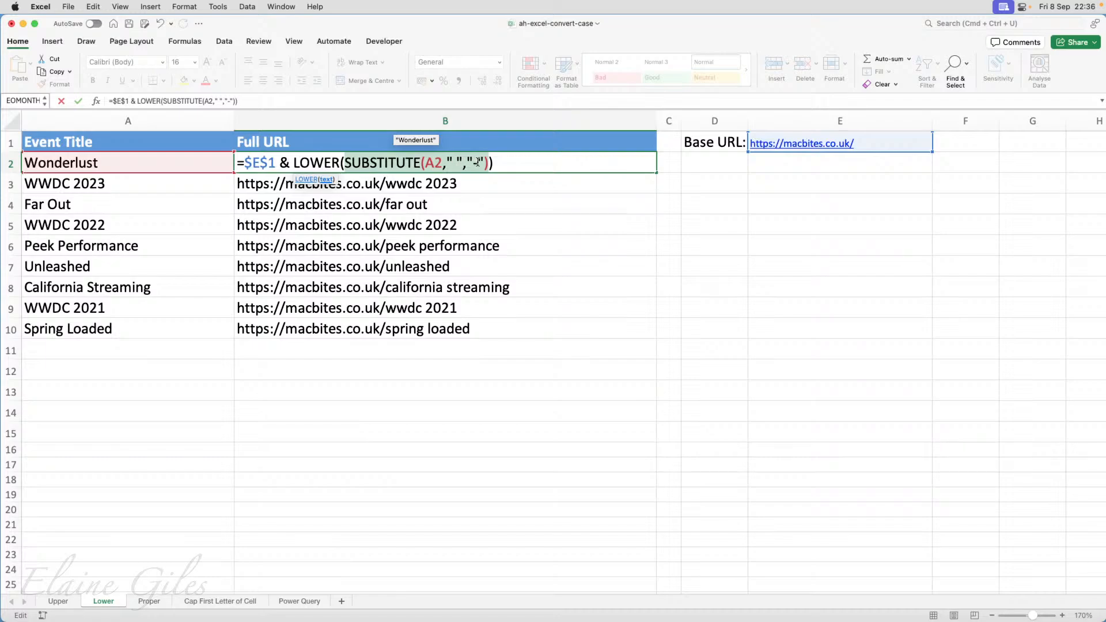
pyautogui.click(509, 164)
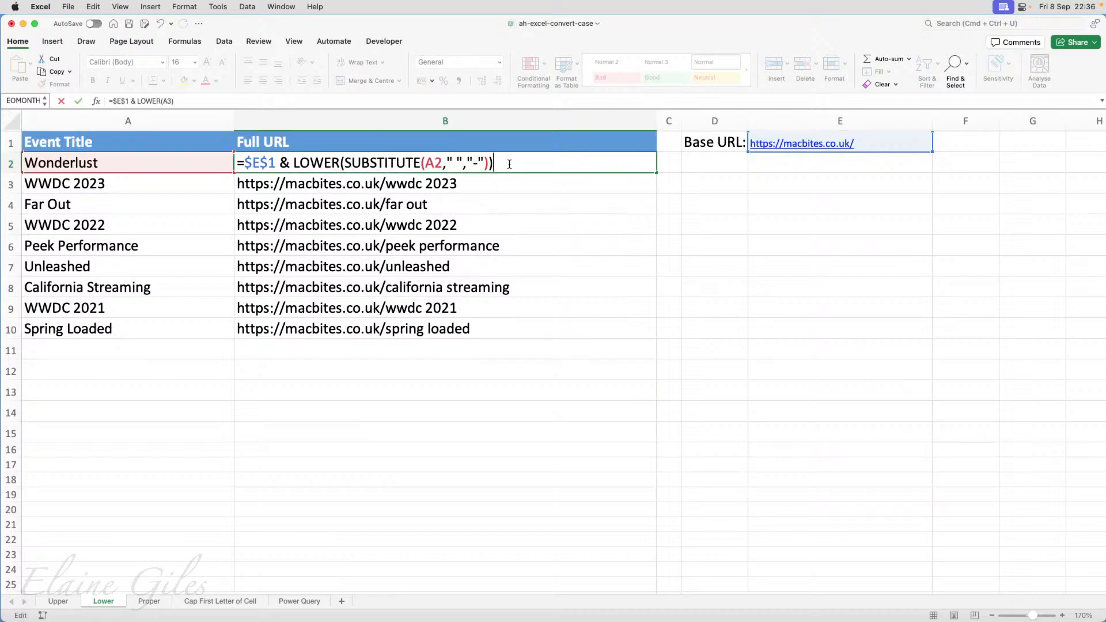
pyautogui.press('Return')
# Fill the hyphenated URL formula from B2 down to B10.
pyautogui.click(509, 166)
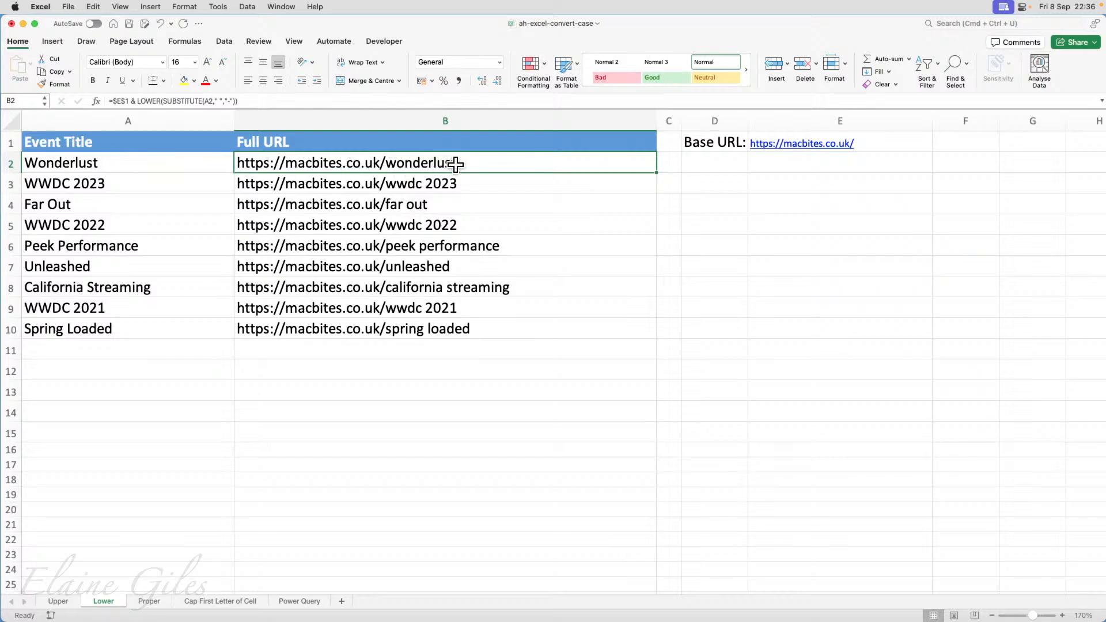
pyautogui.moveTo(656, 172); pyautogui.dragTo(656, 338)
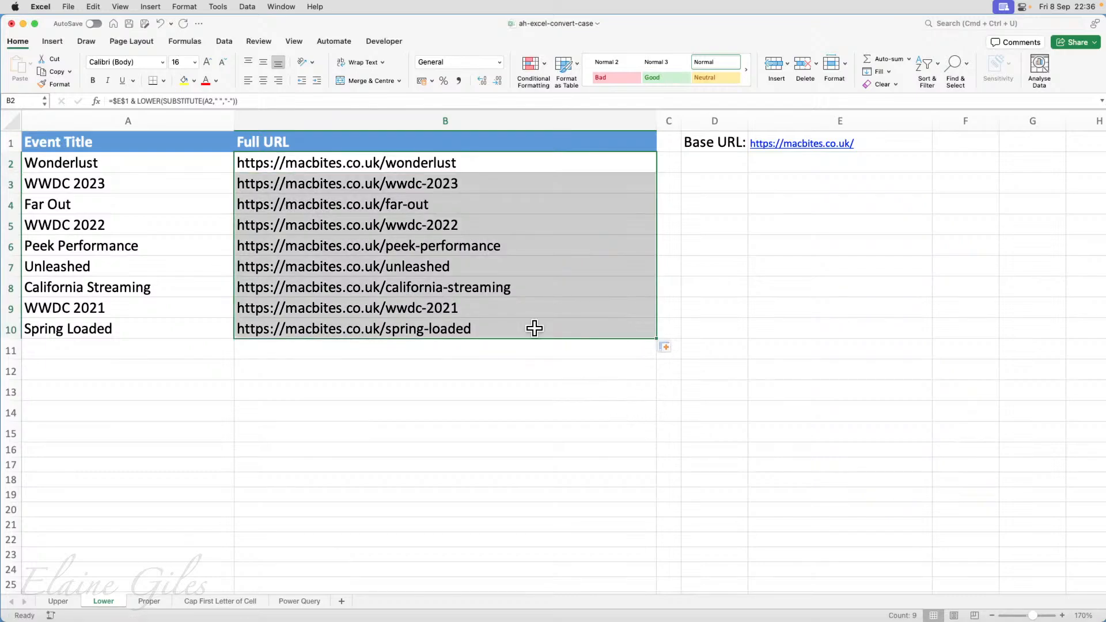
pyautogui.click(433, 328)
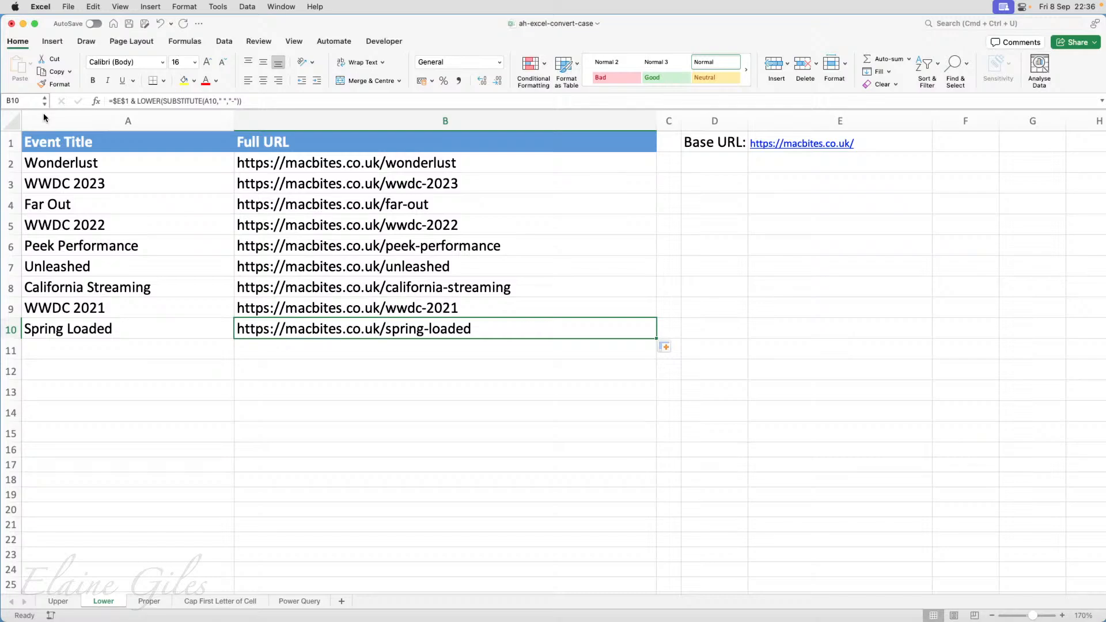
# On the Proper sheet, enter =PROPER(A1) in B1 to convert the first uppercase name to proper case.
pyautogui.press('super+Tab')
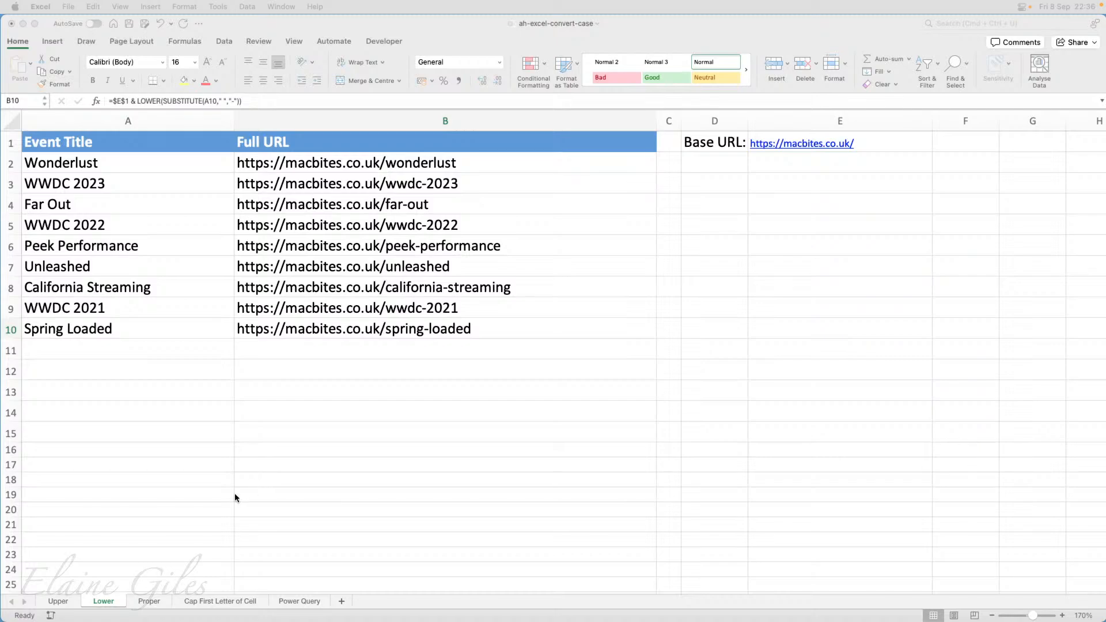
pyautogui.click(152, 600)
pyautogui.click(150, 601)
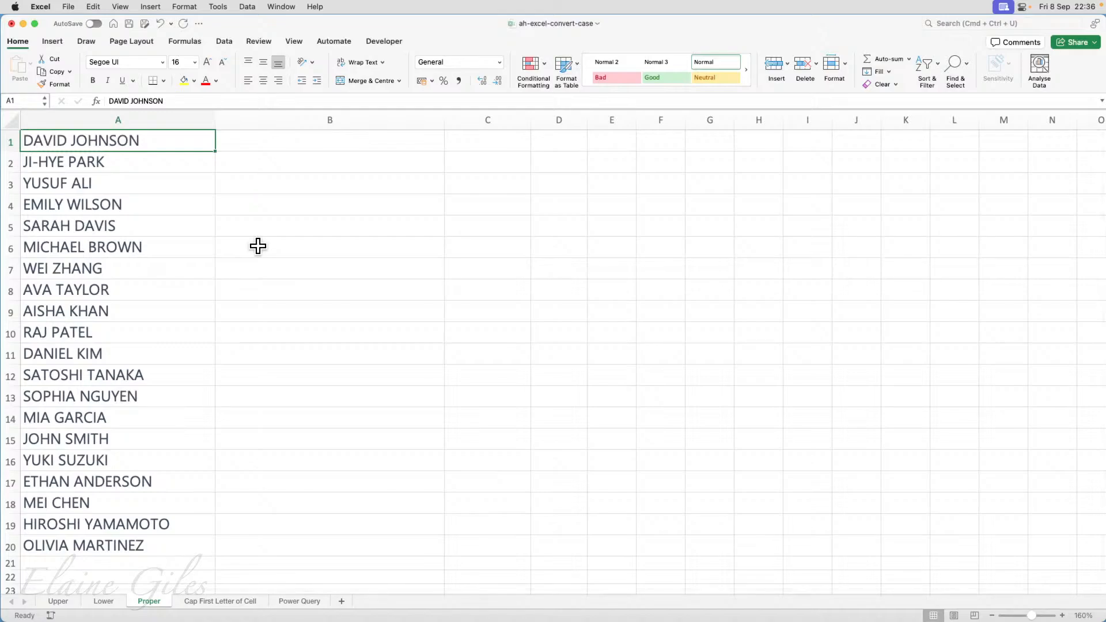
pyautogui.click(275, 143)
pyautogui.write('=')
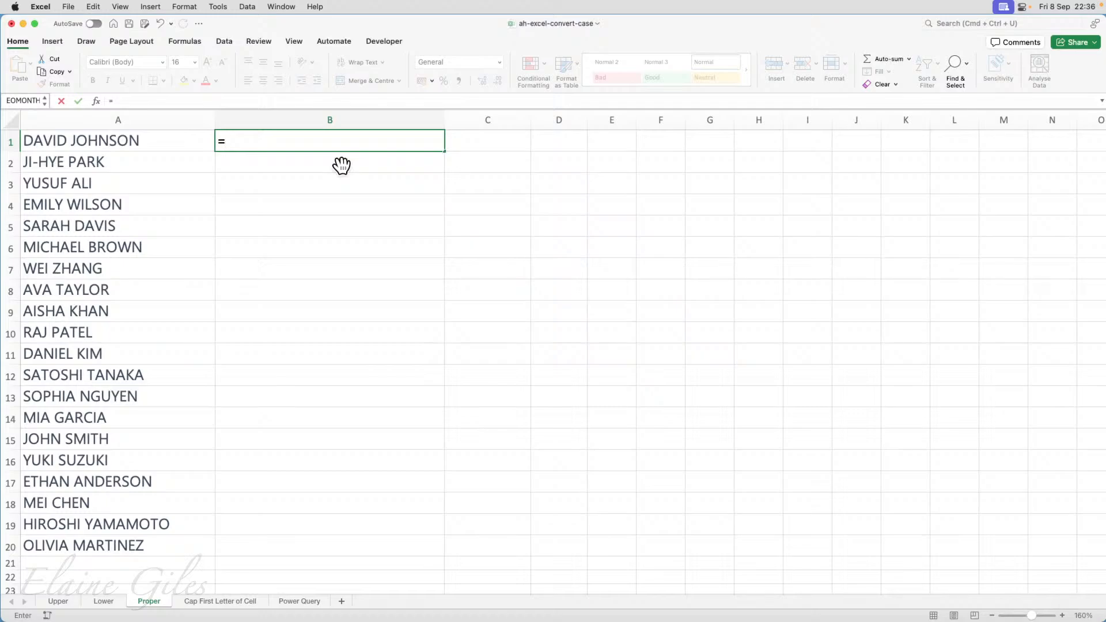
pyautogui.write('prop')
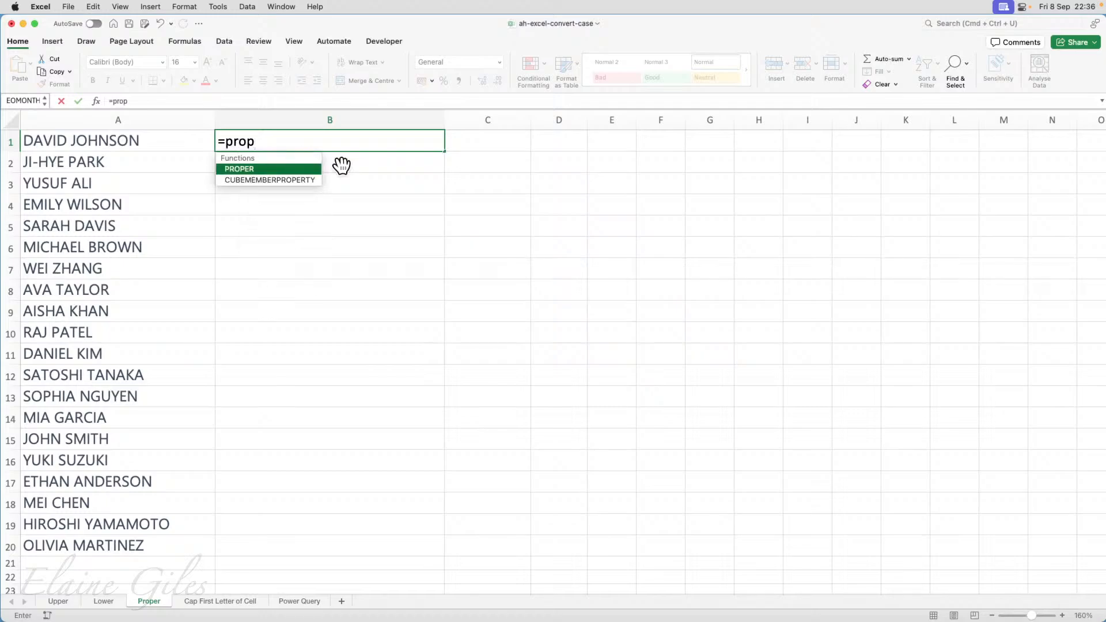
pyautogui.write('er(')
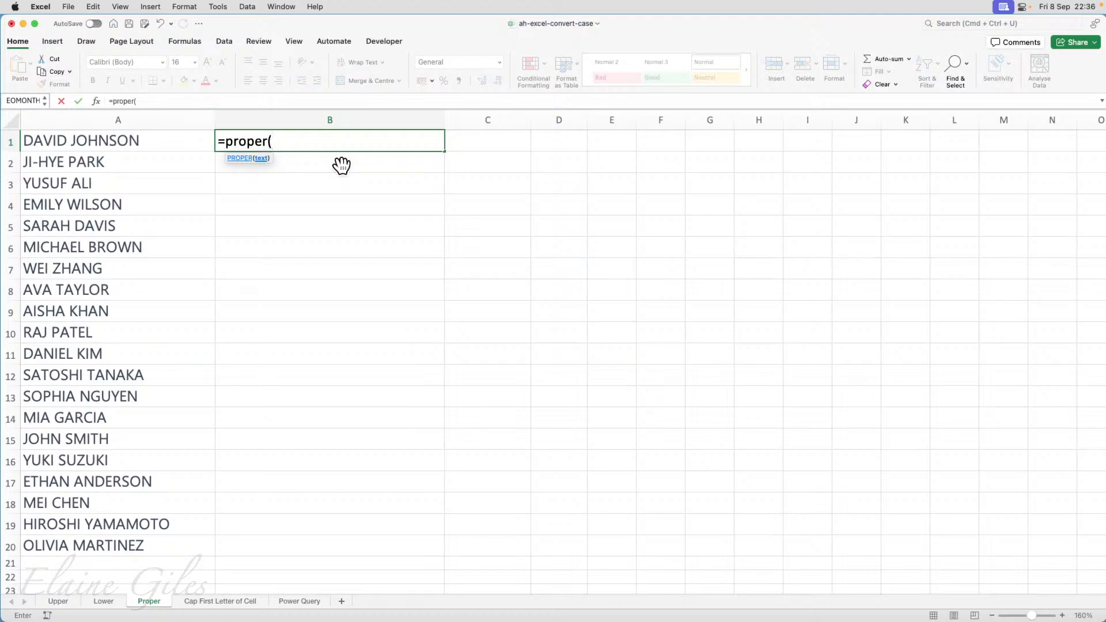
pyautogui.click(178, 140)
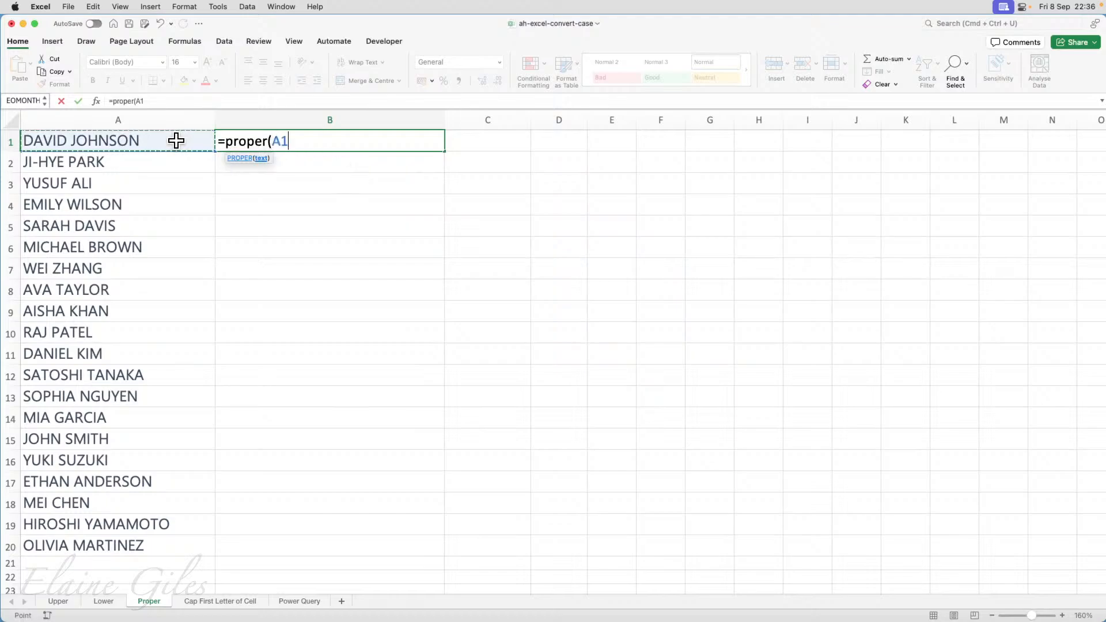
pyautogui.write(')')
pyautogui.press('Return')
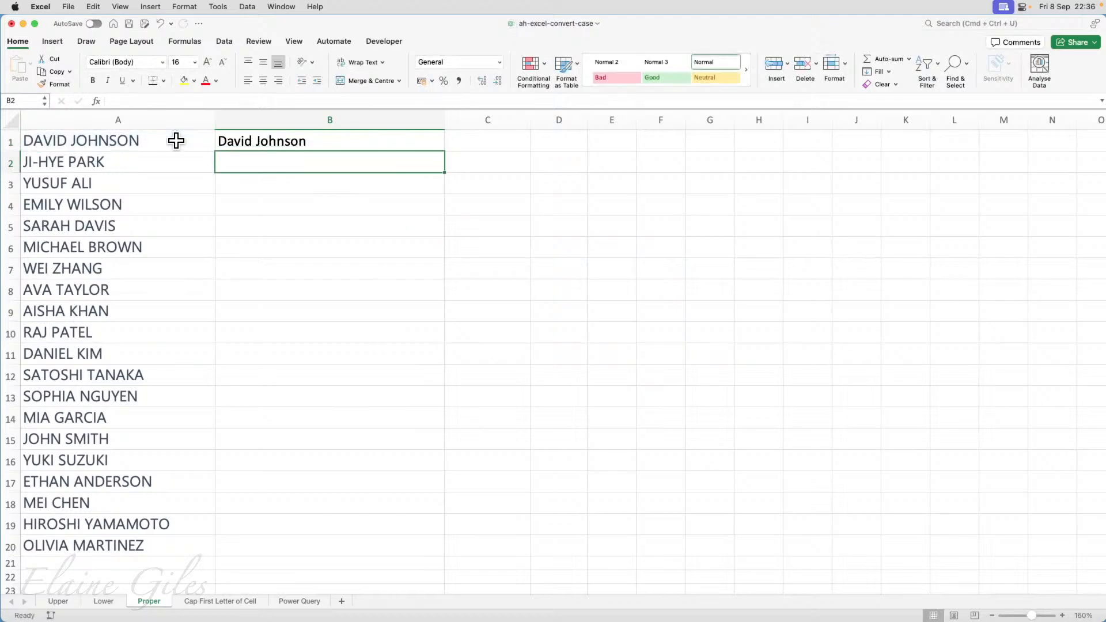
# Fill the PROPER formula from B1 down to B20 to convert the whole list of names.
pyautogui.press('Up')
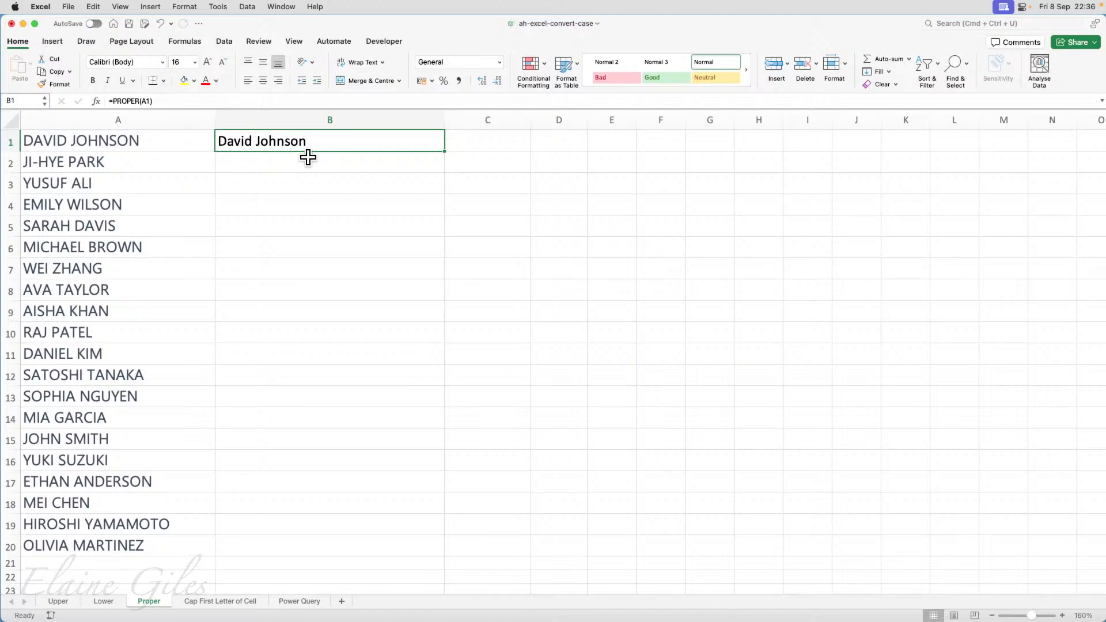
pyautogui.moveTo(444, 152); pyautogui.dragTo(422, 556)
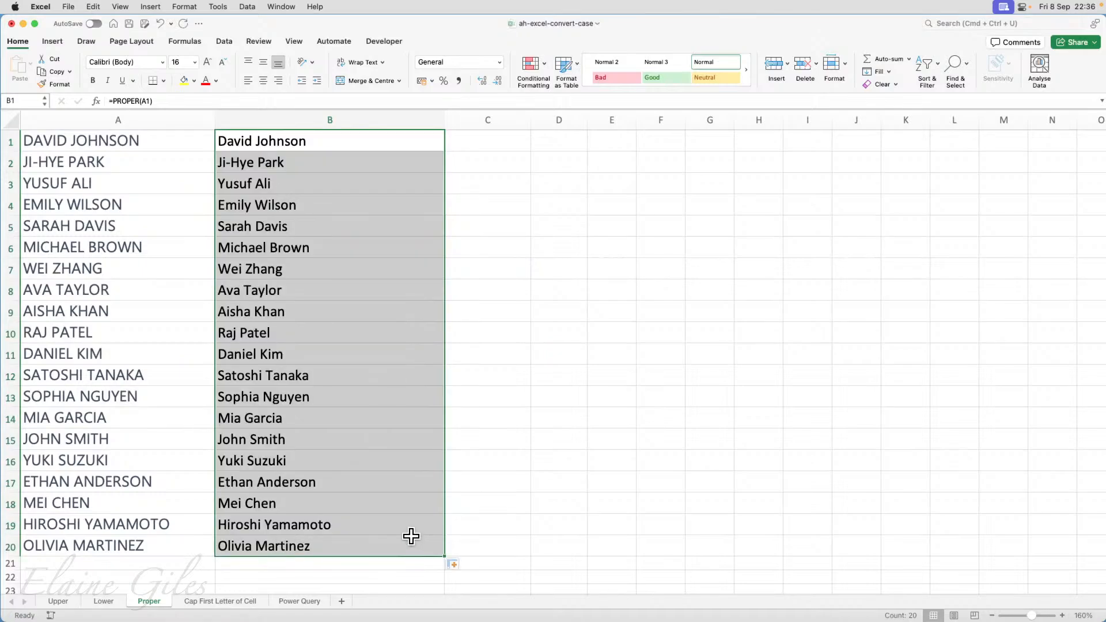
pyautogui.click(242, 602)
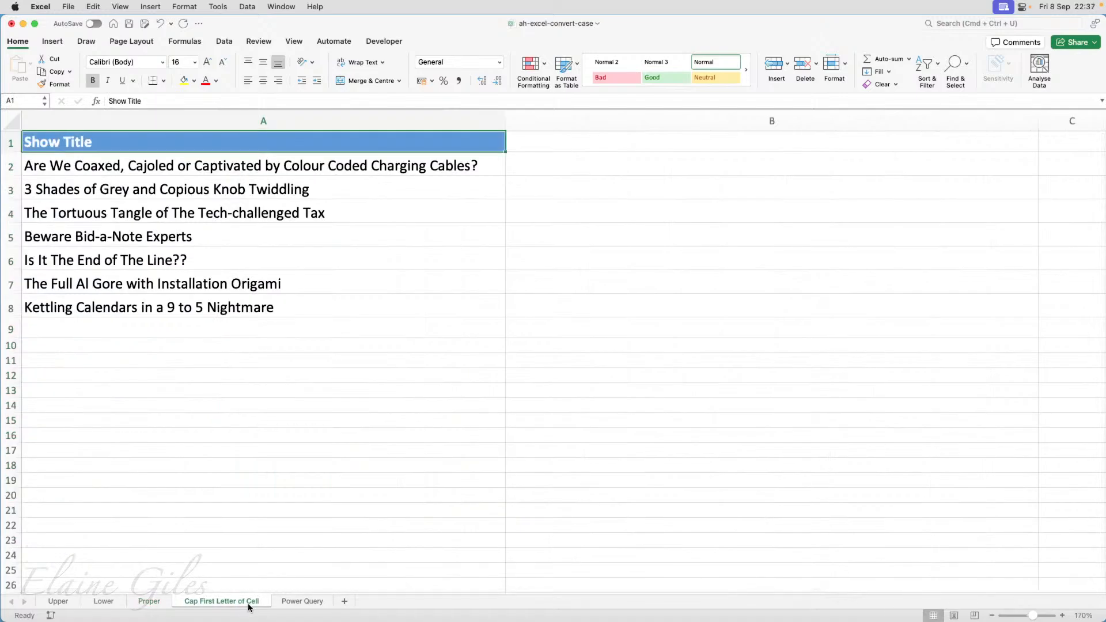
pyautogui.click(149, 602)
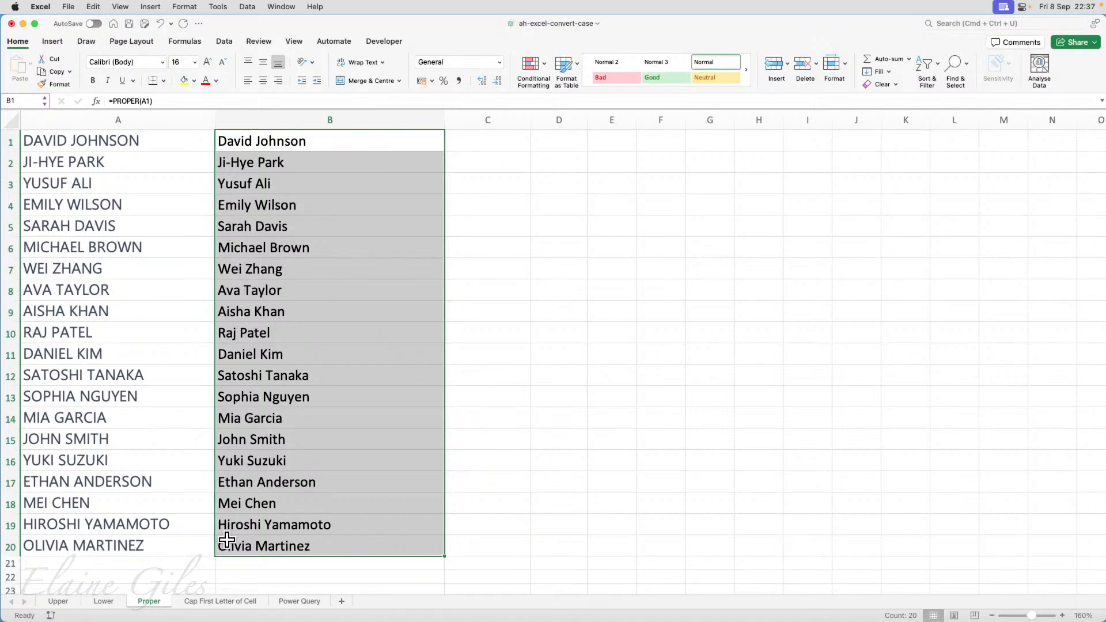
# On the Cap First Letter of Cell sheet, paste =UPPER(LEFT(A2, 1)) & LOWER(MID(A2, 2, LEN(A2)-1)) into B2.
pyautogui.click(225, 601)
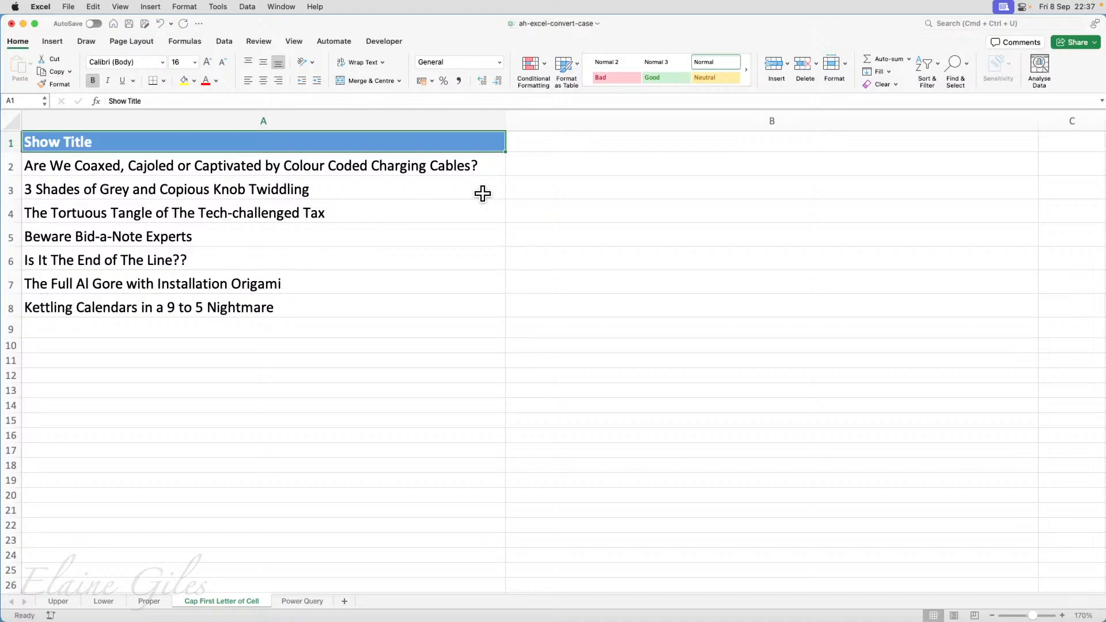
pyautogui.click(539, 170)
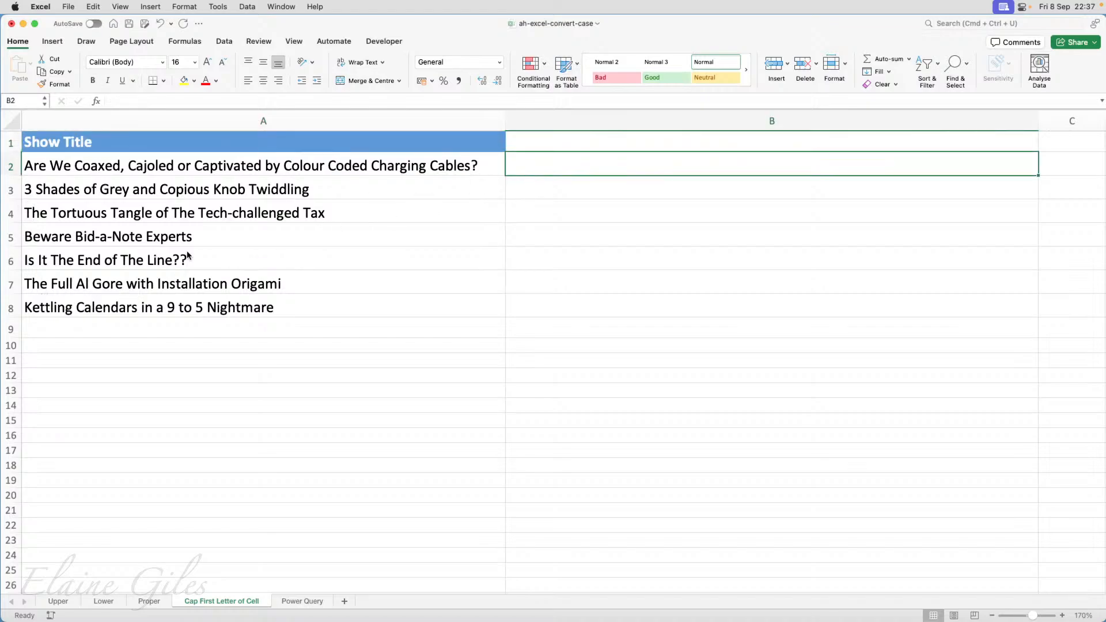
pyautogui.press('super+Tab')
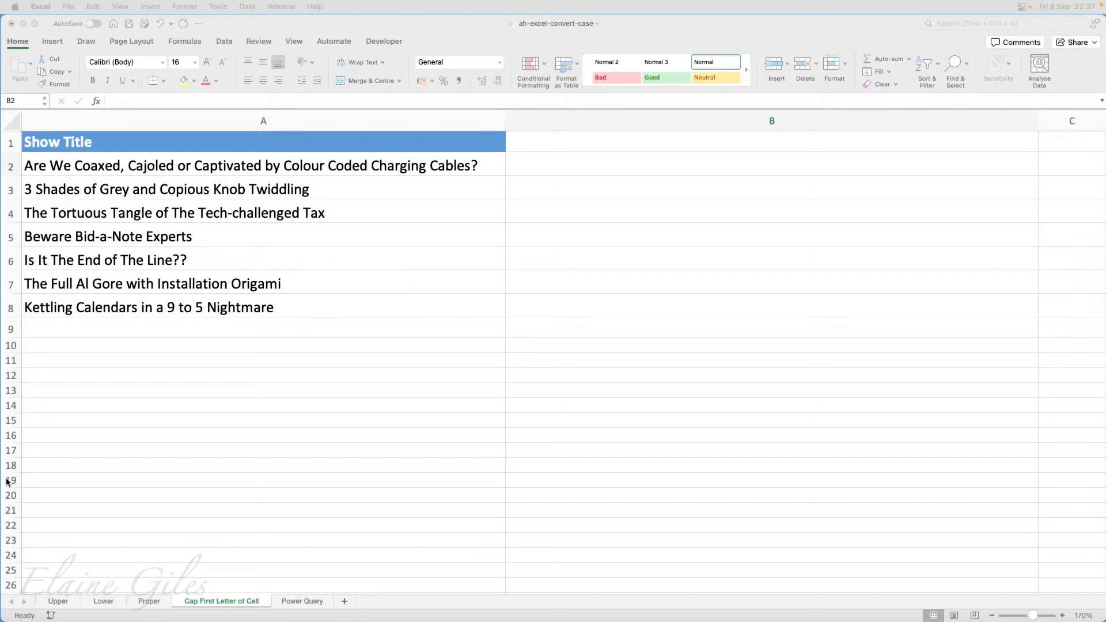
pyautogui.click(559, 159)
pyautogui.press('super+v')
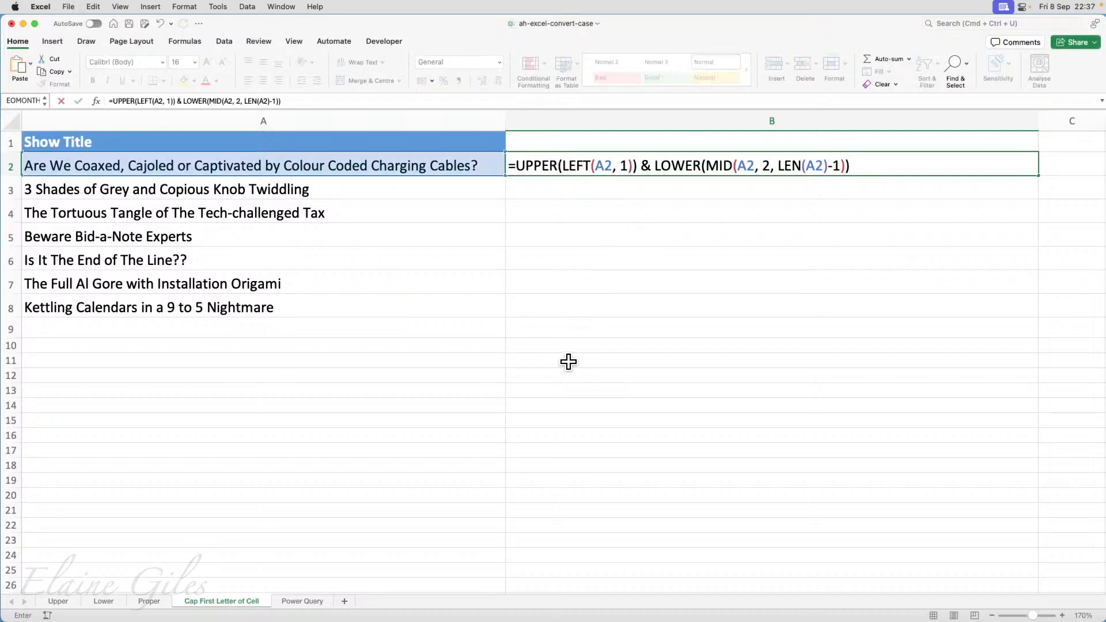
pyautogui.press('Return')
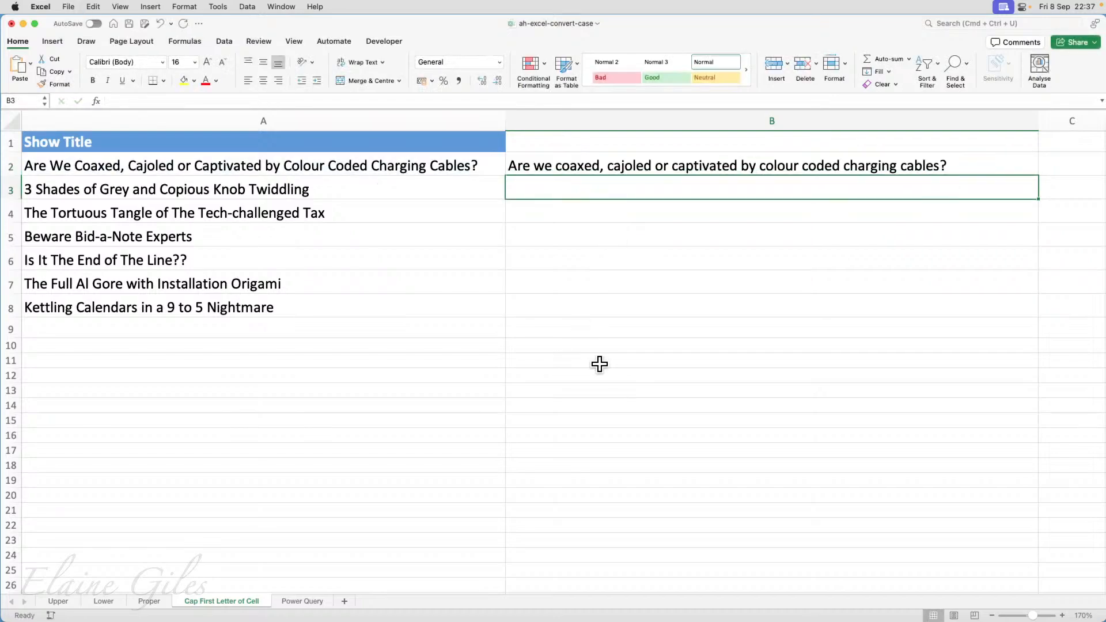
# Fill the sentence-case formula from B2 down to B8 for all show titles.
pyautogui.click(623, 164)
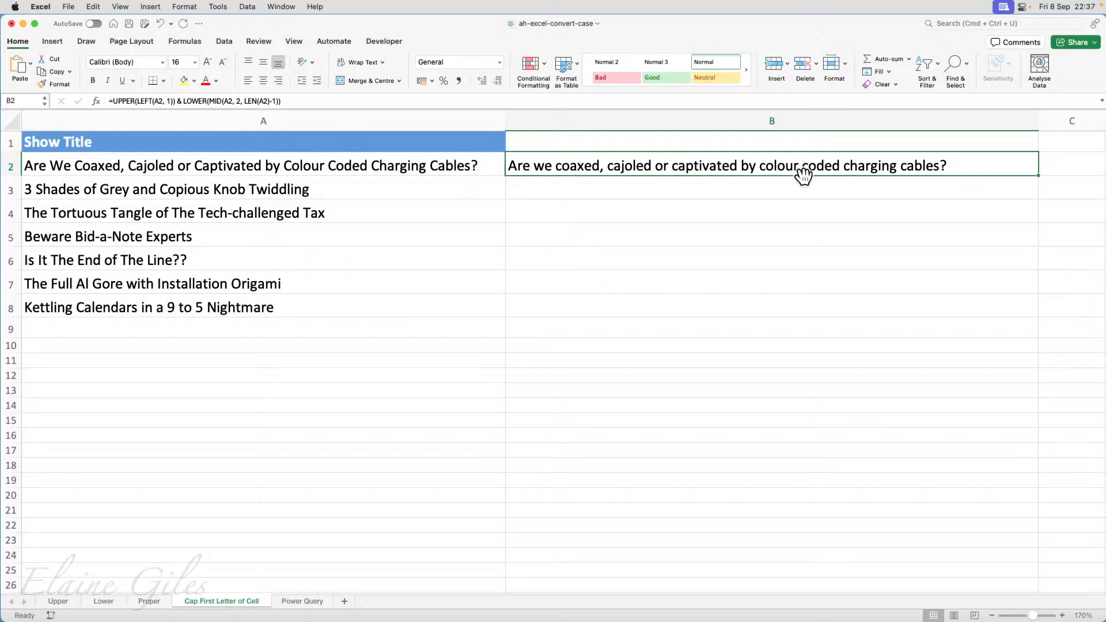
pyautogui.moveTo(1039, 175); pyautogui.dragTo(1019, 314)
pyautogui.click(565, 187)
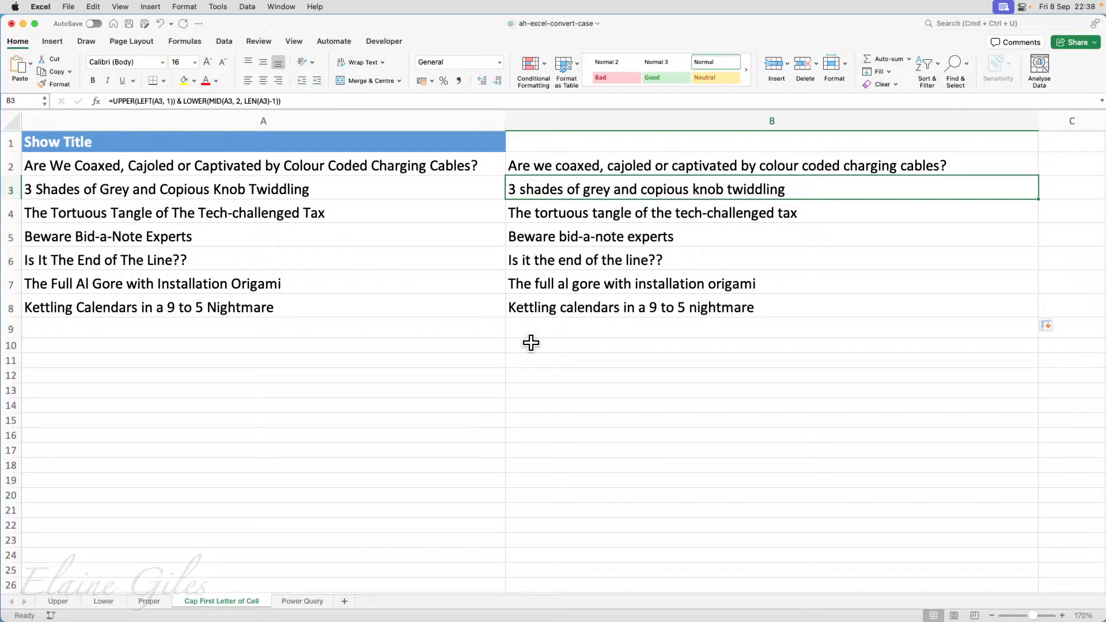
# Examine the UPPER(LEFT()) and LOWER(MID()) parts of the sentence-case formula in B2, leaving the formula unedited.
pyautogui.doubleClick(568, 167)
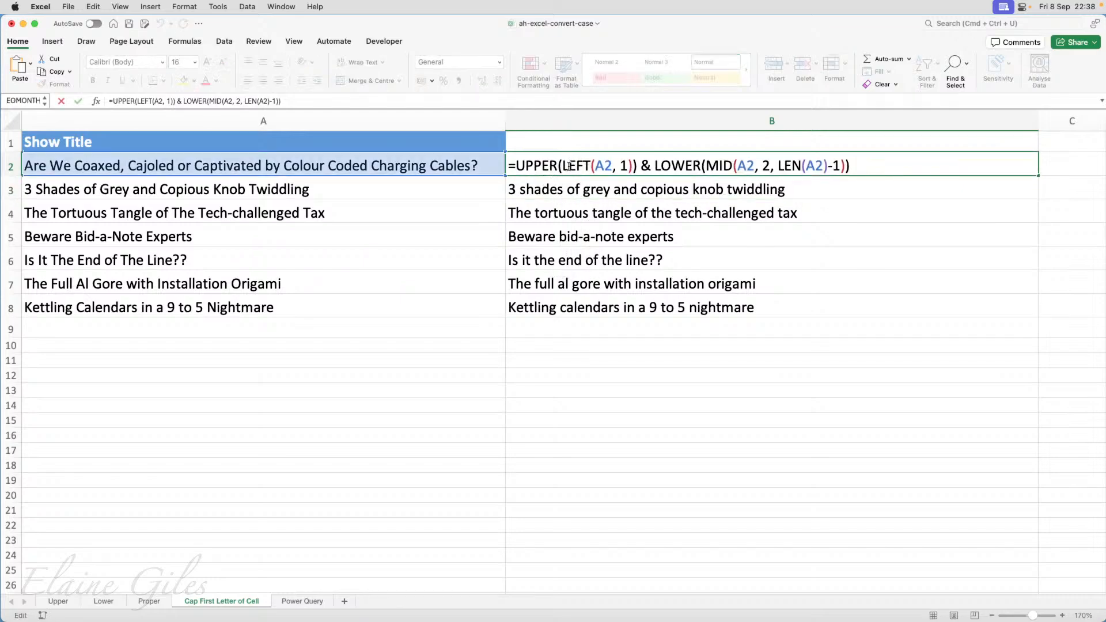
pyautogui.moveTo(563, 166); pyautogui.dragTo(627, 168)
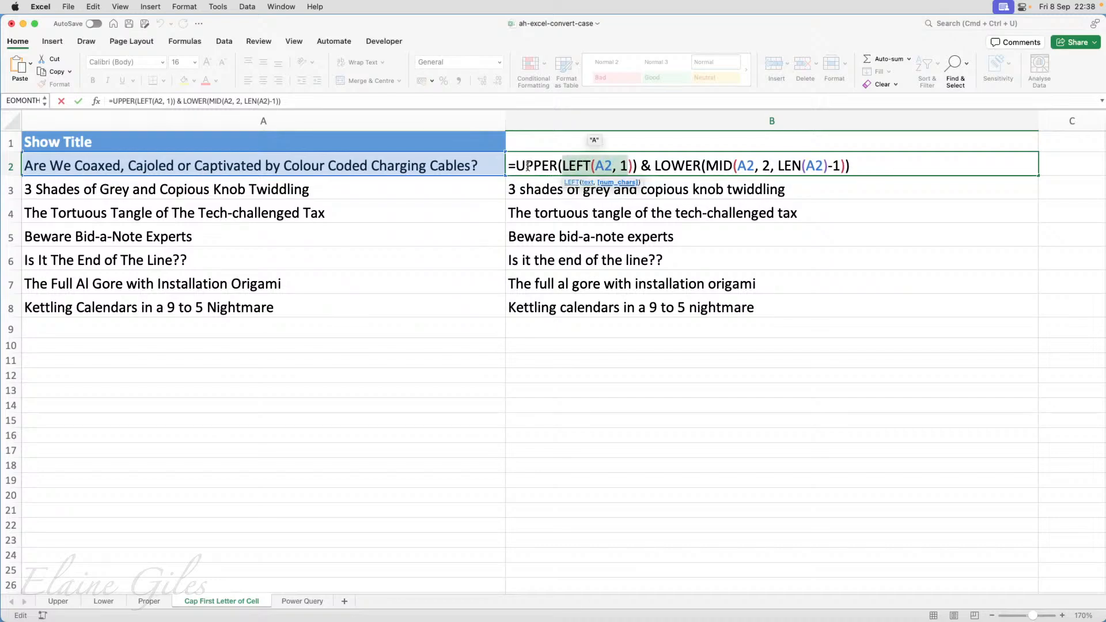
pyautogui.moveTo(516, 166); pyautogui.dragTo(558, 166)
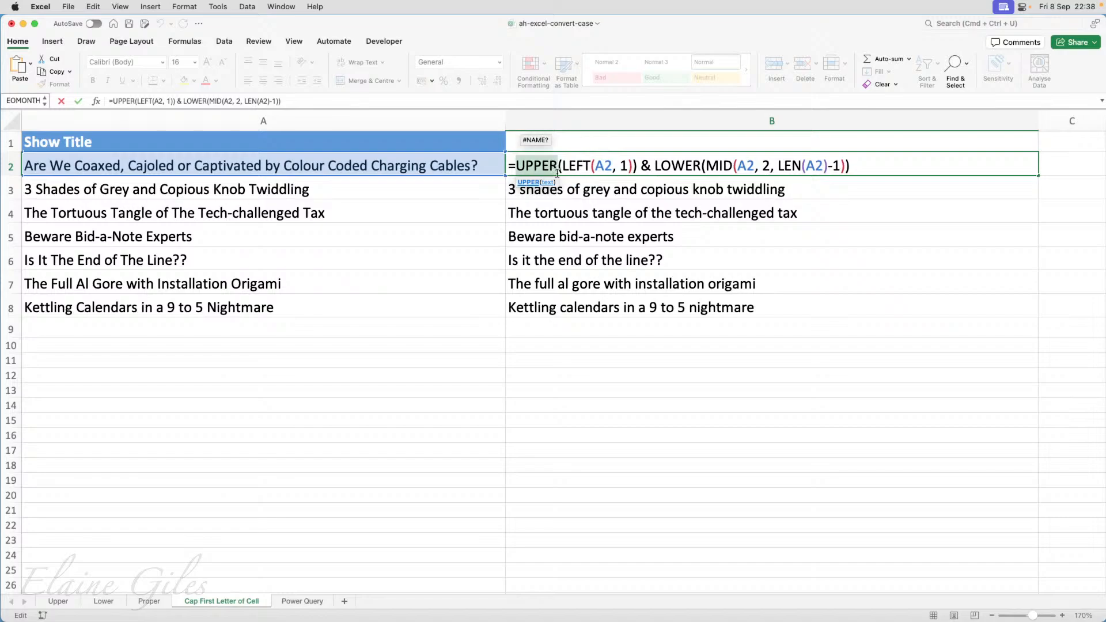
pyautogui.moveTo(640, 167); pyautogui.dragTo(846, 161)
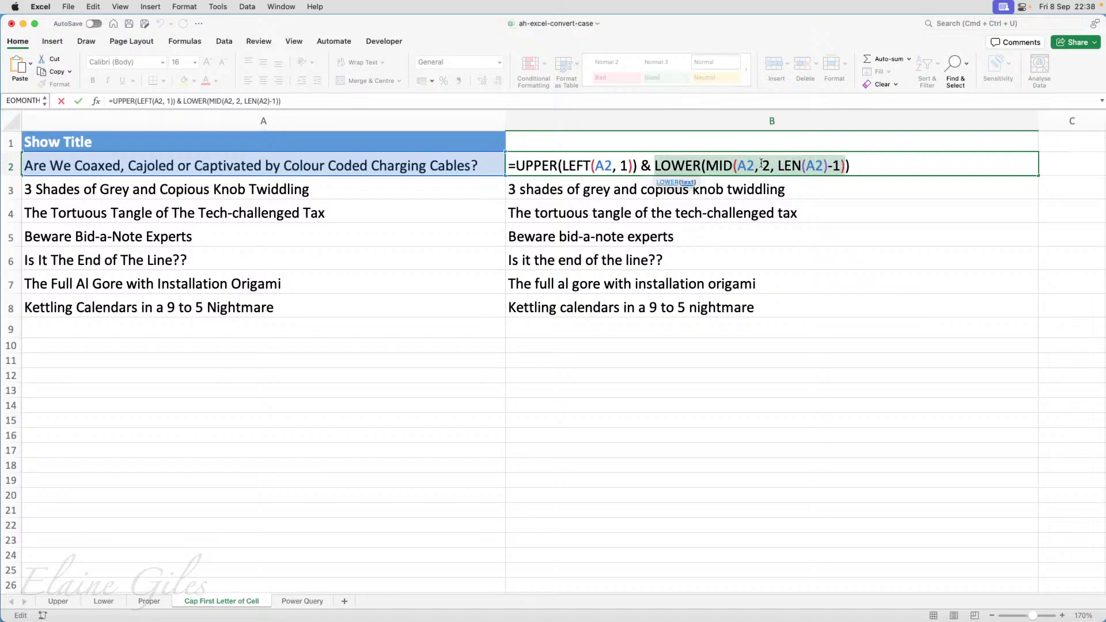
pyautogui.click(730, 166)
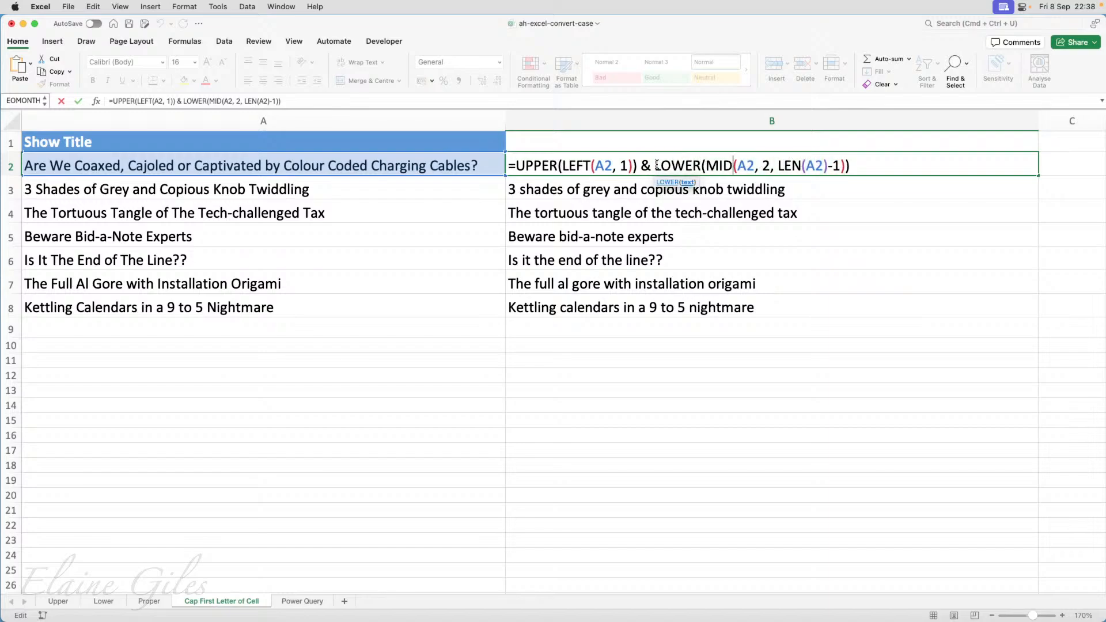
pyautogui.moveTo(655, 166); pyautogui.dragTo(851, 170)
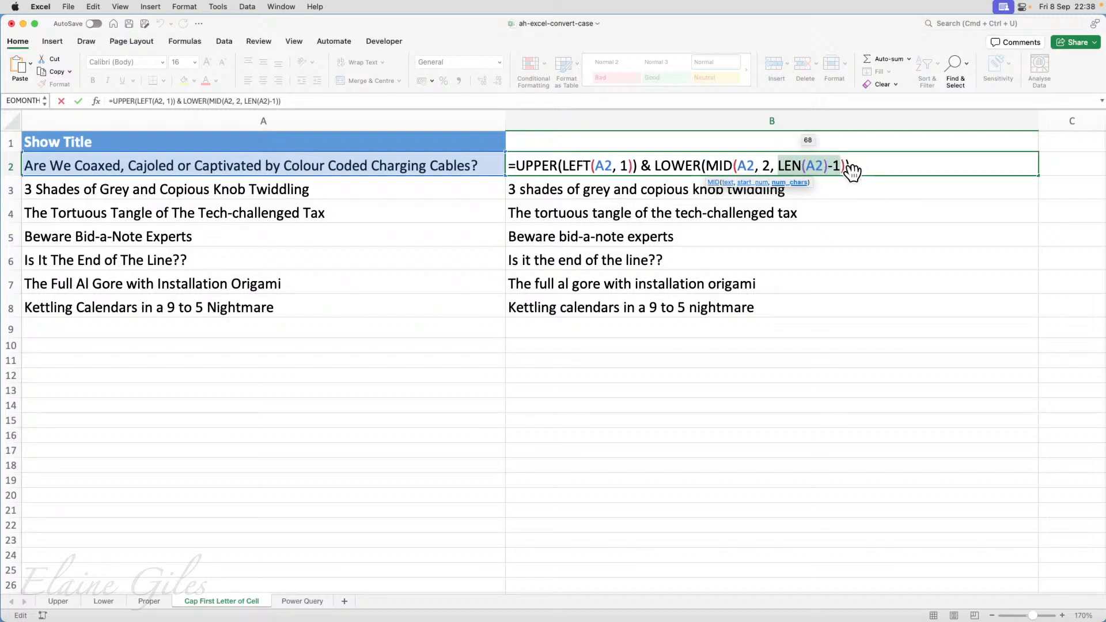
pyautogui.press('Escape')
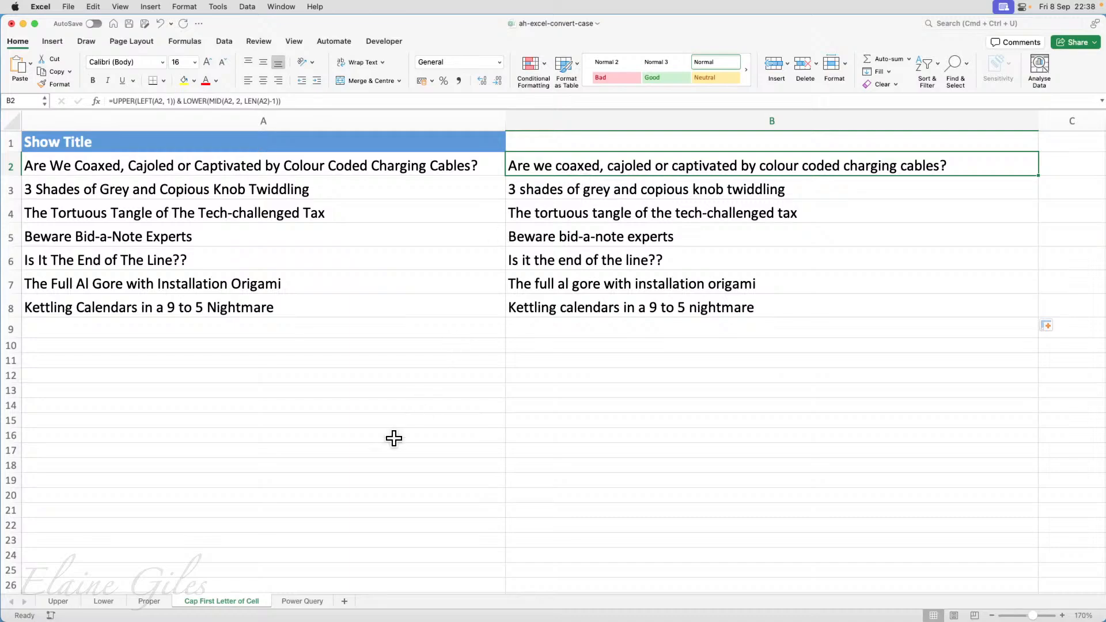
# Go to the Power Query sheet and look over the show titles in column A.
pyautogui.click(311, 605)
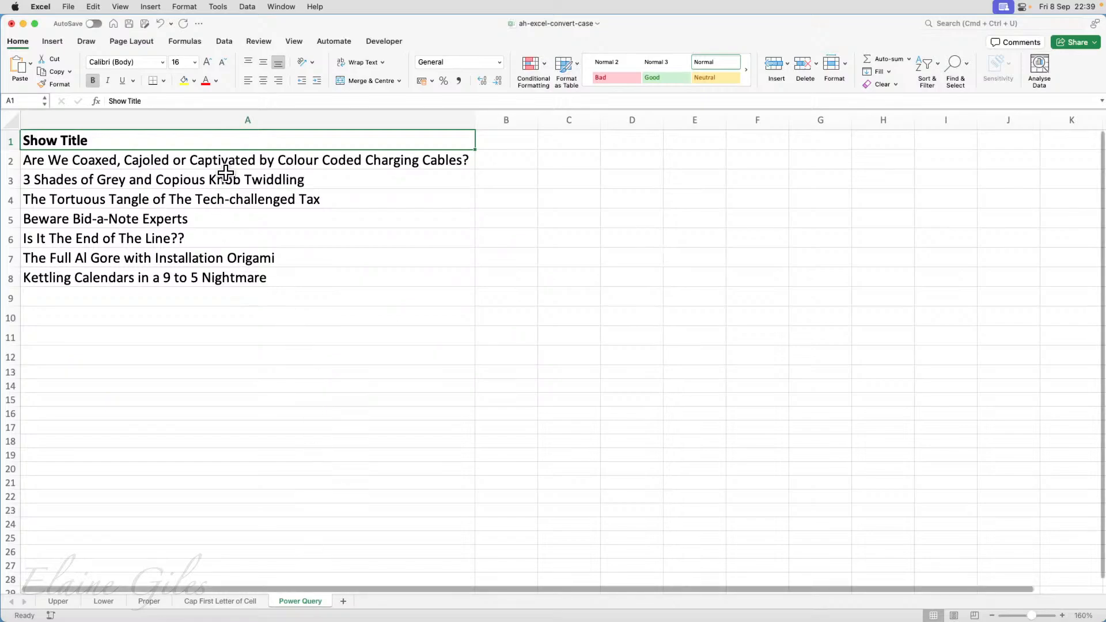
pyautogui.click(218, 202)
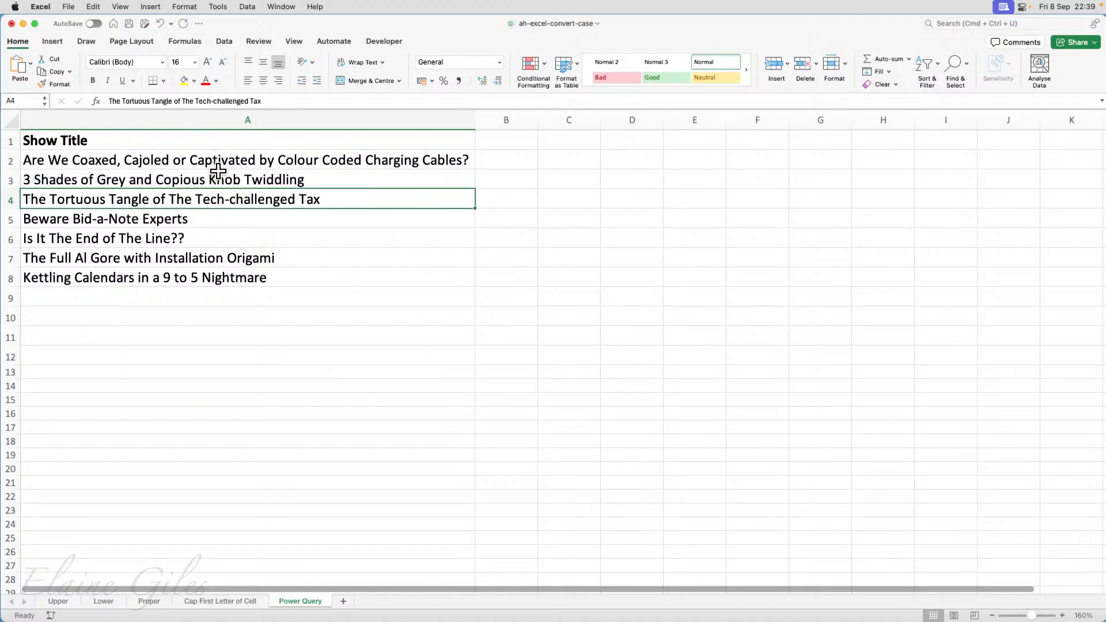
pyautogui.click(217, 164)
pyautogui.click(224, 219)
pyautogui.click(234, 257)
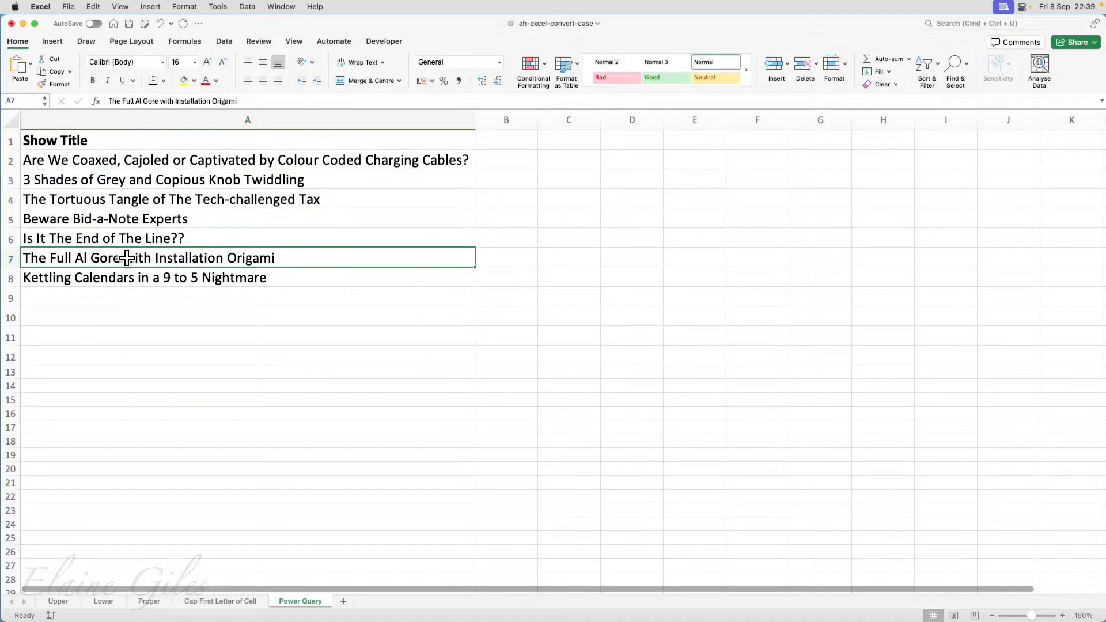
pyautogui.click(193, 200)
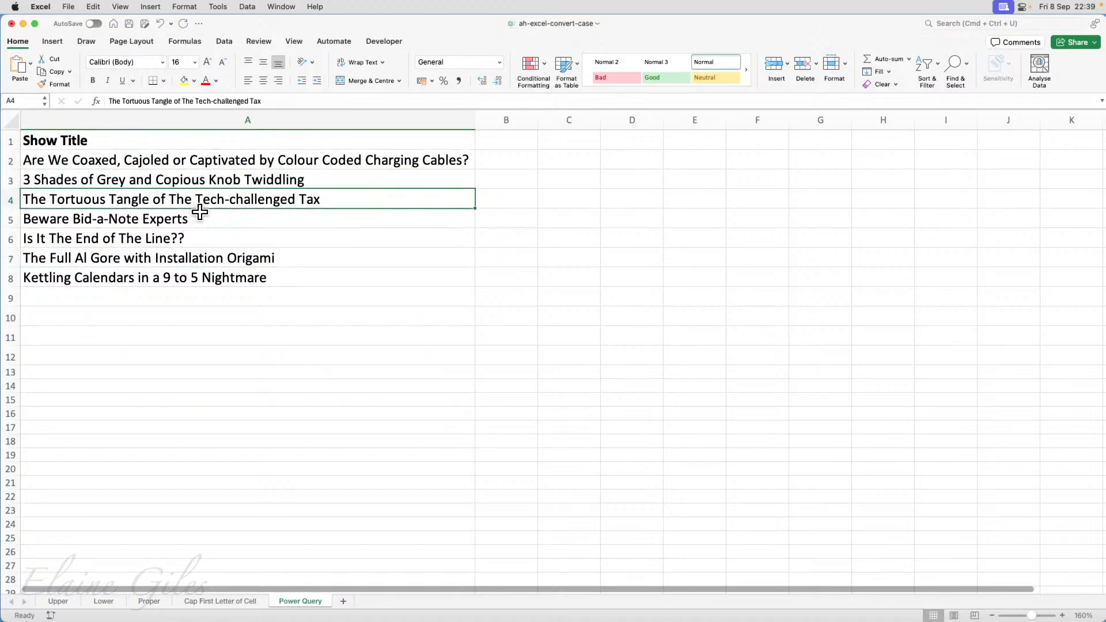
pyautogui.click(224, 42)
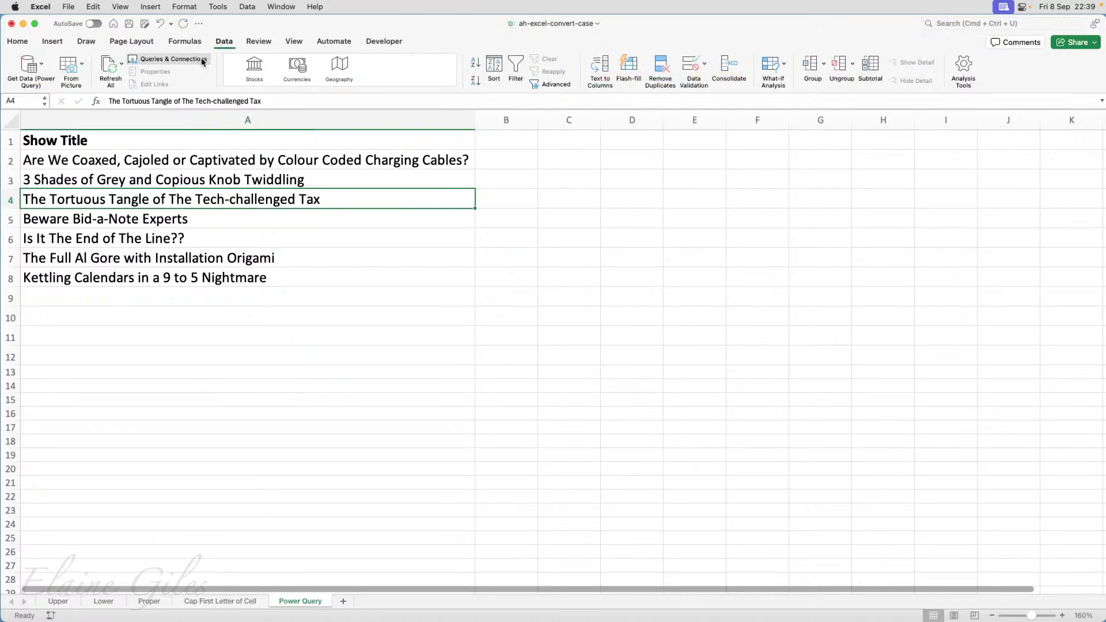
pyautogui.click(31, 68)
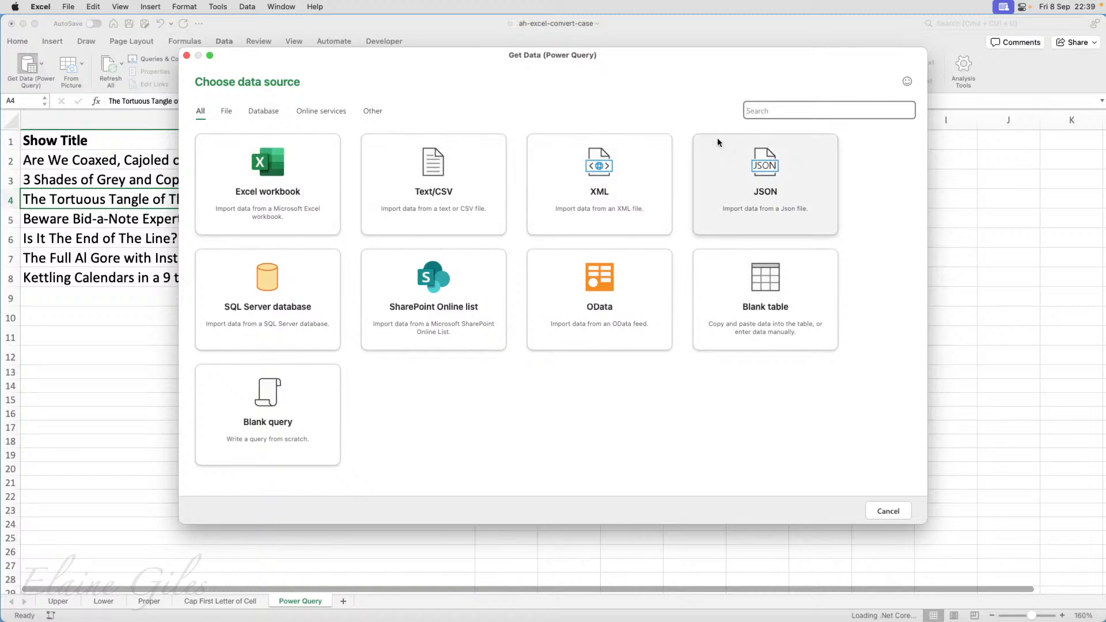
pyautogui.click(888, 511)
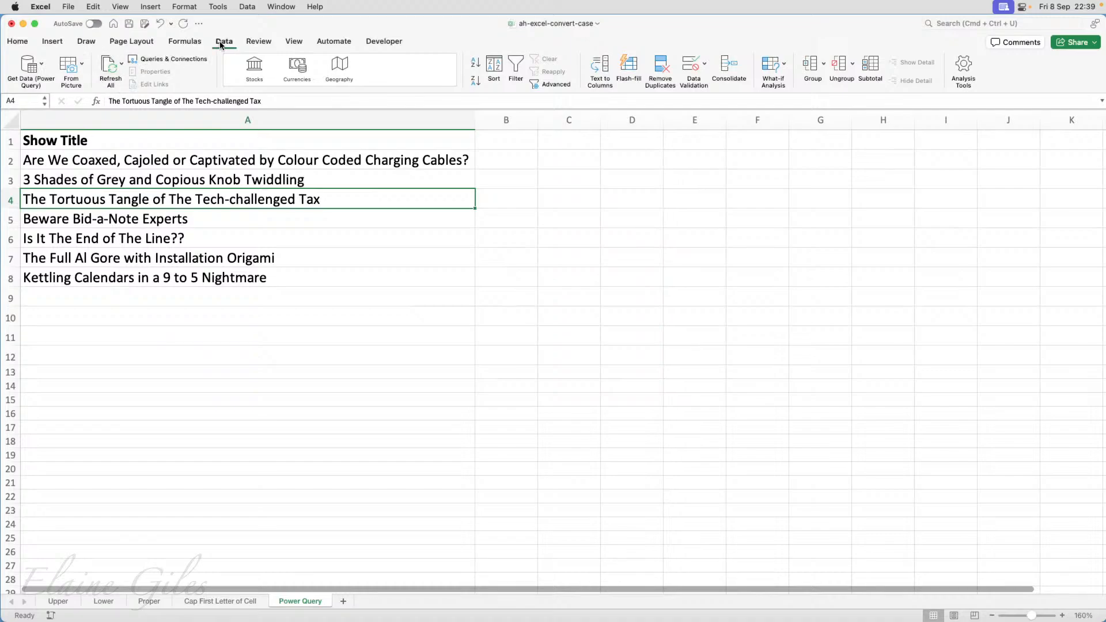
# Import the Power Query sheet from the Excel workbook excel-convert-case.xlsx with Get Data and load it into the current workbook.
pyautogui.click(29, 67)
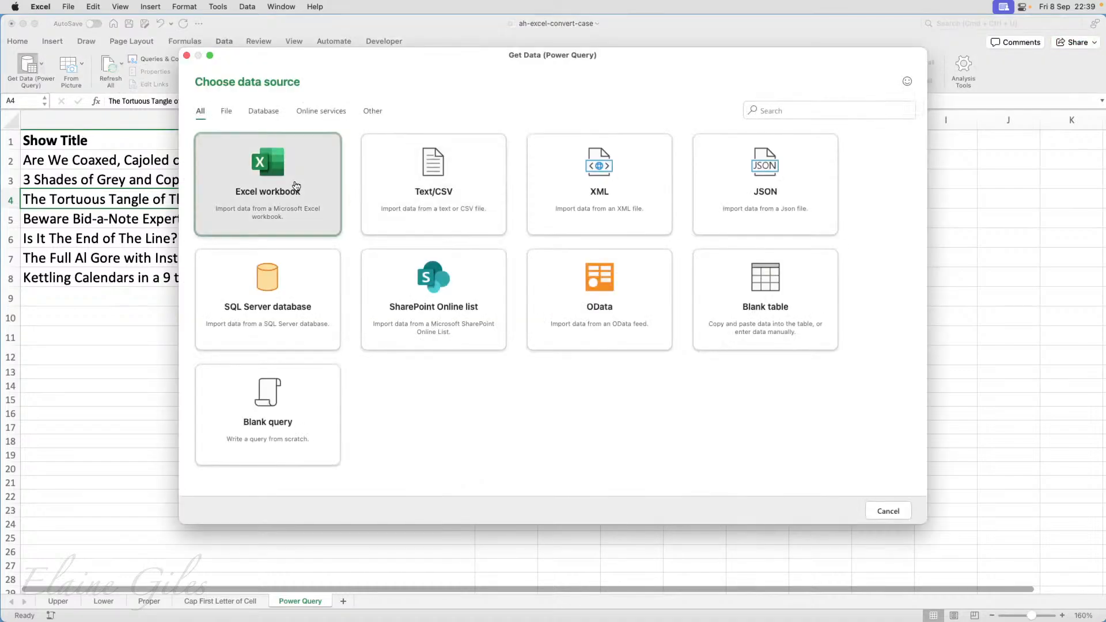
pyautogui.click(281, 173)
pyautogui.click(386, 148)
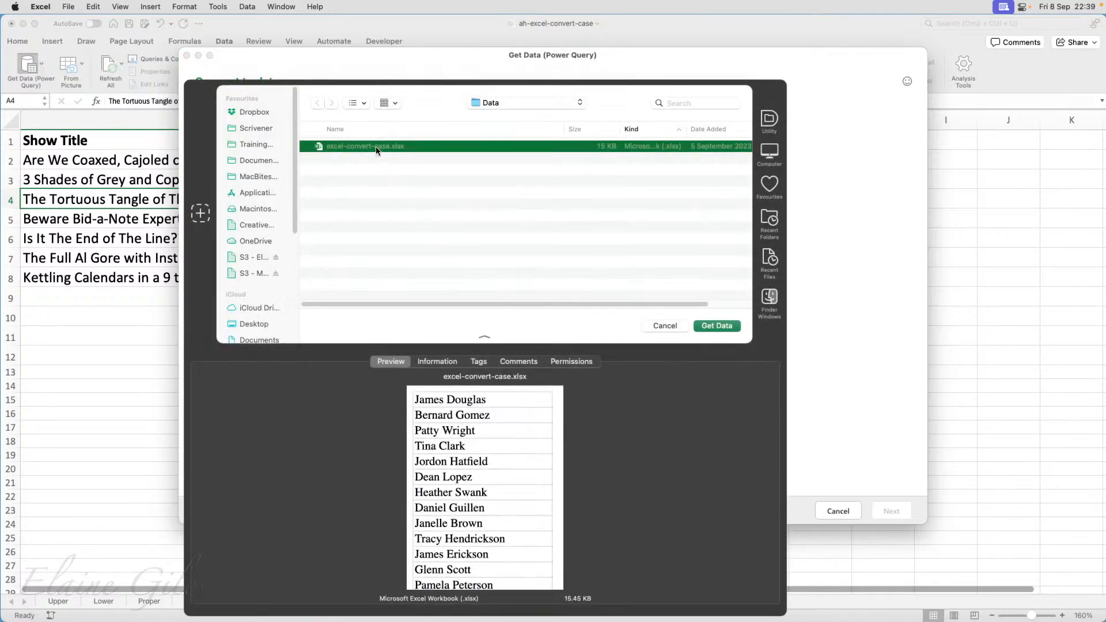
pyautogui.click(715, 329)
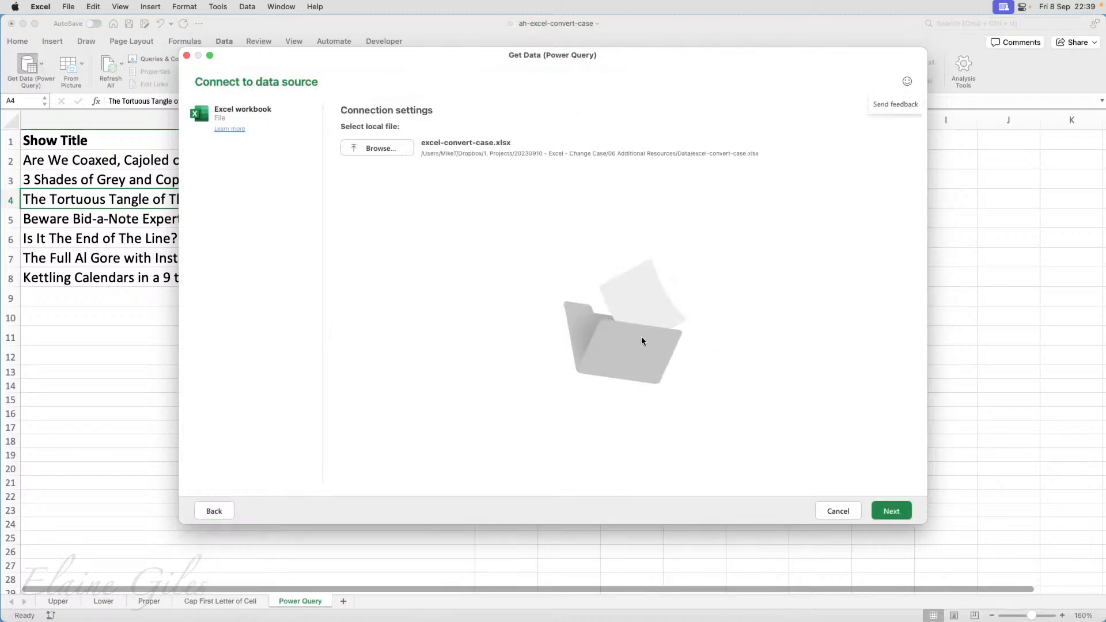
pyautogui.click(884, 511)
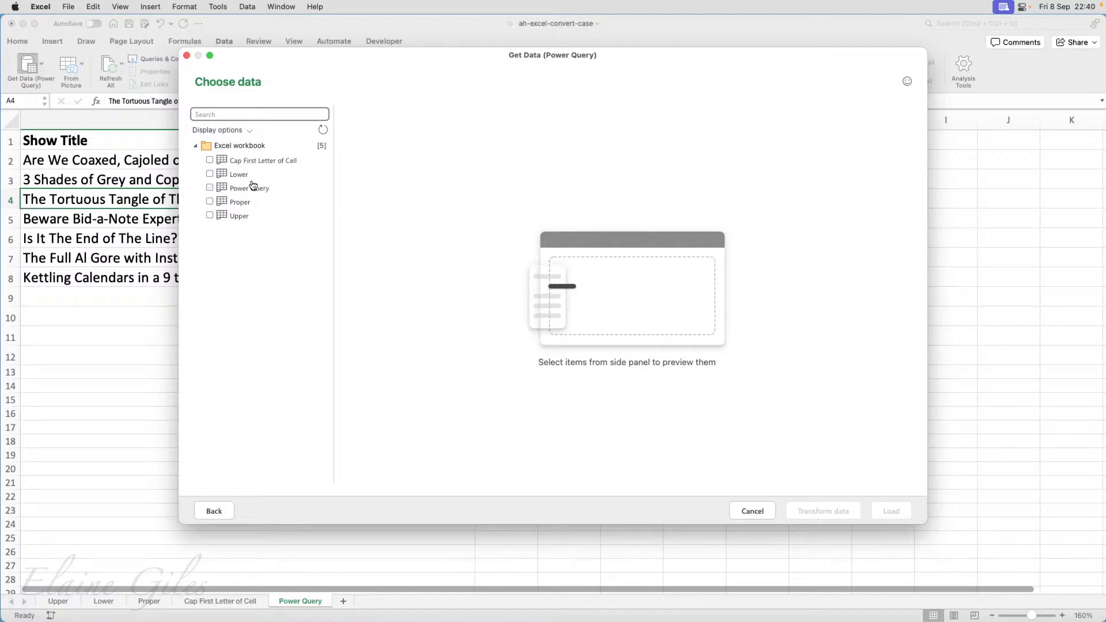
pyautogui.click(210, 188)
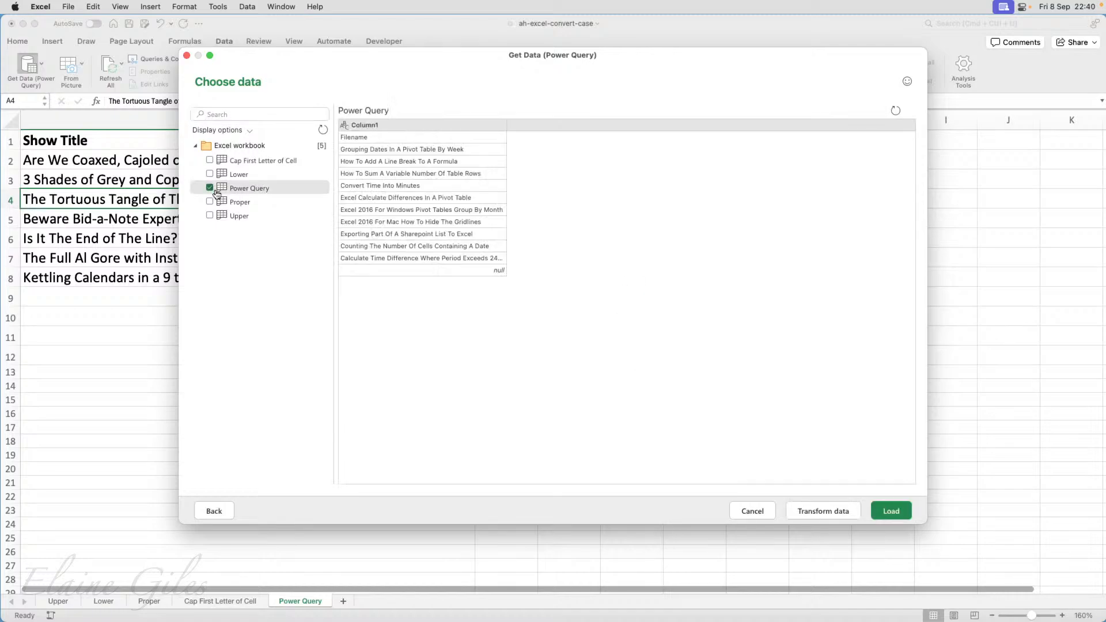
pyautogui.click(888, 513)
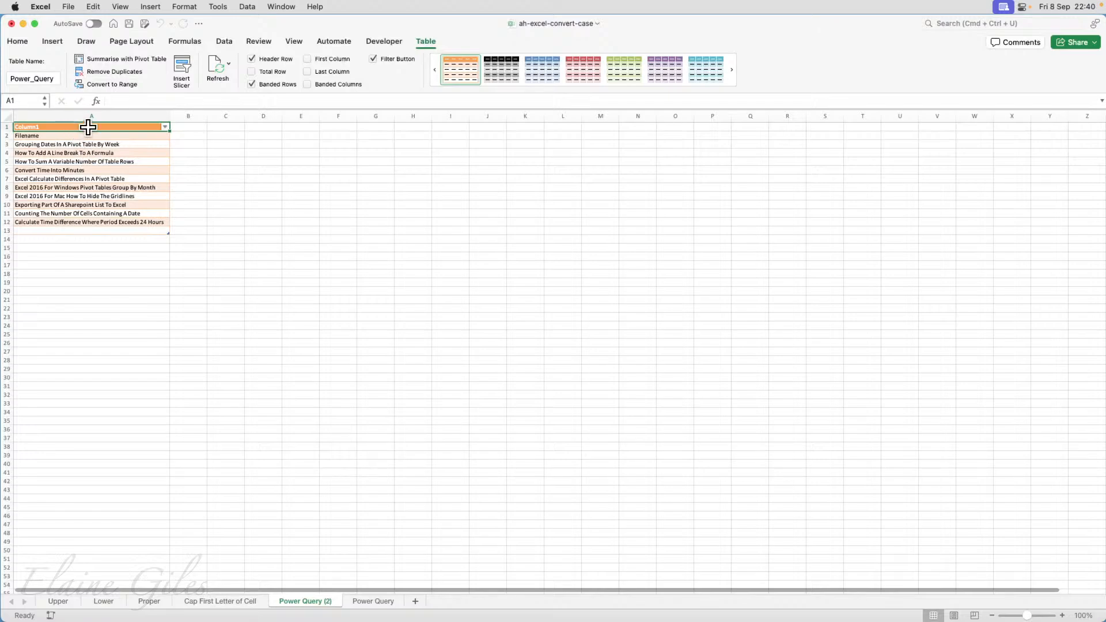
# Launch the Power Query Editor for the loaded query and enlarge its window to fill the screen.
pyautogui.click(222, 42)
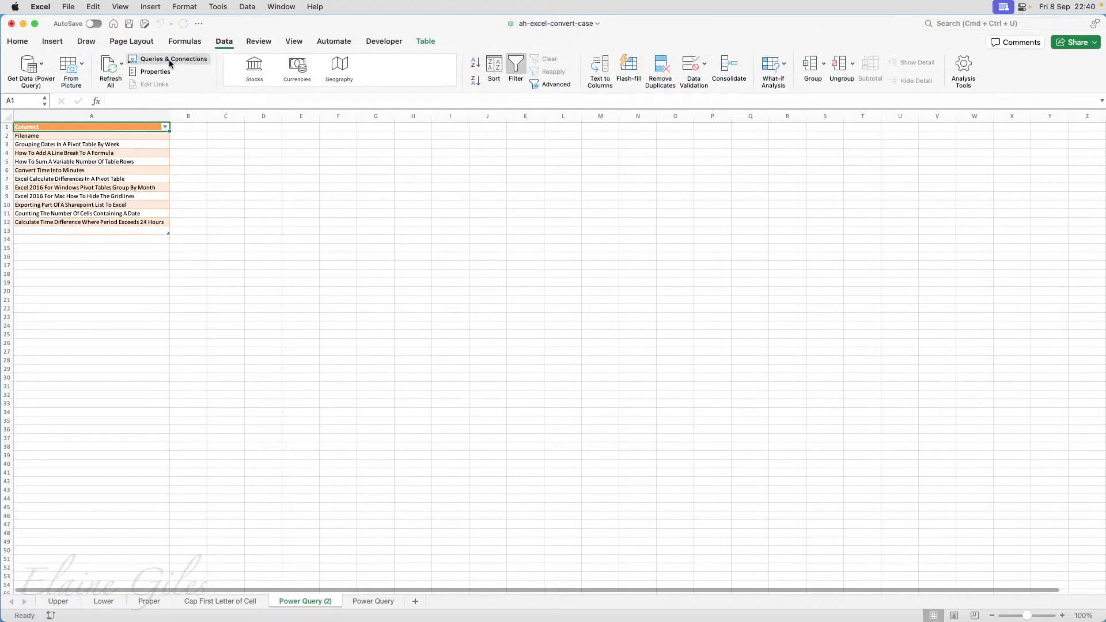
pyautogui.click(47, 68)
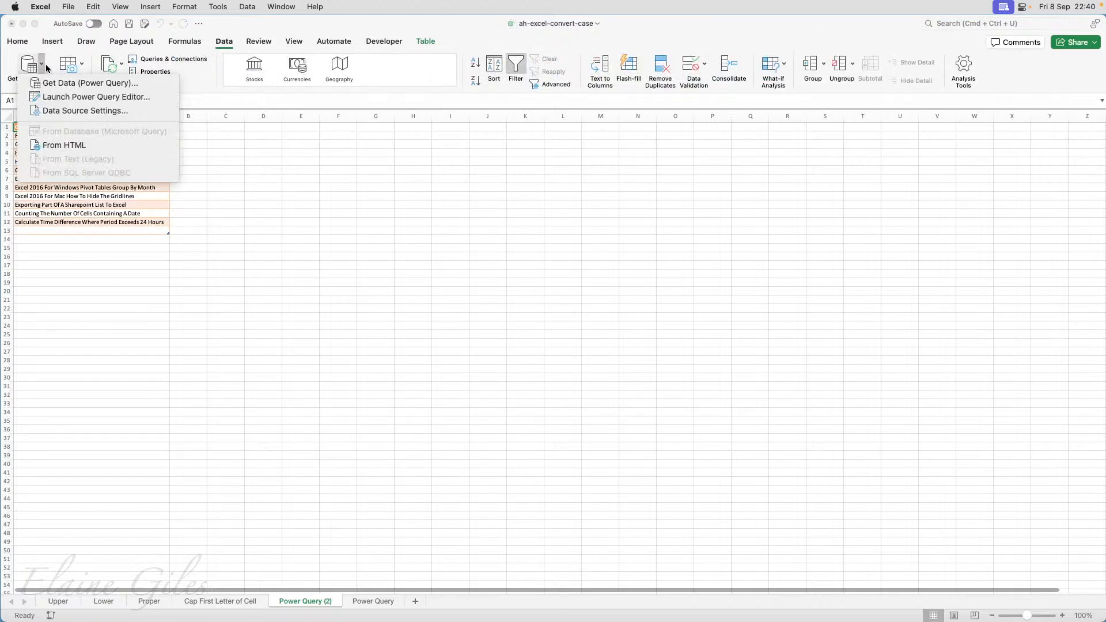
pyautogui.click(61, 99)
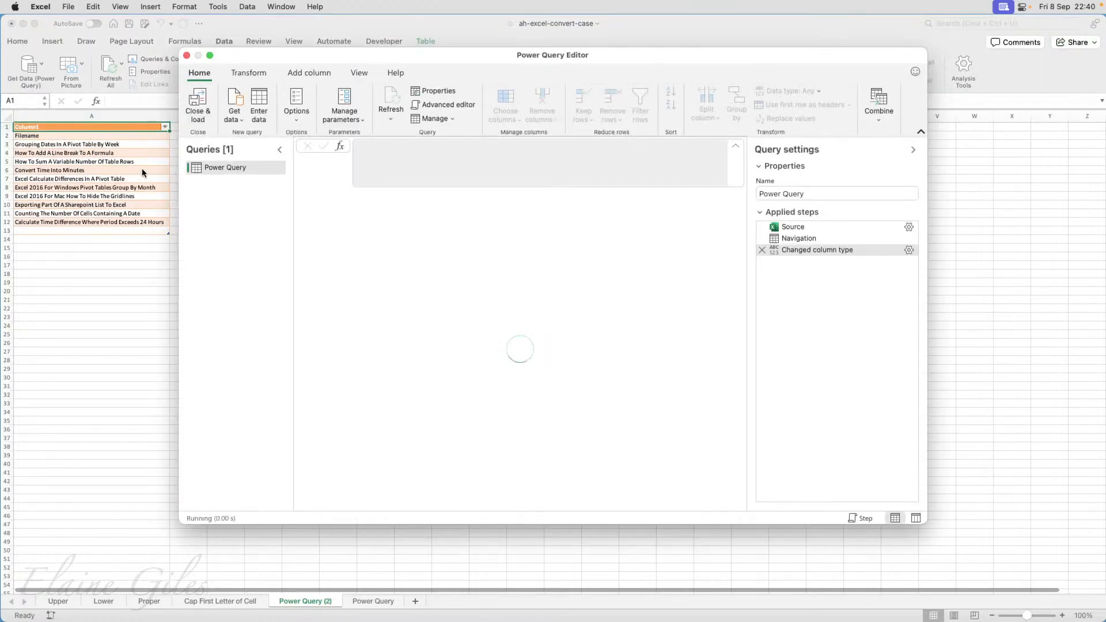
pyautogui.doubleClick(401, 61)
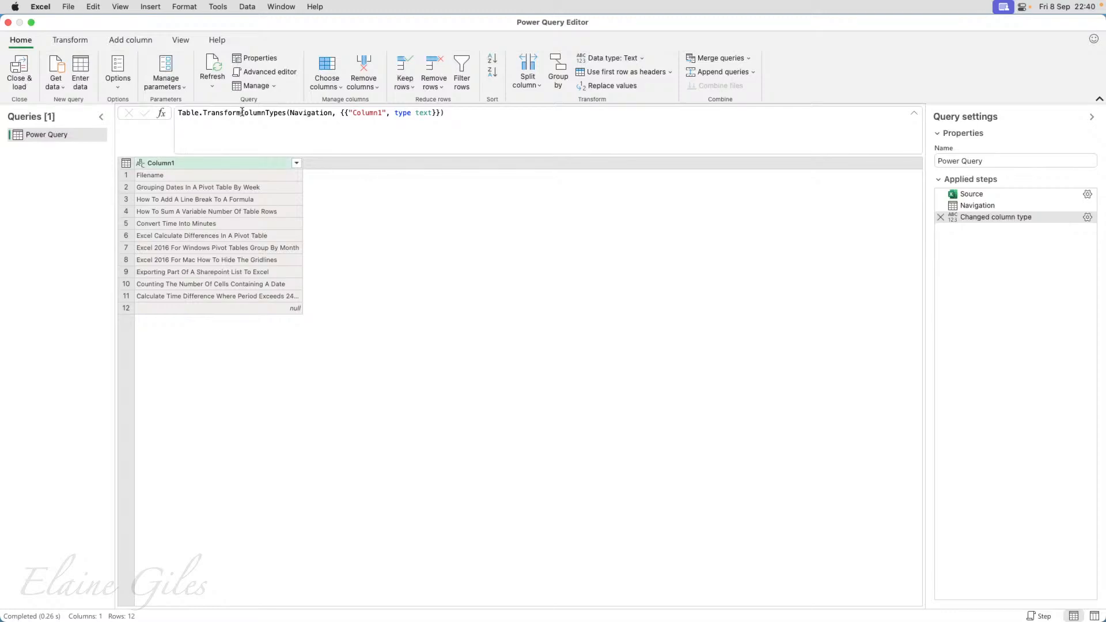
# Promote the first row of the Power Query table to column headers.
pyautogui.click(249, 159)
pyautogui.click(84, 42)
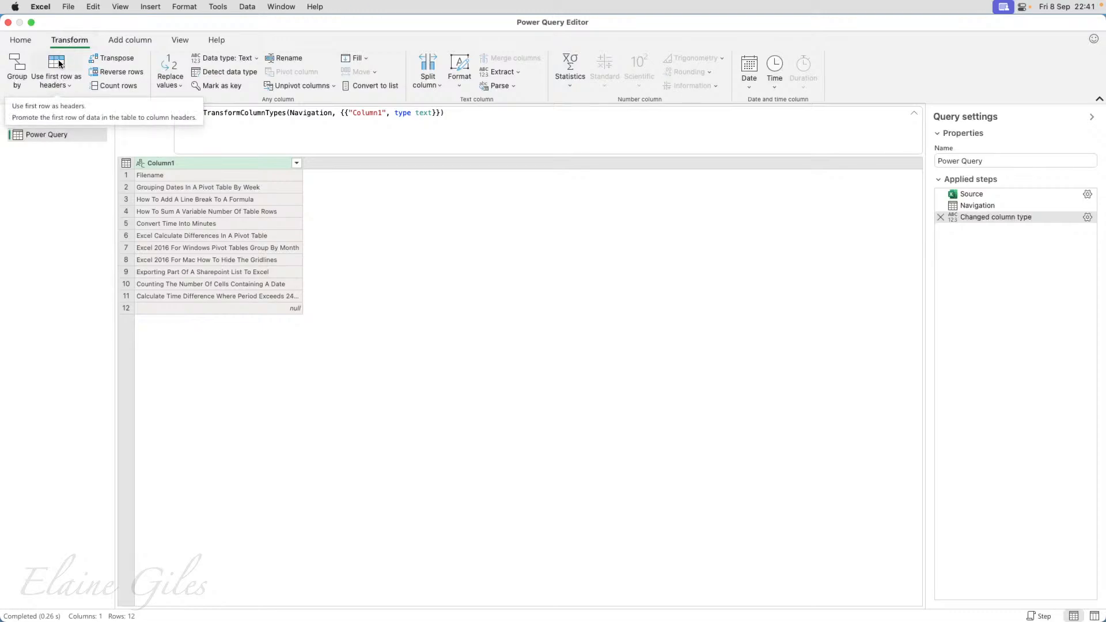
pyautogui.click(61, 64)
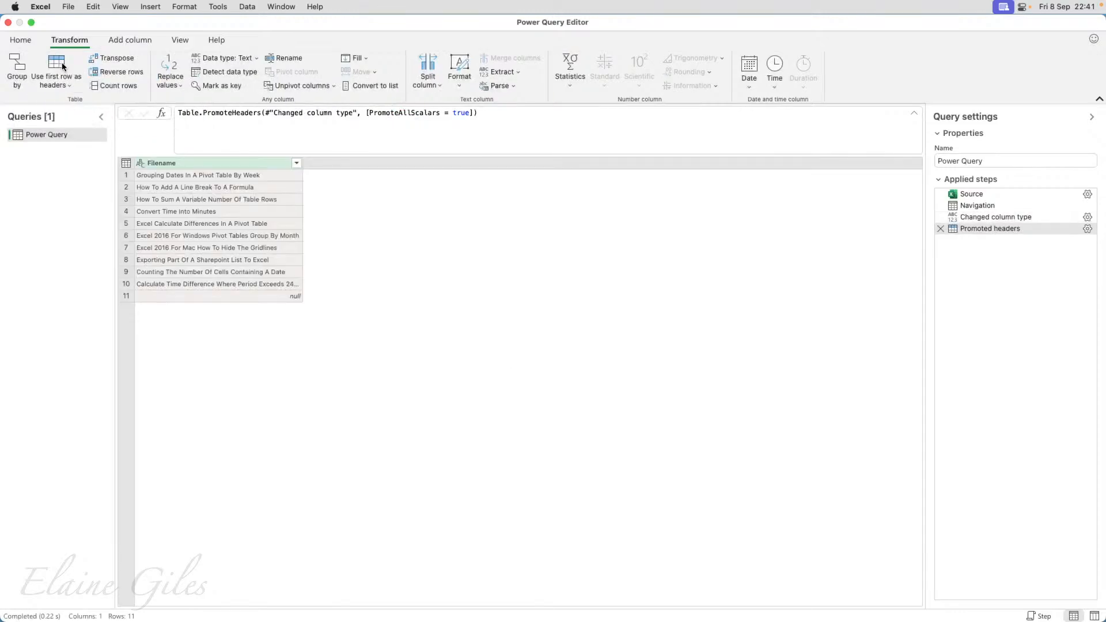
# Convert the text in the Filename column to UPPERCASE.
pyautogui.click(204, 176)
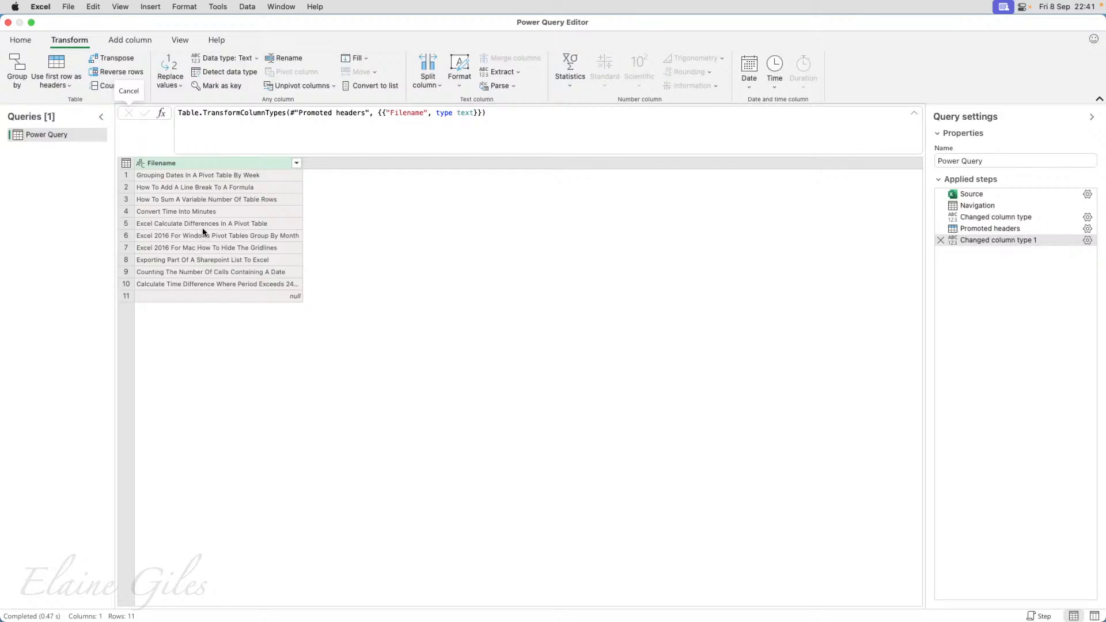
pyautogui.click(213, 162)
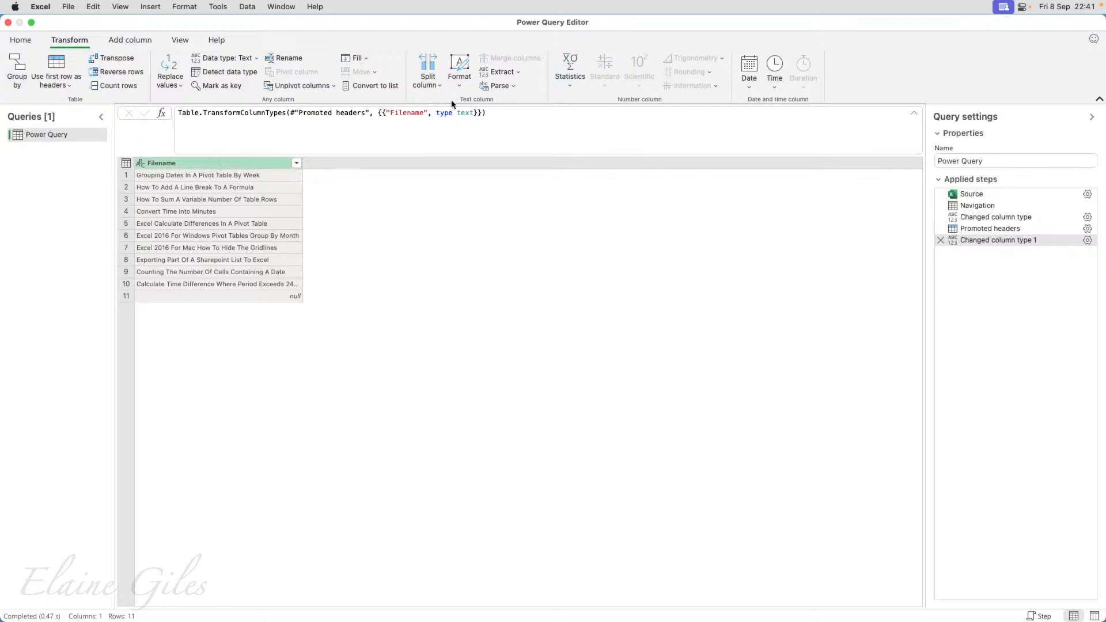
pyautogui.click(462, 90)
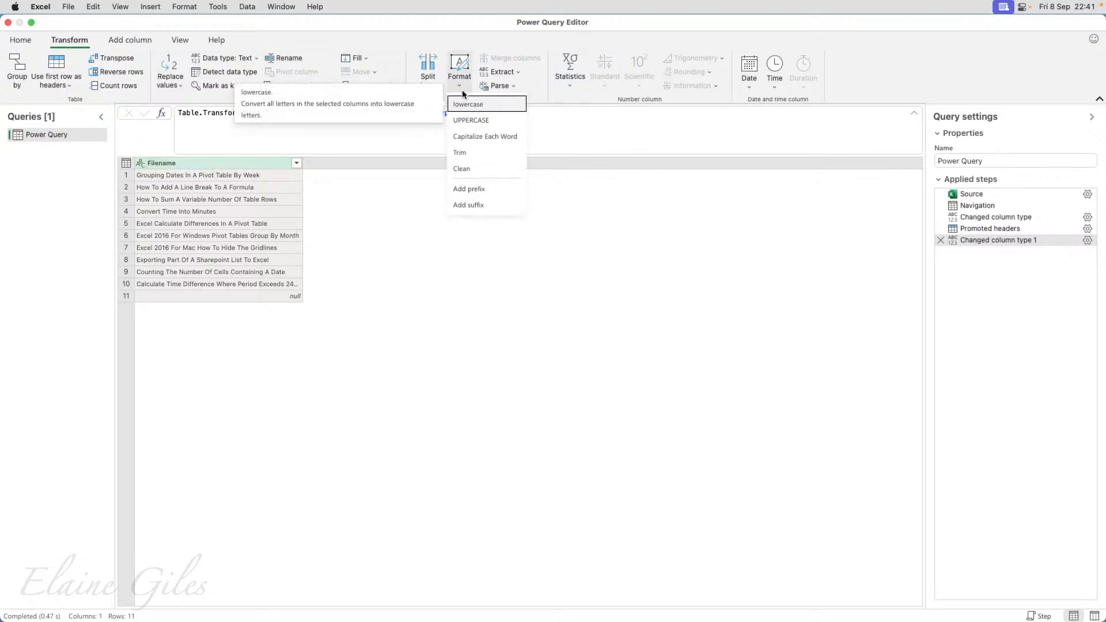
pyautogui.click(476, 185)
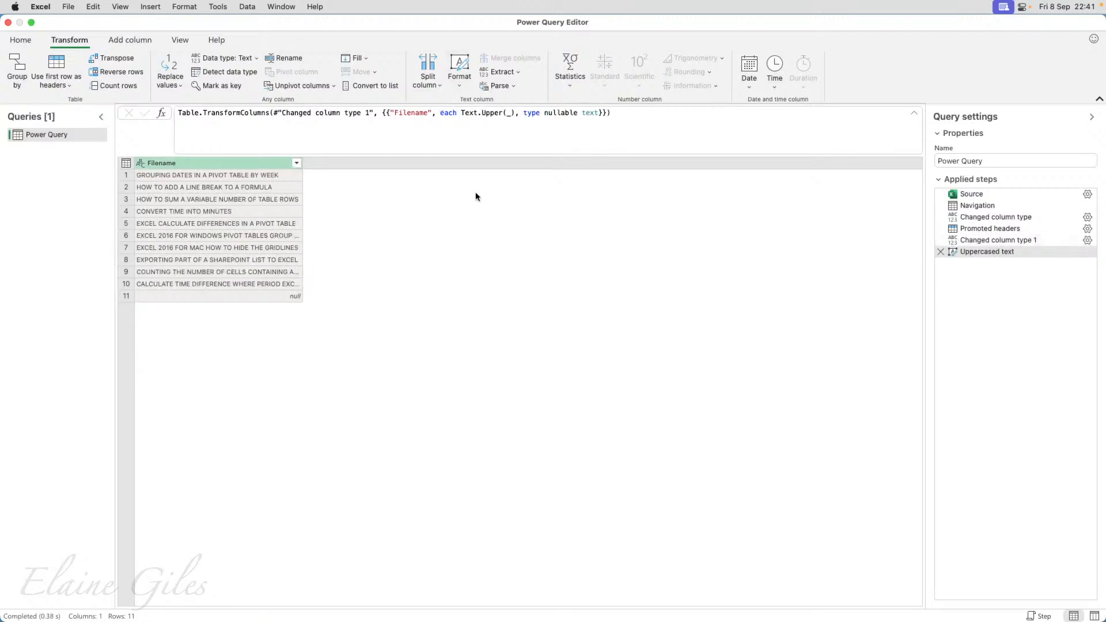
# Add a lowercase transformation to the Filename column, followed by Capitalize Each Word.
pyautogui.click(460, 86)
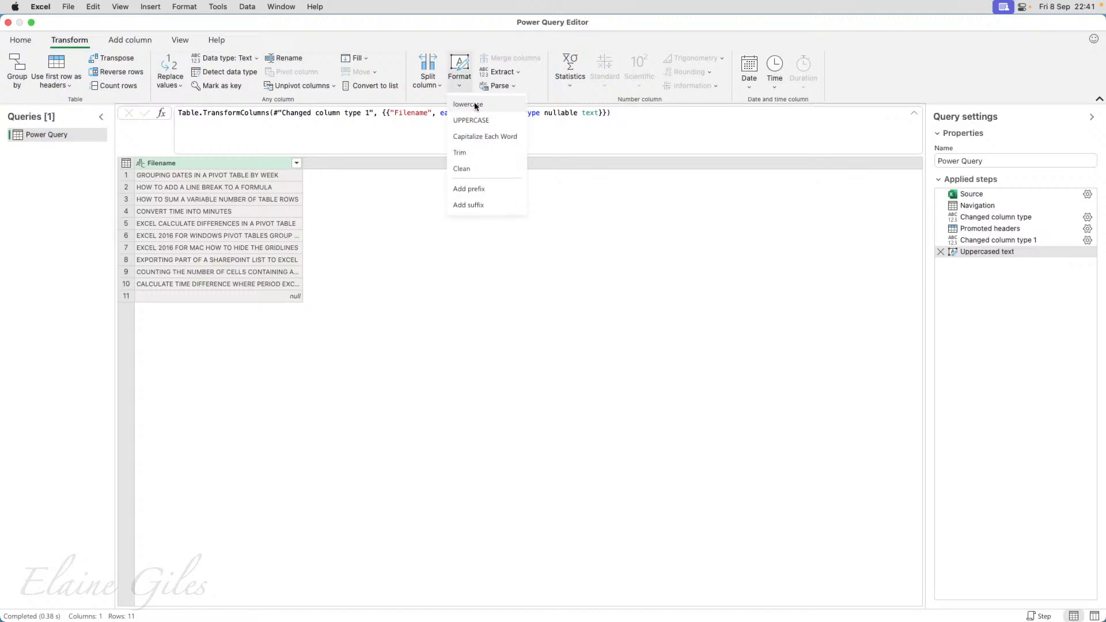
pyautogui.click(473, 106)
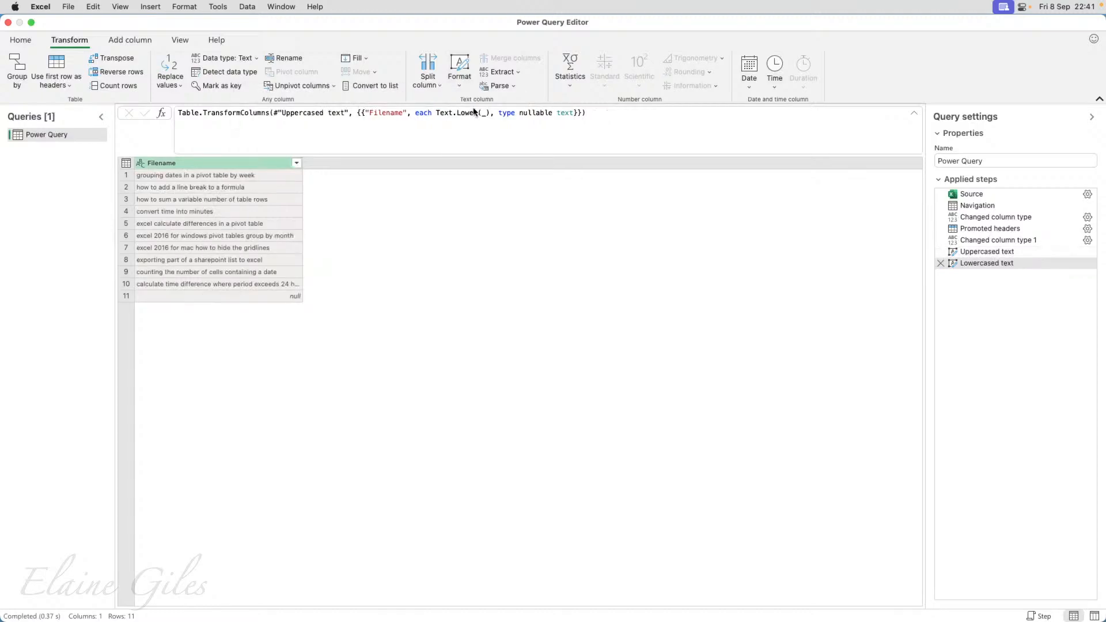
pyautogui.click(460, 84)
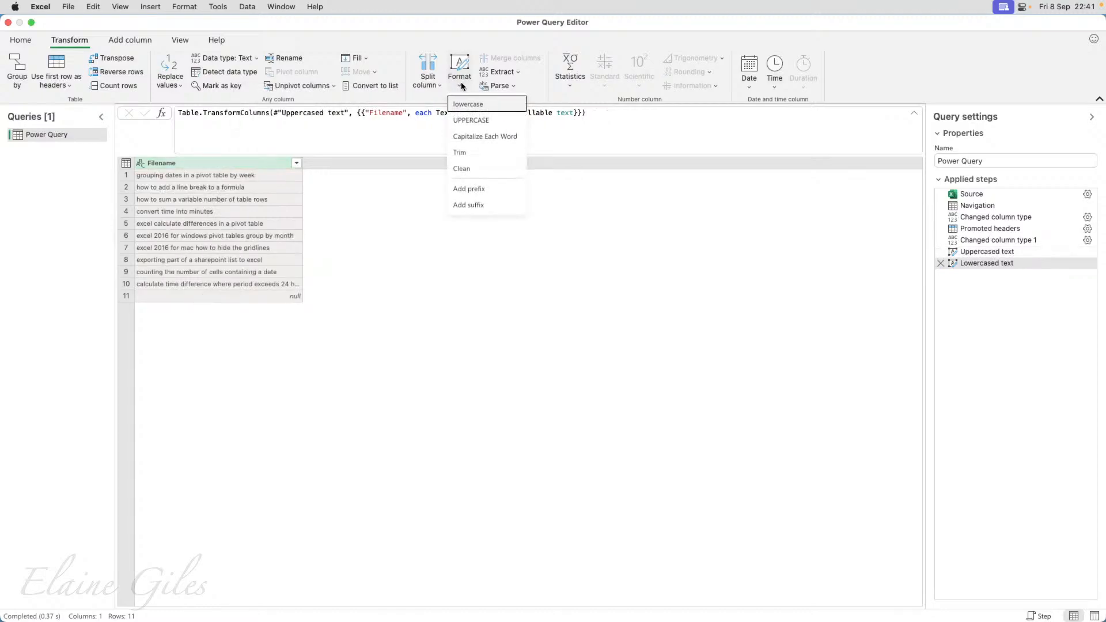
pyautogui.click(483, 138)
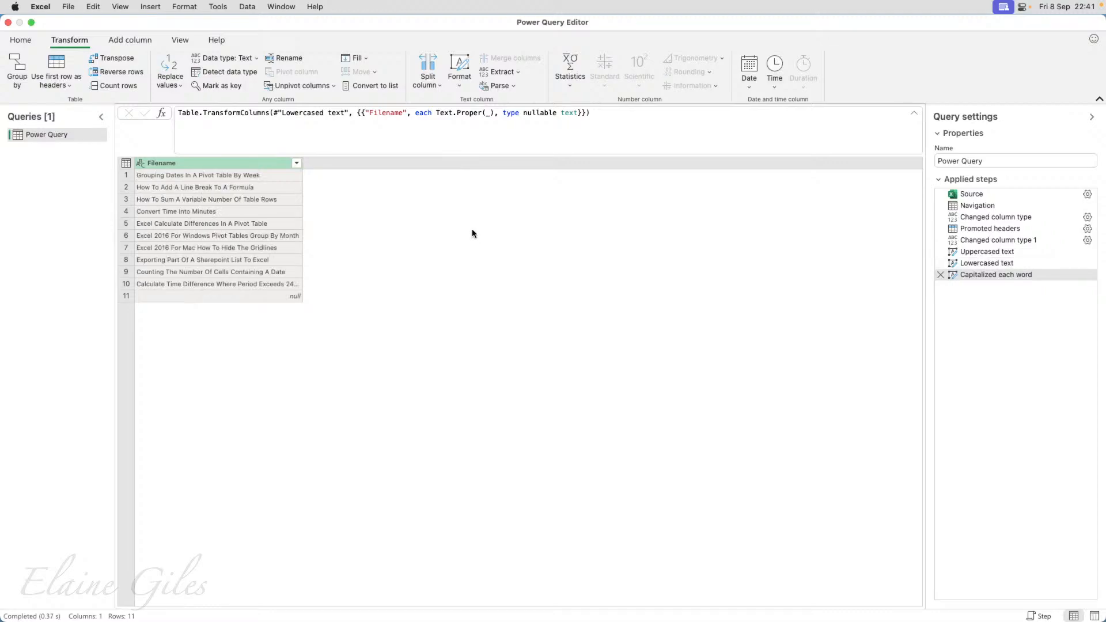
pyautogui.click(465, 85)
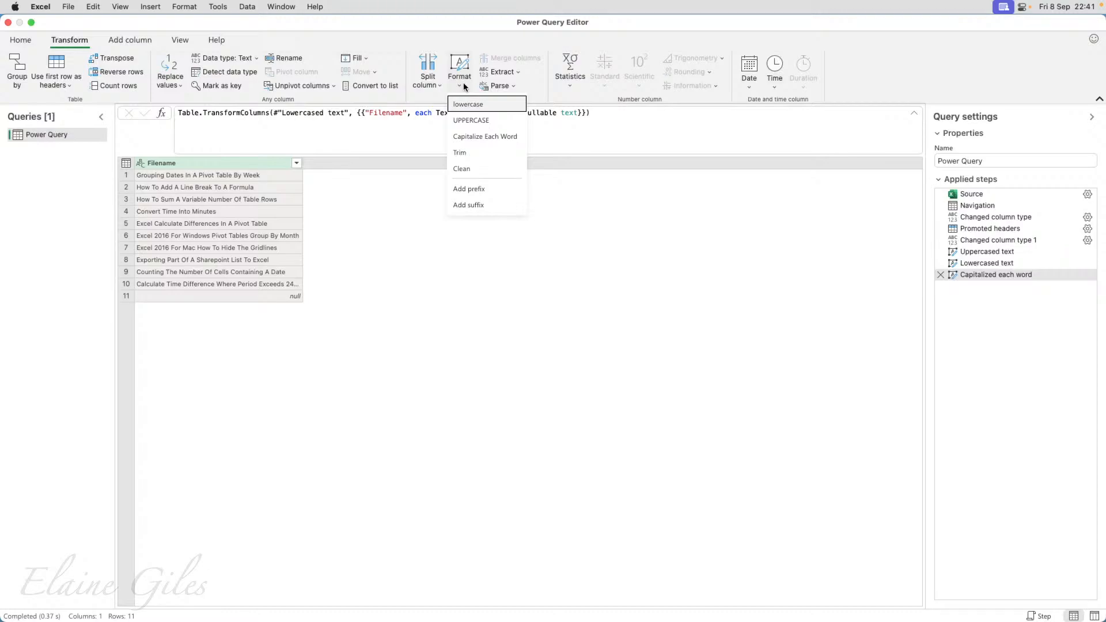
# Split the Filename column by the Space delimiter so each word gets its own column.
pyautogui.click(464, 86)
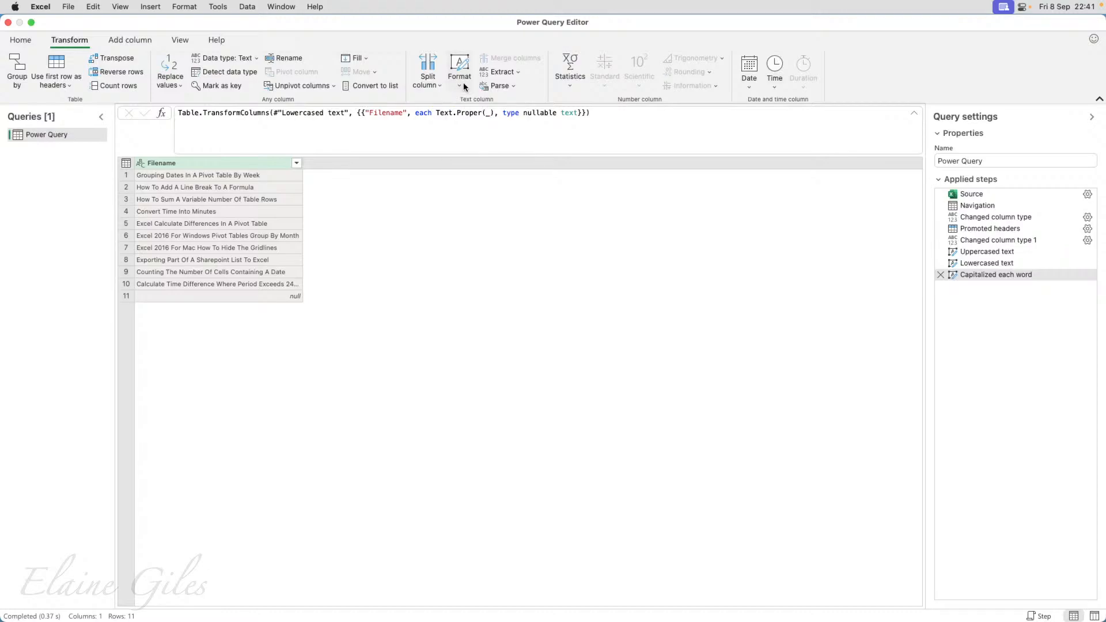
pyautogui.click(242, 164)
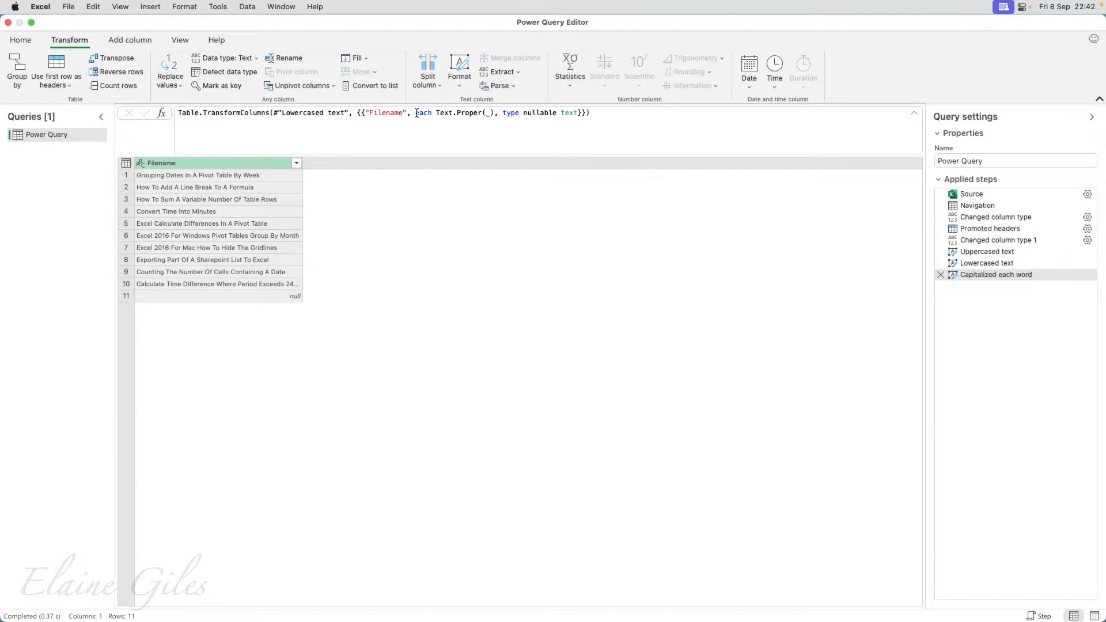
pyautogui.click(436, 87)
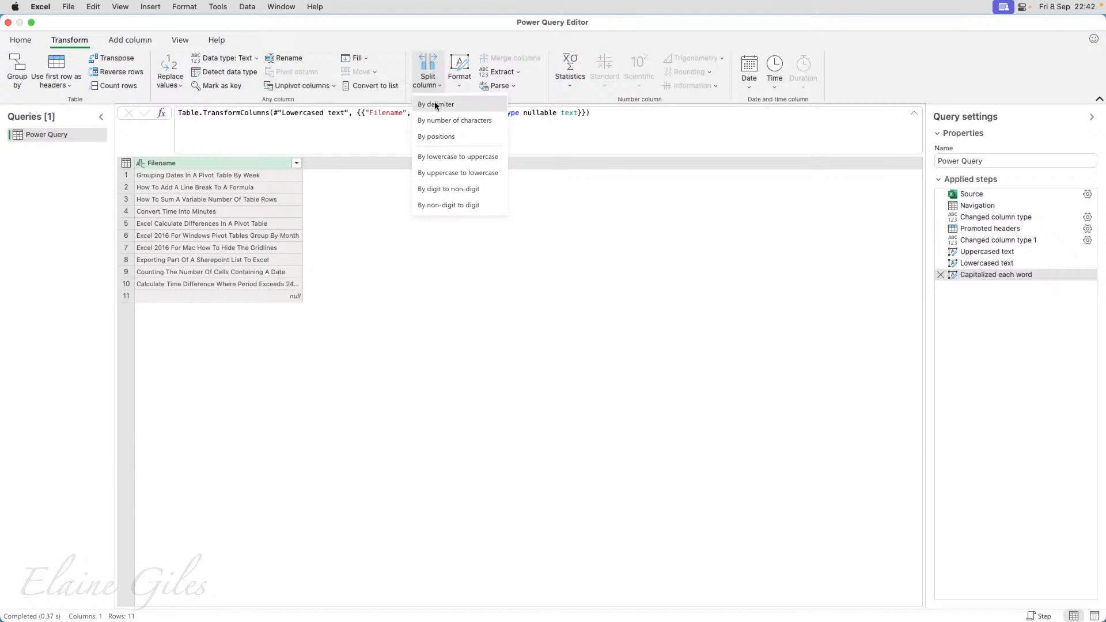
pyautogui.click(436, 104)
pyautogui.click(499, 351)
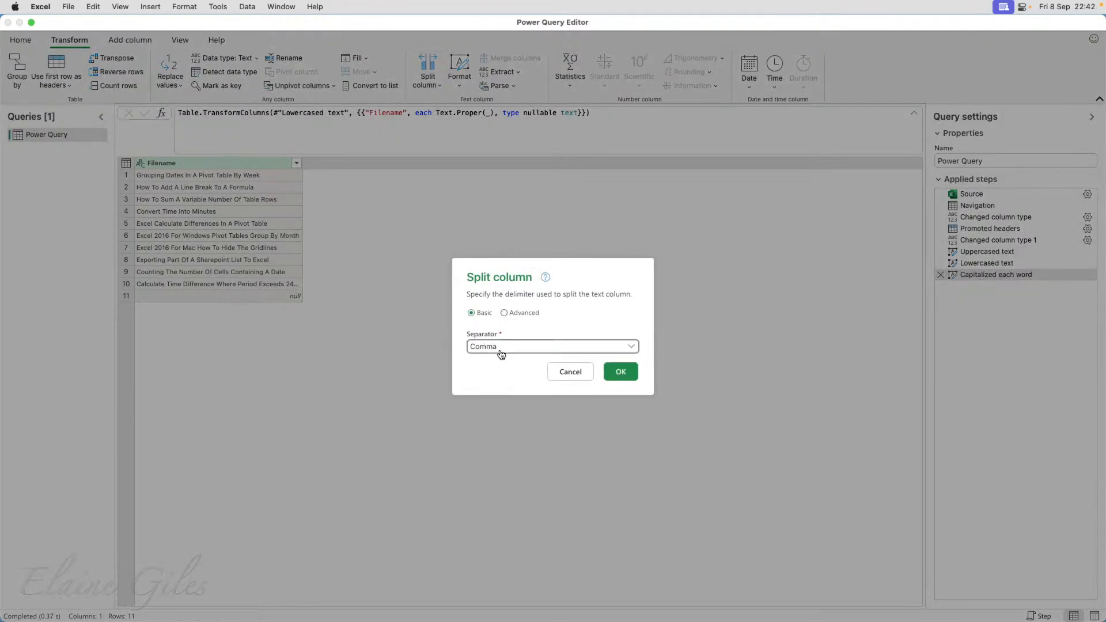
pyautogui.click(484, 421)
pyautogui.click(628, 372)
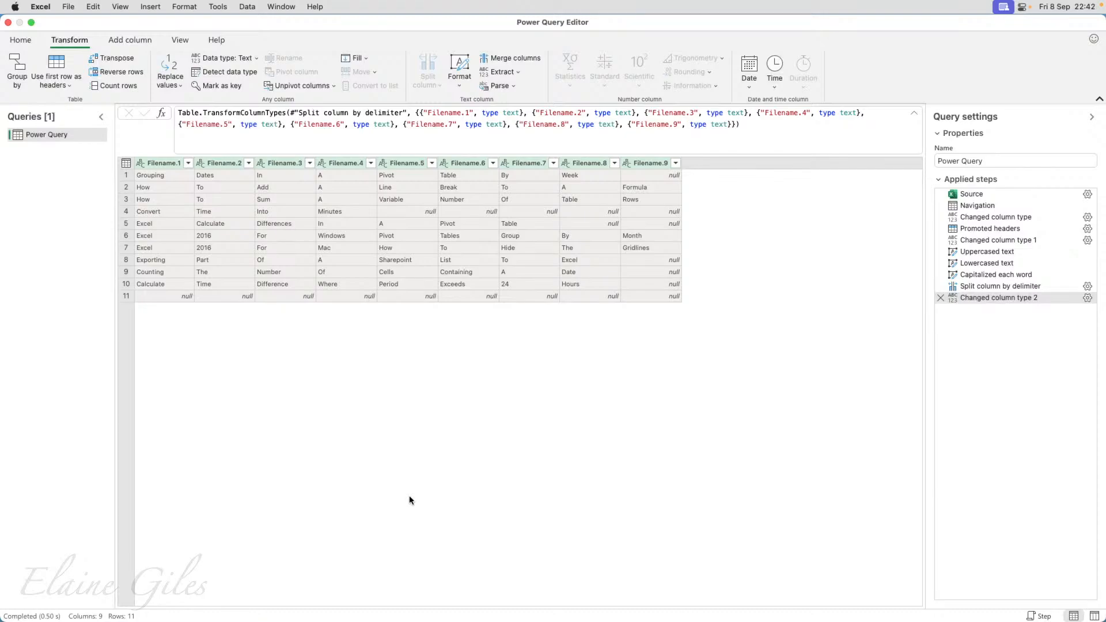
# Convert the text in columns Filename.2 through Filename.9 to lowercase, leaving Filename.1 out of the selection.
pyautogui.click(233, 163)
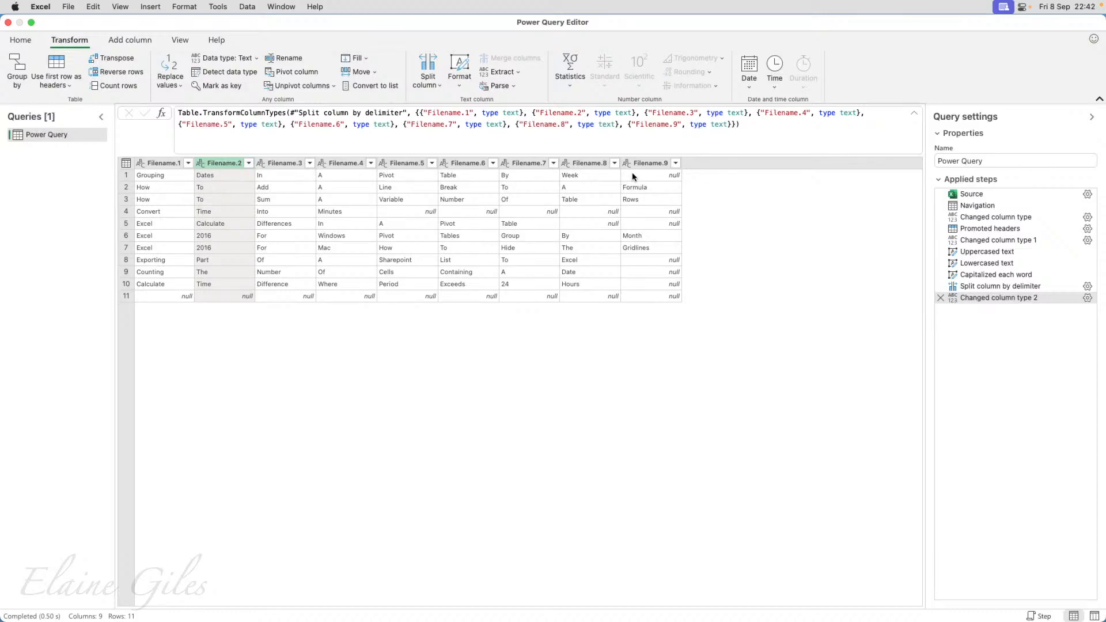
pyautogui.keyDown('shift'); pyautogui.click(643, 167); pyautogui.keyUp('shift')
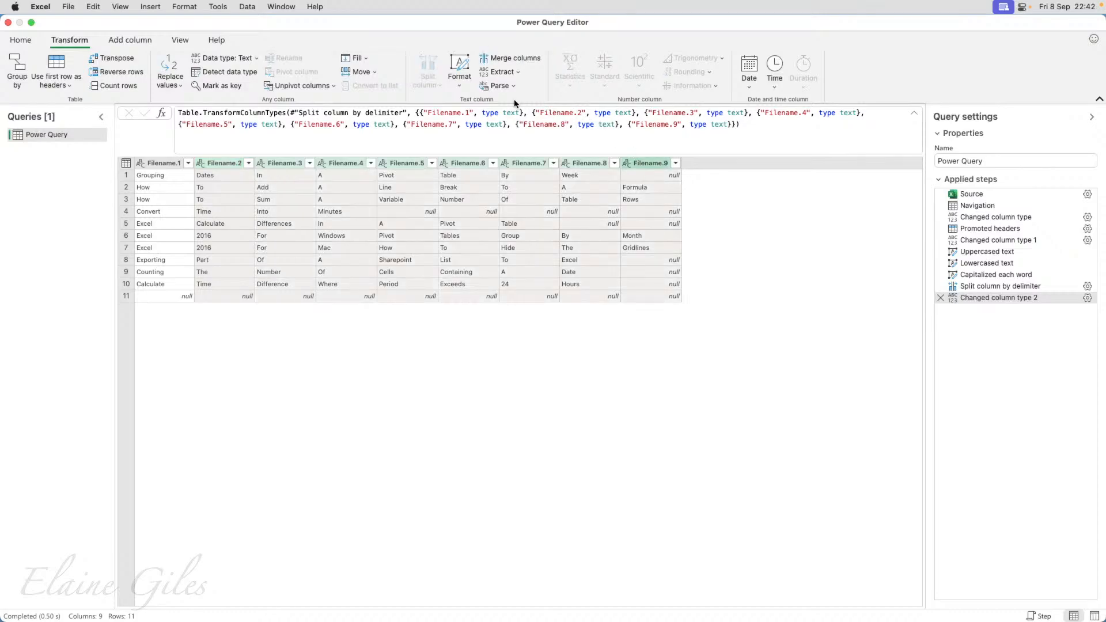
pyautogui.click(463, 87)
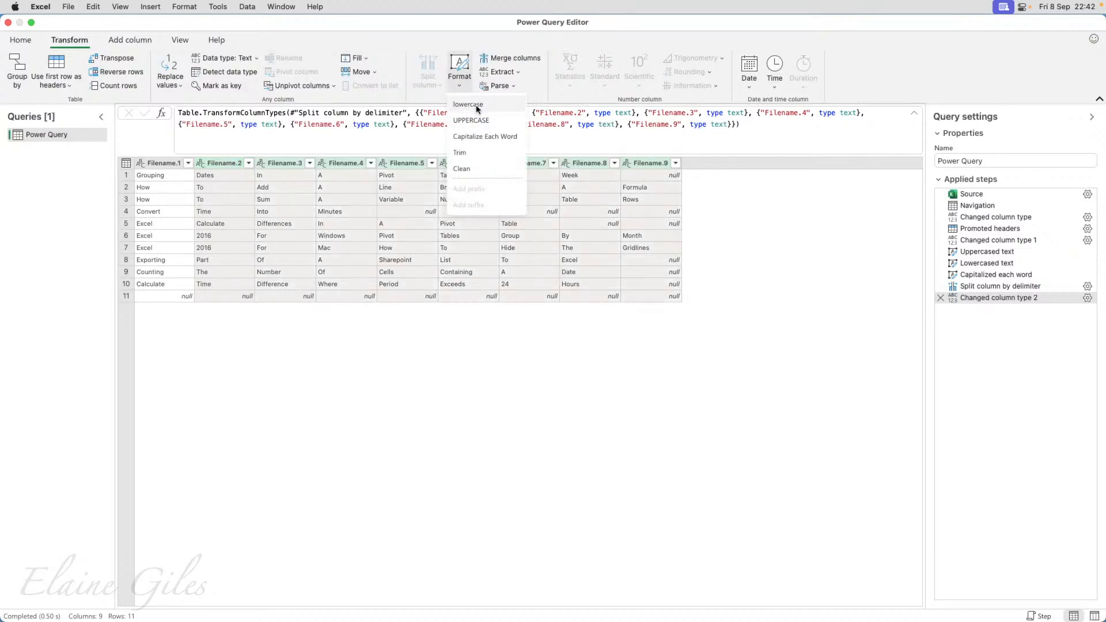
pyautogui.click(468, 104)
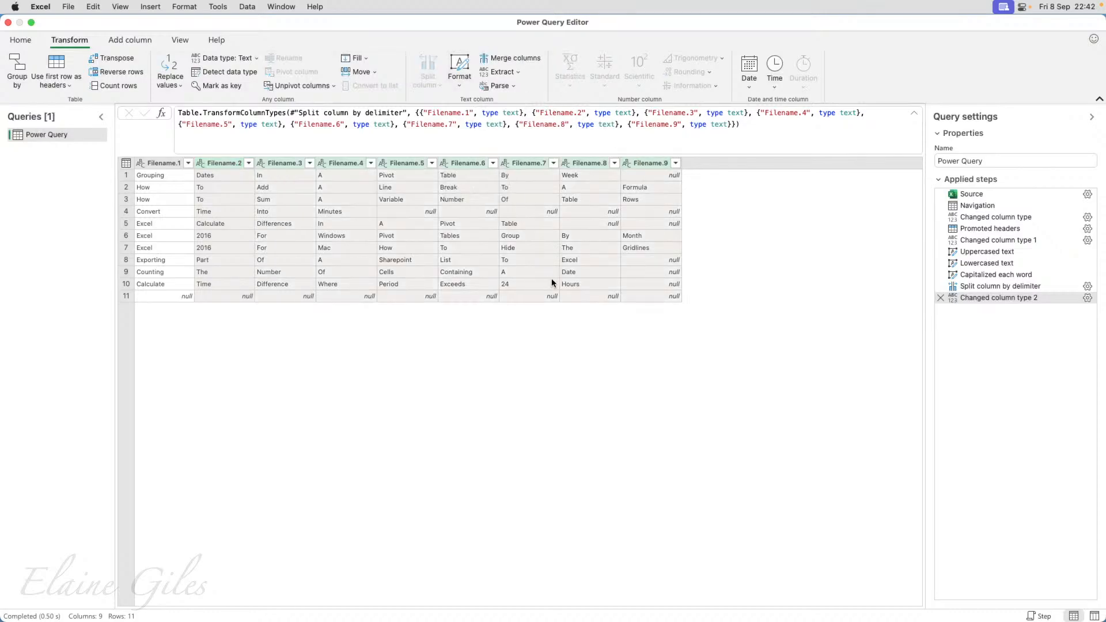
# Merge columns Filename.1 through Filename.9 with a Space separator into one column named Filename.
pyautogui.click(167, 164)
pyautogui.keyDown('shift'); pyautogui.click(646, 165); pyautogui.keyUp('shift')
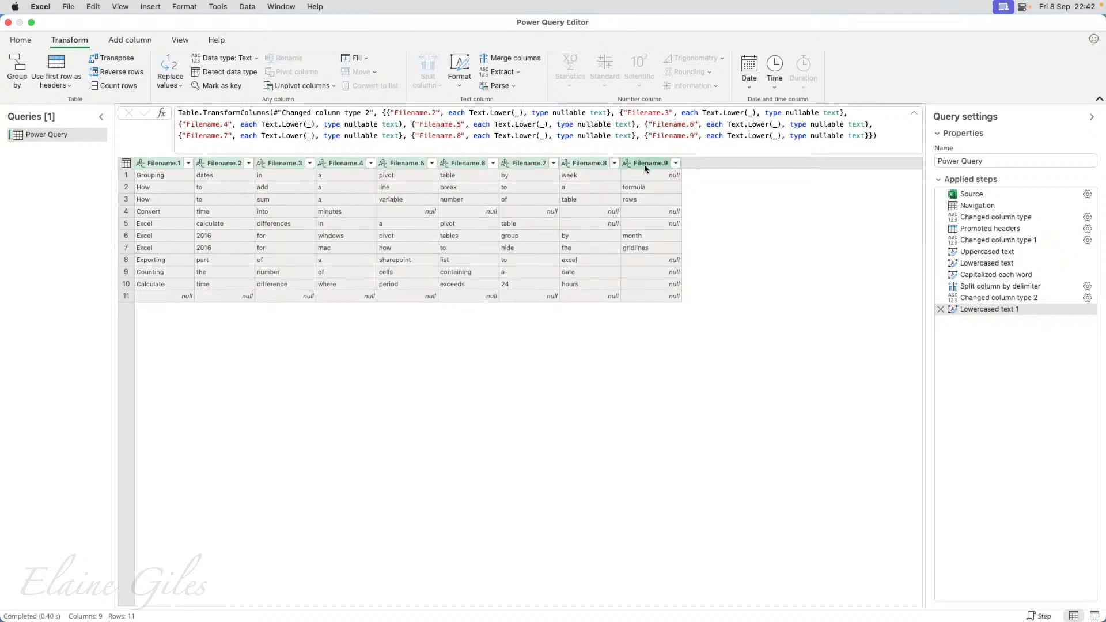
pyautogui.click(513, 60)
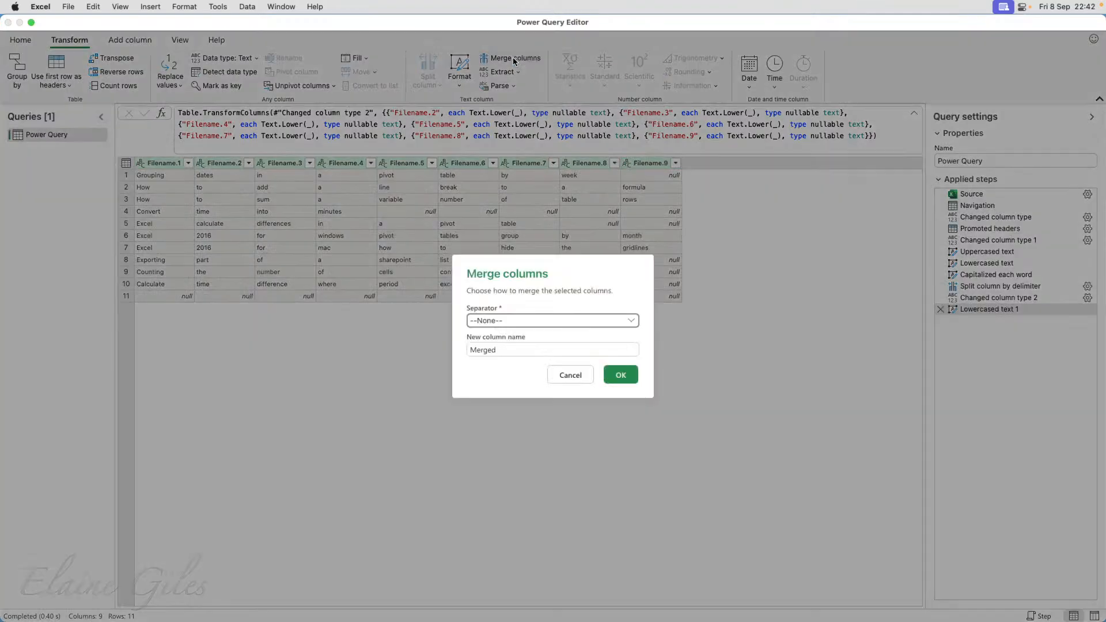
pyautogui.click(519, 324)
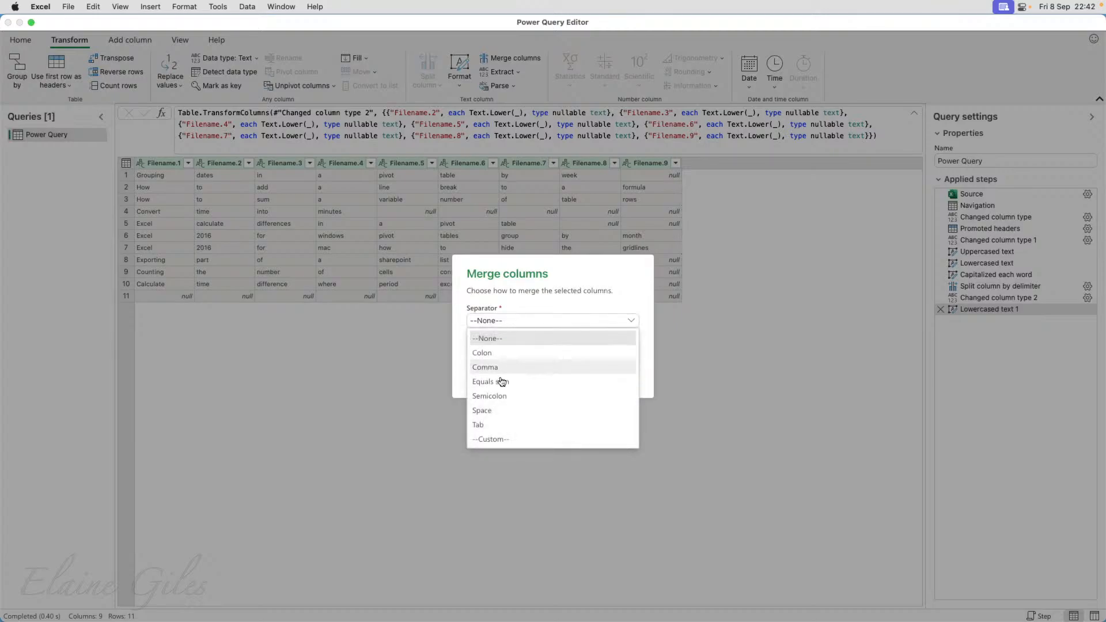
pyautogui.click(493, 410)
pyautogui.doubleClick(490, 350)
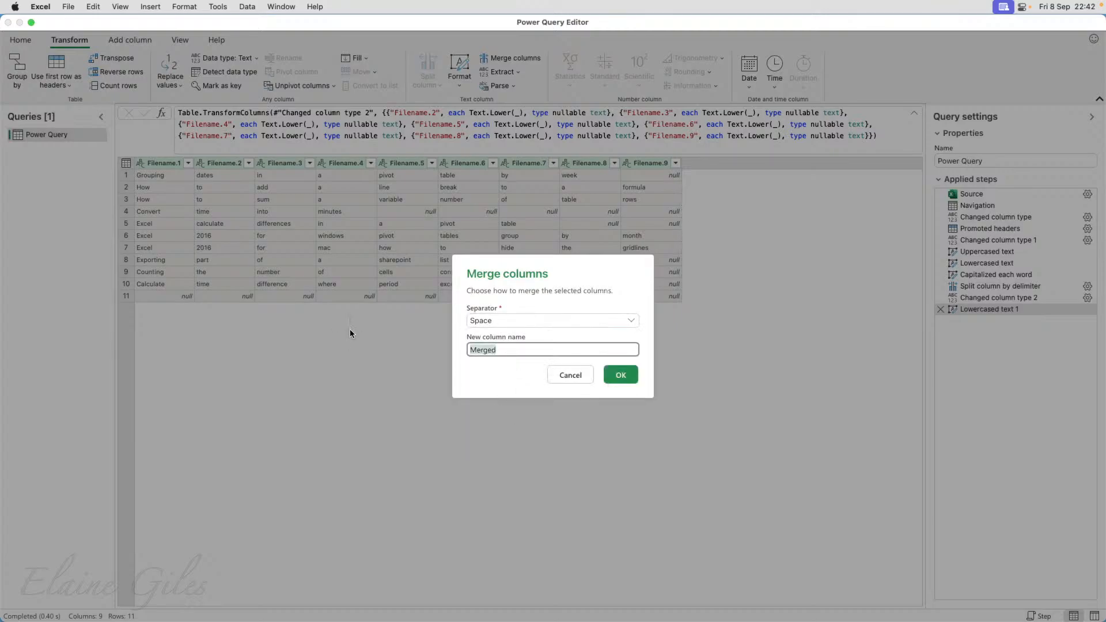
pyautogui.write('Filename')
pyautogui.press('Return')
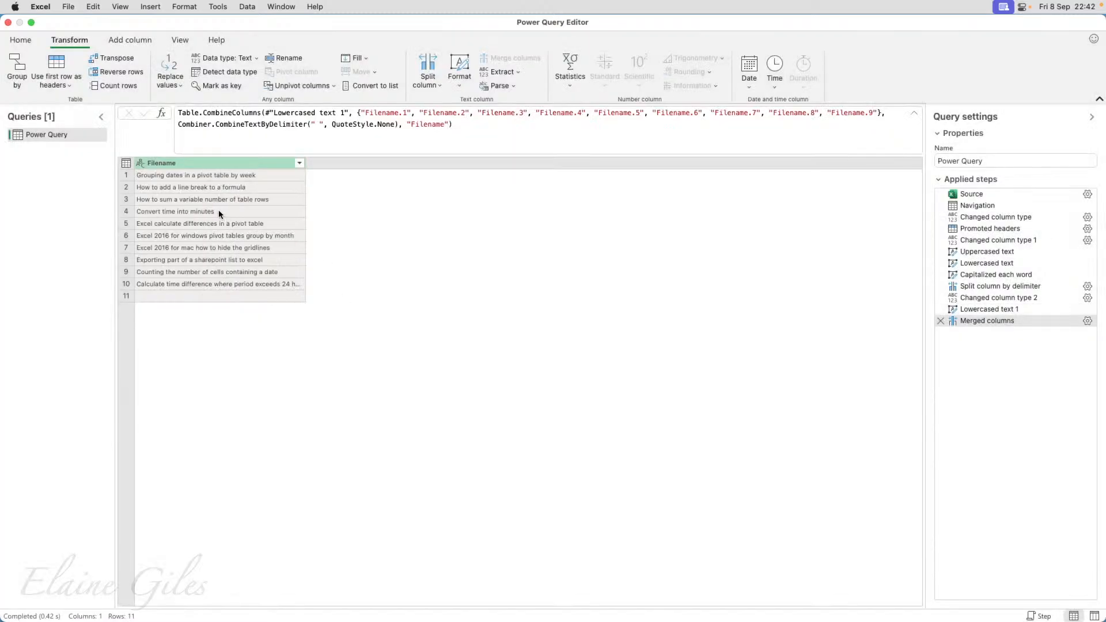
# Close the query editor, load the transformed data into the worksheet, and enlarge the sheet to 200% to review the Filename table.
pyautogui.click(23, 40)
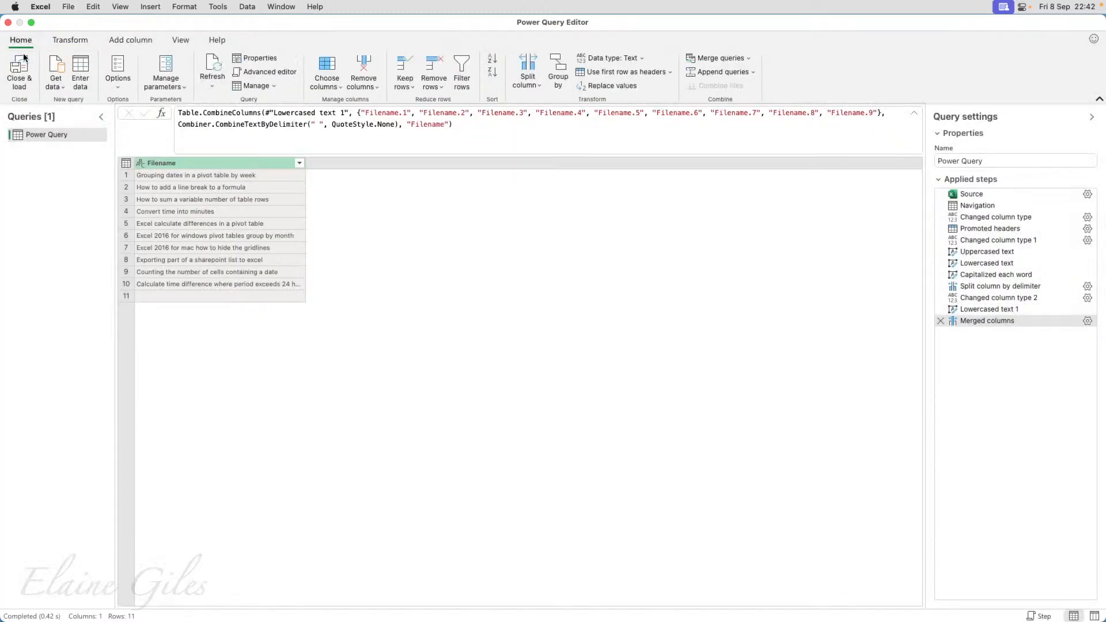
pyautogui.click(23, 72)
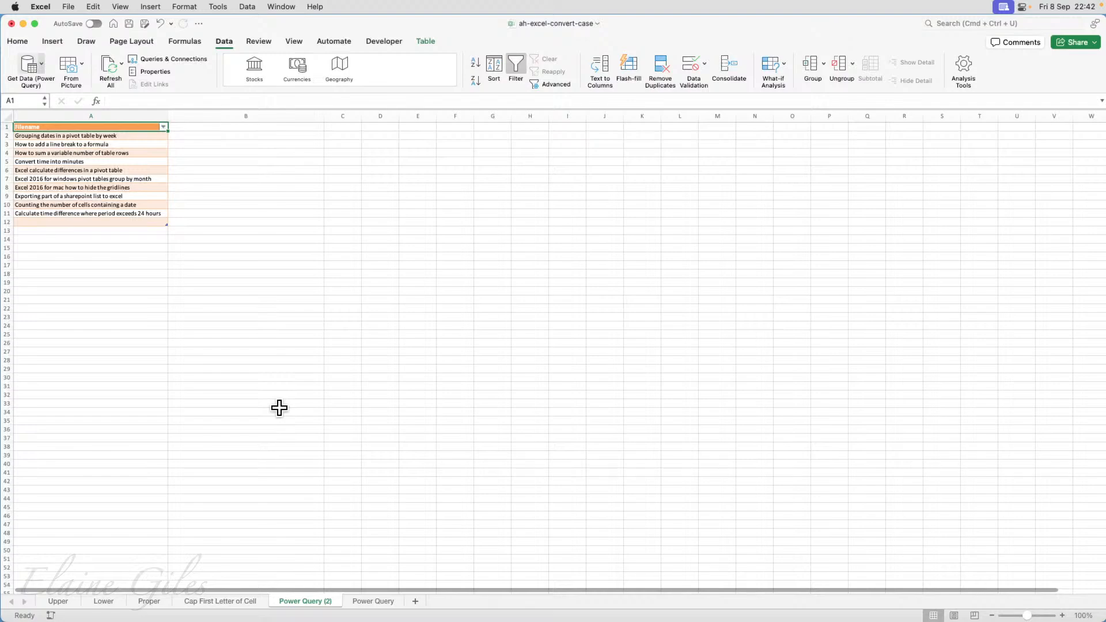
pyautogui.click(1063, 615)
pyautogui.click(1062, 616)
pyautogui.click(1062, 615)
pyautogui.click(1063, 615)
pyautogui.click(1062, 616)
pyautogui.click(1062, 615)
pyautogui.click(1063, 615)
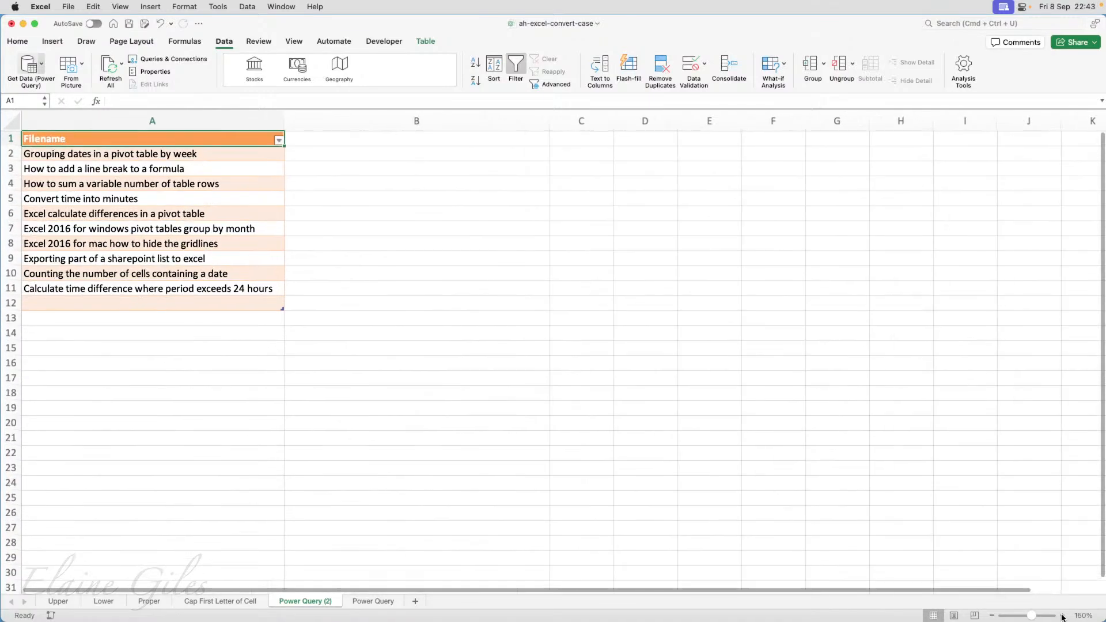
pyautogui.click(1062, 615)
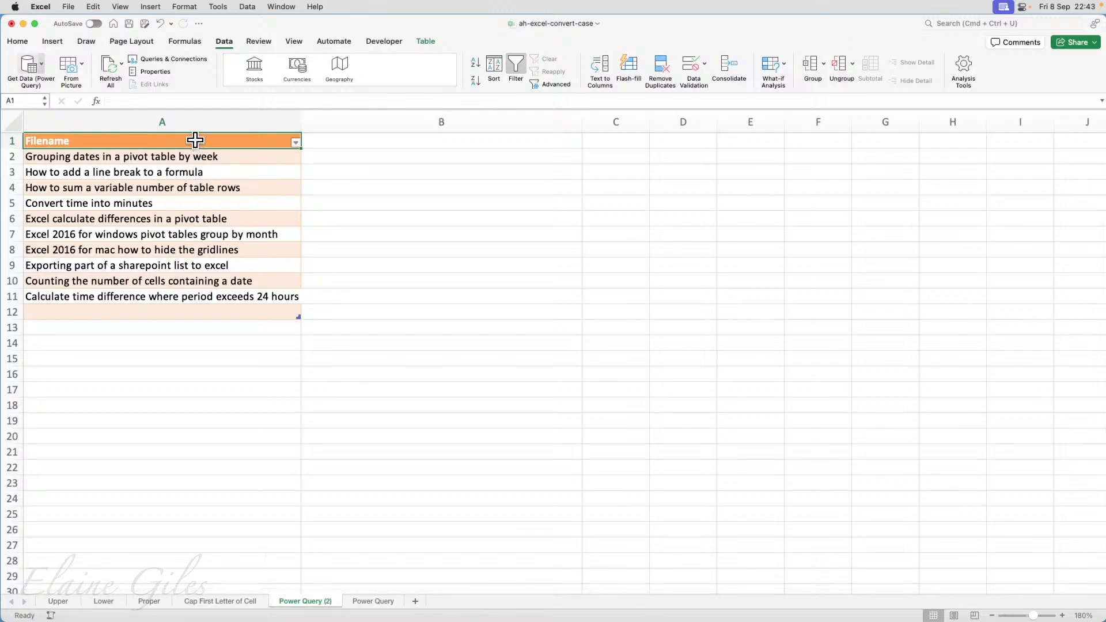
pyautogui.moveTo(195, 140); pyautogui.dragTo(195, 313)
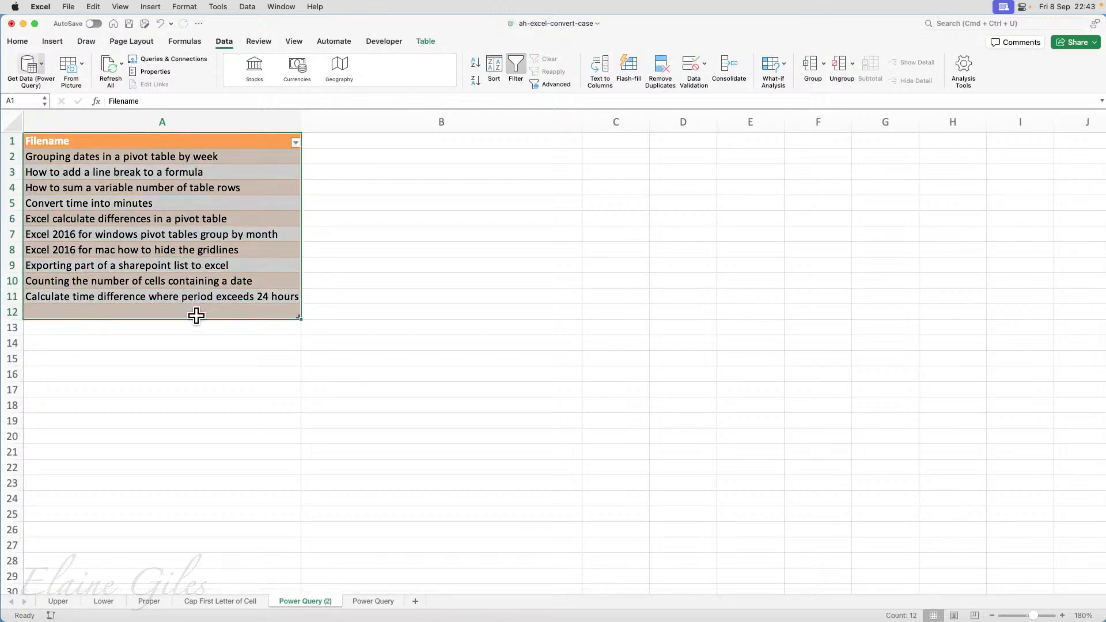
pyautogui.click(197, 143)
pyautogui.click(1062, 616)
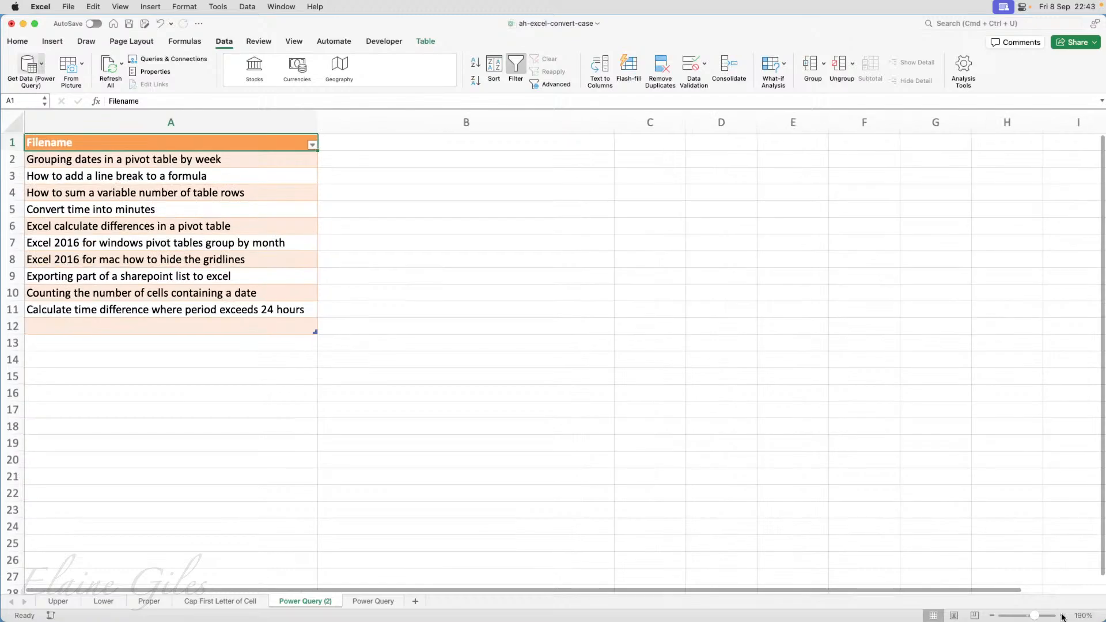
pyautogui.click(1062, 615)
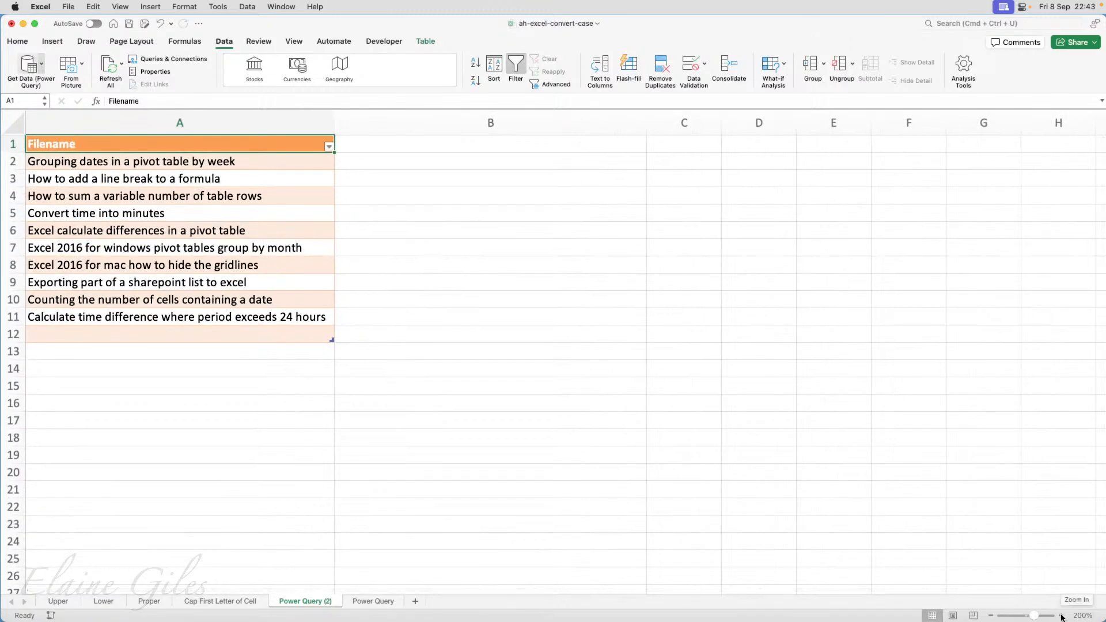
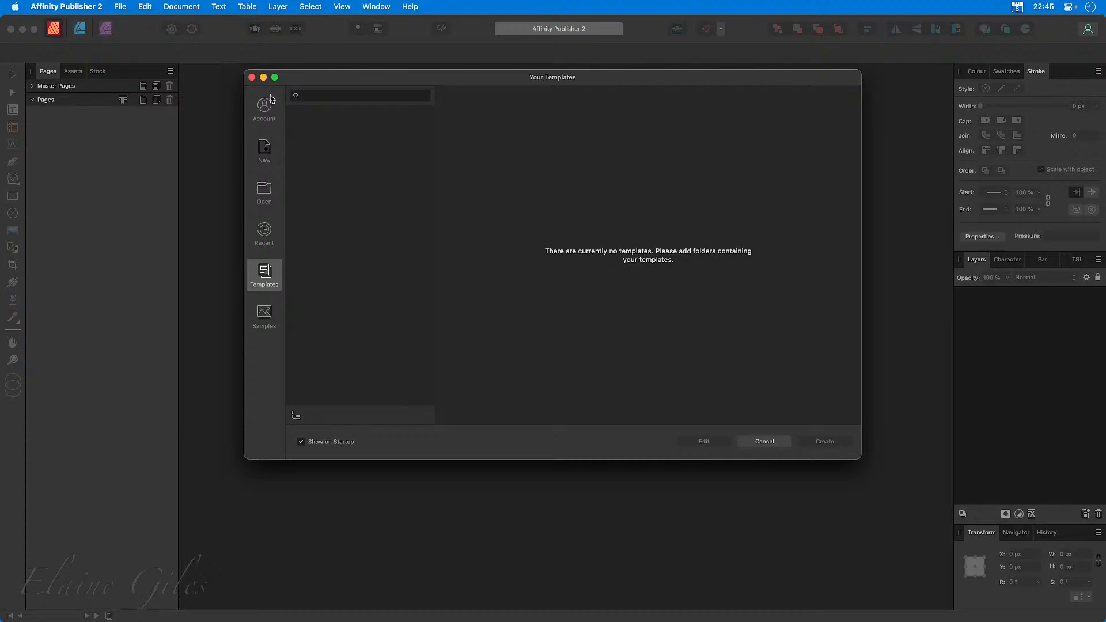
# In Affinity Publisher 2, dismiss the templates window and open the keyboard shortcuts settings.
pyautogui.click(252, 77)
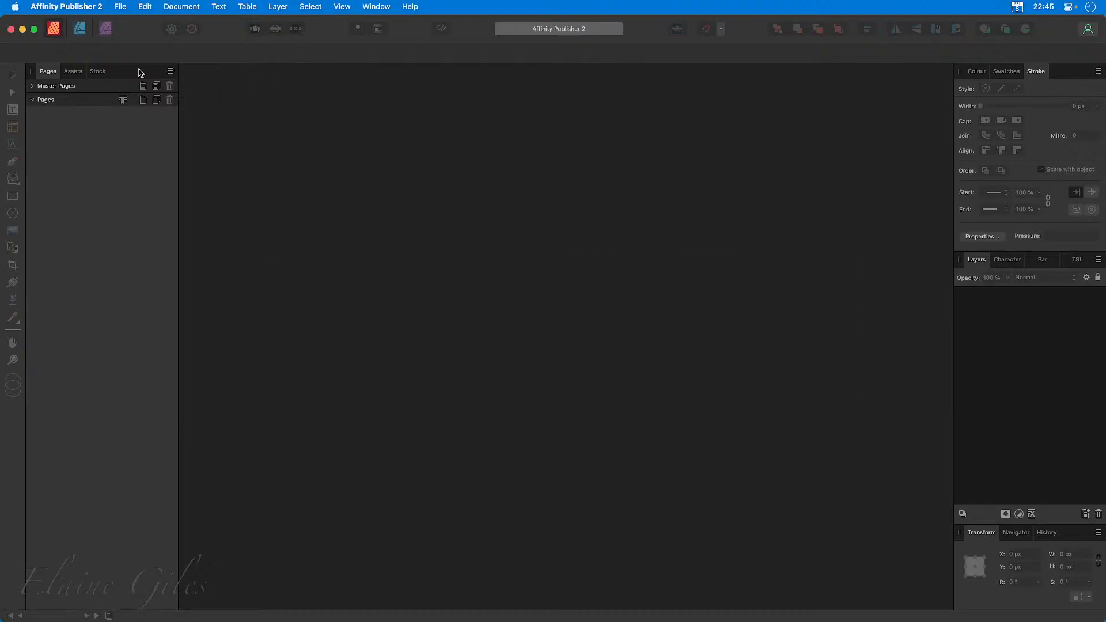
pyautogui.click(86, 7)
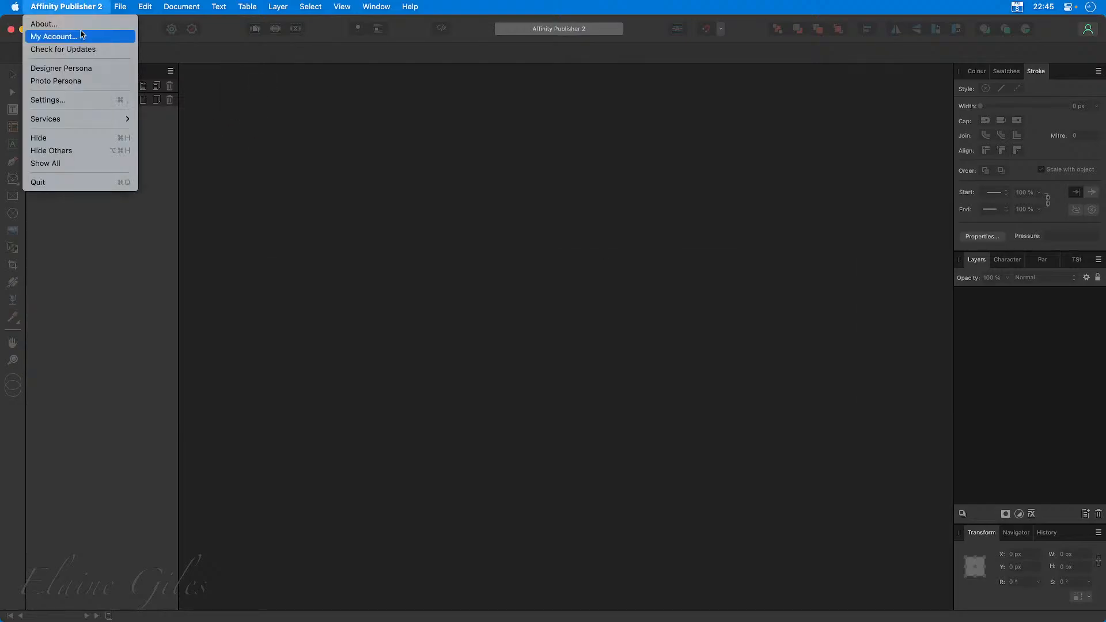
pyautogui.click(83, 102)
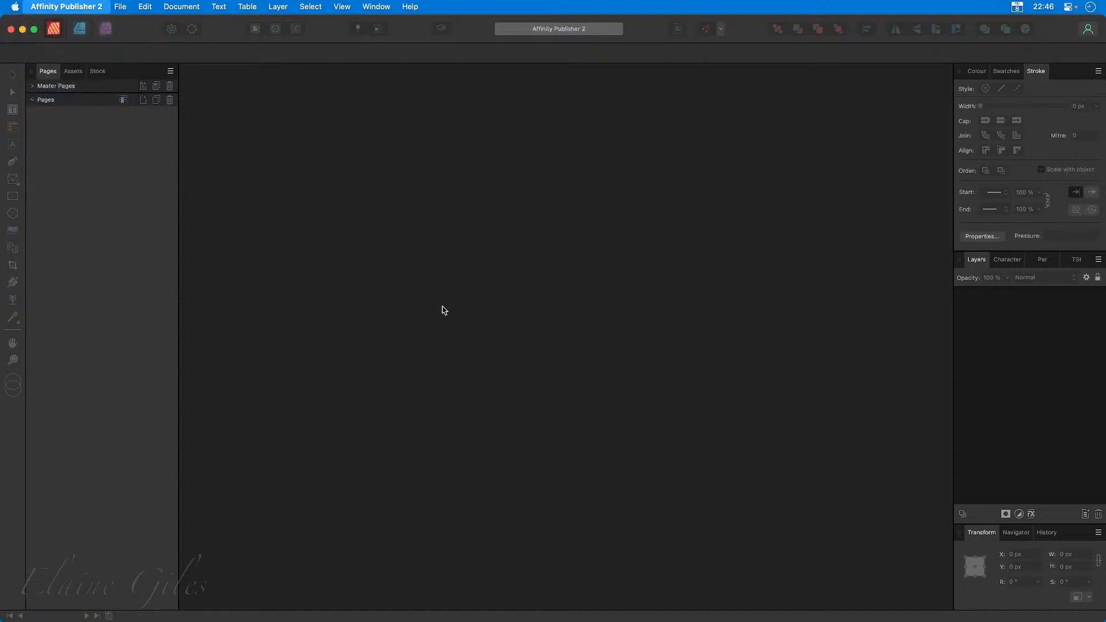
pyautogui.click(345, 266)
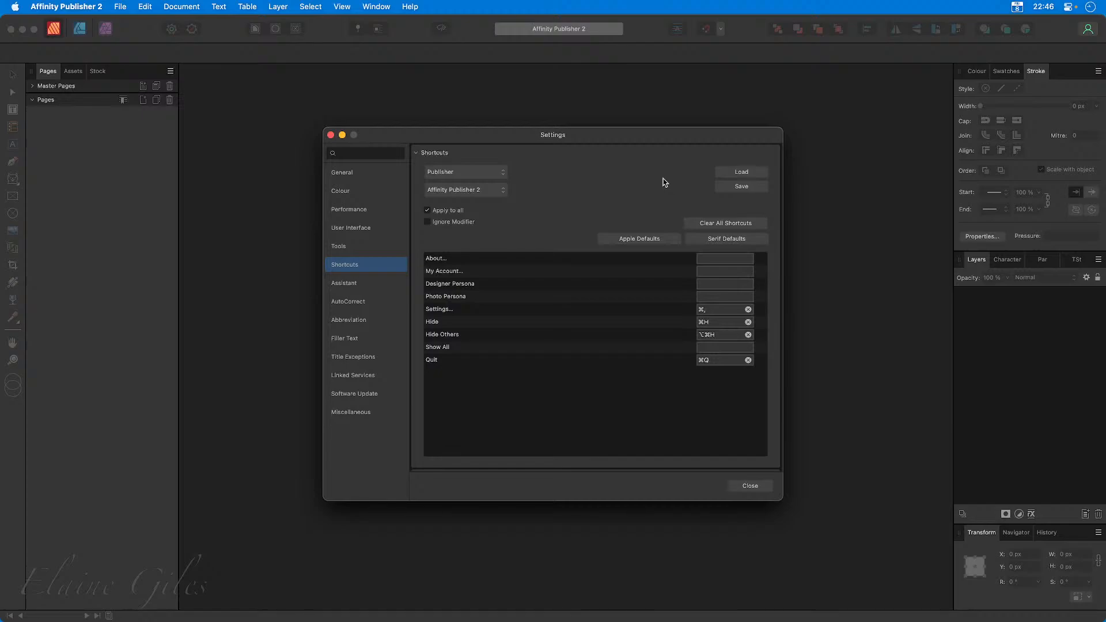
# Start saving the current shortcut set to a file and name it Affinity Publisher Shortcuts.
pyautogui.click(737, 188)
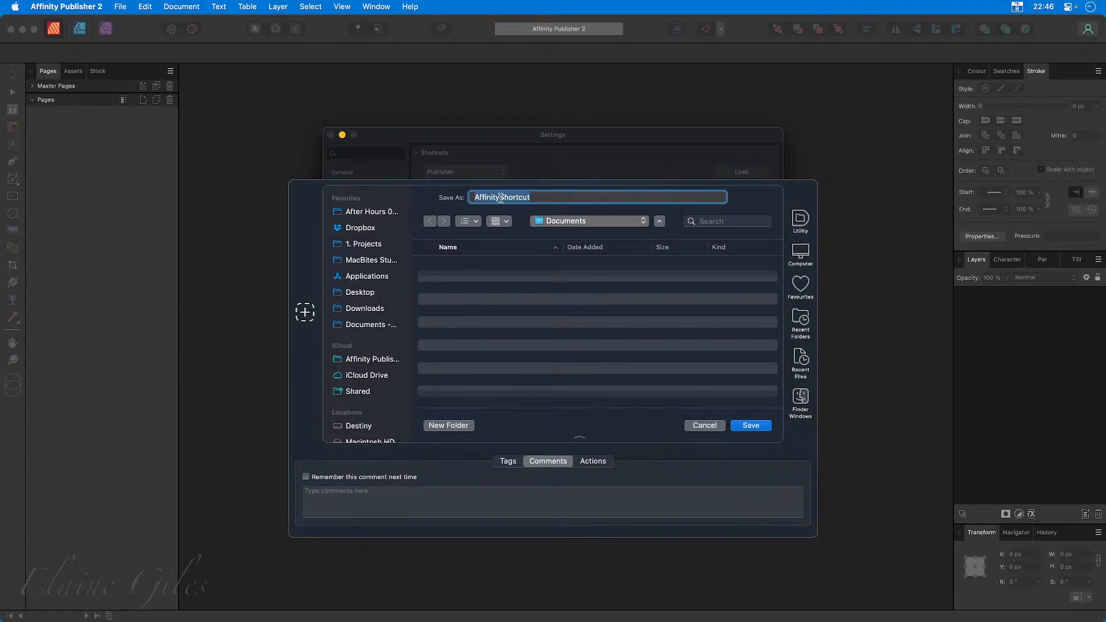
pyautogui.click(500, 197)
pyautogui.write('Publisher Shortcut')
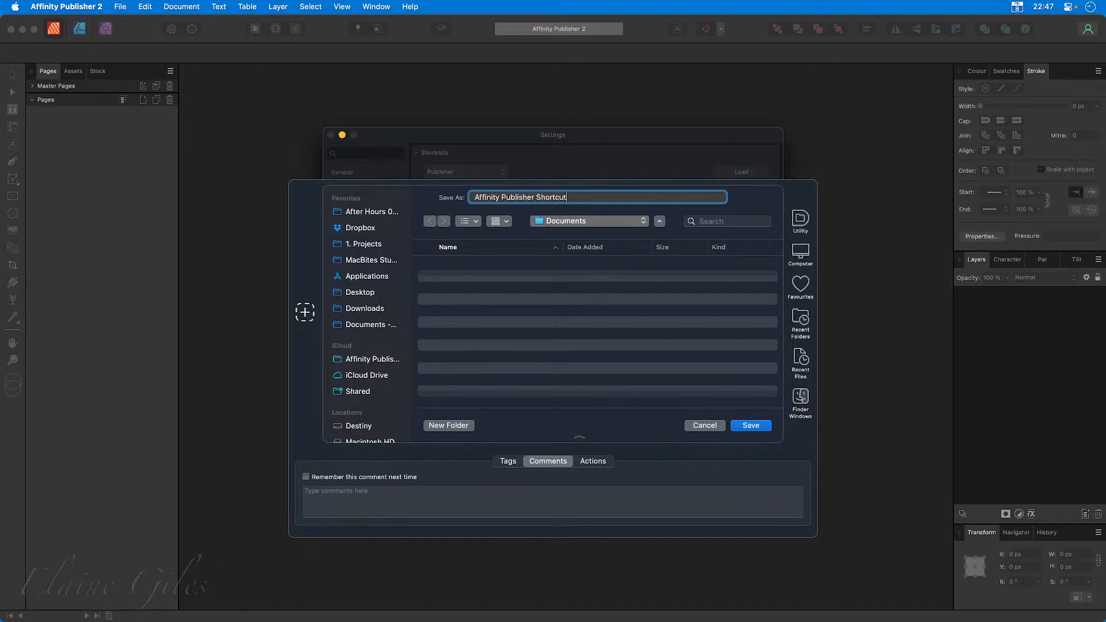
pyautogui.write('s')
# Choose the Affinity Publisher folder inside Dropbox's Application Support folder as the save location.
pyautogui.click(363, 230)
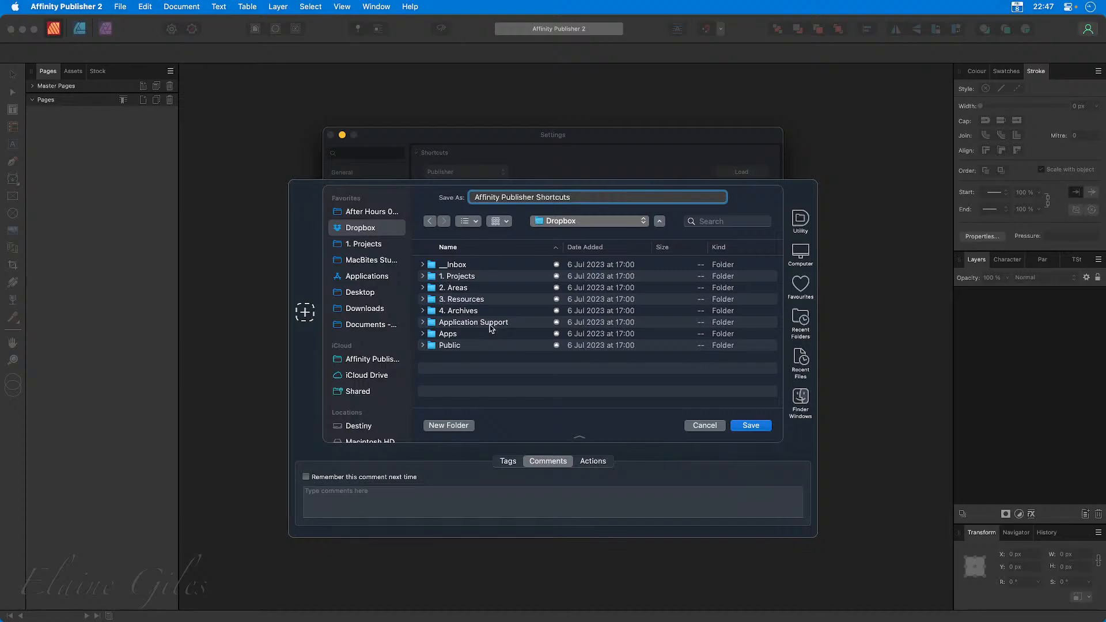
pyautogui.doubleClick(491, 324)
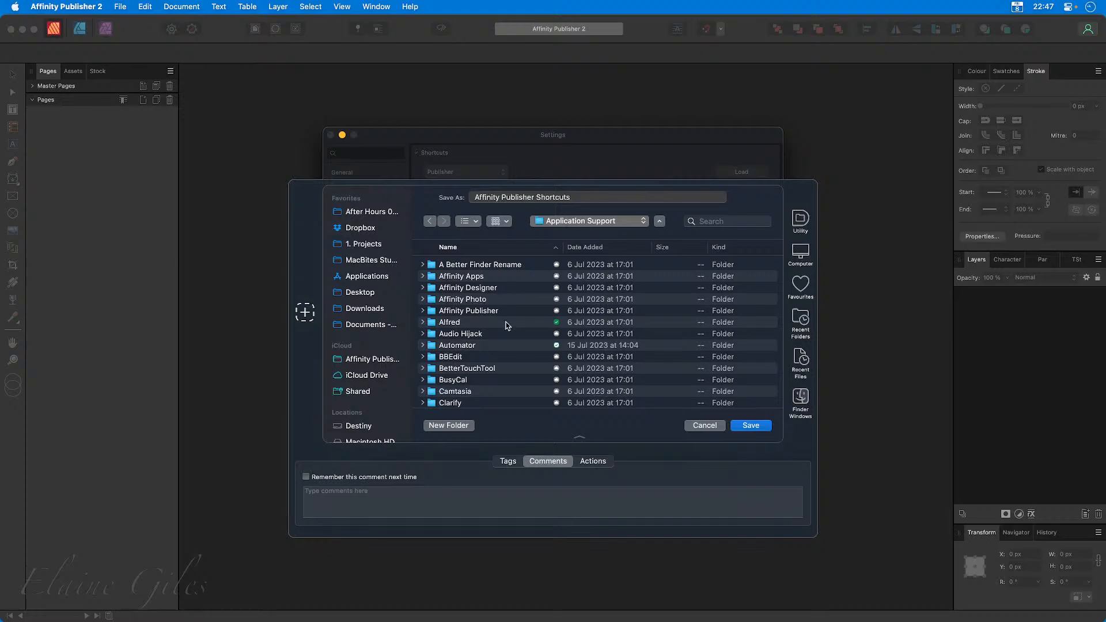
pyautogui.doubleClick(449, 277)
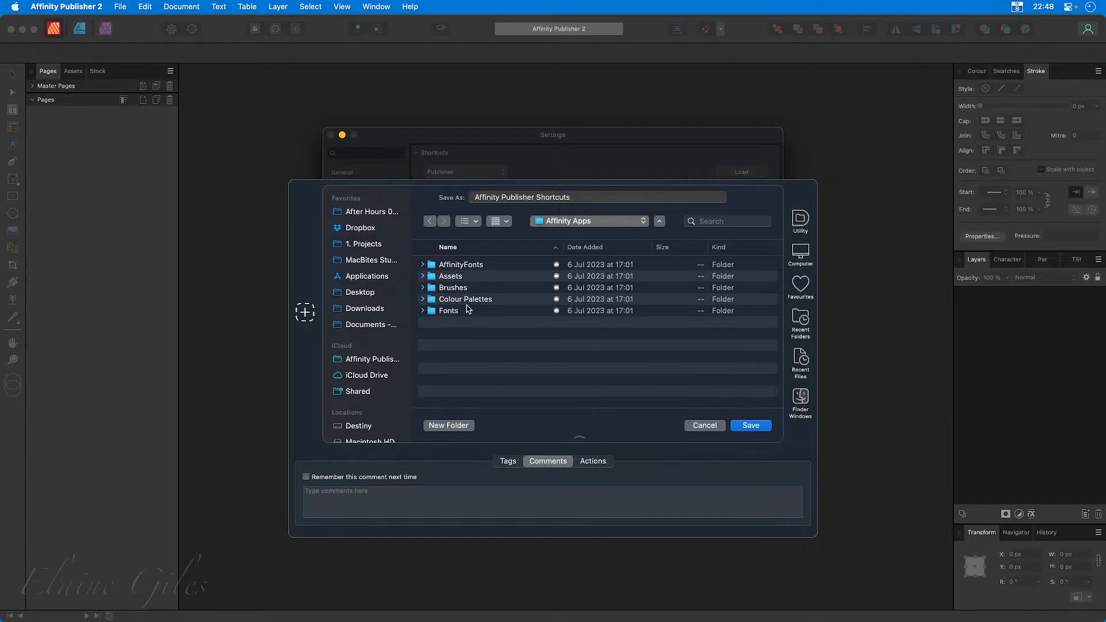
pyautogui.click(429, 221)
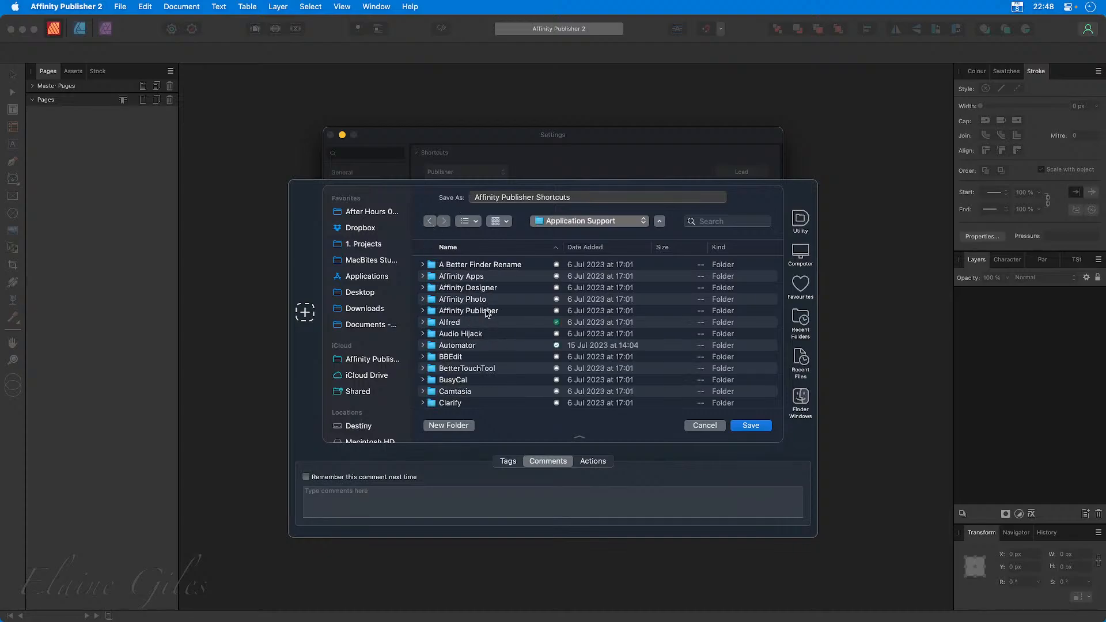
pyautogui.doubleClick(487, 311)
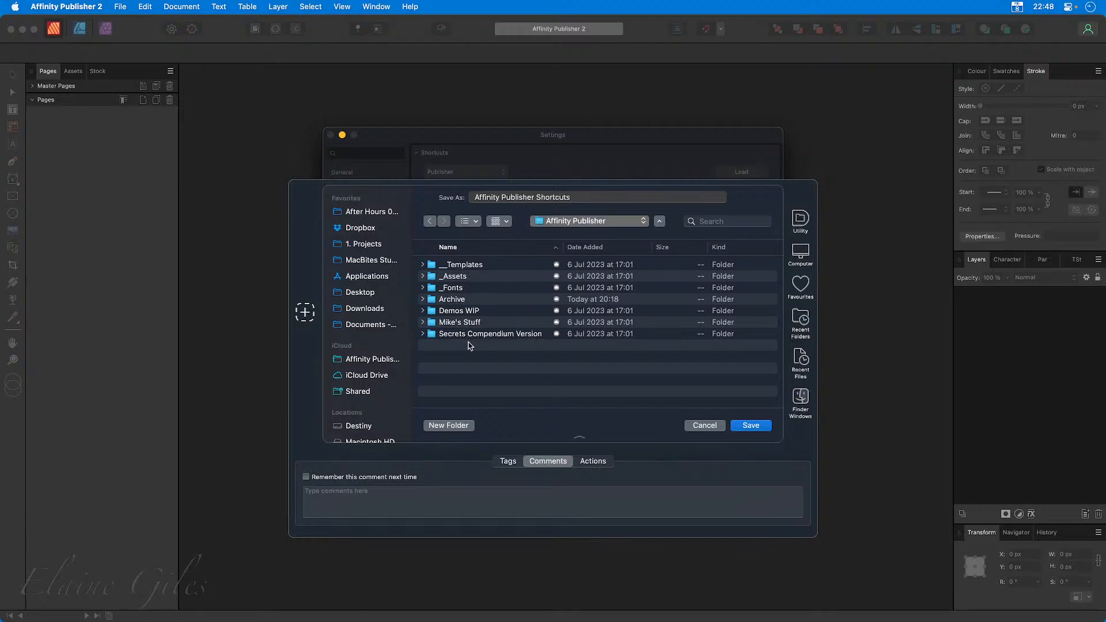
# Create a new folder named _Schortcuts inside the Affinity Publisher folder.
pyautogui.click(452, 426)
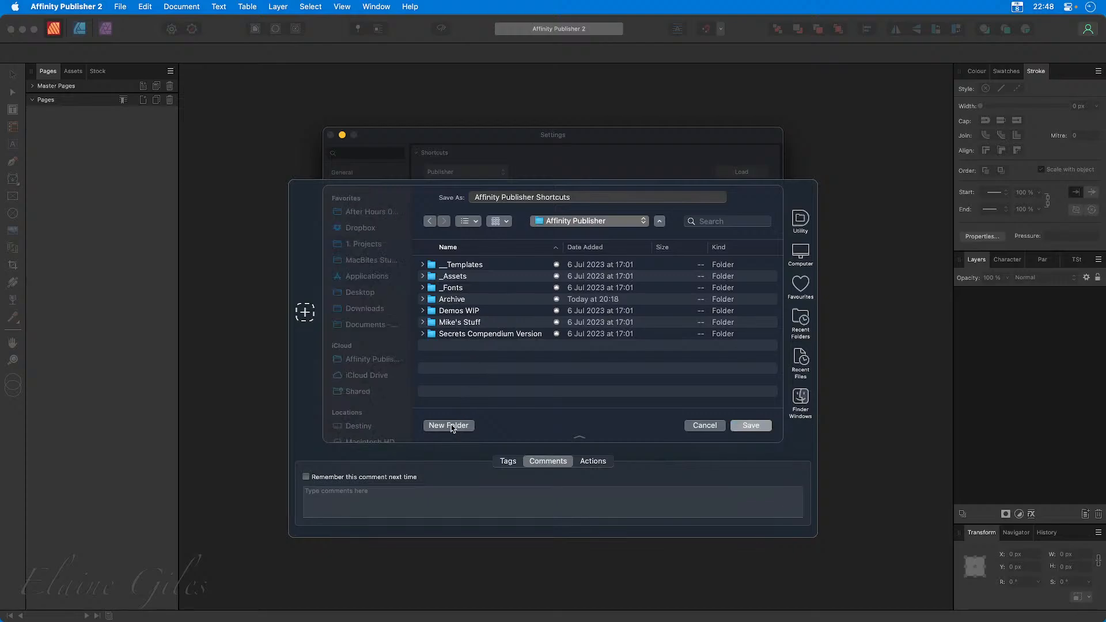
pyautogui.write('_S')
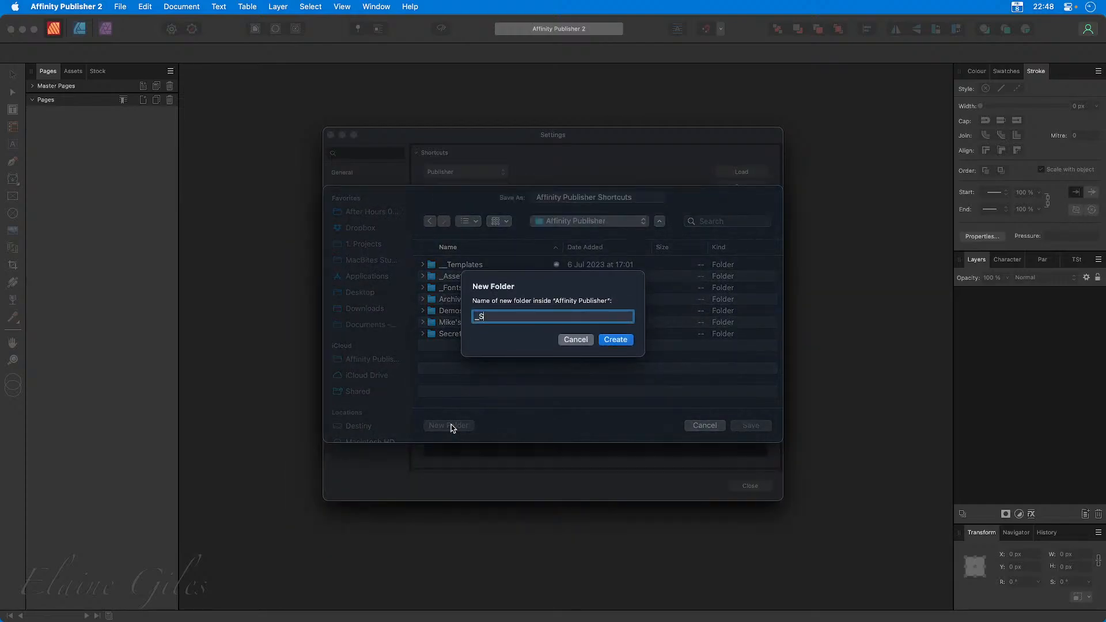
pyautogui.write('chortcuts')
pyautogui.press('Return')
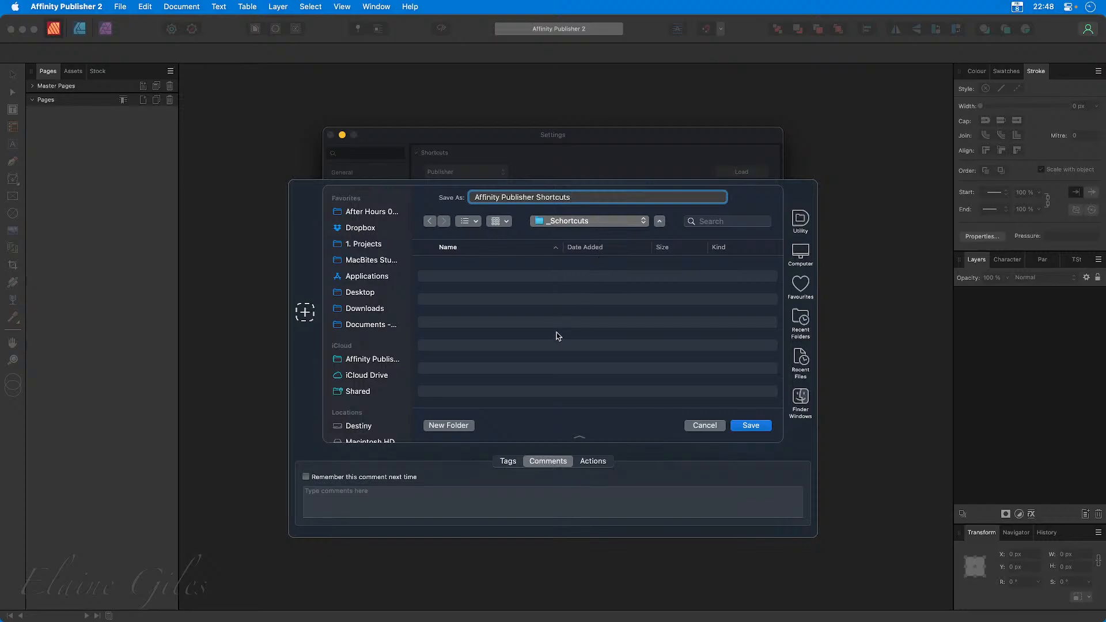
# Return to the Affinity Publisher folder, correct the new folder's name to _Shortcuts and open it as the save location.
pyautogui.click(592, 223)
pyautogui.click(567, 238)
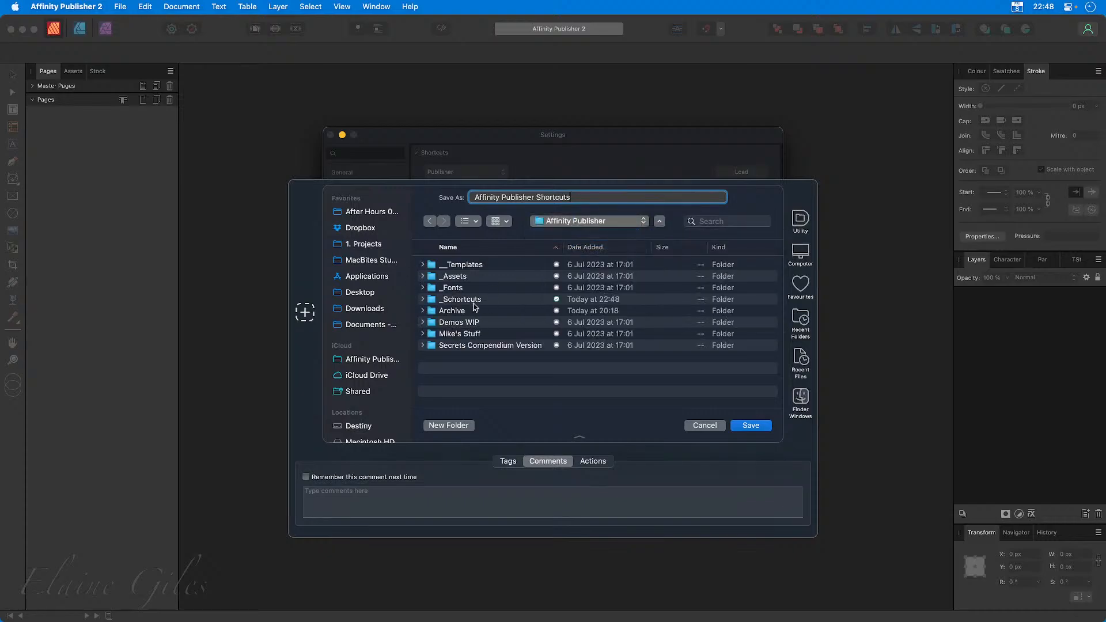
pyautogui.rightClick(467, 299)
pyautogui.click(484, 305)
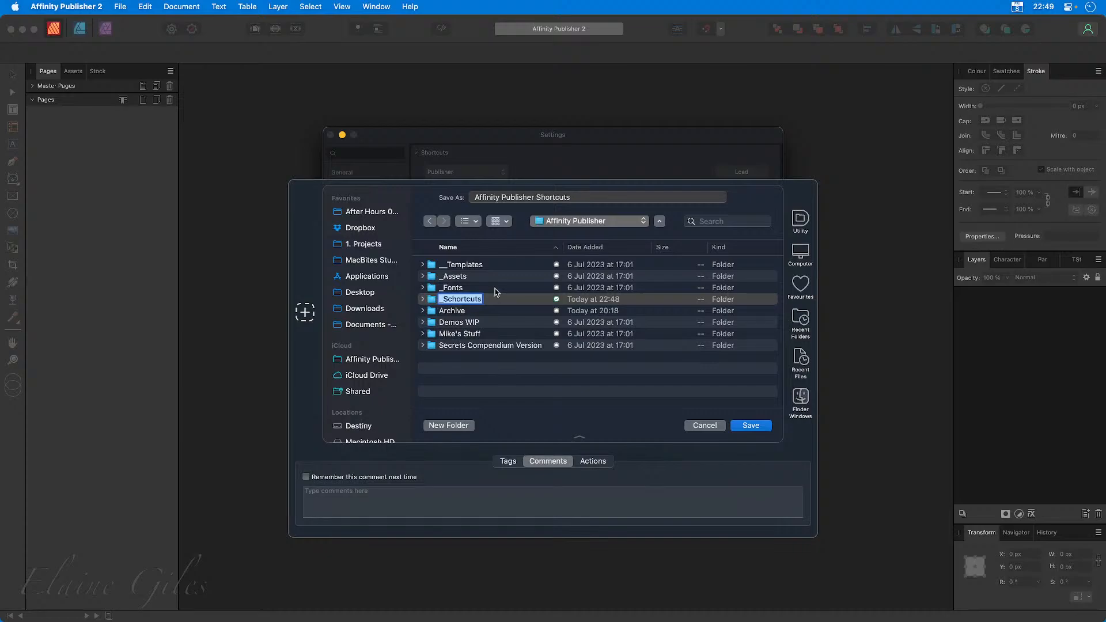
pyautogui.click(462, 305)
pyautogui.click(463, 298)
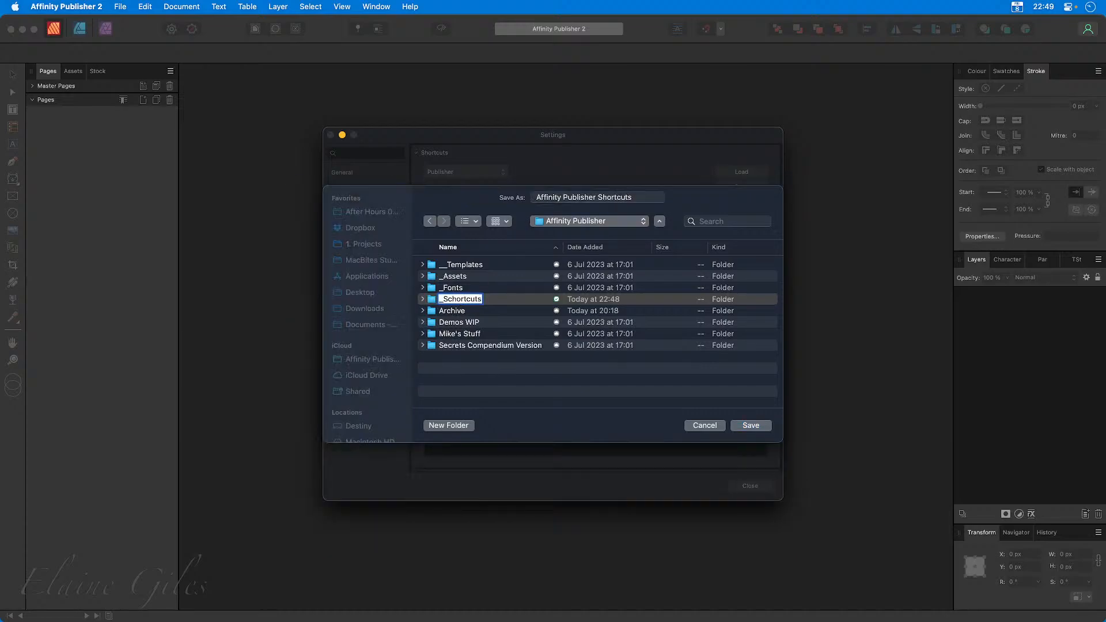
pyautogui.press('Delete')
pyautogui.press('Return')
pyautogui.doubleClick(448, 300)
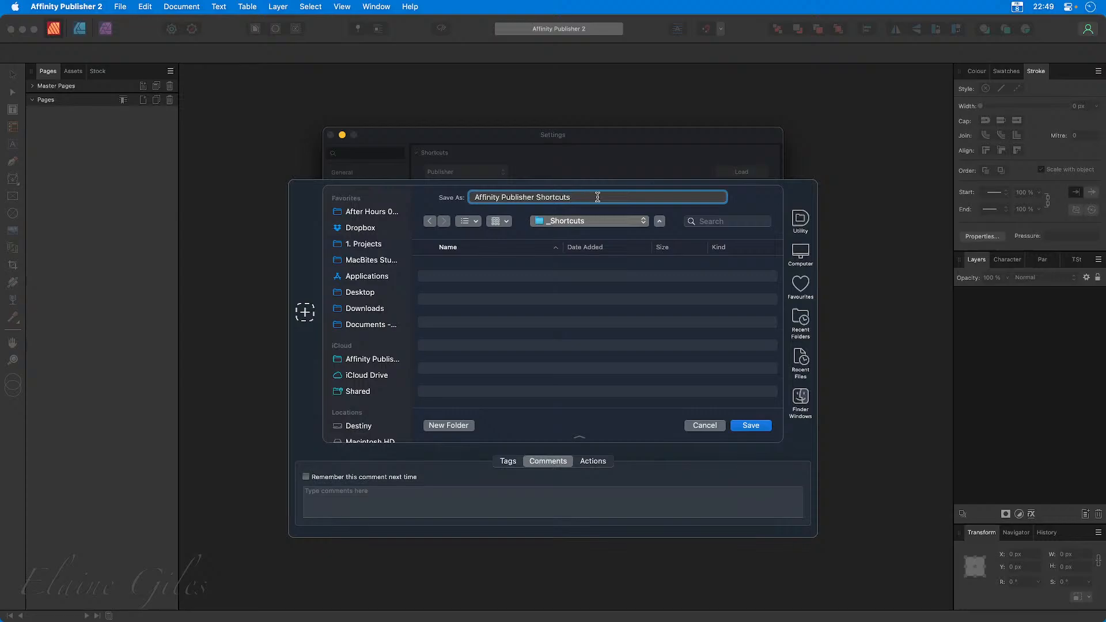
# Extend the file name to Affinity Publisher Shortcuts - Default and save the shortcut set.
pyautogui.write('- Default')
pyautogui.press('Return')
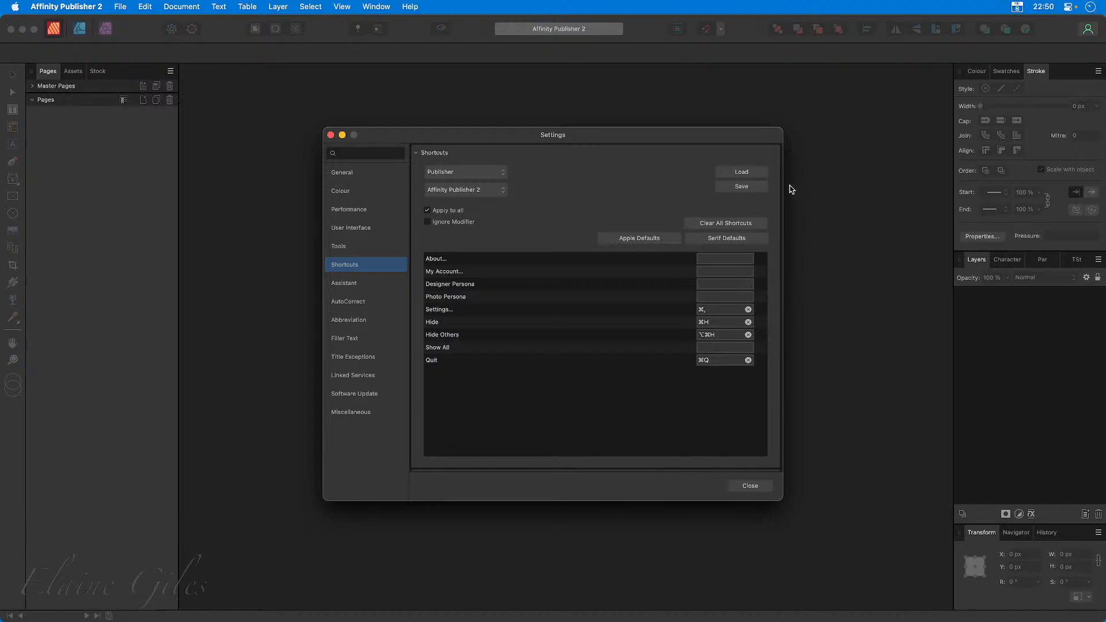
# Browse for shortcut files to load in After Hours 0207 > 07 - Configuring the Affinity Apps > Affinity Shortcuts, widen the name column, and cancel.
pyautogui.click(741, 172)
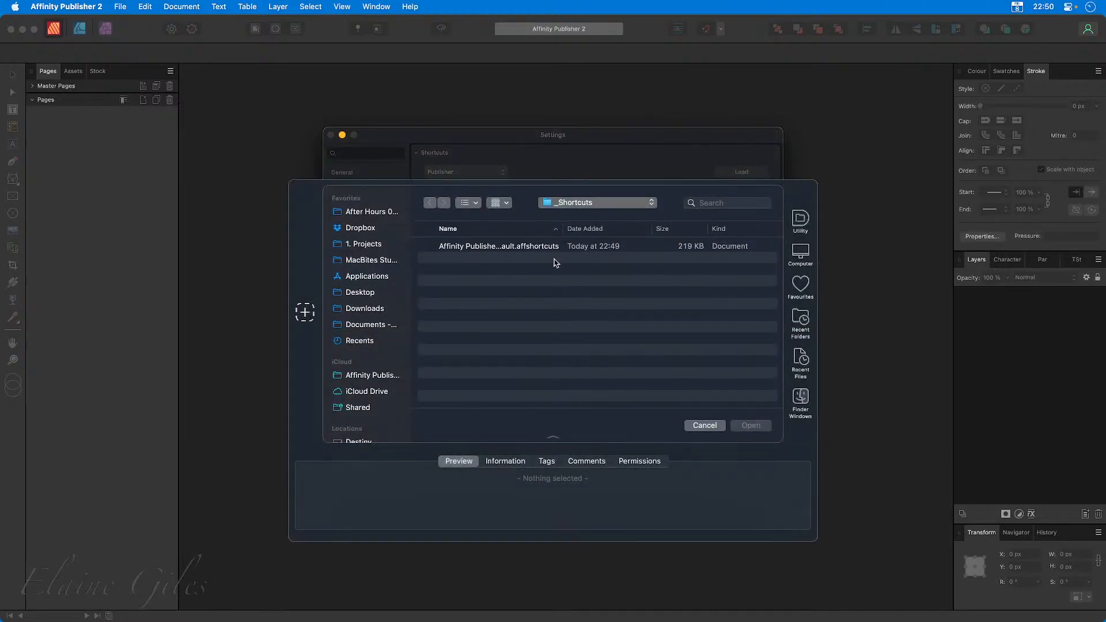
pyautogui.click(360, 214)
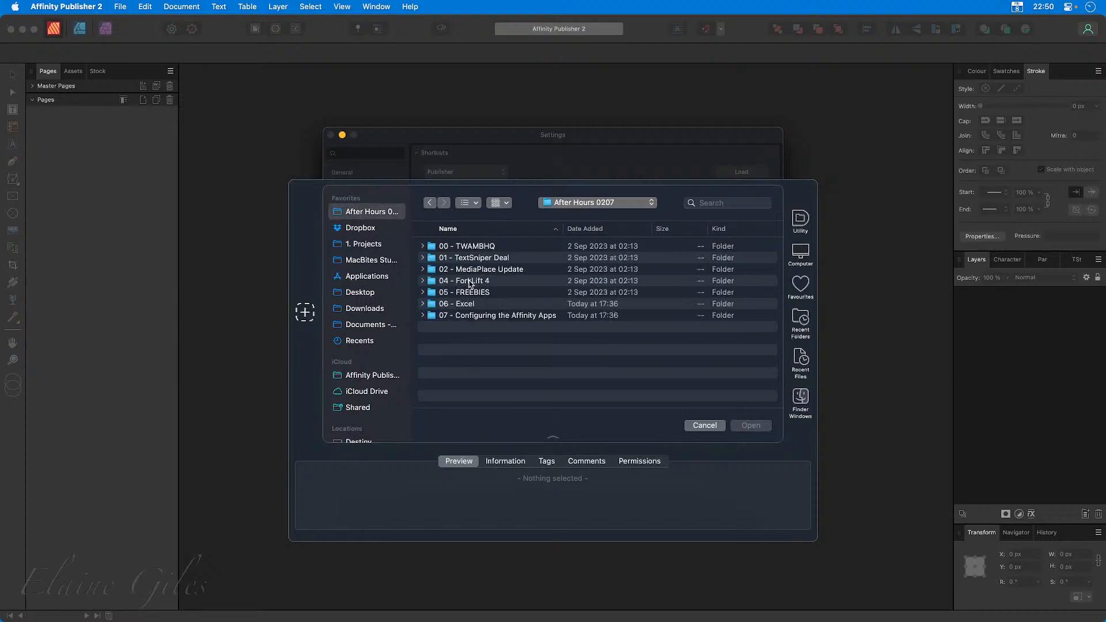
pyautogui.doubleClick(471, 316)
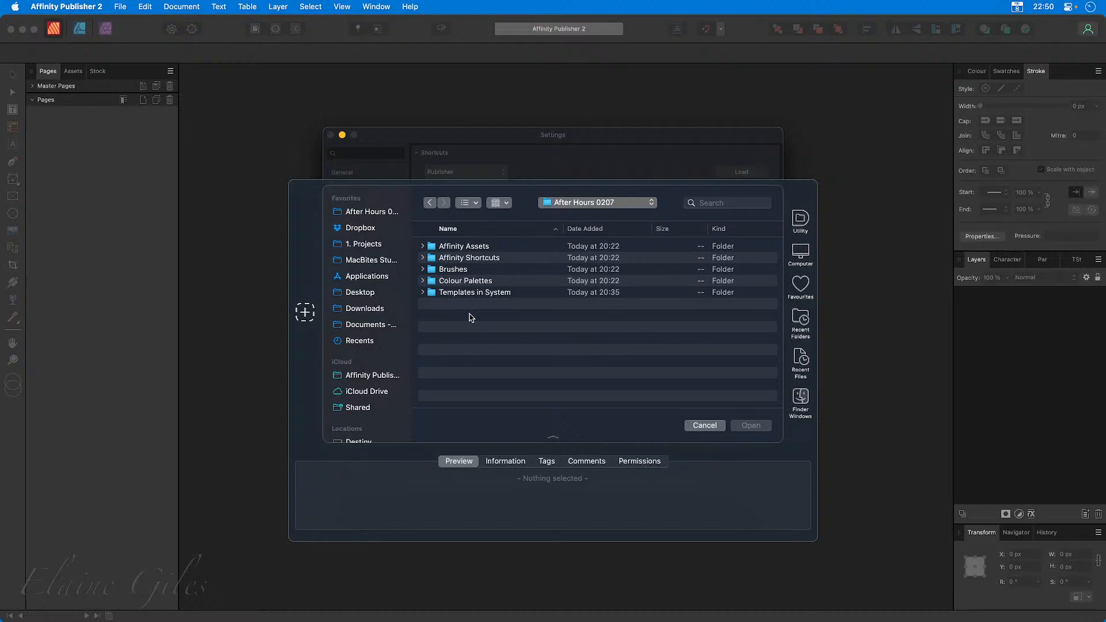
pyautogui.doubleClick(501, 259)
pyautogui.moveTo(564, 246); pyautogui.dragTo(671, 246)
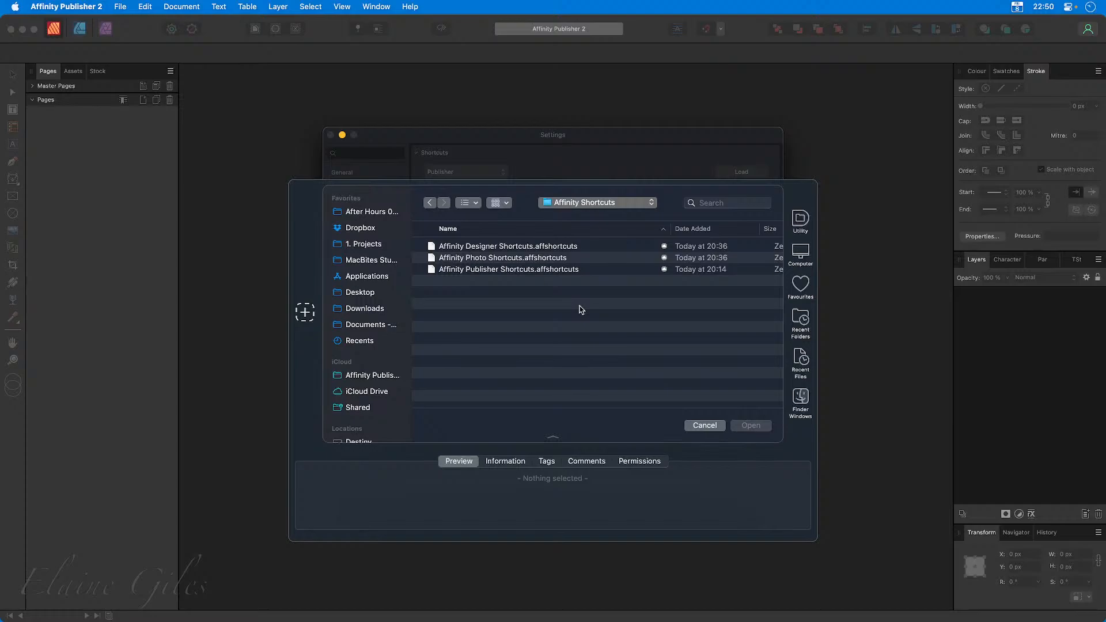
pyautogui.click(704, 425)
pyautogui.press('Escape')
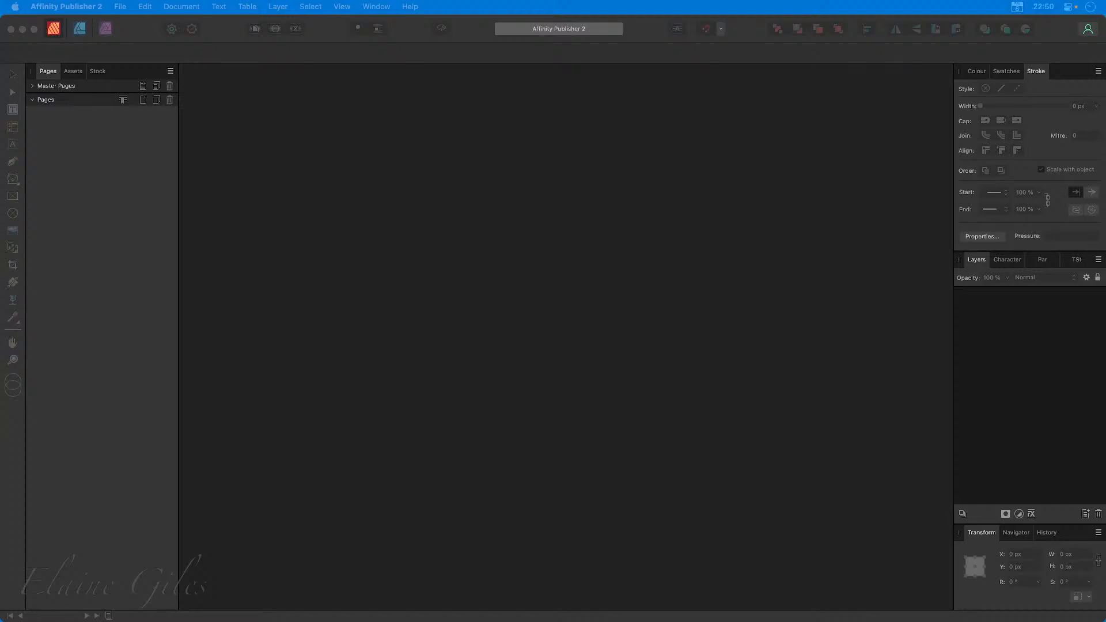
# Reopen the shortcuts settings and load Affinity Publisher Shortcuts.affshortcuts from the Affinity Shortcuts folder.
pyautogui.press('super+comma')
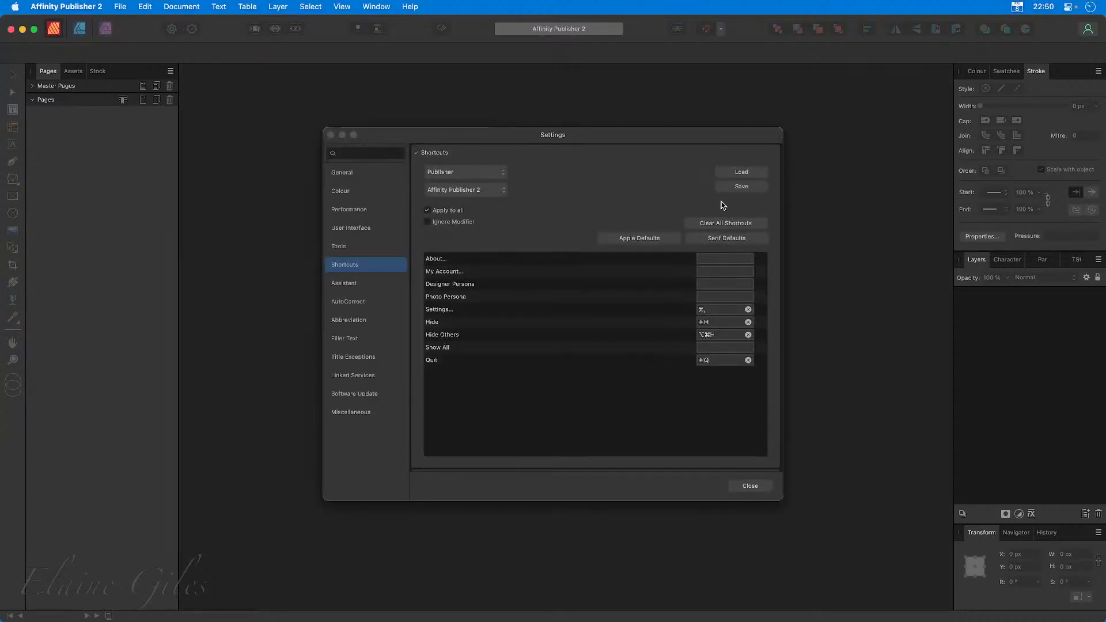
pyautogui.click(741, 173)
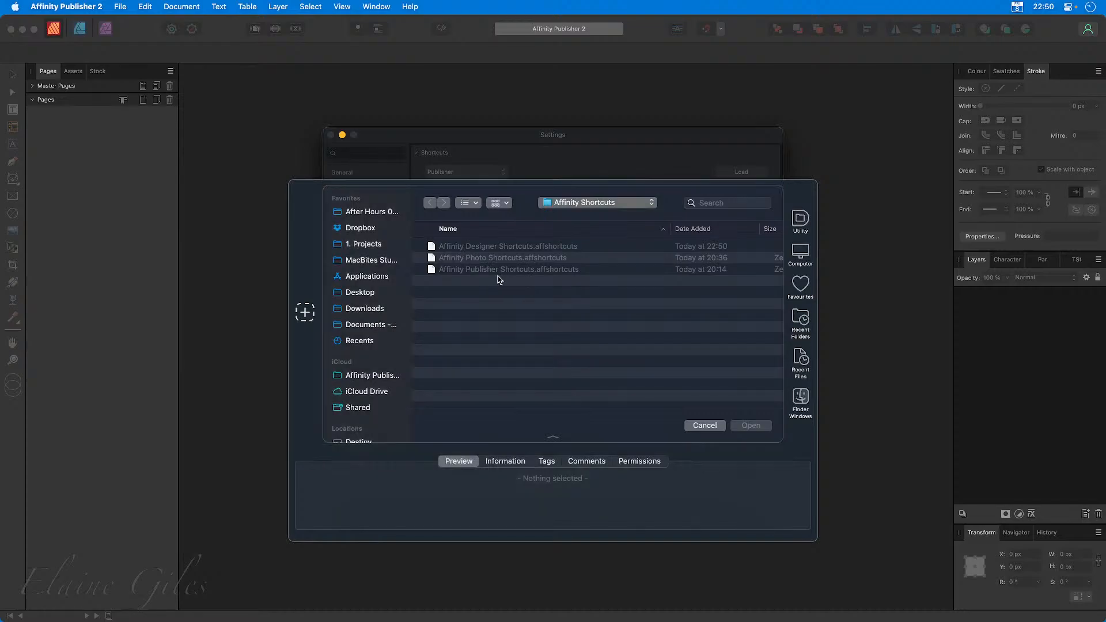
pyautogui.click(492, 272)
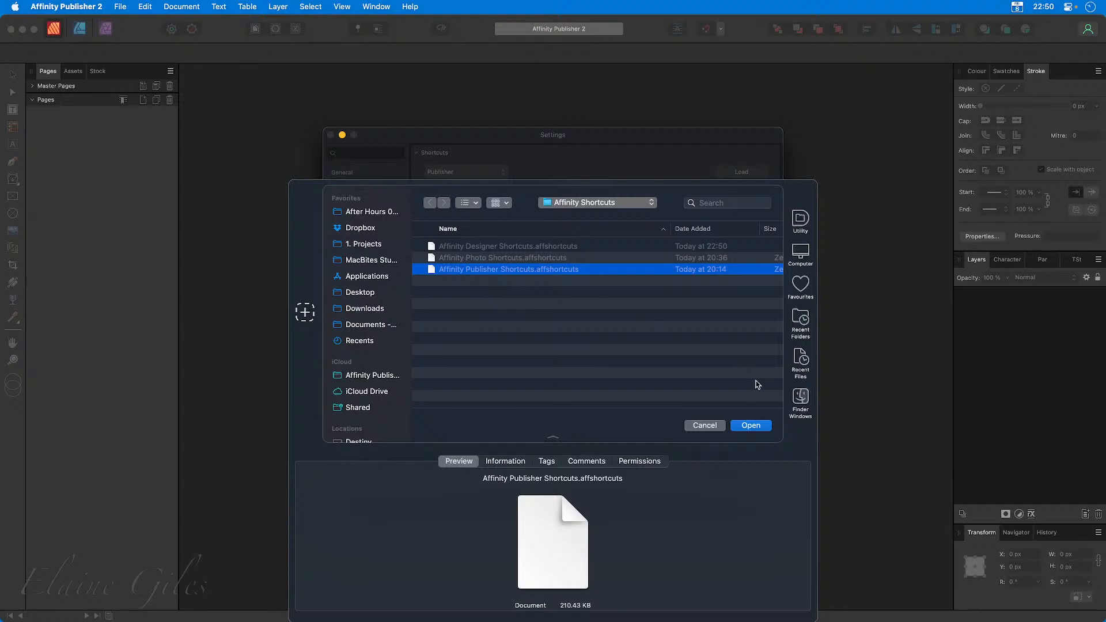
pyautogui.click(751, 425)
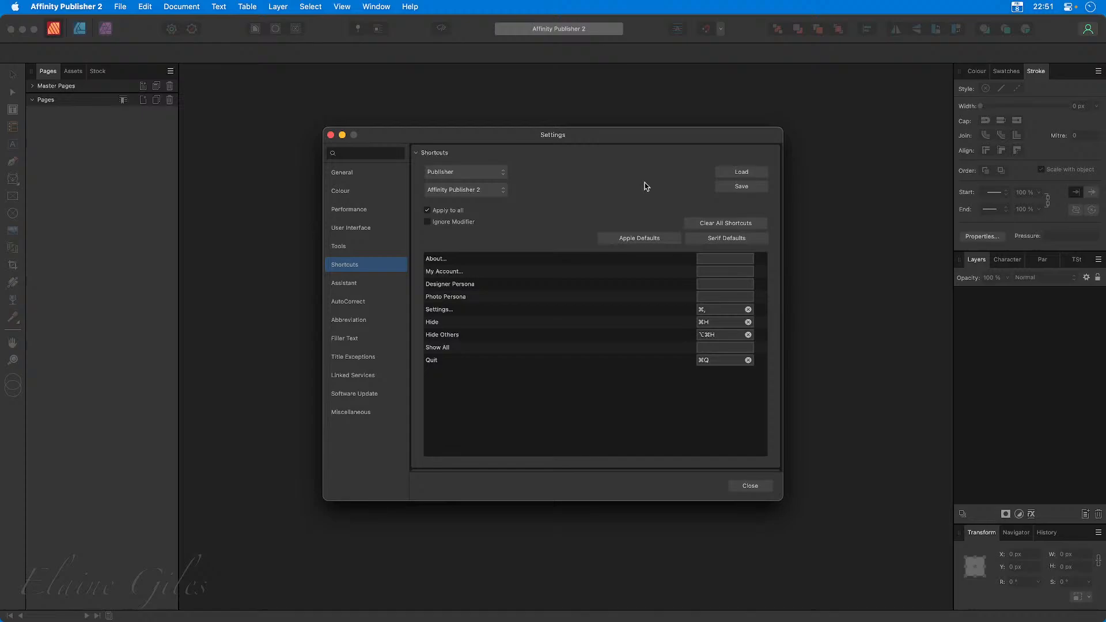
# Start saving the loaded shortcut set and choose Dropbox > Application Support > Affinity Publisher > _Shortcuts as its location.
pyautogui.click(751, 189)
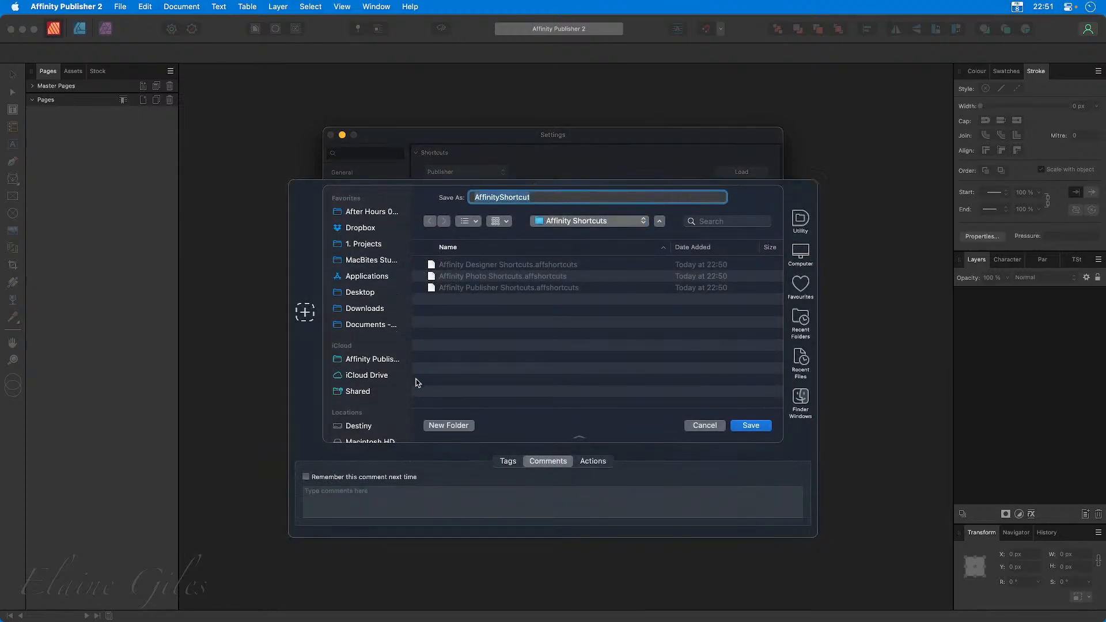
pyautogui.click(360, 231)
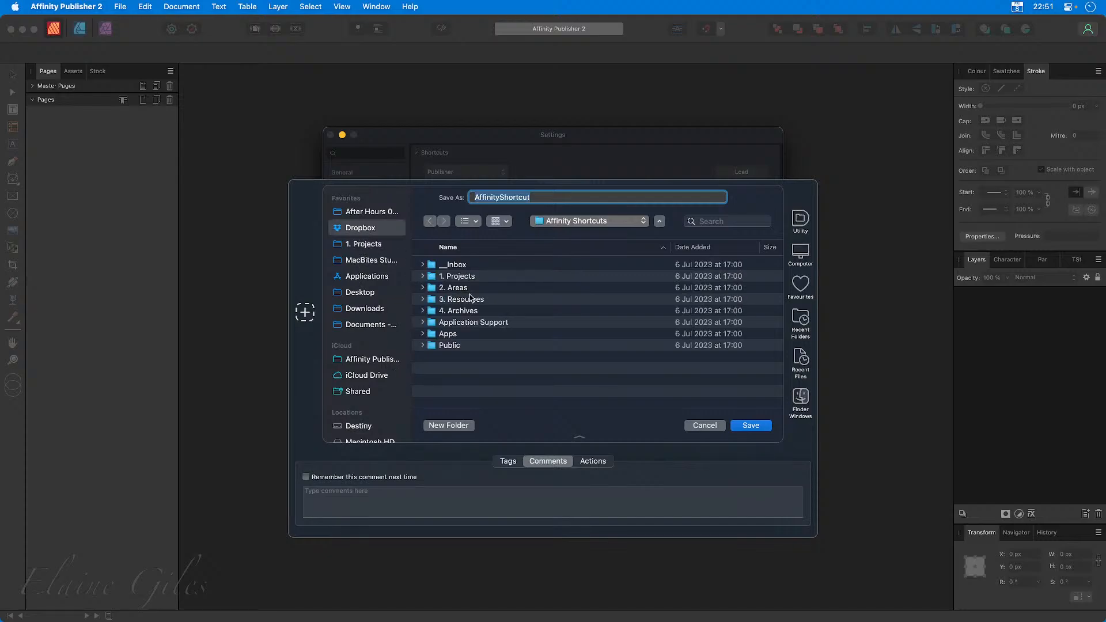
pyautogui.doubleClick(473, 323)
pyautogui.click(475, 310)
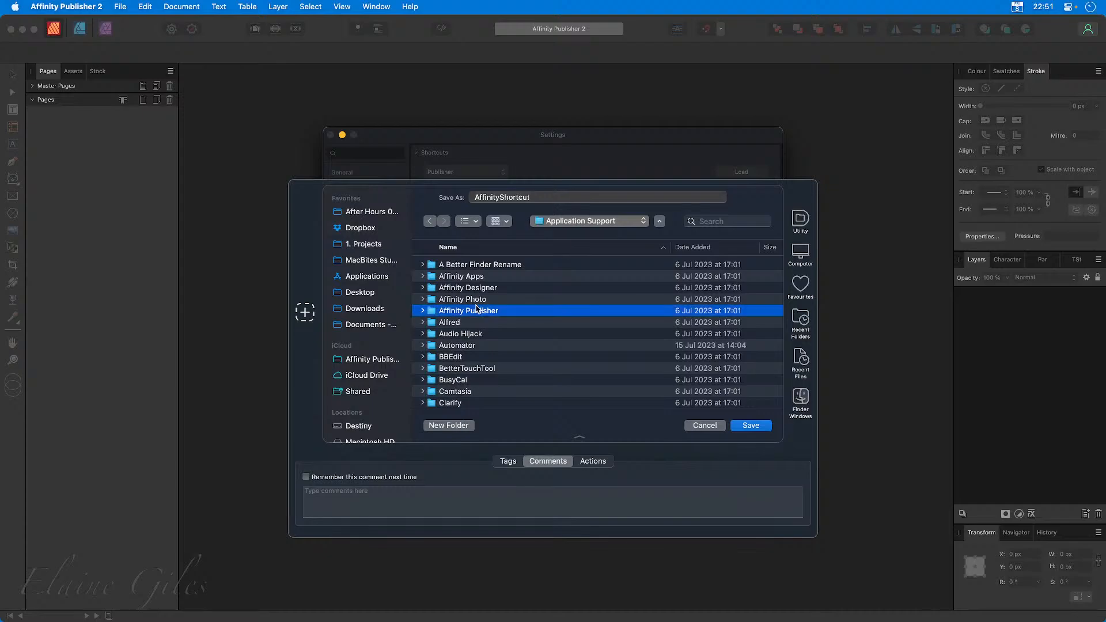
pyautogui.doubleClick(476, 311)
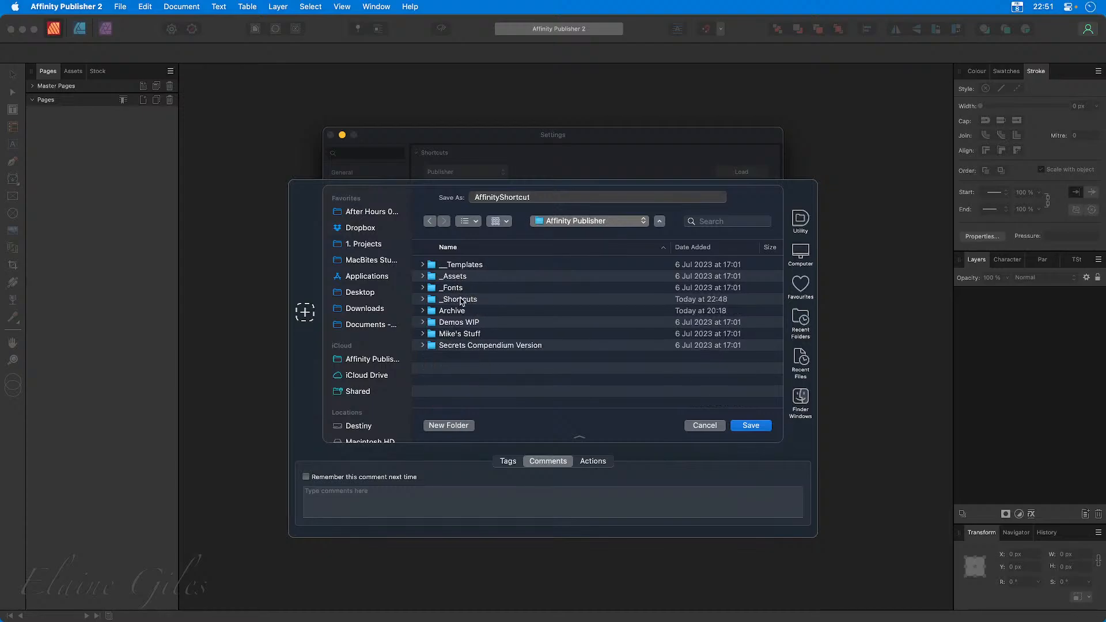
pyautogui.doubleClick(461, 300)
# Name the file Affinity Publisher Shortcuts - EKG Default and save the shortcut set.
pyautogui.click(541, 198)
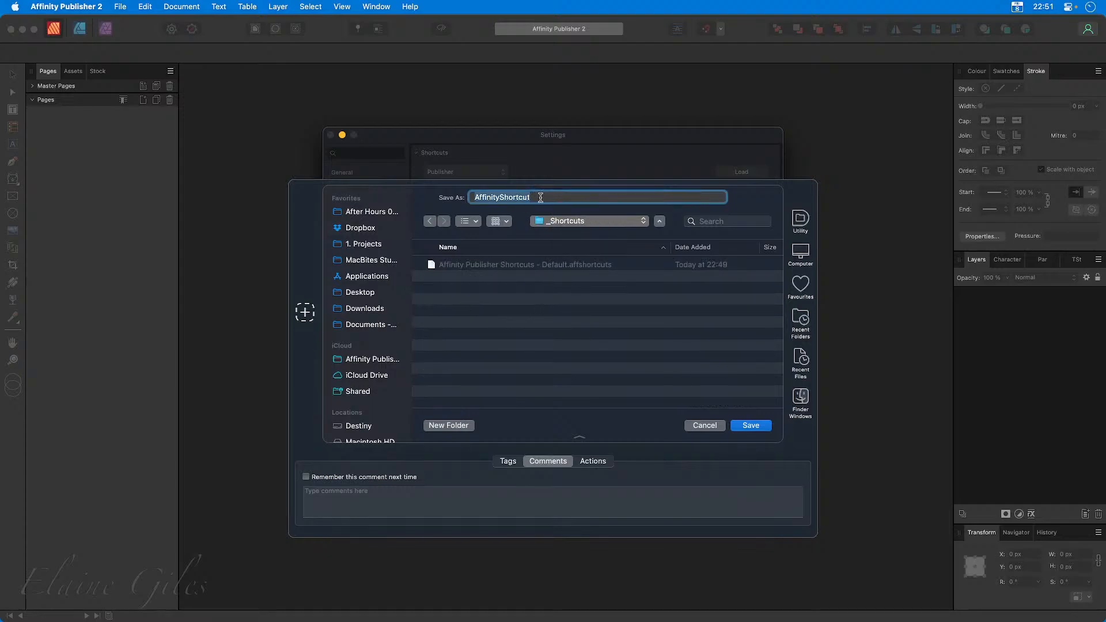
pyautogui.press('Right')
pyautogui.write('s')
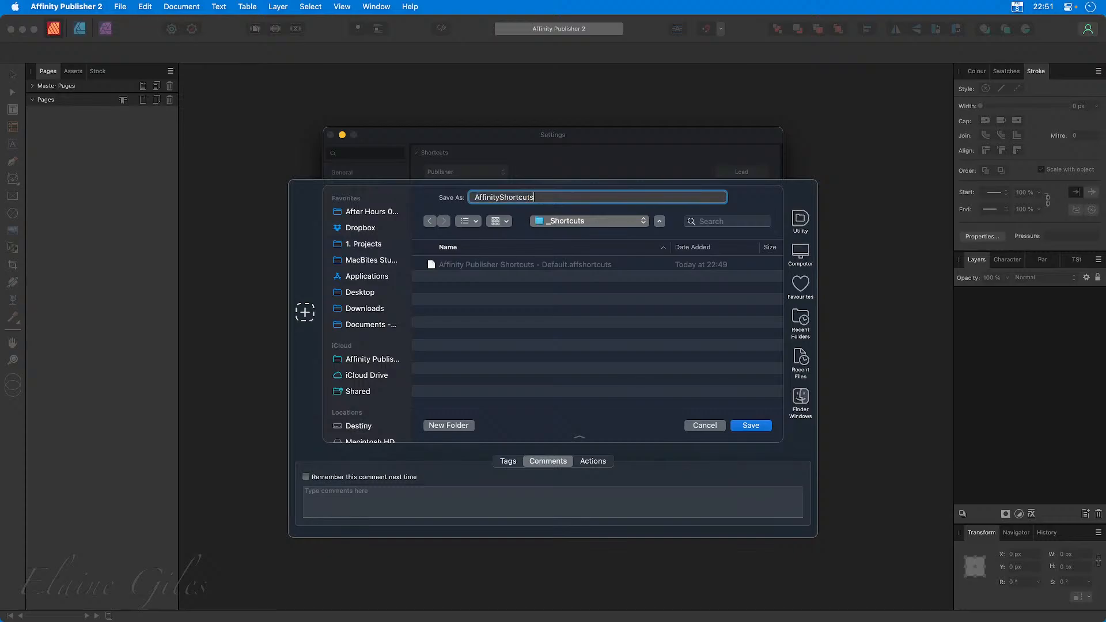
pyautogui.click(500, 197)
pyautogui.write('Pubisher Shortcuts - EKG Default')
pyautogui.press('Return')
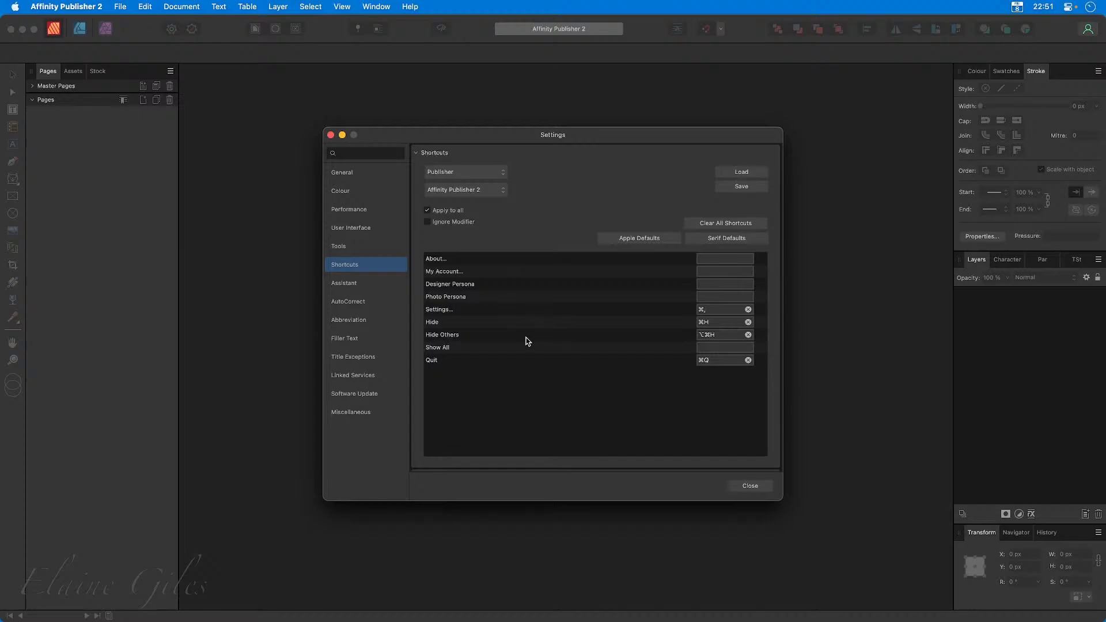
# Quit Affinity Publisher 2 and open Affinity Designer 2, dismissing the New Document window and widening the Colour and Layers studio.
pyautogui.click(741, 488)
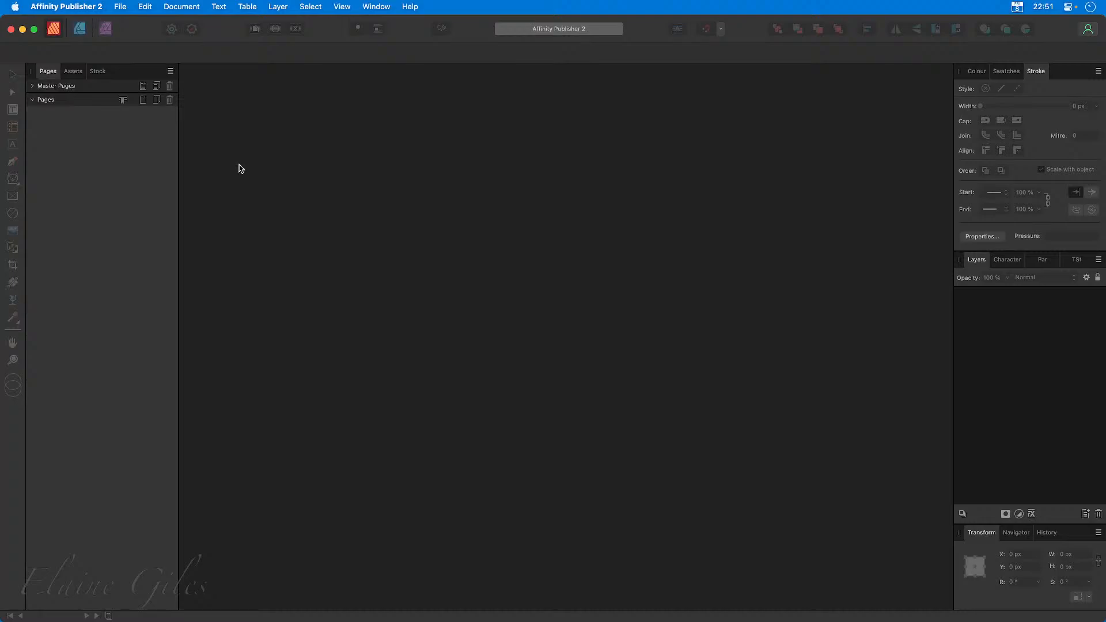
pyautogui.press('super+q')
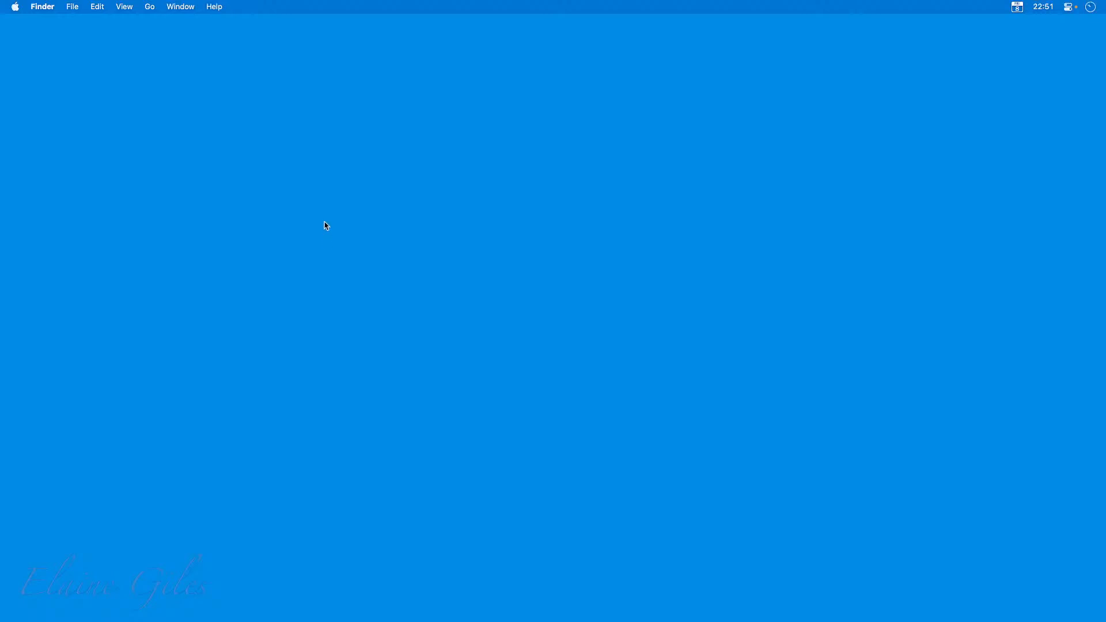
pyautogui.press('super+space')
pyautogui.write('des')
pyautogui.press('Return')
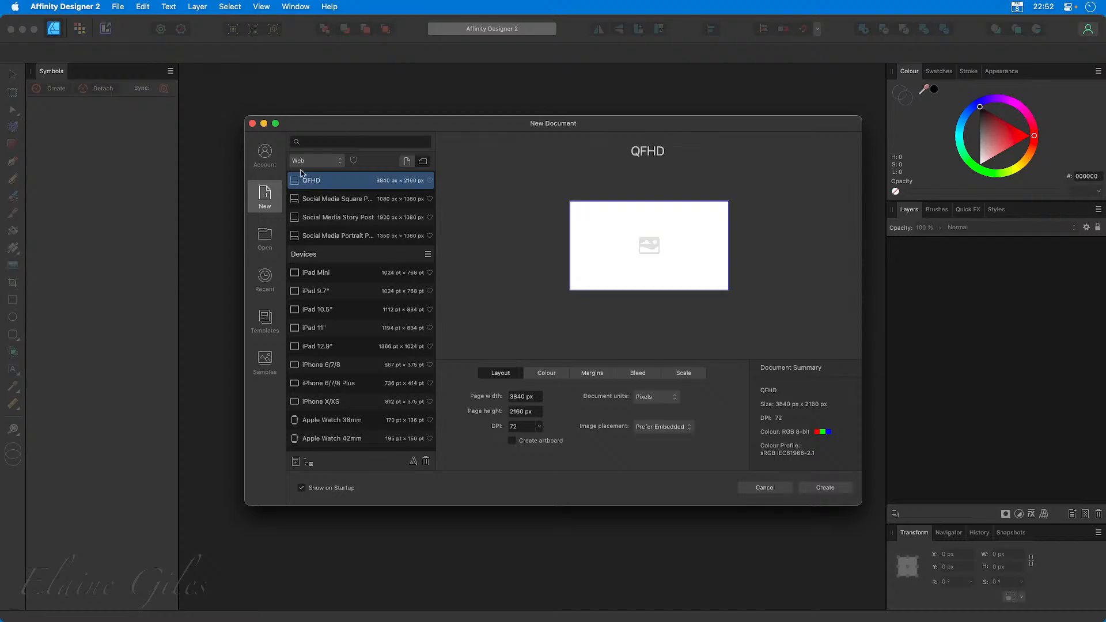
pyautogui.click(252, 122)
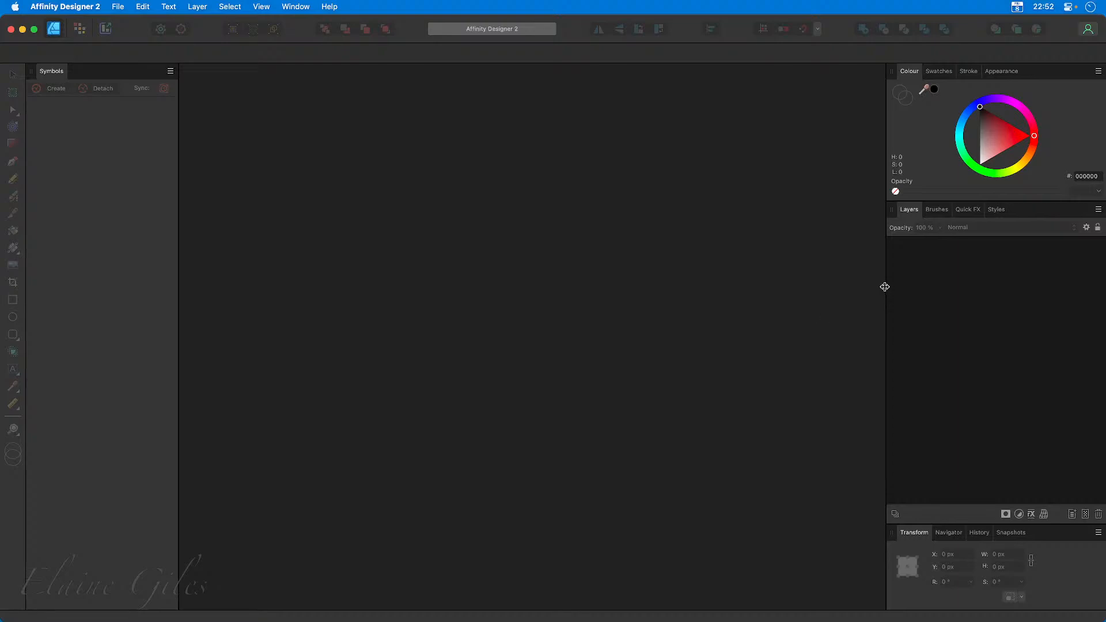
pyautogui.moveTo(885, 290); pyautogui.dragTo(849, 290)
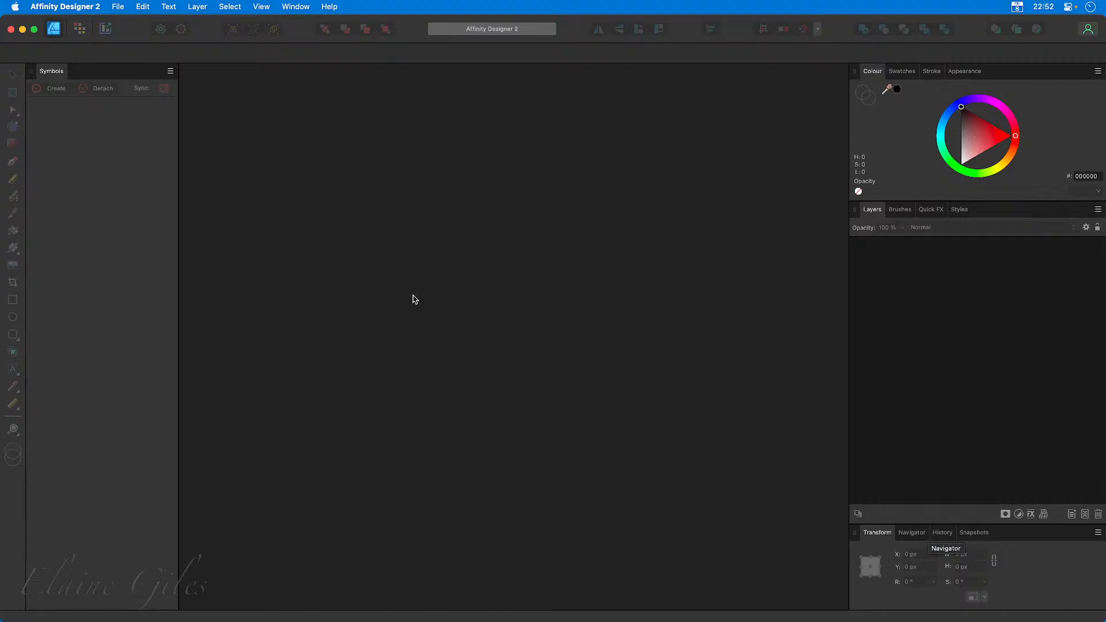
# Relaunch Affinity Designer 2 through Clear User Data, clear the preselected items, dismiss the New Document window and maximise the workspace.
pyautogui.press('super+q')
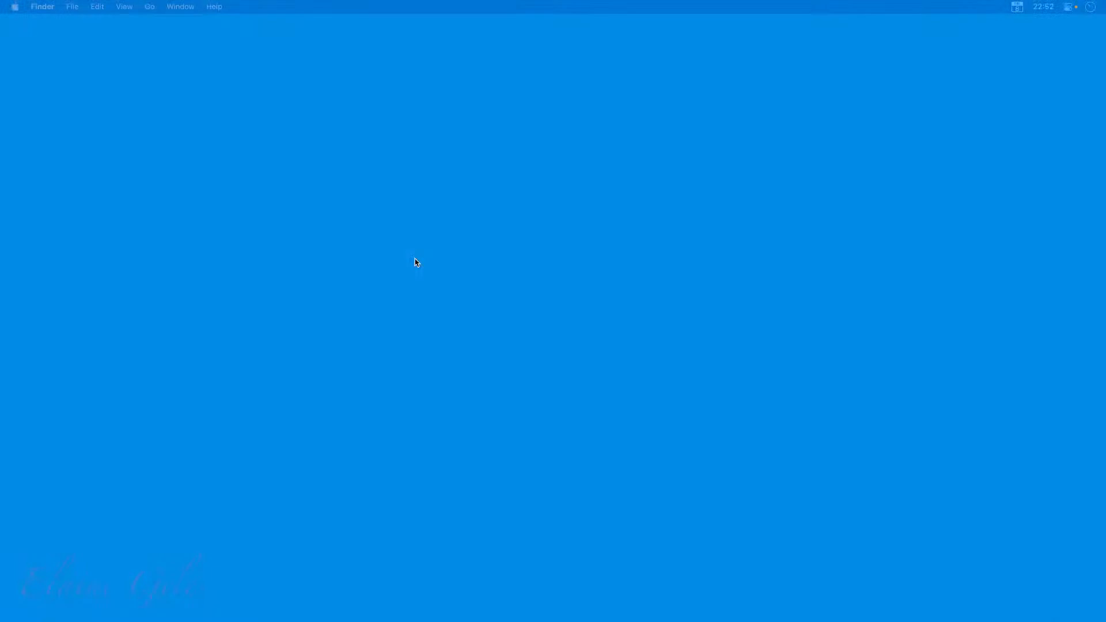
pyautogui.hotkey('alt', 'space')
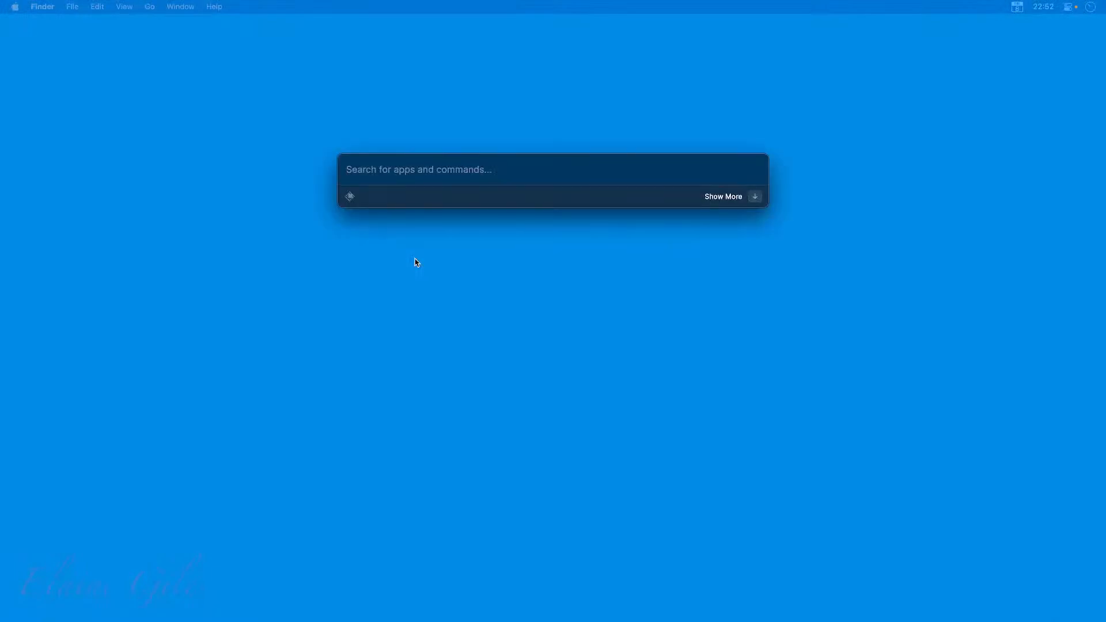
pyautogui.write('Design')
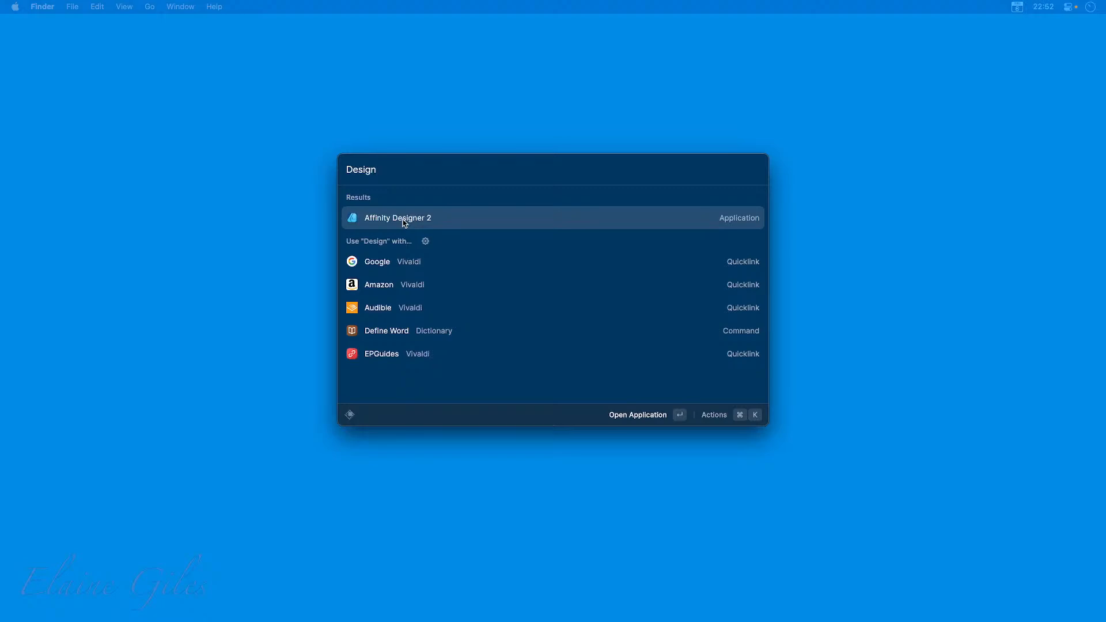
pyautogui.press('Return')
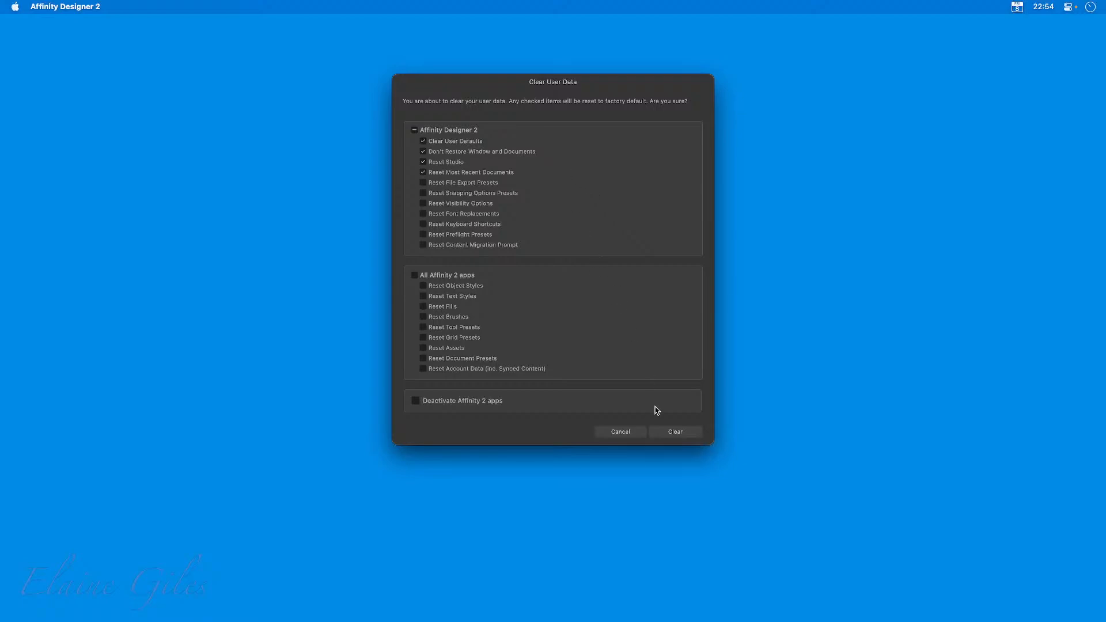
pyautogui.click(676, 431)
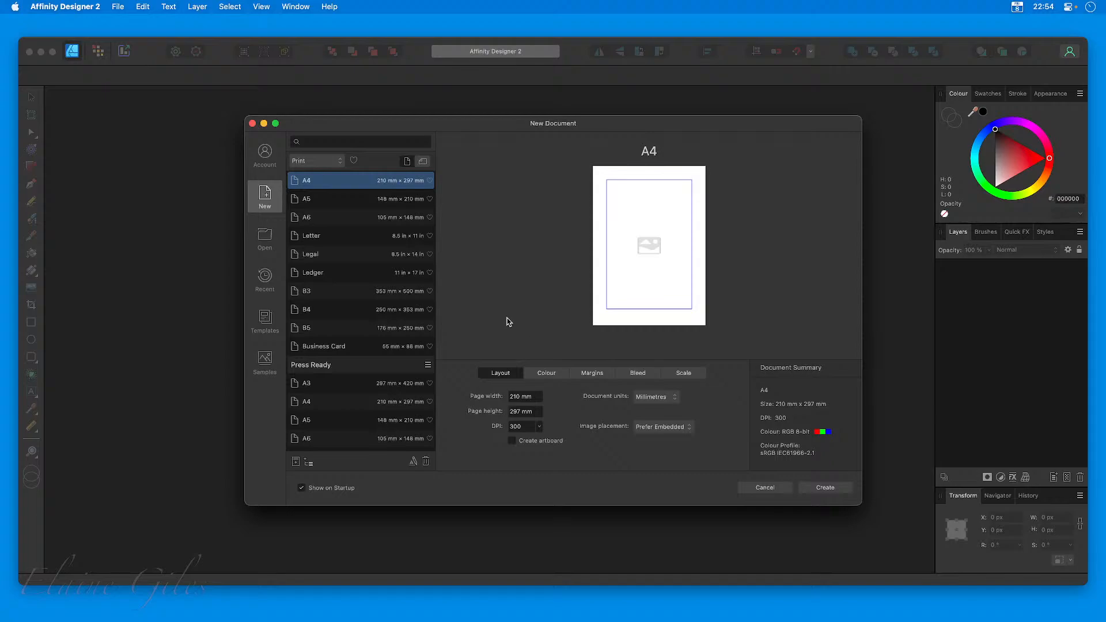
pyautogui.click(252, 123)
pyautogui.doubleClick(217, 54)
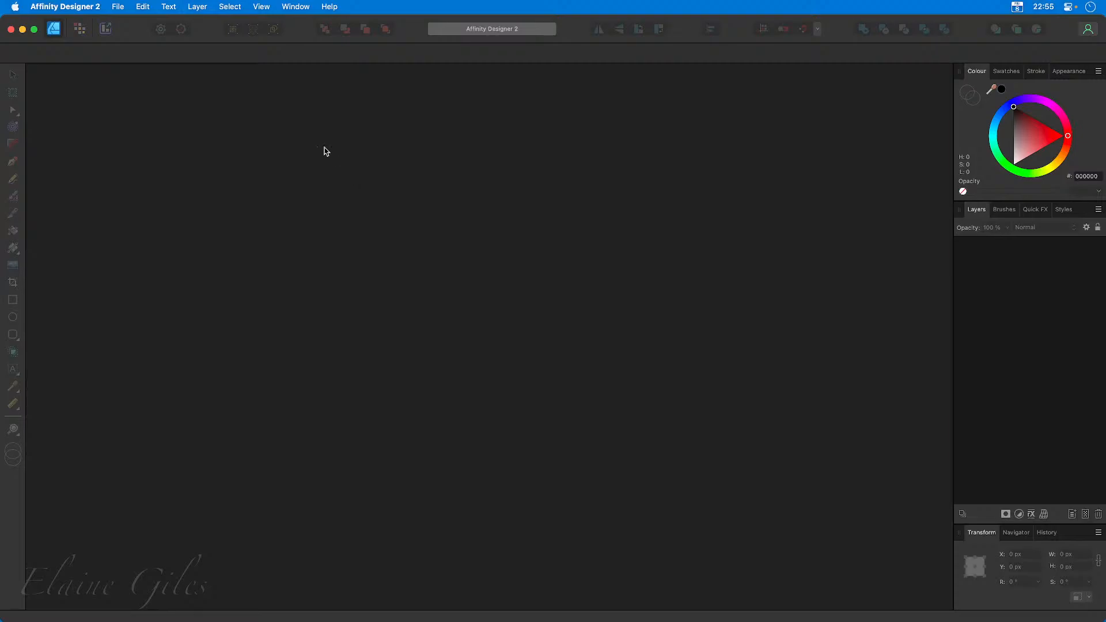
# Open the Shortcuts settings and start saving the shortcut set into the Affinity Designer > _Keyboard Shortcuts folder.
pyautogui.click(68, 5)
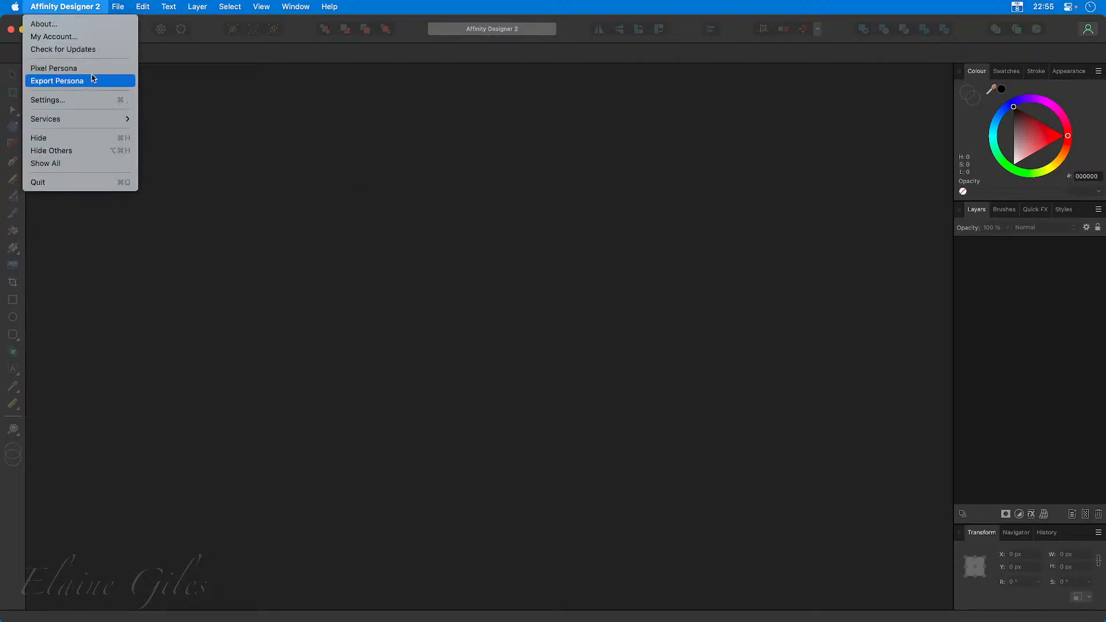
pyautogui.click(386, 173)
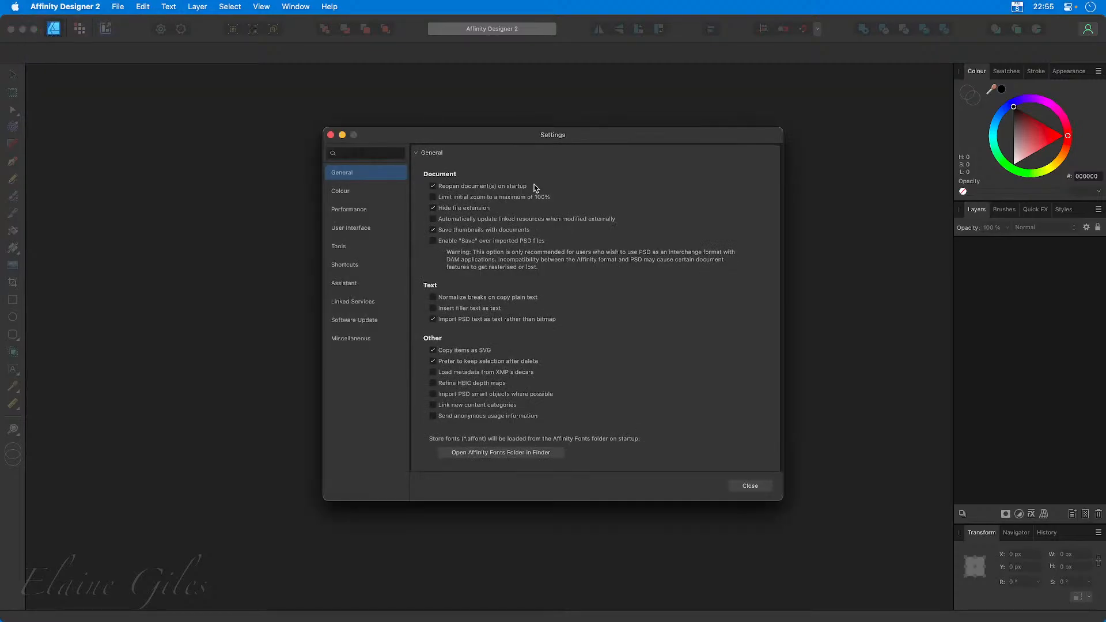
pyautogui.click(358, 265)
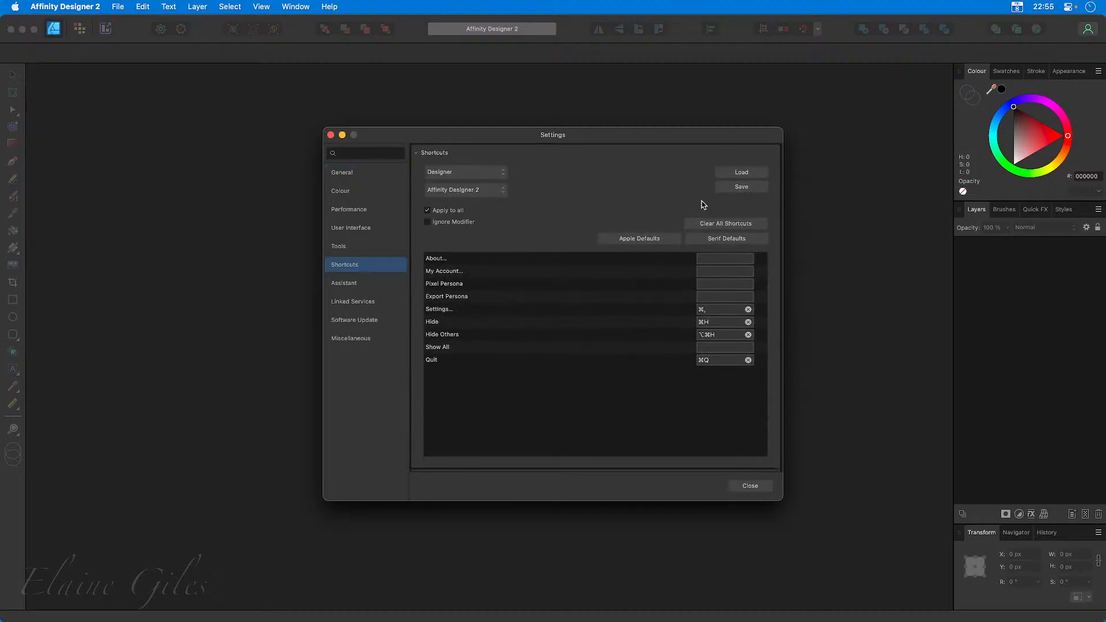
pyautogui.click(749, 185)
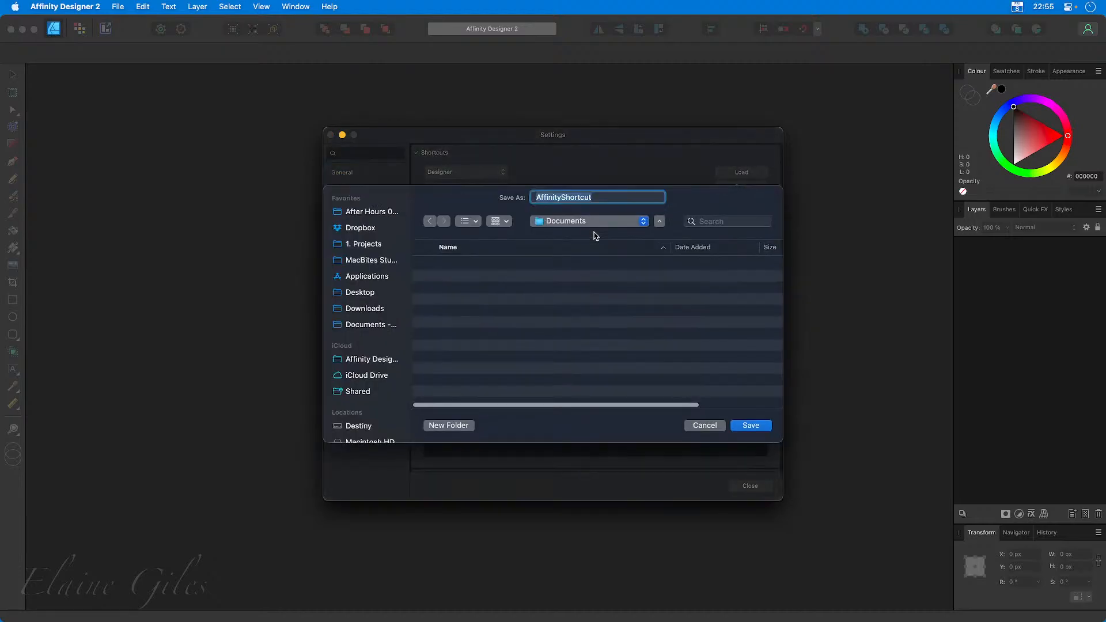
pyautogui.click(367, 230)
pyautogui.doubleClick(465, 320)
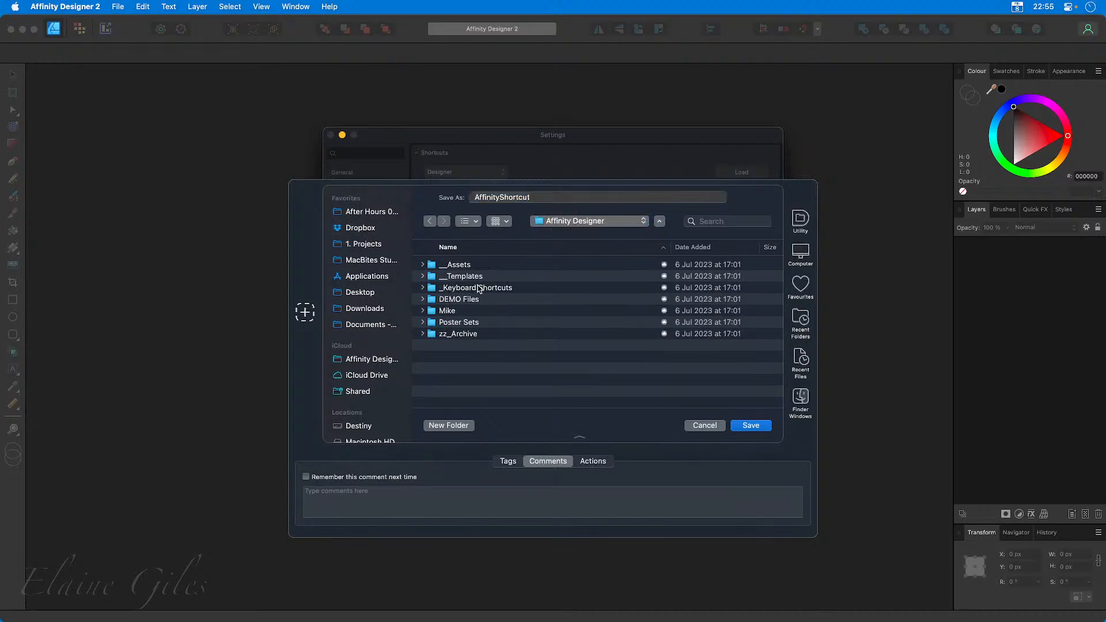
pyautogui.doubleClick(486, 289)
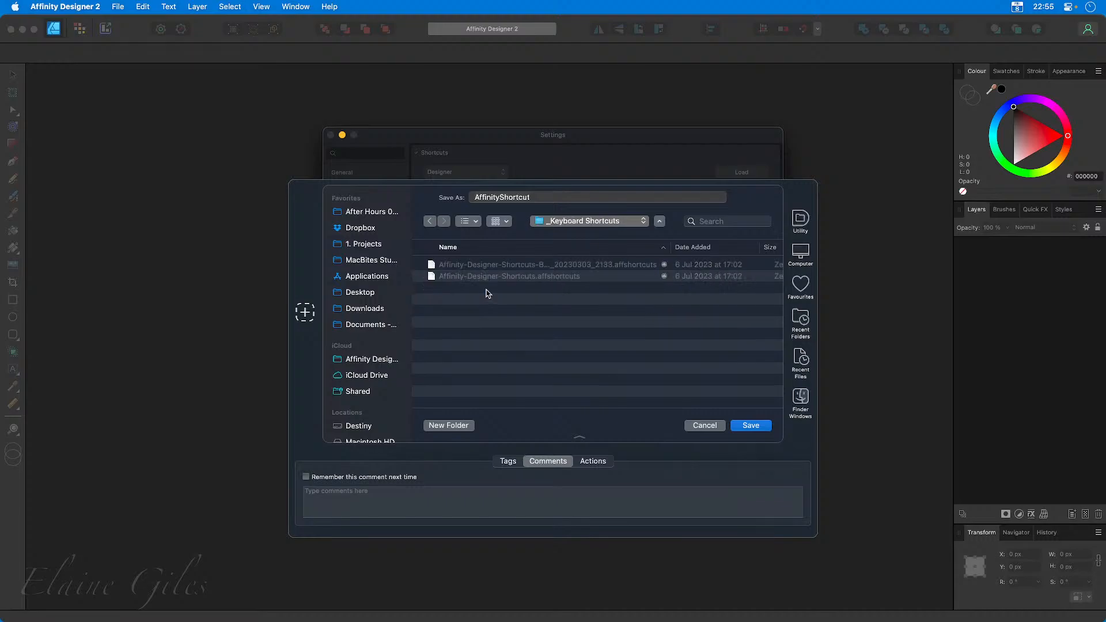
# Name the file Affinity Designer Shortcuts - Defaults, save the shortcut set and close the settings.
pyautogui.doubleClick(533, 197)
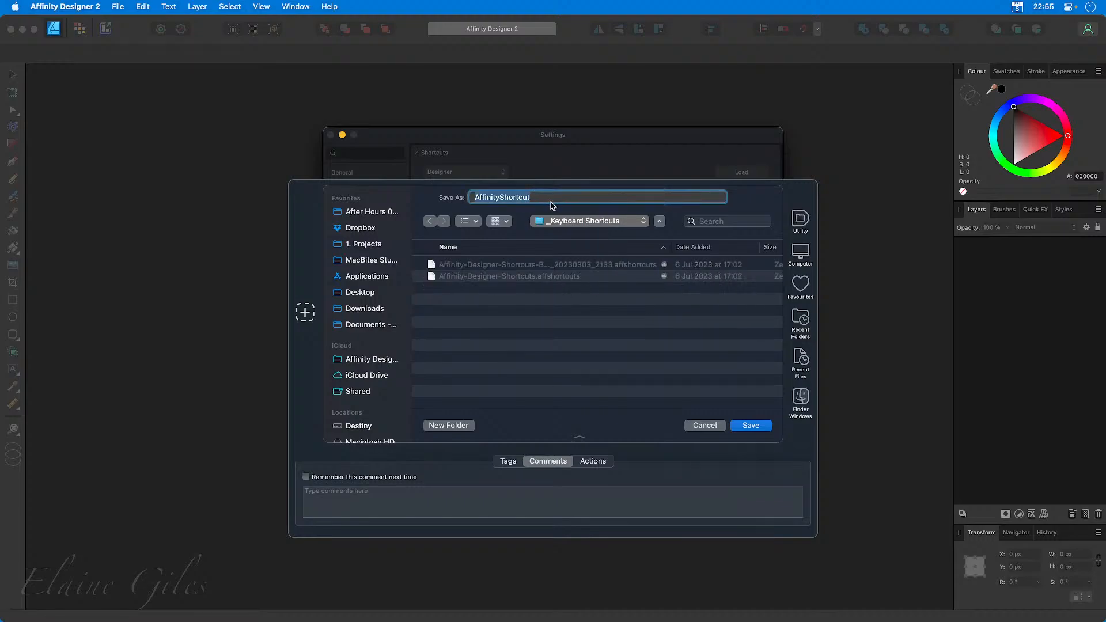
pyautogui.click(523, 197)
pyautogui.click(499, 197)
pyautogui.write('Designer Shortcuts - Defaults')
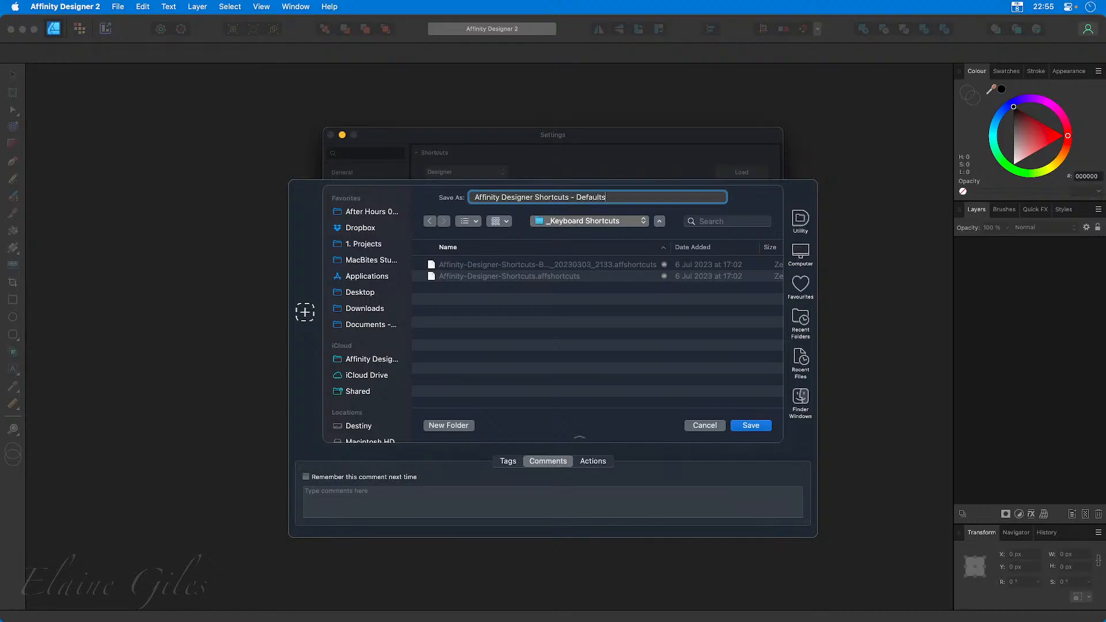
pyautogui.press('Return')
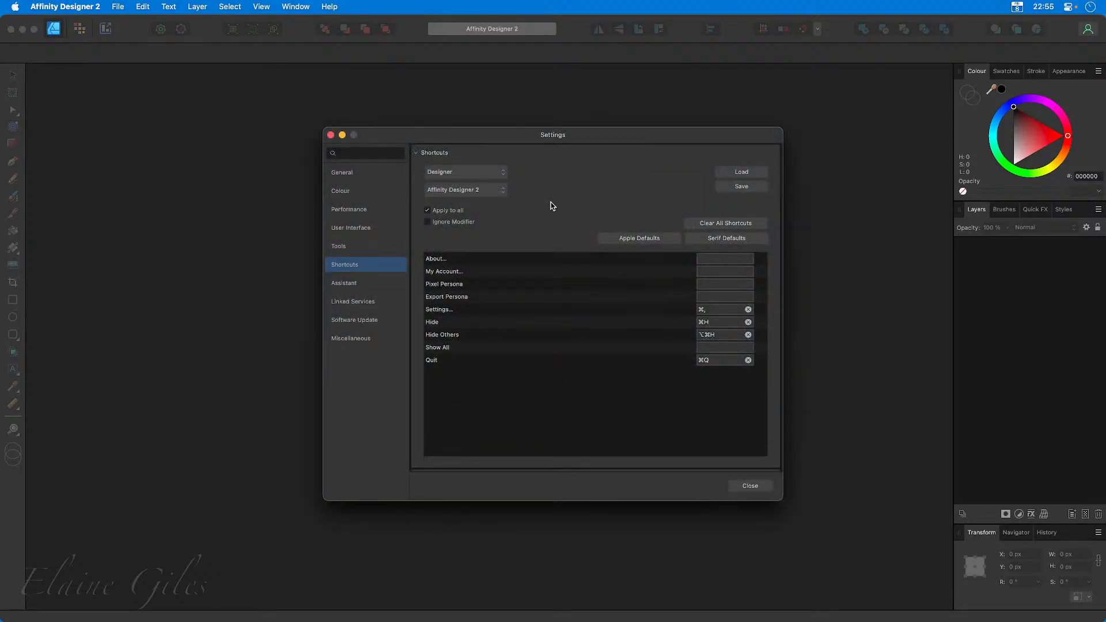
pyautogui.click(331, 136)
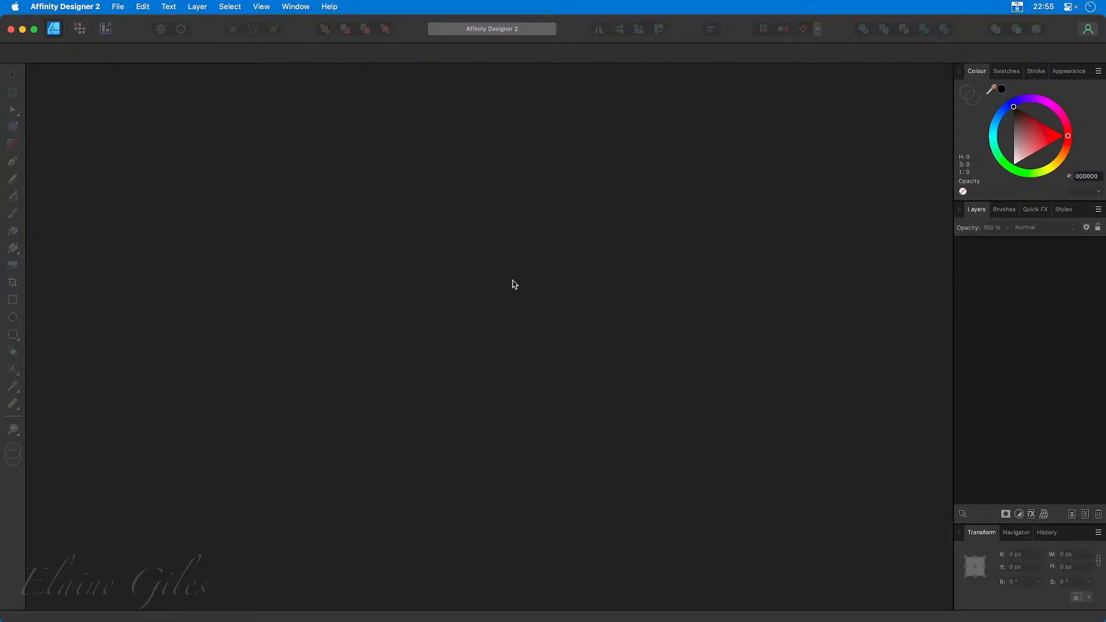
# Save the current studio layout as a studio preset named Default.
pyautogui.click(299, 6)
pyautogui.moveTo(345, 217)
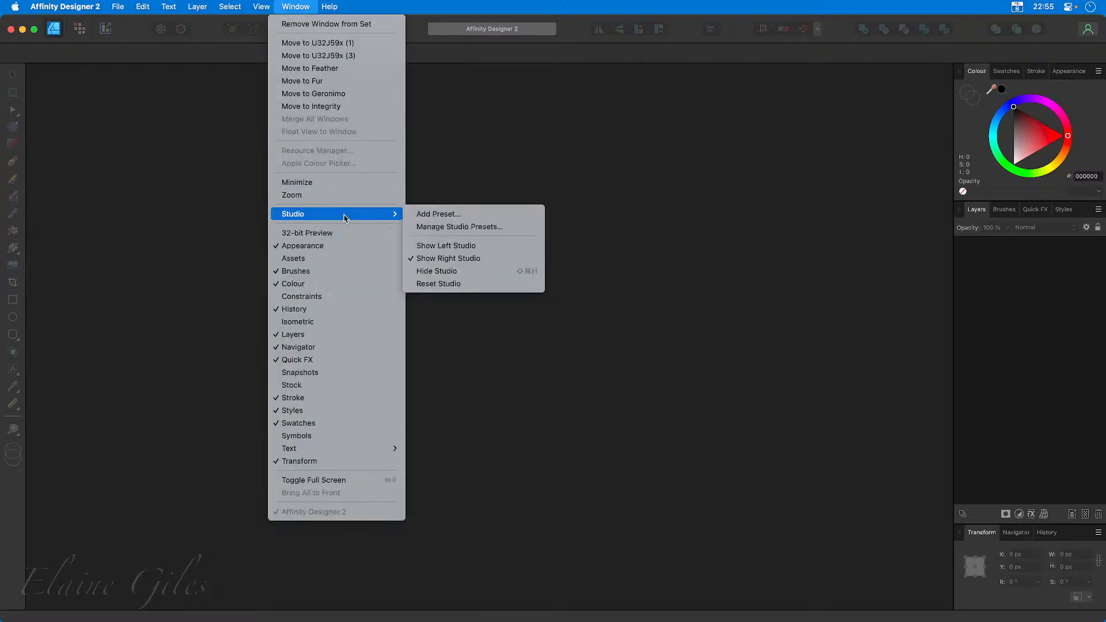
pyautogui.click(503, 219)
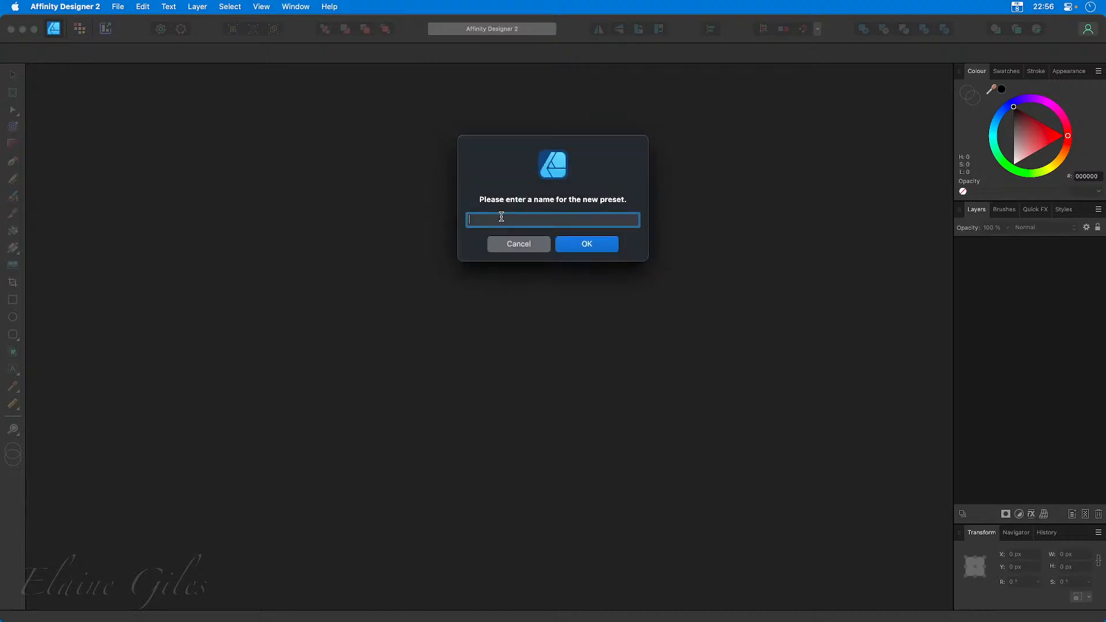
pyautogui.write('Default')
pyautogui.press('Return')
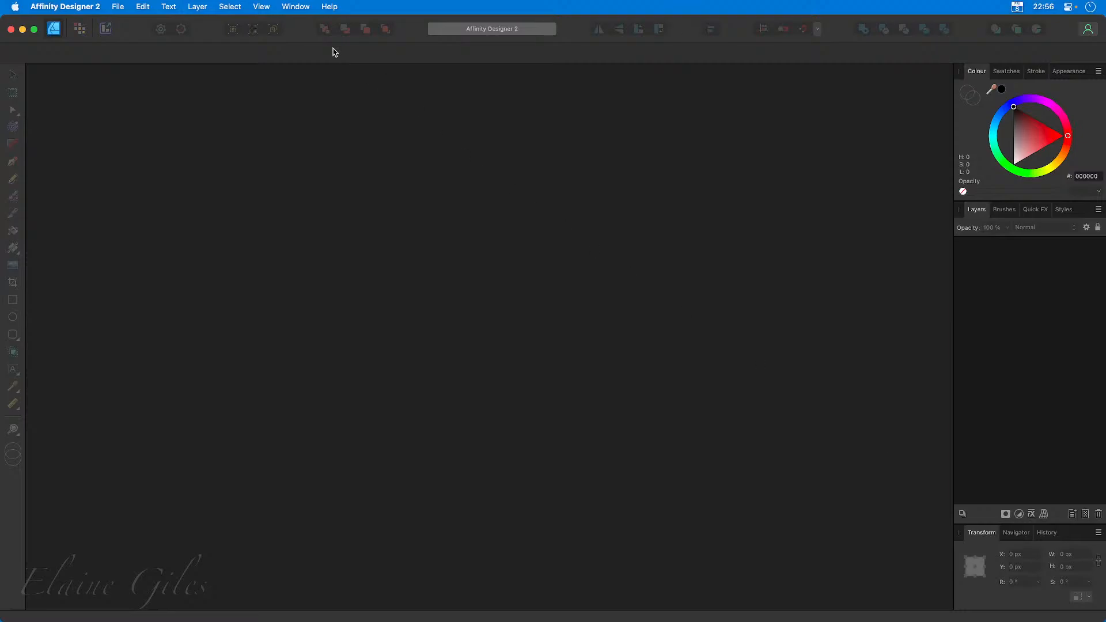
# Show the Snapshots panel and bring the Transform panel in the same group to the front.
pyautogui.click(297, 8)
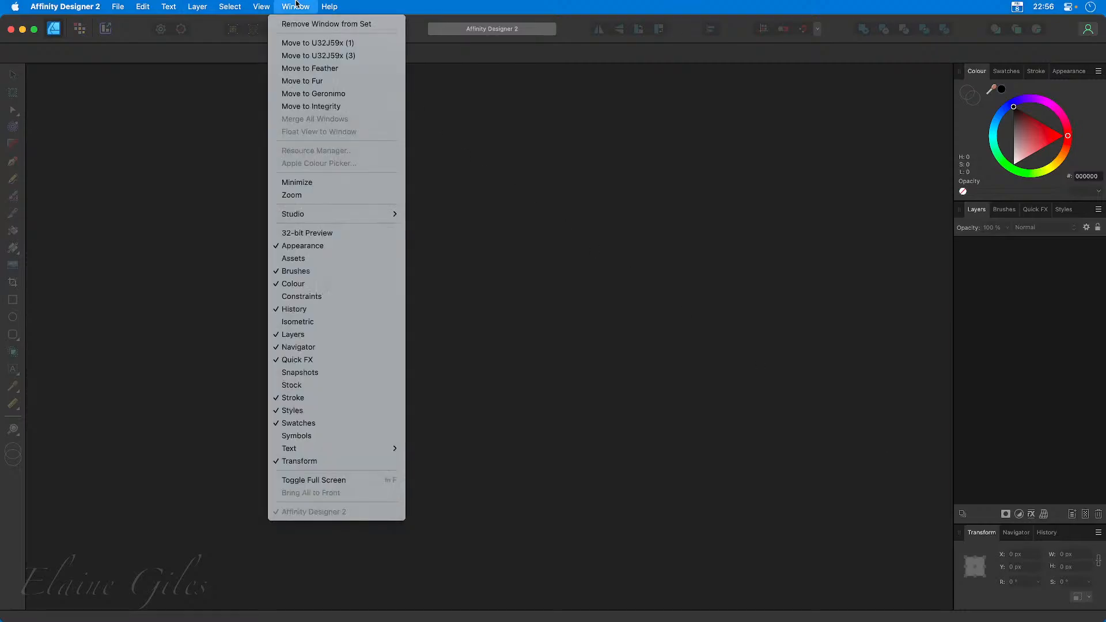
pyautogui.click(312, 373)
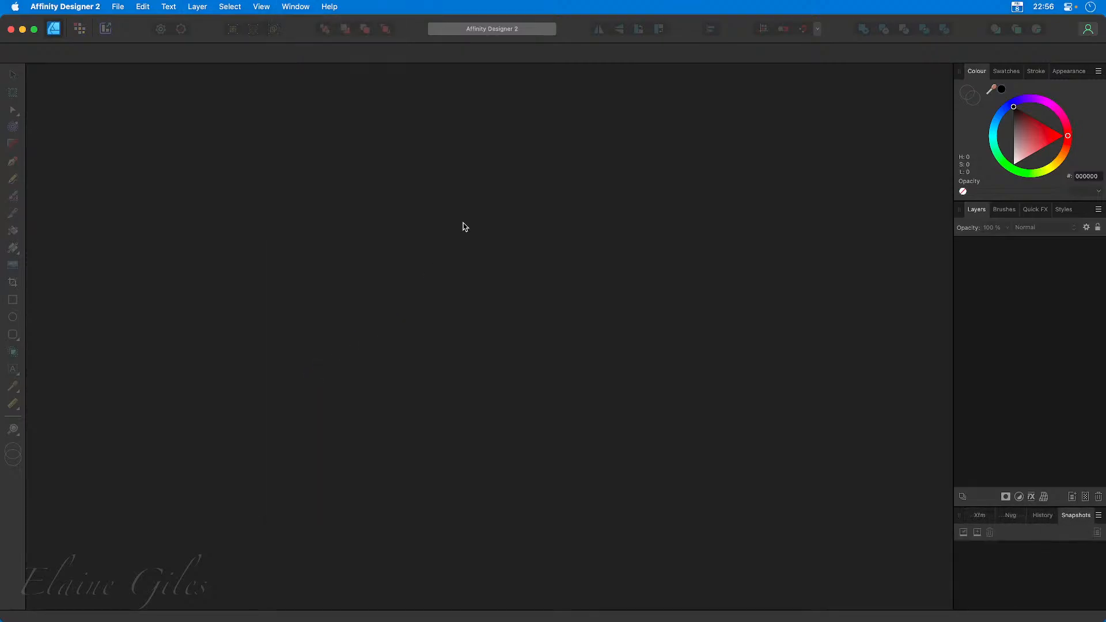
pyautogui.click(979, 515)
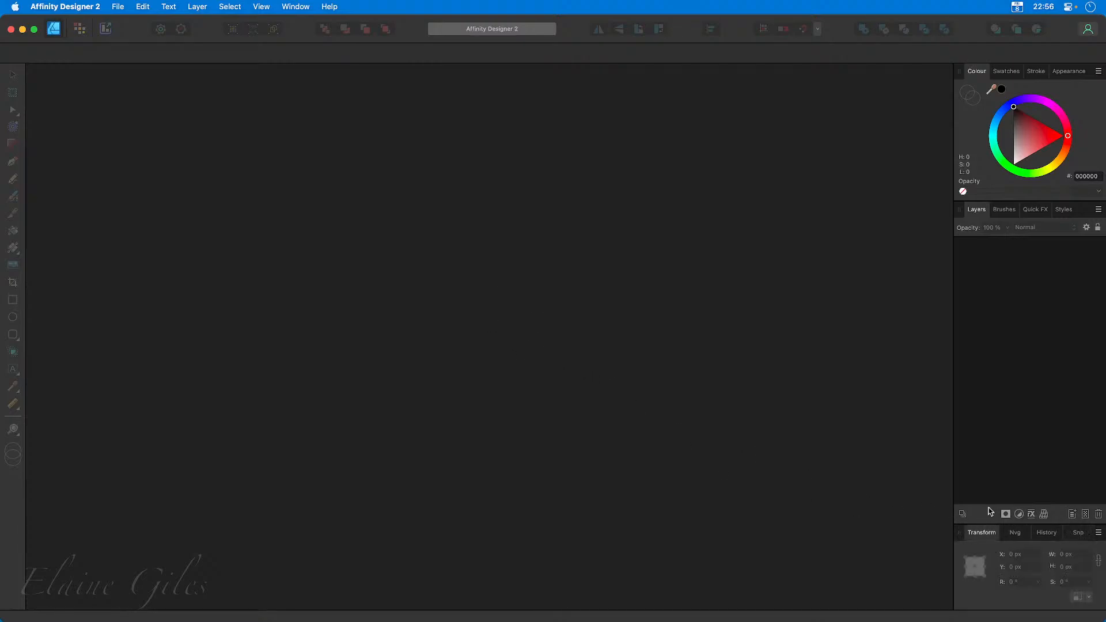
# Show the Assets and Symbols panels, dock Symbols beside Assets, and bring Assets to the front.
pyautogui.click(289, 6)
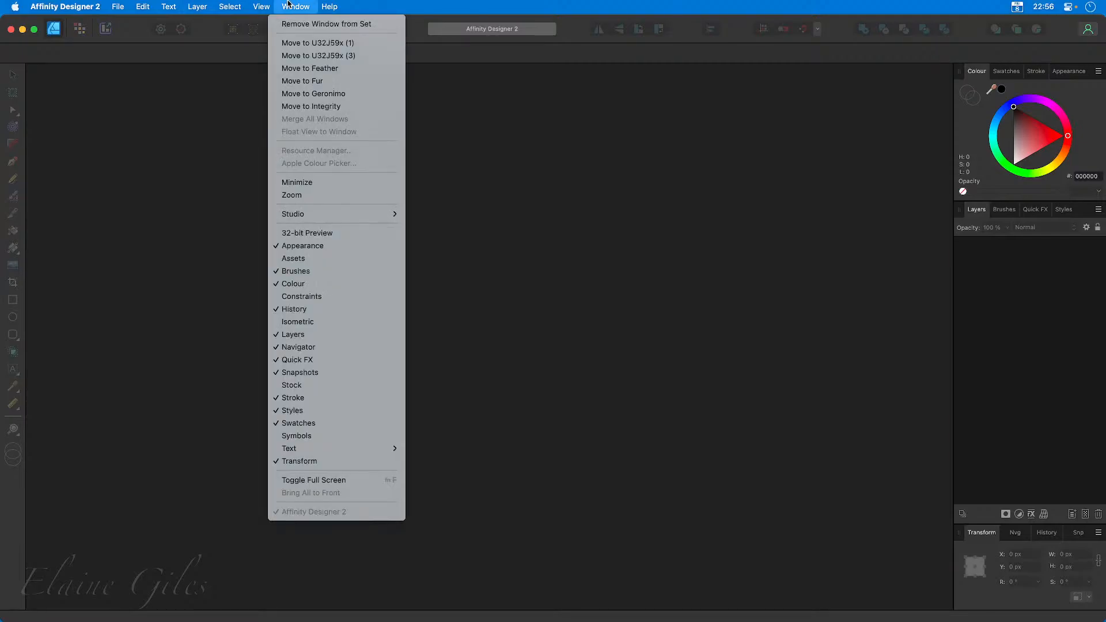
pyautogui.click(297, 257)
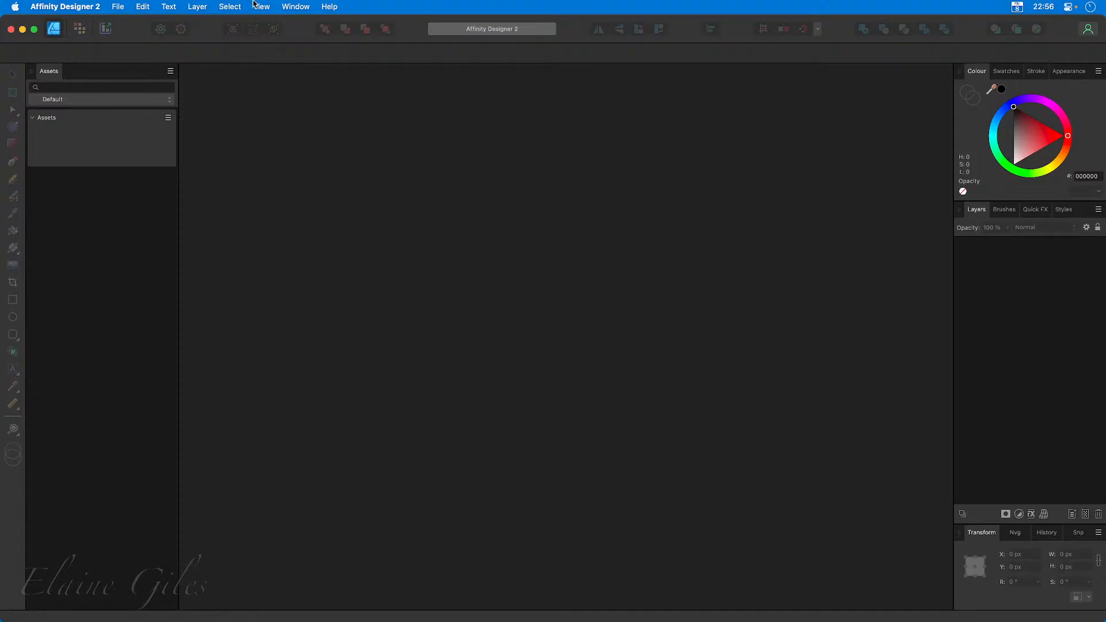
pyautogui.click(305, 5)
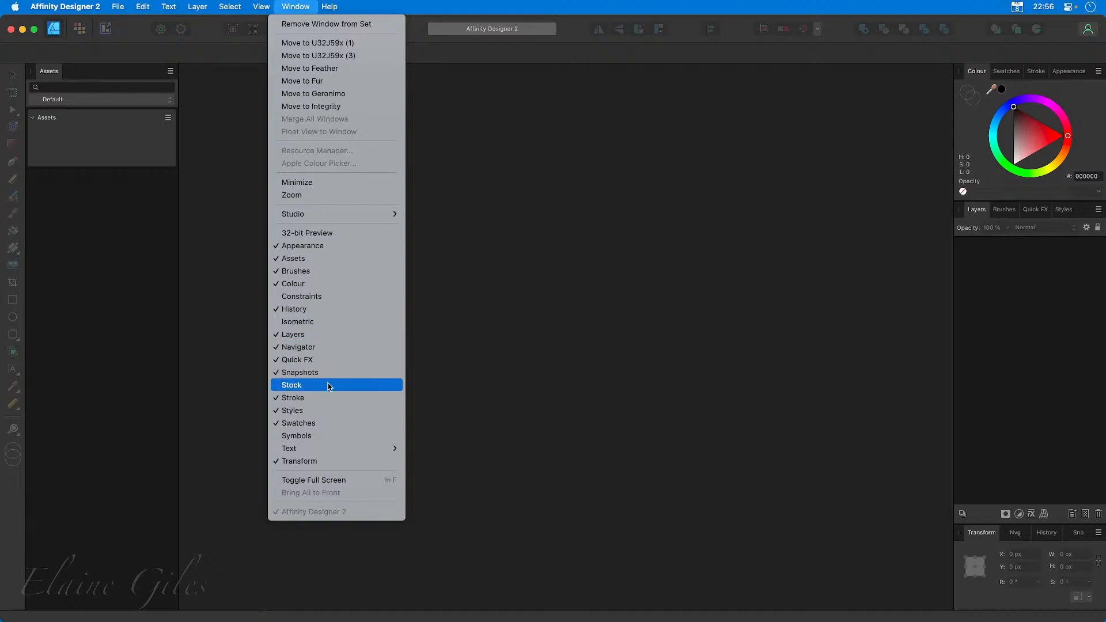
pyautogui.click(324, 438)
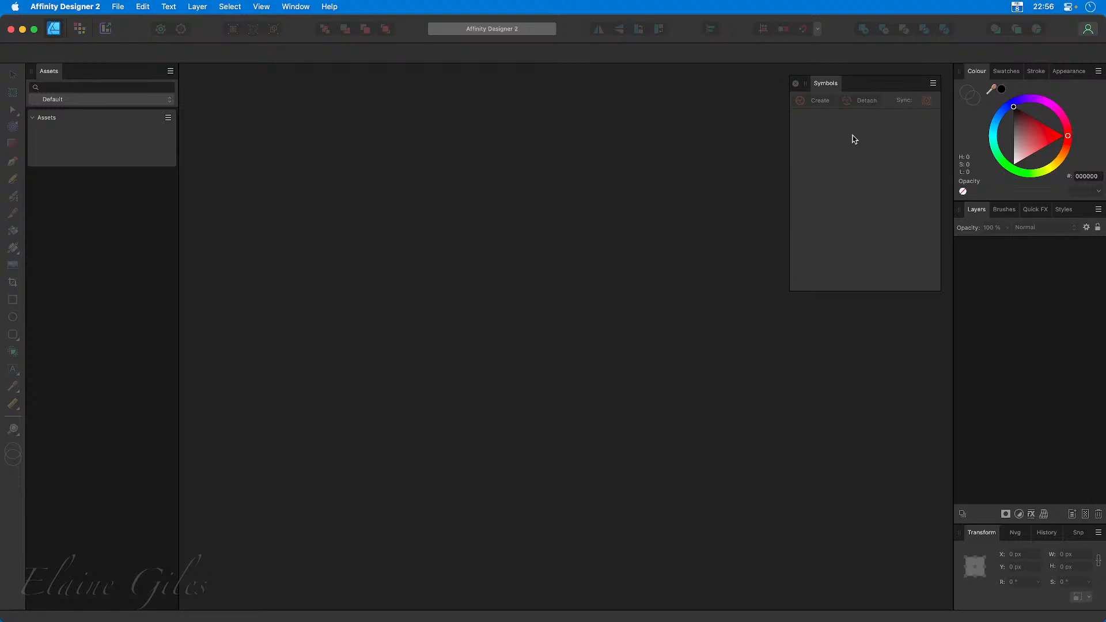
pyautogui.moveTo(827, 87); pyautogui.dragTo(92, 73)
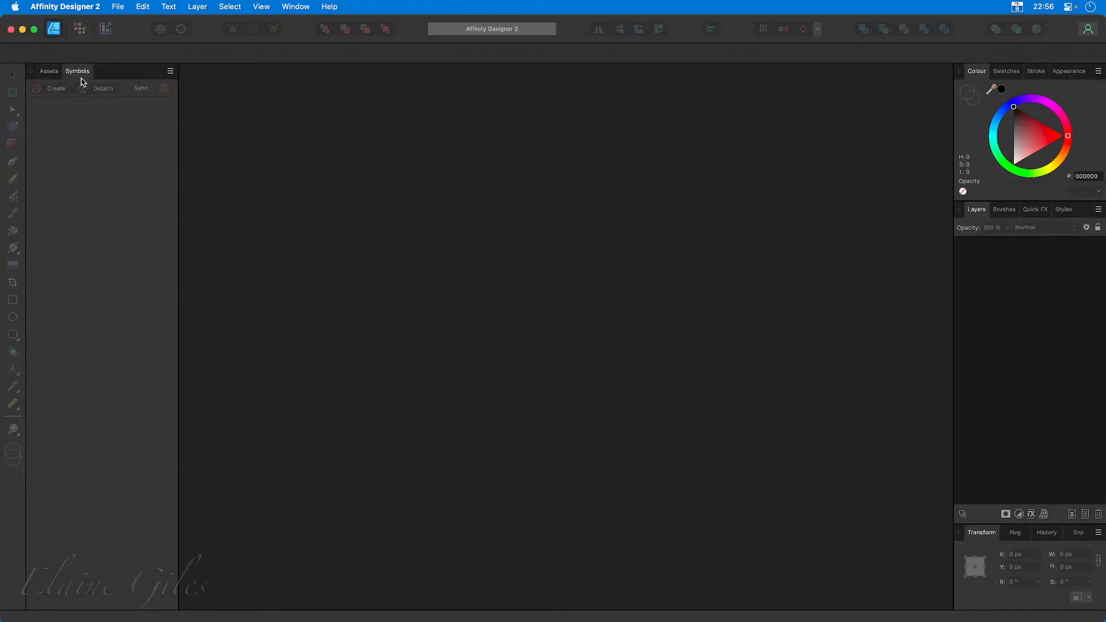
pyautogui.click(49, 71)
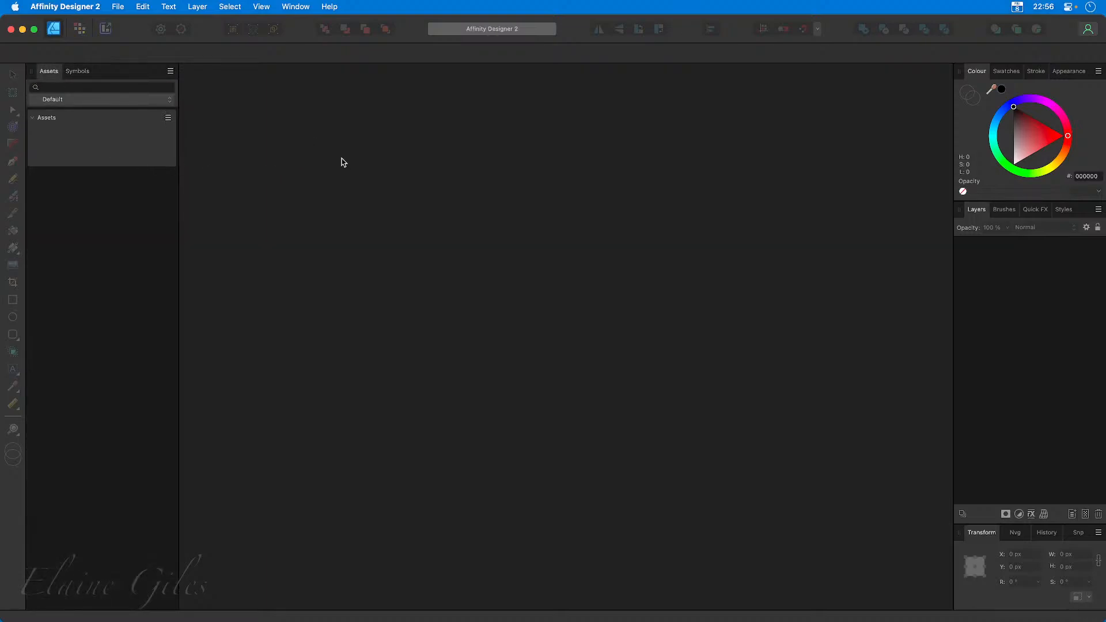
# Save the current studio layout as a studio preset named EKG Default.
pyautogui.click(298, 7)
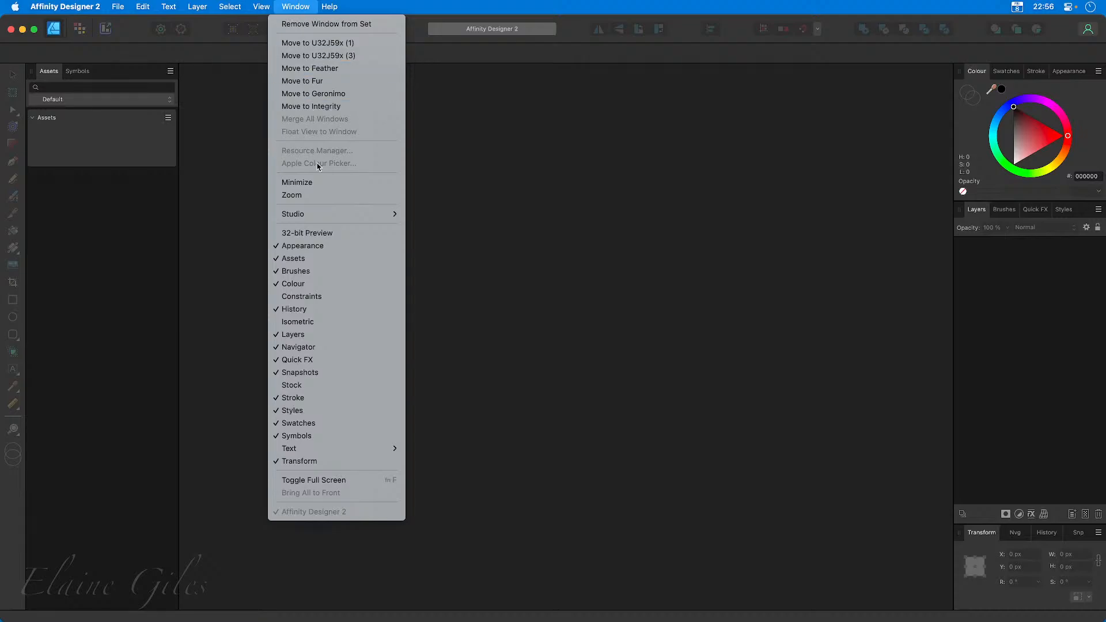
pyautogui.moveTo(334, 217)
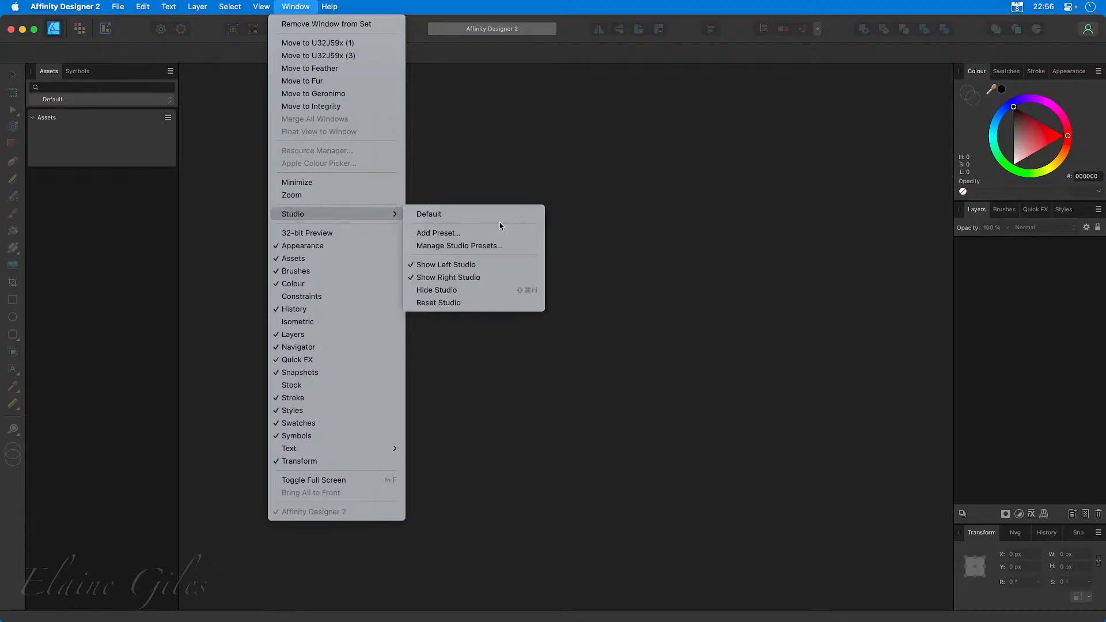
pyautogui.click(454, 233)
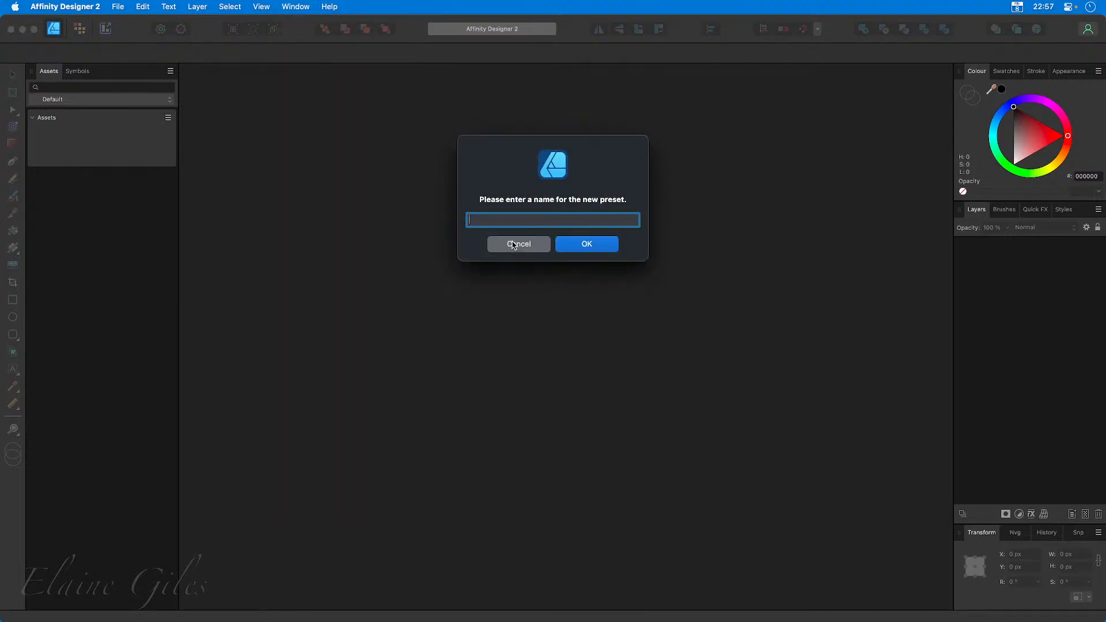
pyautogui.write('EKG Default')
pyautogui.press('Return')
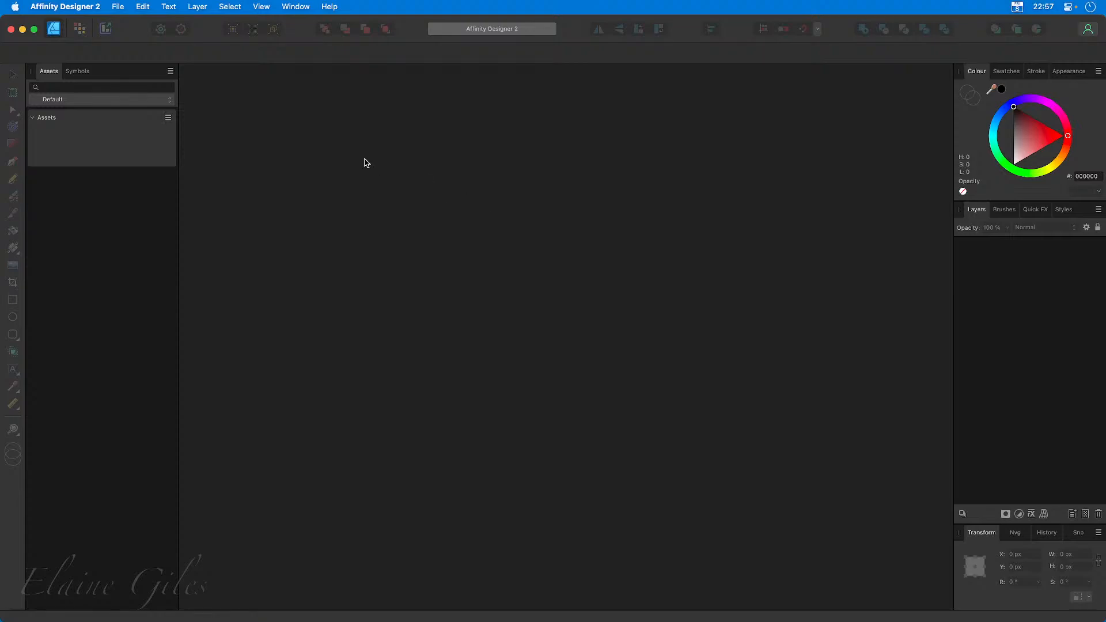
# Apply the Default studio preset and switch back to the EKG Default preset.
pyautogui.click(297, 6)
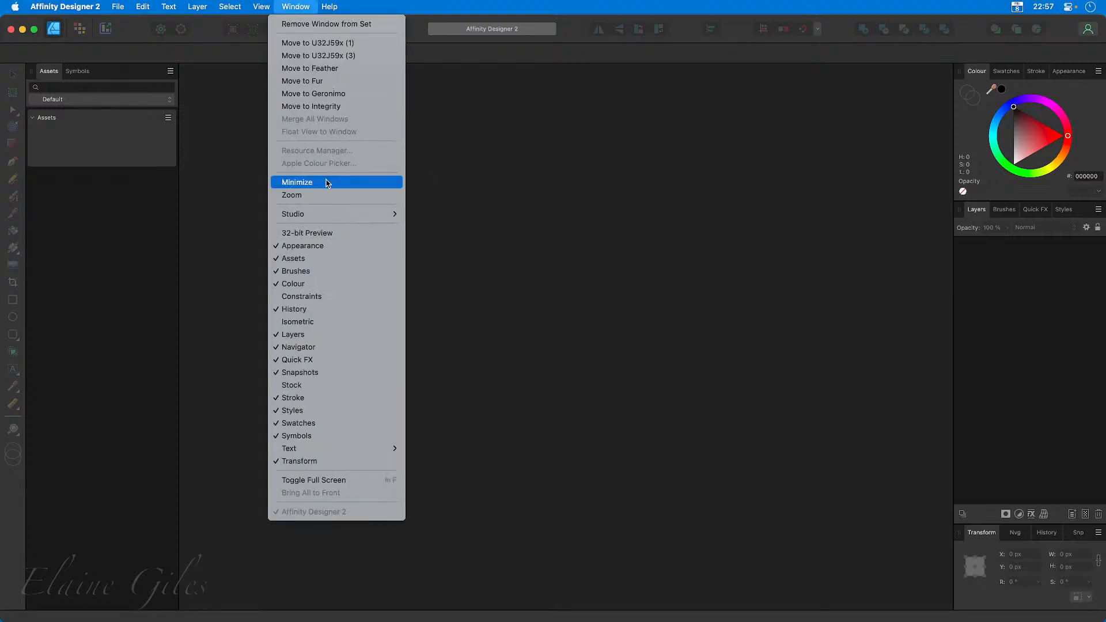
pyautogui.moveTo(334, 214)
pyautogui.click(440, 213)
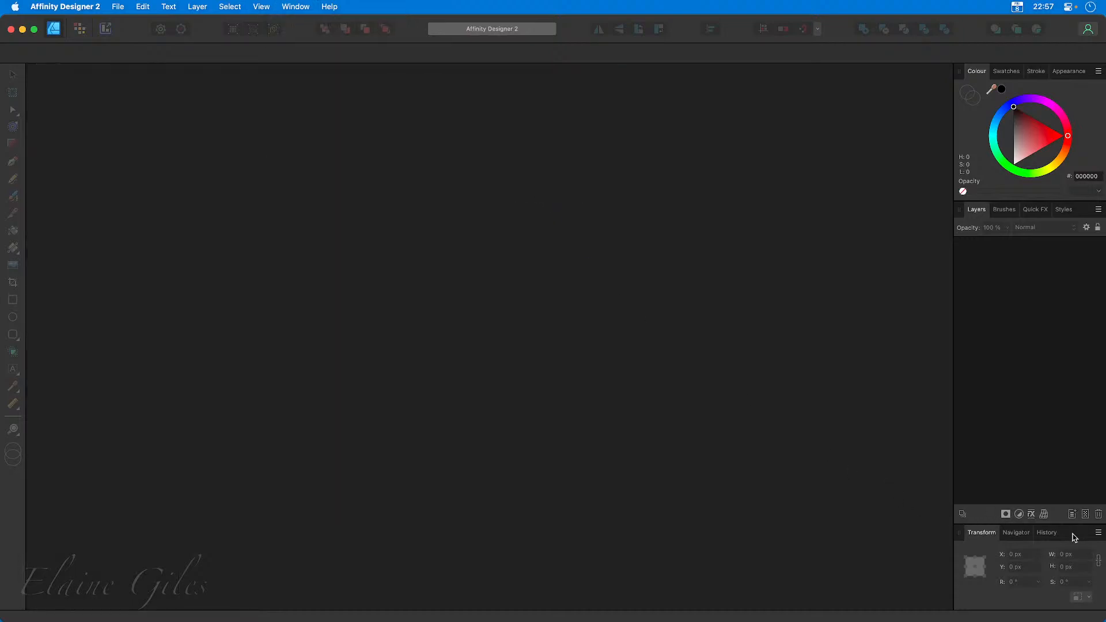
pyautogui.click(295, 6)
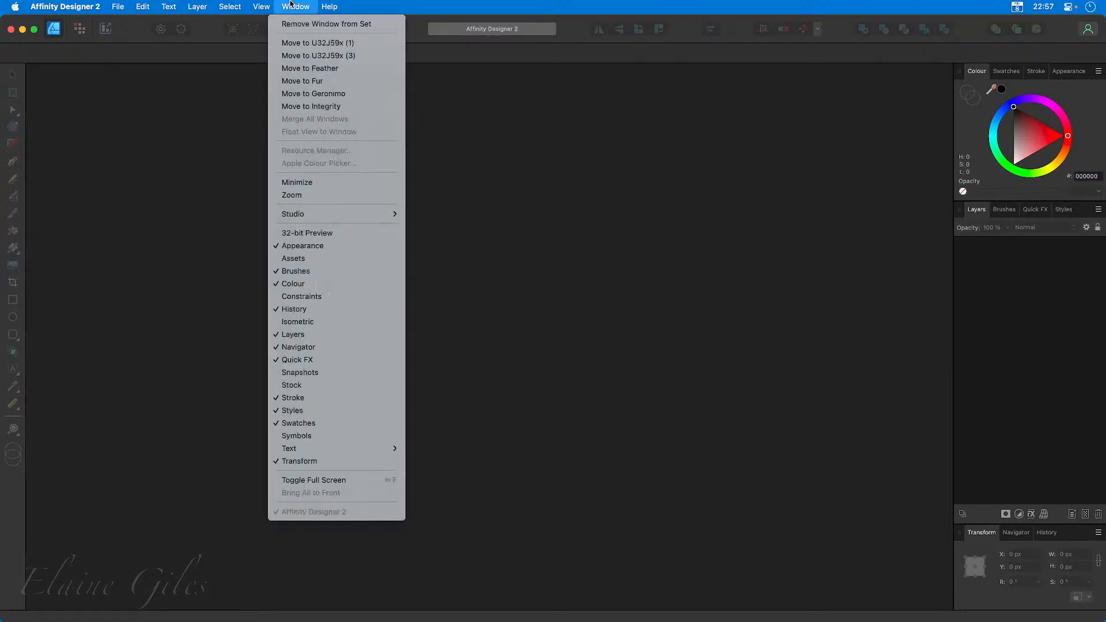
pyautogui.moveTo(339, 213)
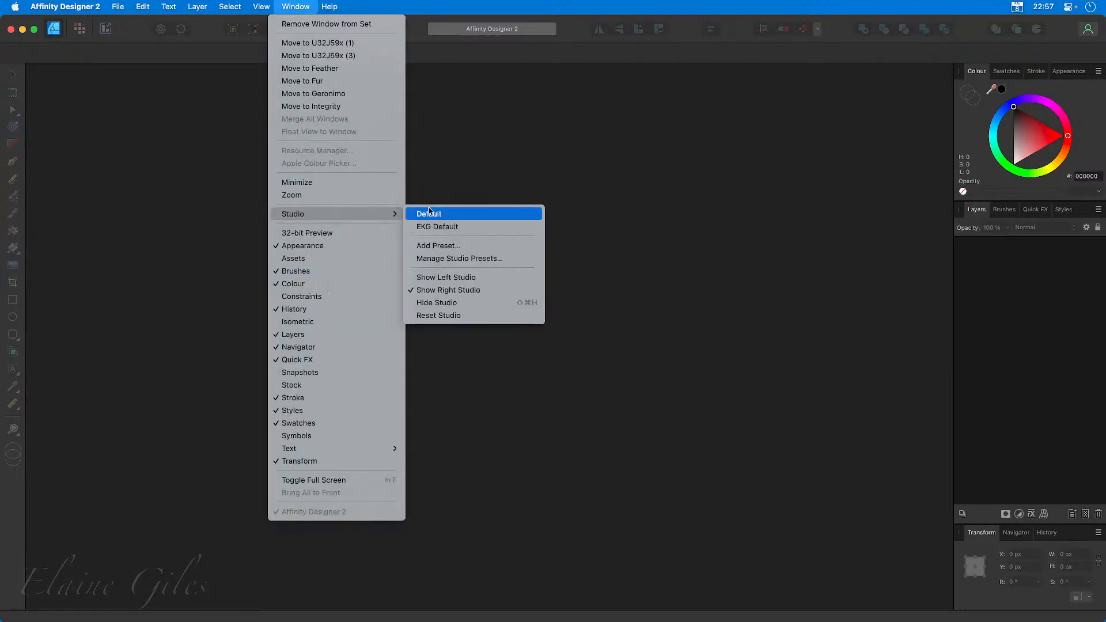
pyautogui.click(443, 229)
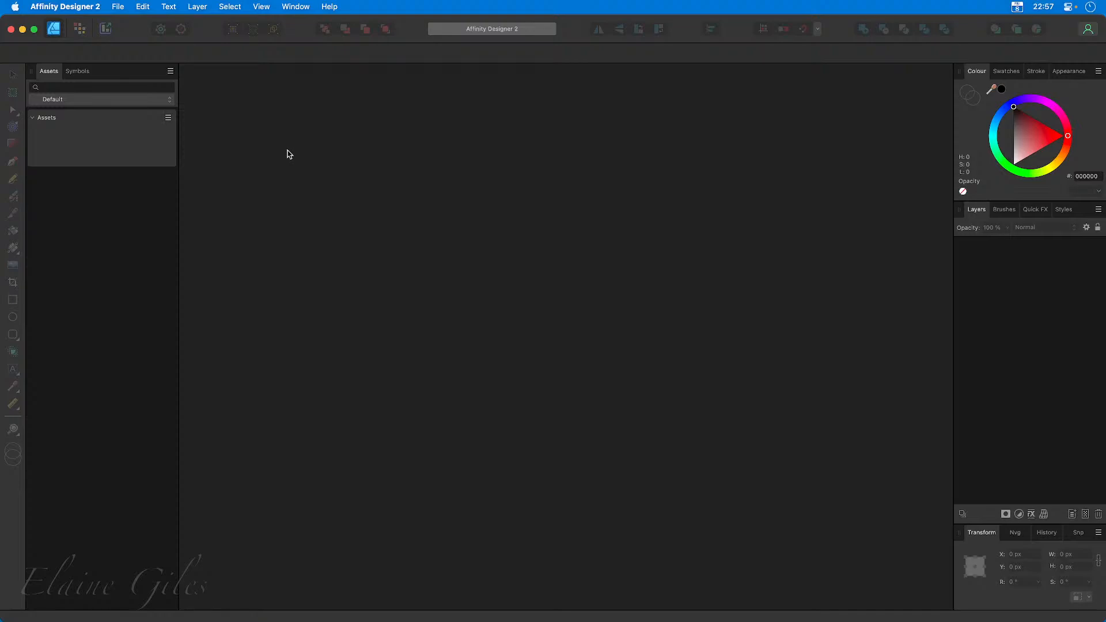
# Display the Simply Flat Icons asset category and return to the Default category.
pyautogui.click(171, 100)
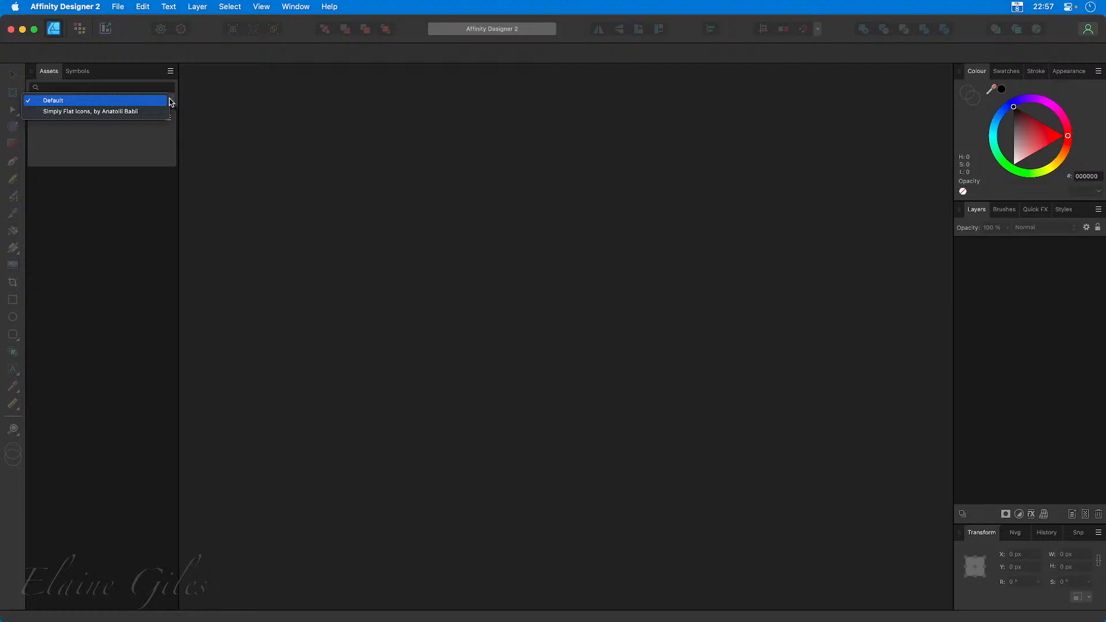
pyautogui.click(155, 111)
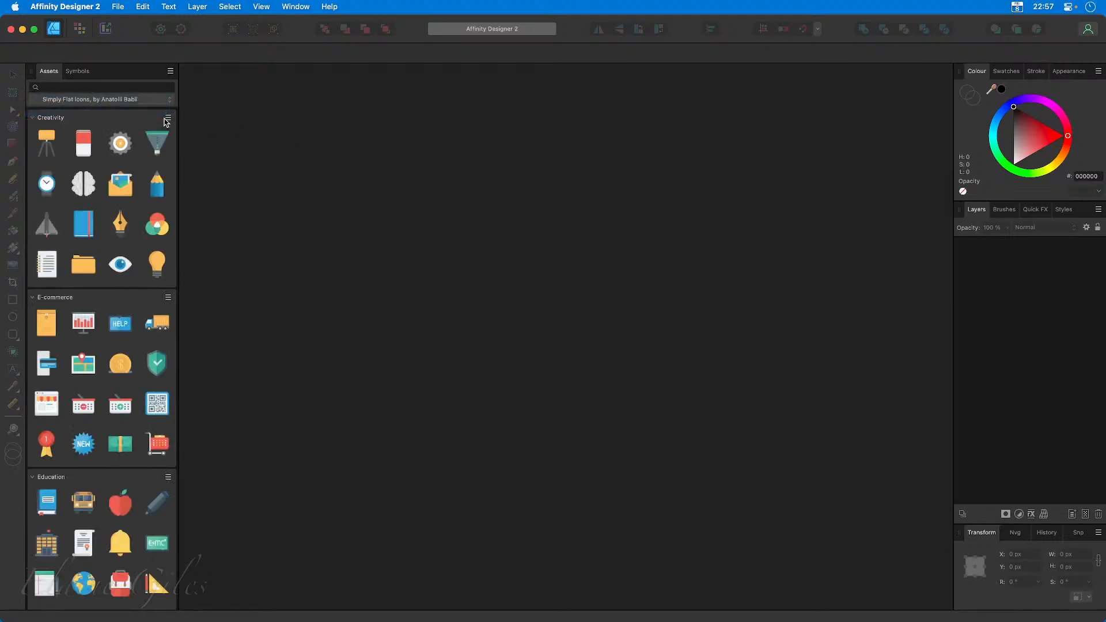
pyautogui.click(170, 102)
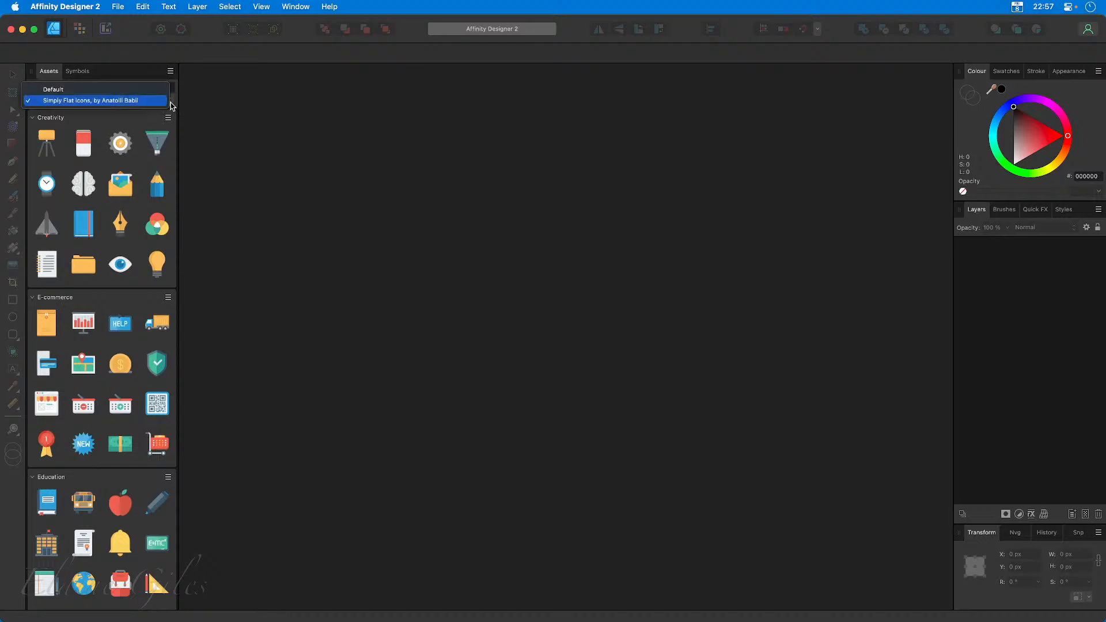
pyautogui.click(136, 89)
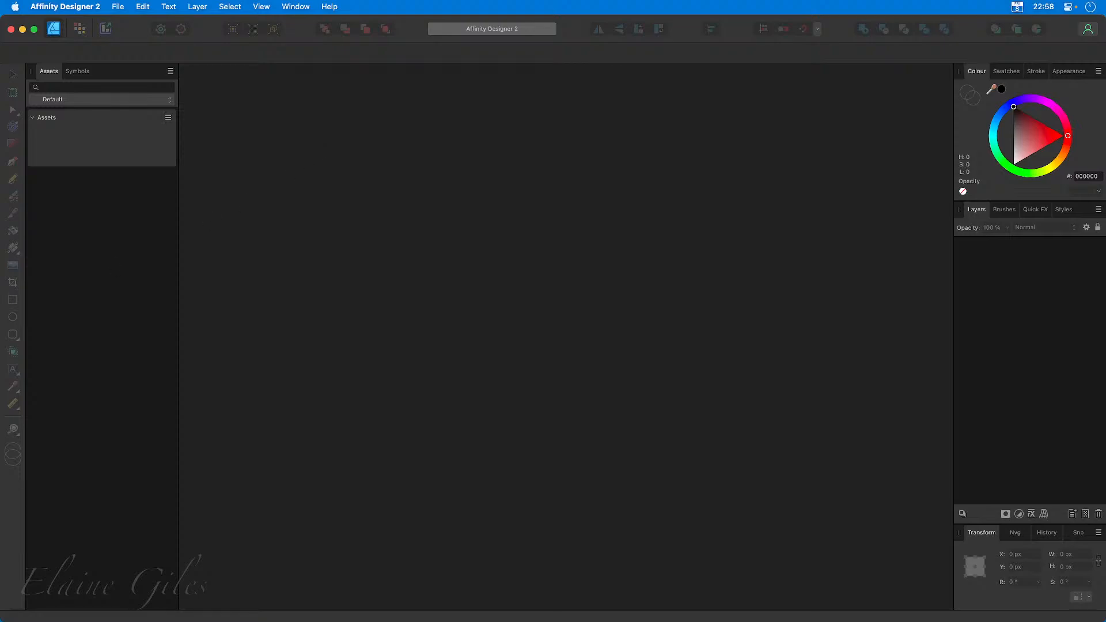
# Review the .afassets files in Finder's Affinity Assets folder and return to Affinity Designer 2.
pyautogui.moveTo(0, 446); pyautogui.dragTo(431, 48)
pyautogui.doubleClick(431, 51)
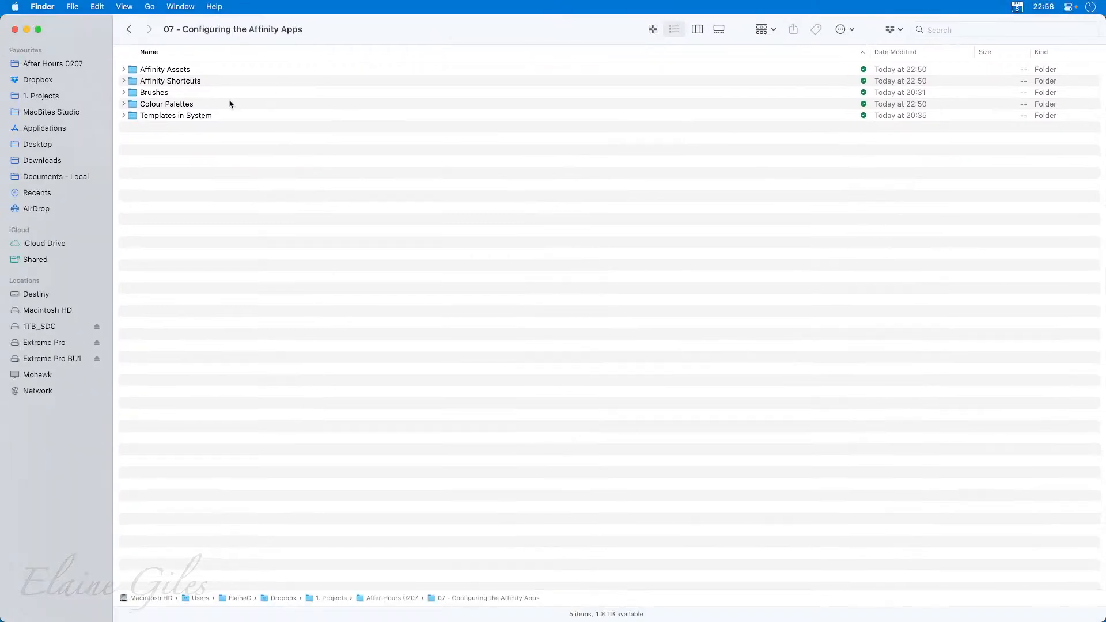
pyautogui.doubleClick(169, 74)
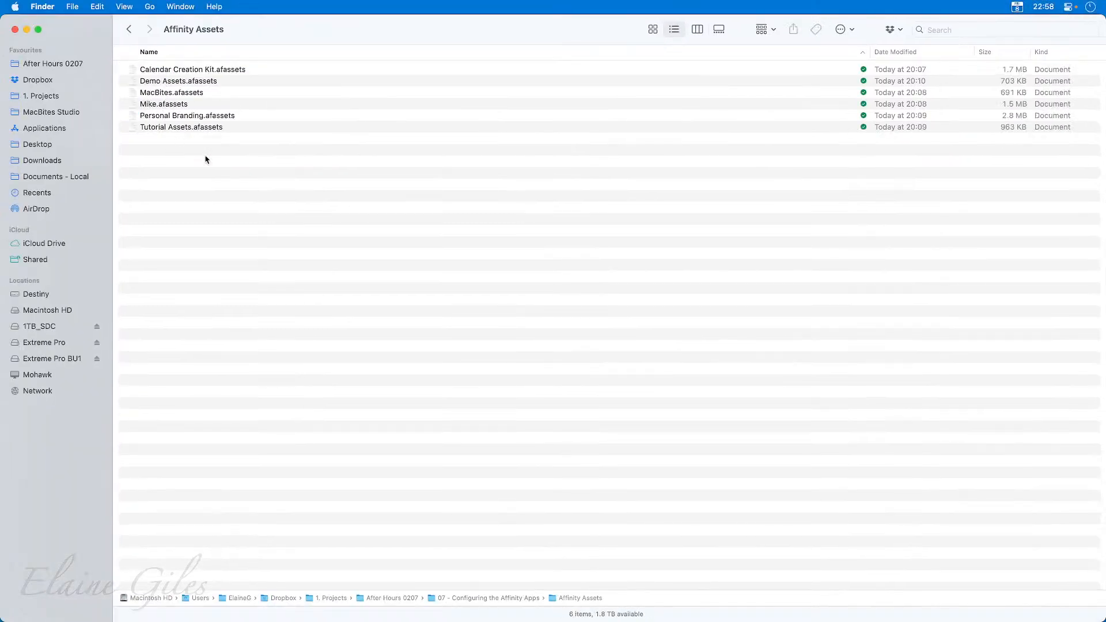
pyautogui.moveTo(261, 74); pyautogui.dragTo(257, 151)
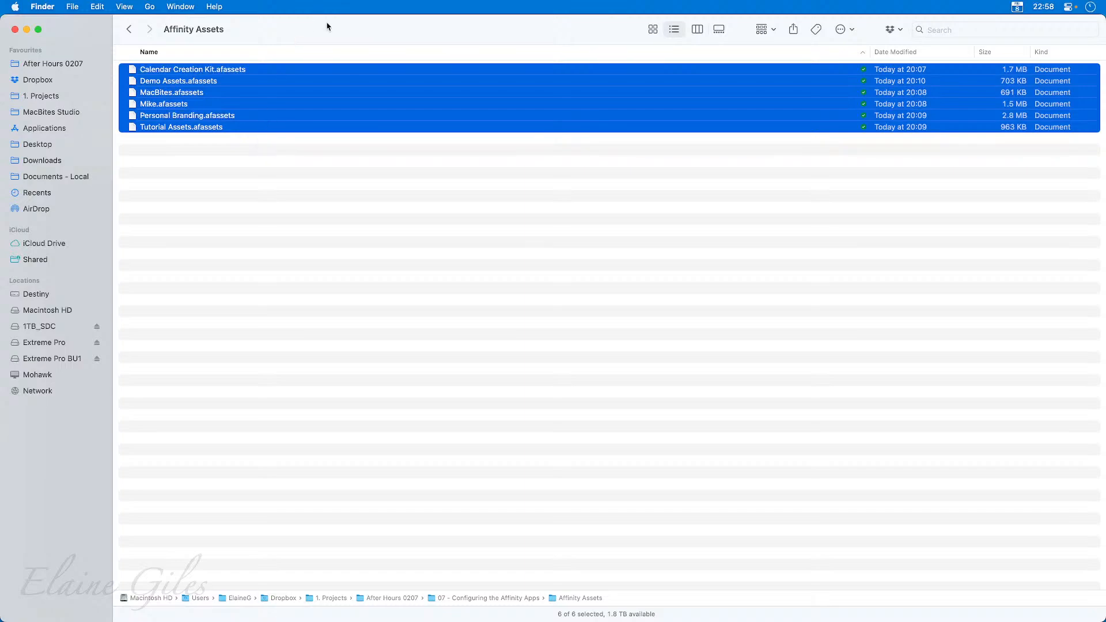
pyautogui.moveTo(328, 24); pyautogui.dragTo(0, 171)
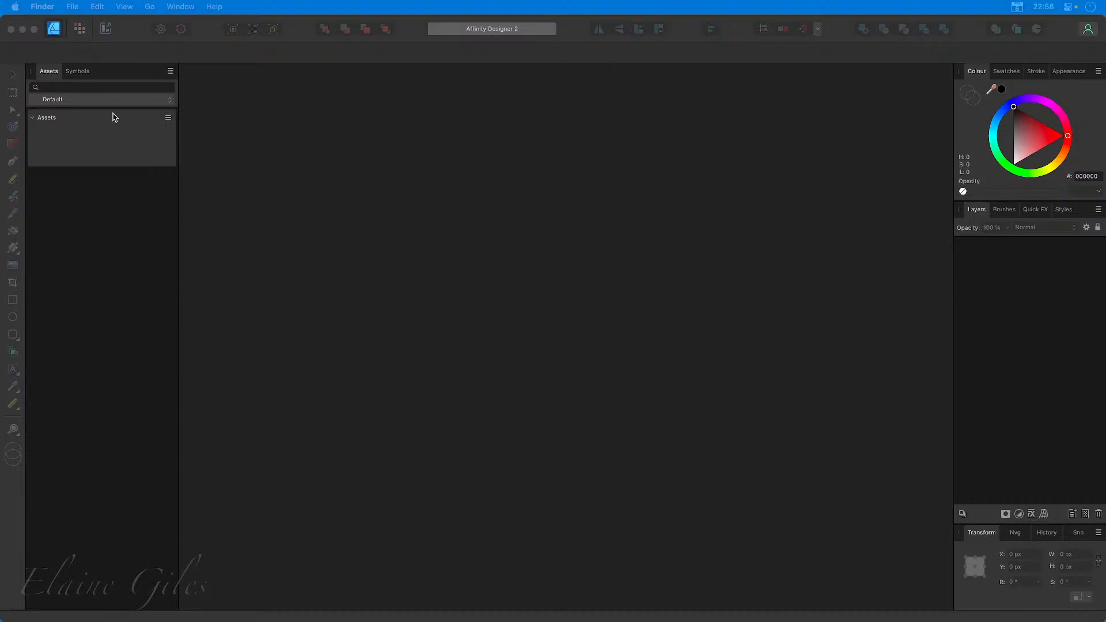
pyautogui.click(323, 124)
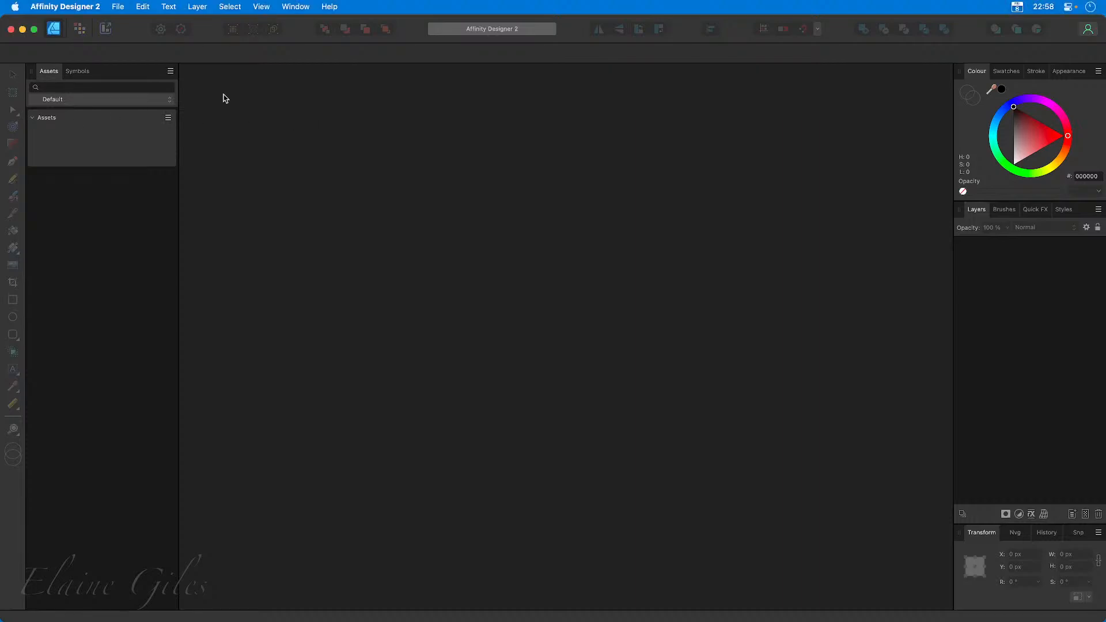
# Import MacBites.afassets from the Affinity Assets folder and show the assets as a list.
pyautogui.click(171, 72)
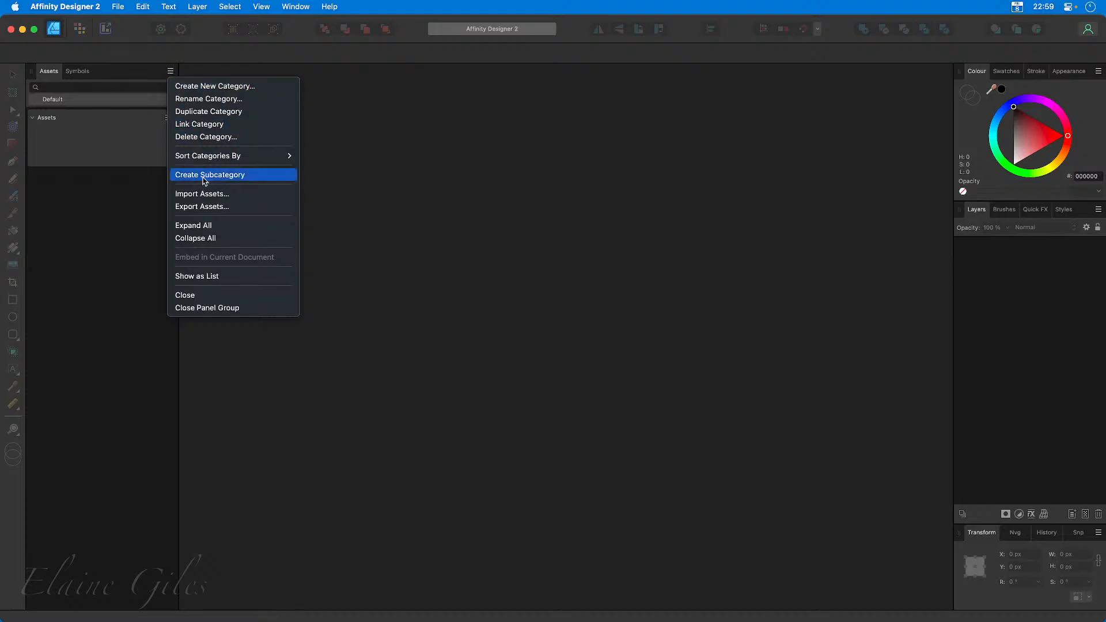
pyautogui.click(203, 197)
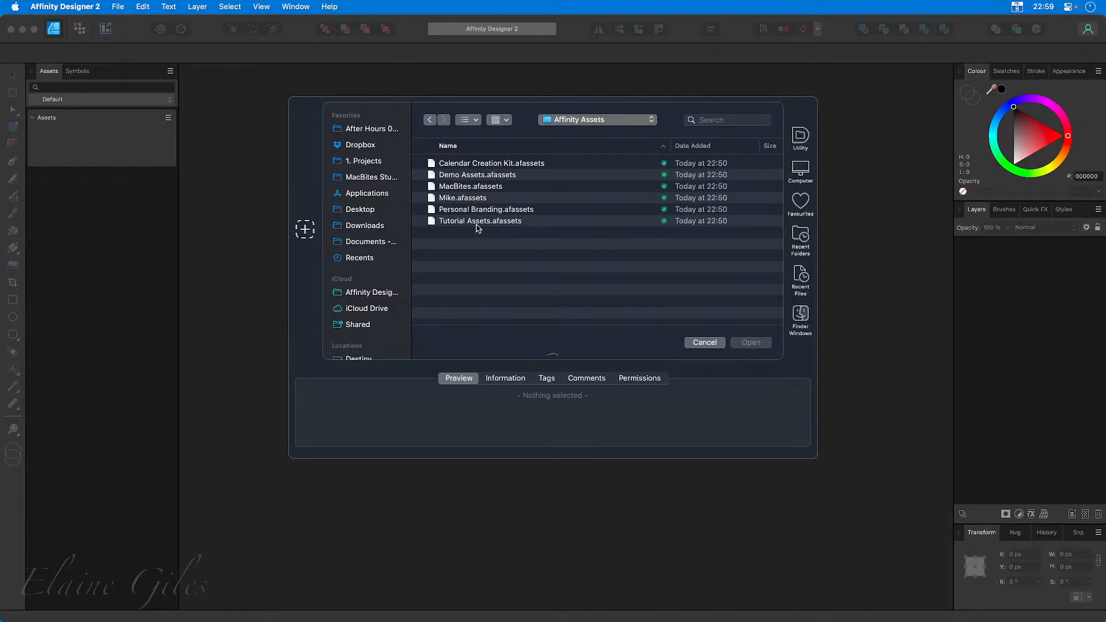
pyautogui.click(487, 187)
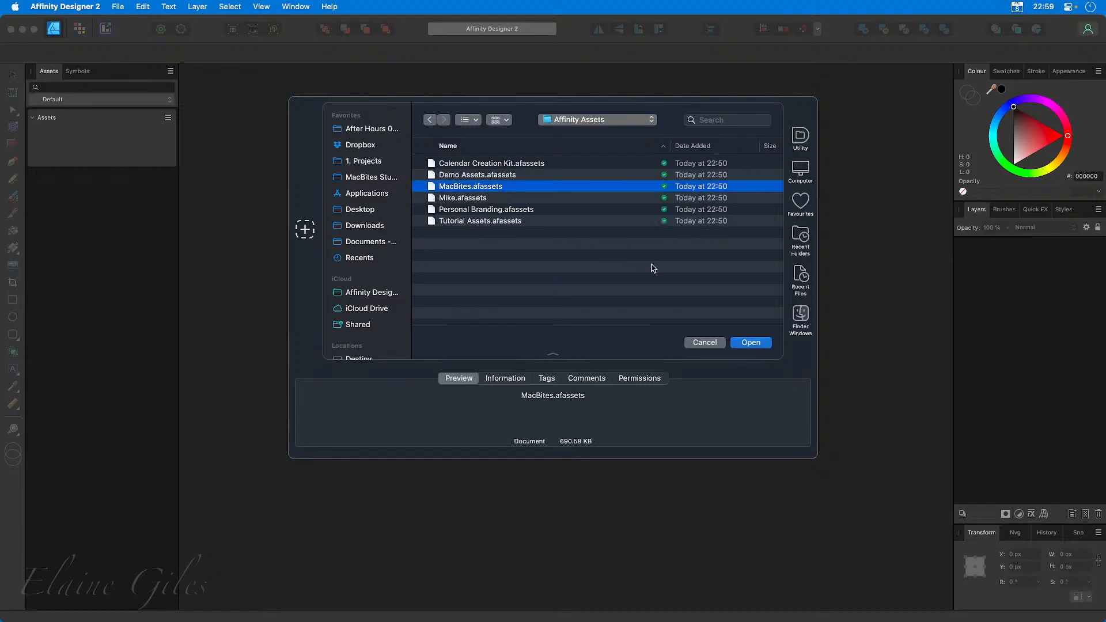
pyautogui.click(744, 343)
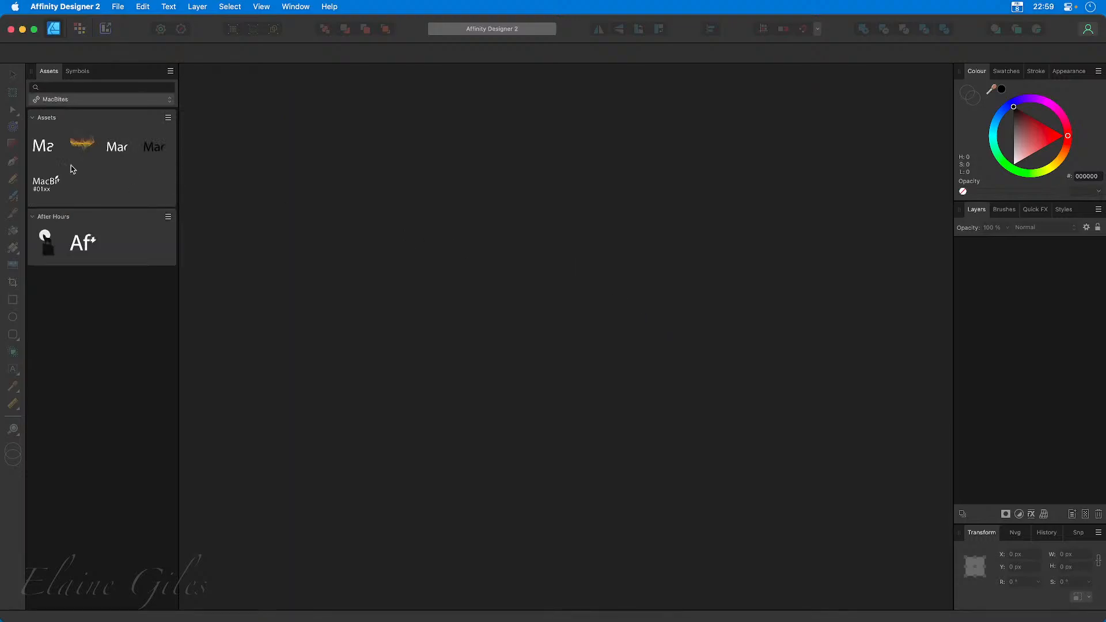
pyautogui.click(170, 72)
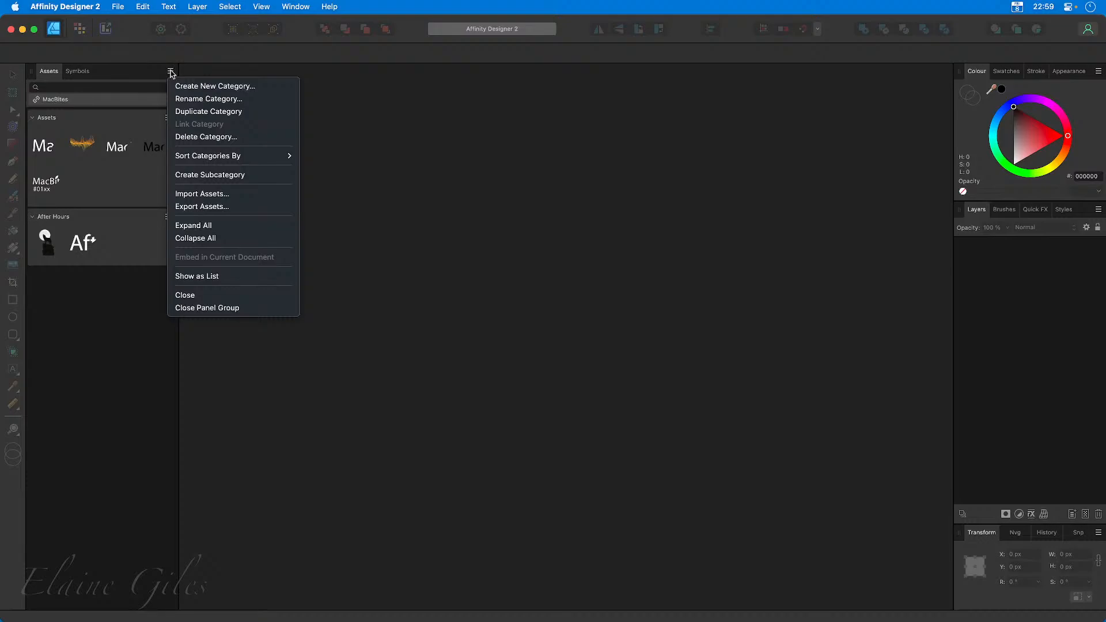
pyautogui.click(198, 278)
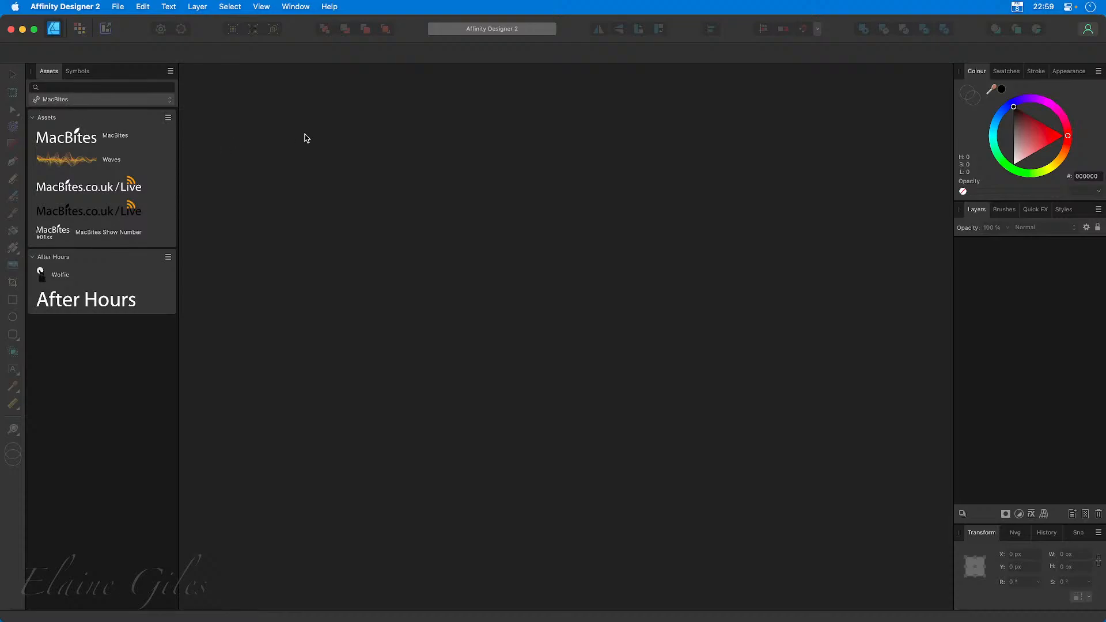
# Switch to Affinity Publisher 2 and create a new document.
pyautogui.press('super+space')
pyautogui.write('pub')
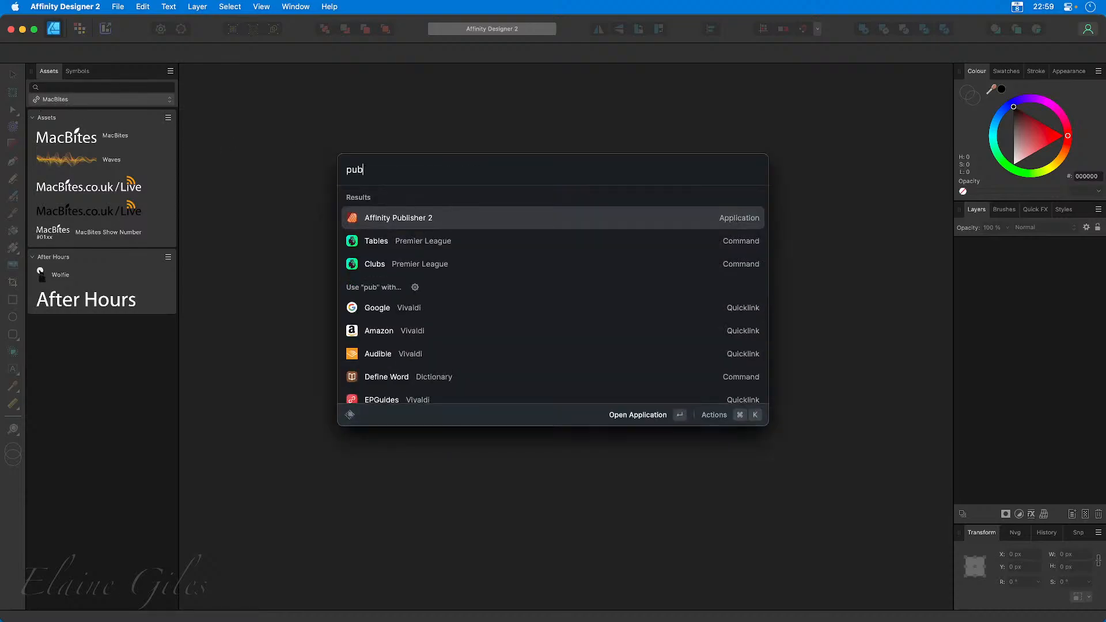
pyautogui.press('Return')
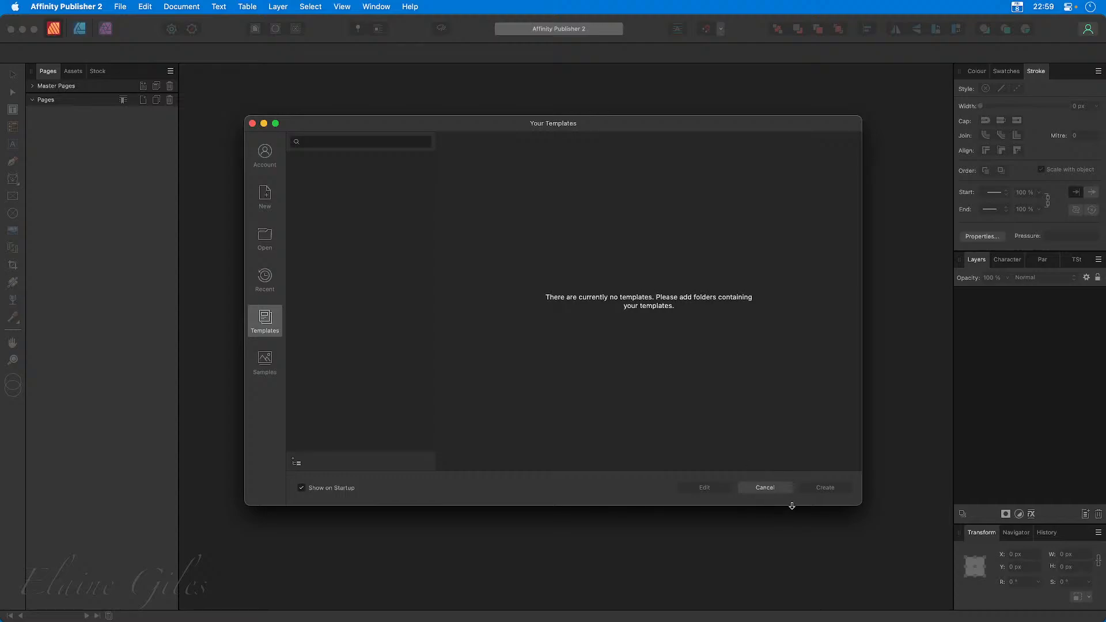
pyautogui.click(255, 201)
pyautogui.click(818, 487)
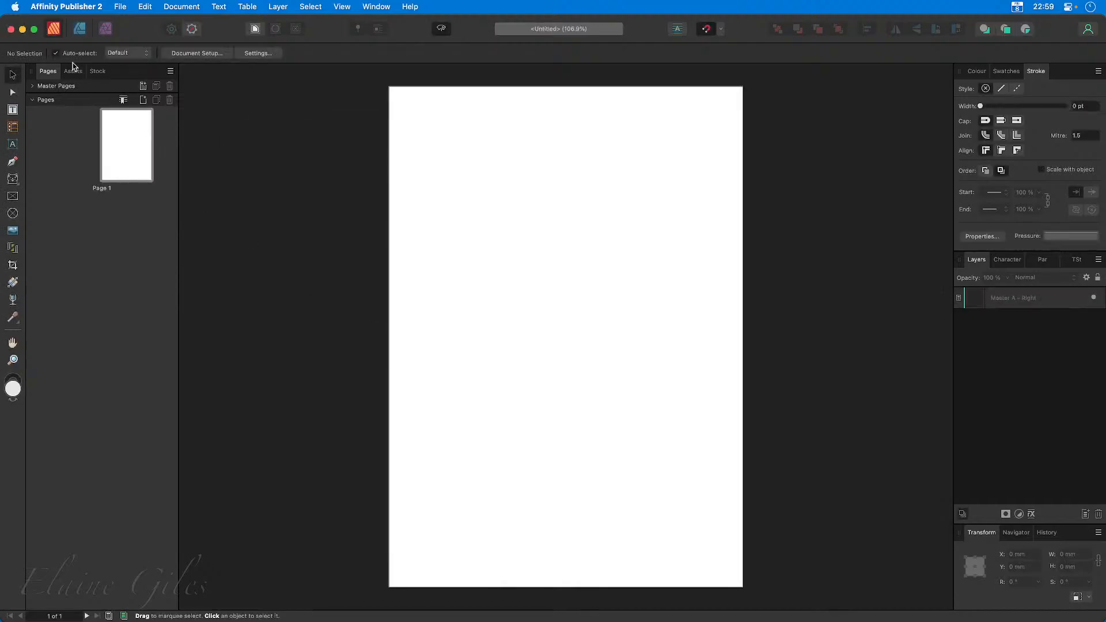
# Bring the Assets panel to the front and display the linked MacBites category.
pyautogui.click(73, 71)
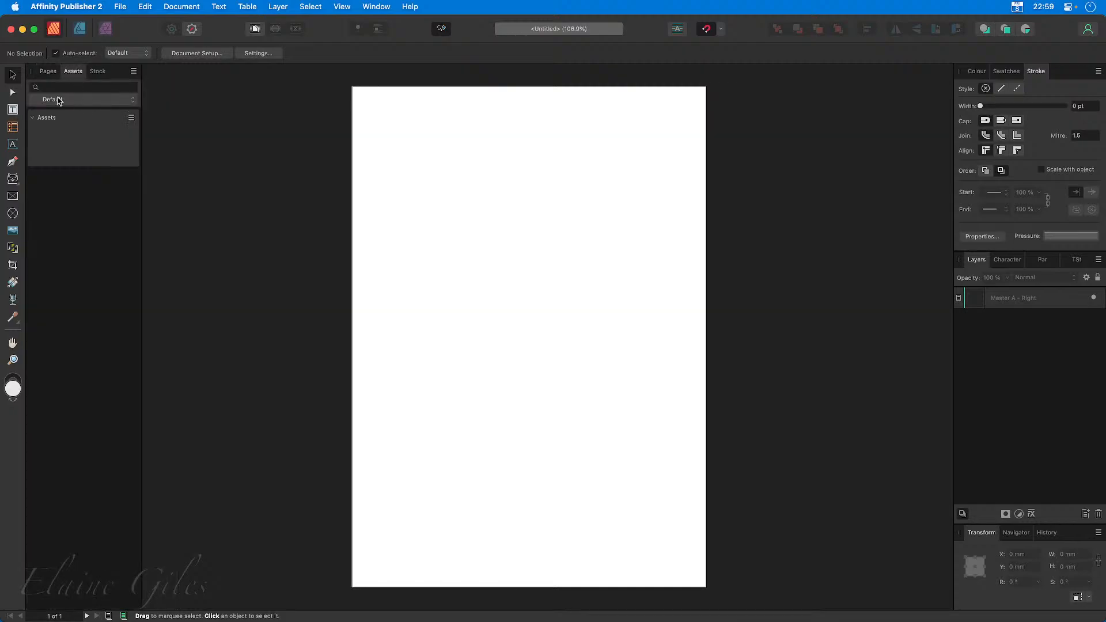
pyautogui.click(83, 101)
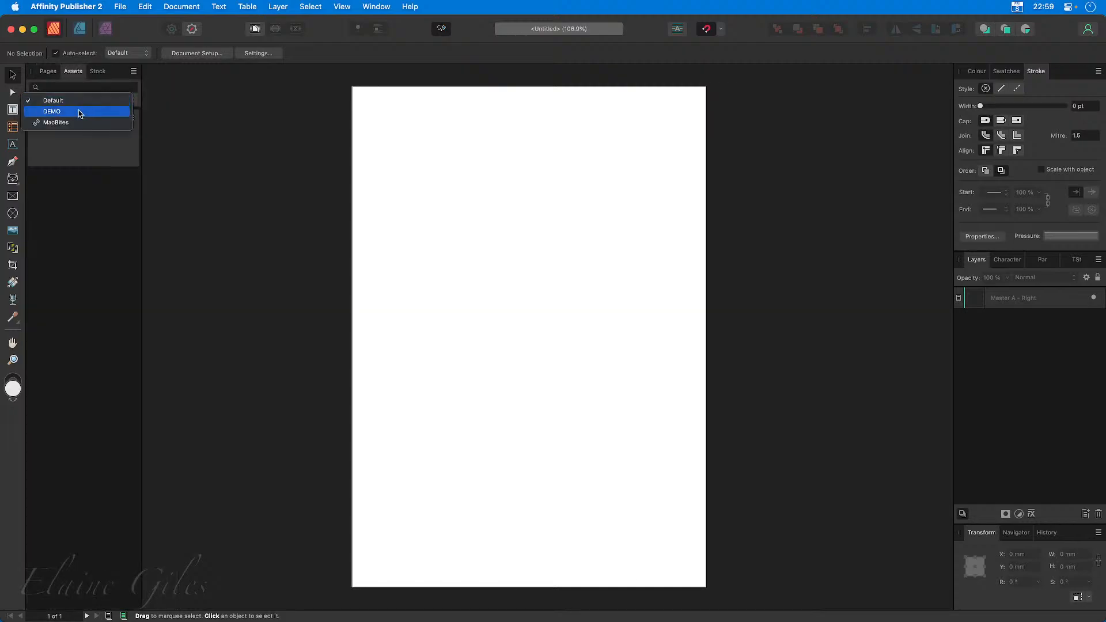
pyautogui.click(78, 122)
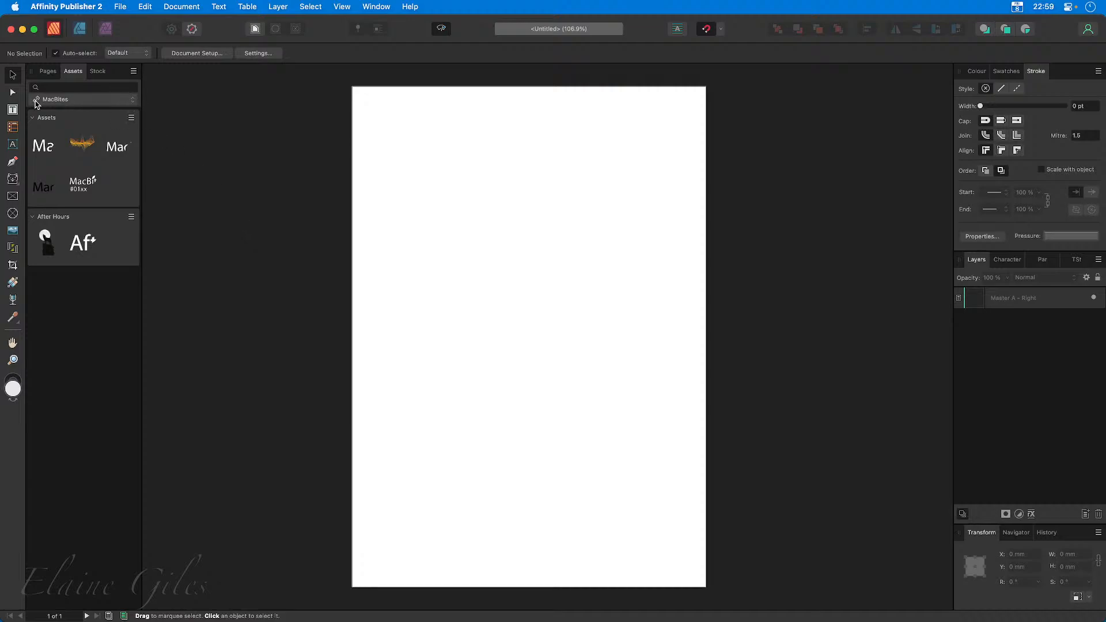
pyautogui.click(129, 101)
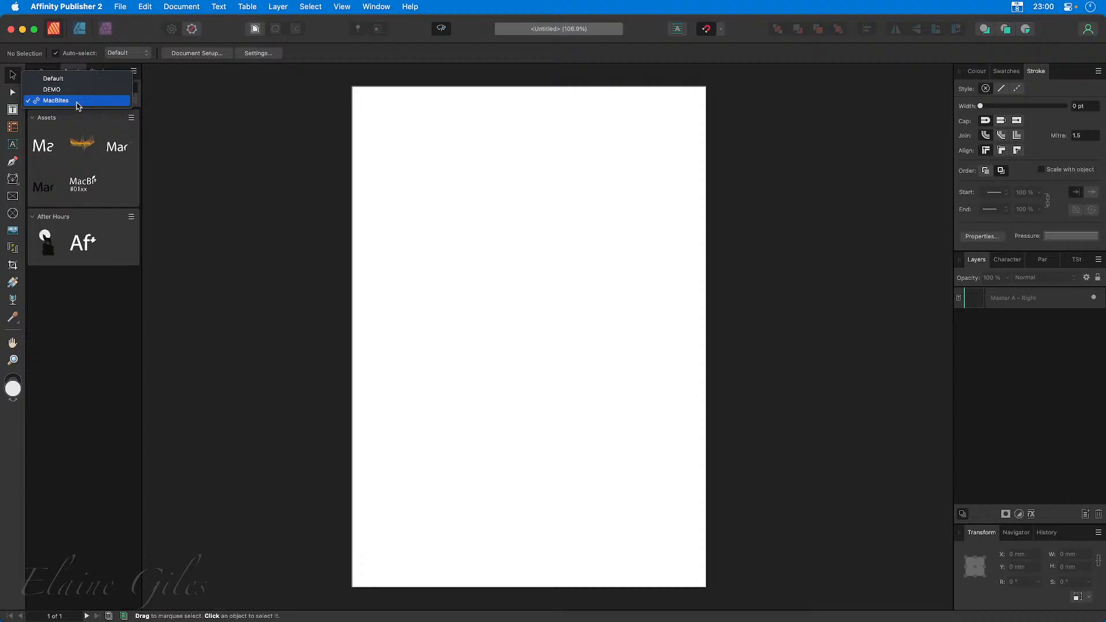
pyautogui.click(78, 101)
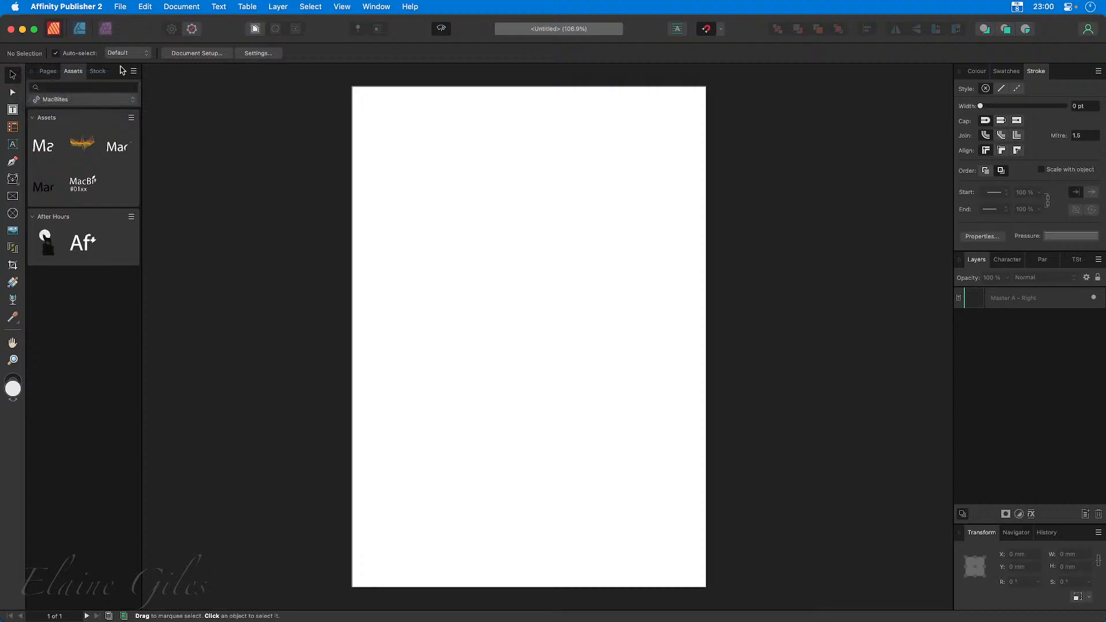
# Show the MacBites assets as a list and widen the Assets panel to fit their names.
pyautogui.click(133, 71)
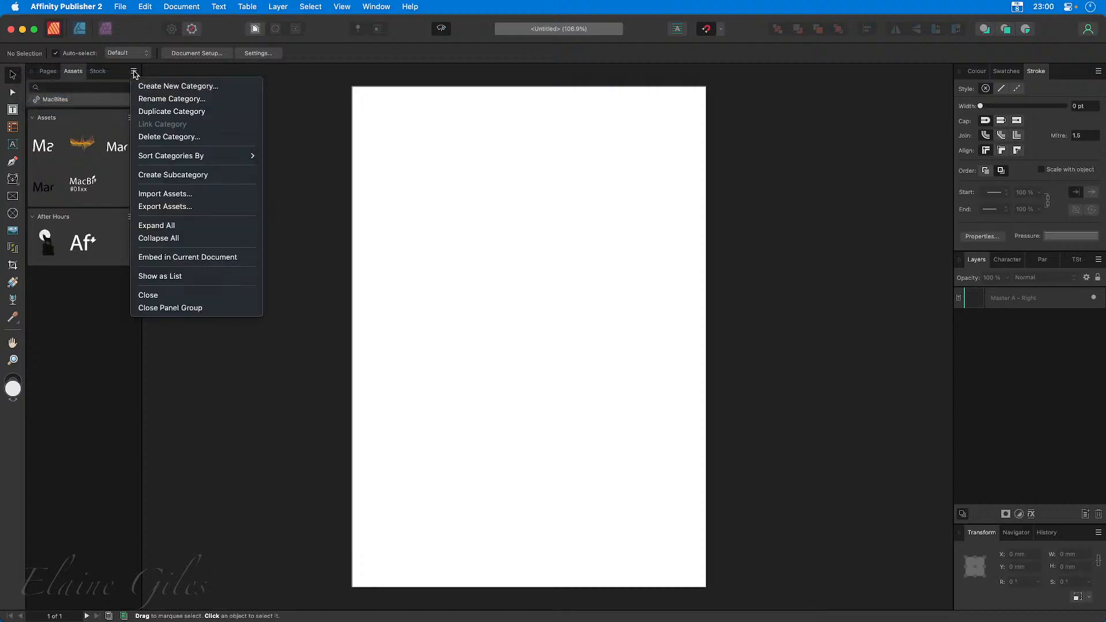
pyautogui.click(184, 277)
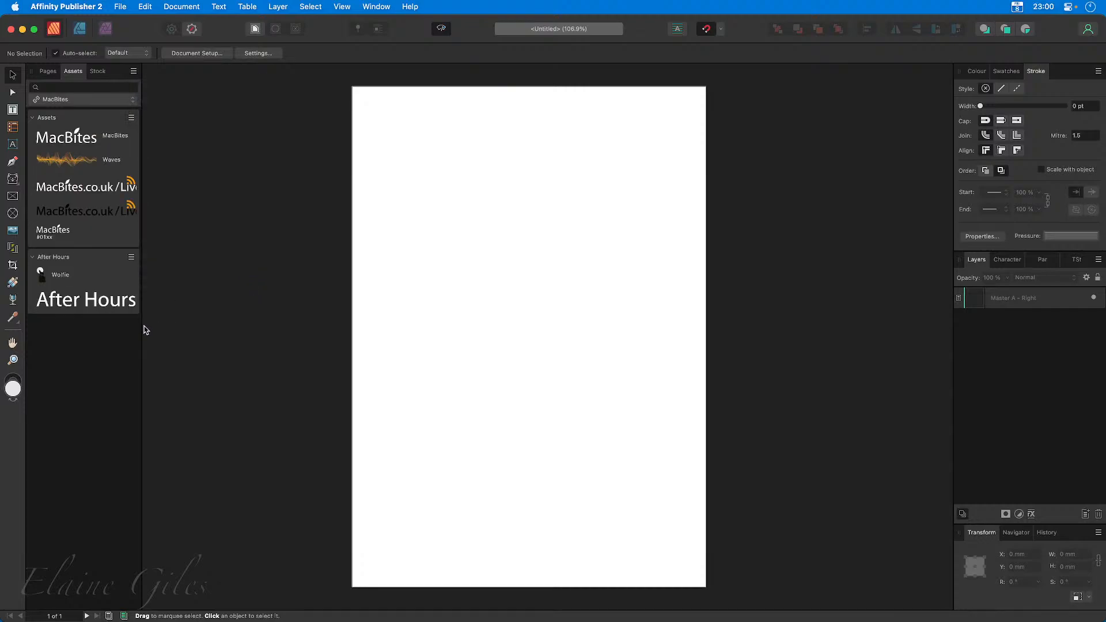
pyautogui.moveTo(142, 327); pyautogui.dragTo(156, 327)
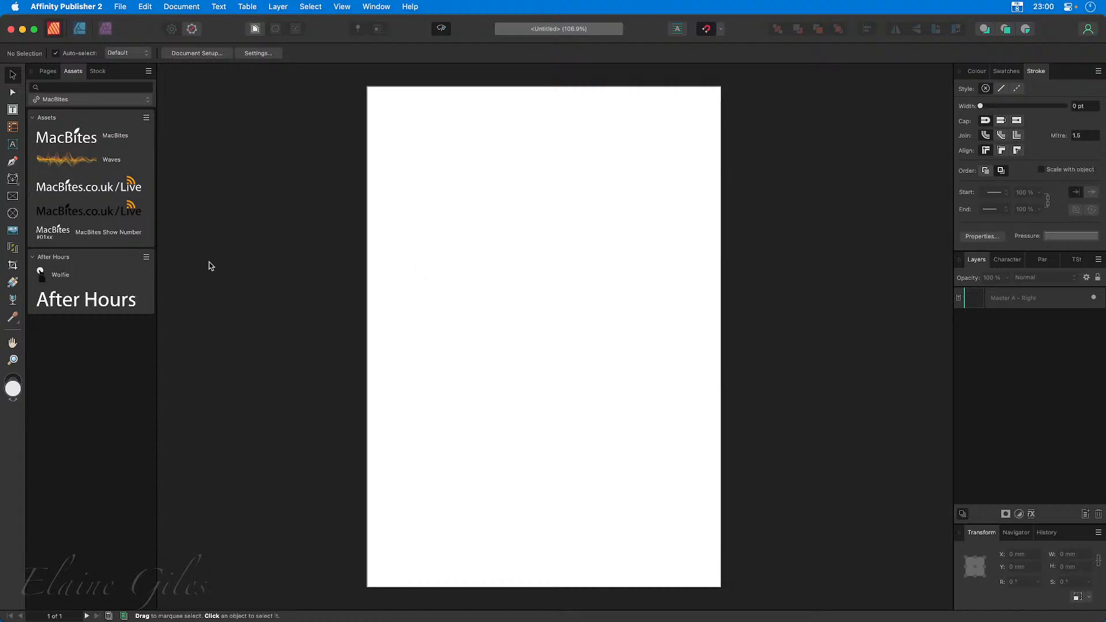
# Place the Waves asset across the upper part of the page and import Personal Branding.afassets from the Affinity Assets folder.
pyautogui.moveTo(68, 172); pyautogui.dragTo(516, 236)
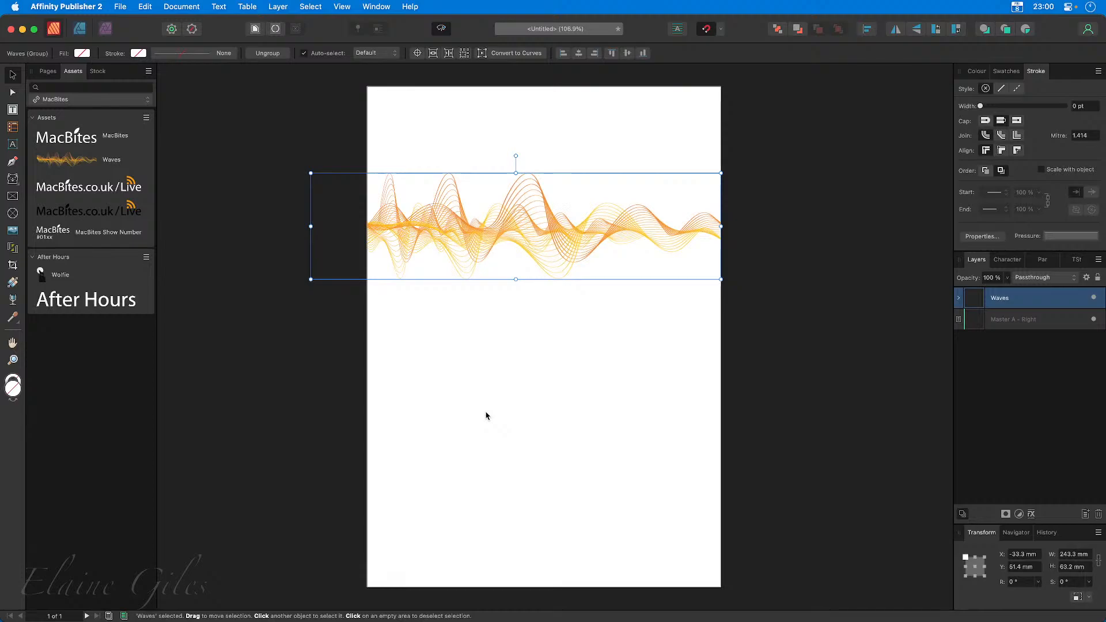
pyautogui.click(149, 74)
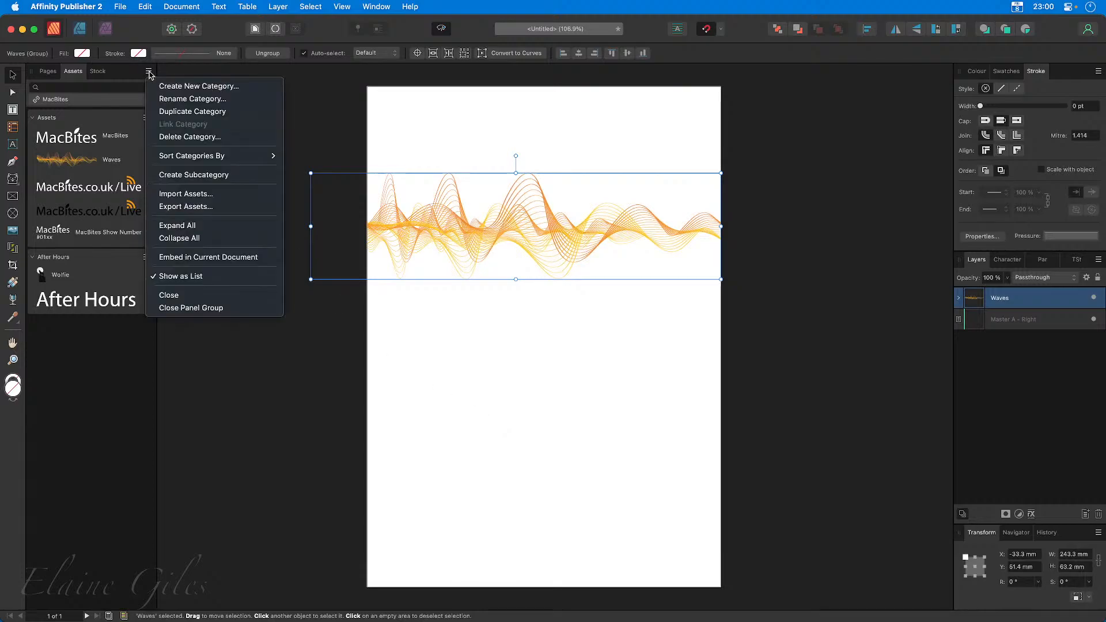
pyautogui.click(210, 200)
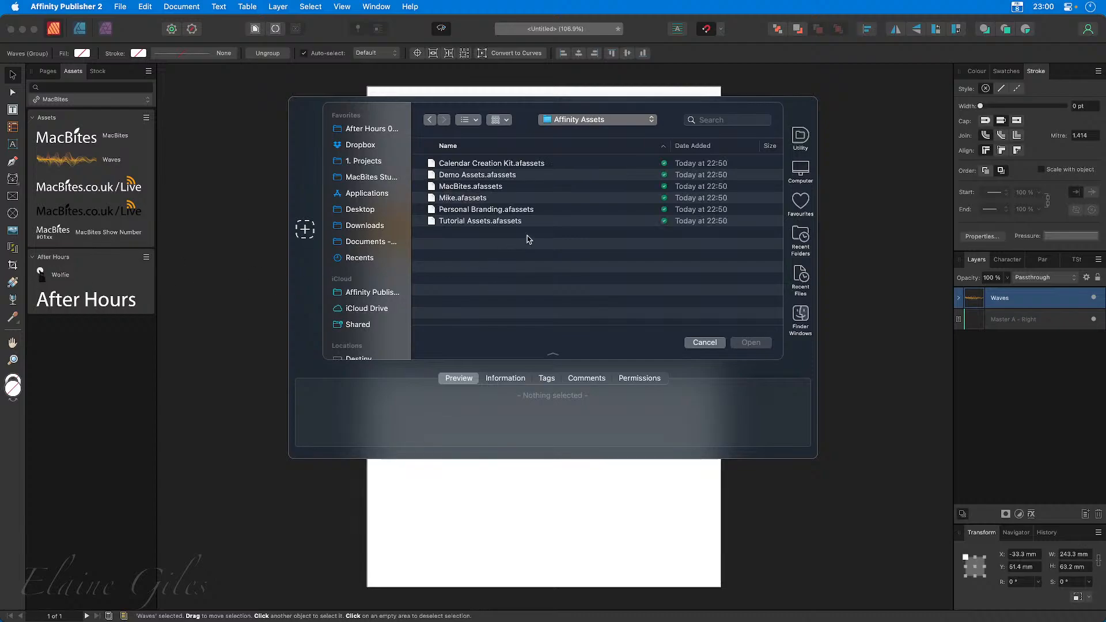
pyautogui.click(503, 211)
pyautogui.click(753, 341)
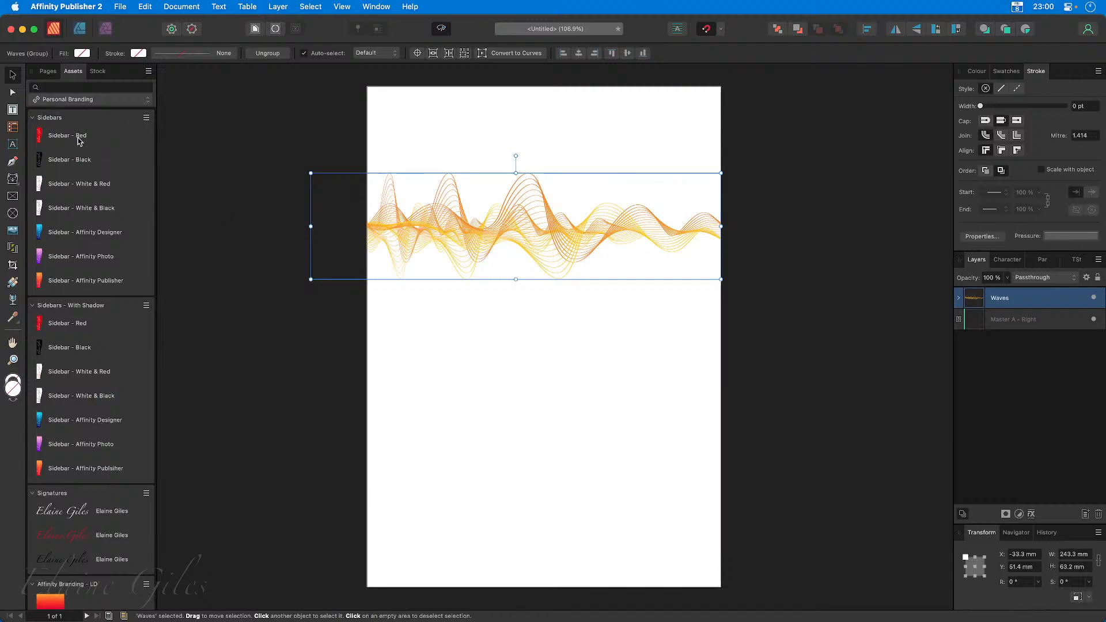
# Collapse the Sidebars, Sidebars - With Shadow, Affinity Branding - LD and Affinity Branding - DL subcategories and look through the remaining assets.
pyautogui.click(32, 117)
pyautogui.click(32, 137)
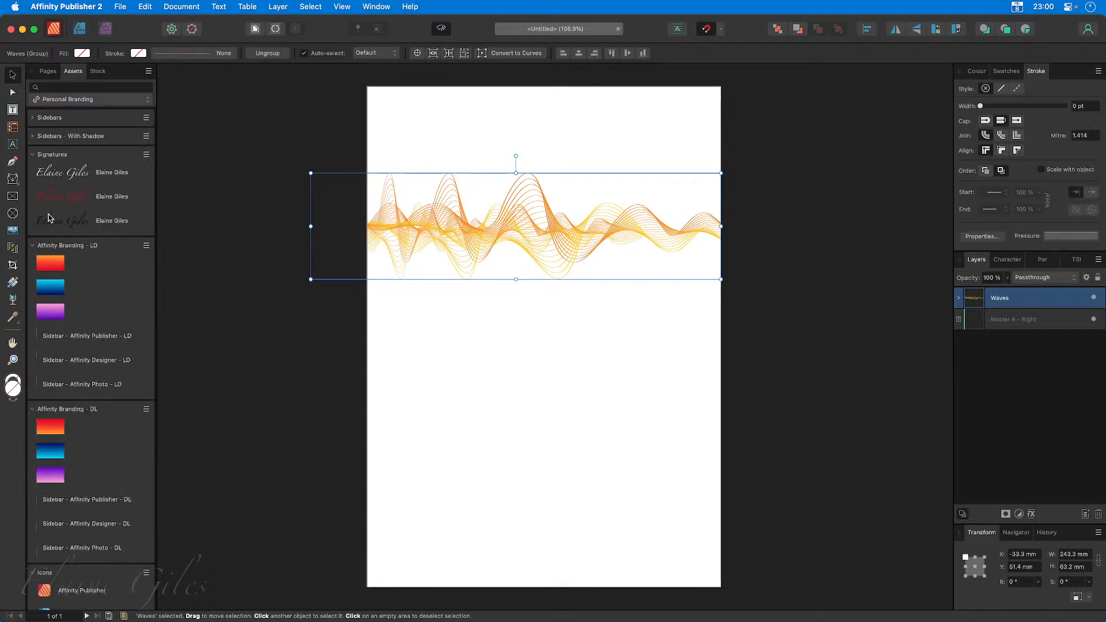
pyautogui.click(32, 245)
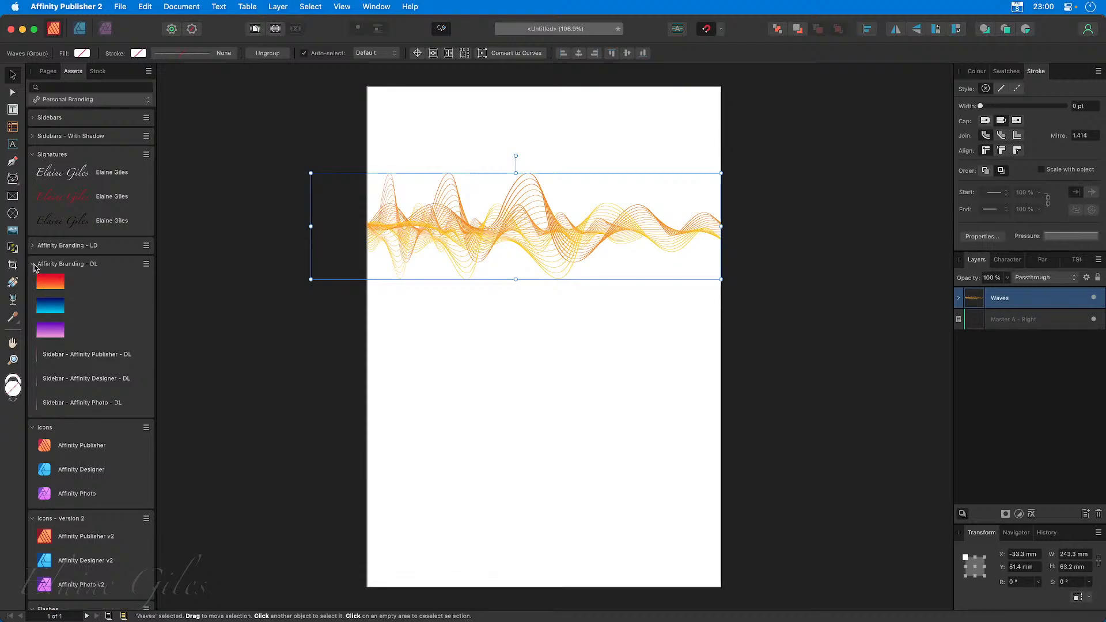
pyautogui.click(33, 264)
pyautogui.scroll(-1, 107, 389)
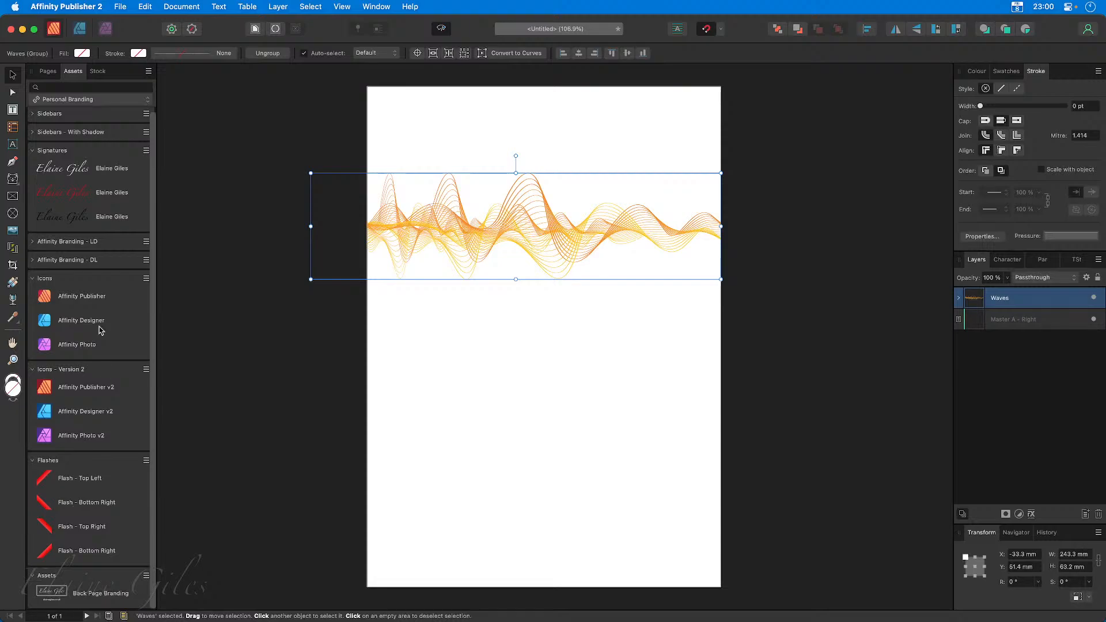
pyautogui.scroll(1, 99, 327)
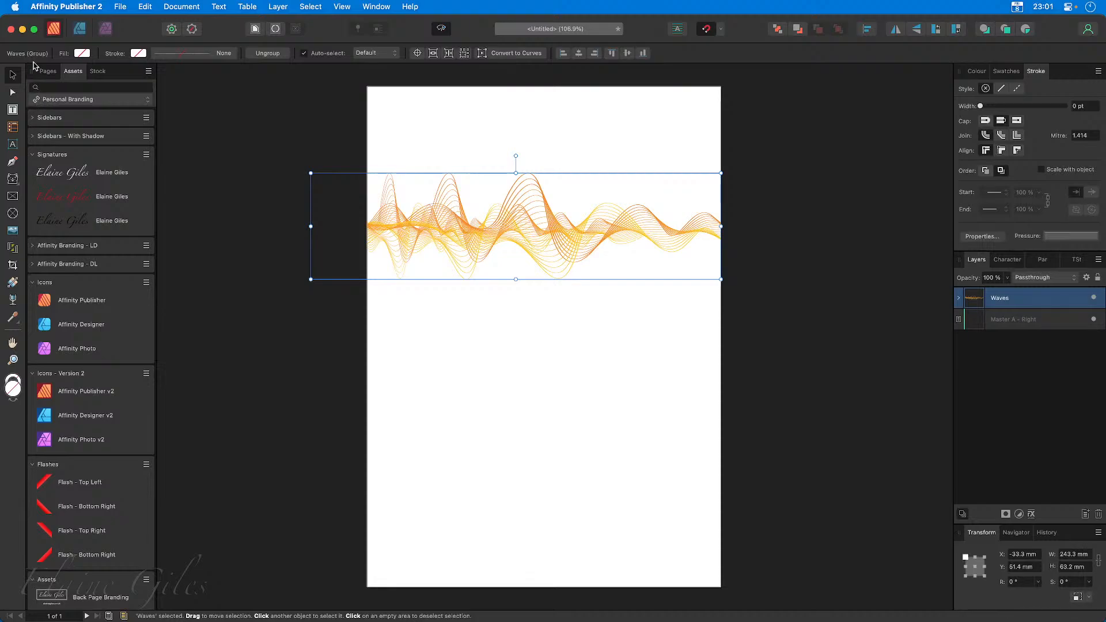
# Minimise the Publisher window, switch to Affinity Designer 2 and display the linked Personal Branding asset category.
pyautogui.click(23, 29)
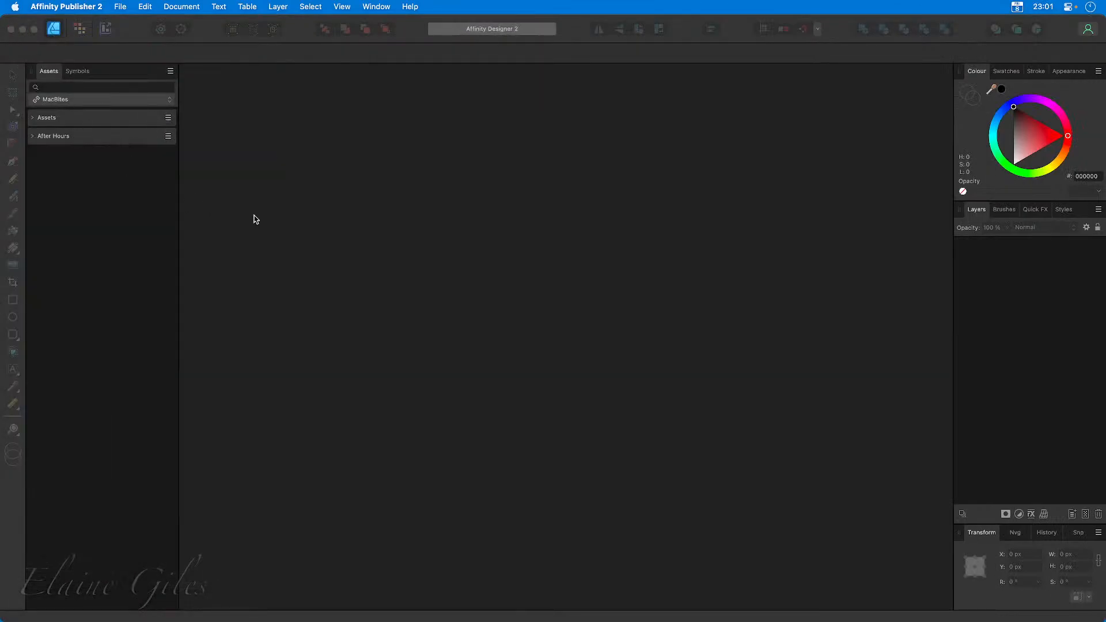
pyautogui.click(282, 226)
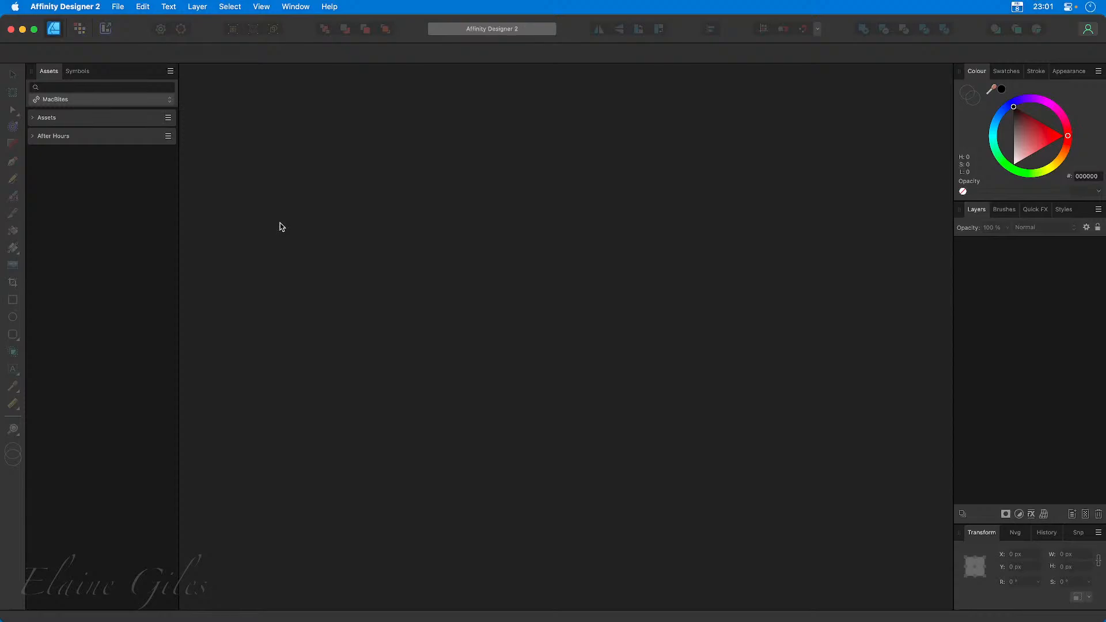
pyautogui.click(169, 101)
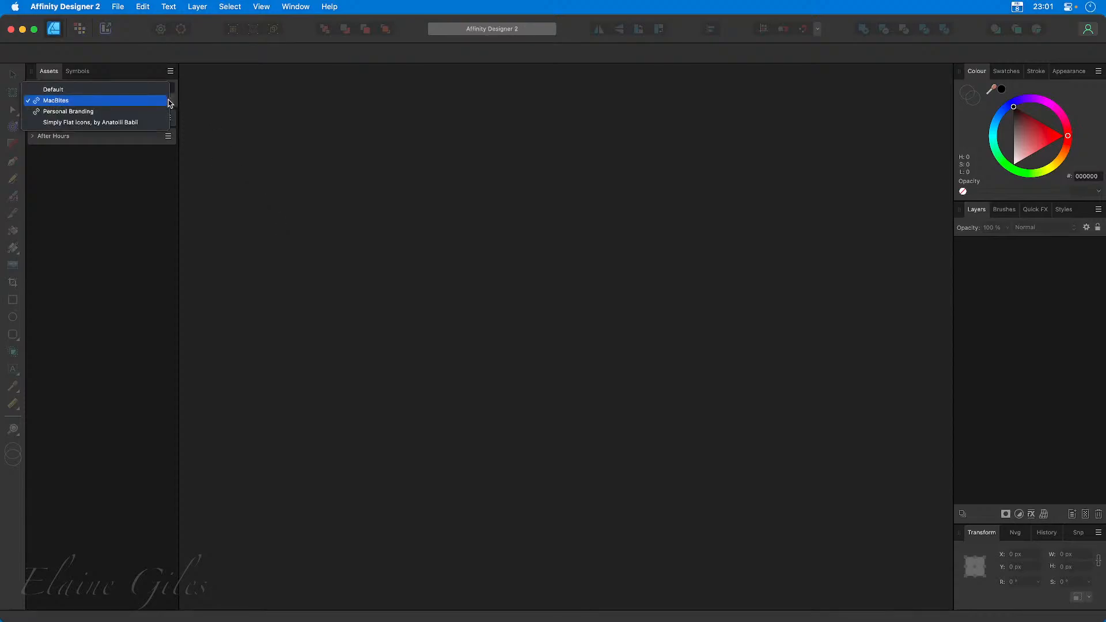
pyautogui.click(146, 112)
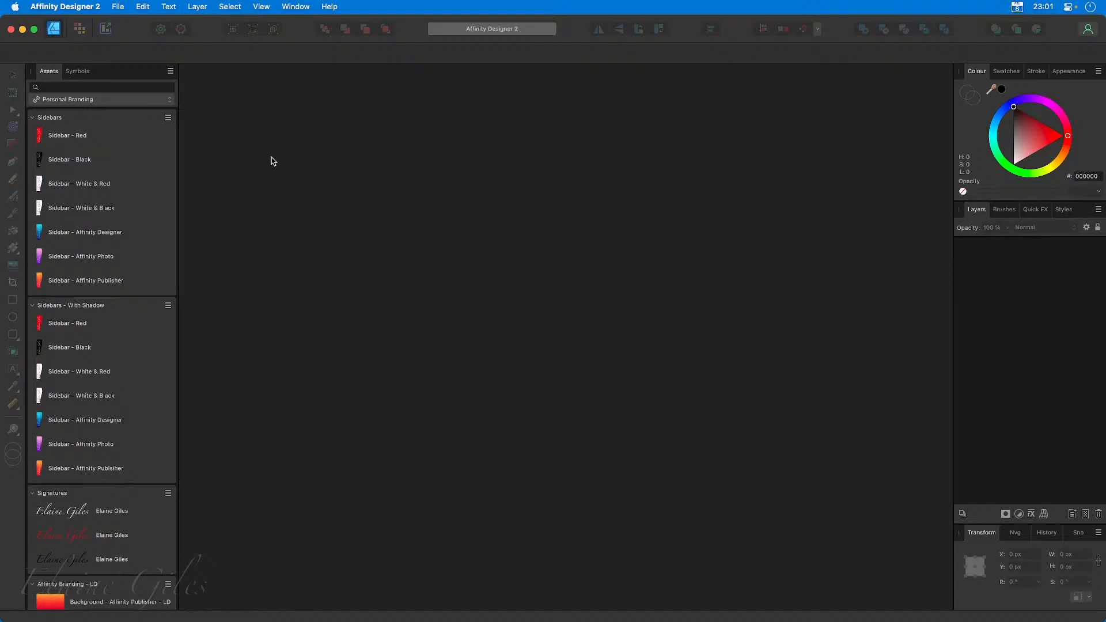
# Open the new document dialog and look at its Templates section.
pyautogui.press('super+n')
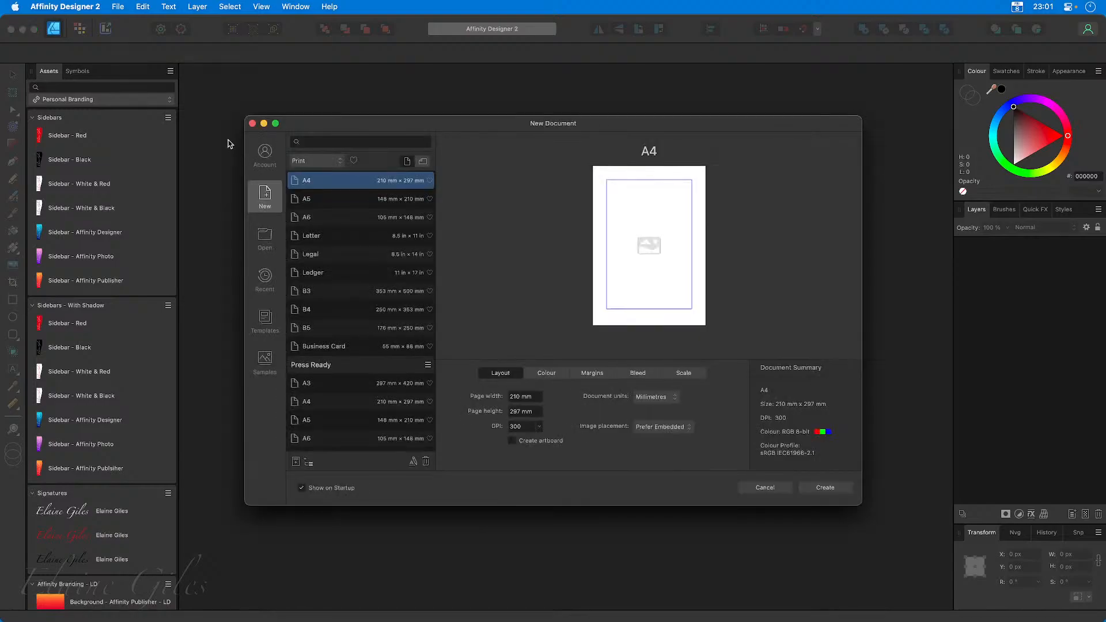
pyautogui.click(264, 323)
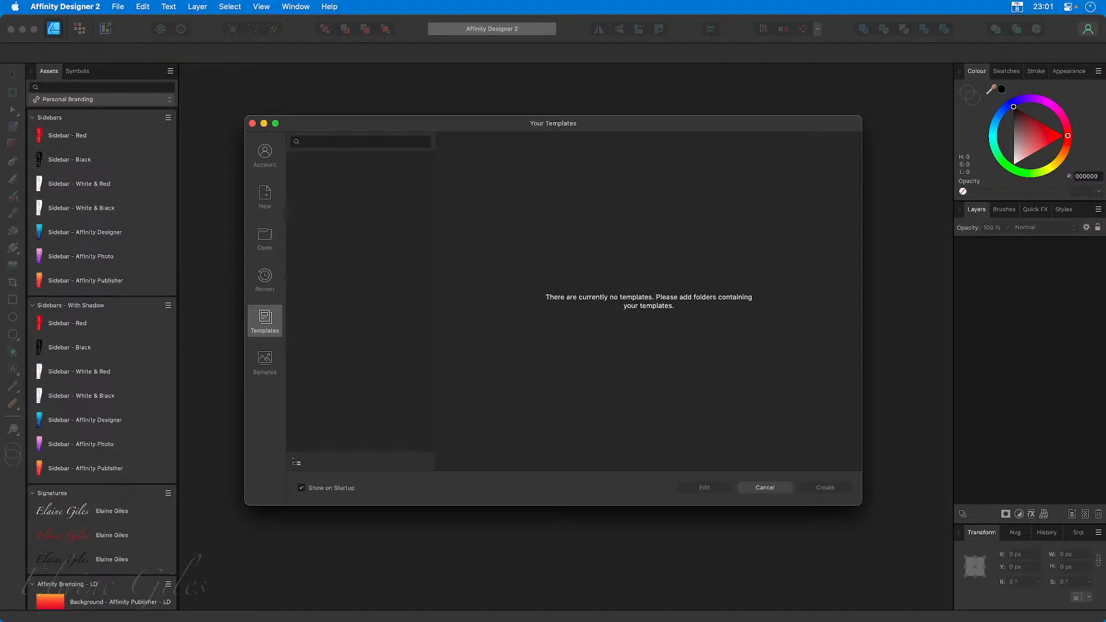
pyautogui.press('super+Tab')
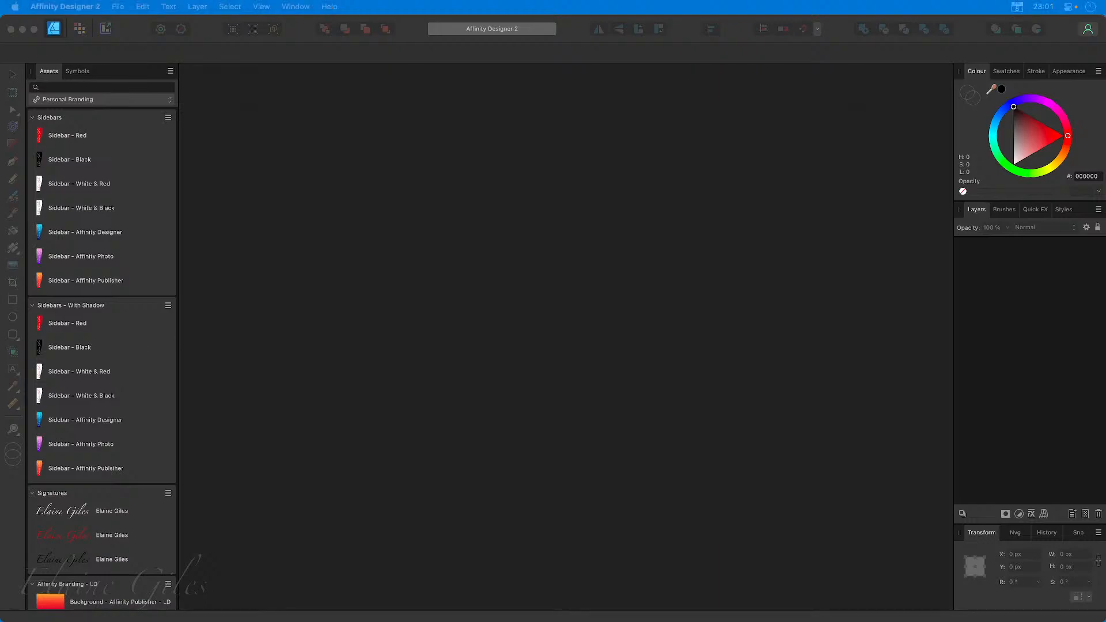
# Switch to Affinity Publisher 2 and check the deletion options for the Personal Branding asset category, cancelling without deleting it.
pyautogui.press('super+Tab')
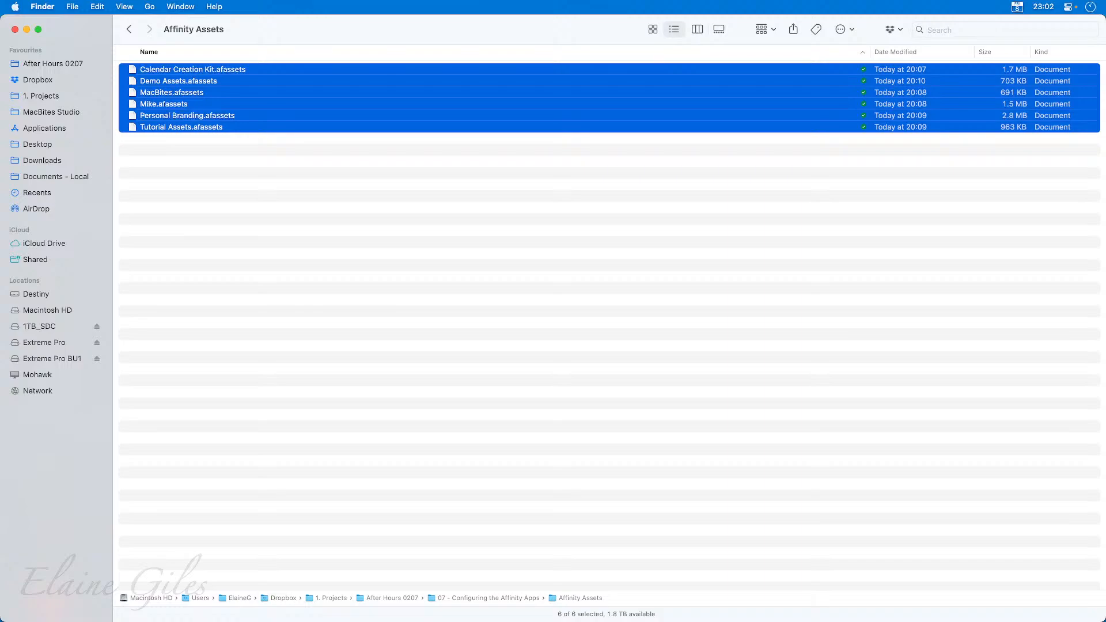
pyautogui.hotkey('alt', 'space')
pyautogui.write('p')
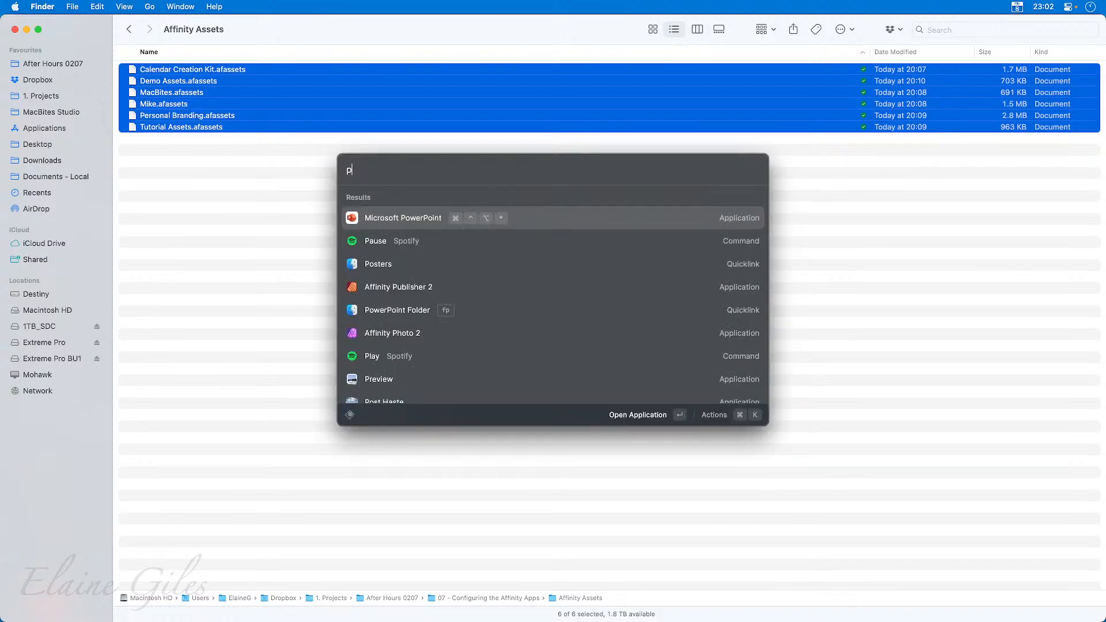
pyautogui.write('ub')
pyautogui.press('Return')
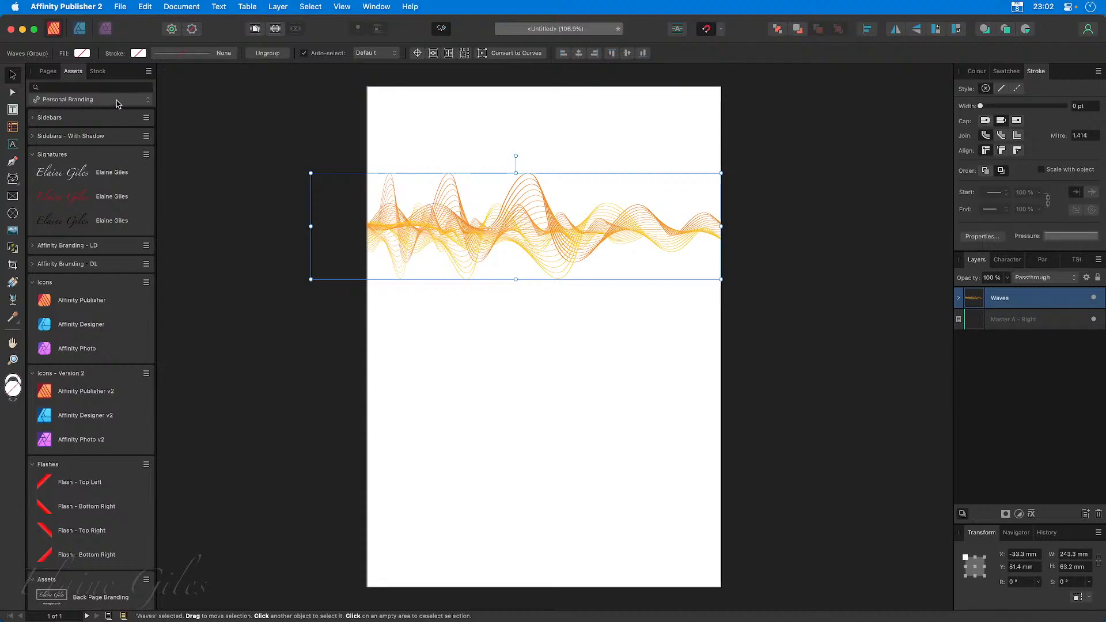
pyautogui.click(149, 71)
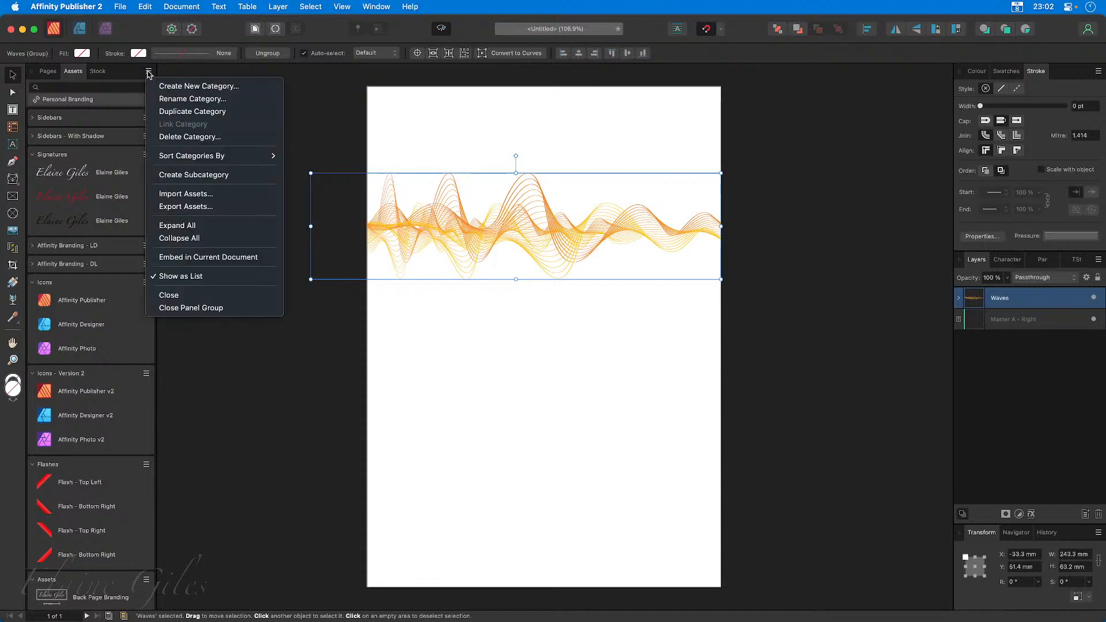
pyautogui.click(176, 137)
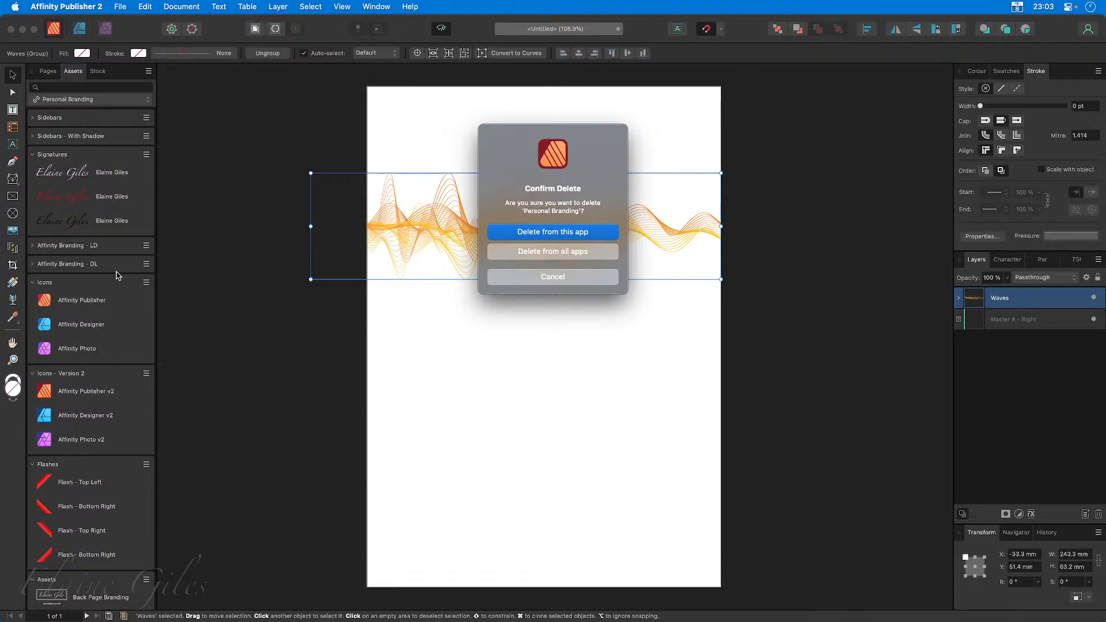
pyautogui.click(563, 277)
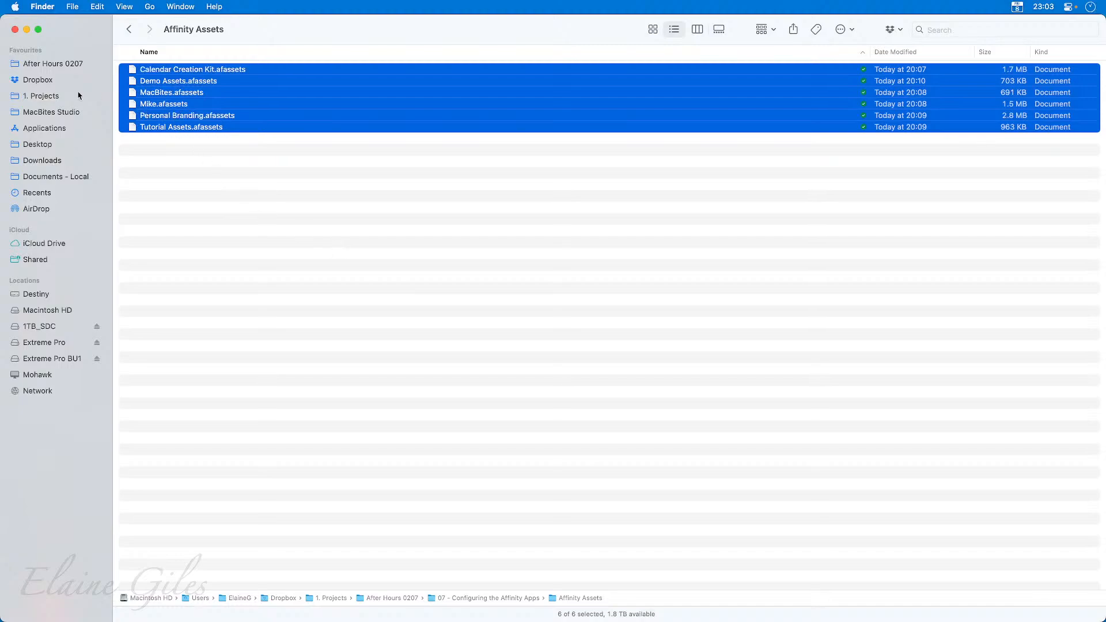
# Switch to Finder and open the Affinity Designer folder within Dropbox's Application Support folder.
pyautogui.click(52, 81)
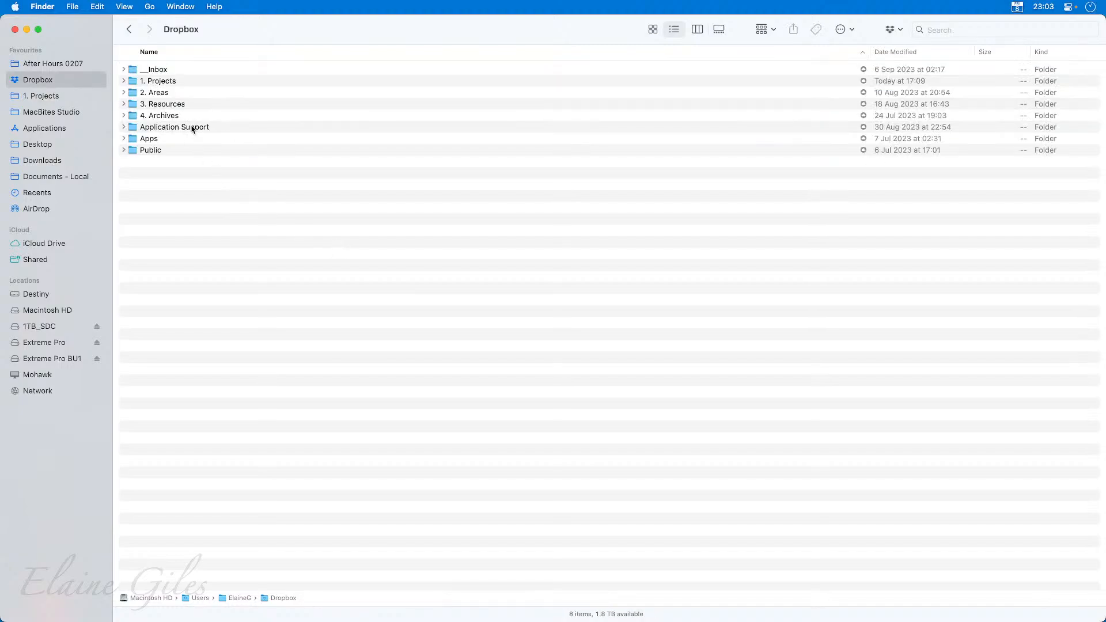
pyautogui.doubleClick(193, 128)
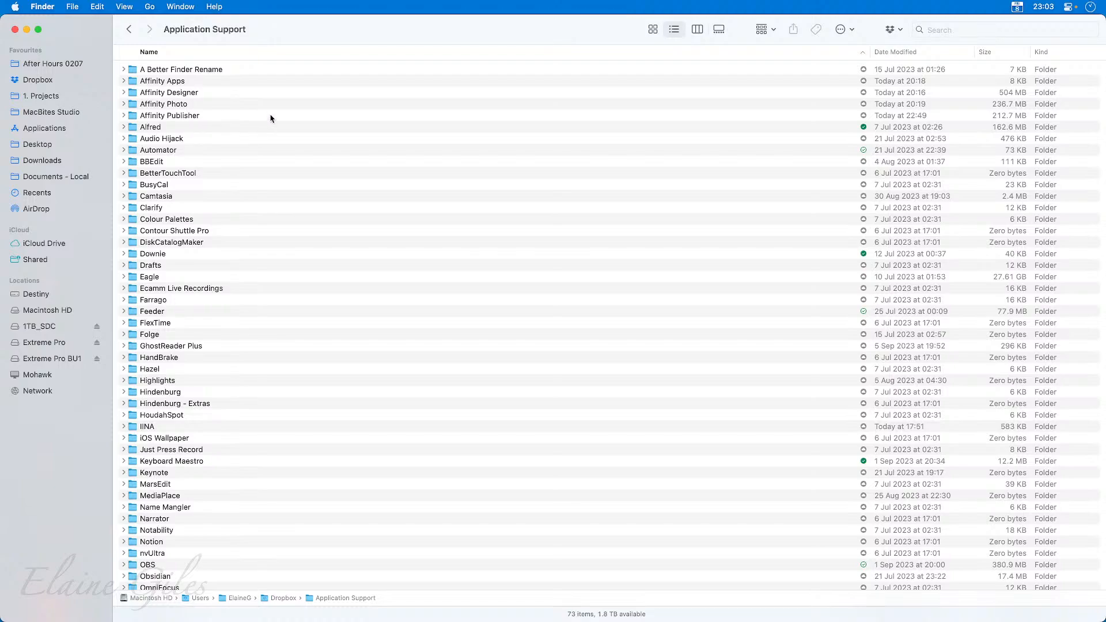
pyautogui.click(188, 85)
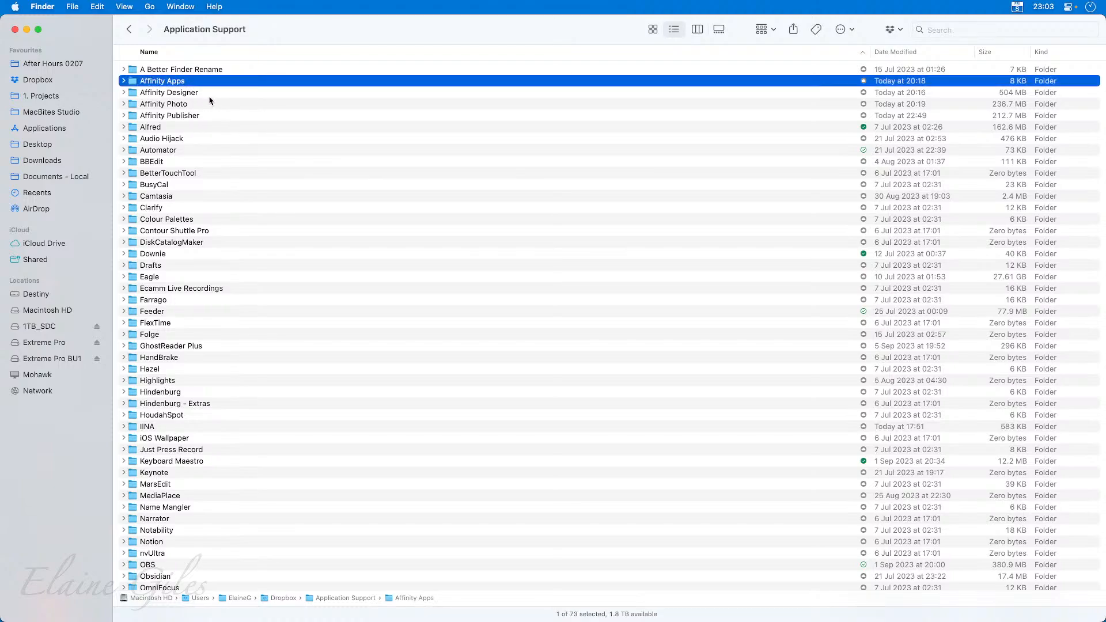
pyautogui.press('Down')
pyautogui.click(207, 105)
pyautogui.click(210, 115)
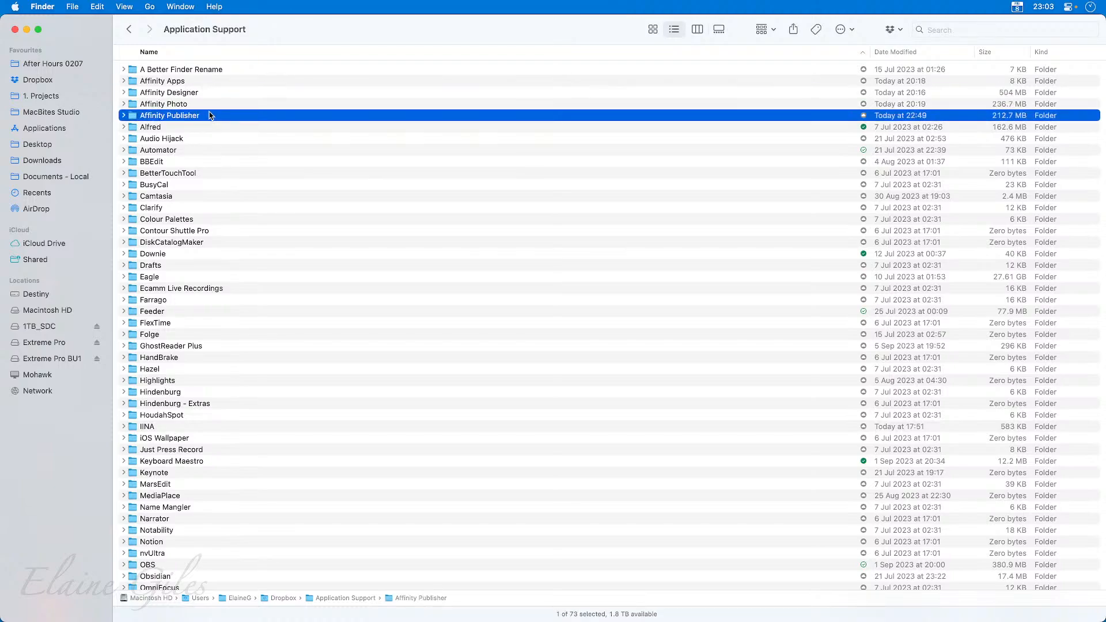
pyautogui.doubleClick(200, 93)
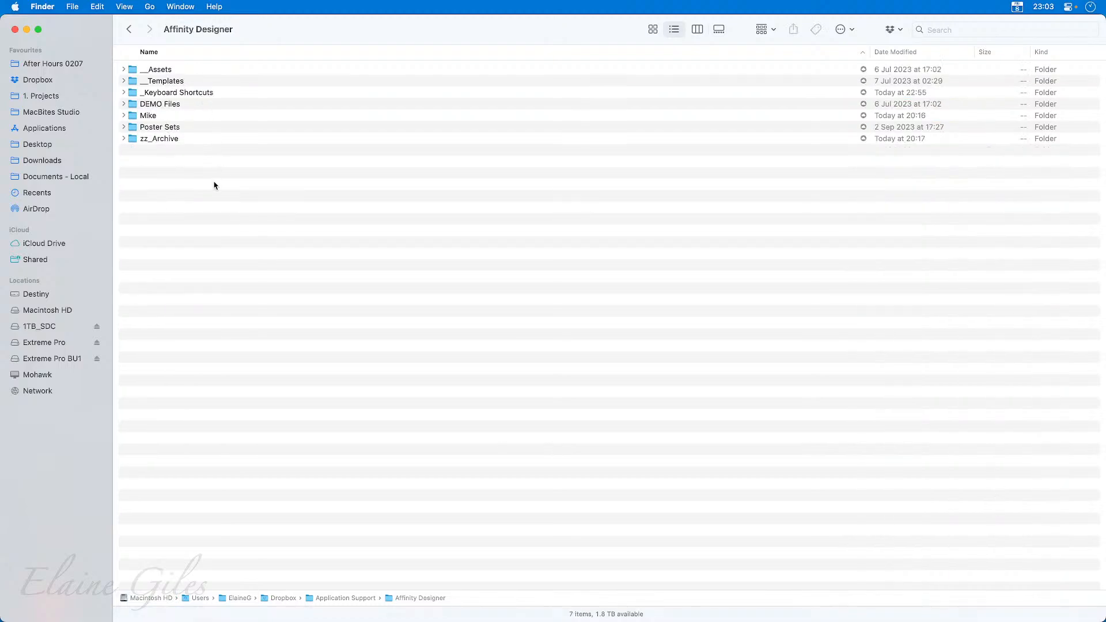
# Open the __Templates folder inside the Affinity Designer folder.
pyautogui.moveTo(177, 157); pyautogui.dragTo(145, 110)
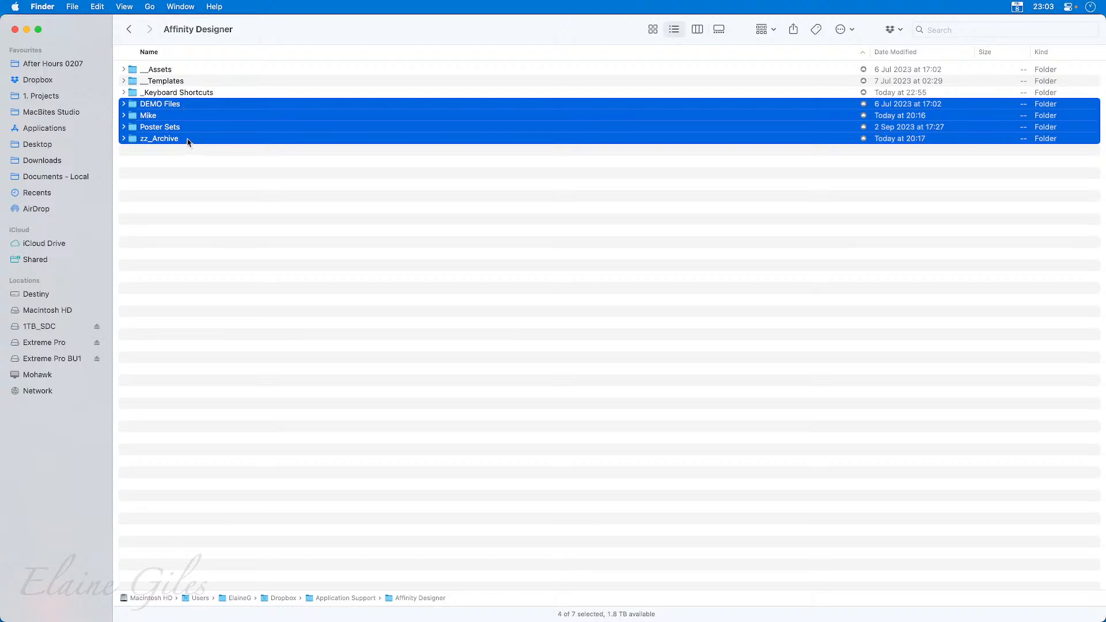
pyautogui.click(170, 83)
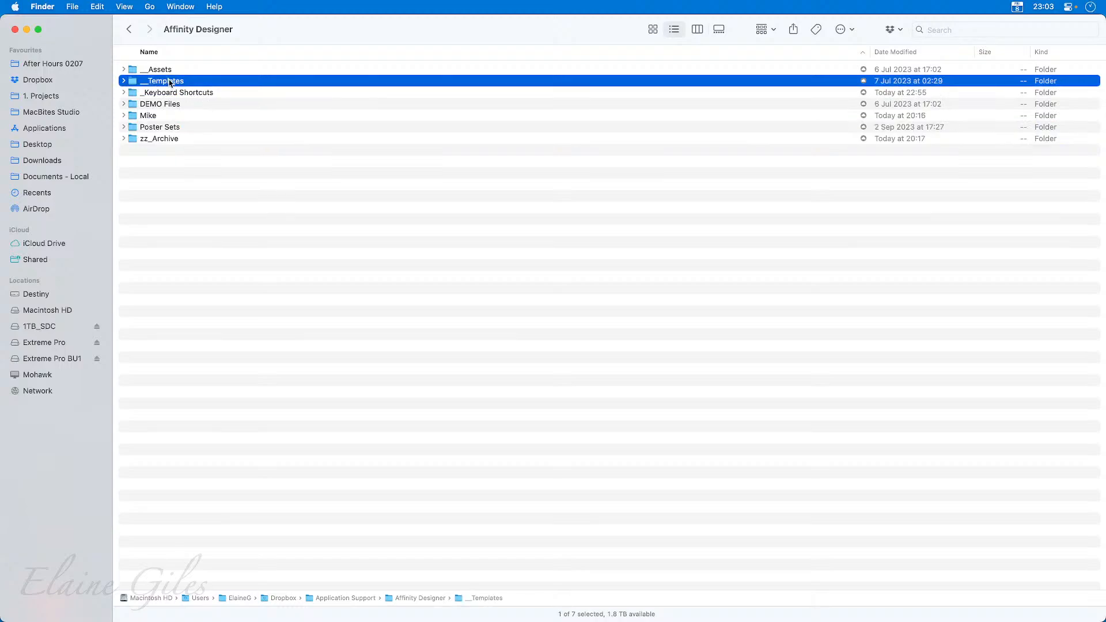
pyautogui.doubleClick(171, 83)
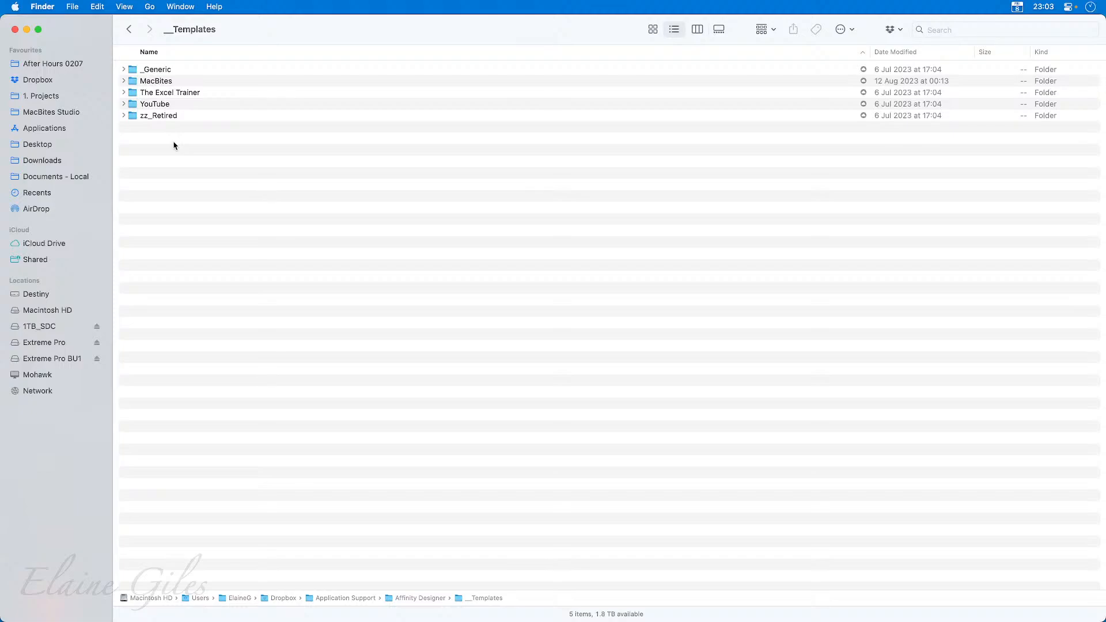
# Review the template subfolders _Generic, MacBites, The Excel Trainer, YouTube and zz_Retired.
pyautogui.click(158, 72)
pyautogui.click(166, 84)
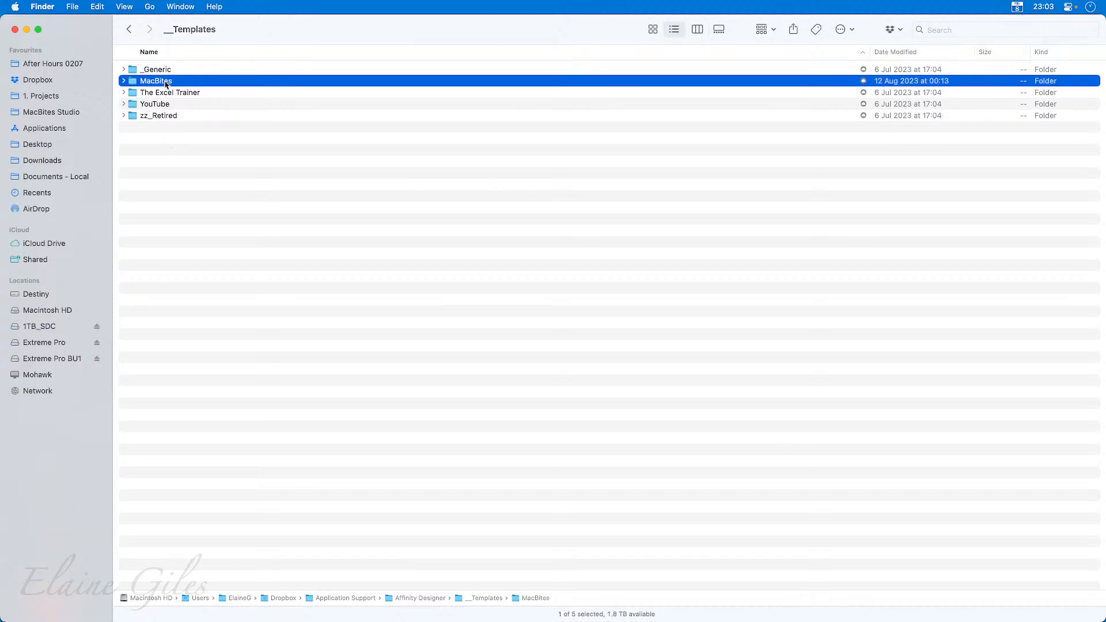
pyautogui.click(191, 94)
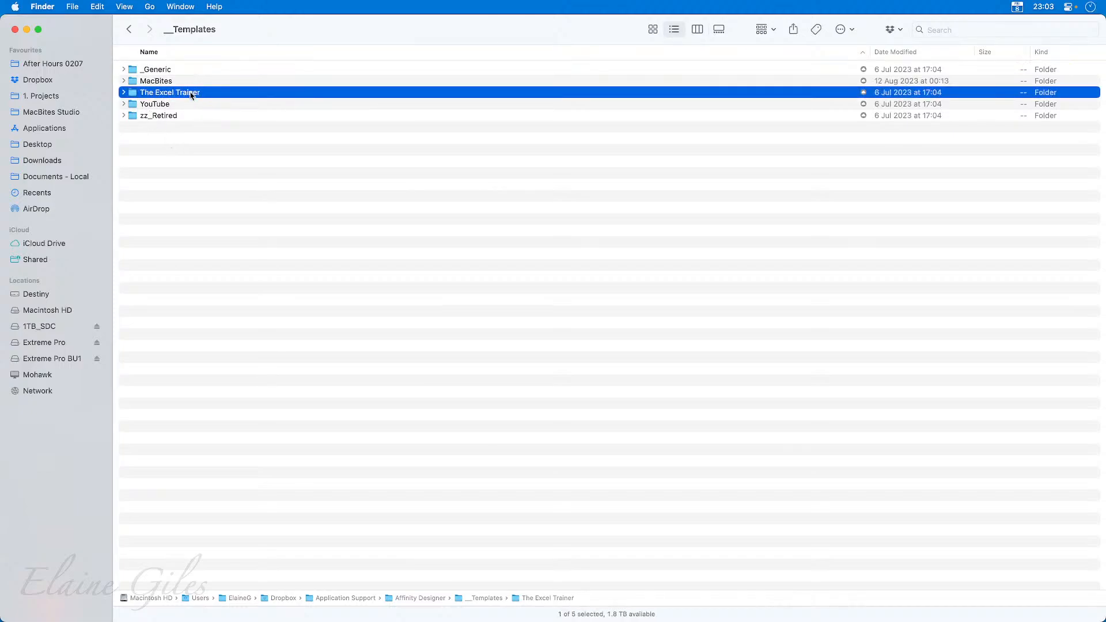
pyautogui.click(190, 107)
pyautogui.click(190, 116)
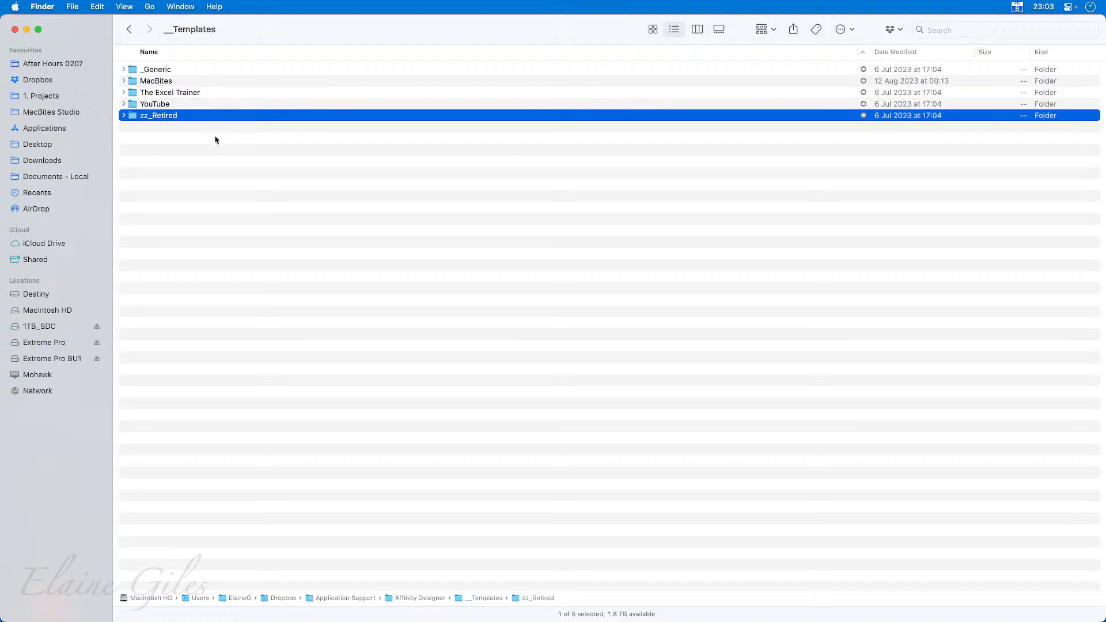
pyautogui.click(205, 189)
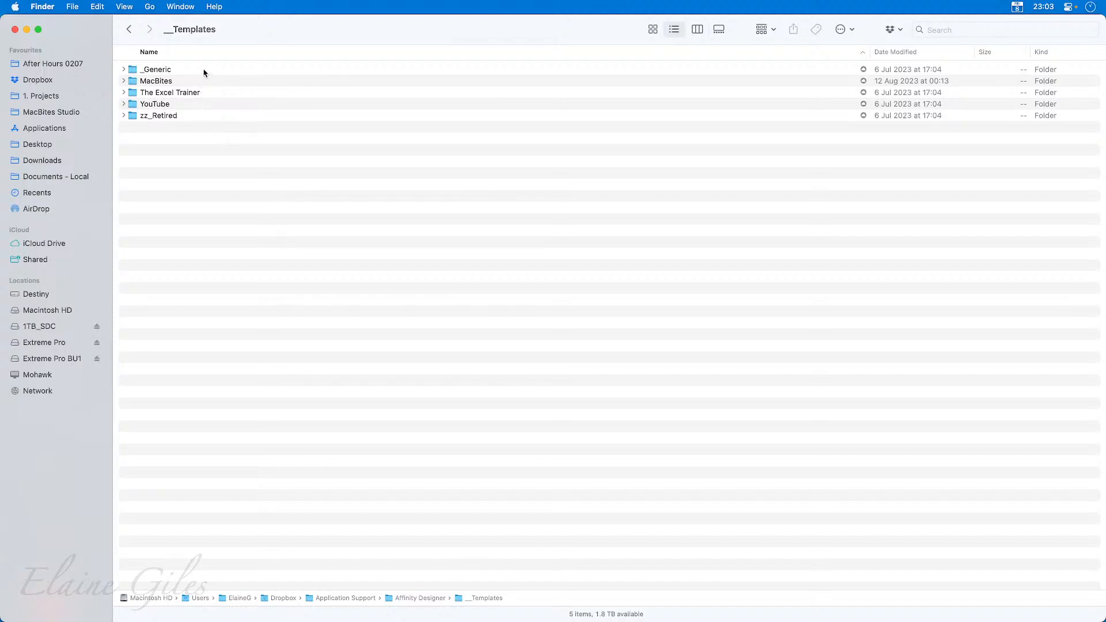
# Expand the MacBites templates folder, move its subfolder into zz_Retired and select MacBites After Hours.aftemplate.
pyautogui.click(123, 81)
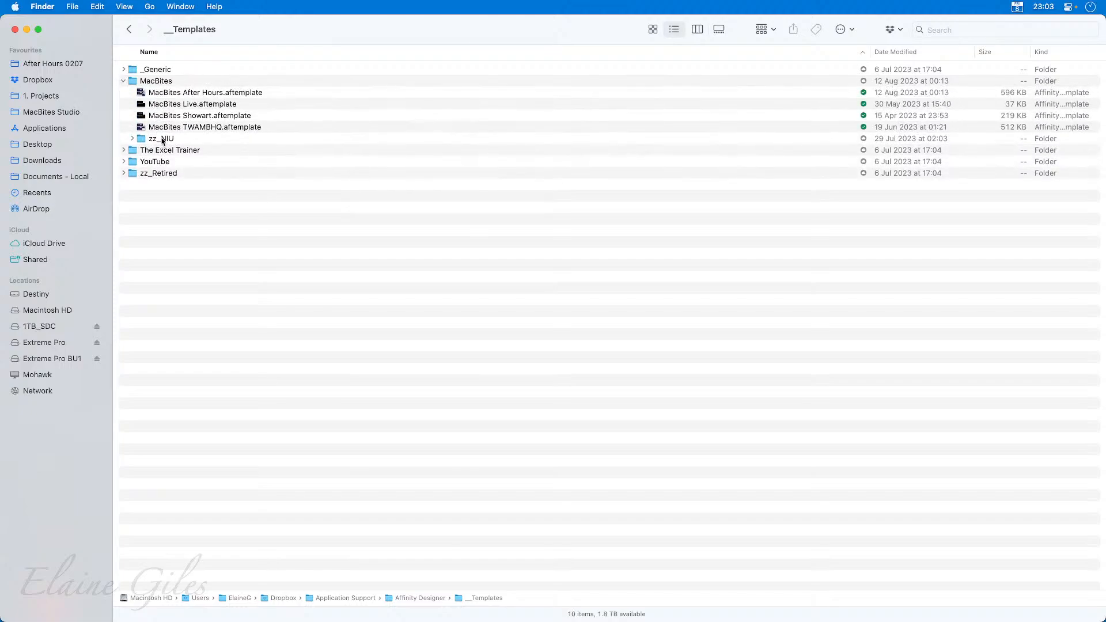
pyautogui.moveTo(158, 139); pyautogui.dragTo(158, 174)
pyautogui.click(302, 96)
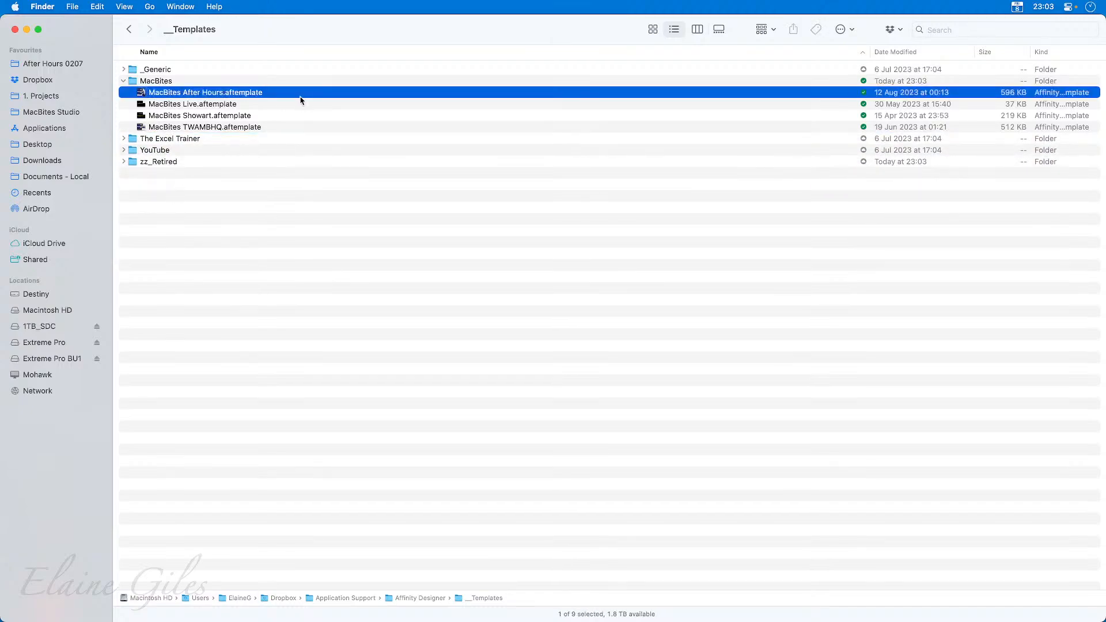
# Review the MacBites Live, Showart and TWAMBHQ template files, collapse the MacBites folder and select it.
pyautogui.click(286, 105)
pyautogui.click(287, 116)
pyautogui.click(283, 126)
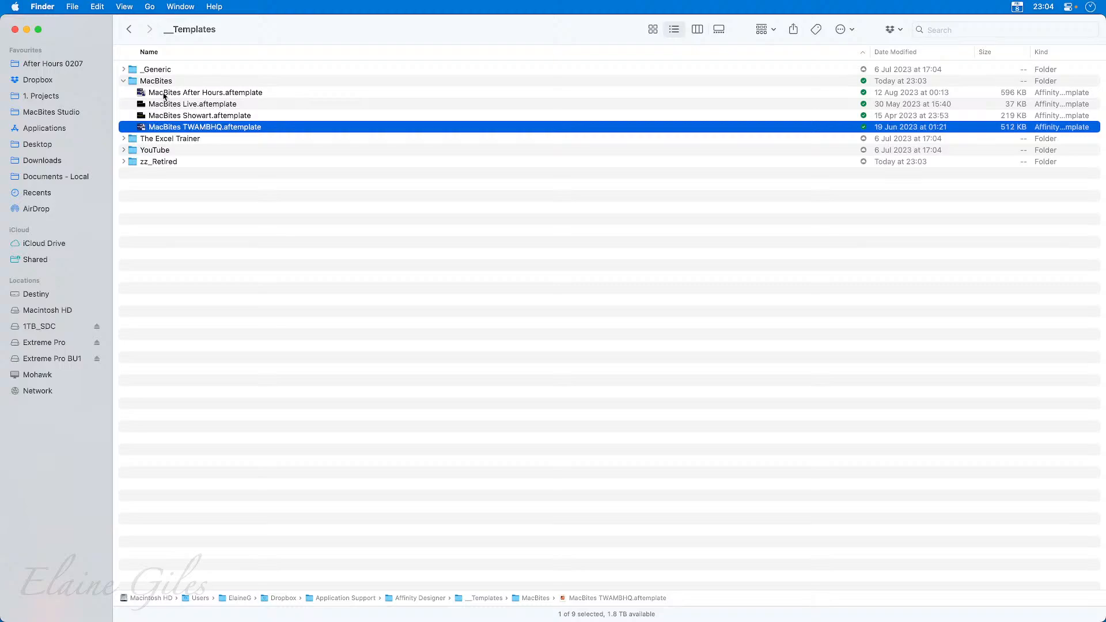
pyautogui.click(123, 81)
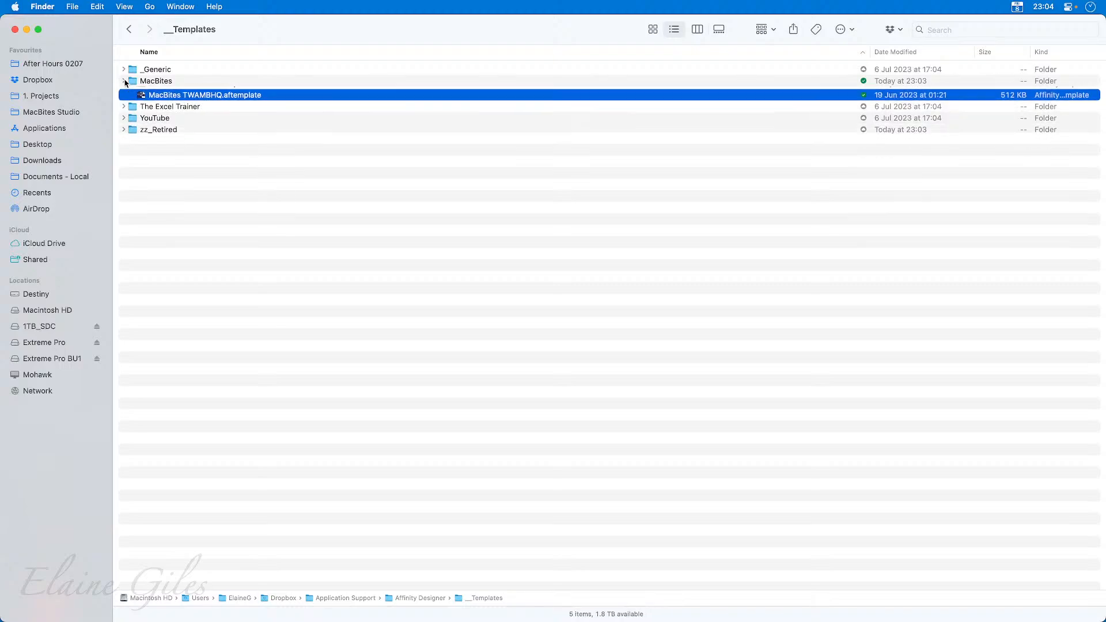
pyautogui.click(174, 84)
# Close the Finder window for __Templates and switch back to Affinity Designer's templates window.
pyautogui.moveTo(316, 26); pyautogui.dragTo(253, 59)
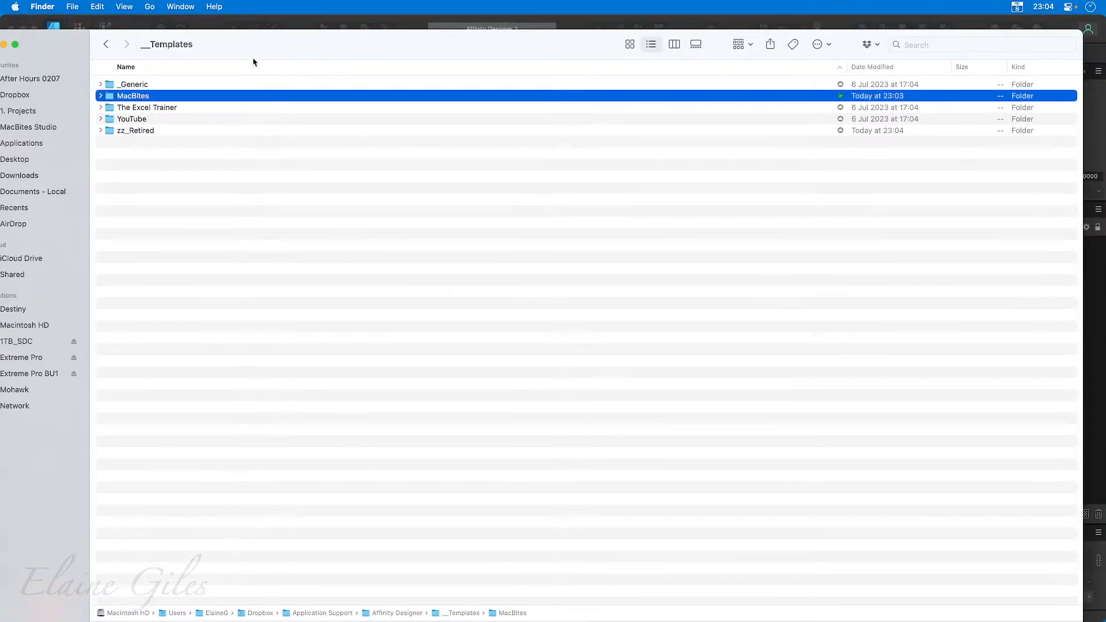
pyautogui.press('super+w')
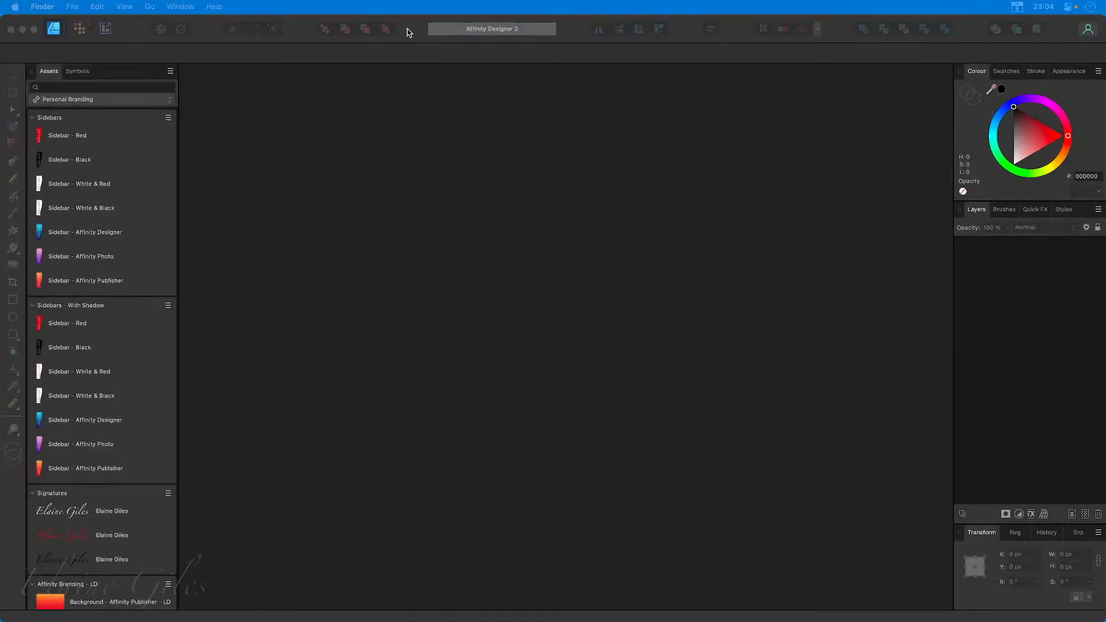
pyautogui.click(407, 29)
pyautogui.click(591, 122)
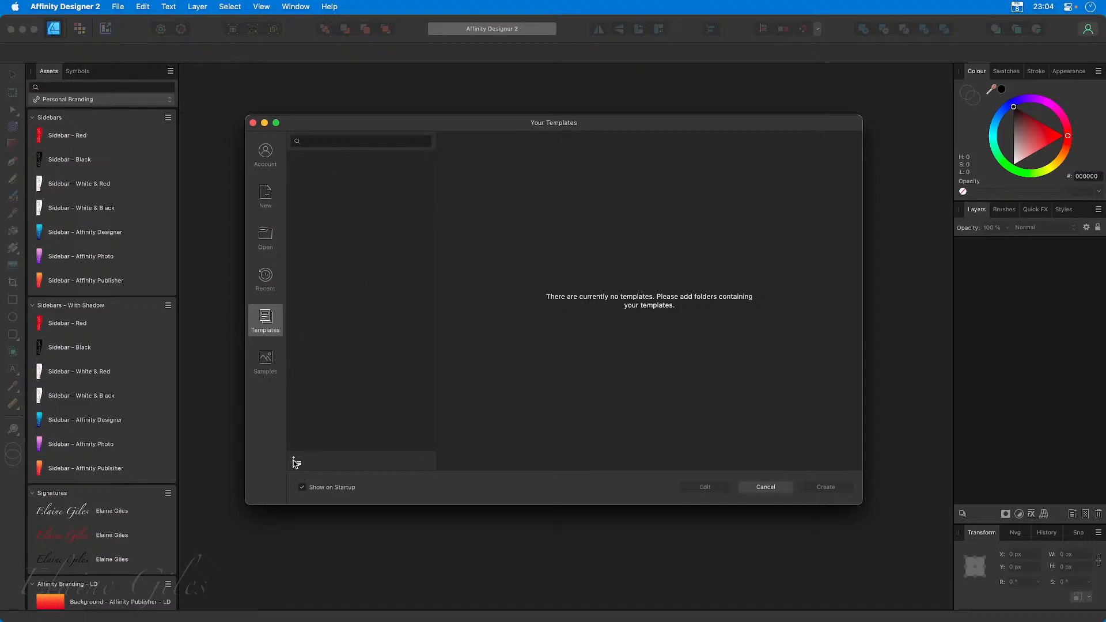
# Add the MacBites subfolder of __Templates as a template folder.
pyautogui.click(295, 462)
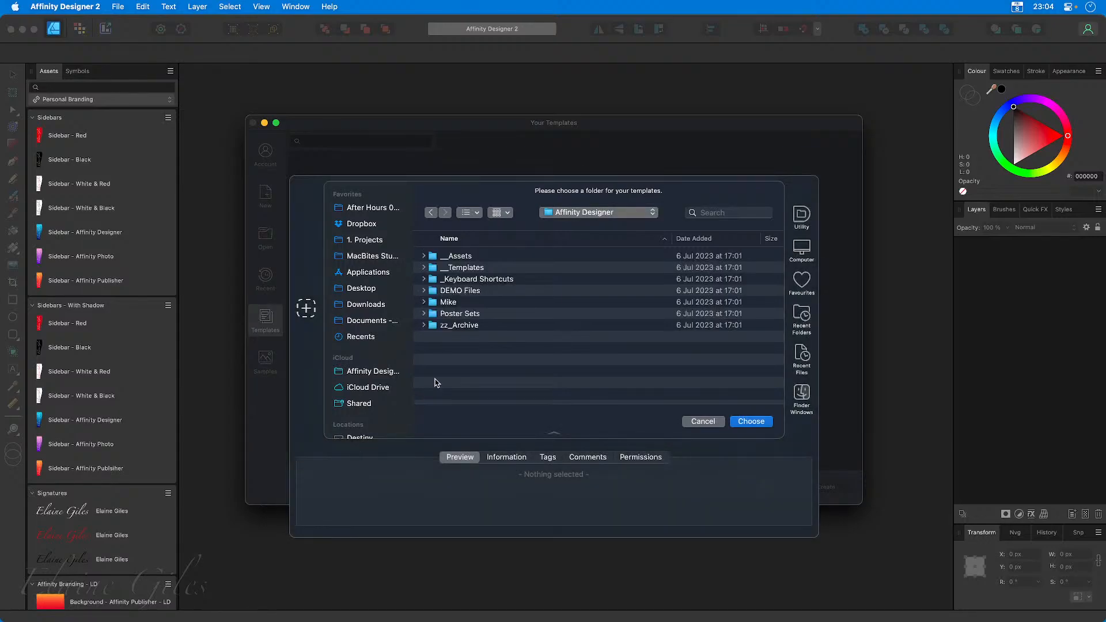
pyautogui.doubleClick(464, 267)
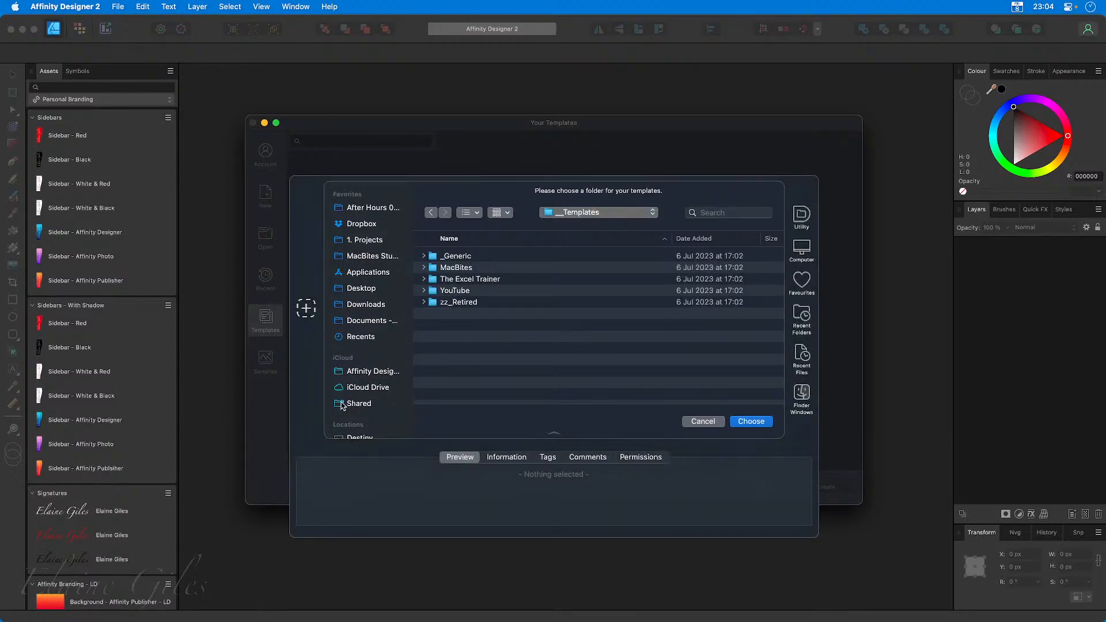
pyautogui.click(473, 260)
pyautogui.click(470, 268)
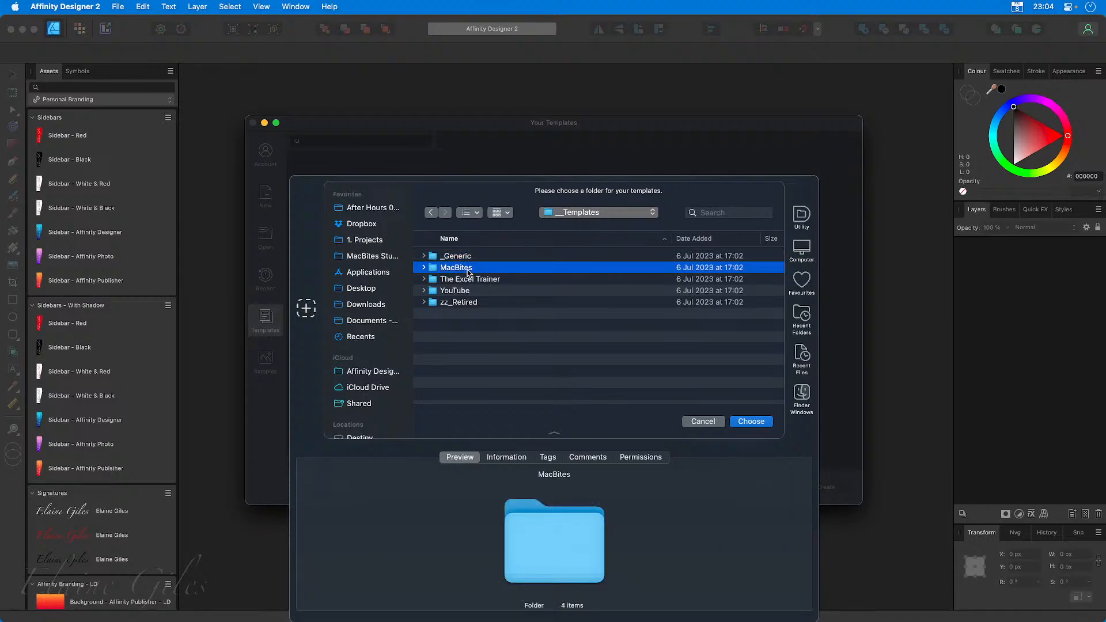
pyautogui.doubleClick(468, 268)
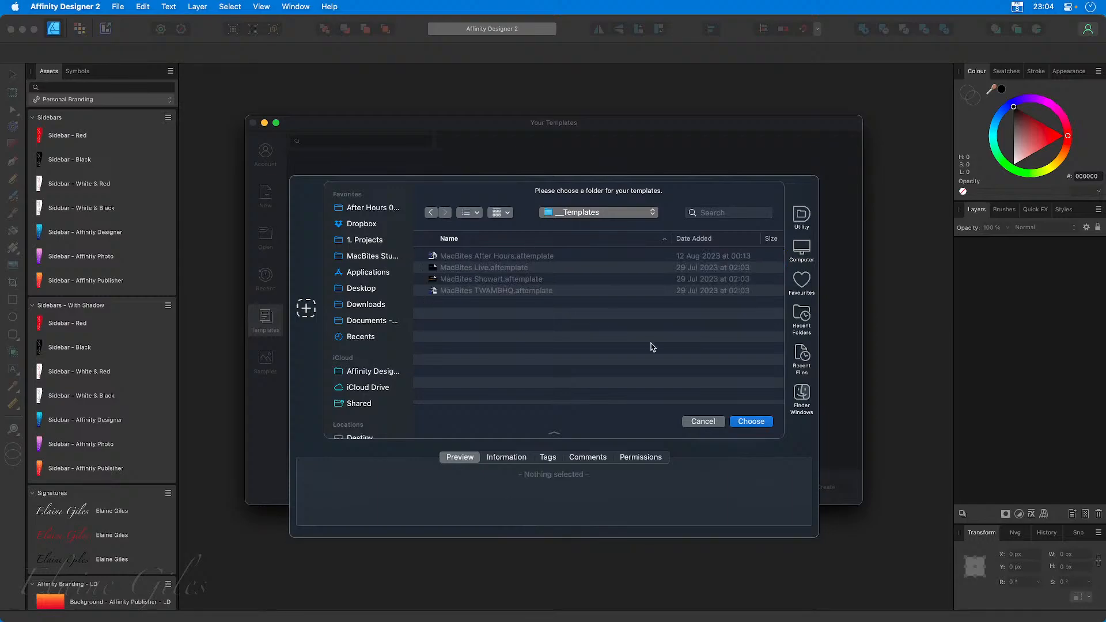
pyautogui.click(751, 421)
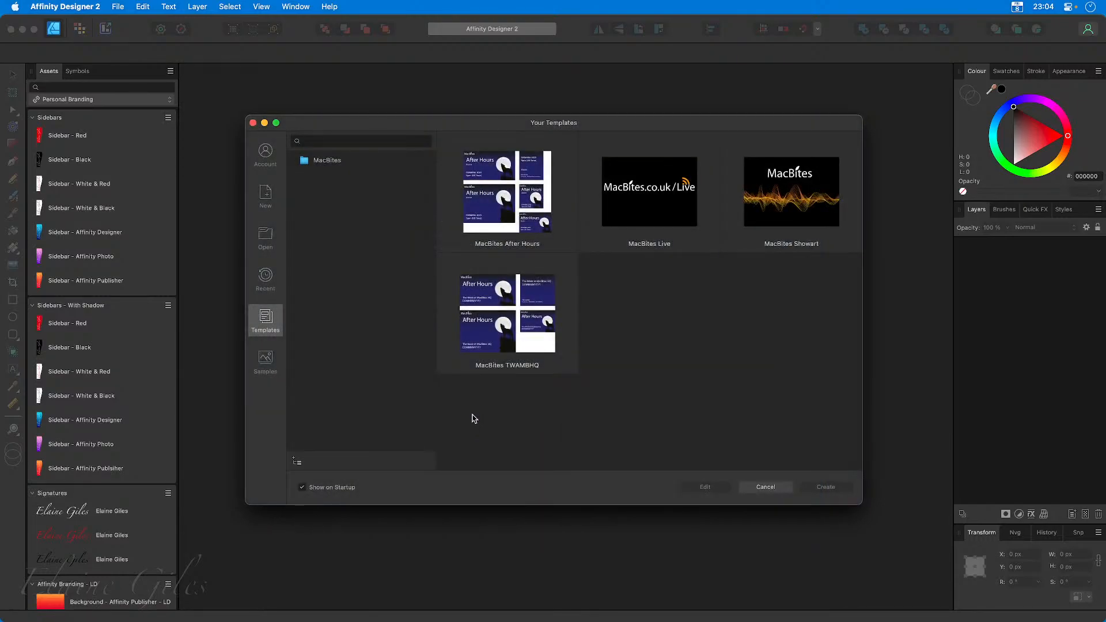
# Review the After Hours, Live, Showart and TWAMBHQ templates in the MacBites template folder.
pyautogui.click(328, 166)
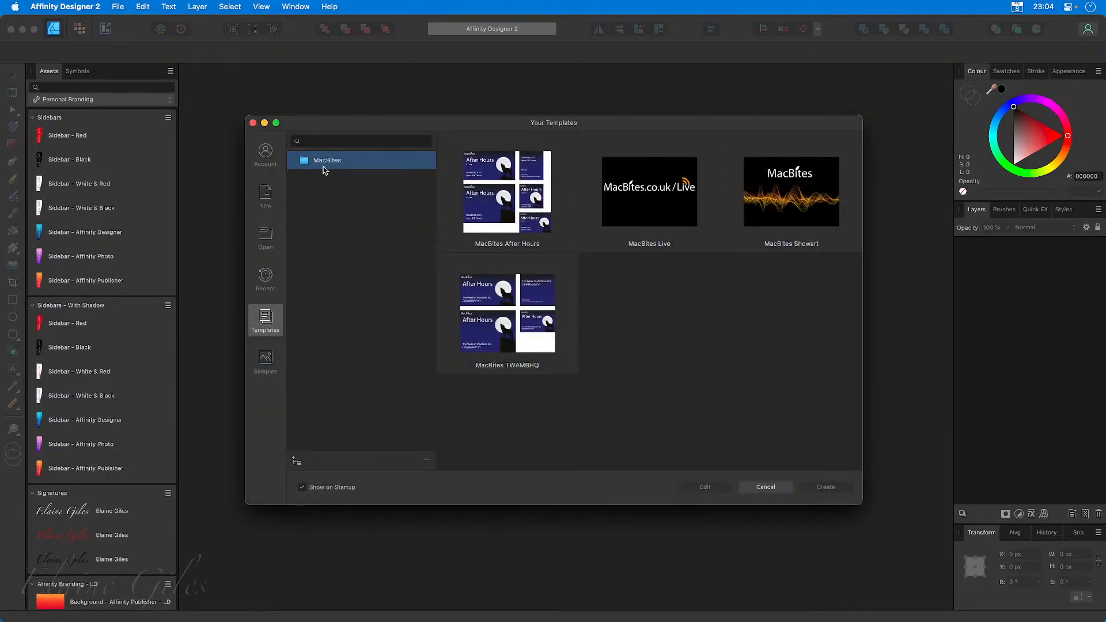
pyautogui.click(511, 205)
pyautogui.click(661, 200)
pyautogui.click(750, 198)
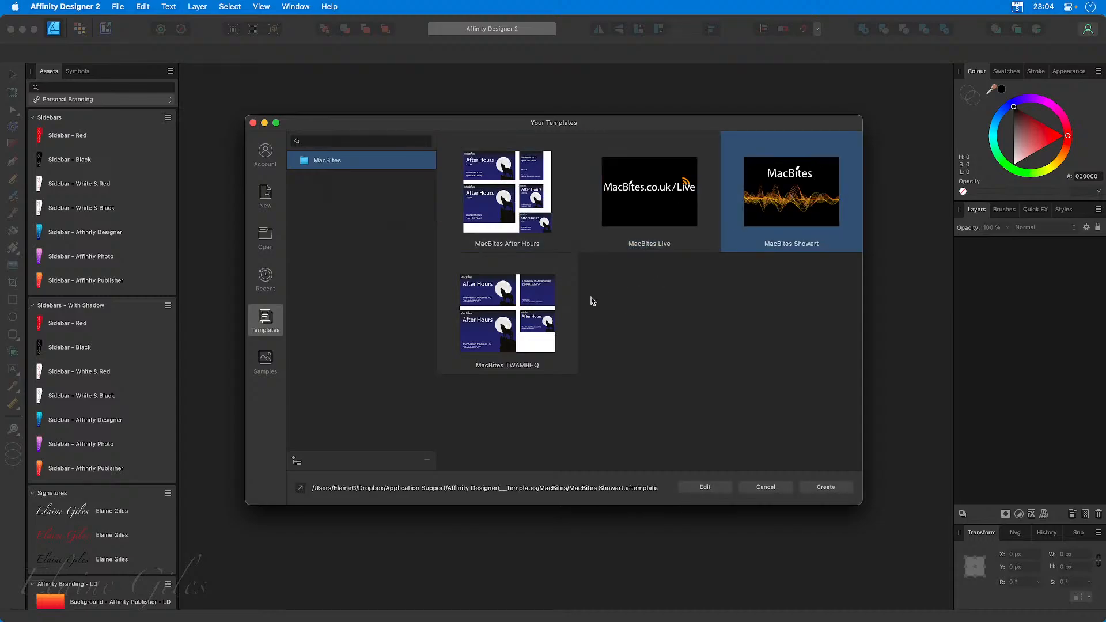
pyautogui.click(525, 320)
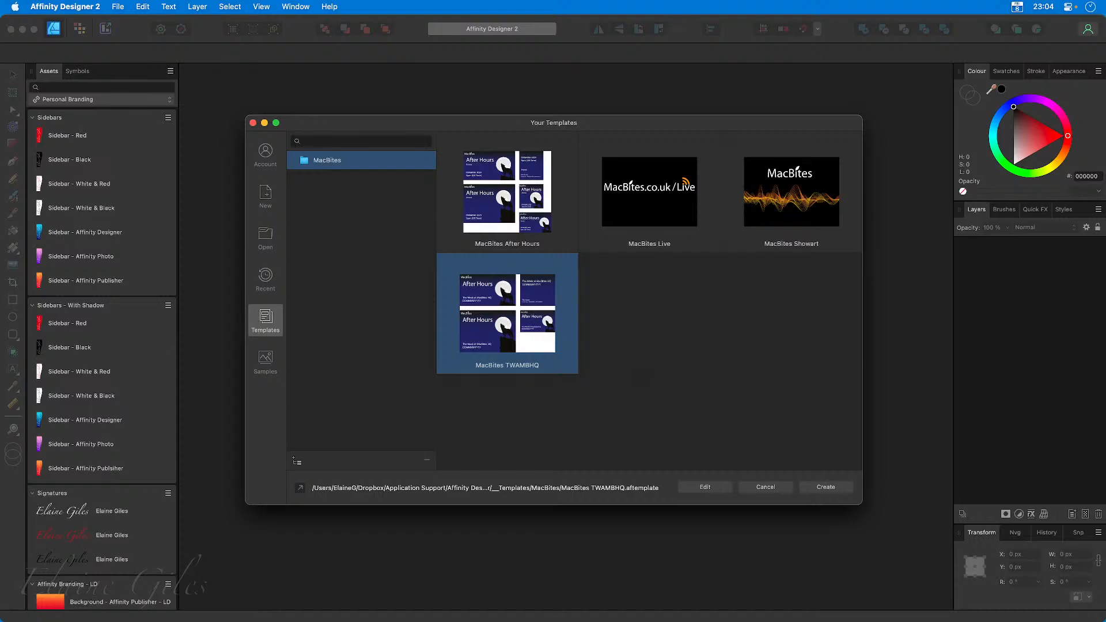
pyautogui.press('super+Tab')
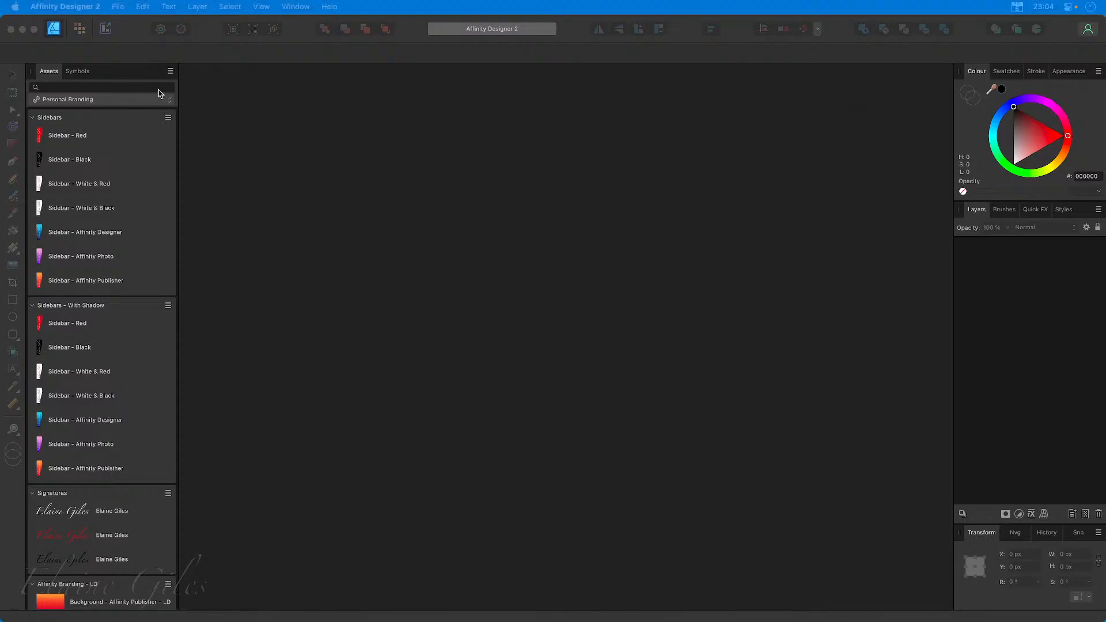
pyautogui.click(299, 34)
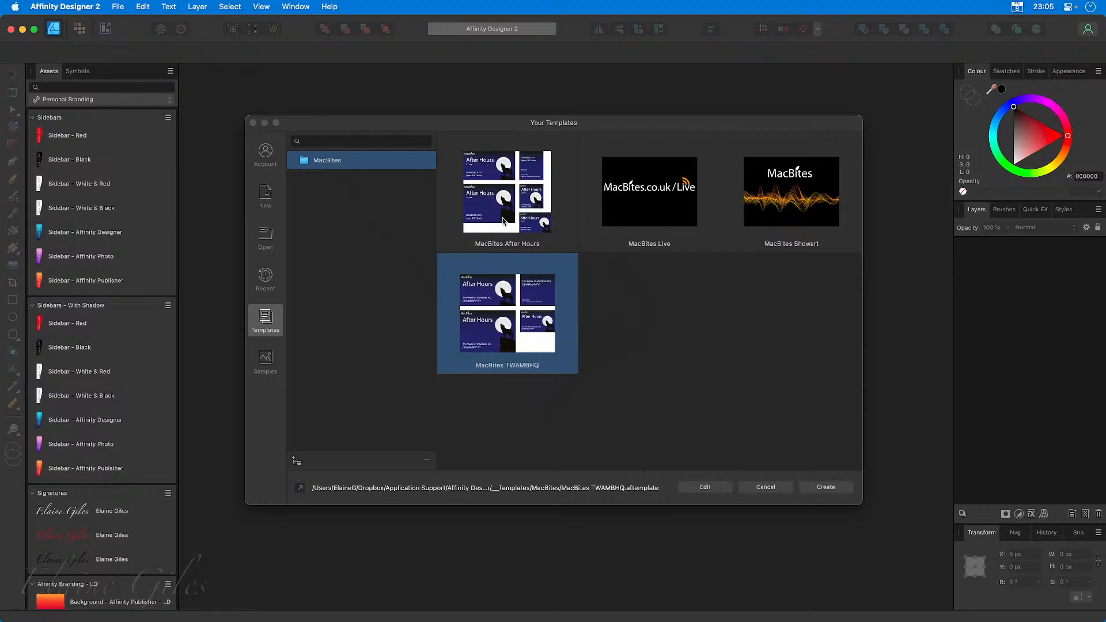
# Create a new document from the MacBites Showart template.
pyautogui.click(786, 211)
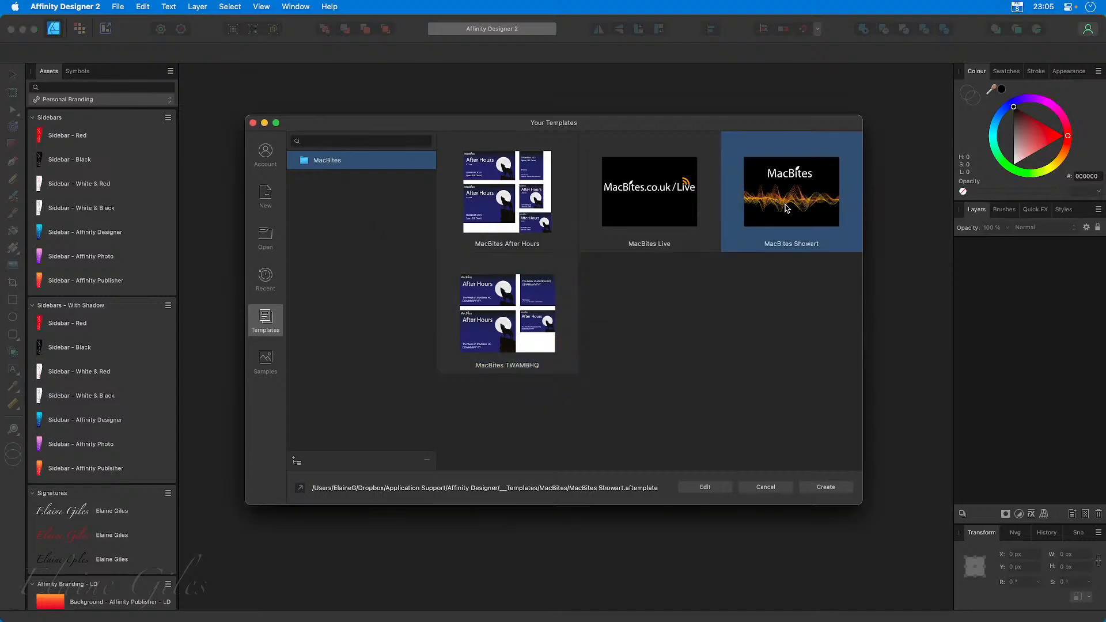
pyautogui.click(657, 202)
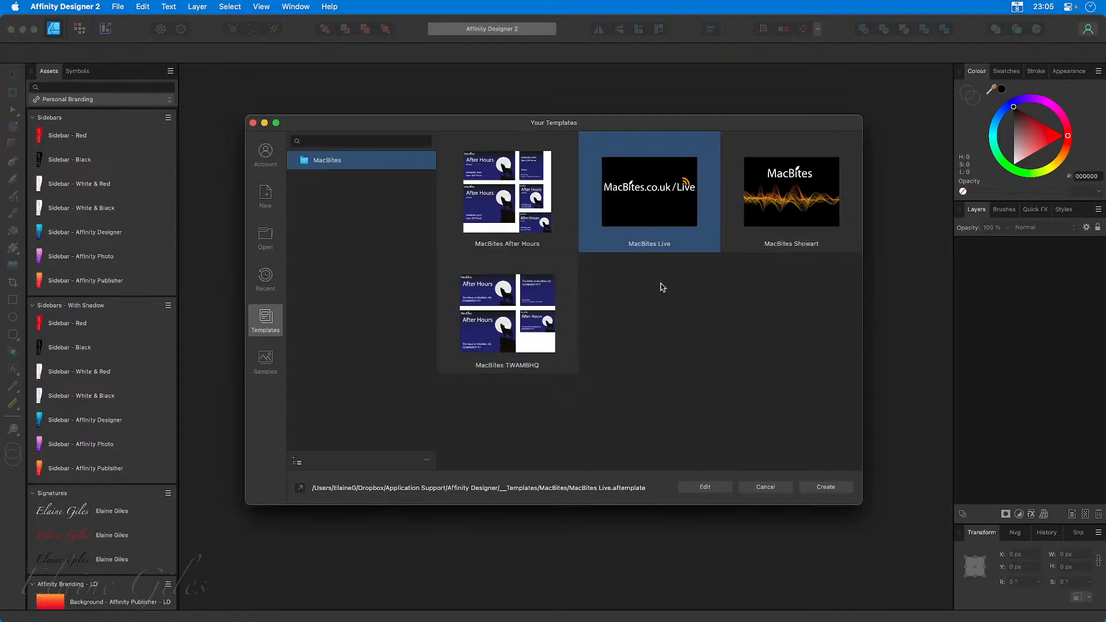
pyautogui.doubleClick(779, 215)
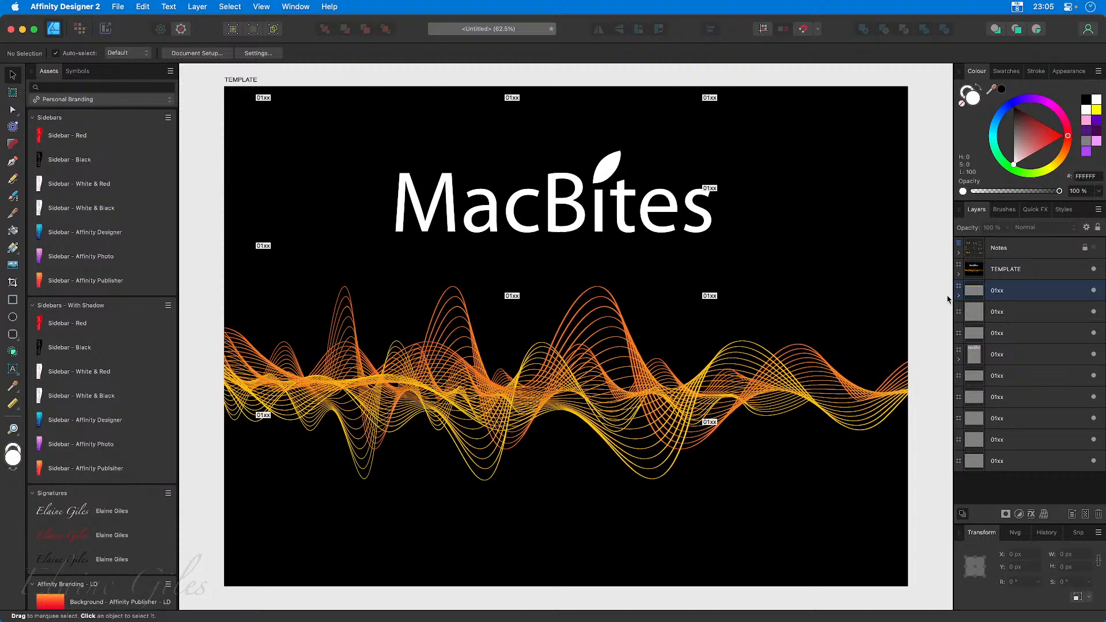
# Delete the TEMPLATE artboard from the untitled document and close the document without saving.
pyautogui.click(988, 269)
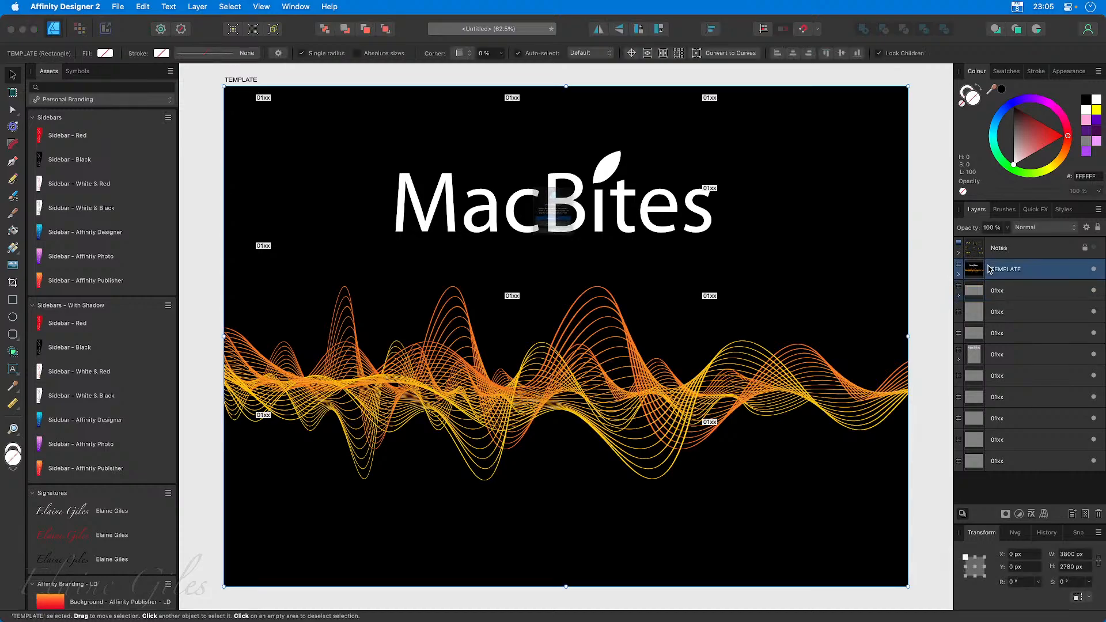
pyautogui.press('Delete')
pyautogui.click(597, 262)
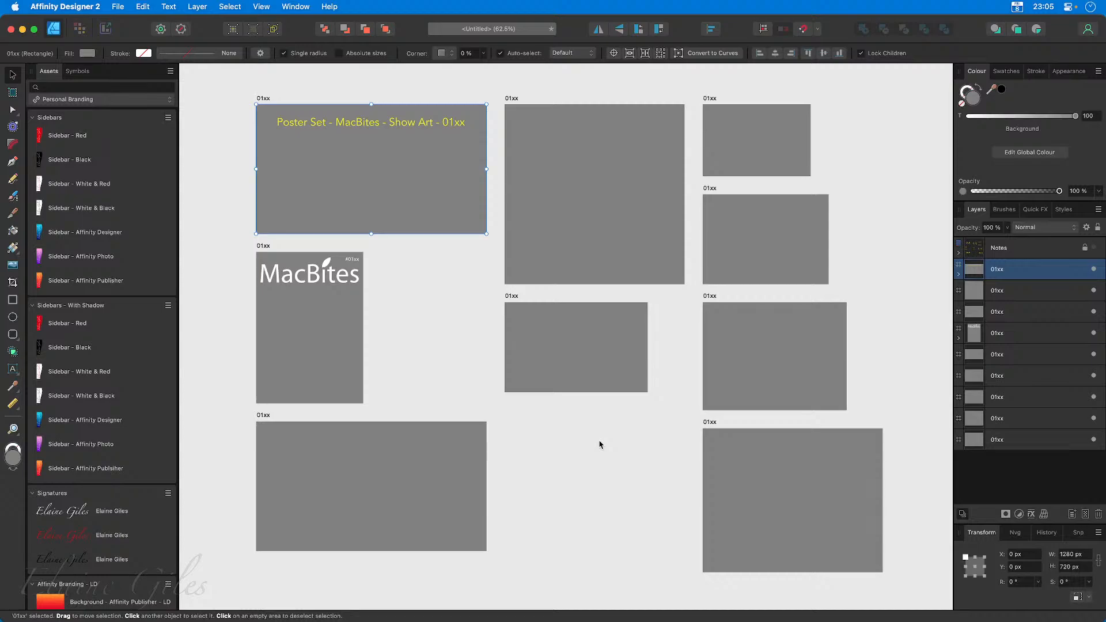
pyautogui.press('super+w')
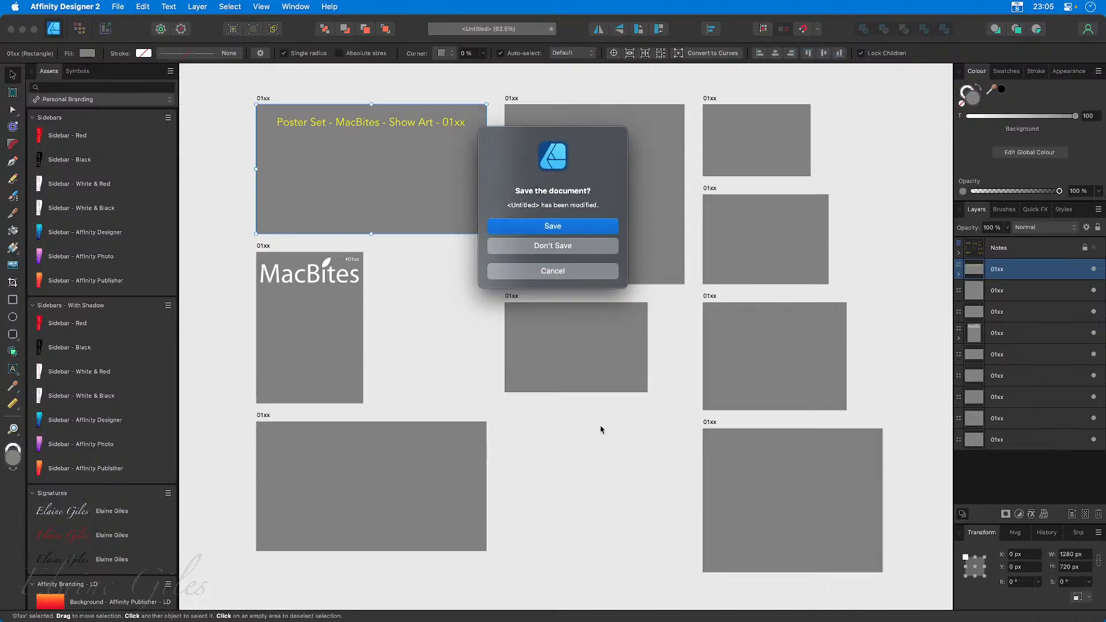
pyautogui.click(568, 252)
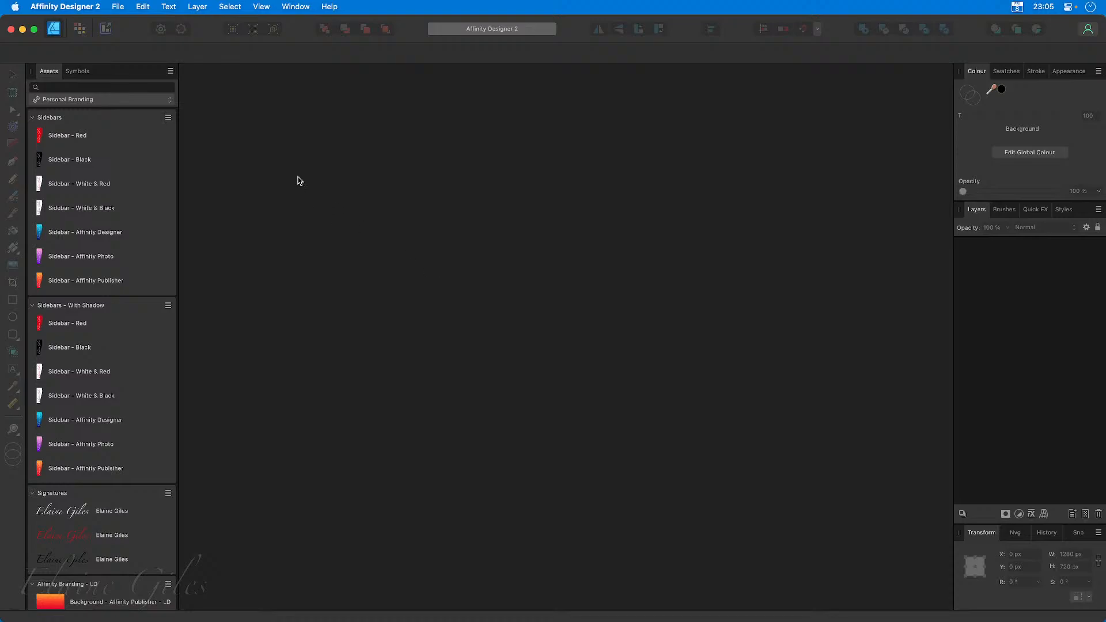
# Reopen the templates list for a new document and add the YouTube subfolder of __Templates as a template folder.
pyautogui.press('super+n')
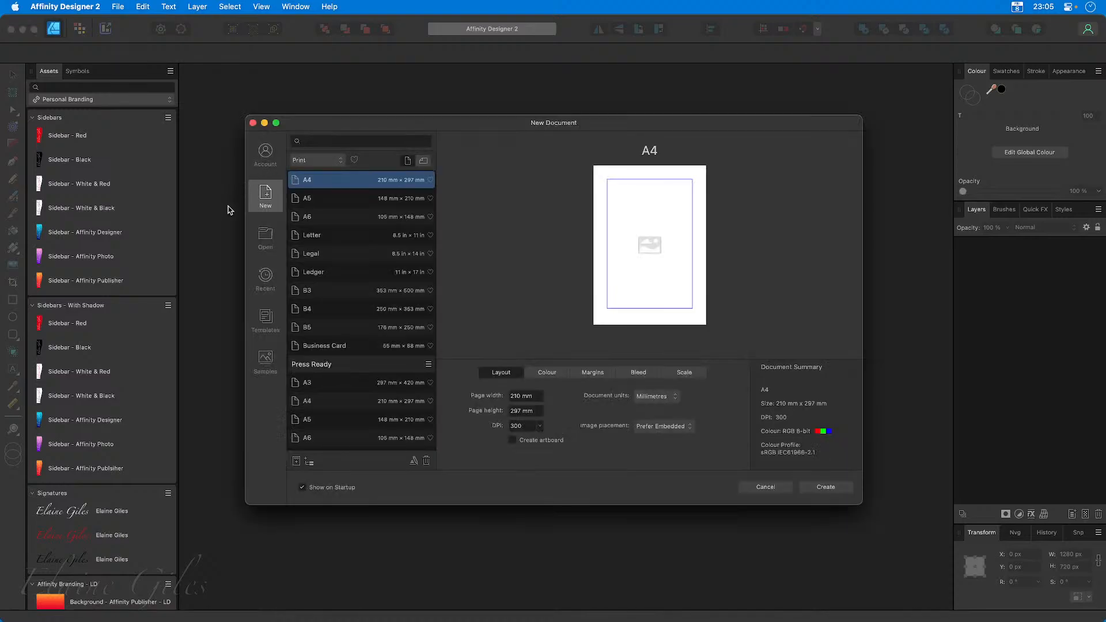
pyautogui.click(272, 323)
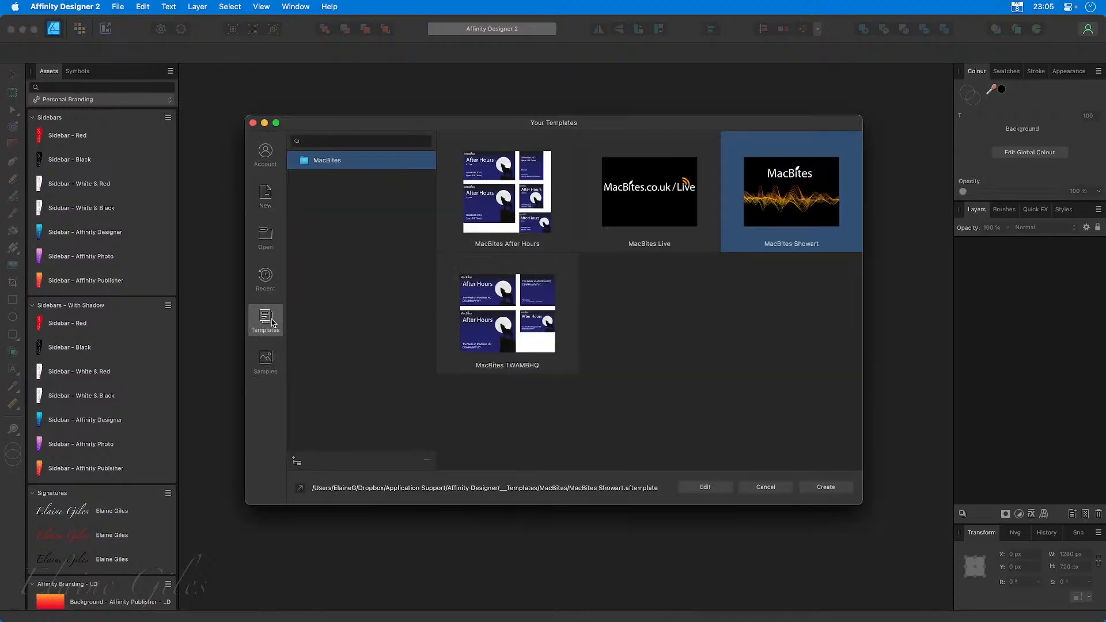
pyautogui.click(327, 259)
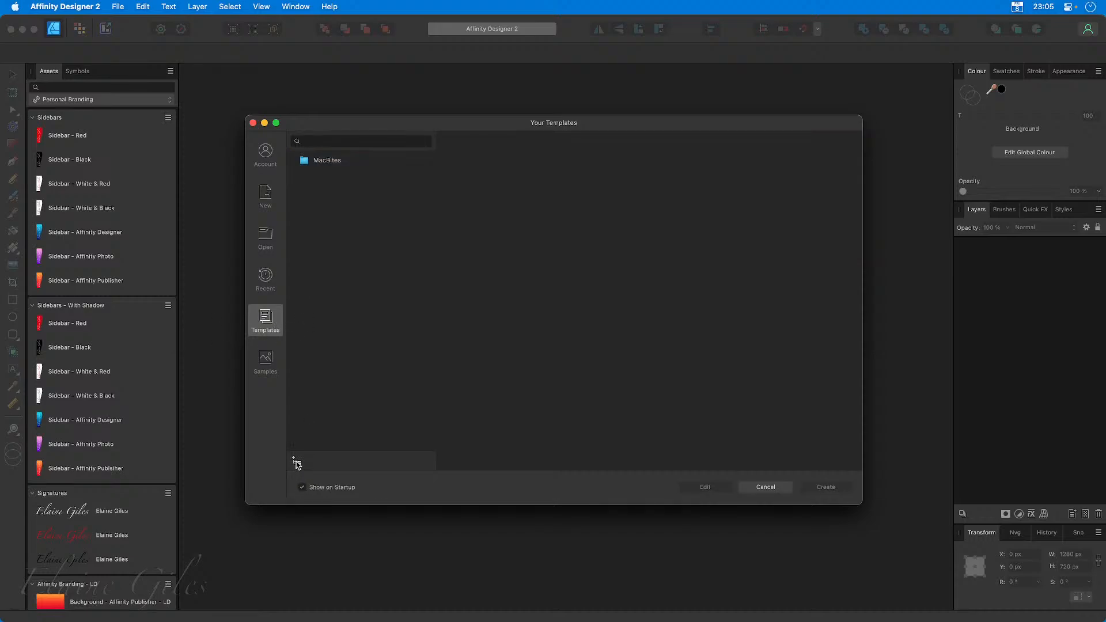
pyautogui.click(296, 462)
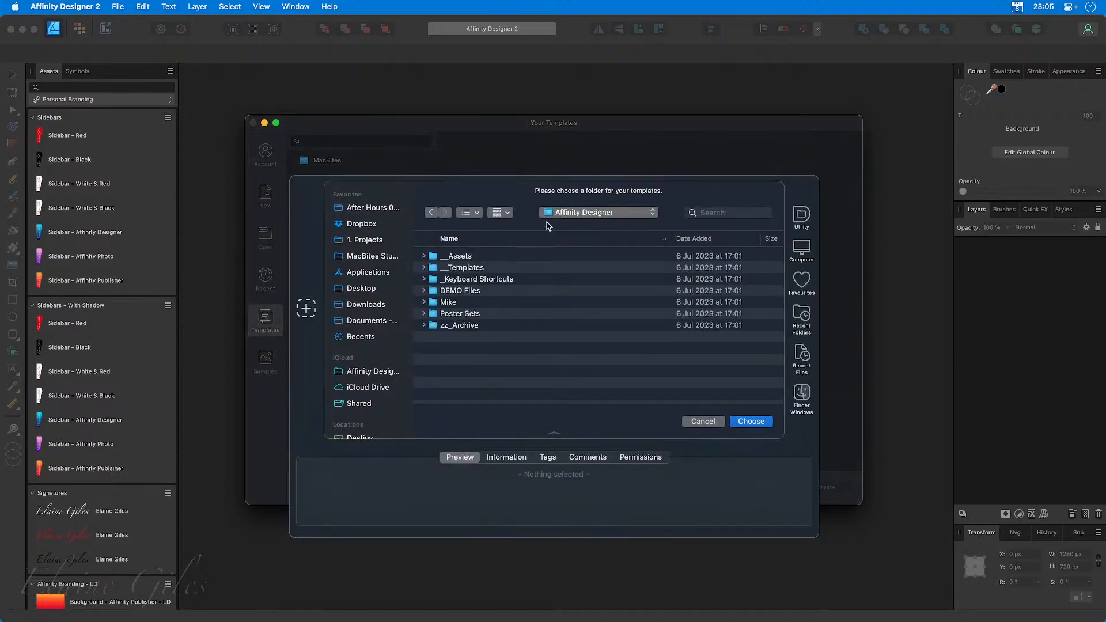
pyautogui.click(432, 213)
pyautogui.click(545, 214)
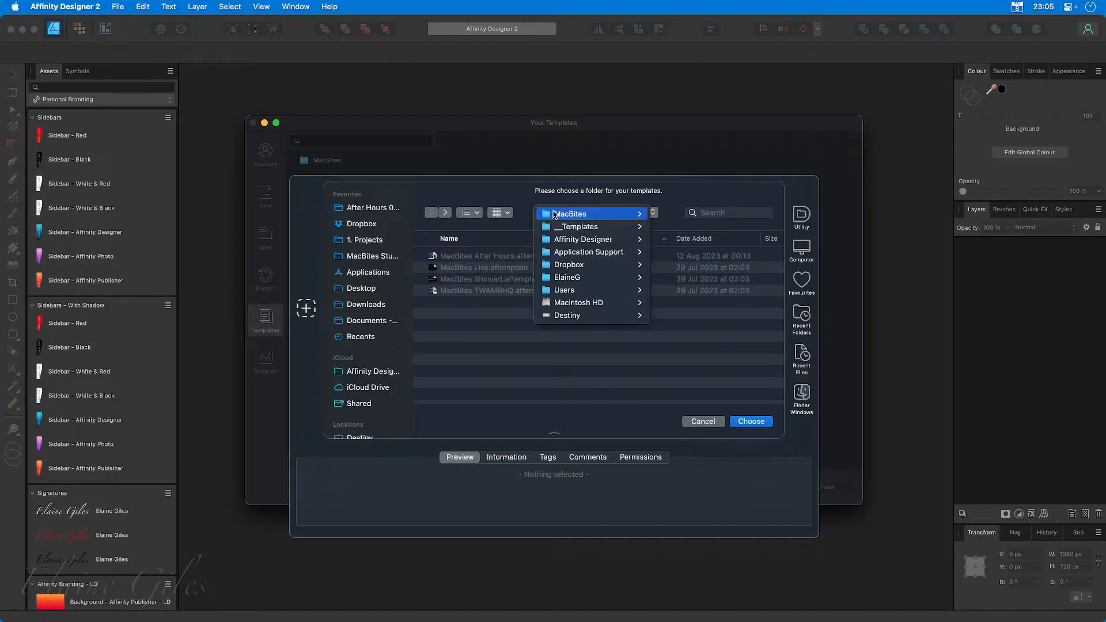
pyautogui.click(554, 226)
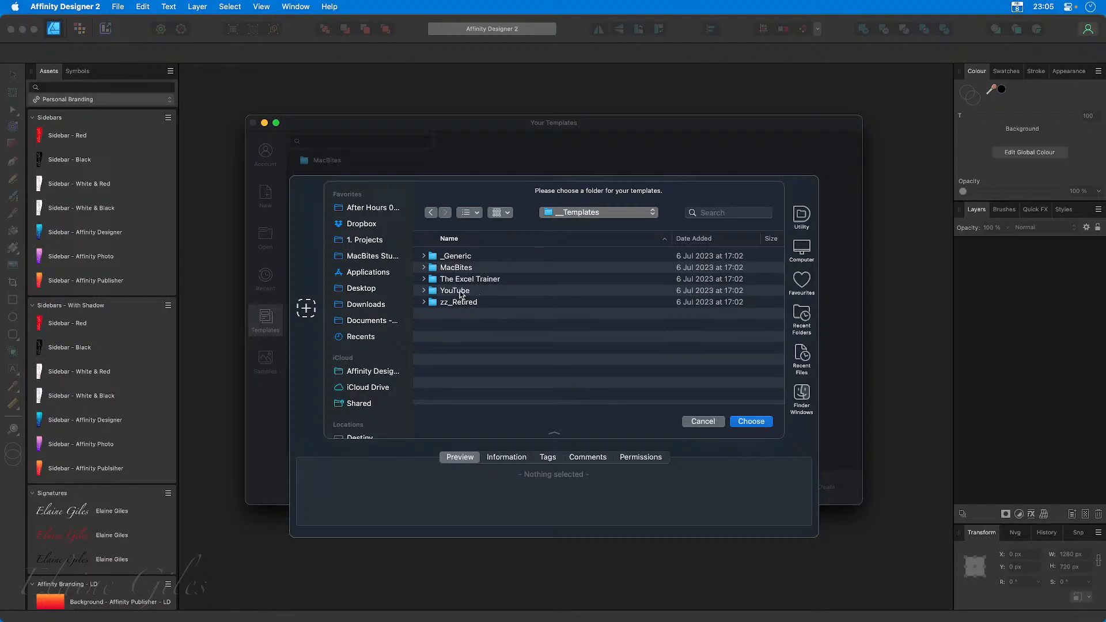
pyautogui.doubleClick(461, 292)
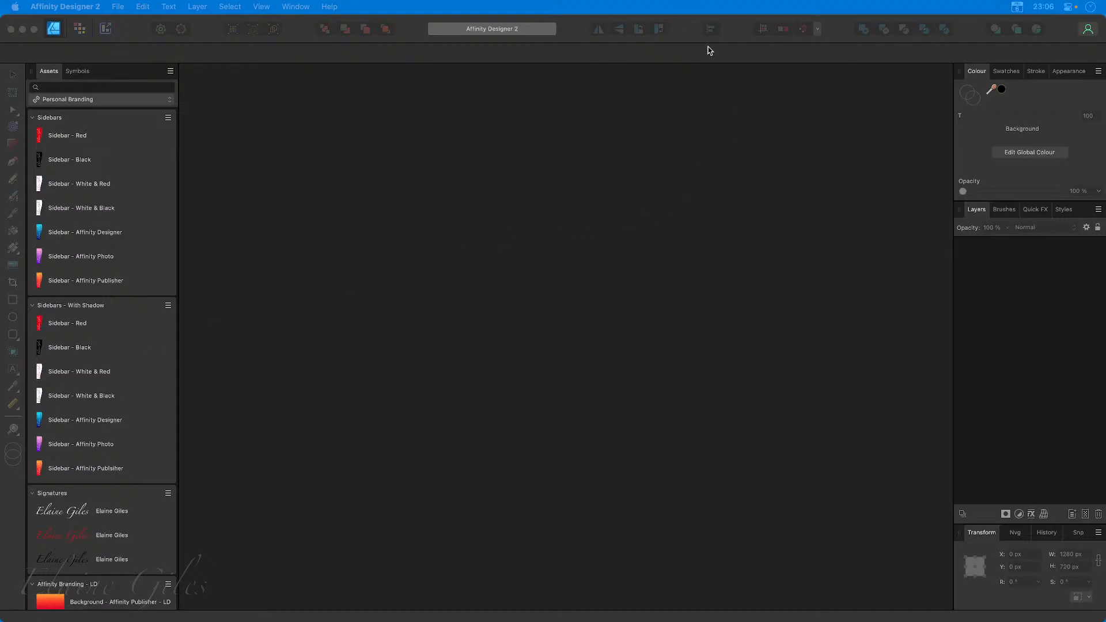
pyautogui.click(686, 31)
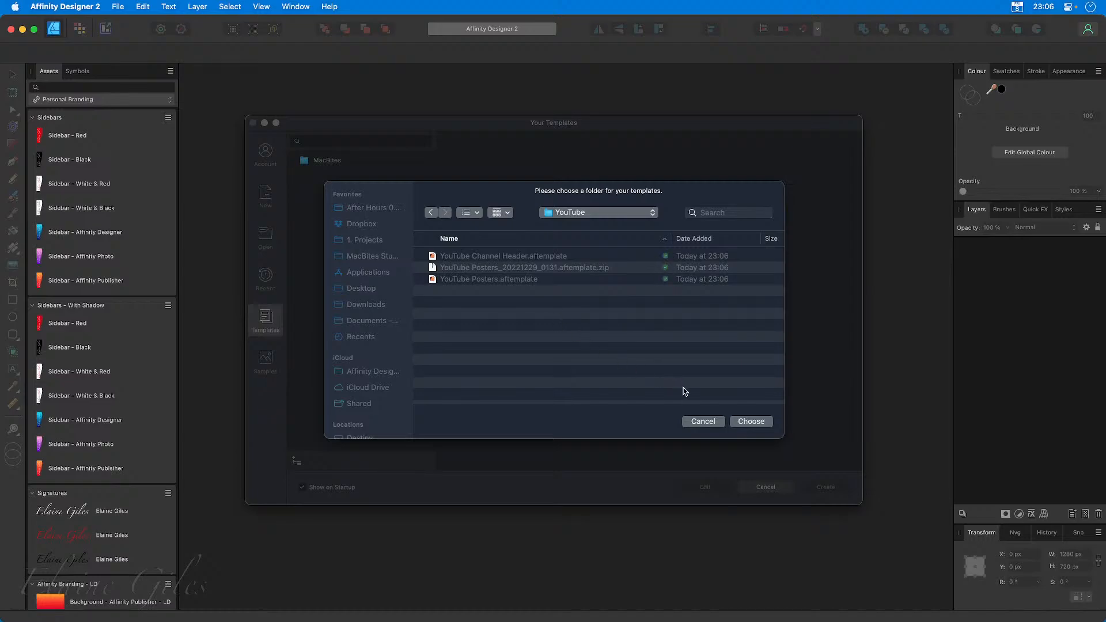
pyautogui.click(758, 424)
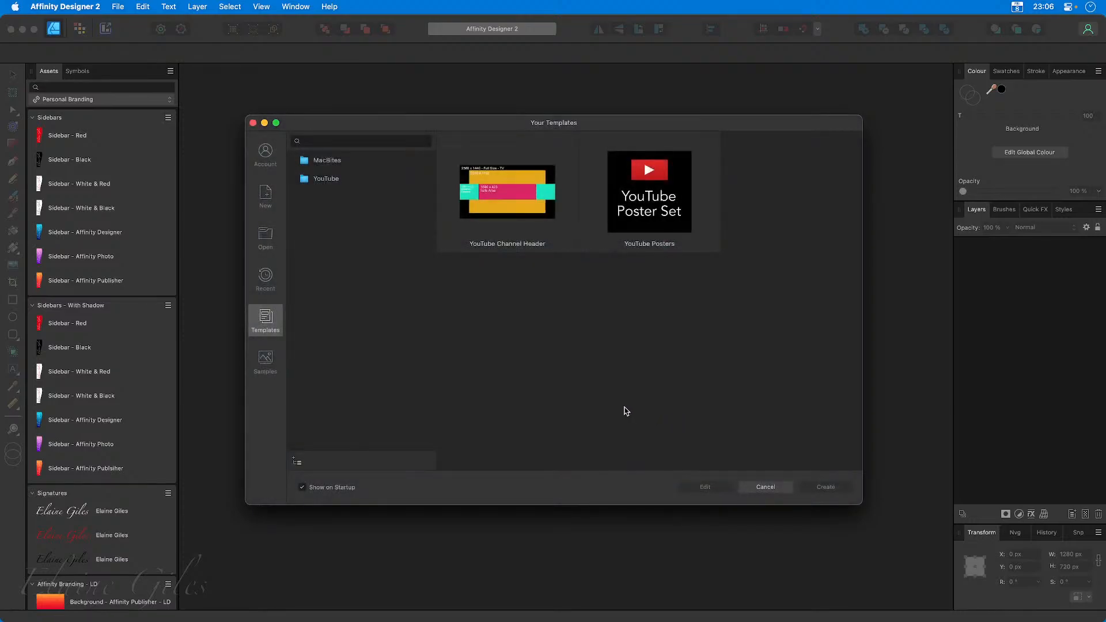
# Review the YouTube Channel Header and YouTube Posters templates, compare the two linked template folders and clear the selection.
pyautogui.click(503, 209)
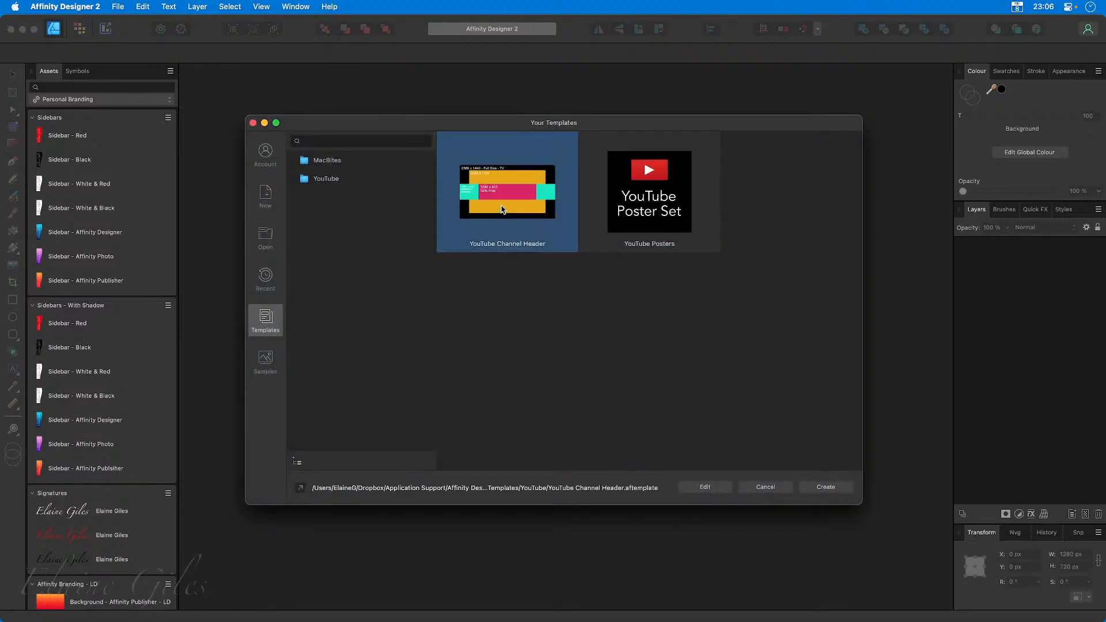
pyautogui.click(630, 213)
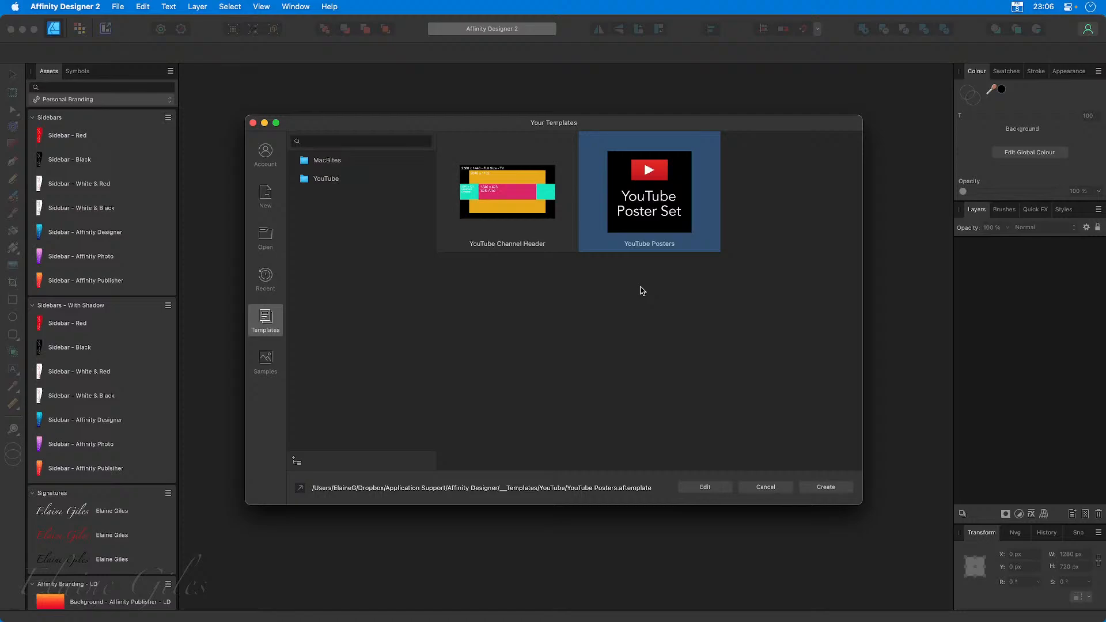
pyautogui.click(323, 178)
pyautogui.click(327, 160)
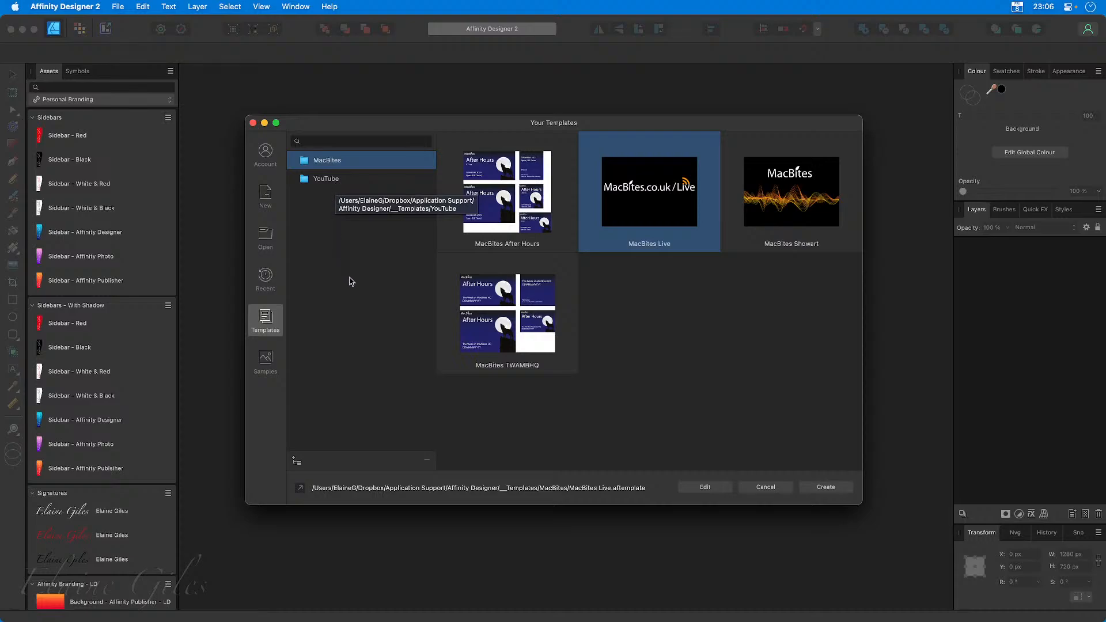
pyautogui.click(358, 299)
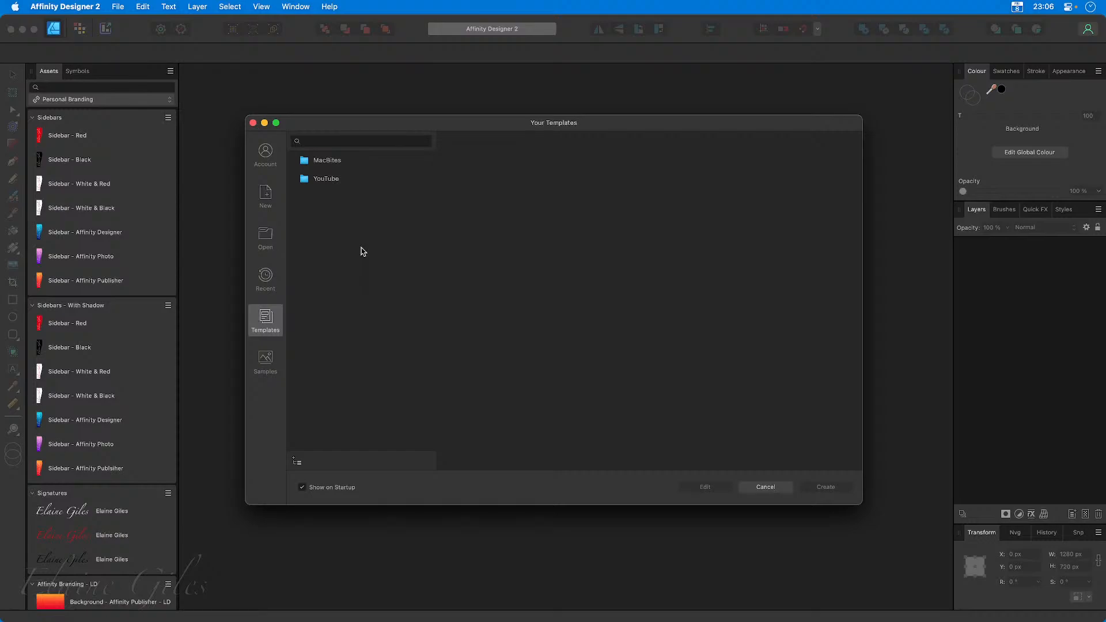
# Create a new A4 document from the Print presets and start an artistic text object of about 130 pt near the page's upper-left corner.
pyautogui.click(254, 124)
pyautogui.press('super+n')
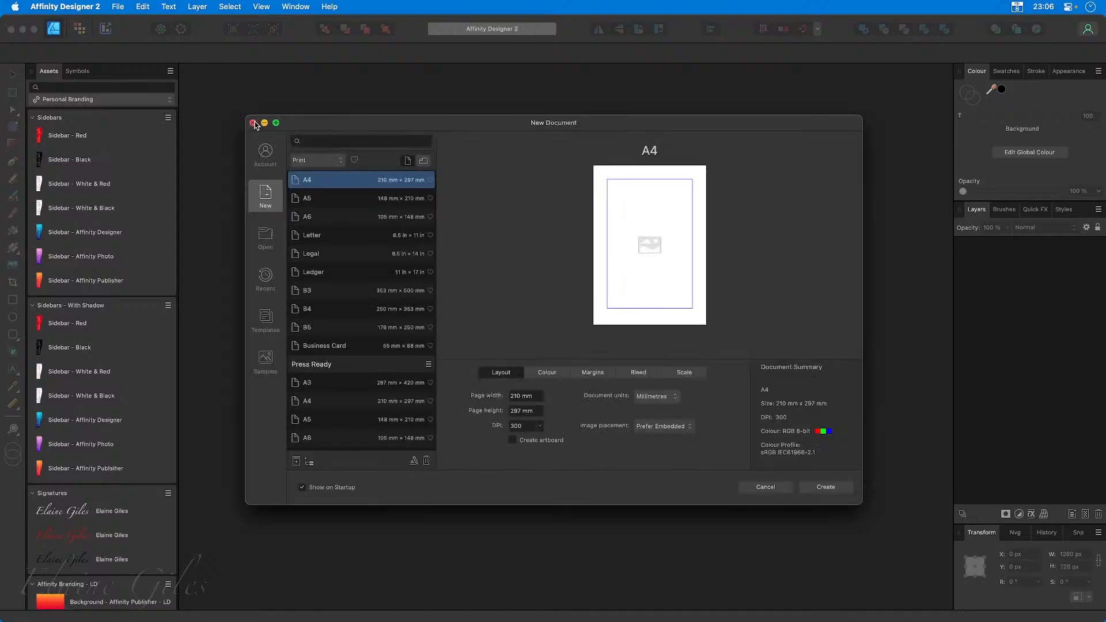
pyautogui.press('Return')
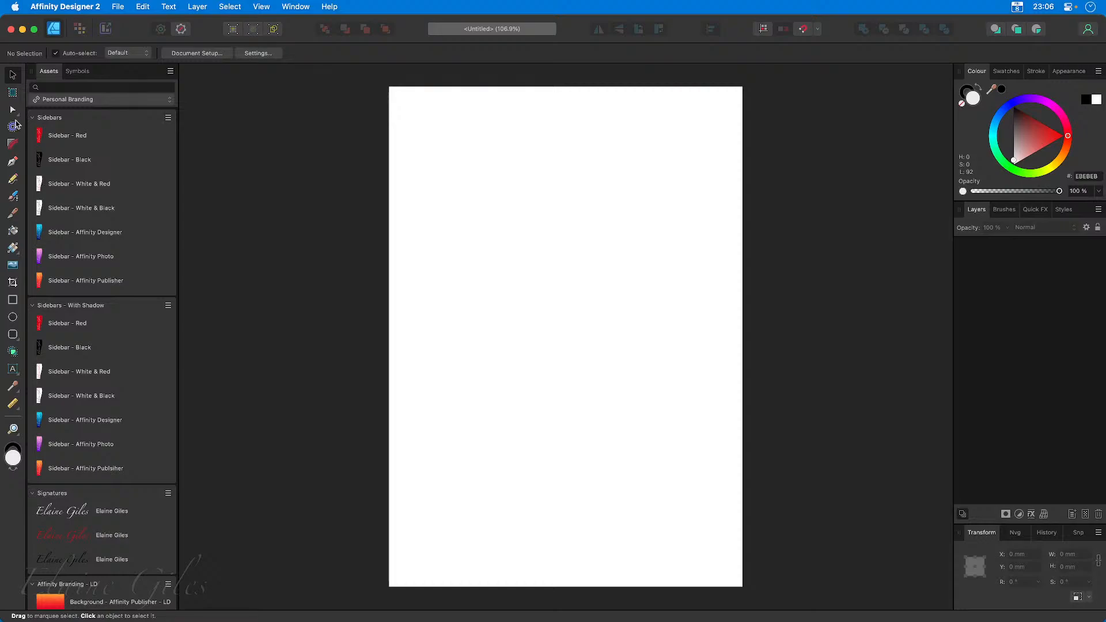
pyautogui.click(14, 372)
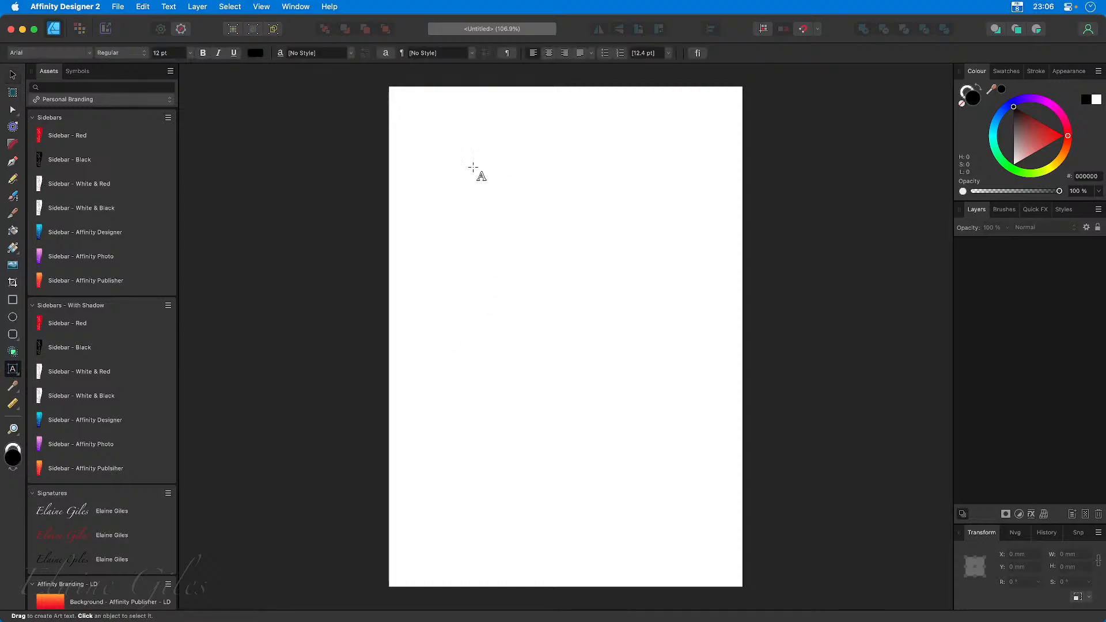
pyautogui.moveTo(442, 154); pyautogui.dragTo(607, 210)
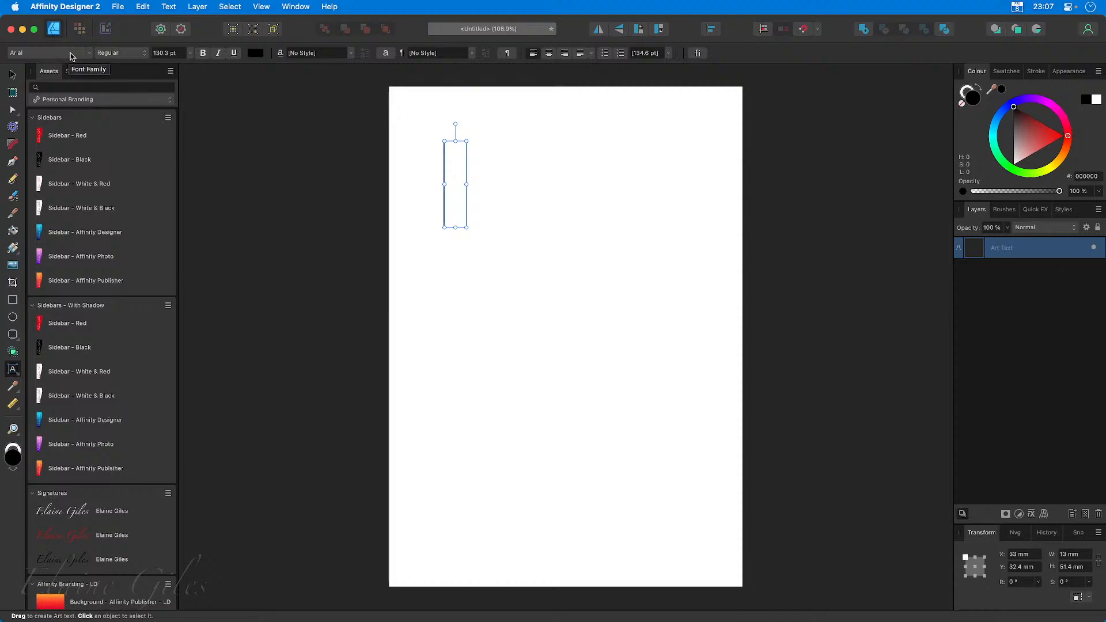
# Browse the font families and mark BD Cartoon Shout and Blueberry as favourite fonts.
pyautogui.click(91, 53)
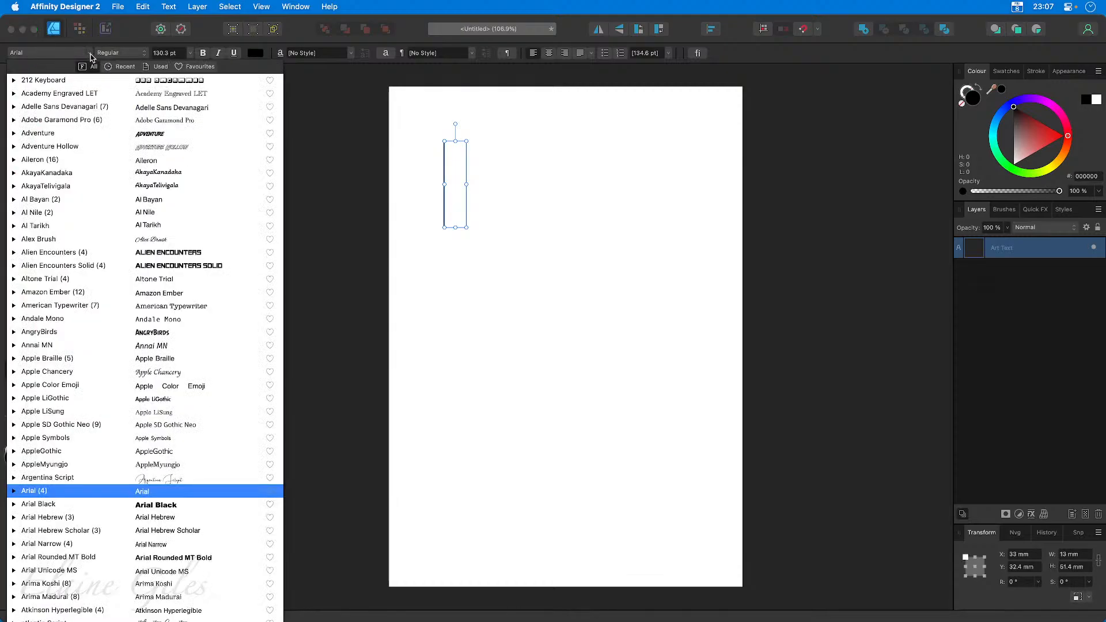
pyautogui.scroll(-20, 154, 331)
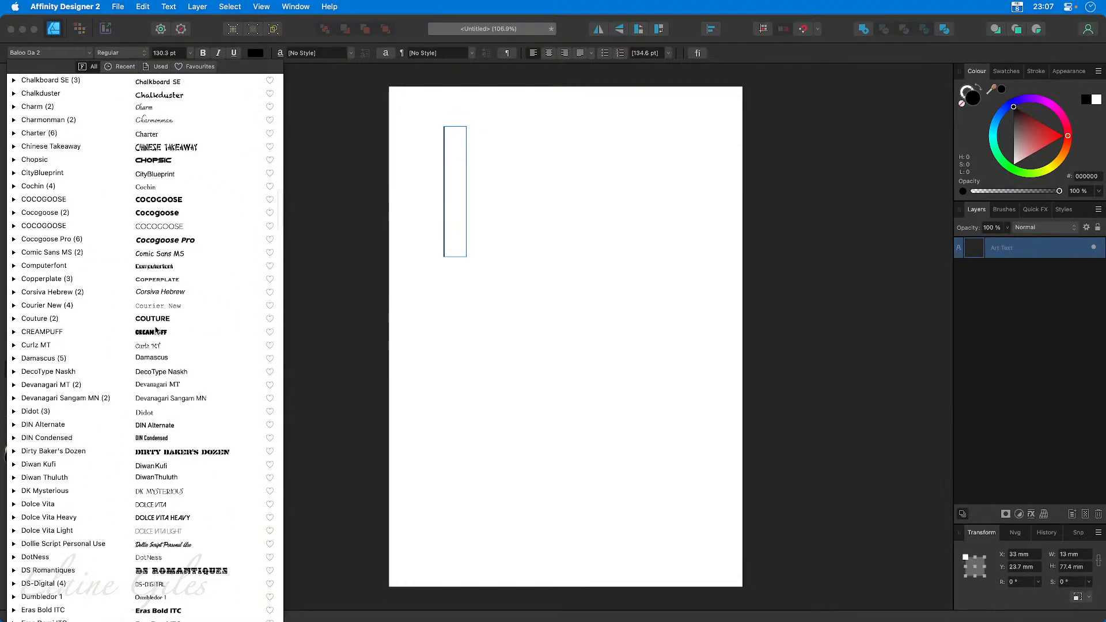
pyautogui.scroll(20, 155, 332)
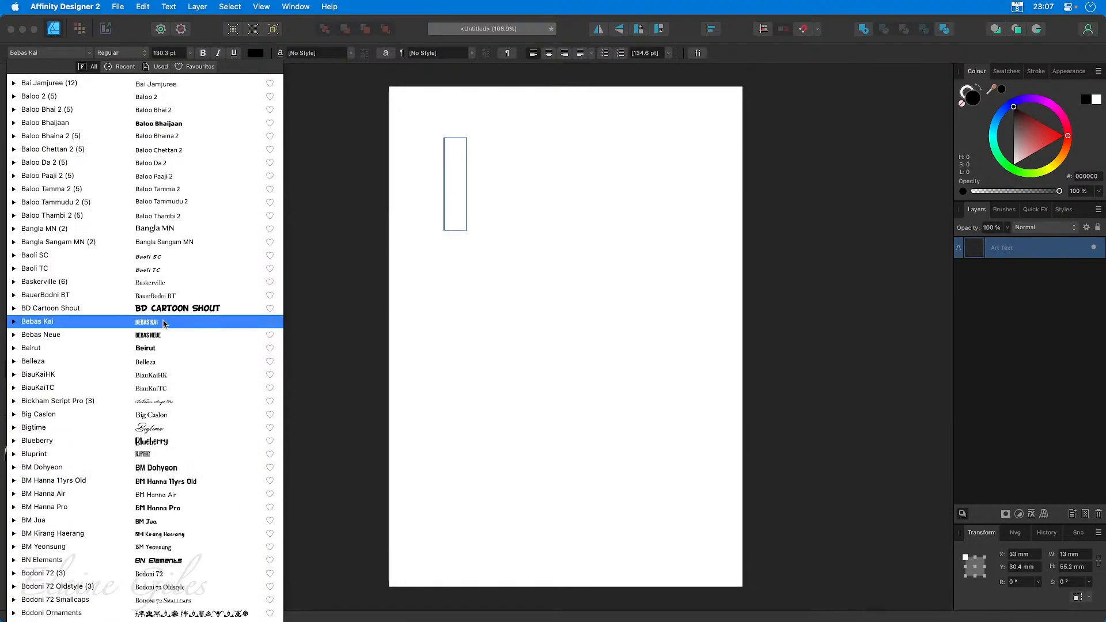
pyautogui.click(272, 311)
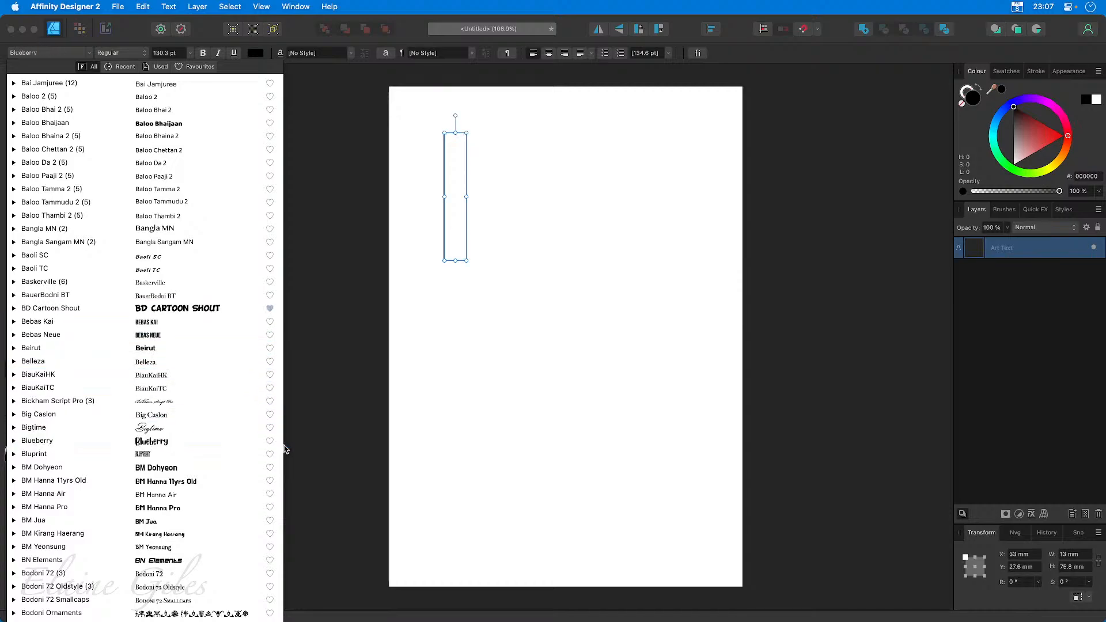
pyautogui.scroll(-10, 173, 441)
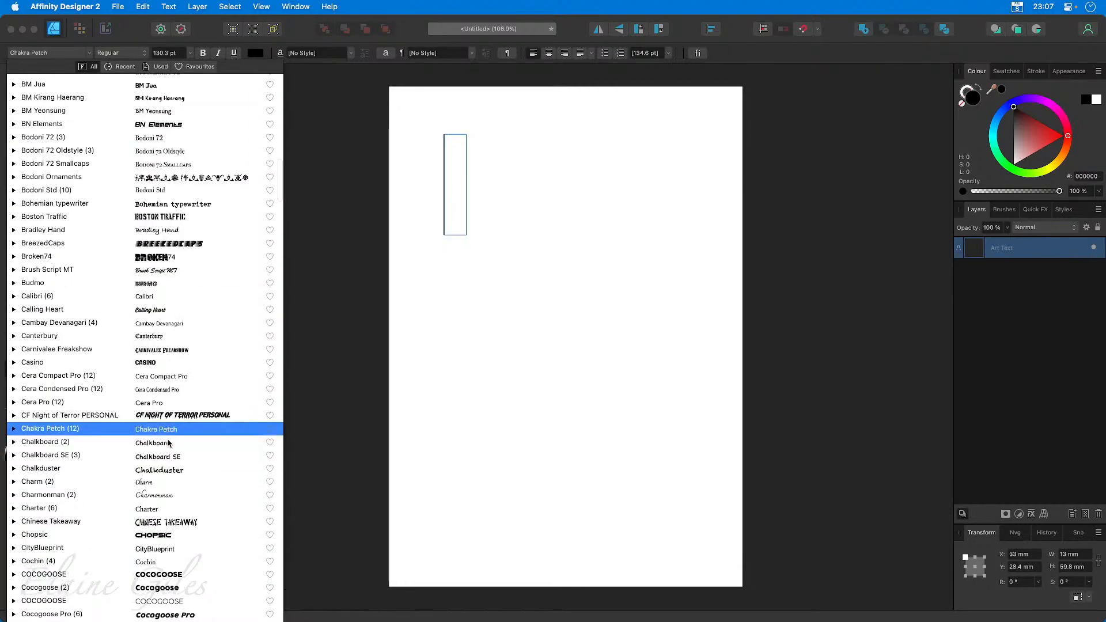
pyautogui.scroll(-10, 169, 442)
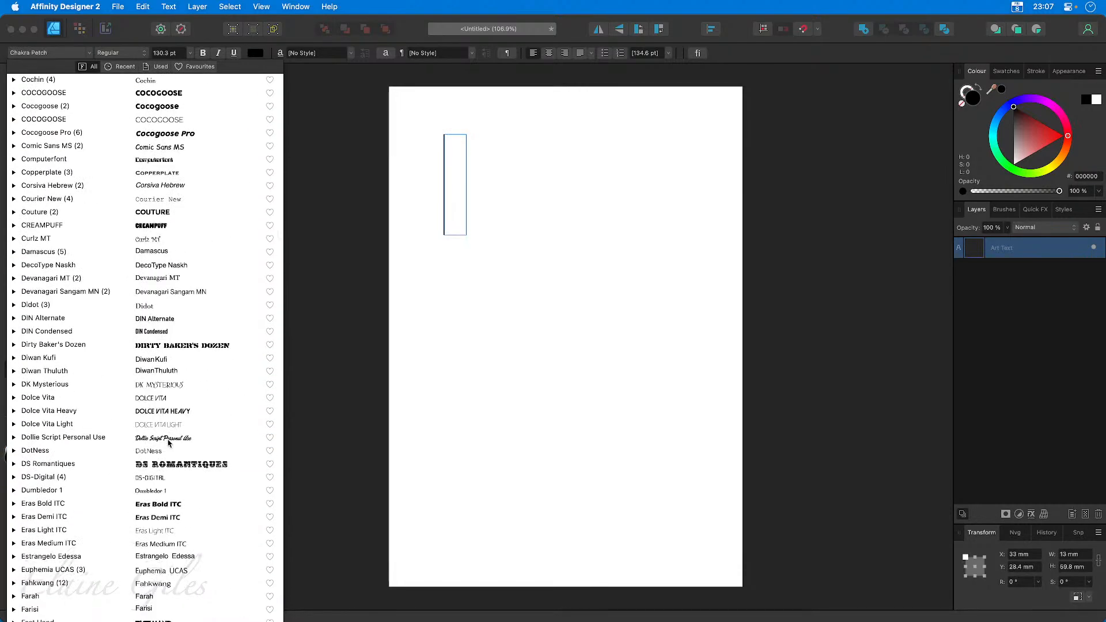
pyautogui.press('Escape')
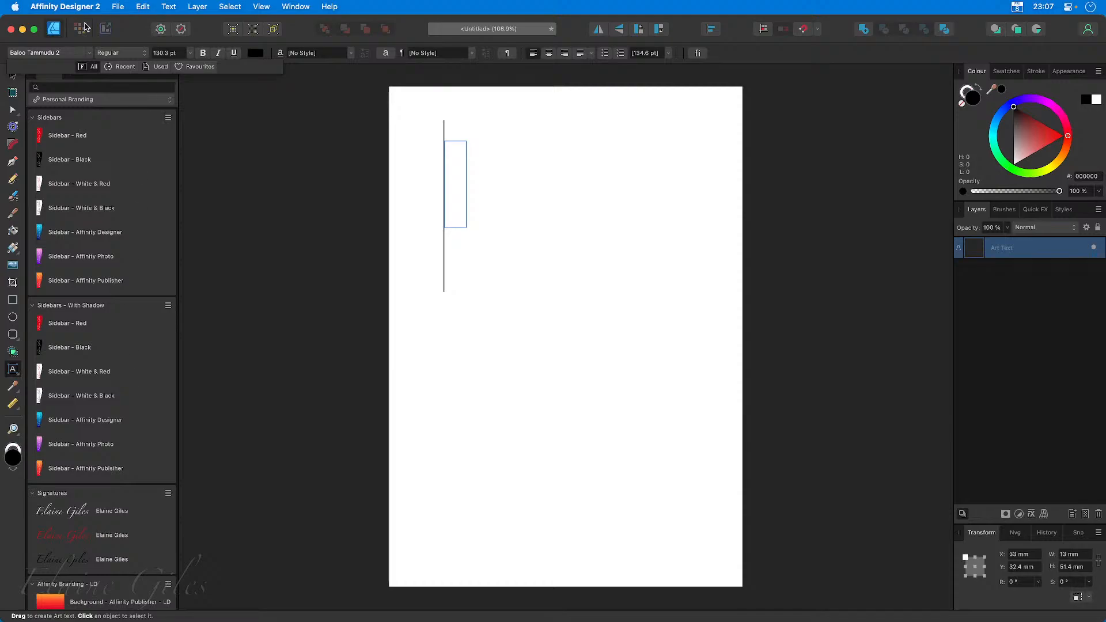
# Search the fonts for trajan, mark Trajan Pro as a favourite and apply it, and leave the empty text object.
pyautogui.click(89, 55)
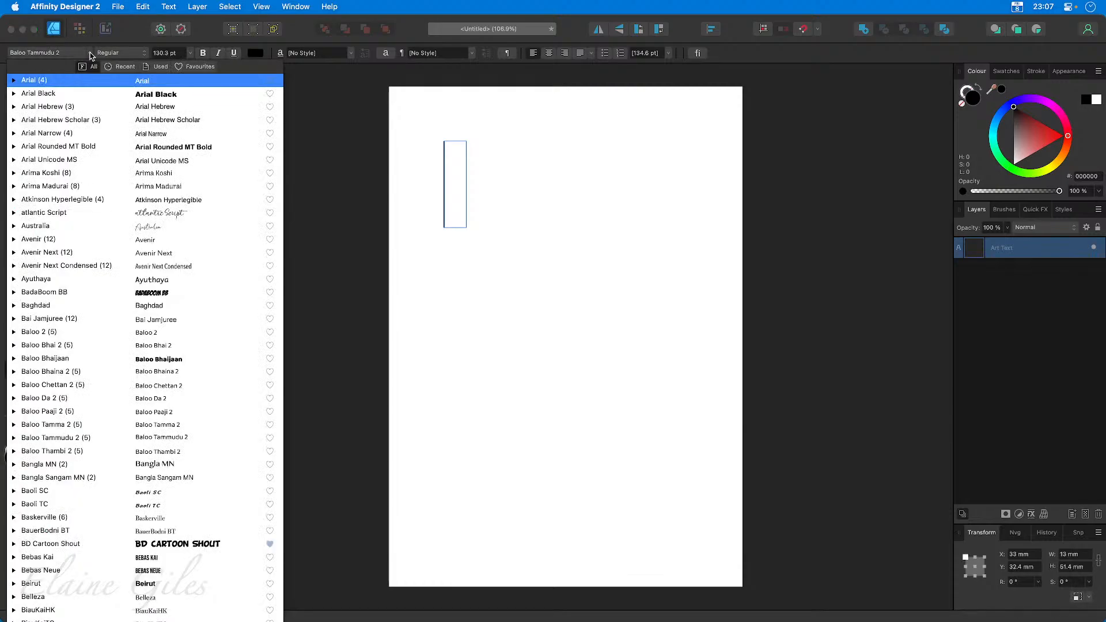
pyautogui.write('trajan')
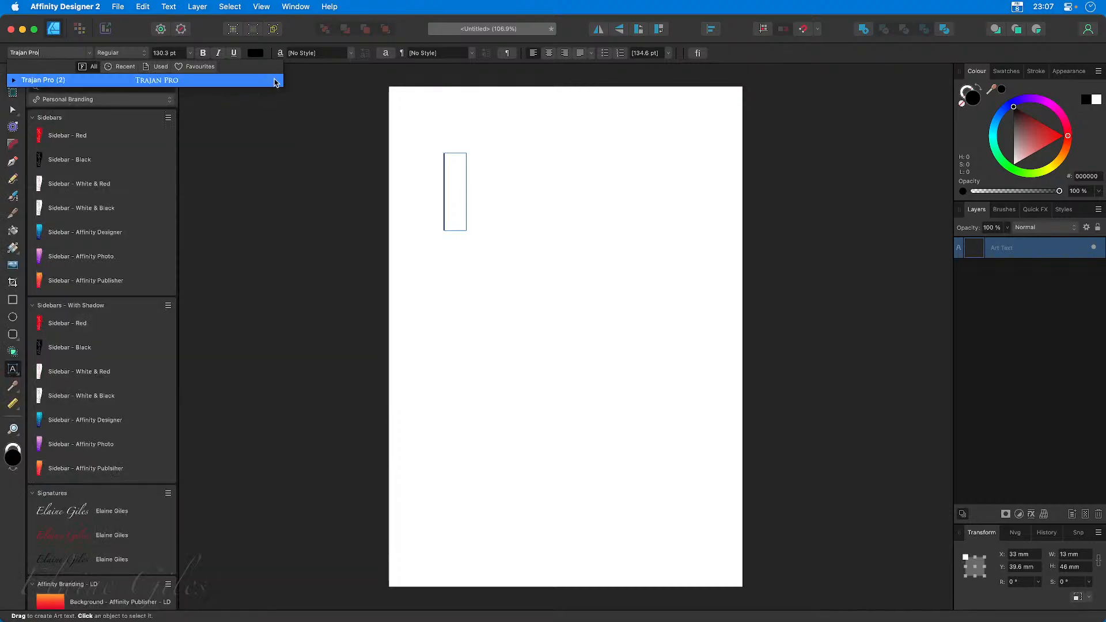
pyautogui.click(275, 85)
pyautogui.click(223, 85)
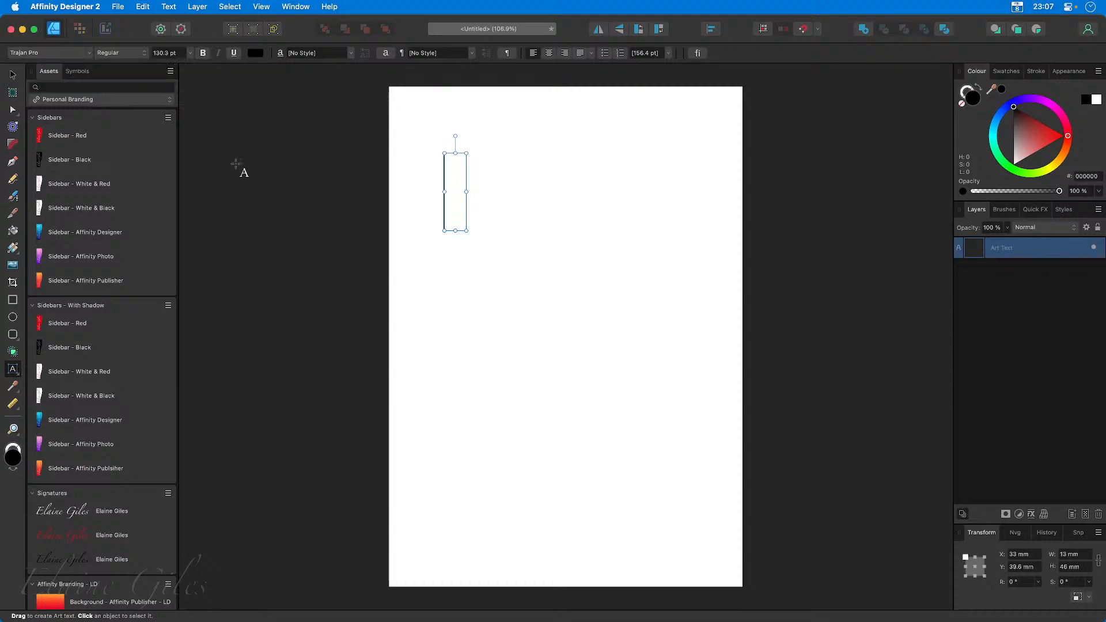
pyautogui.click(236, 165)
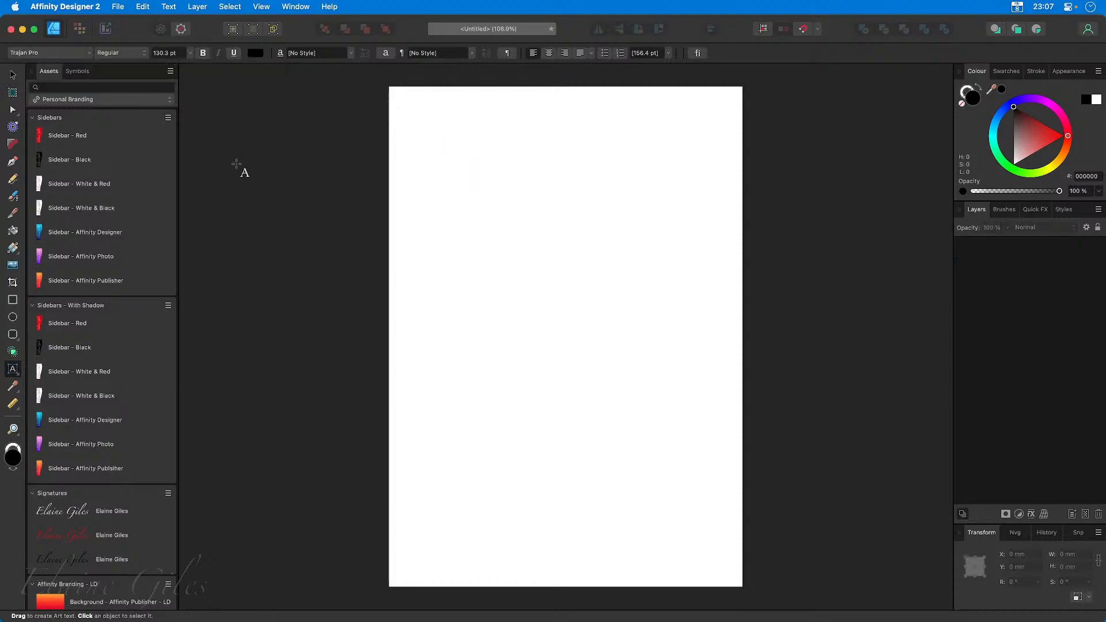
# Review the recent, used and favourite font lists and close the font list.
pyautogui.click(89, 53)
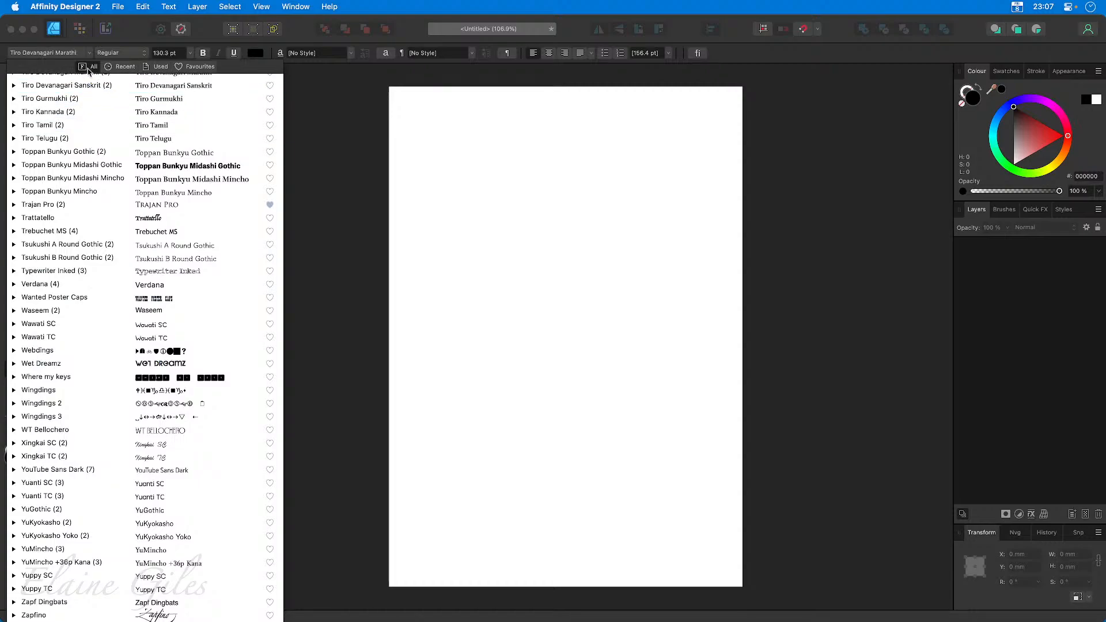
pyautogui.click(121, 68)
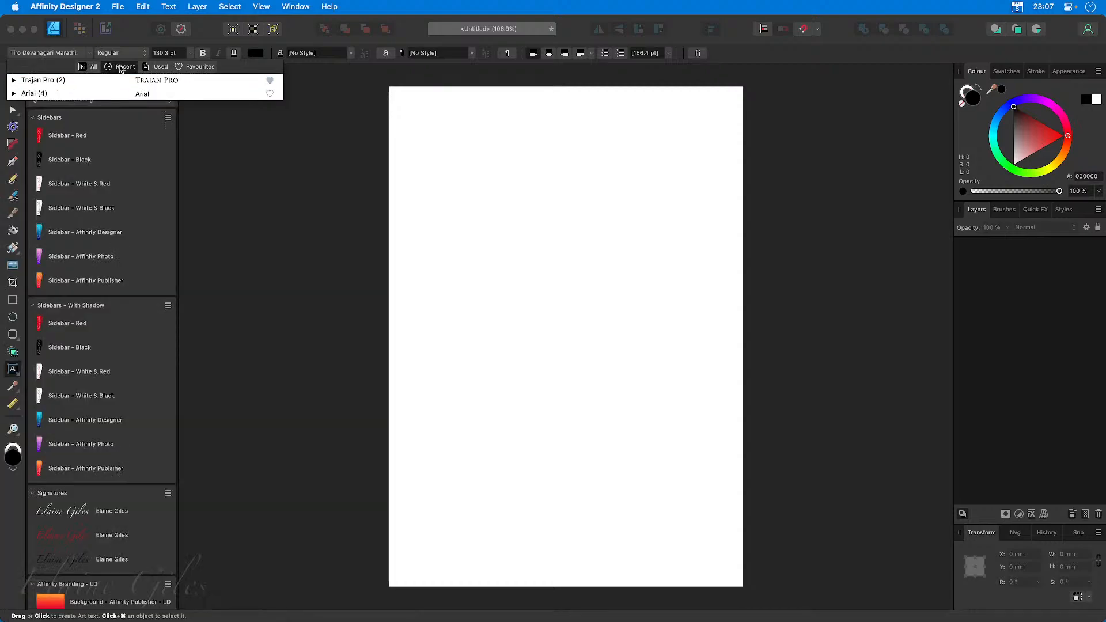
pyautogui.click(157, 68)
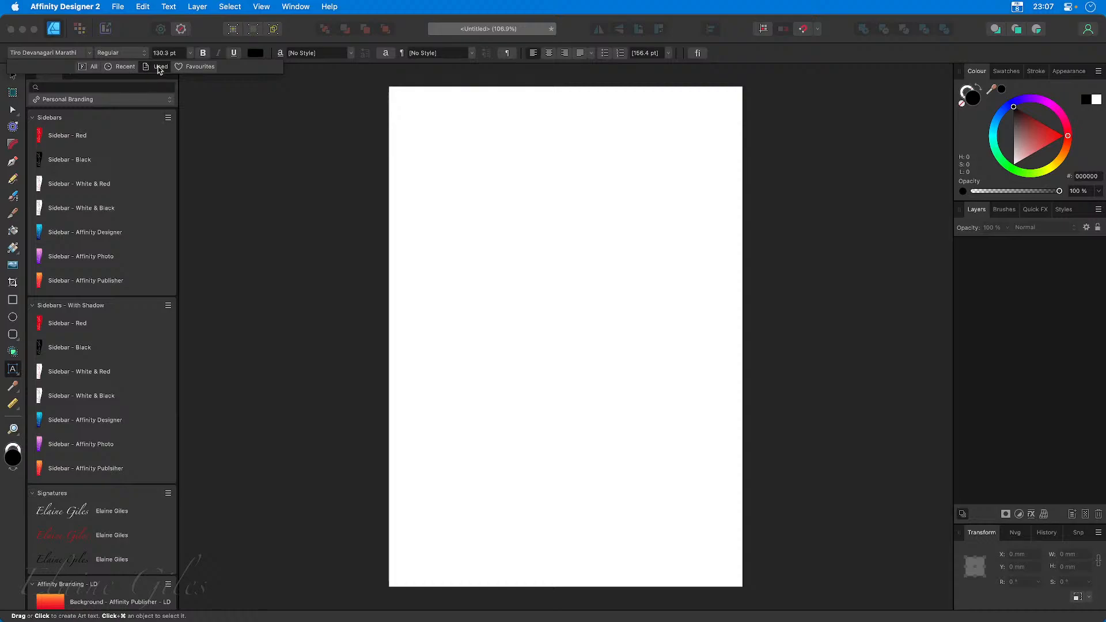
pyautogui.click(194, 68)
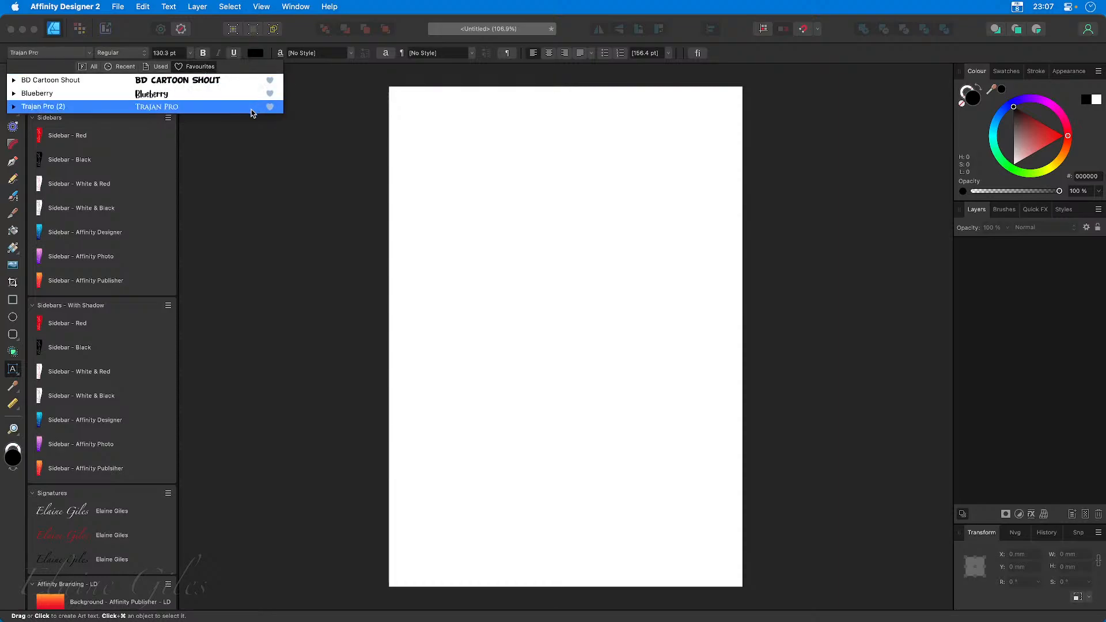
pyautogui.click(401, 212)
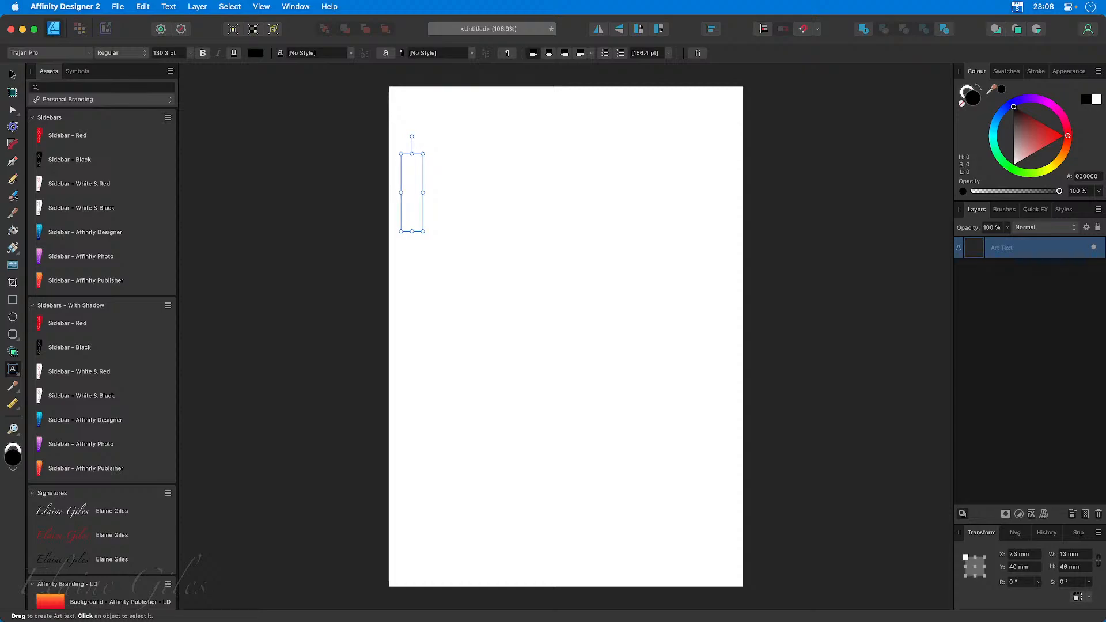
pyautogui.click(256, 371)
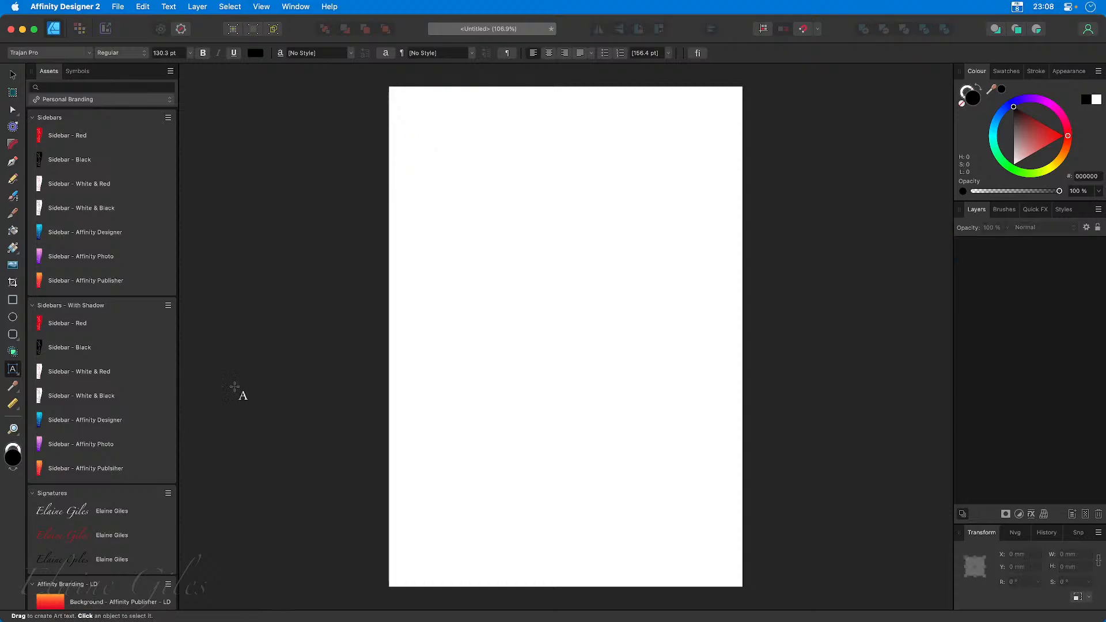
pyautogui.click(242, 375)
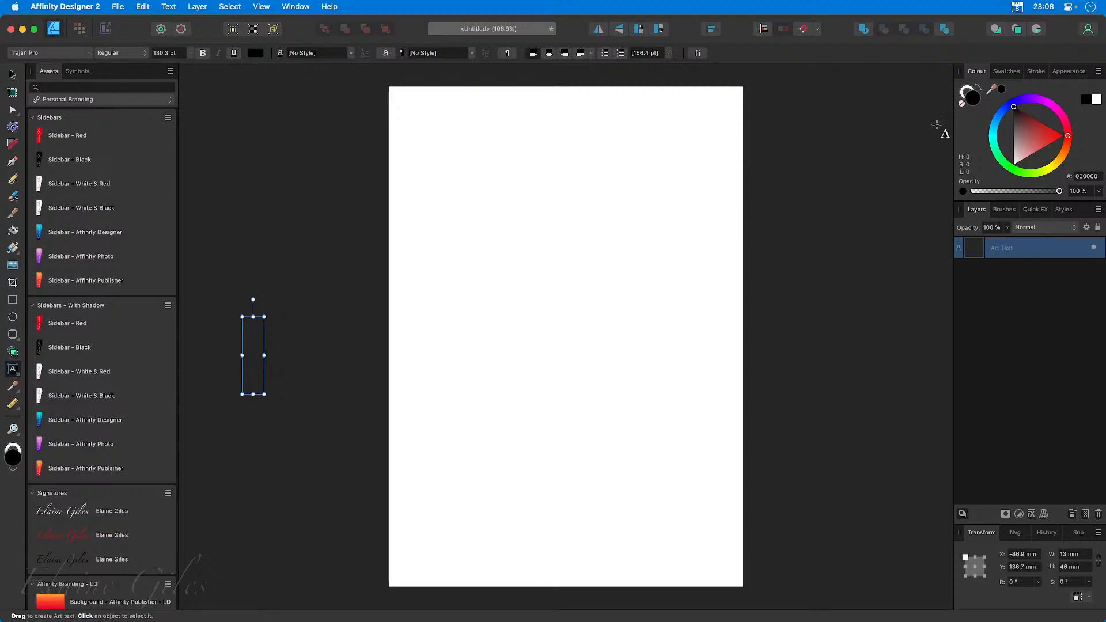
# Show the colour swatches and list the available palettes.
pyautogui.click(1005, 71)
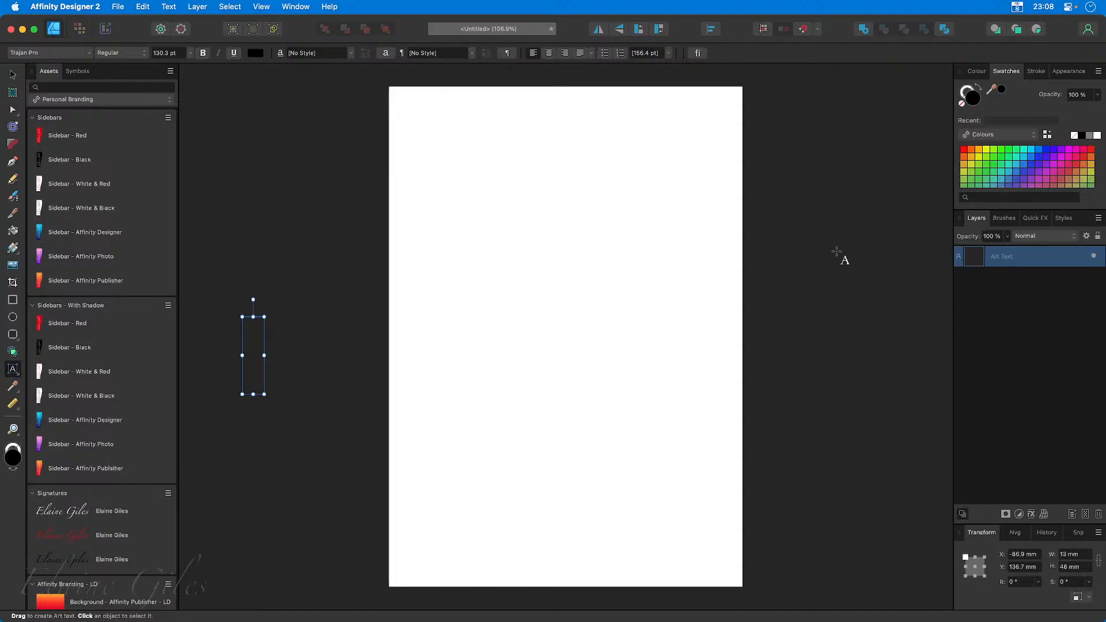
pyautogui.click(1036, 137)
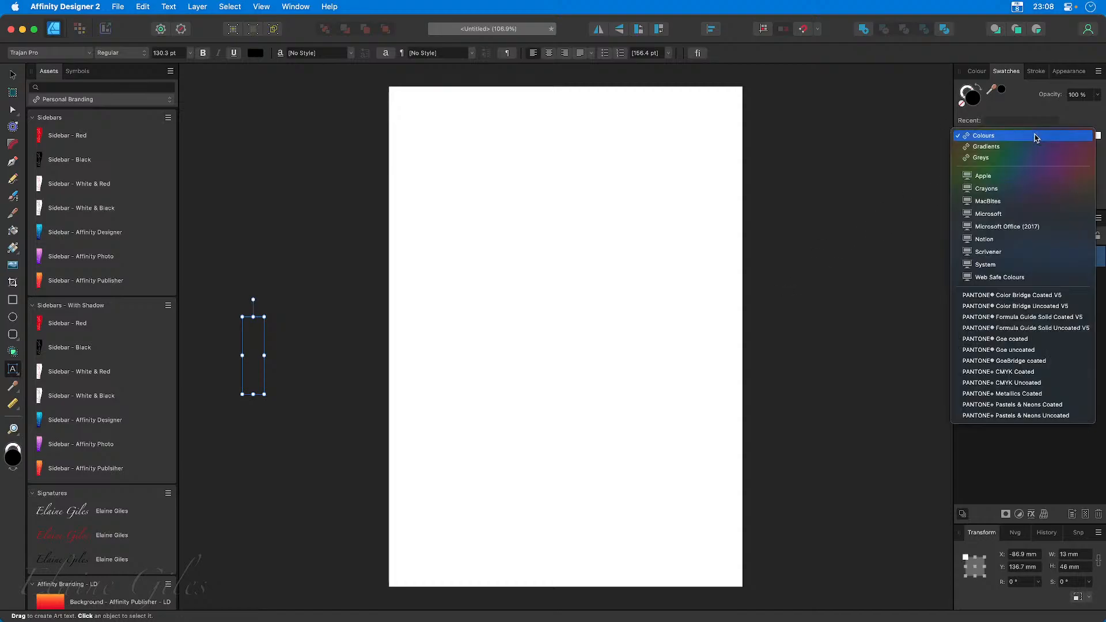
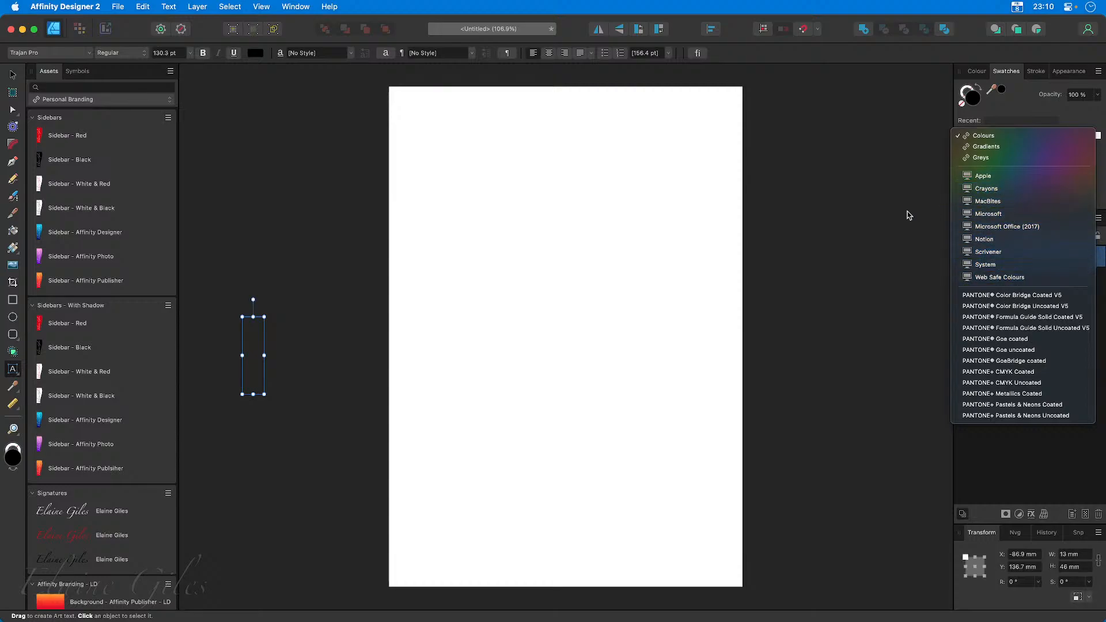
# Close the palette list and quit Affinity Designer 2 without saving the untitled document.
pyautogui.click(843, 218)
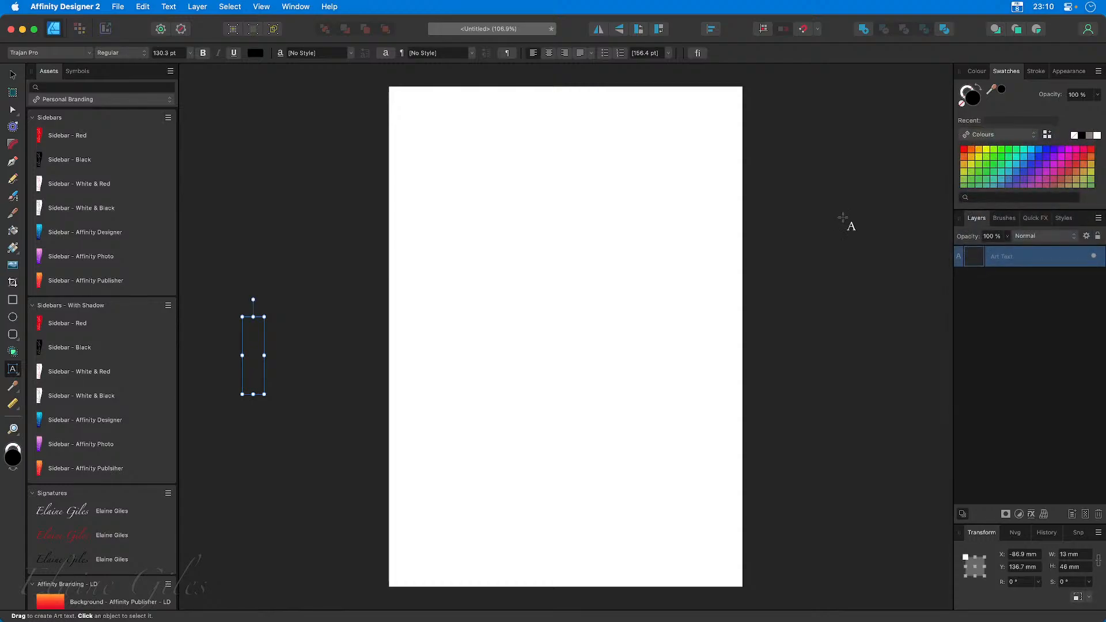
pyautogui.press('super+q')
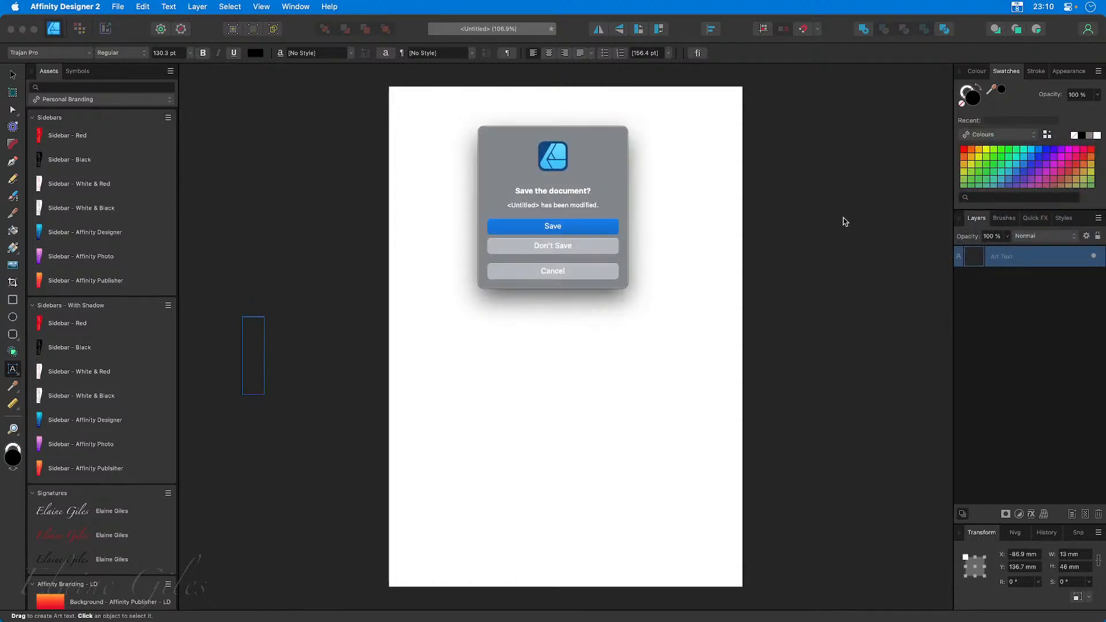
pyautogui.click(600, 246)
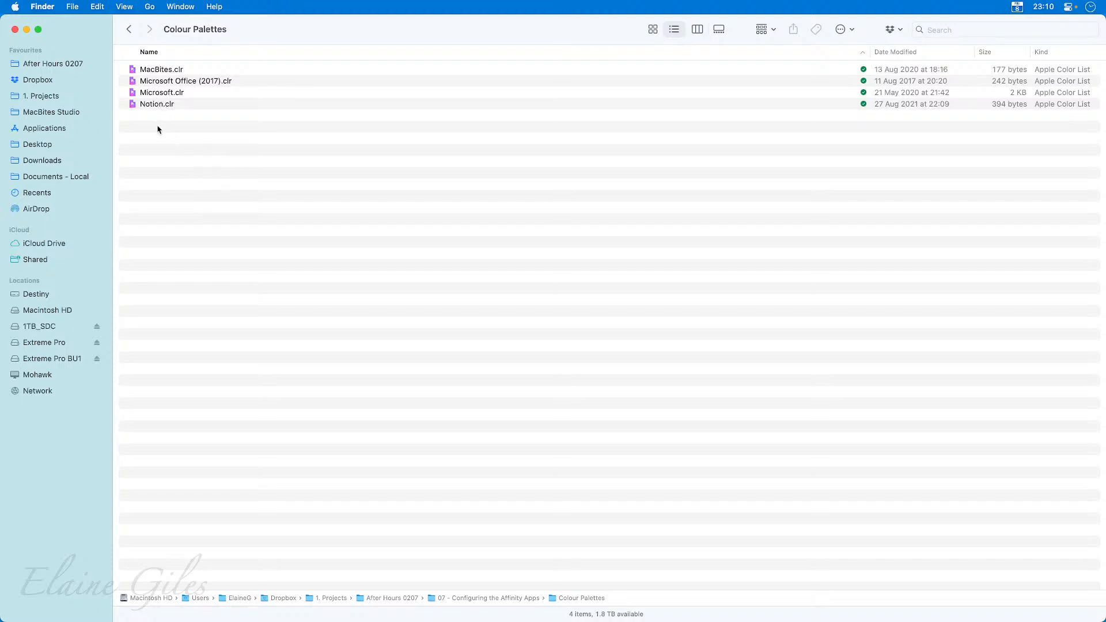
# Open the Colors folder of the user's Library in a new Finder tab.
pyautogui.press('super+t')
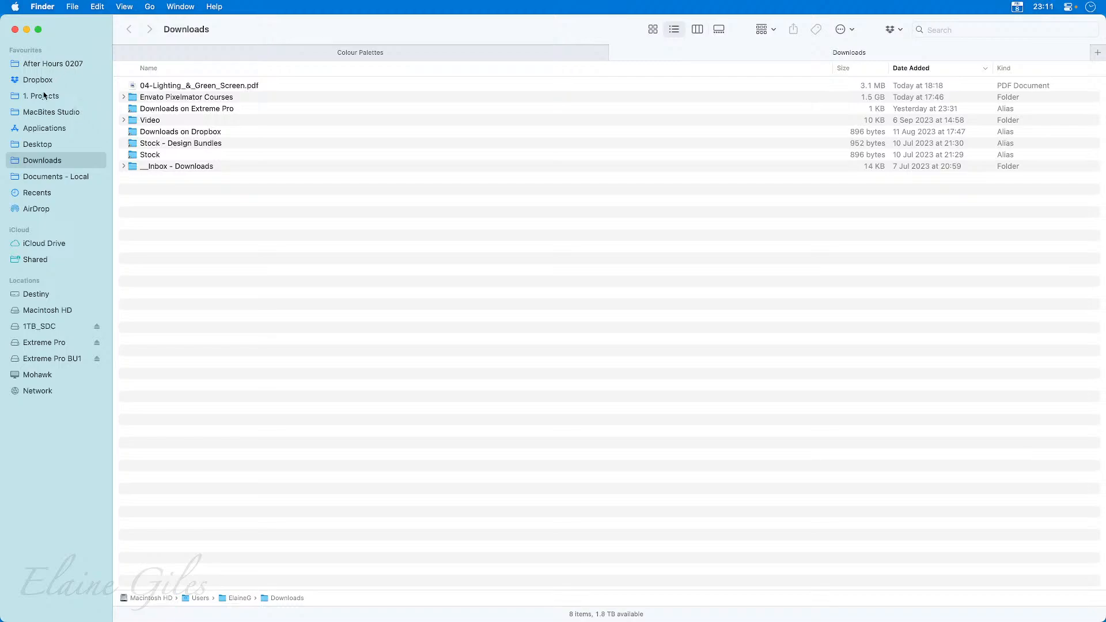
pyautogui.click(153, 6)
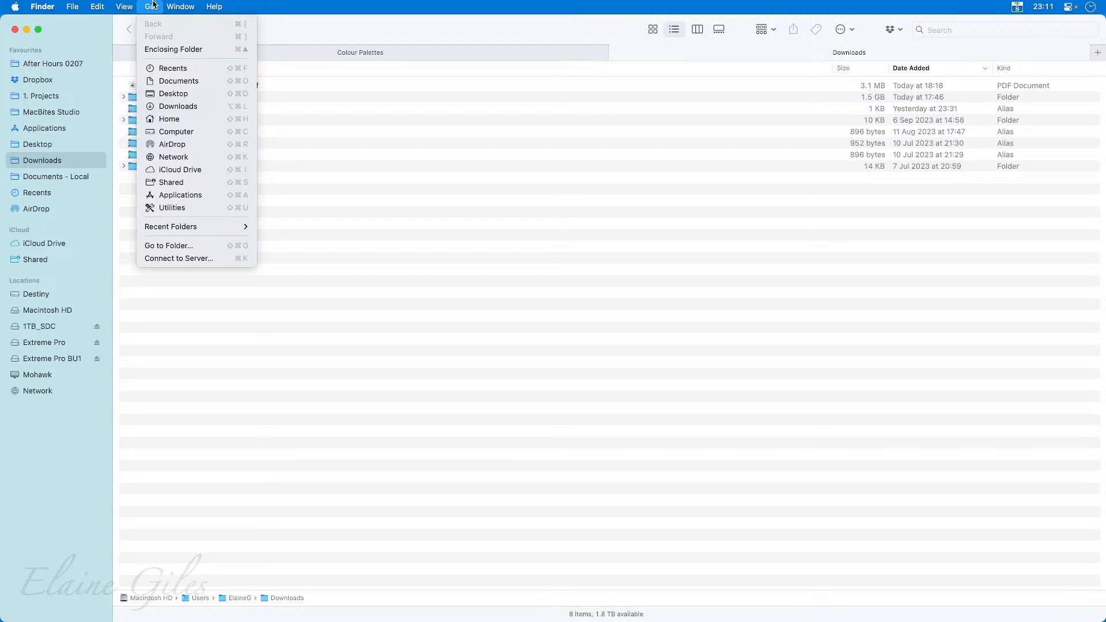
pyautogui.press('alt')
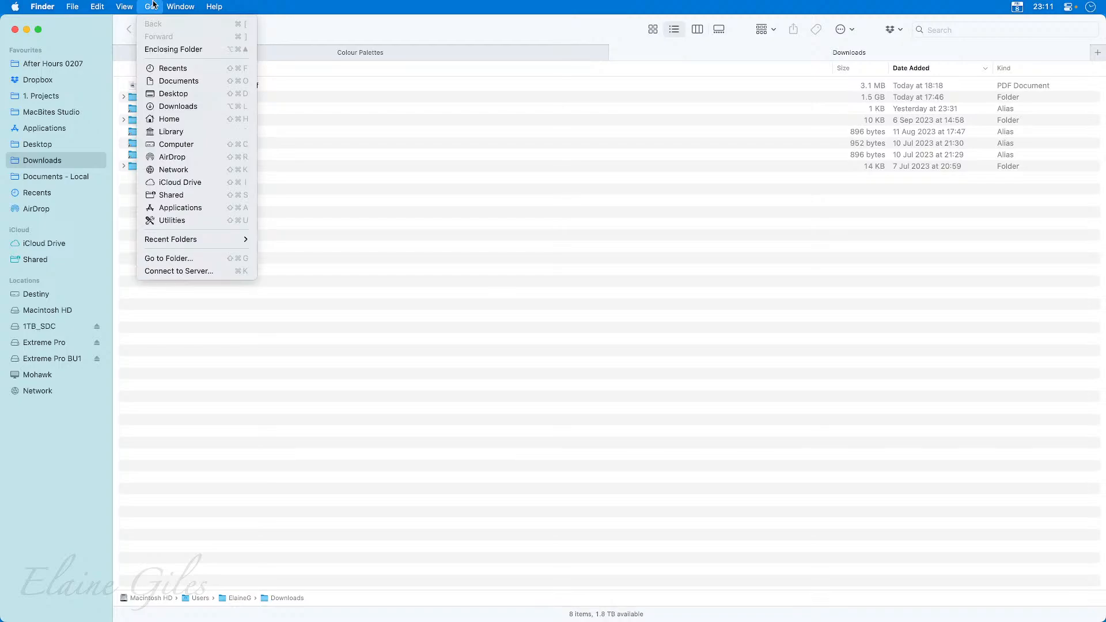
pyautogui.click(171, 132)
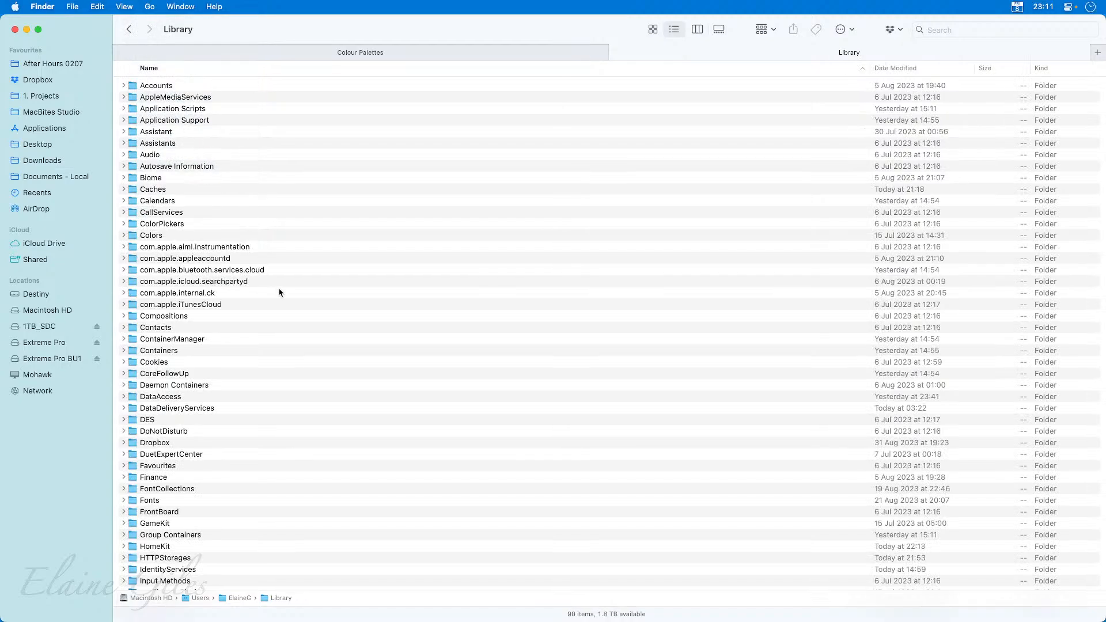
pyautogui.click(159, 236)
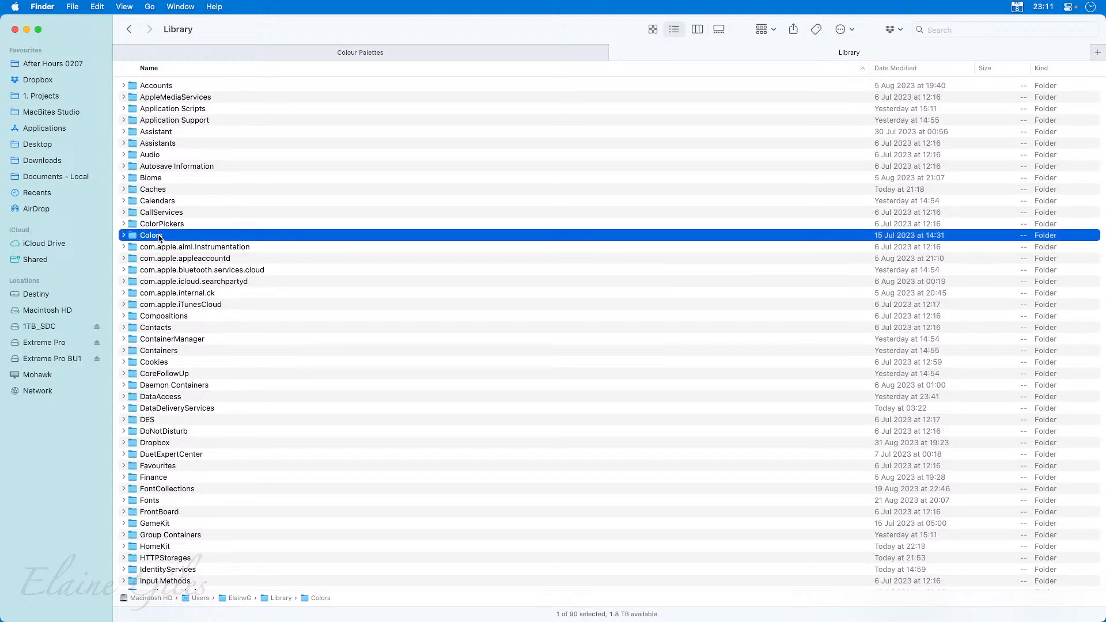
pyautogui.doubleClick(159, 236)
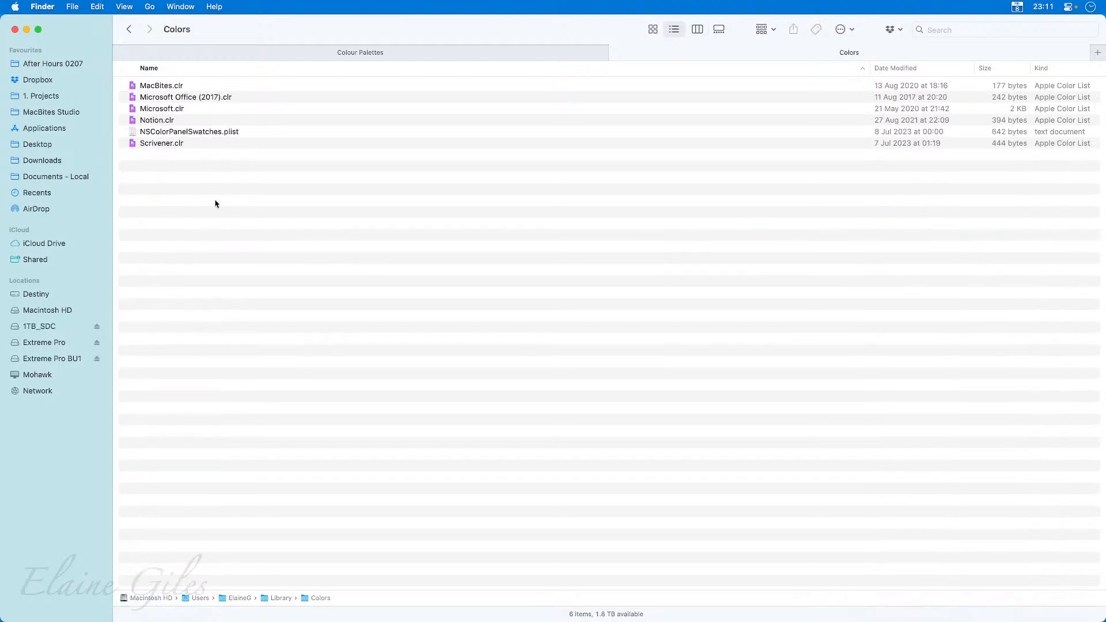
# Go through the colour list files in the Colors folder, from MacBites.clr to Scrivener.clr.
pyautogui.click(201, 88)
pyautogui.click(200, 97)
pyautogui.click(199, 109)
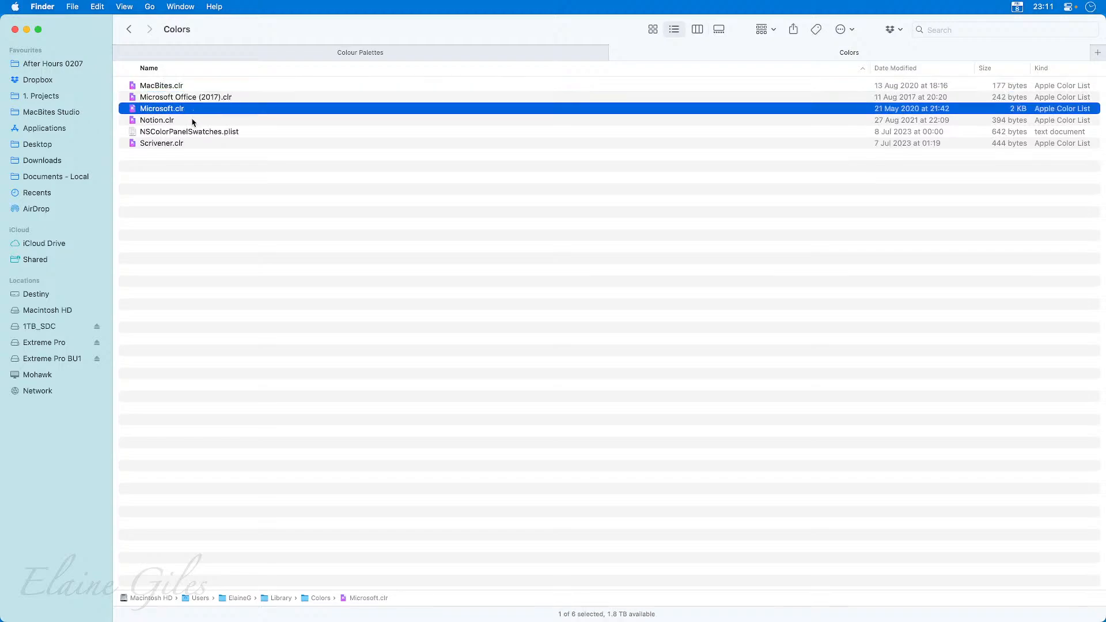
pyautogui.click(195, 120)
pyautogui.click(223, 133)
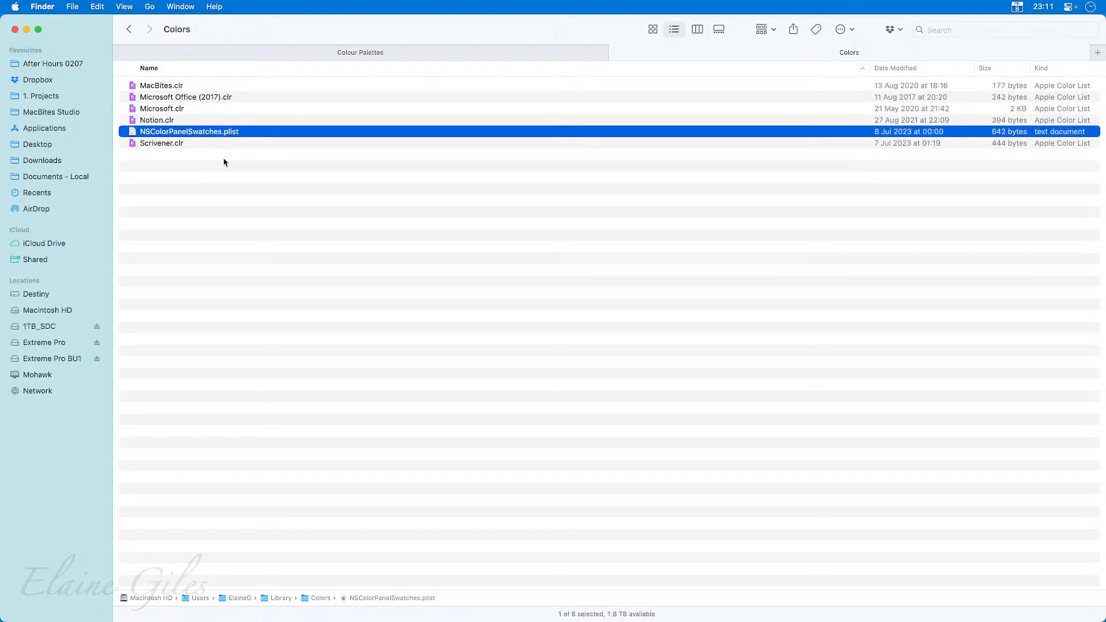
pyautogui.click(190, 144)
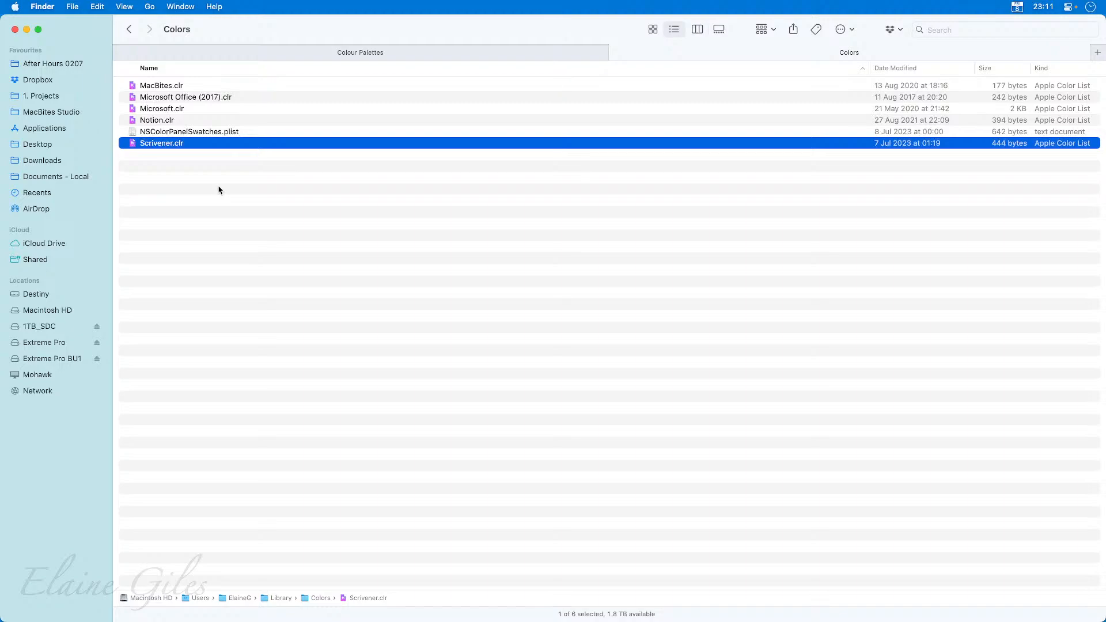
# Compress the MacBites, Microsoft Office (2017), Microsoft and Notion colour lists into one archive and move it to the After Hours 0207 folder.
pyautogui.moveTo(243, 87); pyautogui.dragTo(245, 120)
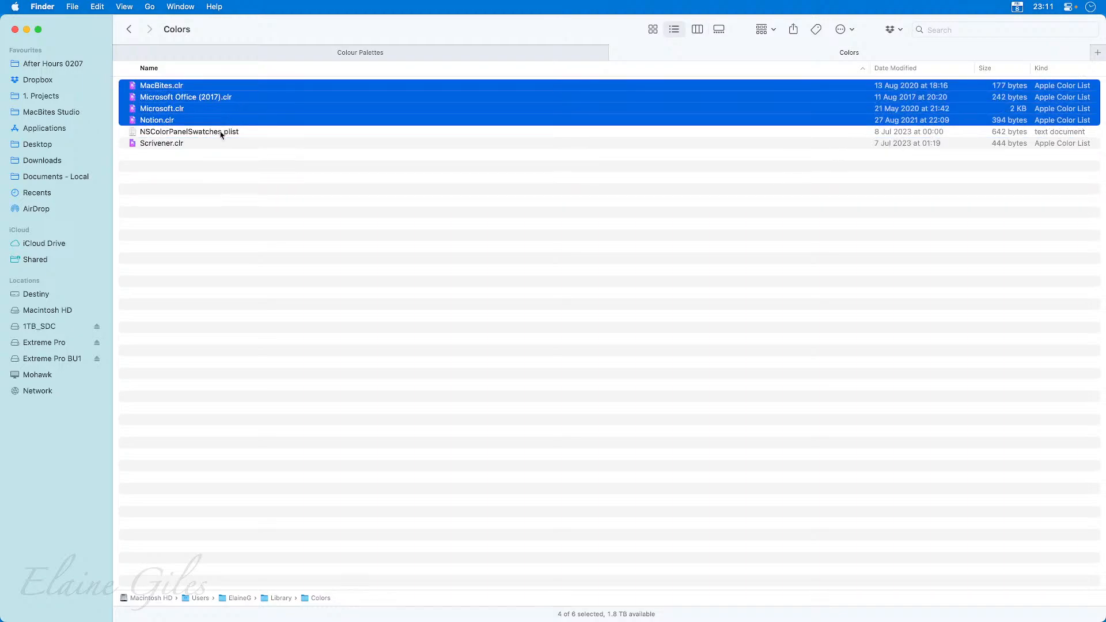
pyautogui.rightClick(188, 101)
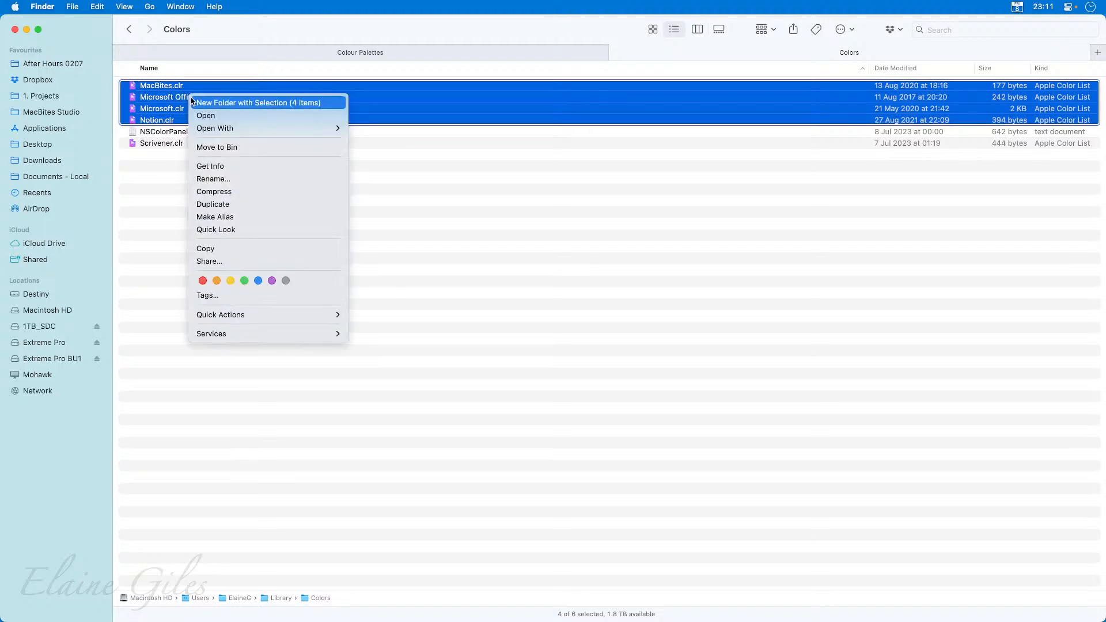
pyautogui.click(268, 191)
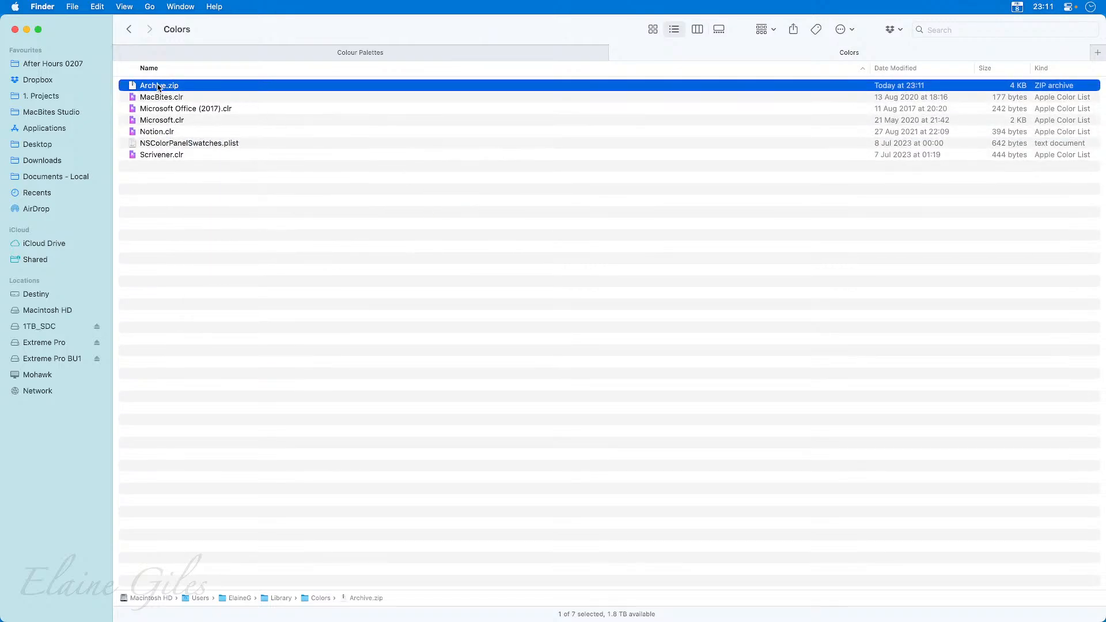
pyautogui.moveTo(158, 87); pyautogui.dragTo(44, 62)
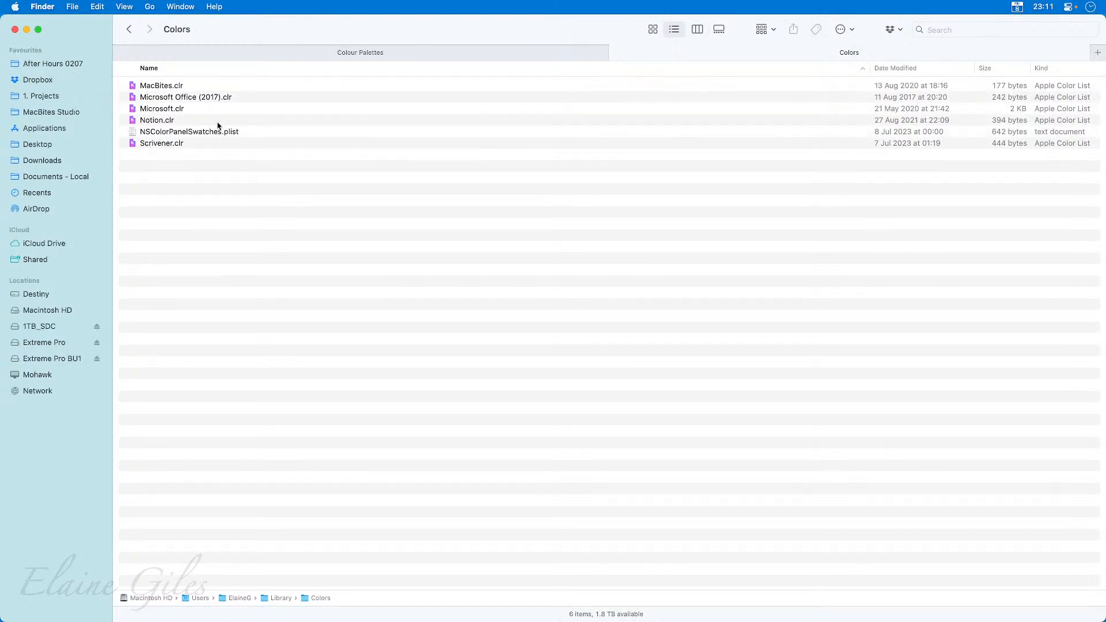
# Delete the MacBites, Microsoft Office (2017), Microsoft and Notion colour lists from the Colors folder.
pyautogui.moveTo(219, 126); pyautogui.dragTo(201, 74)
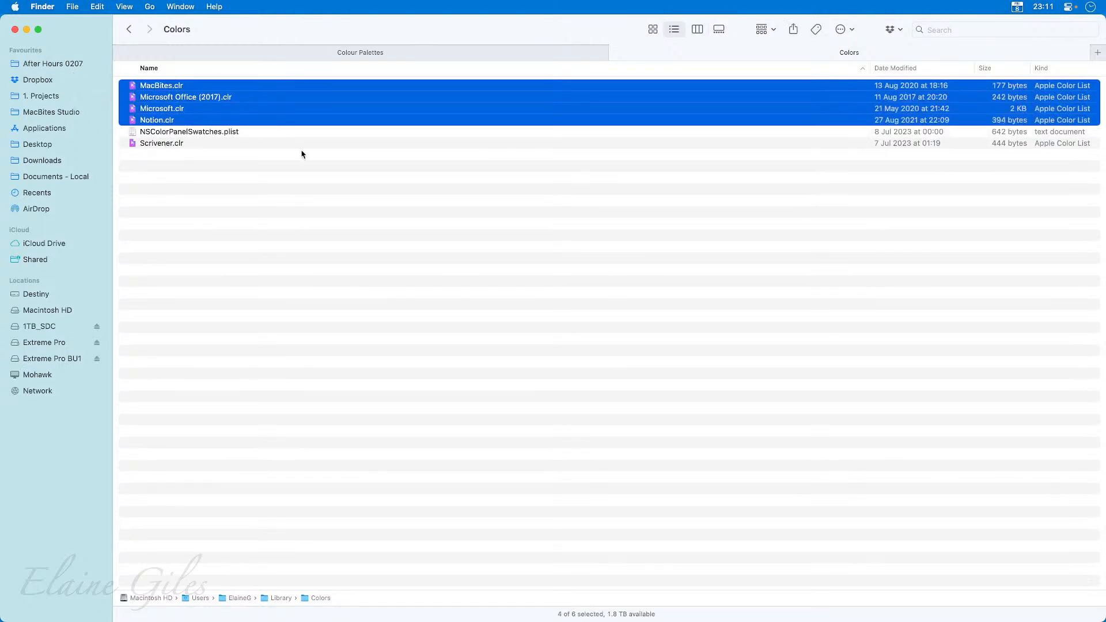
pyautogui.press('super+BackSpace')
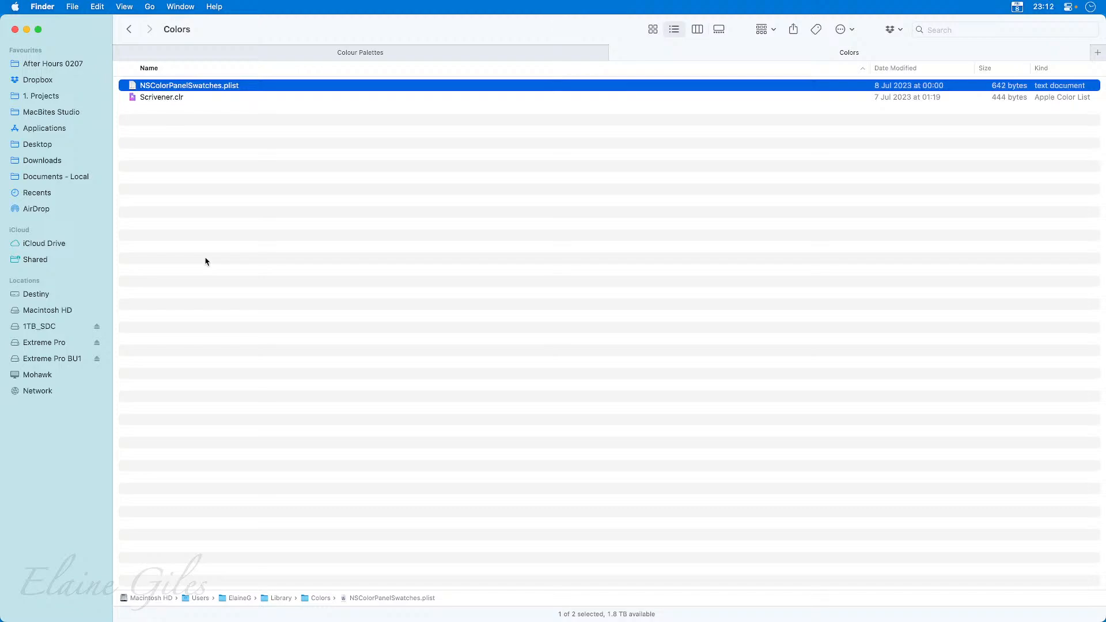
# Launch Affinity Designer 2, create an A4 document and check which palettes the swatches list offers.
pyautogui.press('super+space')
pyautogui.write('des')
pyautogui.press('Return')
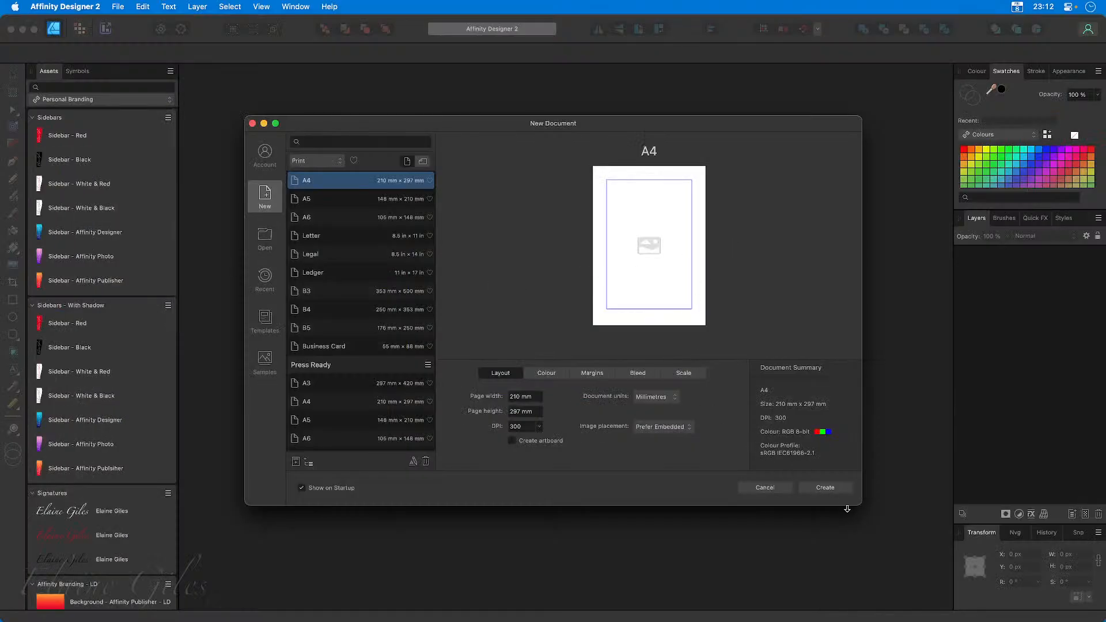
pyautogui.click(836, 491)
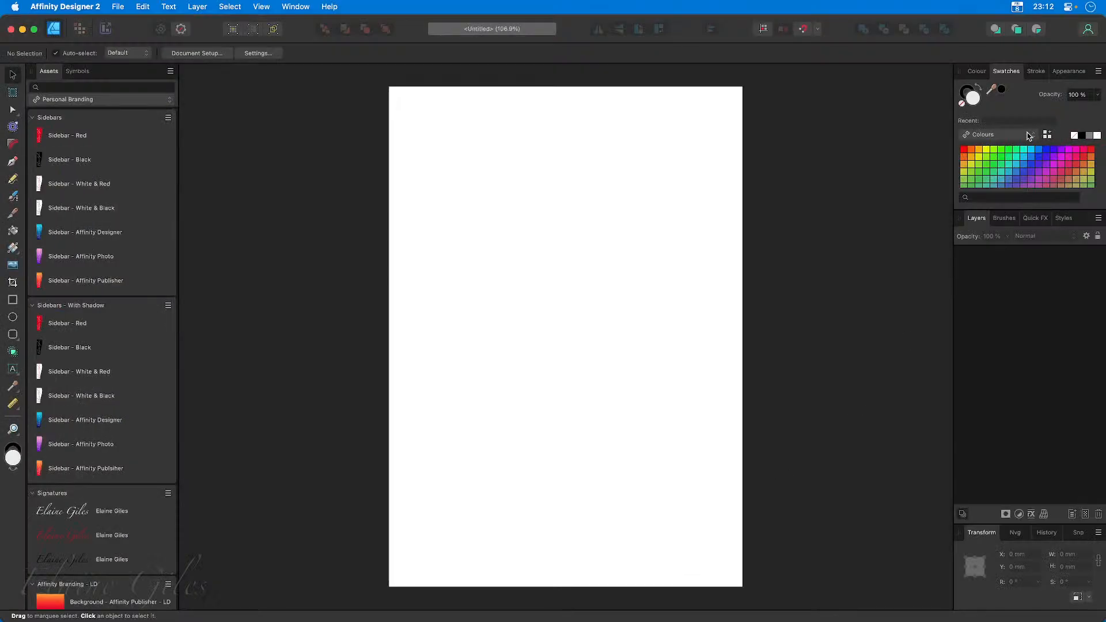
pyautogui.click(1029, 135)
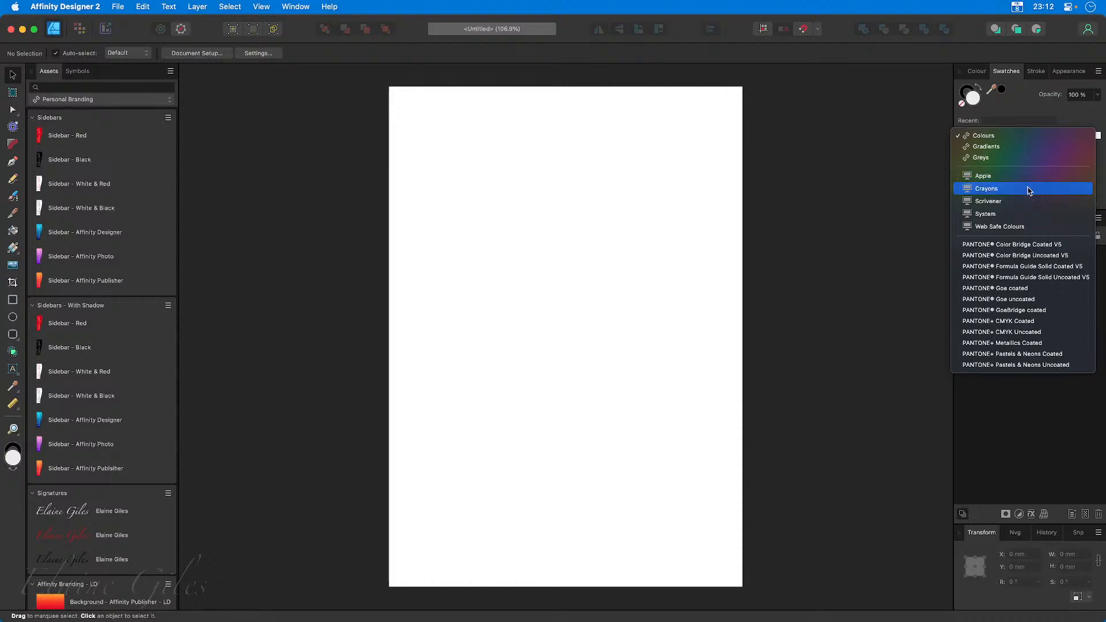
pyautogui.click(861, 198)
# Close the document, switch to Finder and put all four colour lists from the Colour Palettes folder into the Library's Colors folder.
pyautogui.press('super+w')
pyautogui.press('super+Tab')
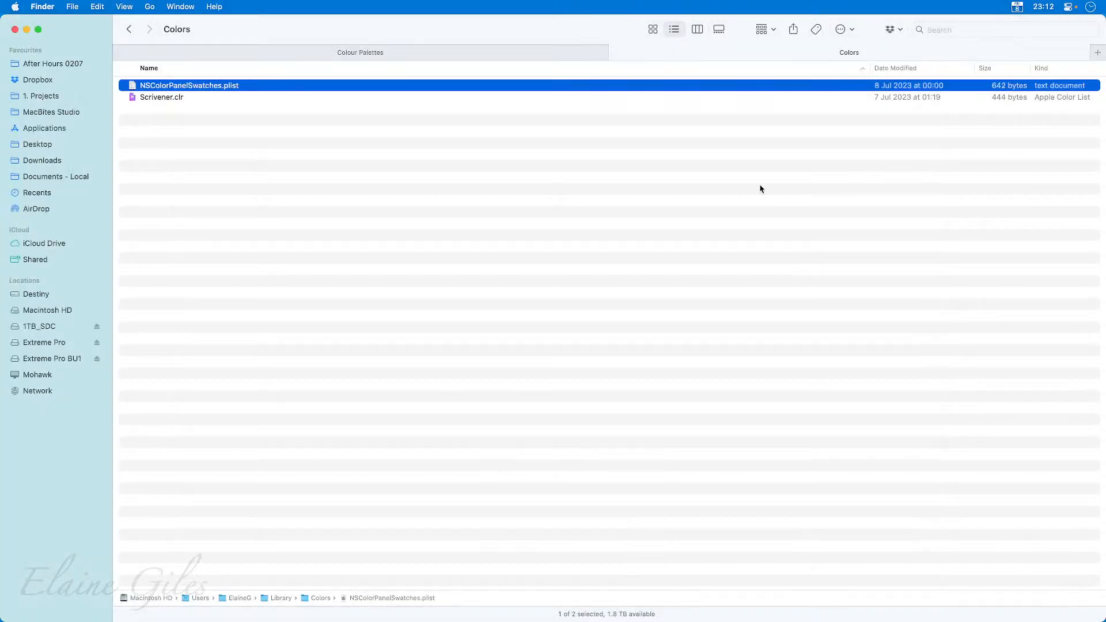
pyautogui.click(306, 119)
pyautogui.click(408, 57)
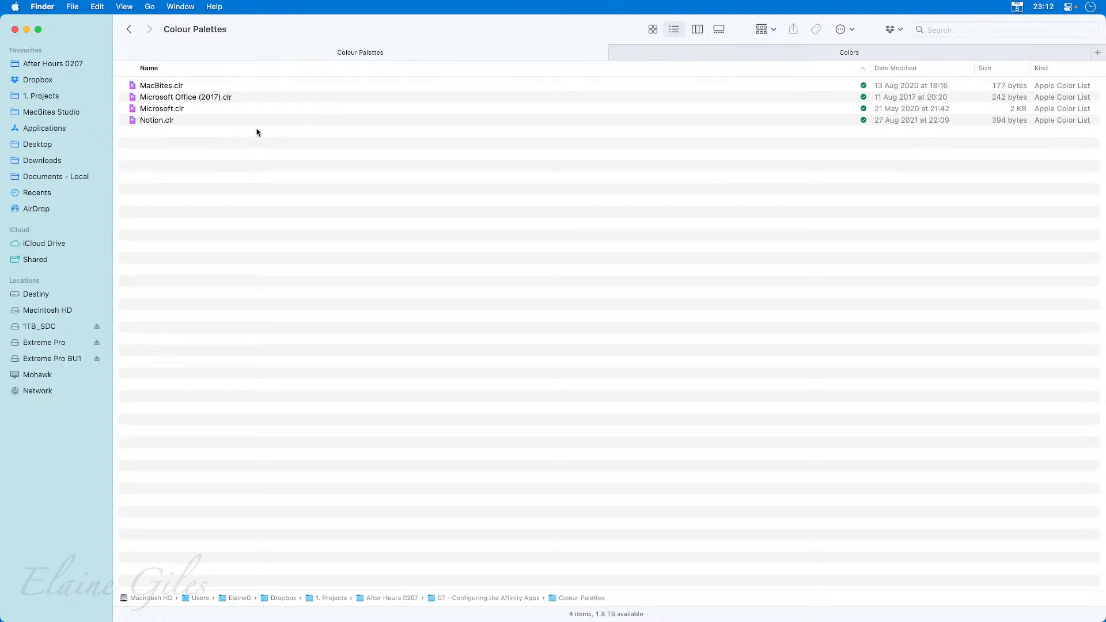
pyautogui.press('super+a')
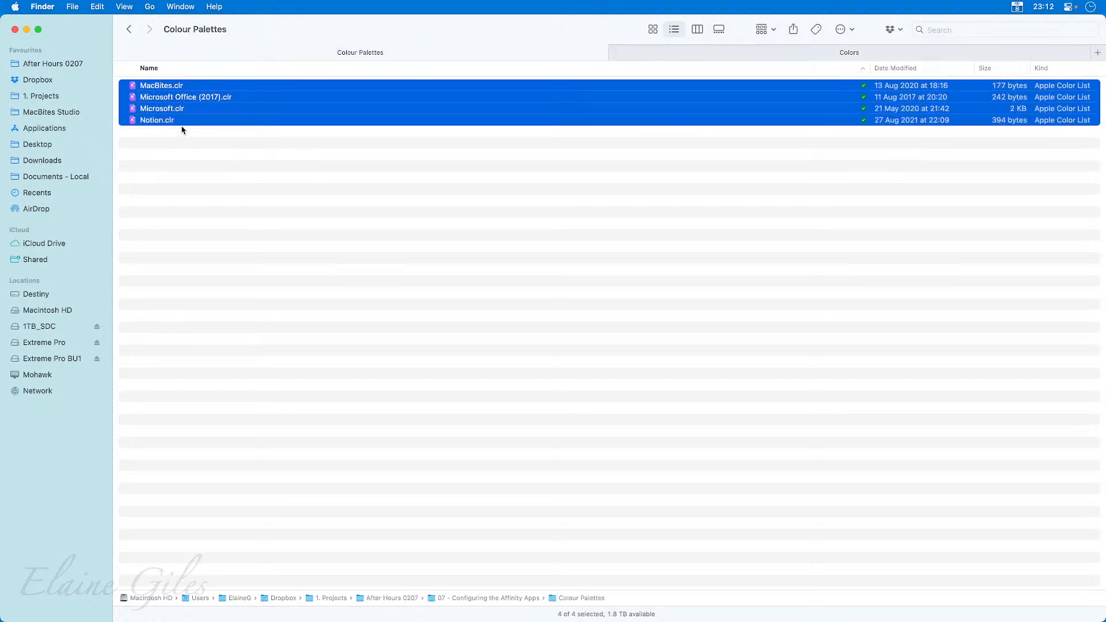
pyautogui.moveTo(162, 97); pyautogui.dragTo(435, 178)
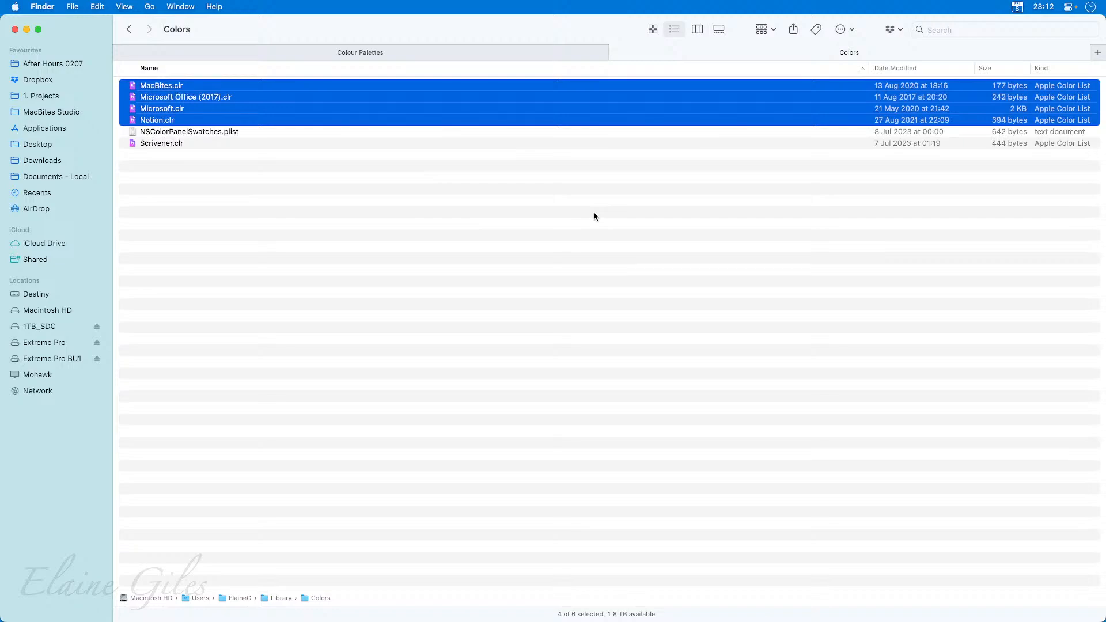
# Open Affinity Designer 2 again, create another A4 document and check the palette list for the restored palettes.
pyautogui.press('super+space')
pyautogui.write('de')
pyautogui.press('Return')
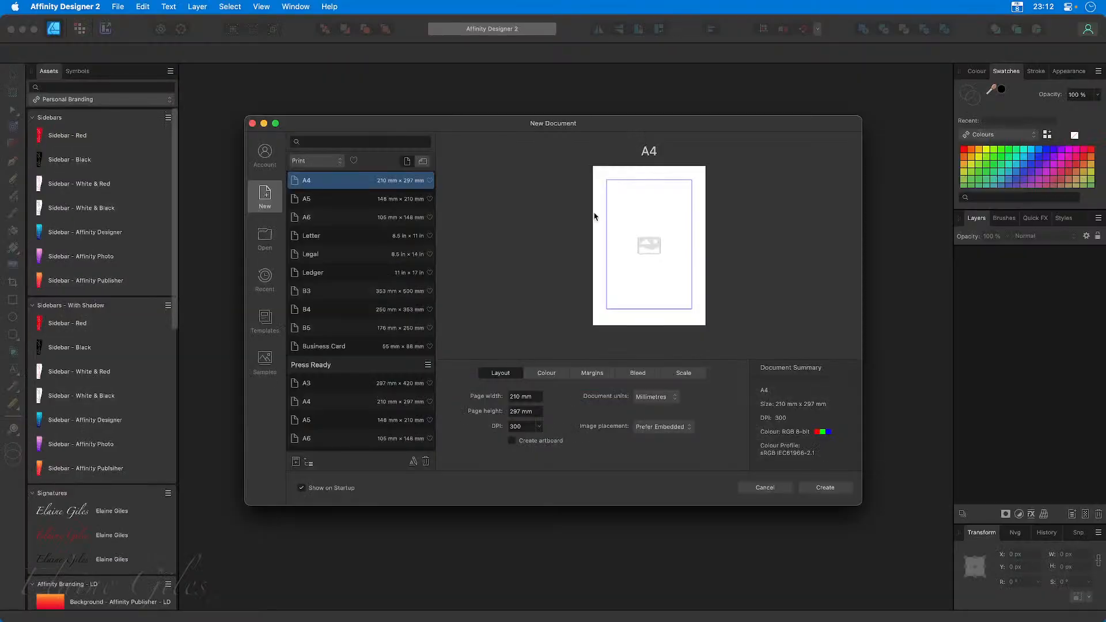
pyautogui.click(836, 492)
pyautogui.click(1022, 134)
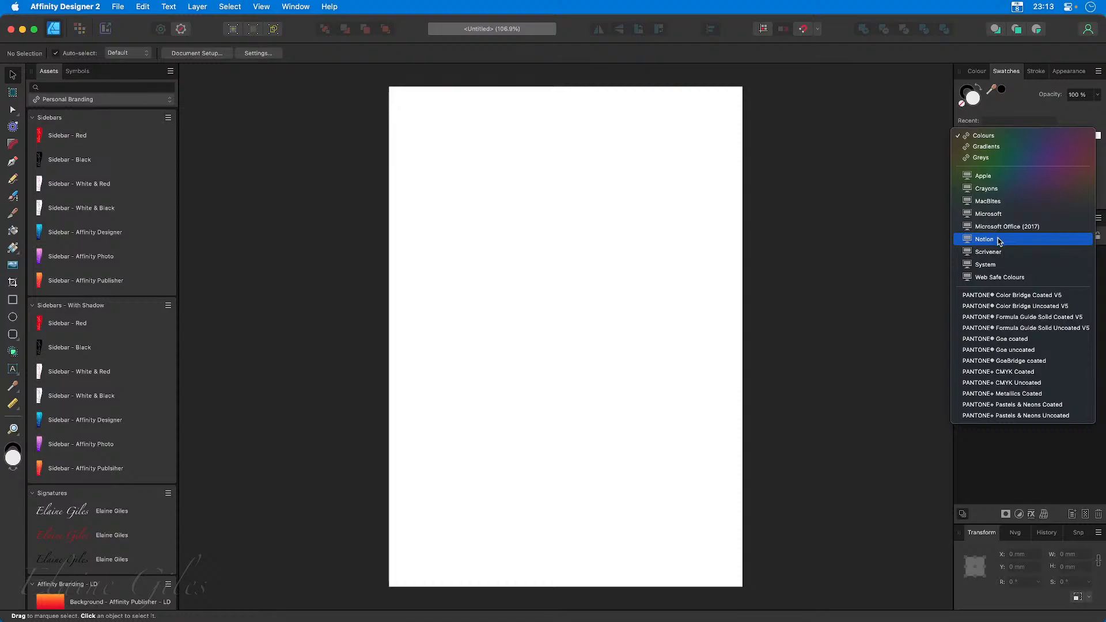
pyautogui.click(493, 224)
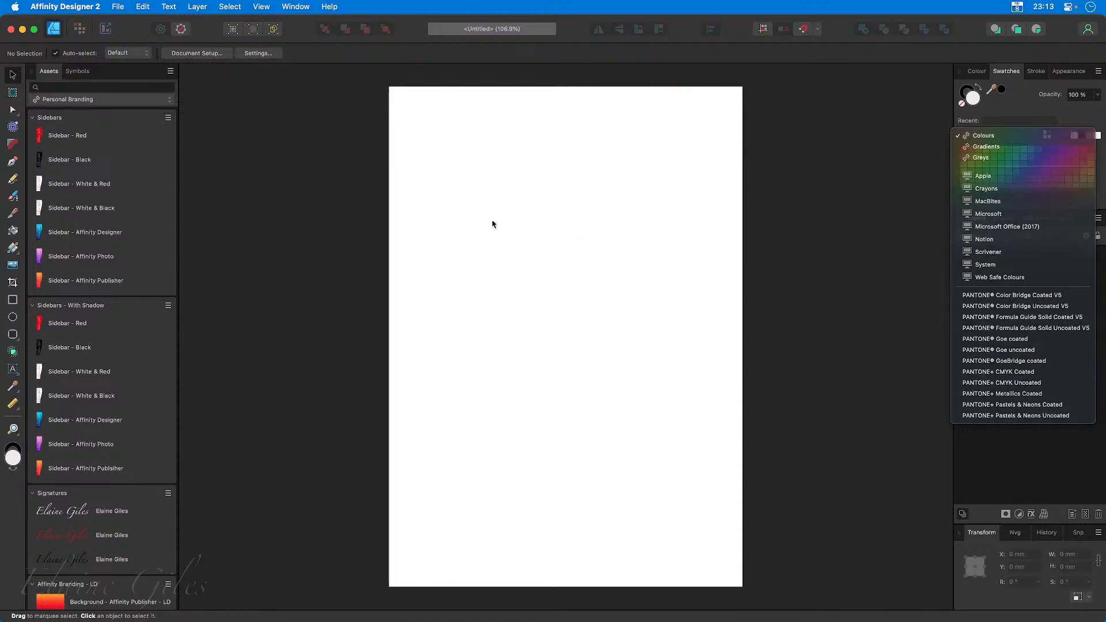
# Draw a square about 76 mm wide on the upper part of the page and switch the swatches to the Notion palette.
pyautogui.click(11, 300)
pyautogui.moveTo(444, 146); pyautogui.dragTo(572, 274)
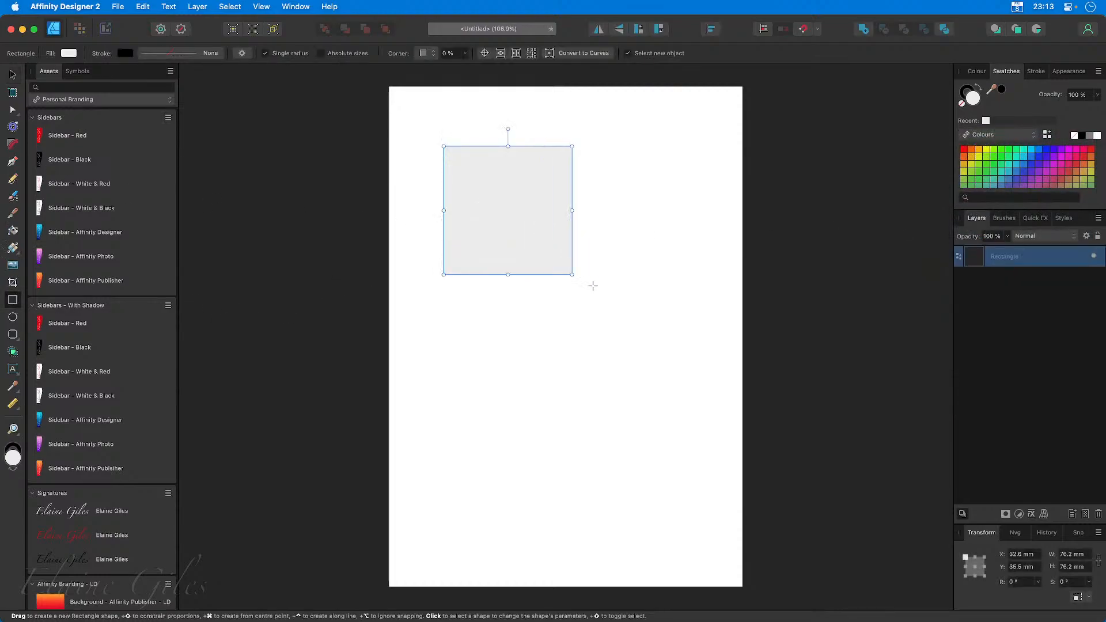
pyautogui.click(1017, 135)
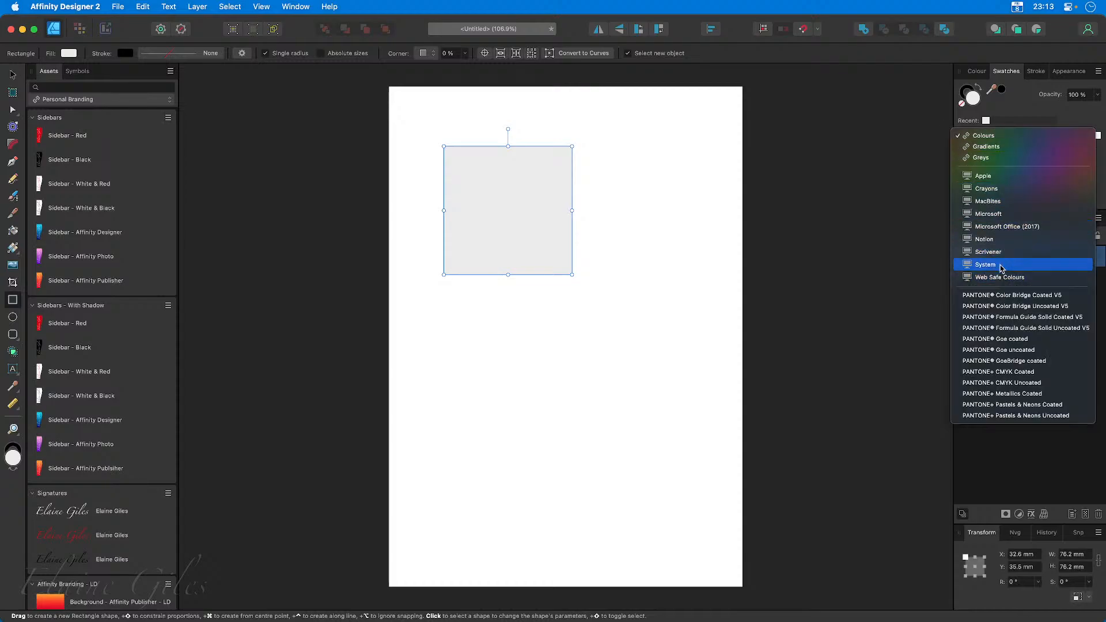
pyautogui.click(1008, 239)
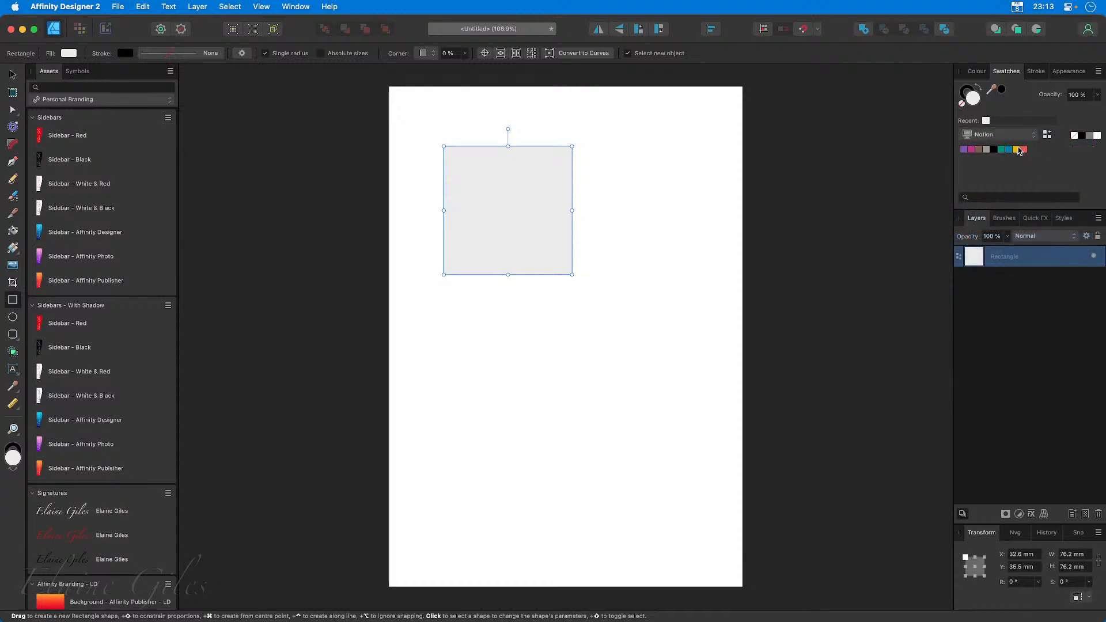
# Try the red, yellow and blue Notion swatches on the square, fill it with green, and keep the Notion palette selected.
pyautogui.click(1023, 150)
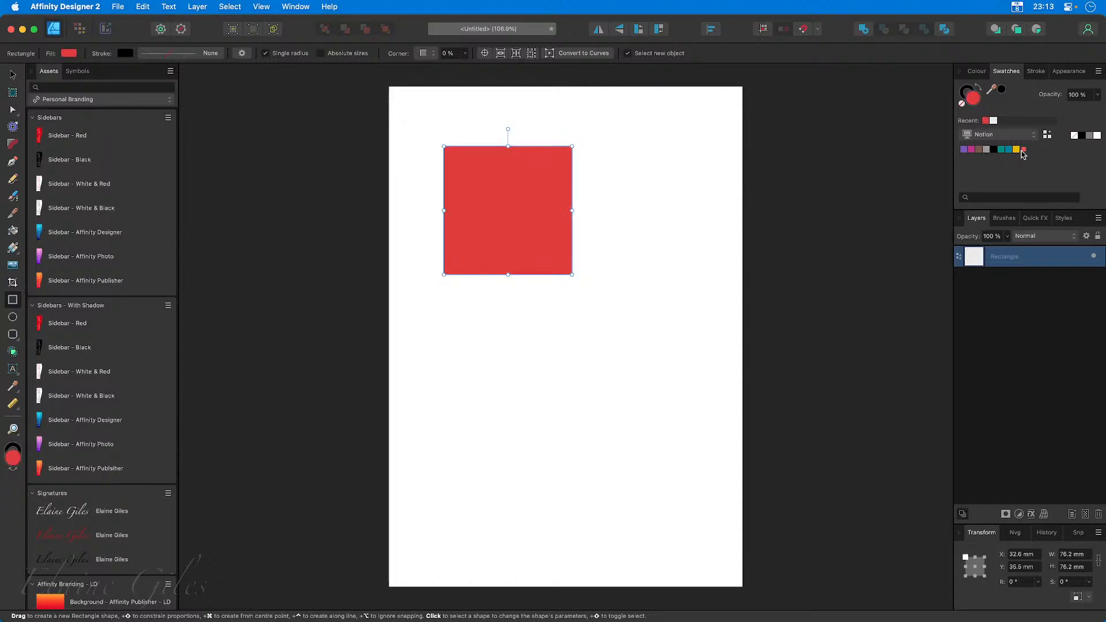
pyautogui.click(1016, 150)
pyautogui.click(1008, 150)
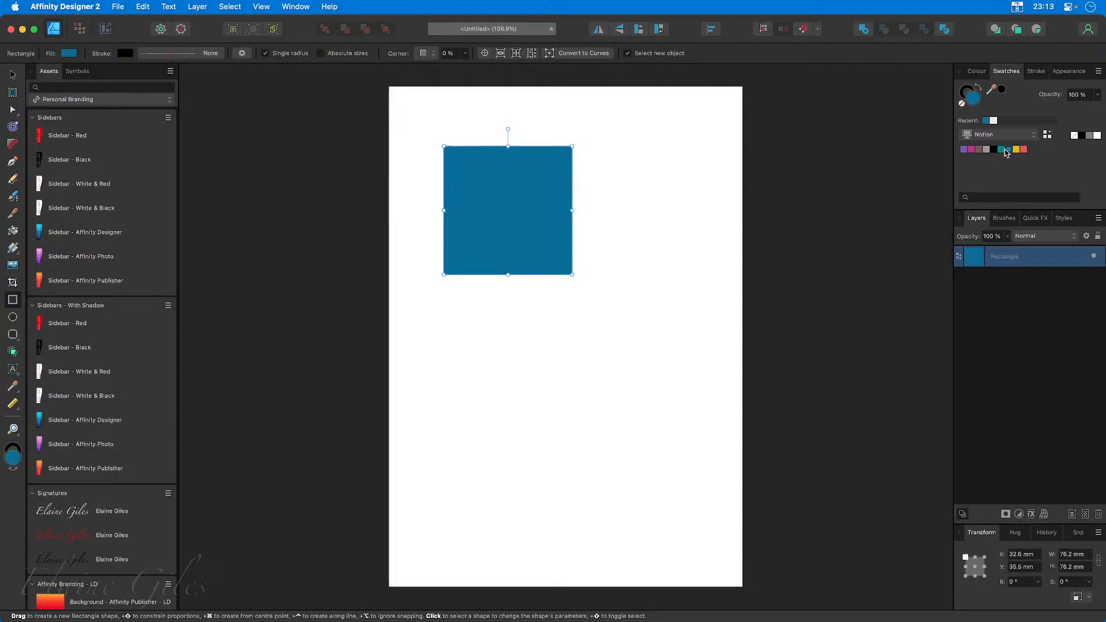
pyautogui.click(1002, 151)
pyautogui.click(1030, 136)
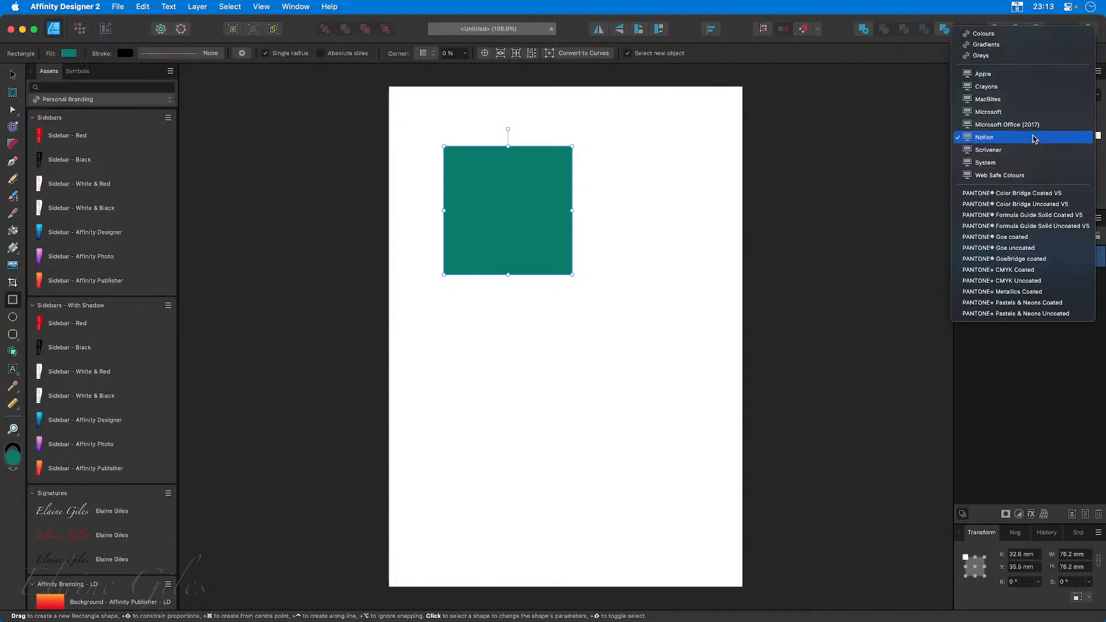
pyautogui.click(1033, 138)
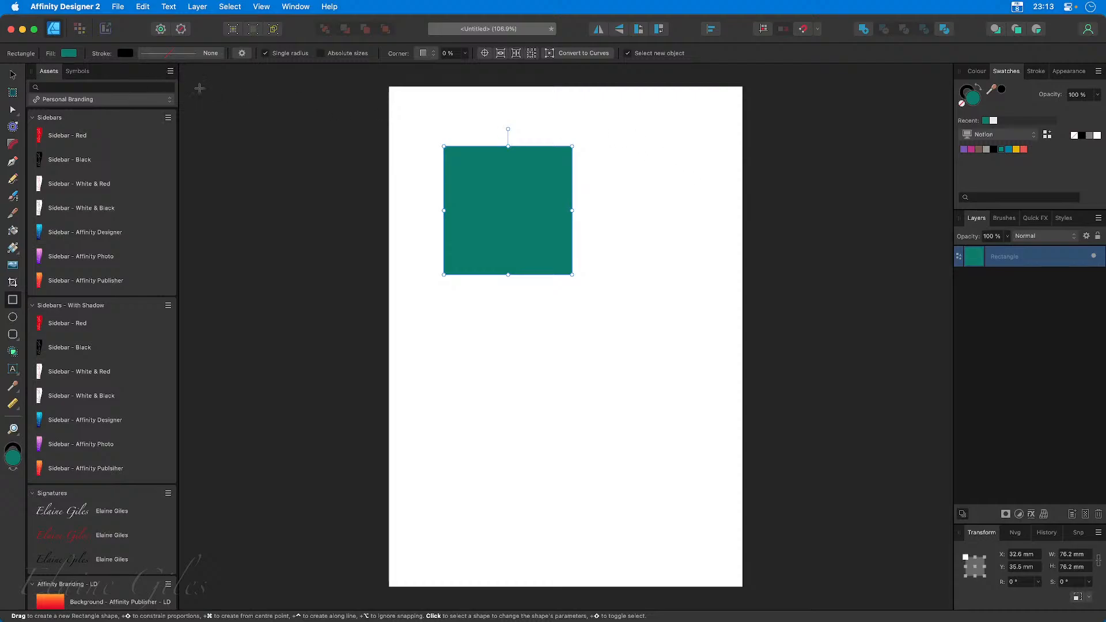
# Deselect the green square and quit Affinity Designer 2 without saving the document.
pyautogui.click(276, 119)
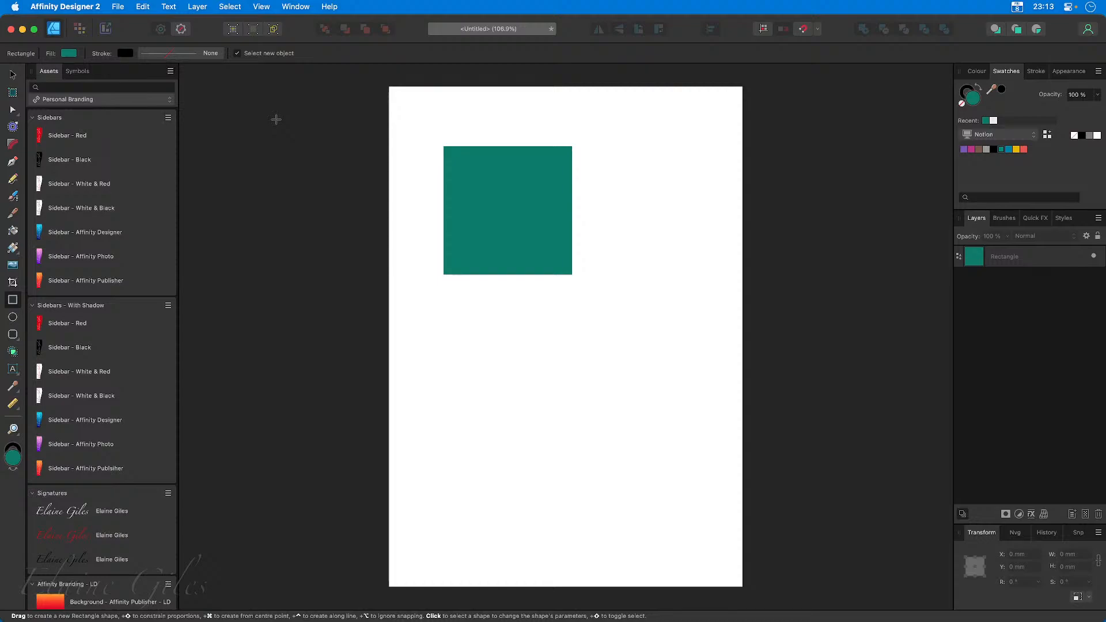
pyautogui.press('super+q')
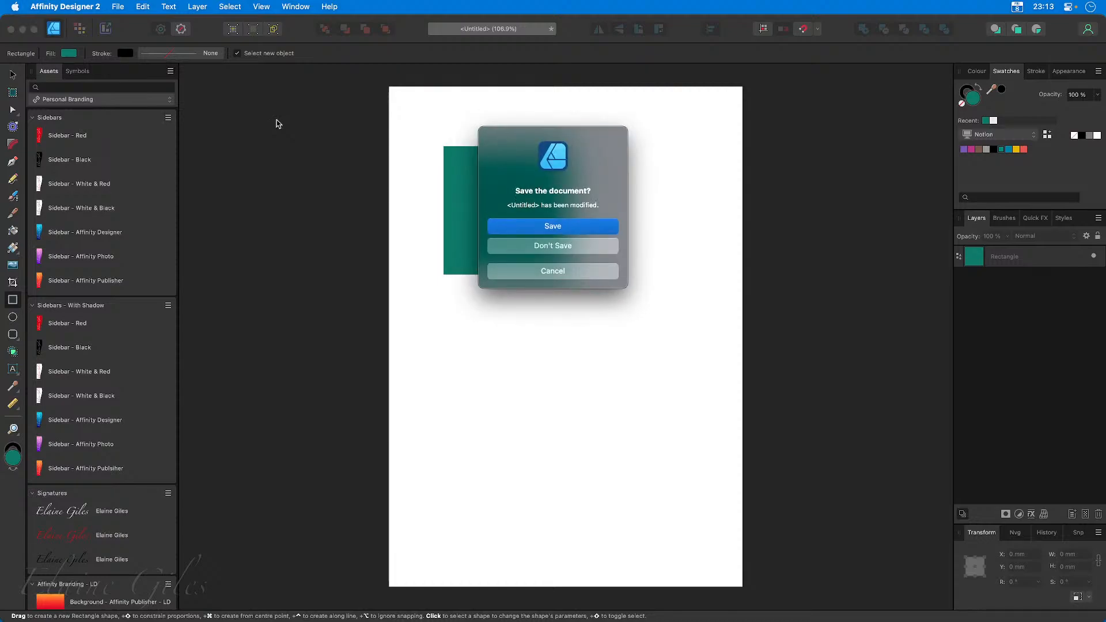
pyautogui.click(534, 248)
# Switch to Keynote and create a new presentation from a plain white theme.
pyautogui.hotkey('alt', 'space')
pyautogui.write('key')
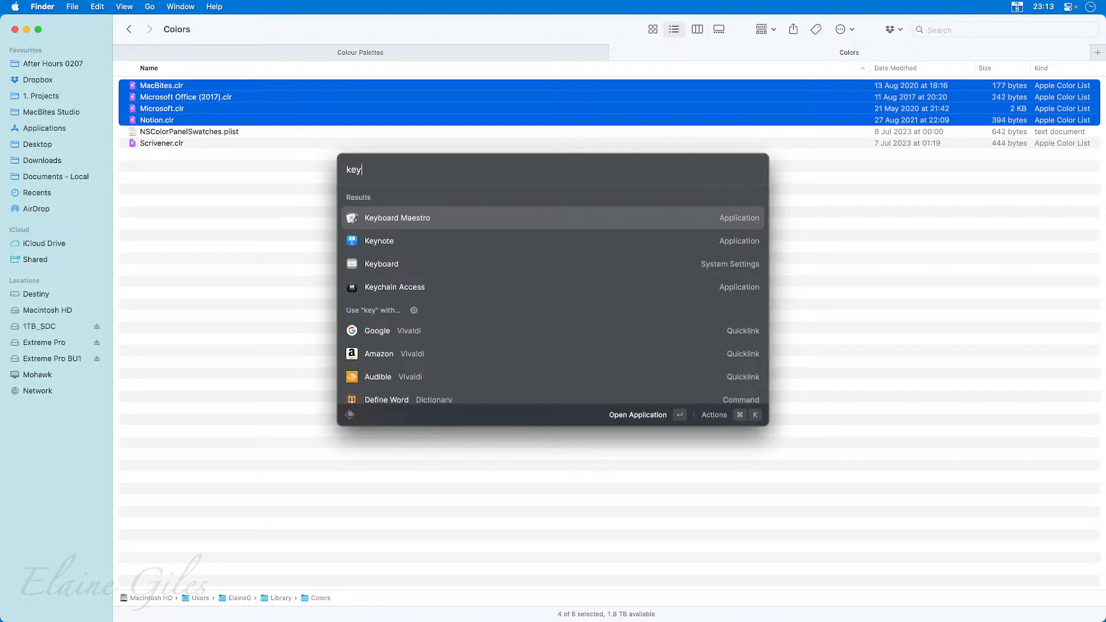
pyautogui.press('Return')
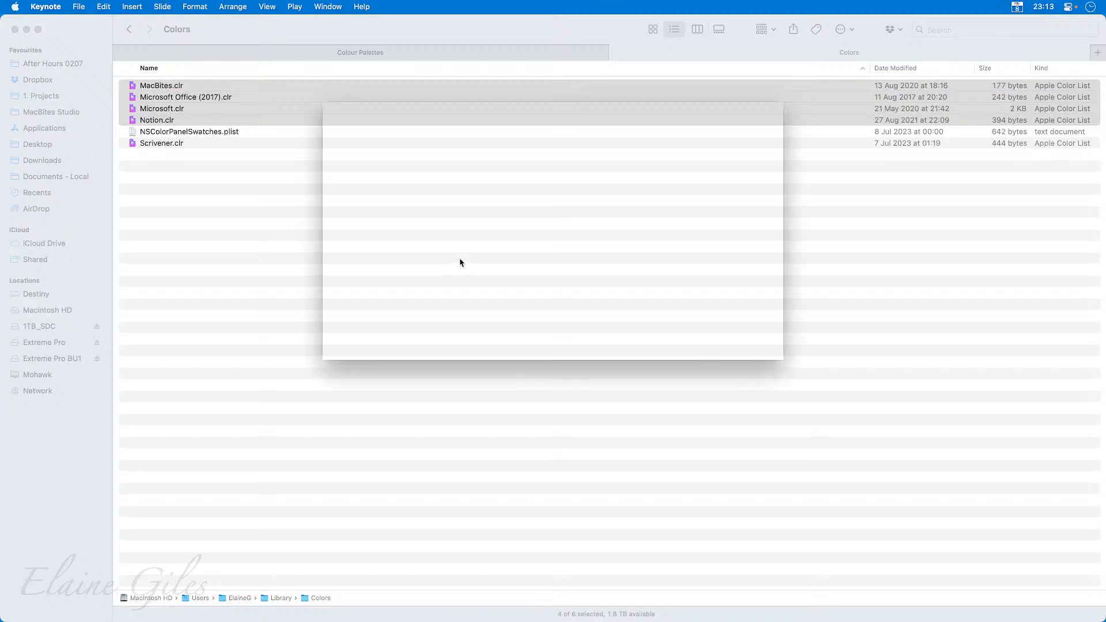
pyautogui.press('super+n')
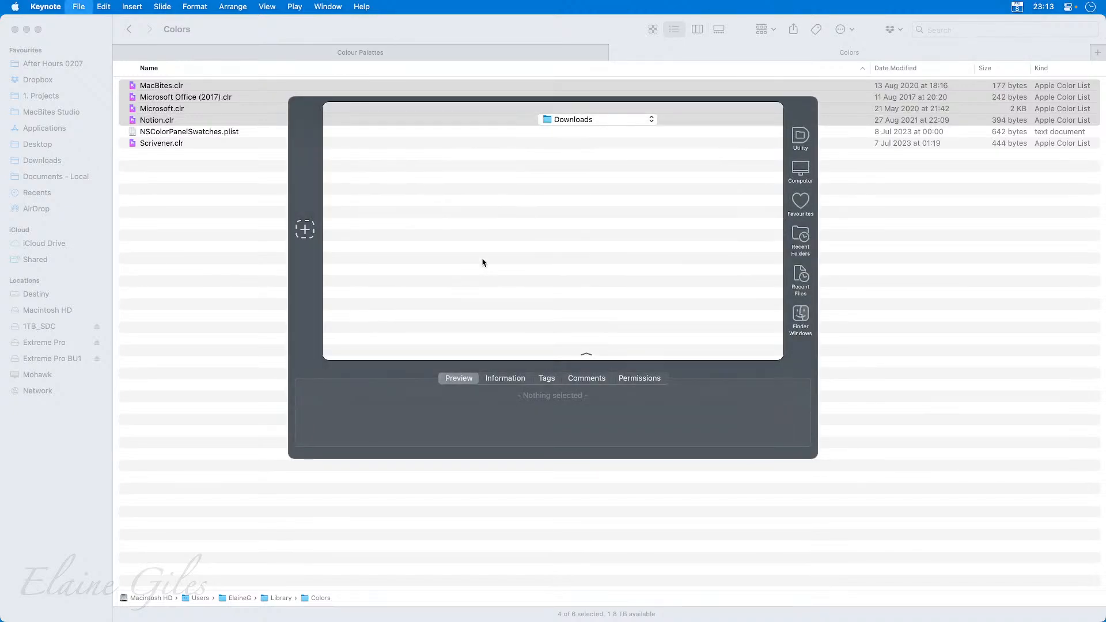
pyautogui.doubleClick(436, 220)
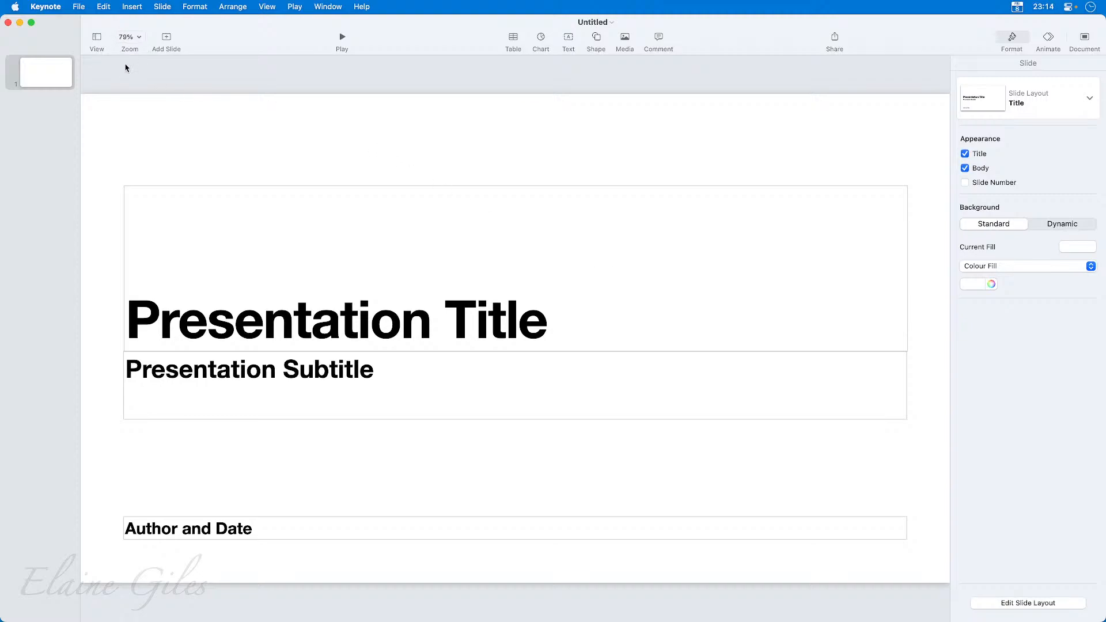
# Add a Blank slide and insert a basic rounded square in its centre.
pyautogui.click(167, 38)
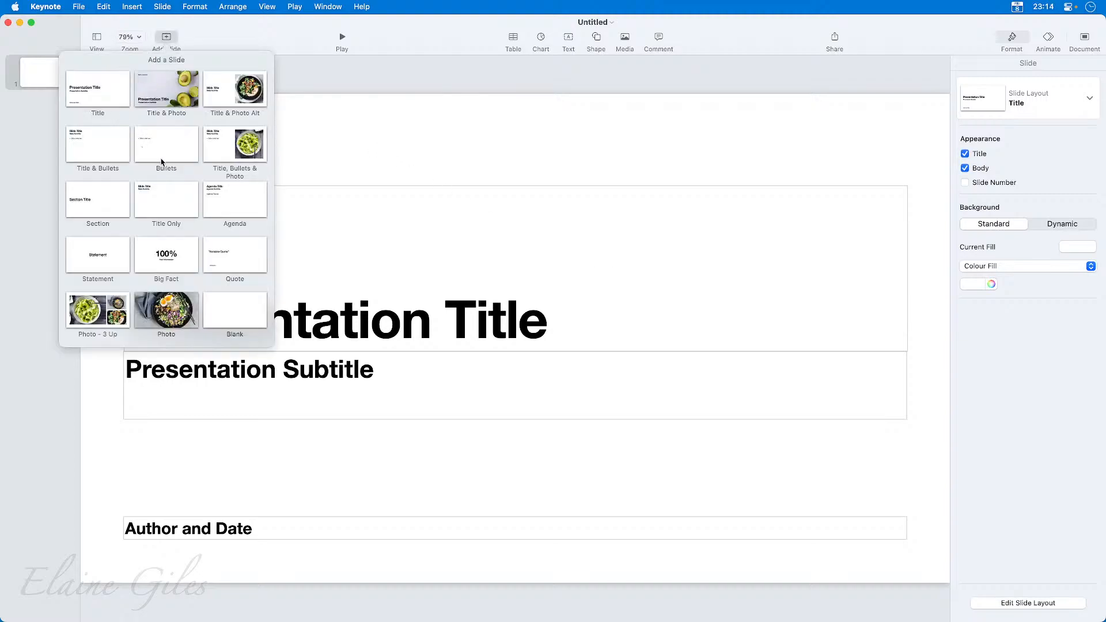
pyautogui.click(250, 307)
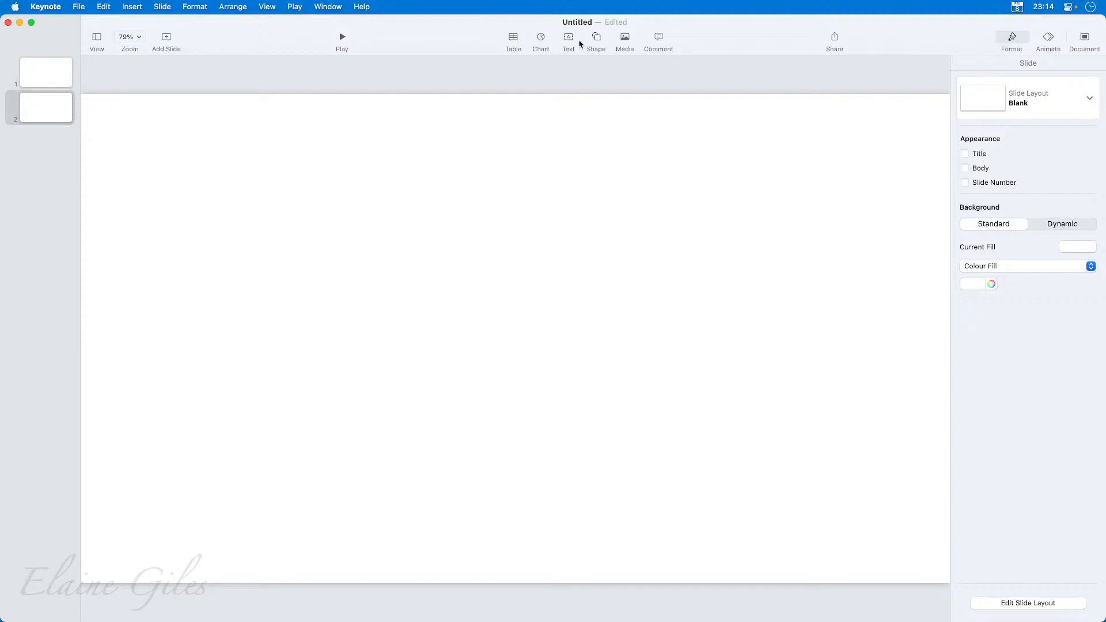
pyautogui.click(595, 38)
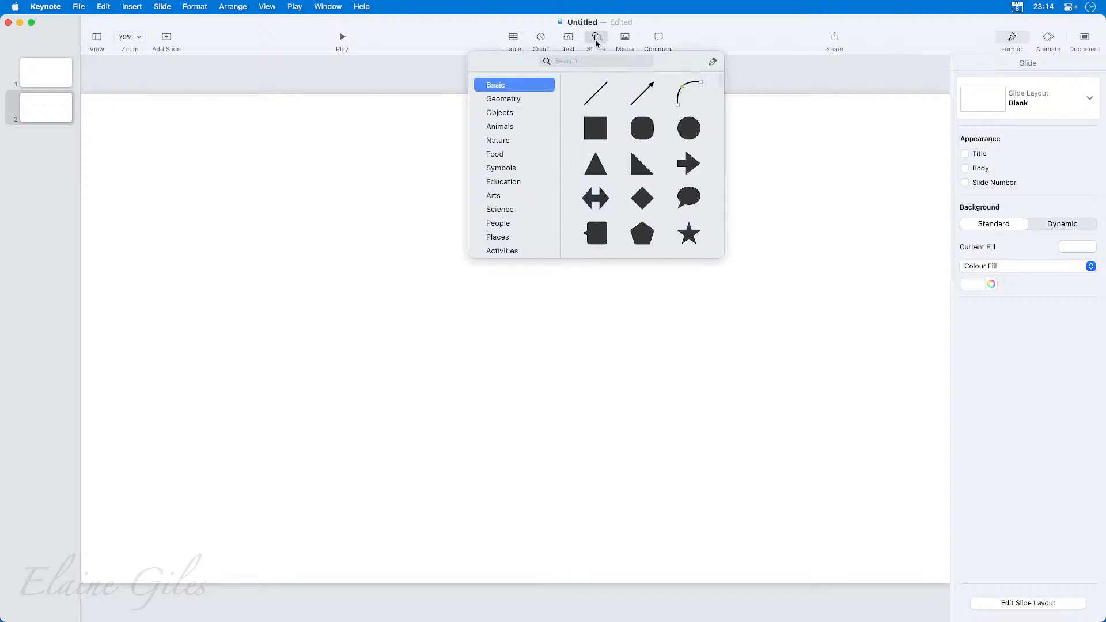
pyautogui.click(601, 132)
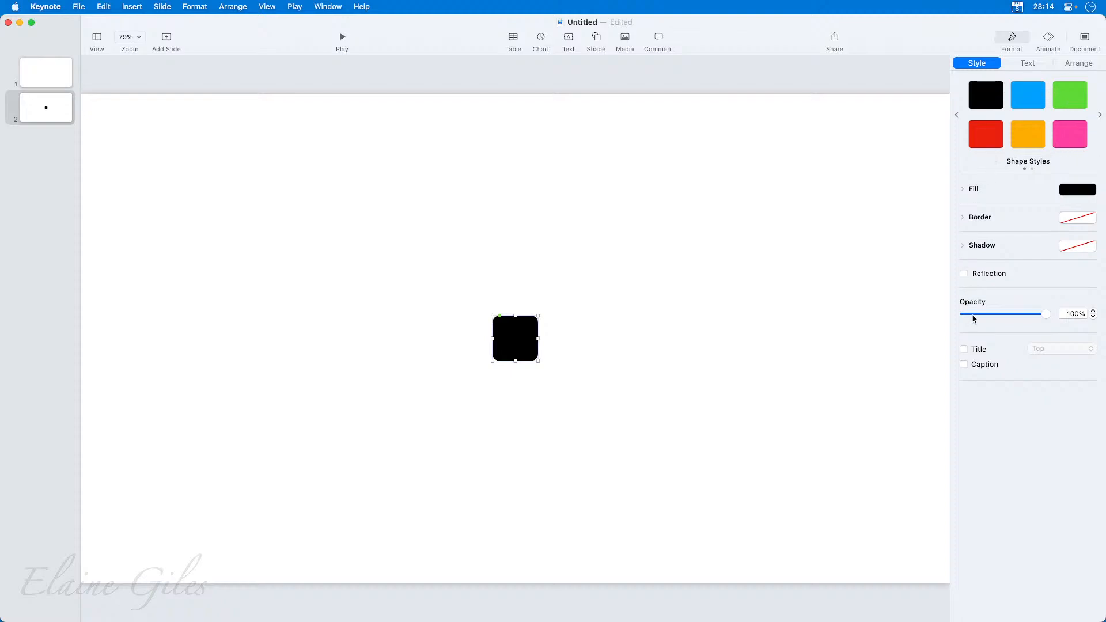
# Open the system colour picker for the square's fill and show the Notion colour palette in it.
pyautogui.click(963, 190)
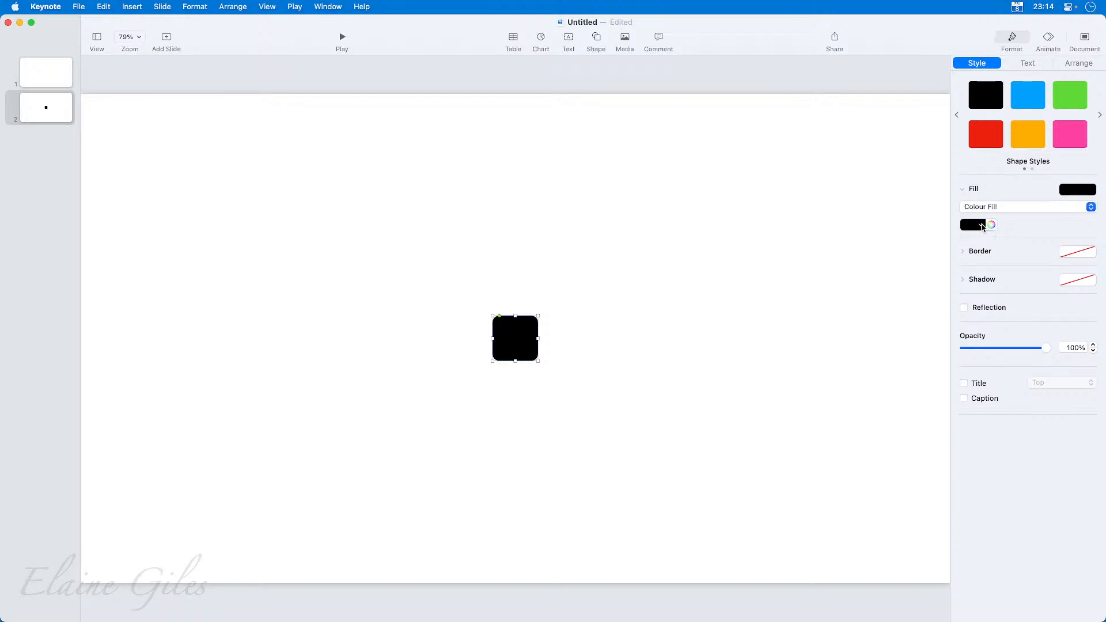
pyautogui.click(983, 226)
pyautogui.click(1021, 235)
pyautogui.click(991, 225)
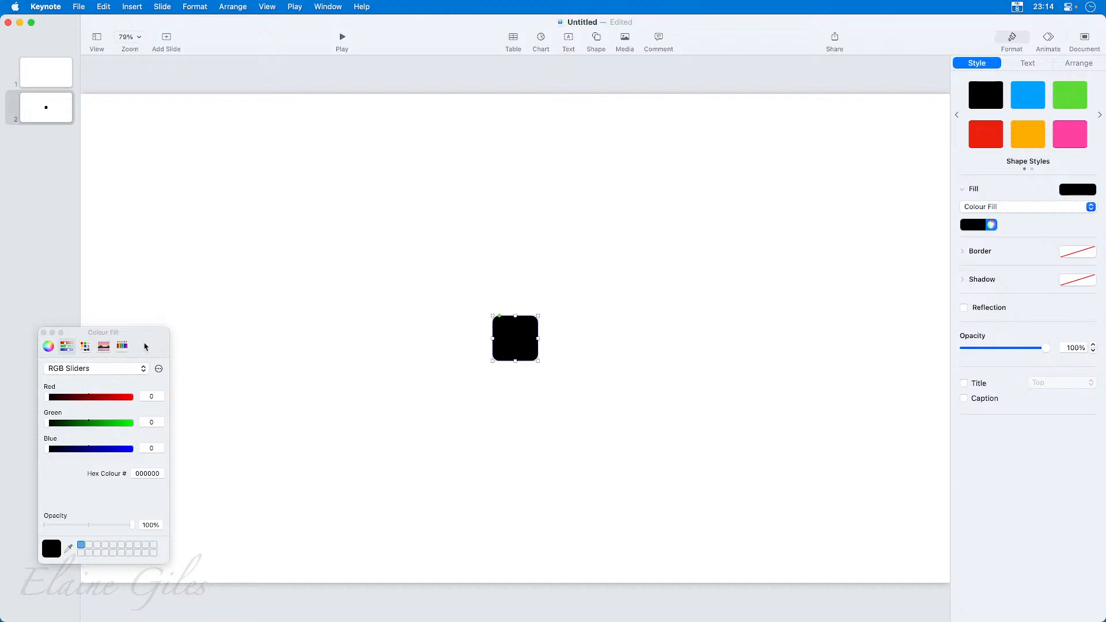
pyautogui.moveTo(144, 335); pyautogui.dragTo(243, 183)
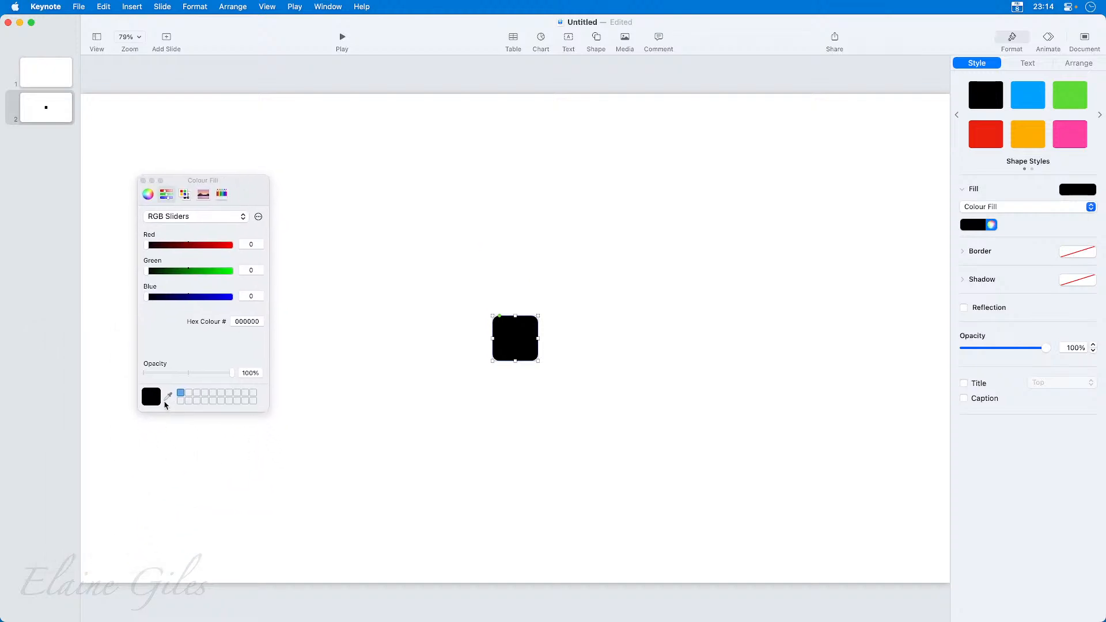
pyautogui.click(185, 194)
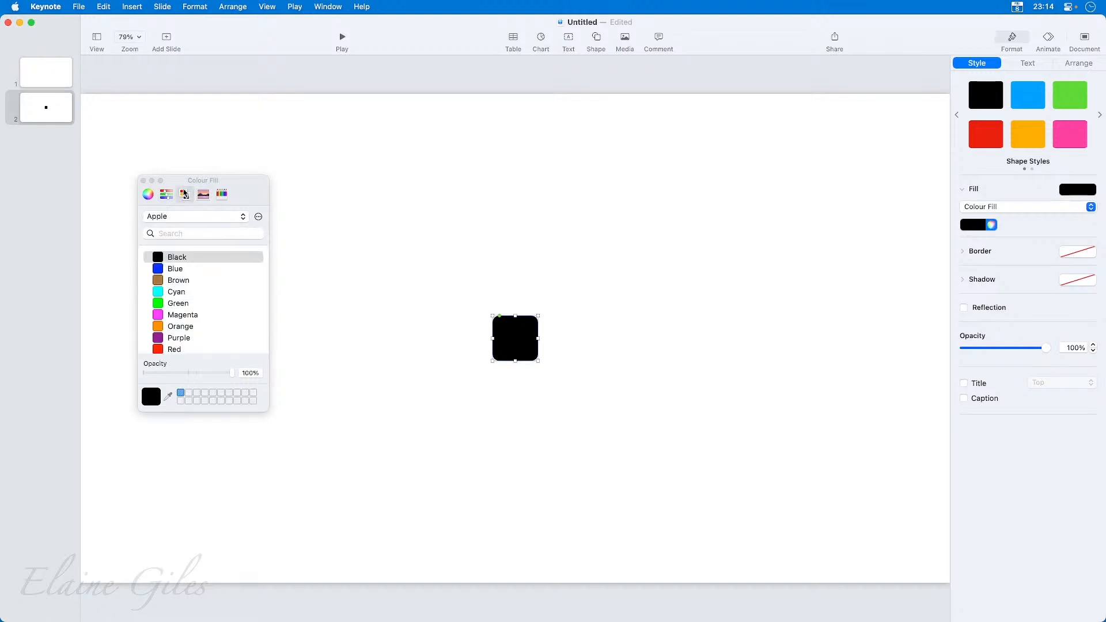
pyautogui.click(187, 218)
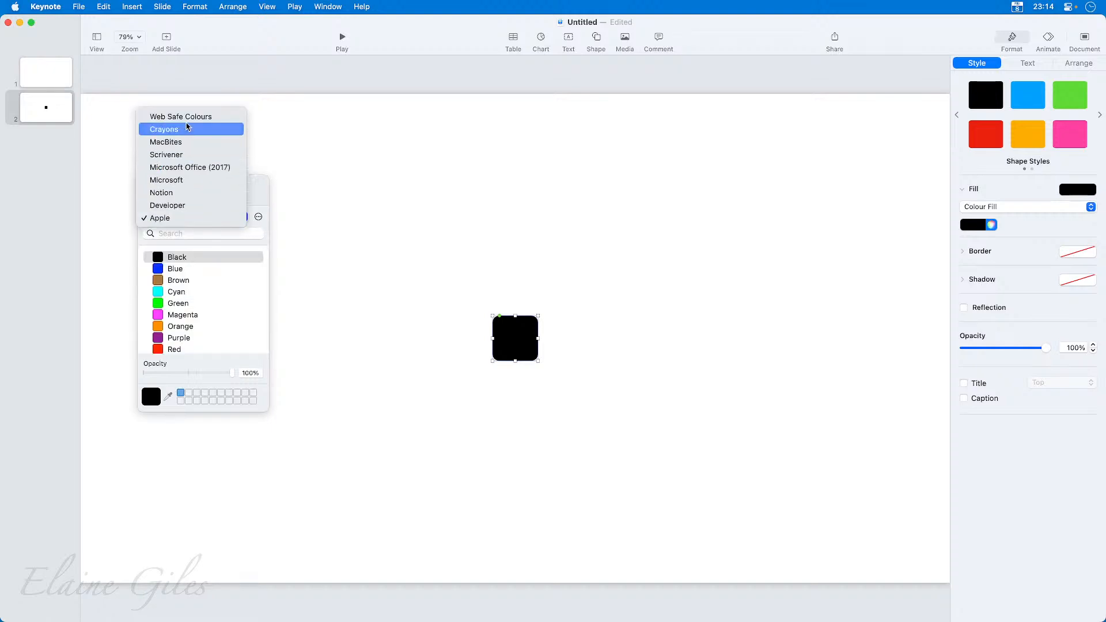
pyautogui.click(187, 193)
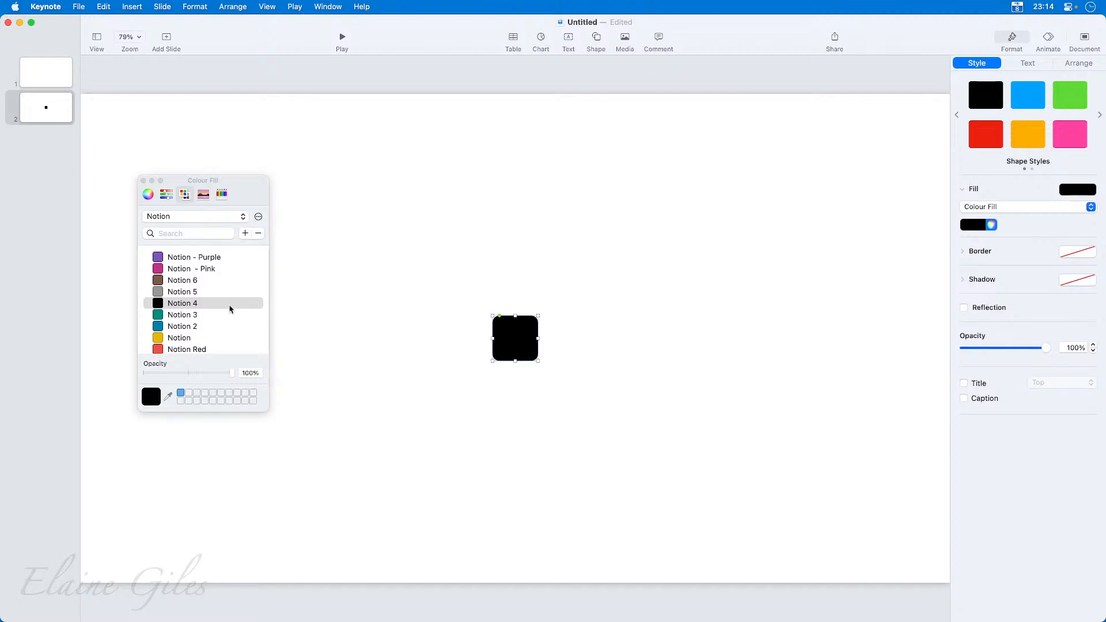
pyautogui.scroll(-1, 227, 311)
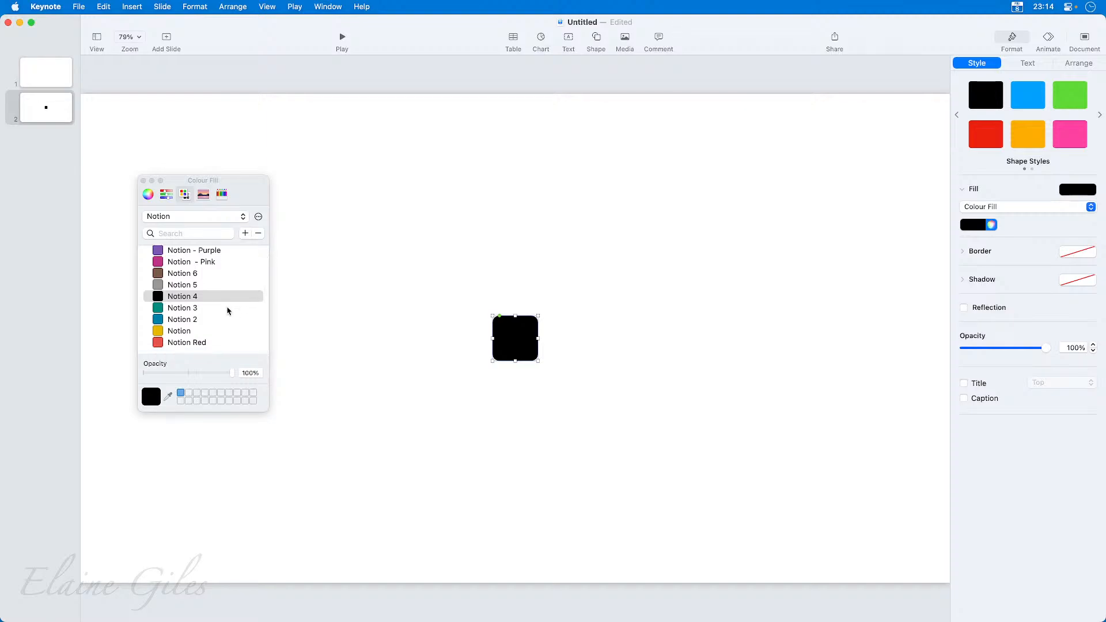
pyautogui.moveTo(245, 184); pyautogui.dragTo(269, 146)
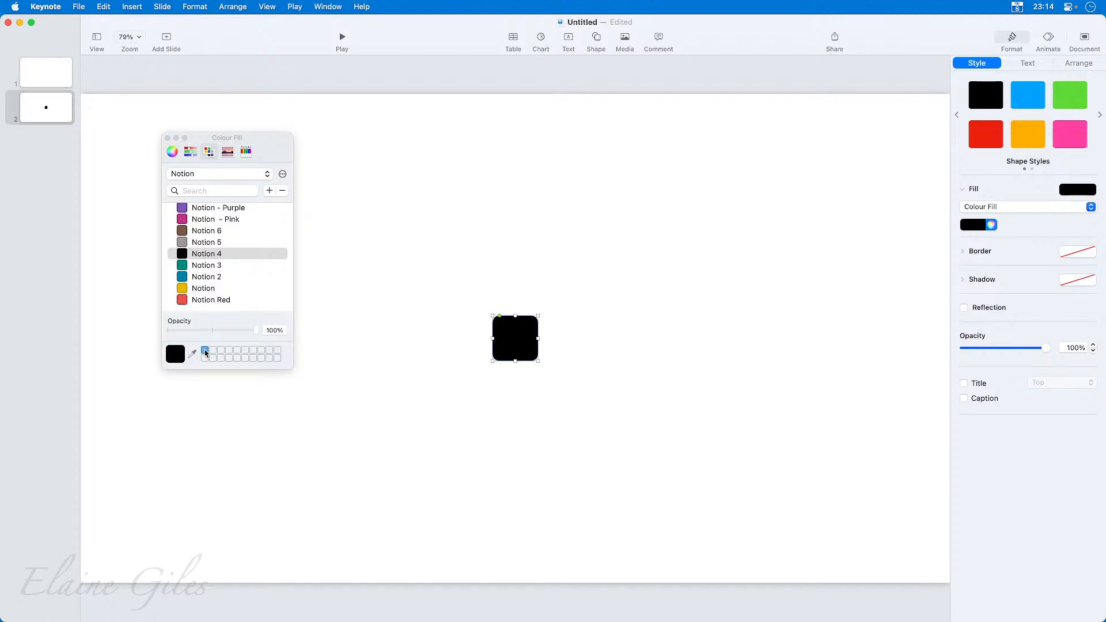
# Fill the square with Notion Red and store it as a picker swatch, and do the same with the green Notion 3.
pyautogui.click(186, 300)
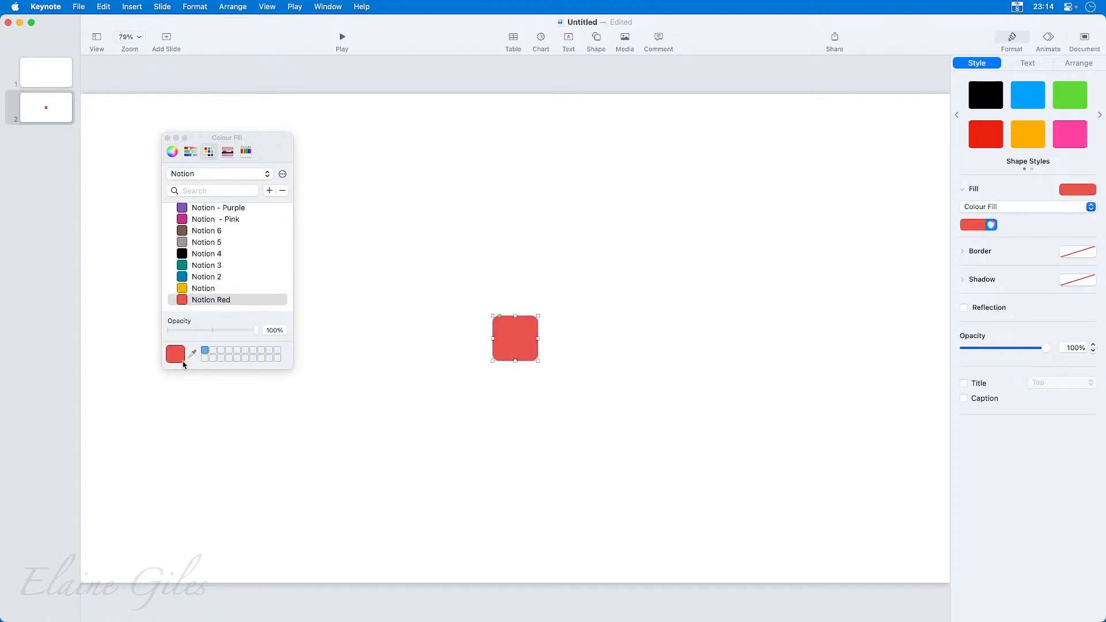
pyautogui.moveTo(182, 360); pyautogui.dragTo(221, 350)
pyautogui.click(206, 265)
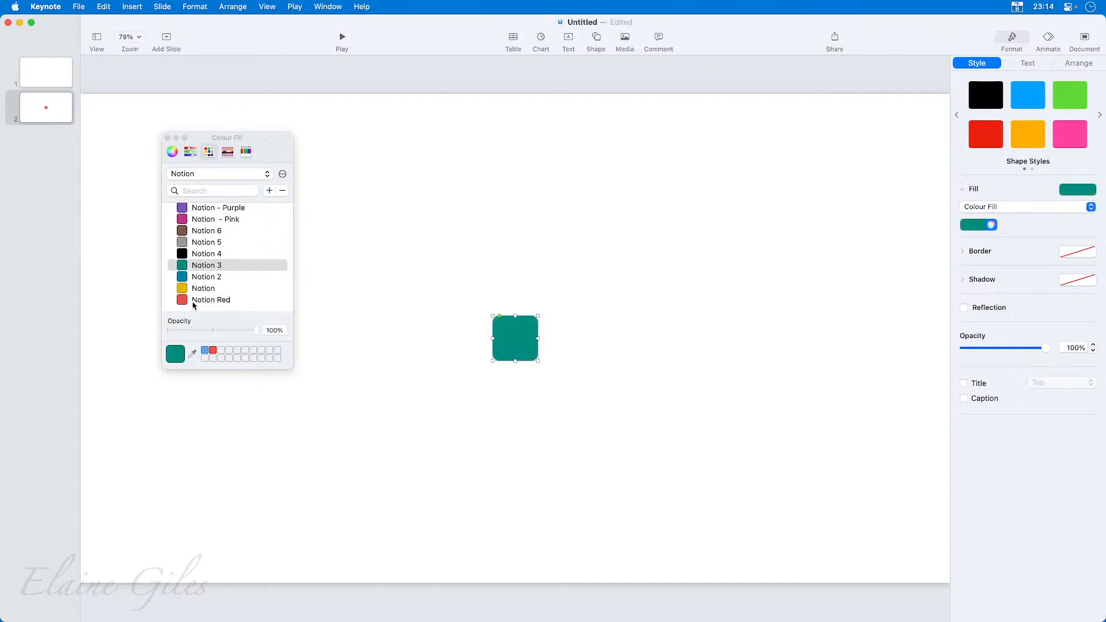
pyautogui.moveTo(175, 354); pyautogui.dragTo(221, 349)
# Close the colour picker and quit Keynote, deleting the untitled presentation.
pyautogui.click(168, 139)
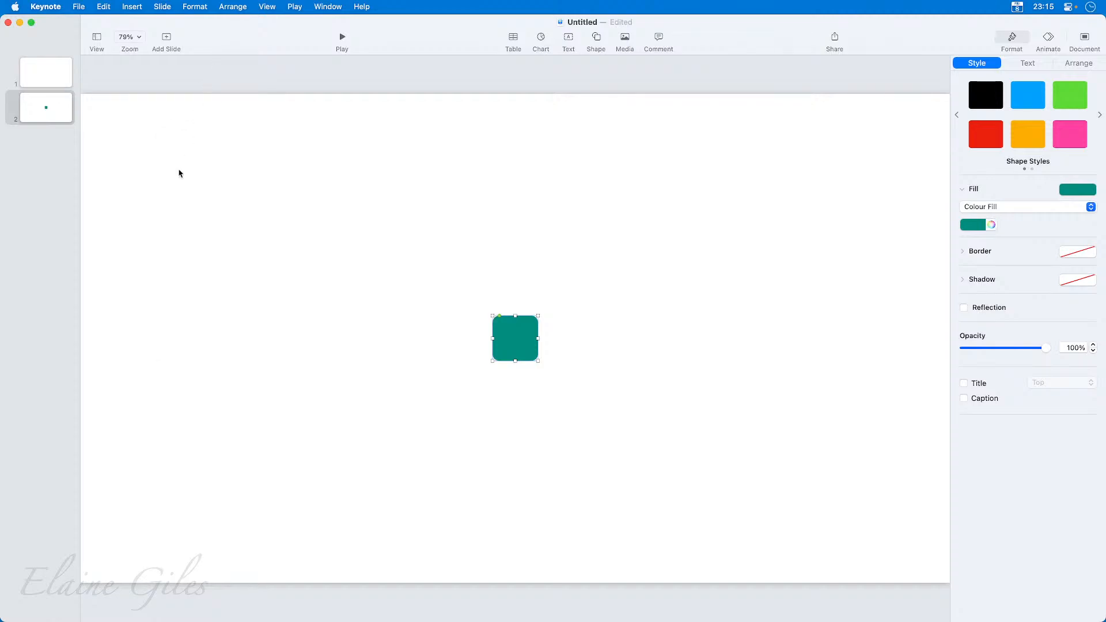
pyautogui.press('super+q')
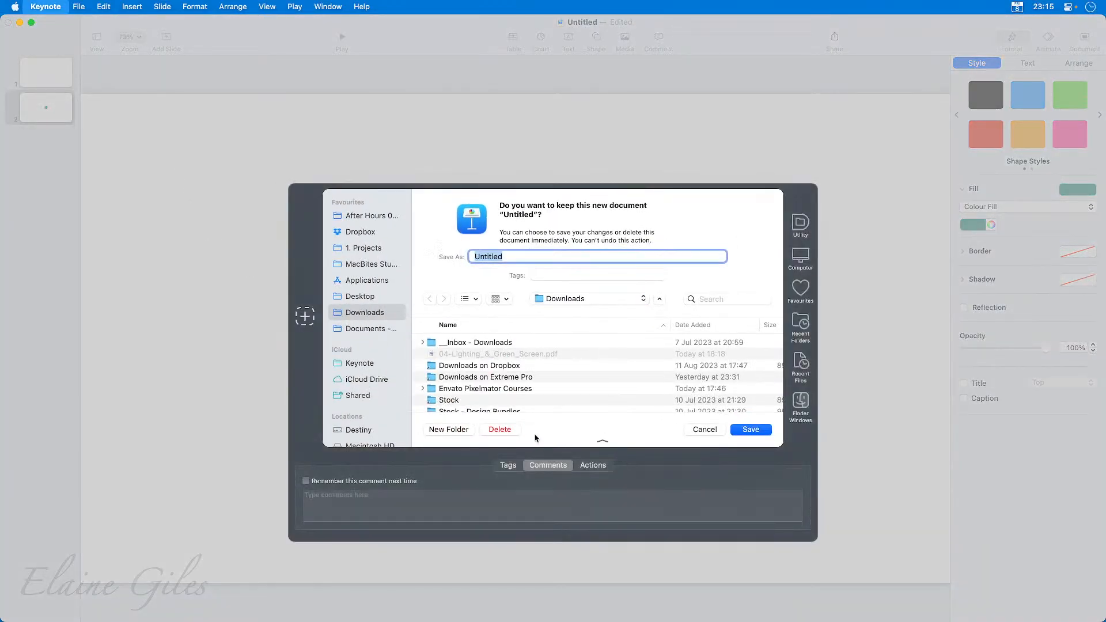
pyautogui.click(503, 430)
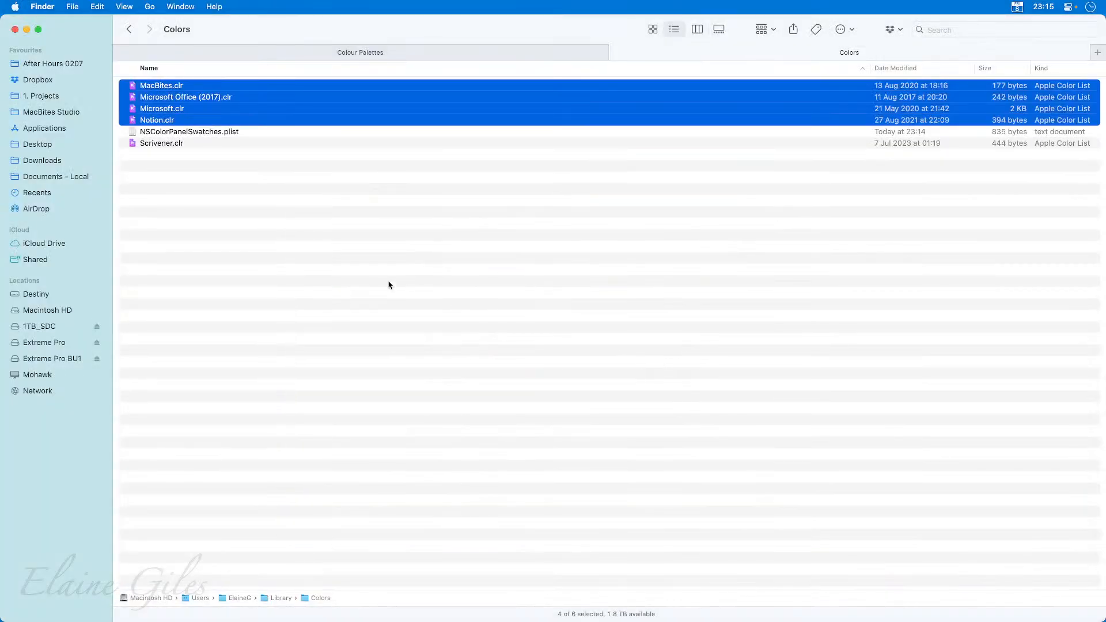
# Preview the contents of NSColorPanelSwatches.plist in the Library's Colors folder.
pyautogui.click(239, 239)
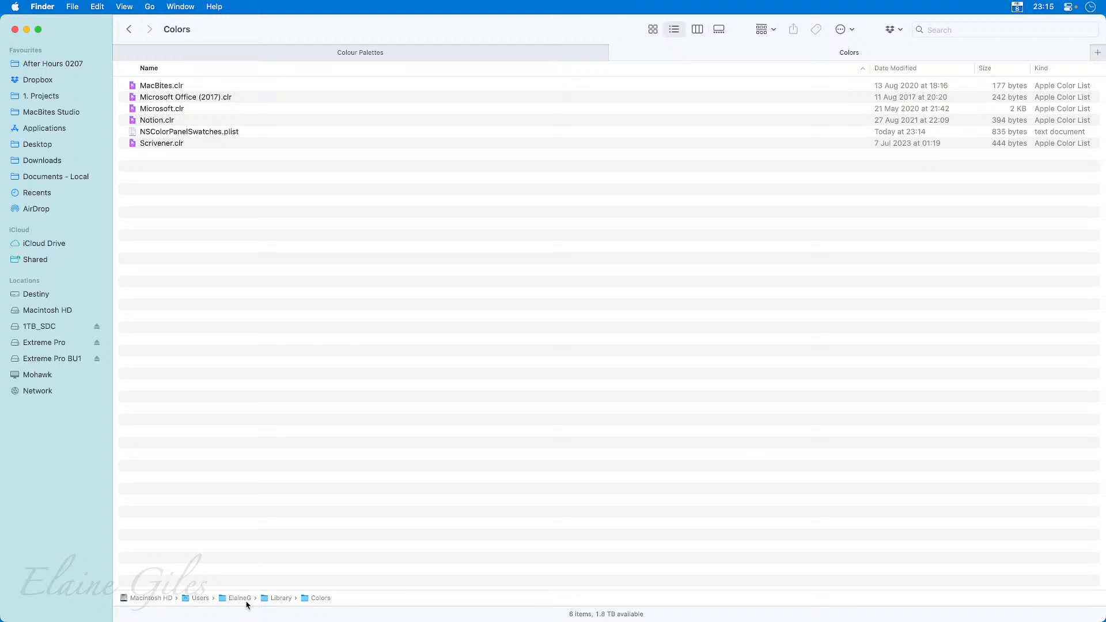
pyautogui.click(268, 131)
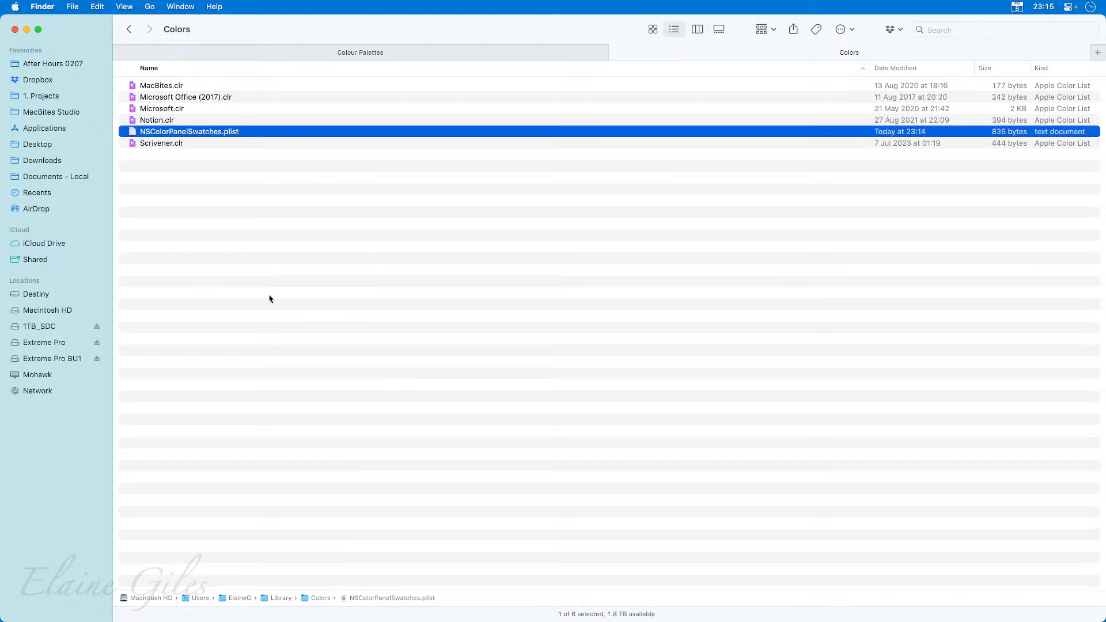
pyautogui.press('space')
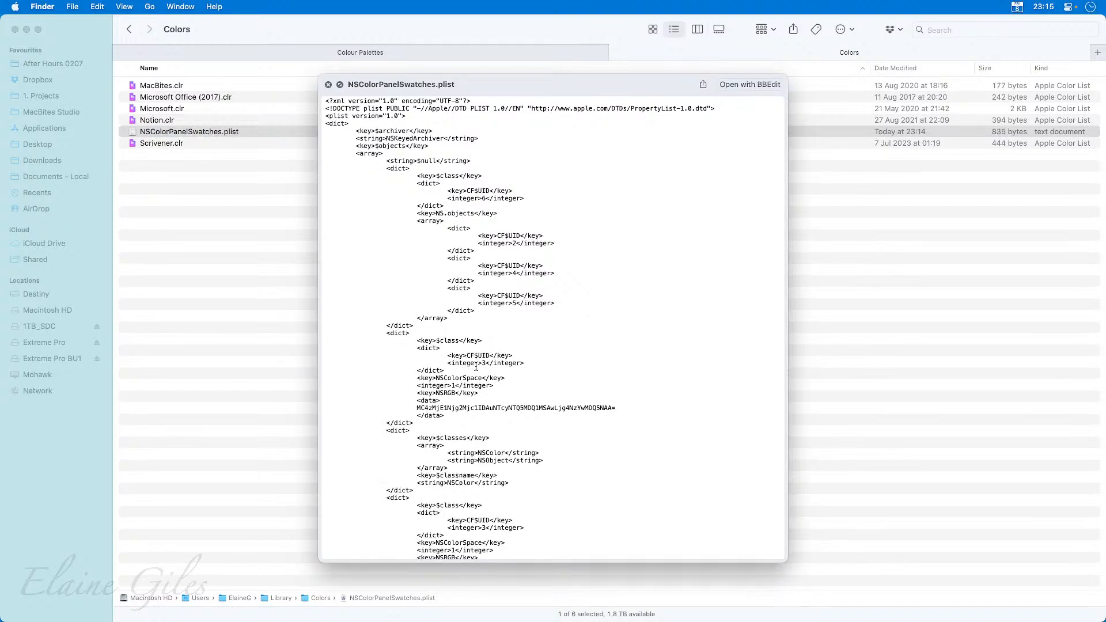
pyautogui.scroll(-20, 522, 426)
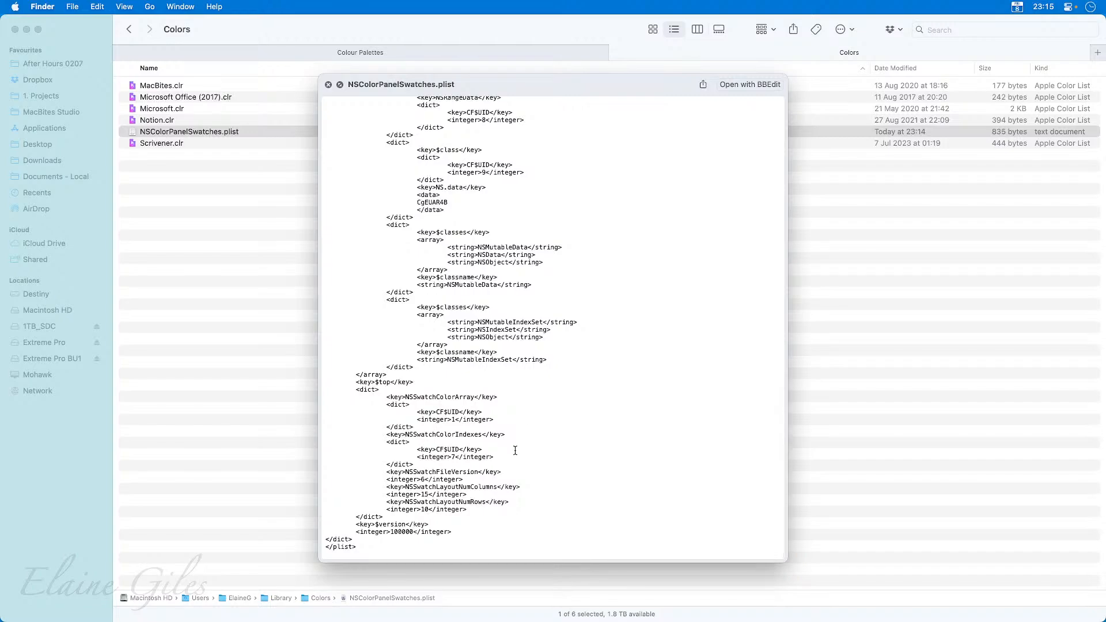
pyautogui.scroll(20, 515, 449)
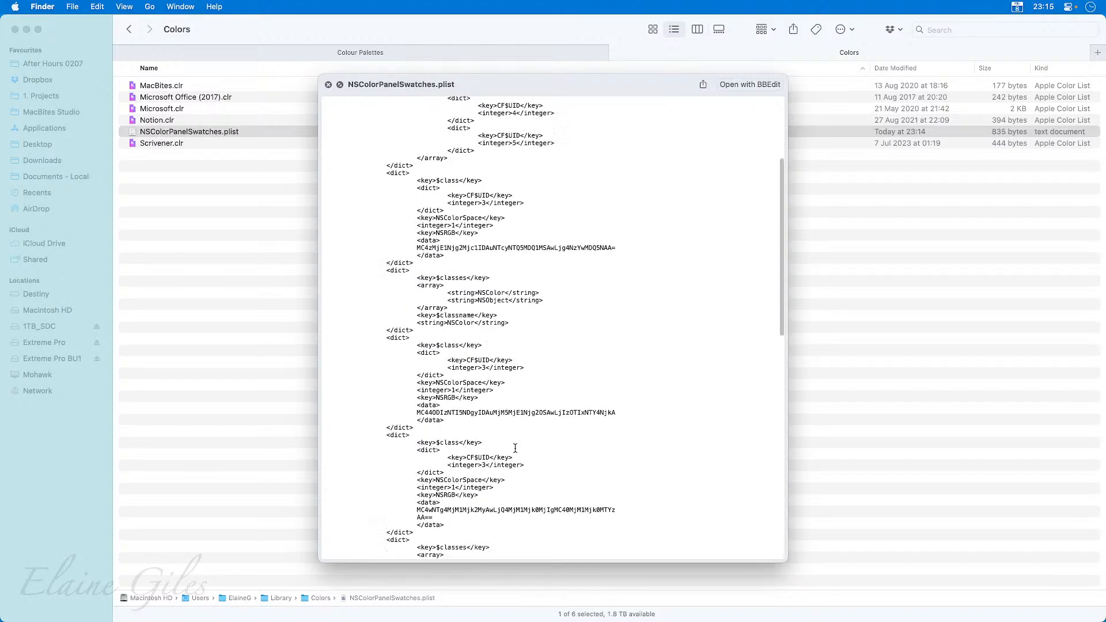
pyautogui.press('space')
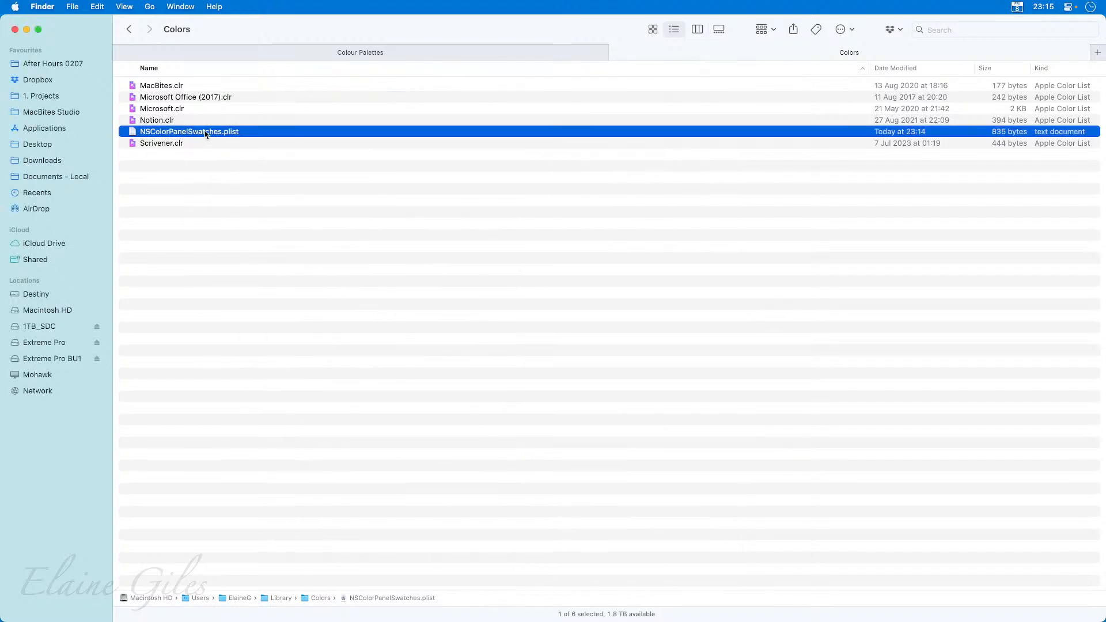
# Compress NSColorPanelSwatches.plist into a ZIP archive and move the archive to the After Hours 0207 folder.
pyautogui.rightClick(206, 134)
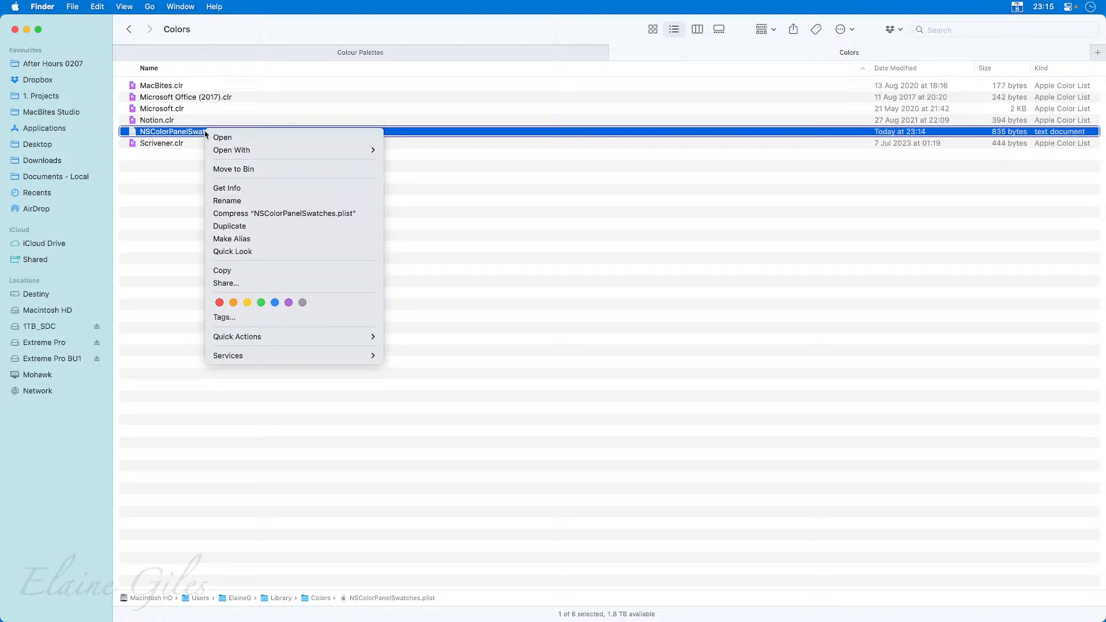
pyautogui.click(247, 213)
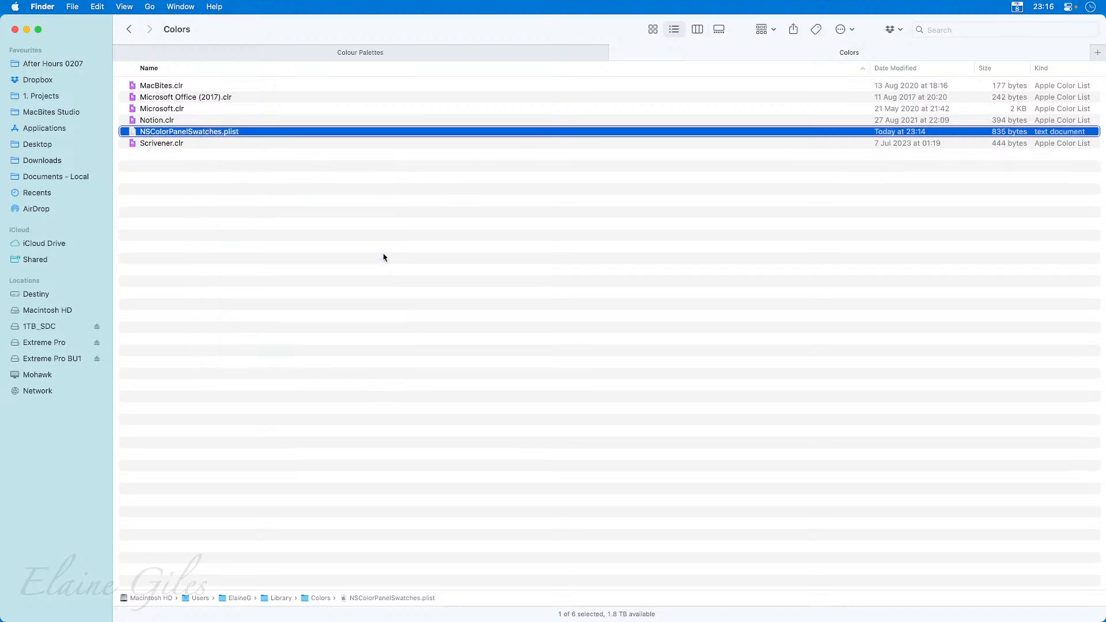
pyautogui.click(249, 204)
pyautogui.click(210, 147)
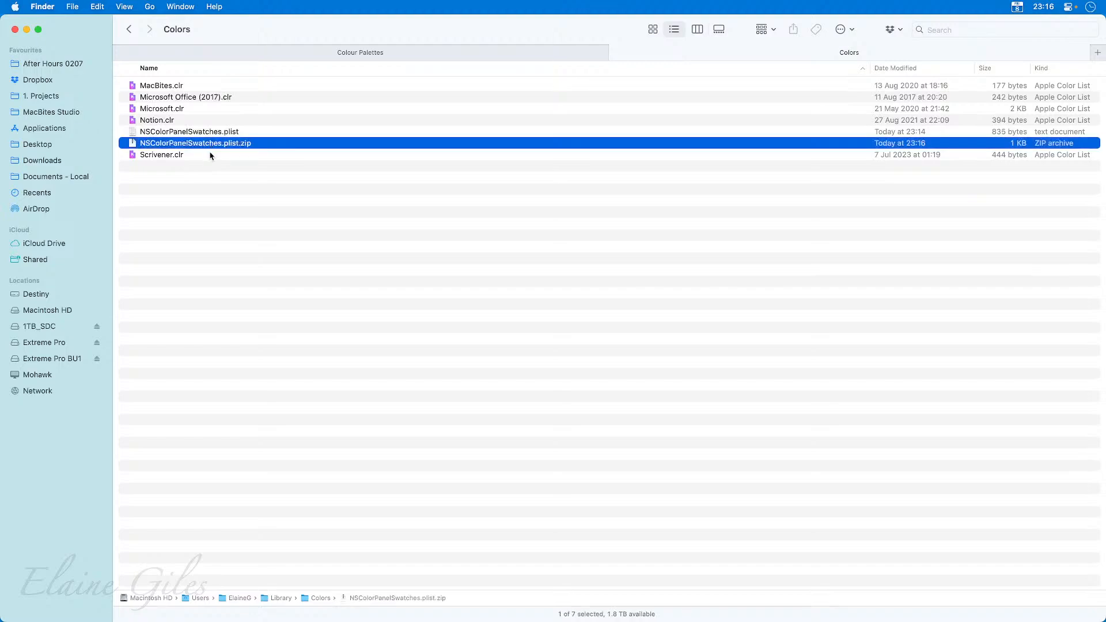
pyautogui.moveTo(206, 144); pyautogui.dragTo(65, 68)
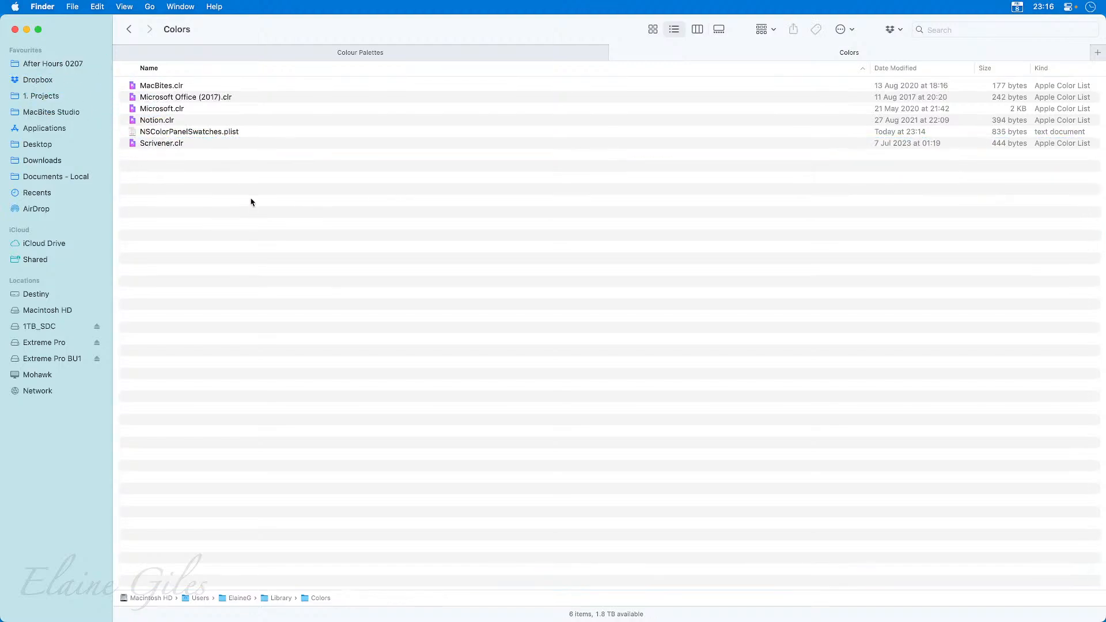
# Move the original NSColorPanelSwatches.plist from the Colors folder to the Bin.
pyautogui.click(251, 135)
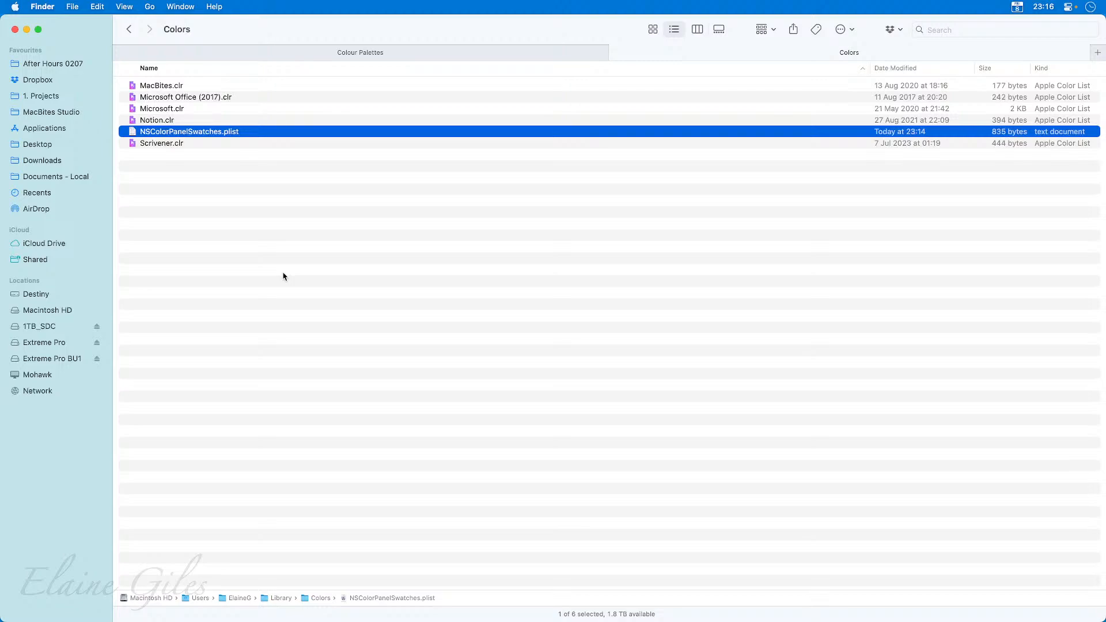
pyautogui.press('super+BackSpace')
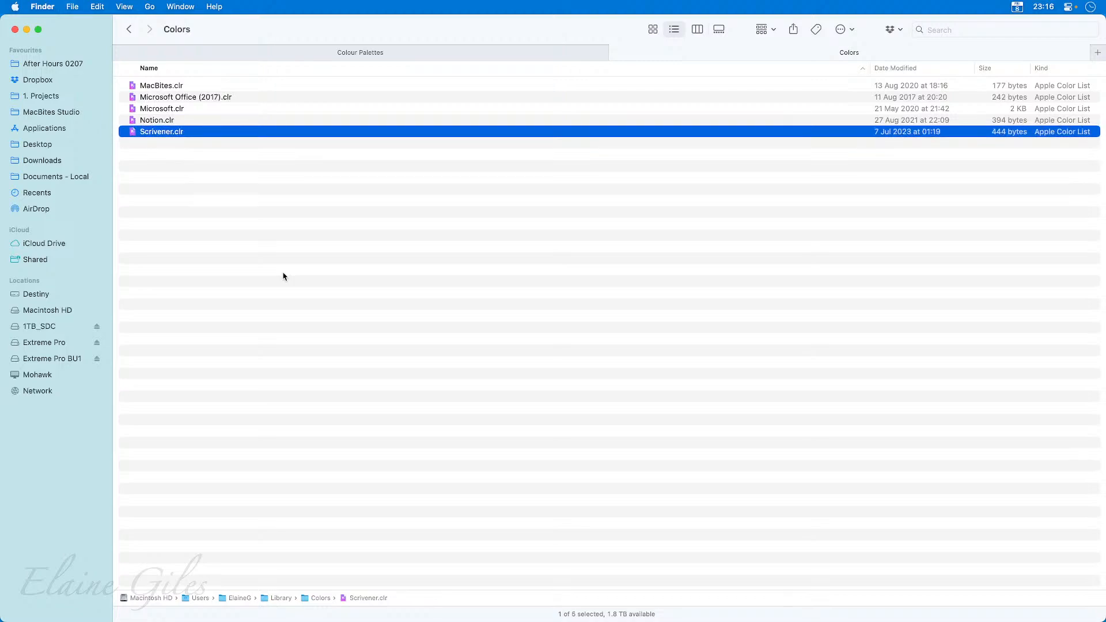
# Empty the Bin to permanently remove the deleted swatches file, and clear the selection in the Colors folder.
pyautogui.press('super+space')
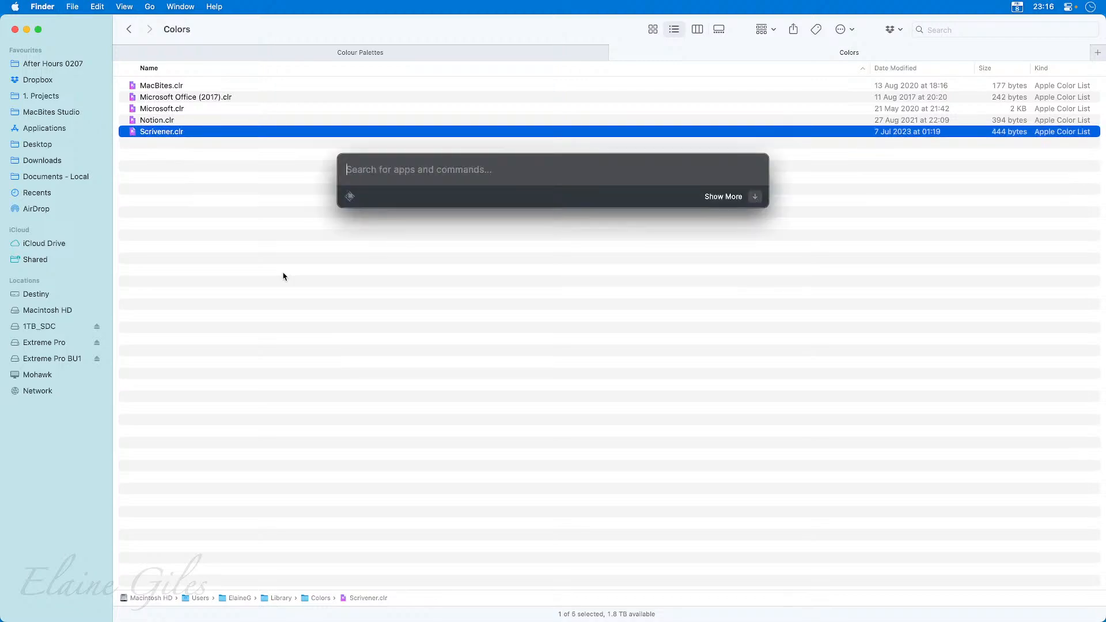
pyautogui.write('et')
pyautogui.press('Return')
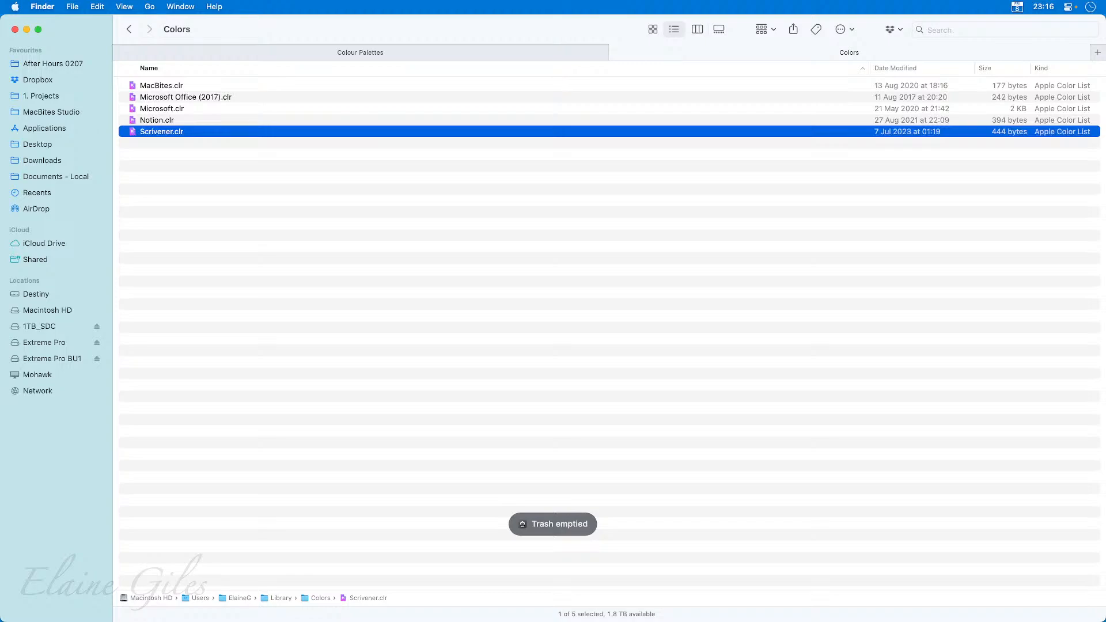
pyautogui.click(268, 288)
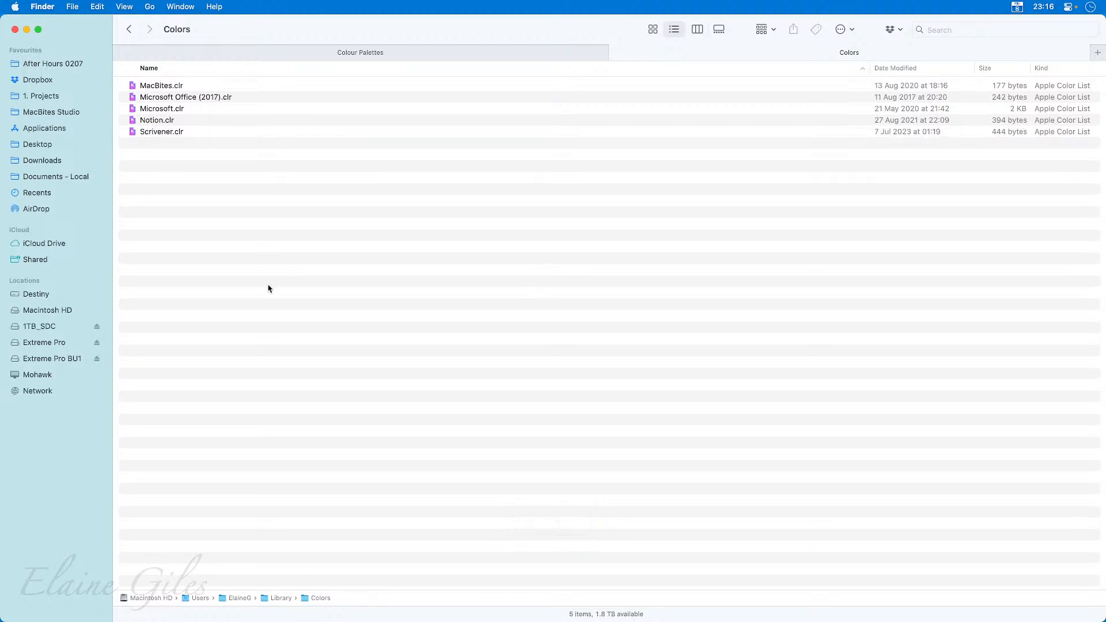
pyautogui.press('super+space')
pyautogui.write('key')
pyautogui.press('Return')
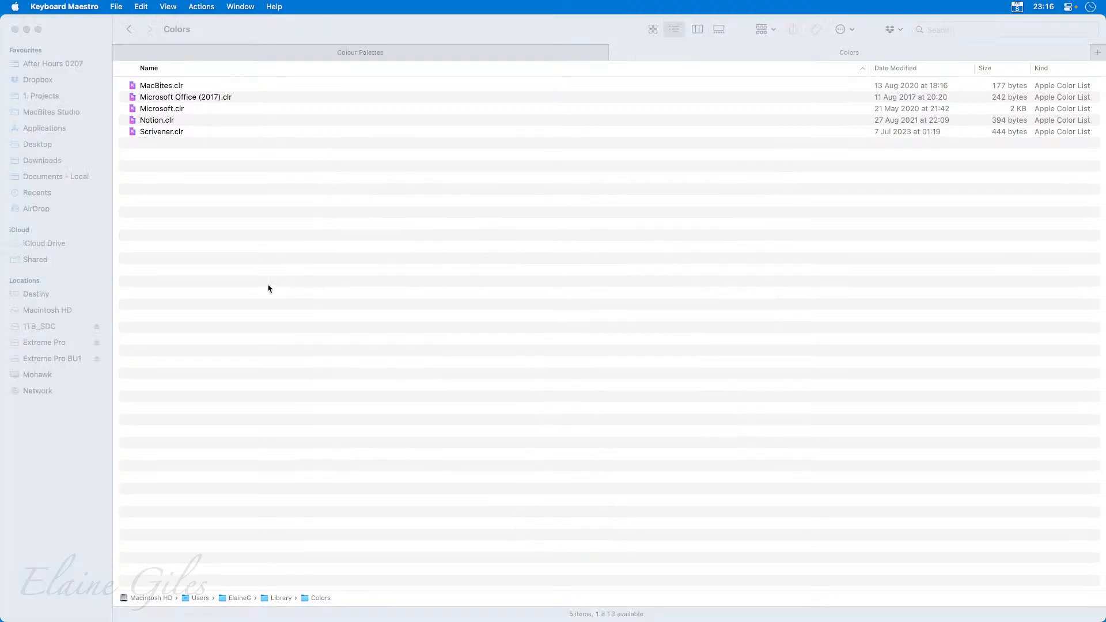
pyautogui.press('super+q')
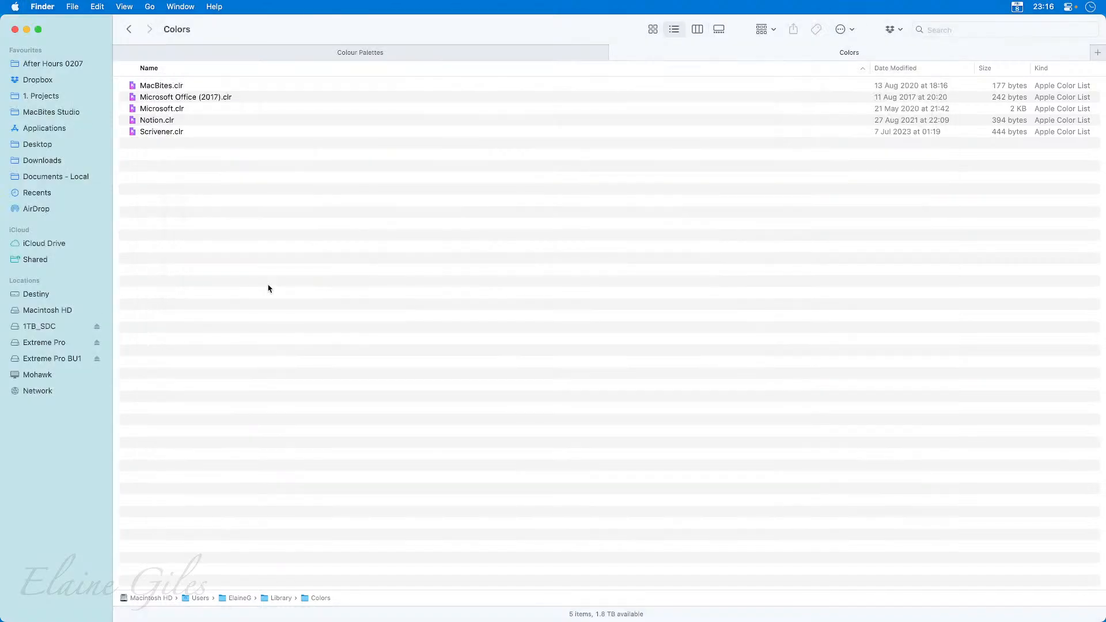
# Open Keynote and create a new presentation with the Basic White theme.
pyautogui.press('super+space')
pyautogui.write('key')
pyautogui.press('Down')
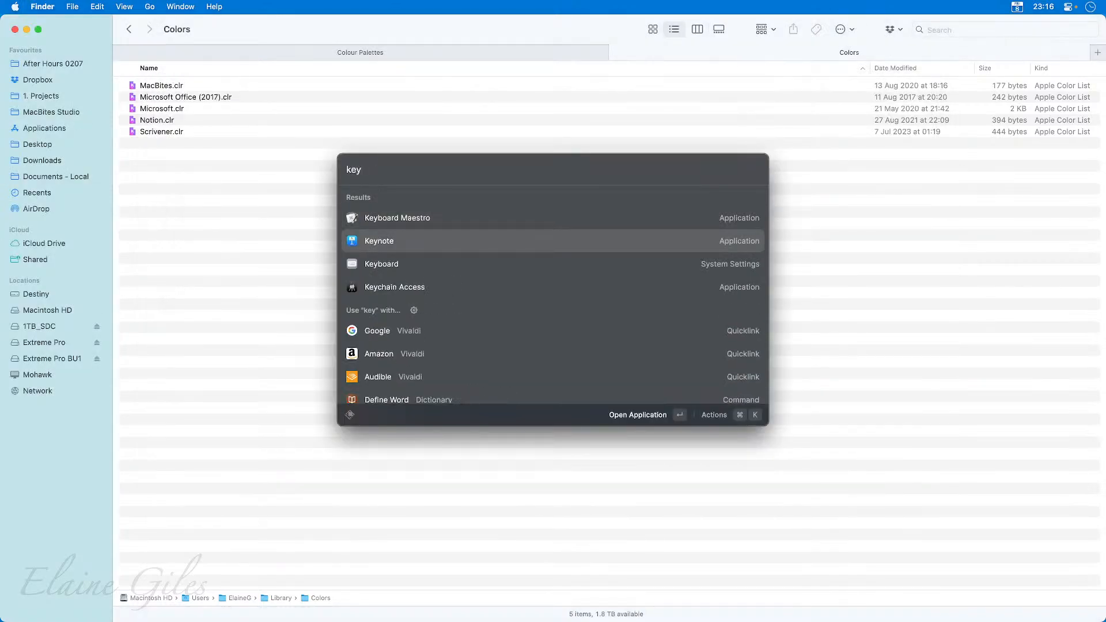
pyautogui.press('Return')
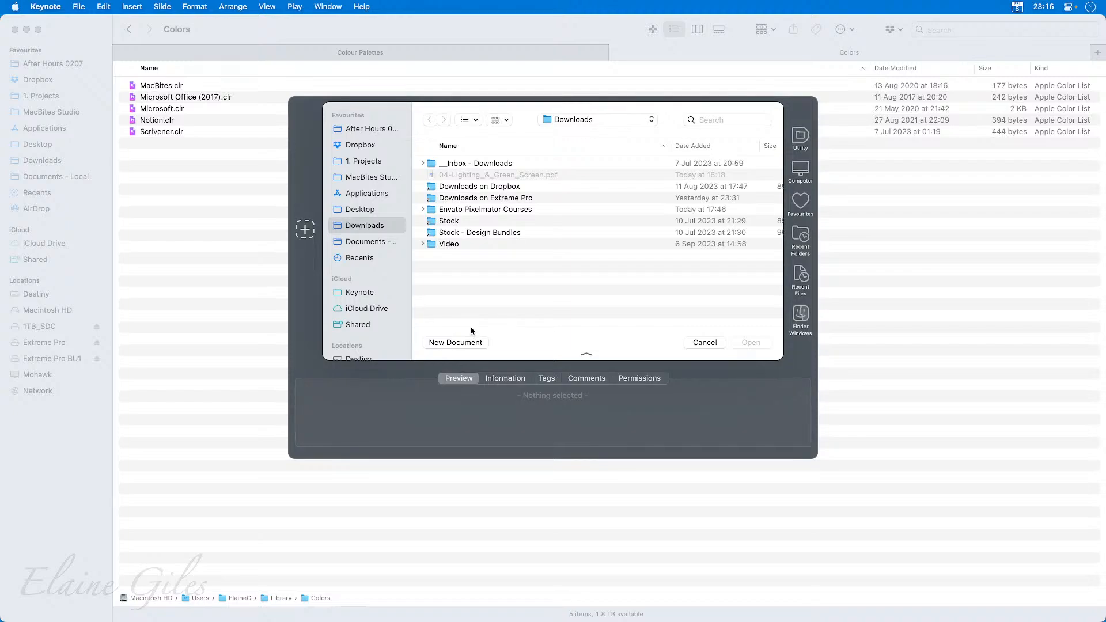
pyautogui.click(469, 341)
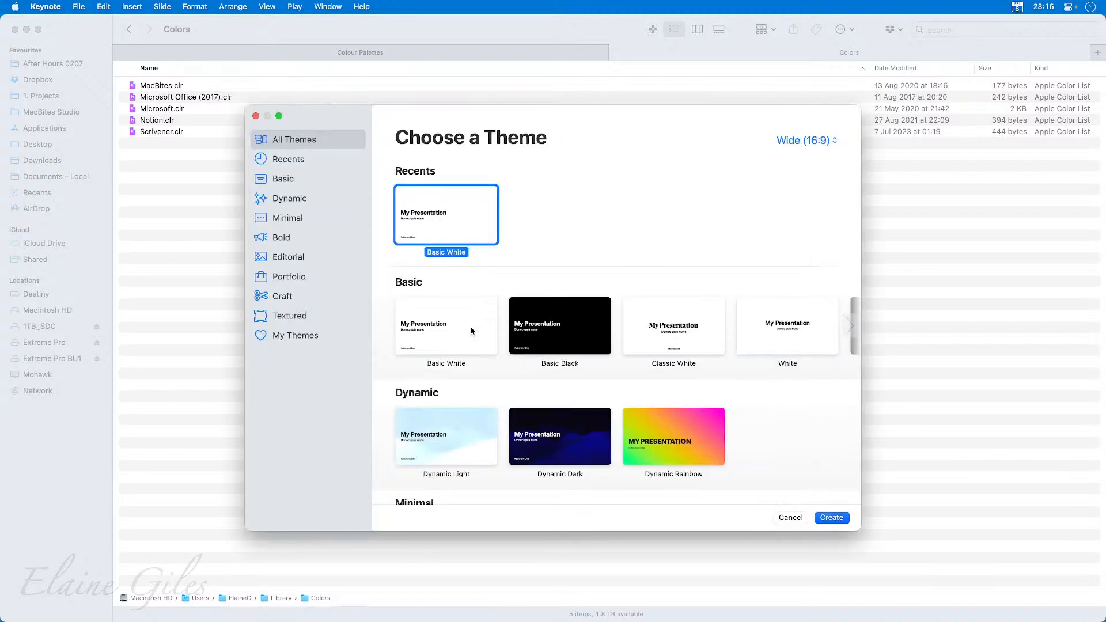
pyautogui.doubleClick(469, 208)
# Insert a rounded square on a new blank slide and open the colour picker for its fill.
pyautogui.click(166, 38)
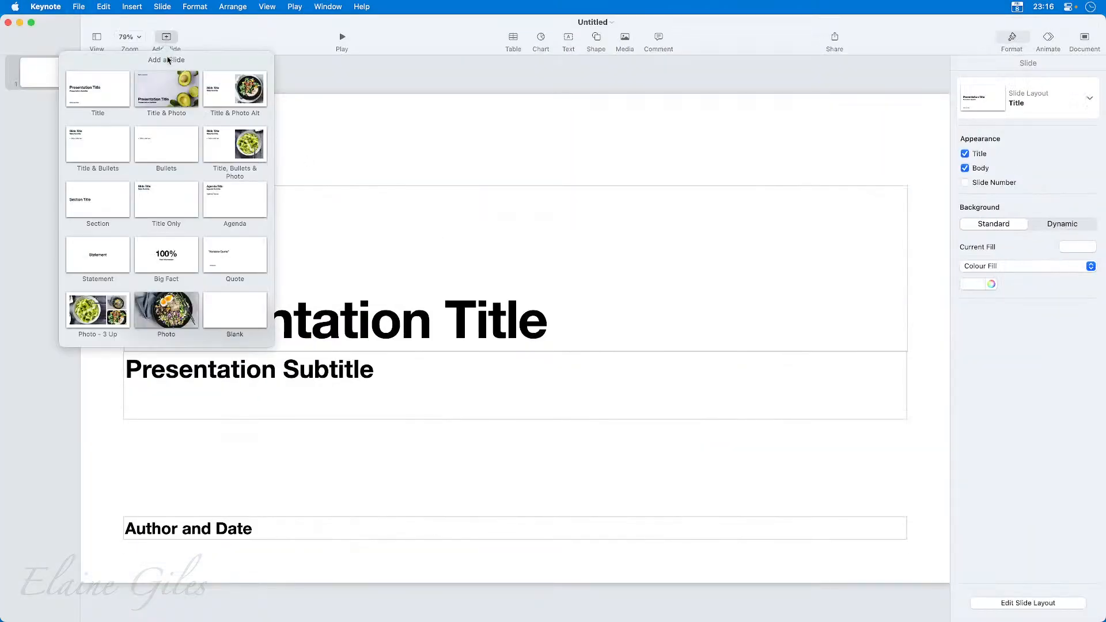
pyautogui.click(234, 306)
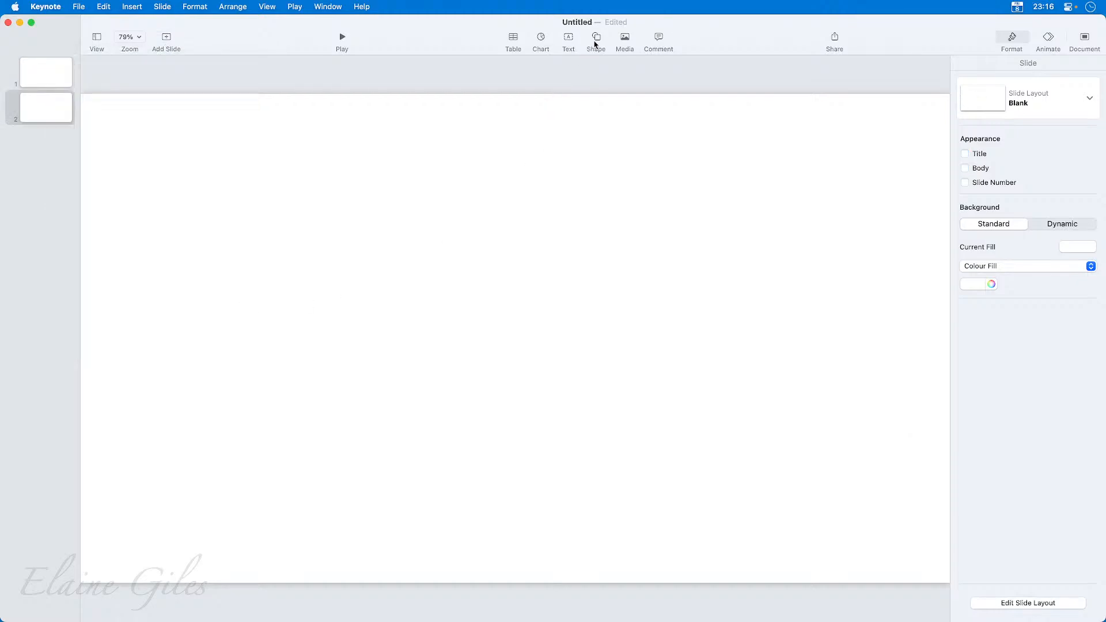
pyautogui.click(596, 40)
pyautogui.click(639, 132)
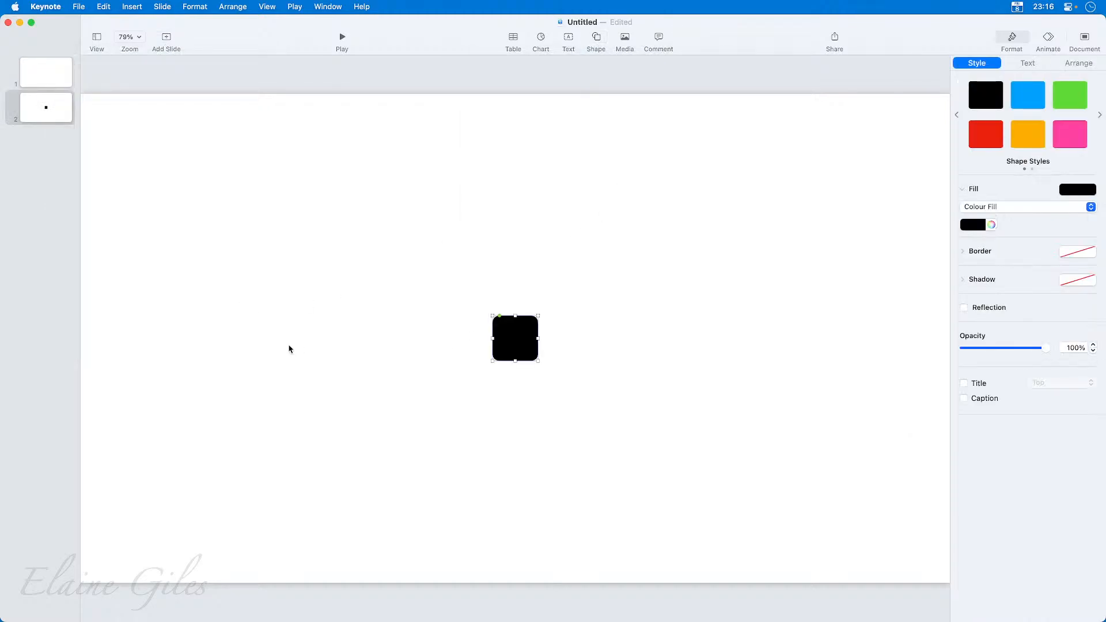
pyautogui.click(991, 225)
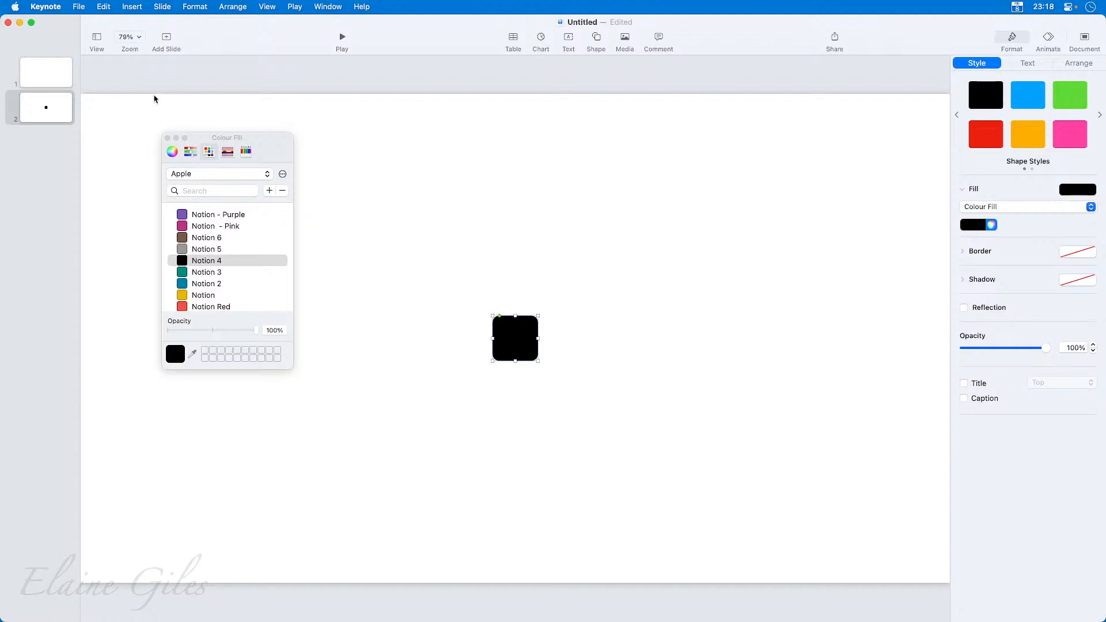
# Close the colour picker and quit Keynote, deleting the untitled presentation, to return to the Colors folder in Finder.
pyautogui.click(167, 138)
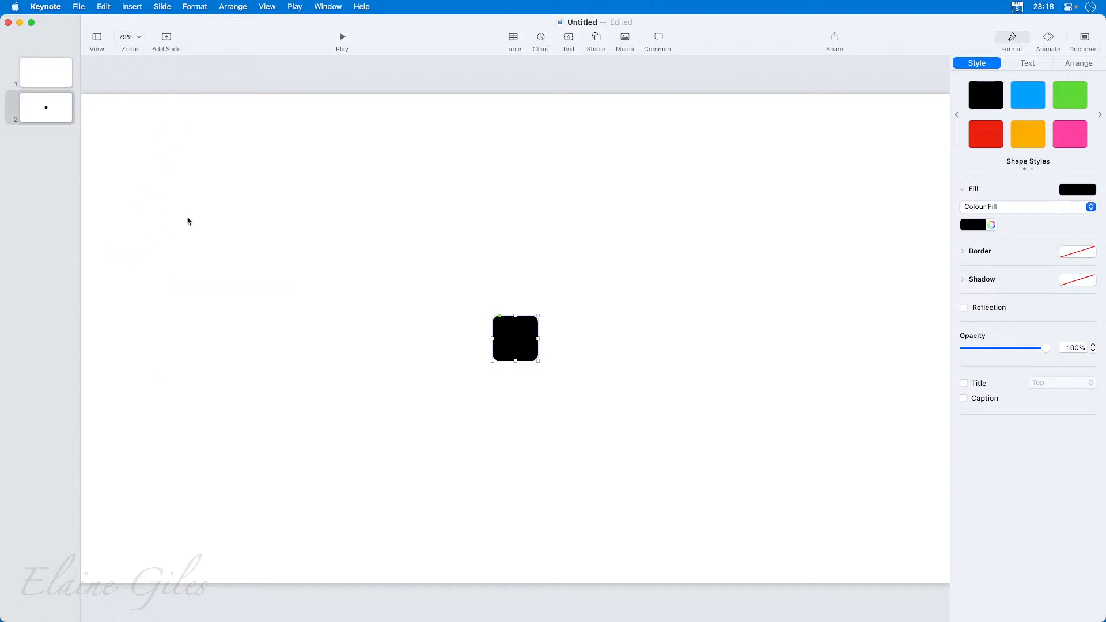
pyautogui.press('super+q')
pyautogui.click(500, 431)
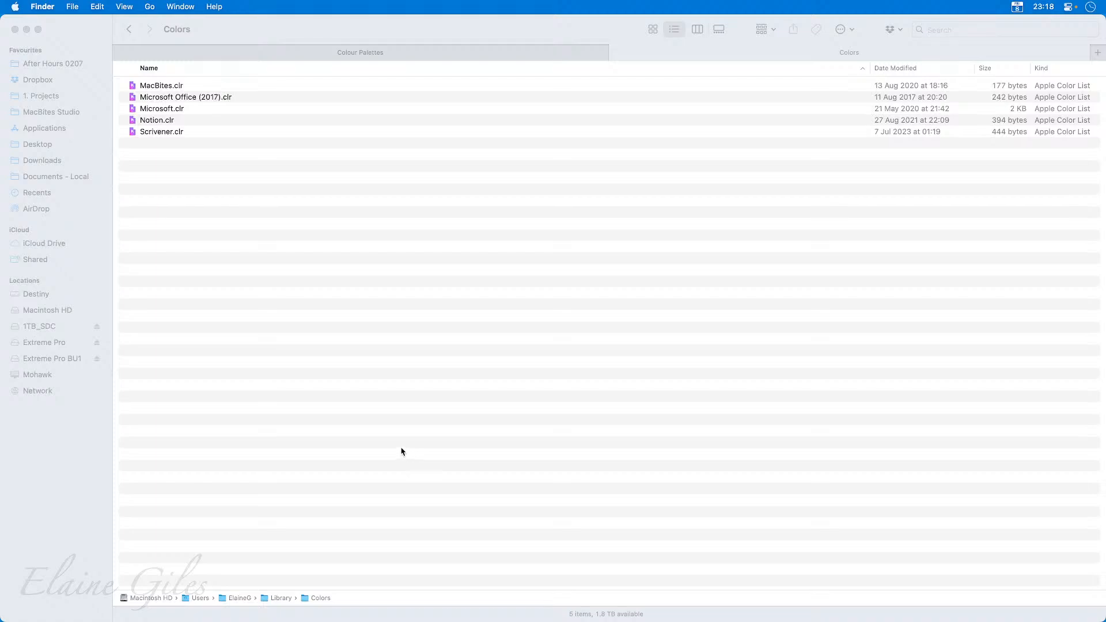
pyautogui.click(303, 333)
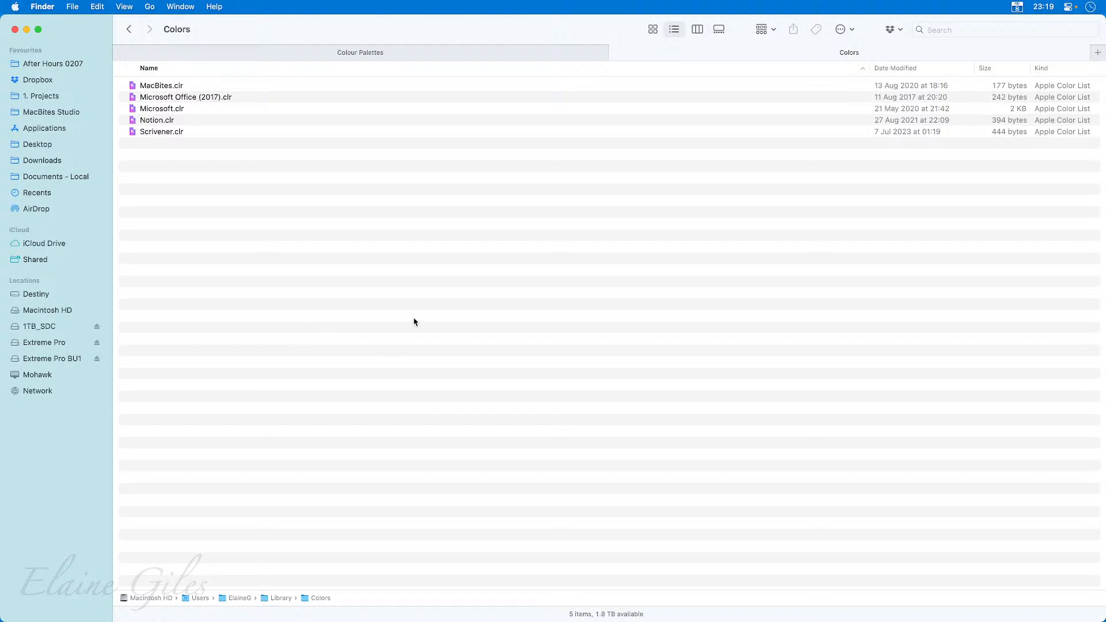
pyautogui.press('super+Tab')
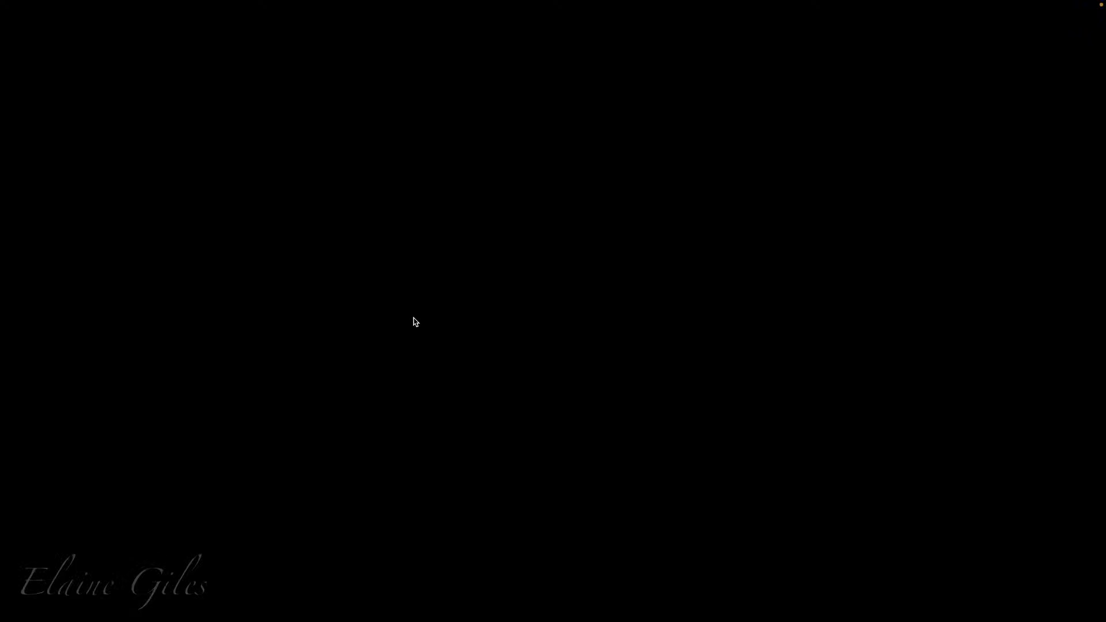